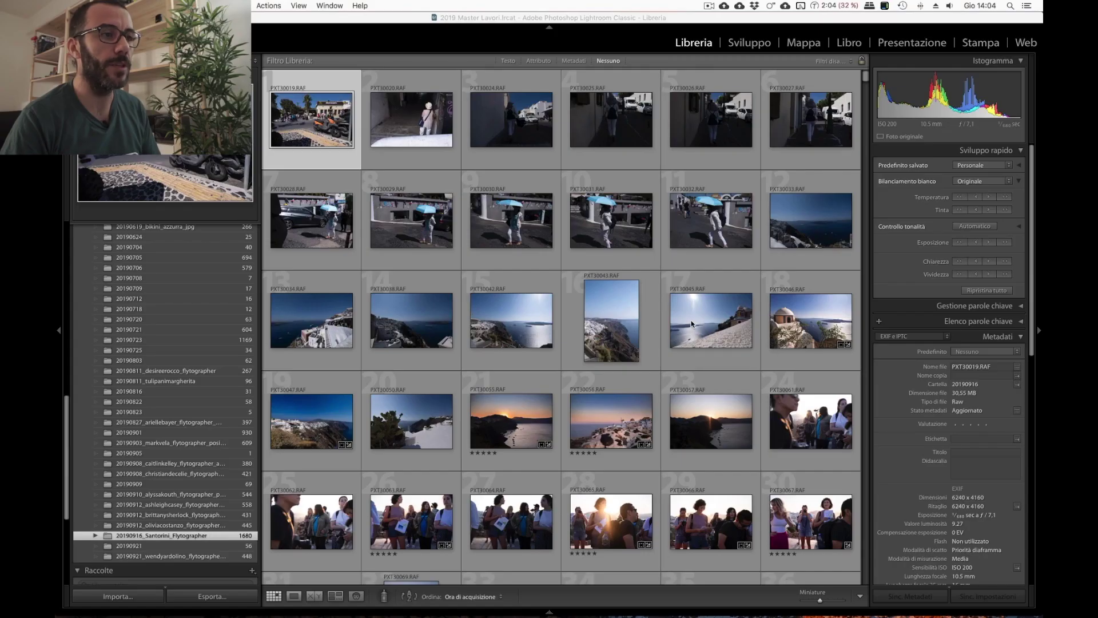
In Develop, go through the filmstrip to sunset photo PXT30055.RAF and toggle the Before/After view.
{"action": "left_click", "coordinate": [338, 422]}
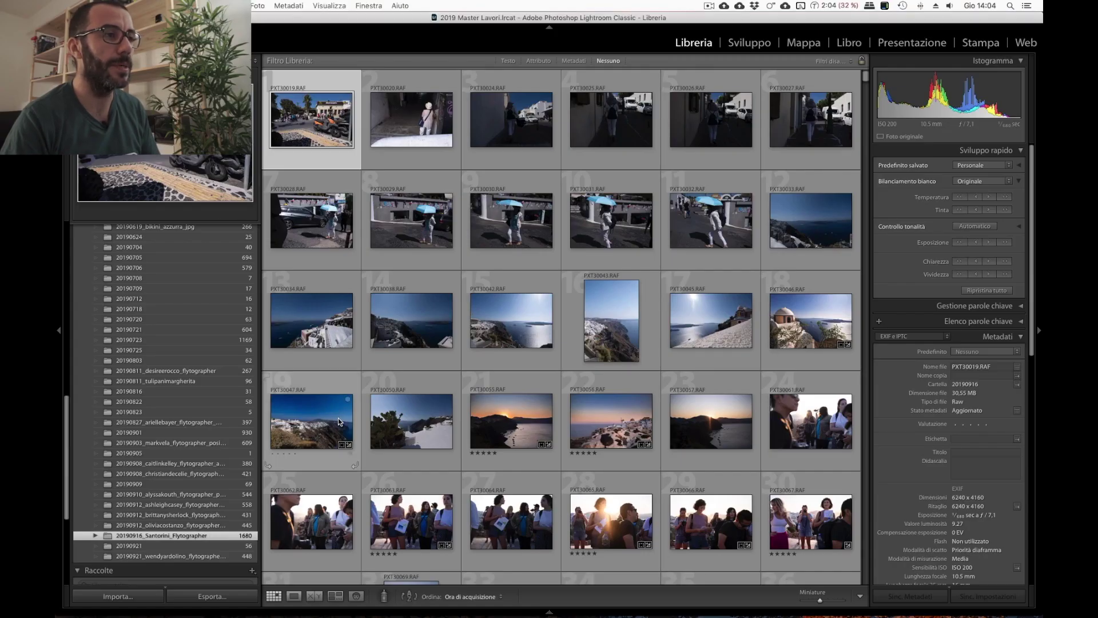
{"action": "key", "text": "d"}
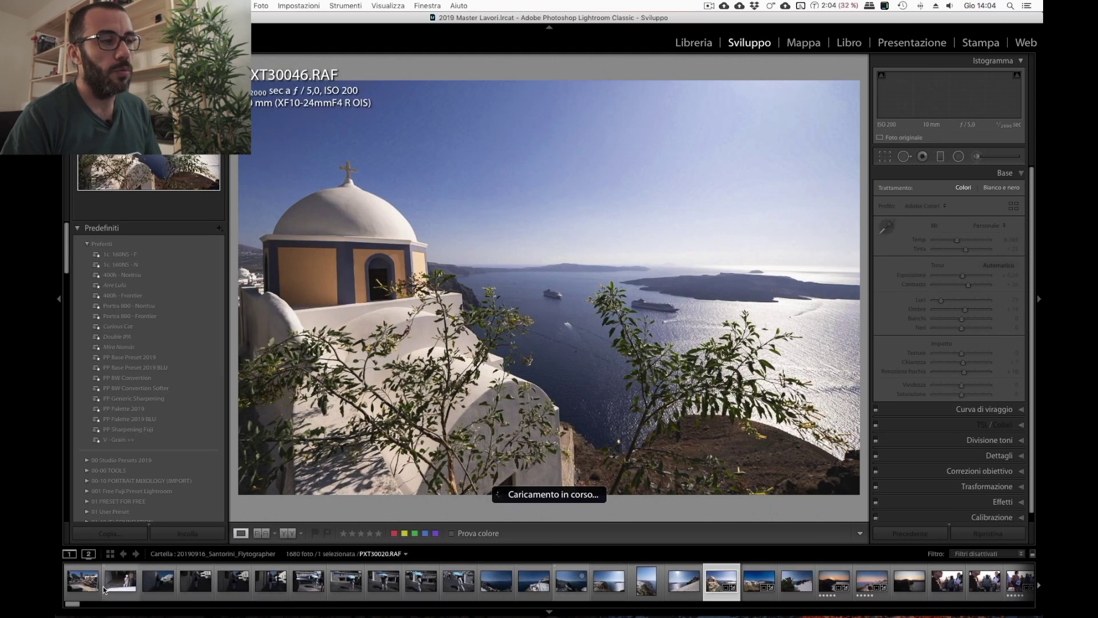
{"action": "left_click", "coordinate": [86, 585]}
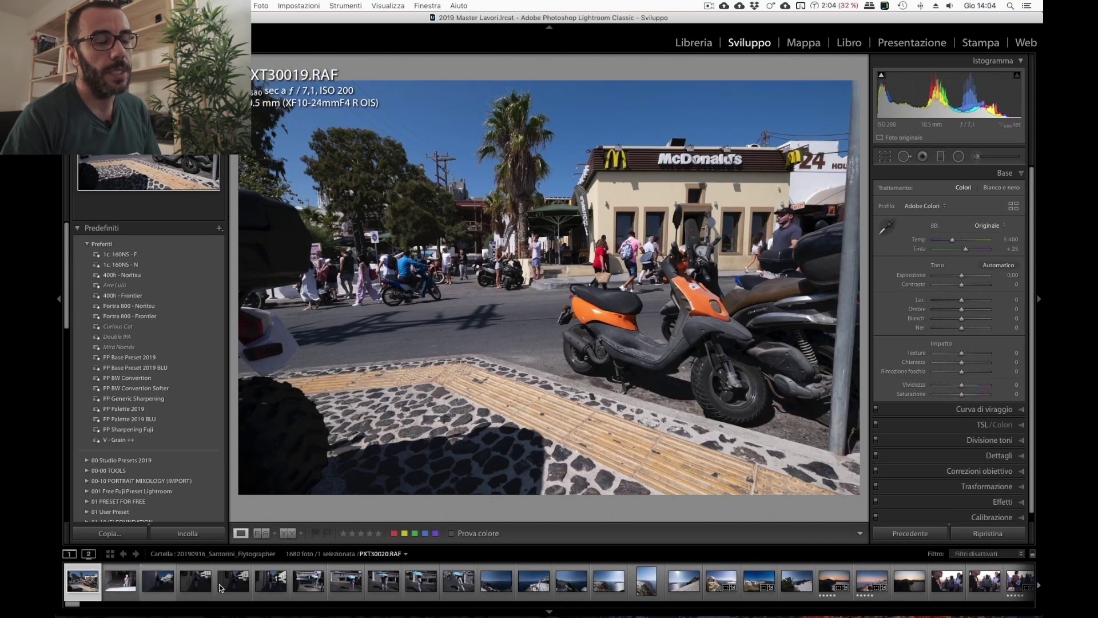
{"action": "left_click", "coordinate": [722, 581]}
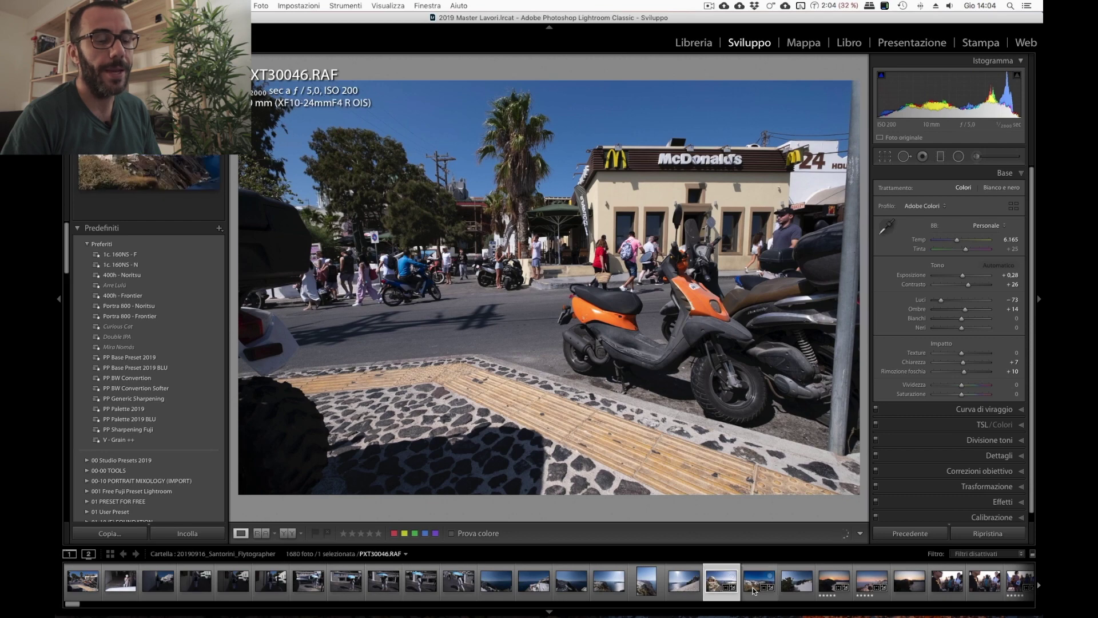
{"action": "left_click", "coordinate": [754, 591]}
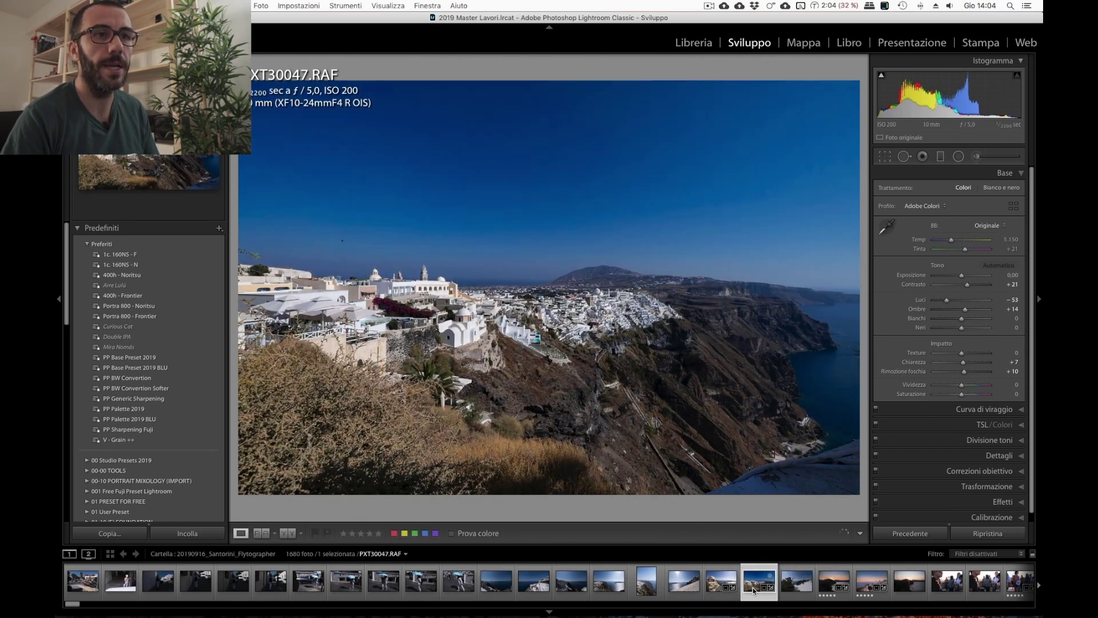
{"action": "left_click", "coordinate": [826, 588]}
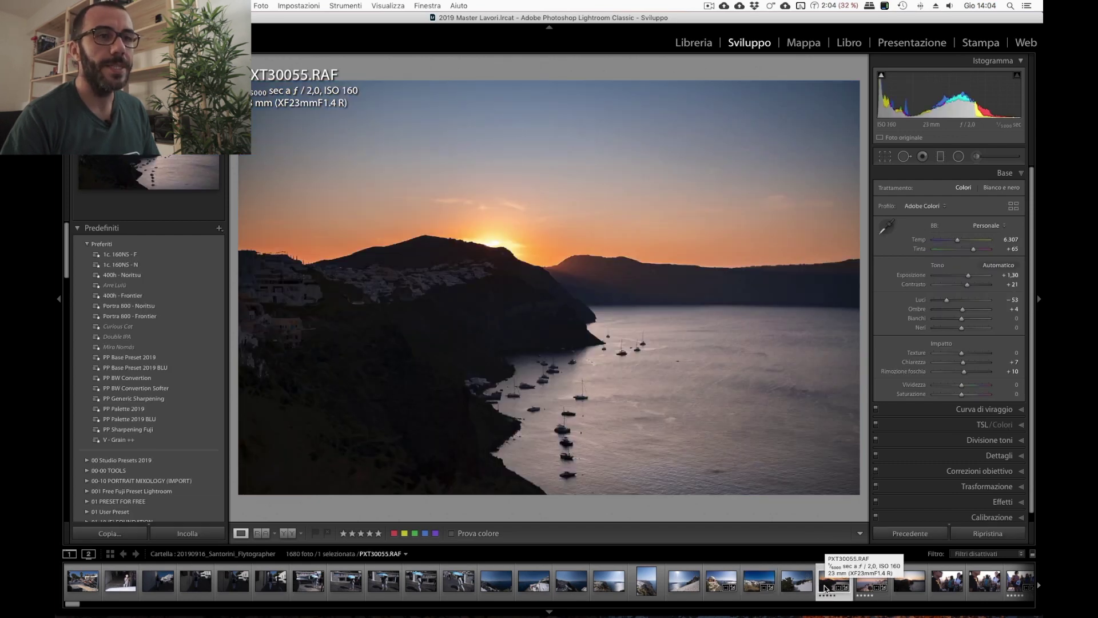
{"action": "key", "text": "backslash"}
{"action": "key", "text": "backslash"}
{"action": "key", "text": "backslash"}
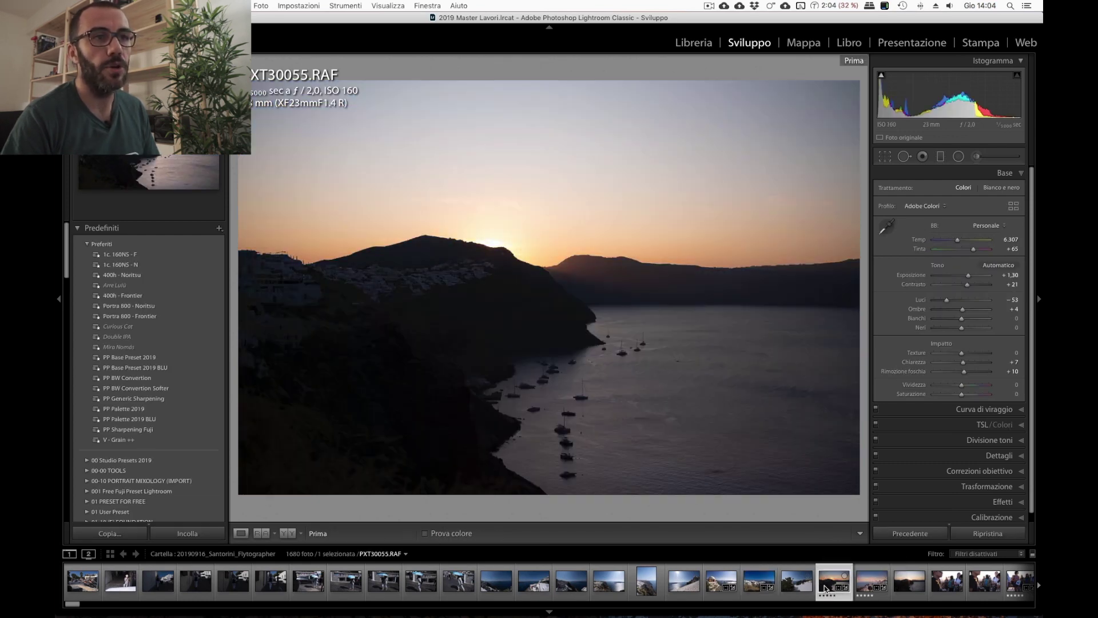
{"action": "key", "text": "backslash"}
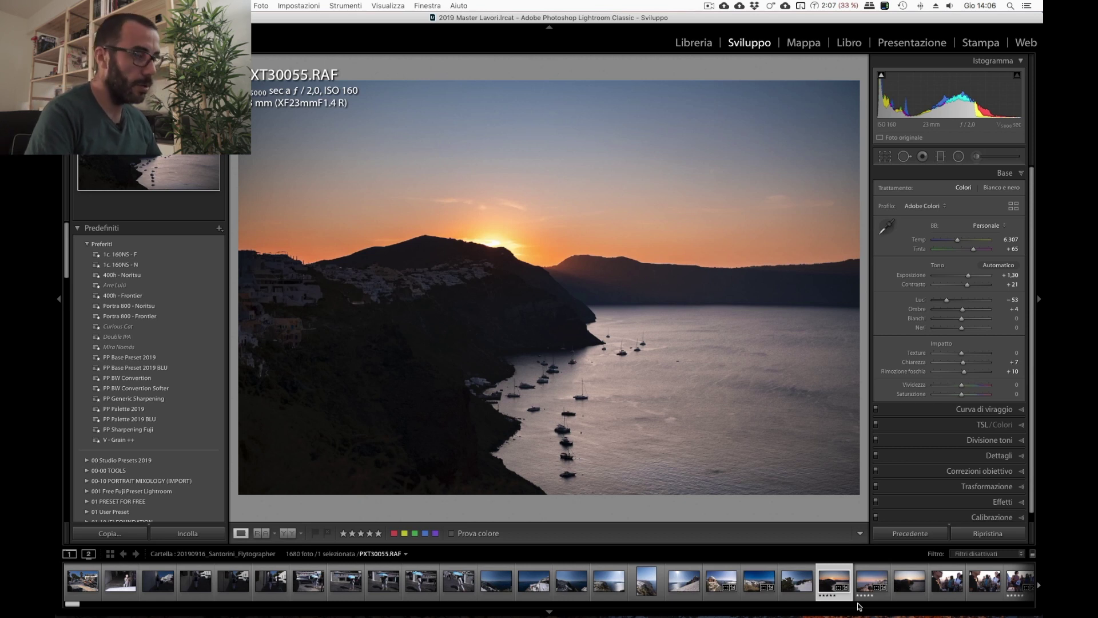
Bring up the macOS app switcher over the edited PXT30055 sunset photo.
{"action": "key", "text": "super+Tab"}
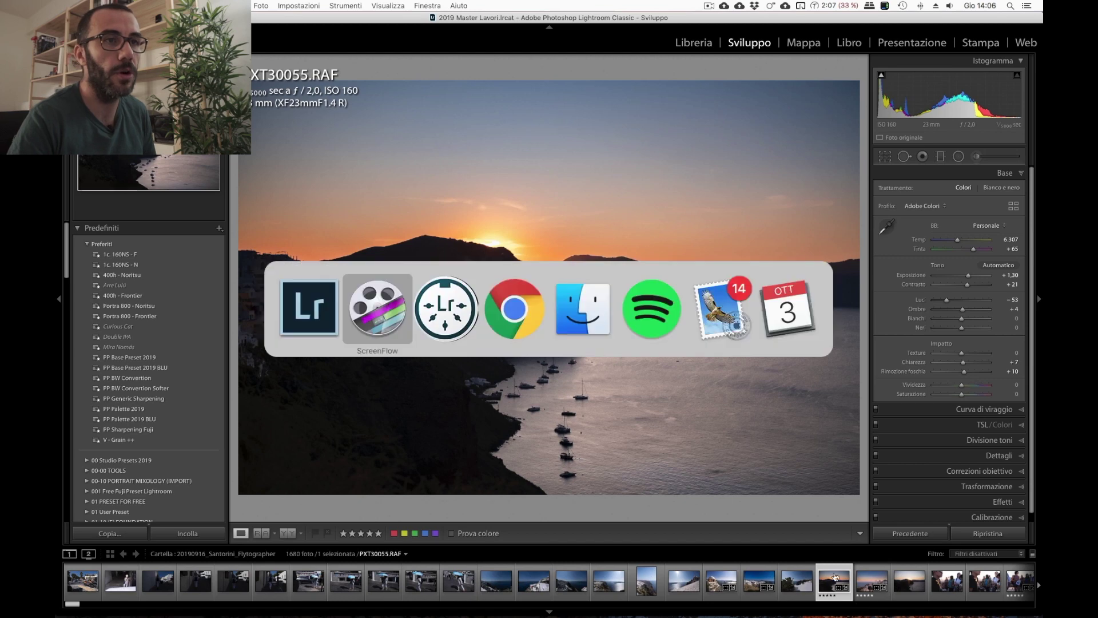
In MIDI2LR, load the 'midi2lr map 02.xml' controller mapping.
{"action": "left_click", "coordinate": [457, 327]}
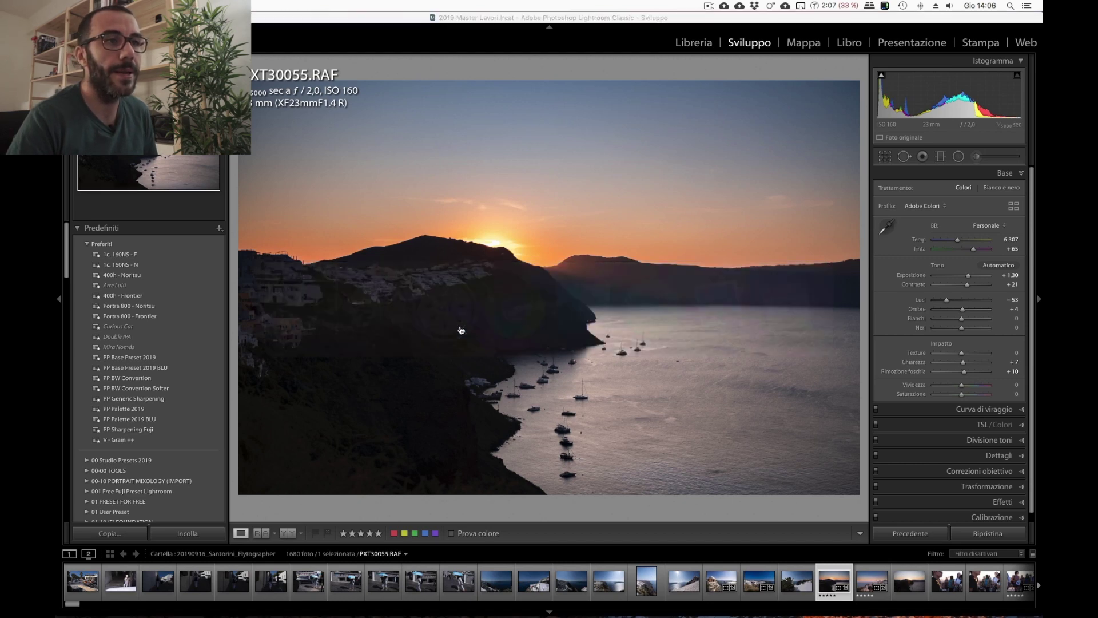
{"action": "left_click", "coordinate": [921, 598]}
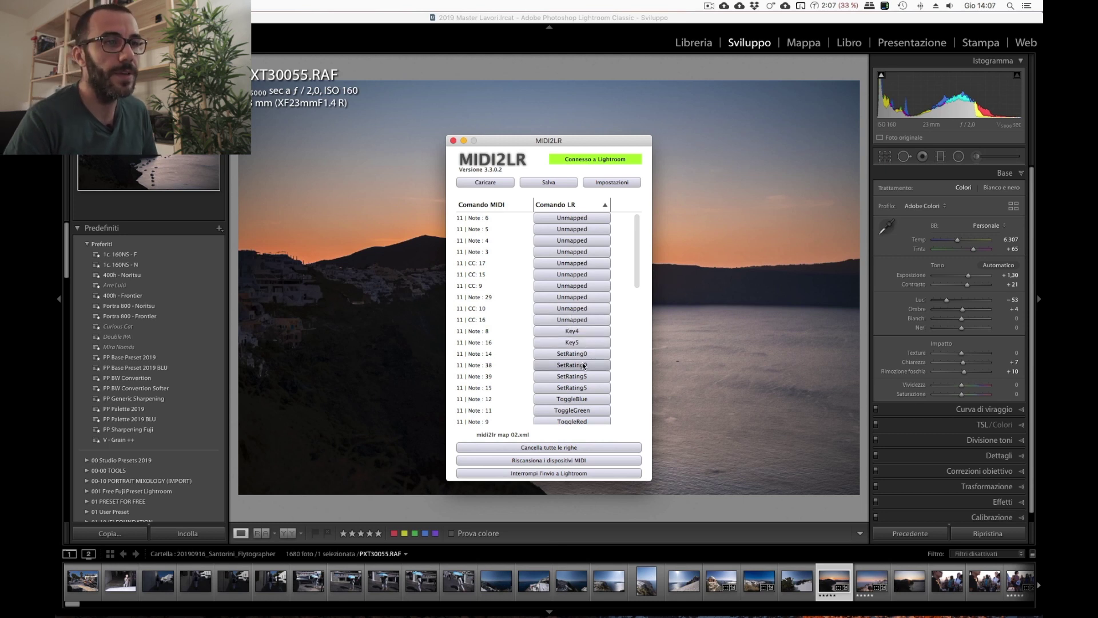
{"action": "left_click", "coordinate": [498, 184]}
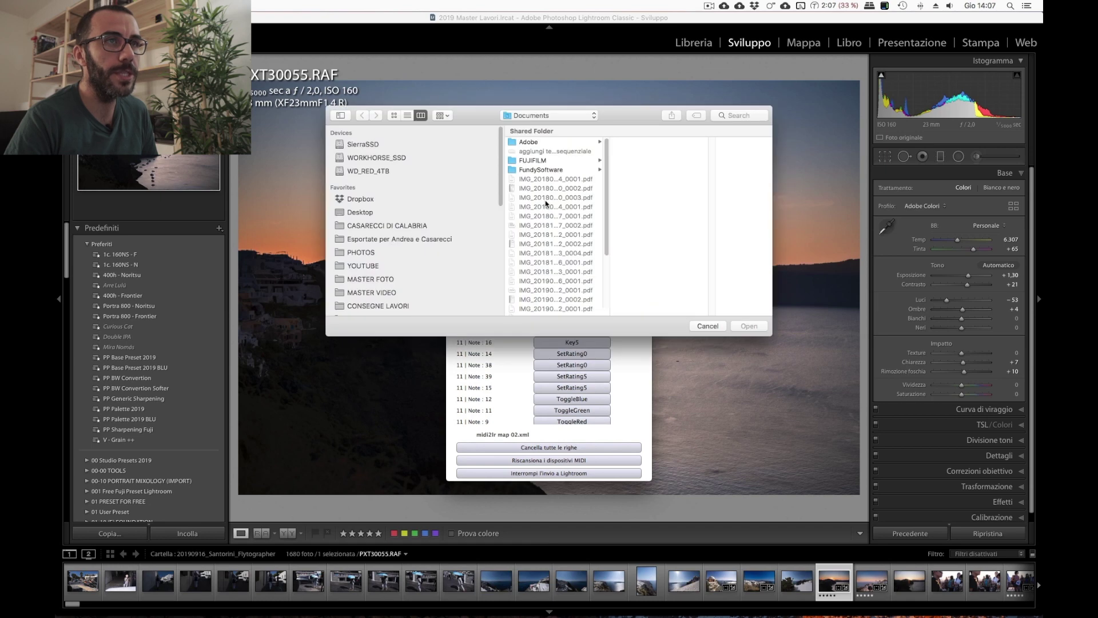
{"action": "left_click", "coordinate": [551, 255]}
{"action": "key", "text": "Return"}
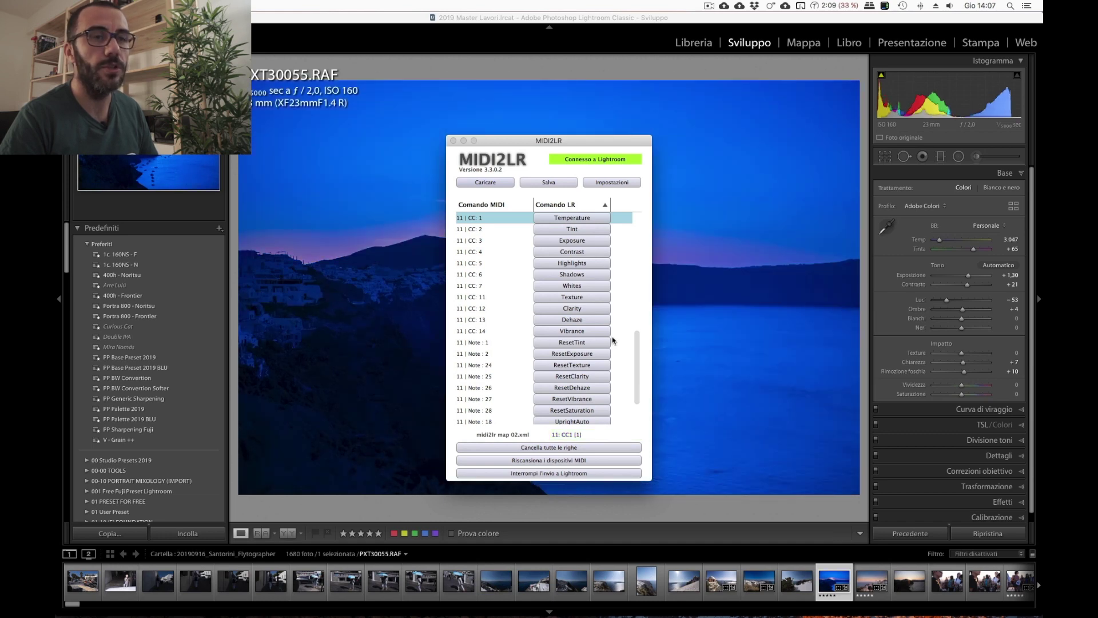
Check the Temperature control's mapping, minimize MIDI2LR, and undo the accidental temperature change.
{"action": "left_click", "coordinate": [572, 218]}
{"action": "mouse_move", "coordinate": [459, 340]}
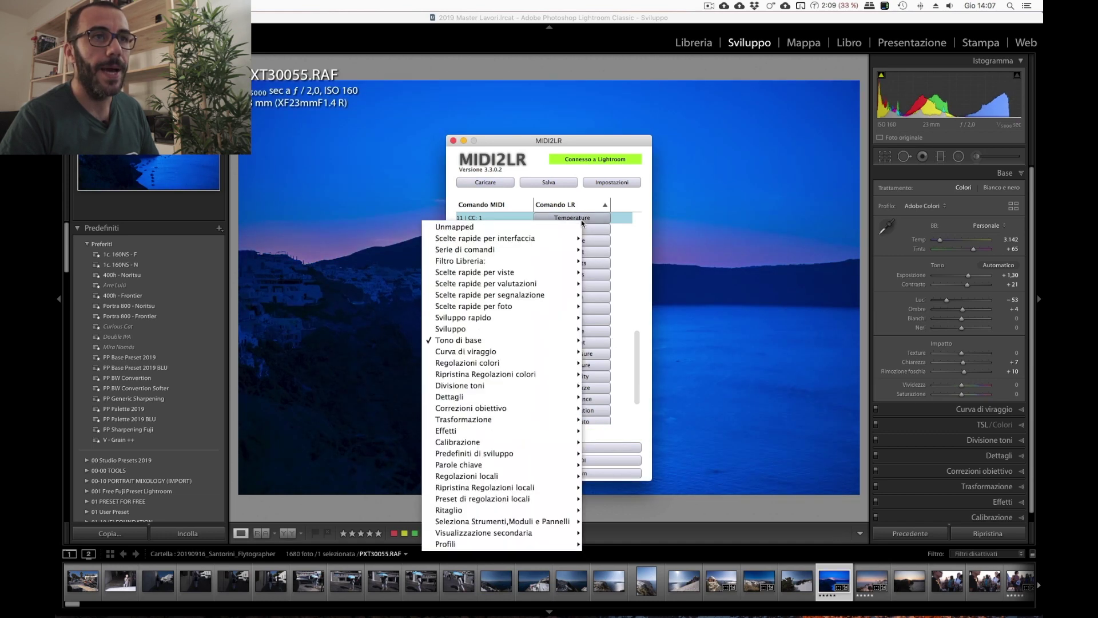
{"action": "left_click", "coordinate": [529, 145]}
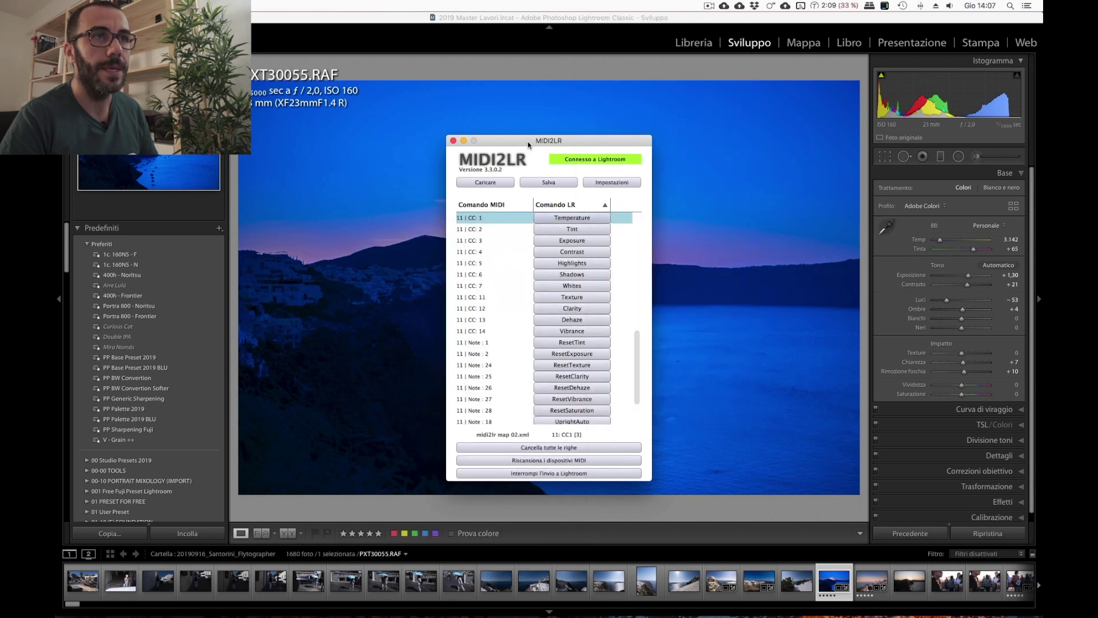
{"action": "left_click", "coordinate": [464, 141]}
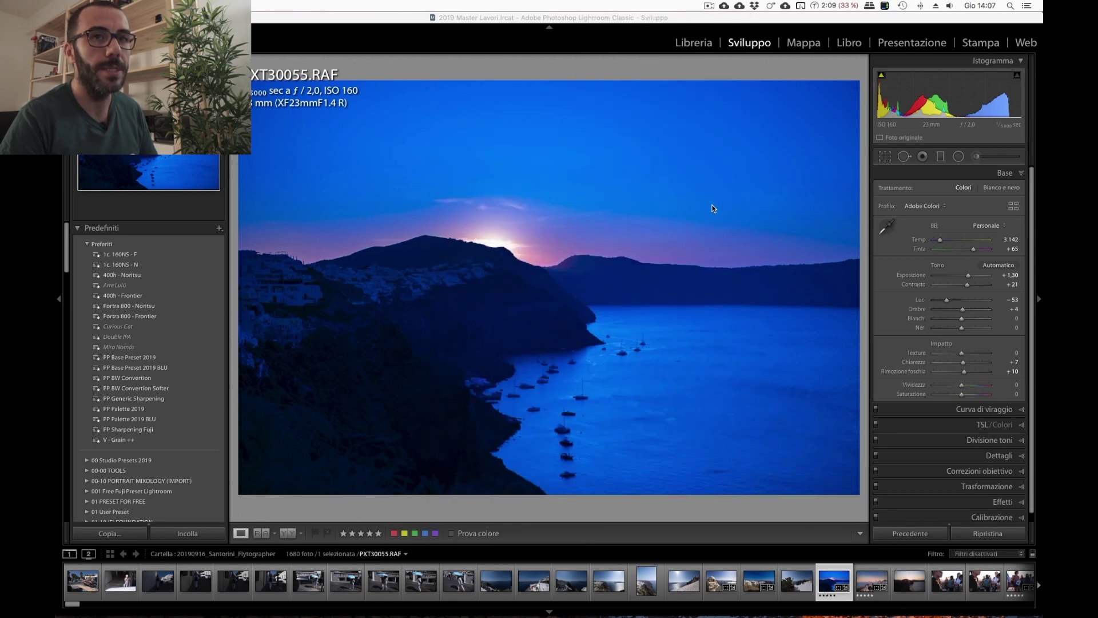
{"action": "key", "text": "ctrl+z"}
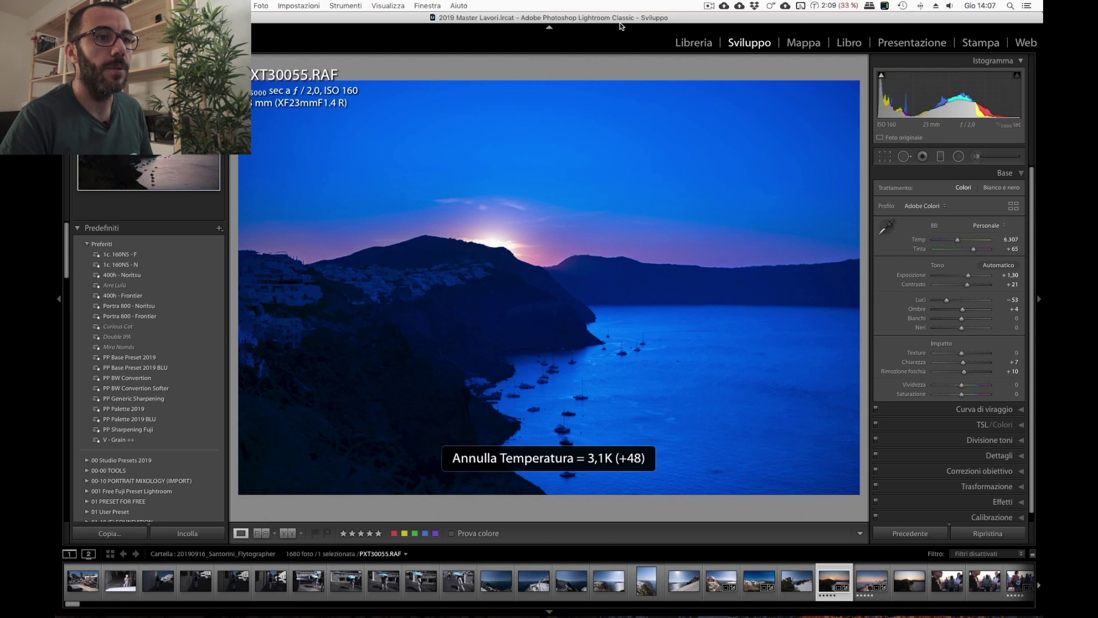
{"action": "key", "text": "ctrl+z"}
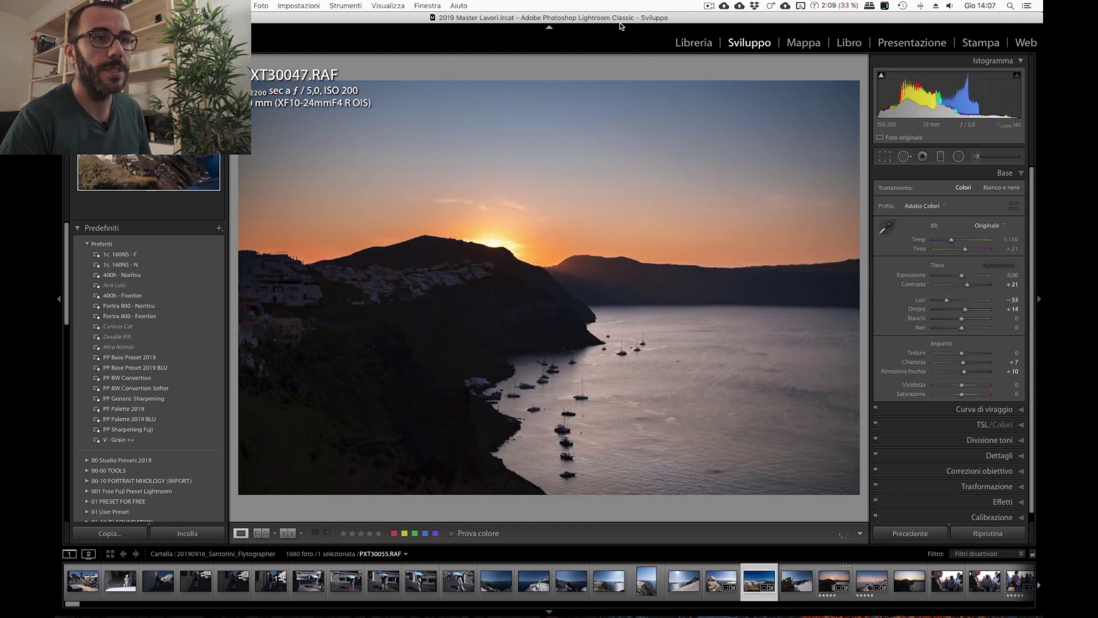
Redo back to PXT30055 and apply the PP Base Preset 2019 BLU preset.
{"action": "key", "text": "ctrl+shift+z"}
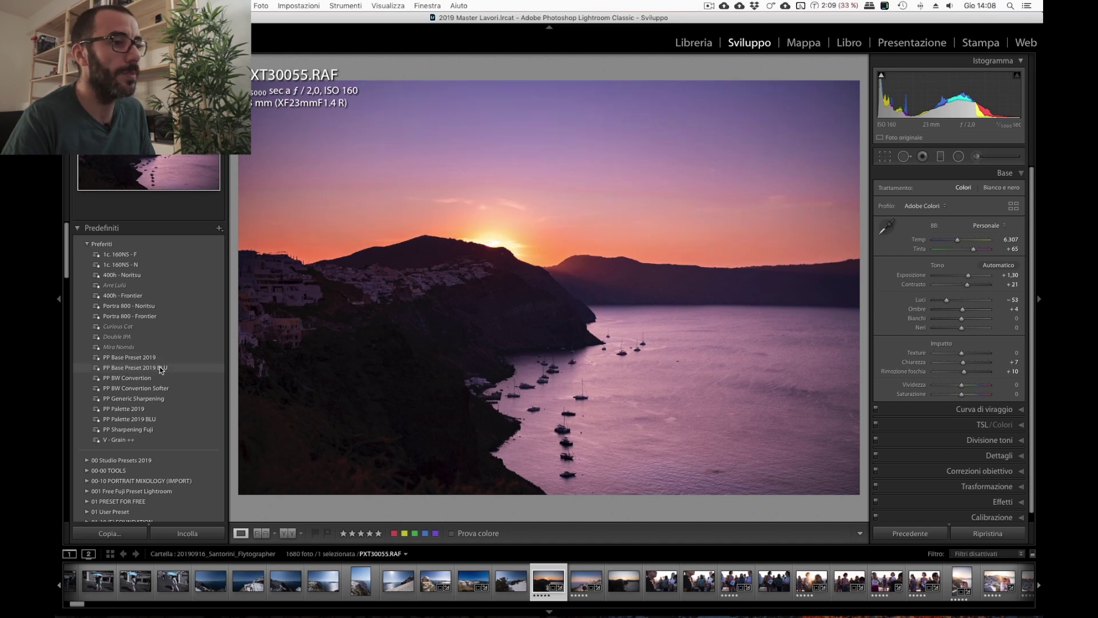
{"action": "left_click", "coordinate": [160, 367]}
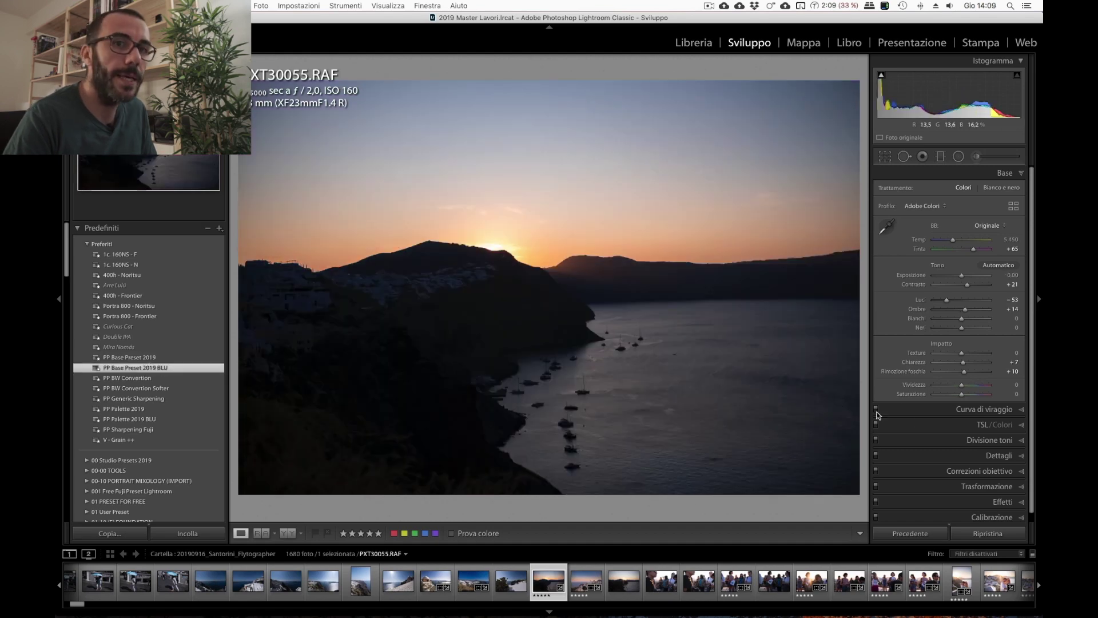
Review the HSL Luminance and Hue adjustments, then return to the Basic panel.
{"action": "left_click", "coordinate": [961, 424]}
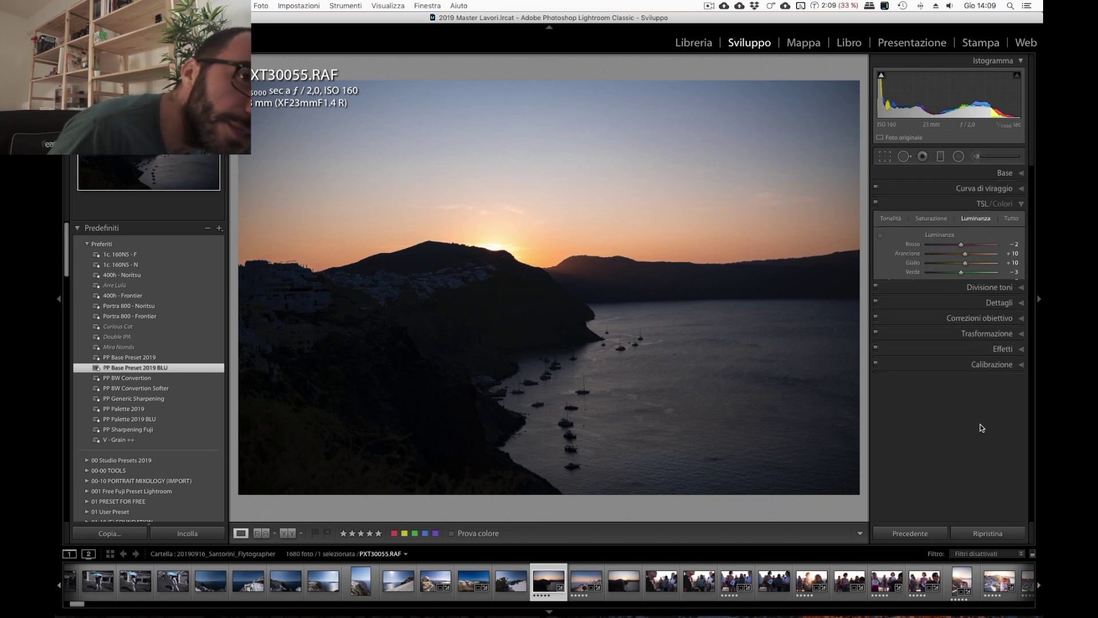
{"action": "left_click", "coordinate": [904, 220]}
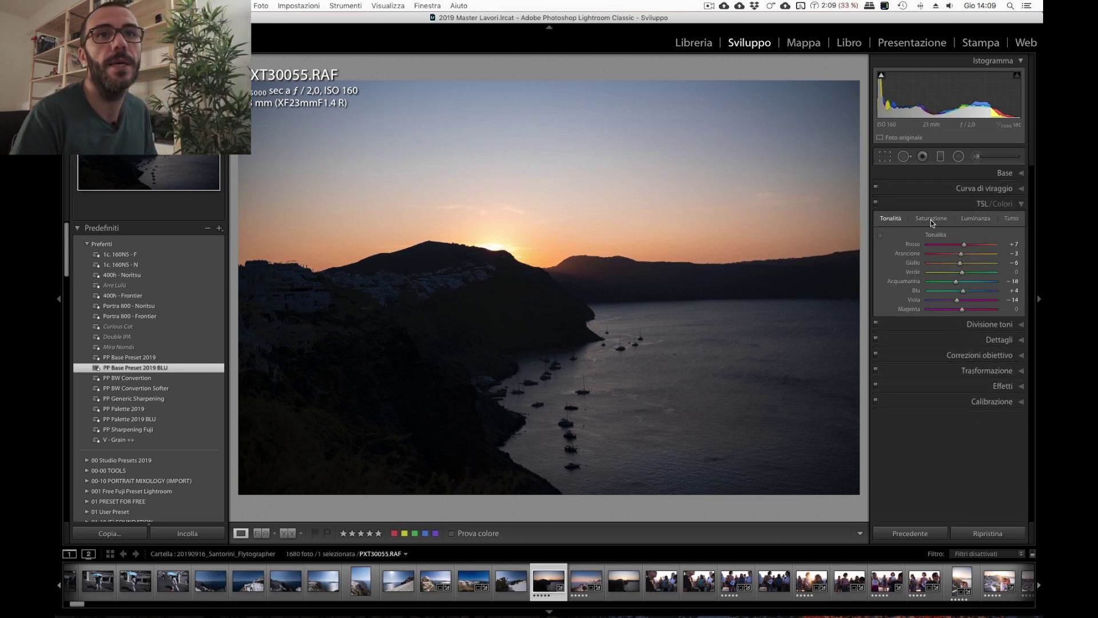
{"action": "left_click", "coordinate": [997, 173]}
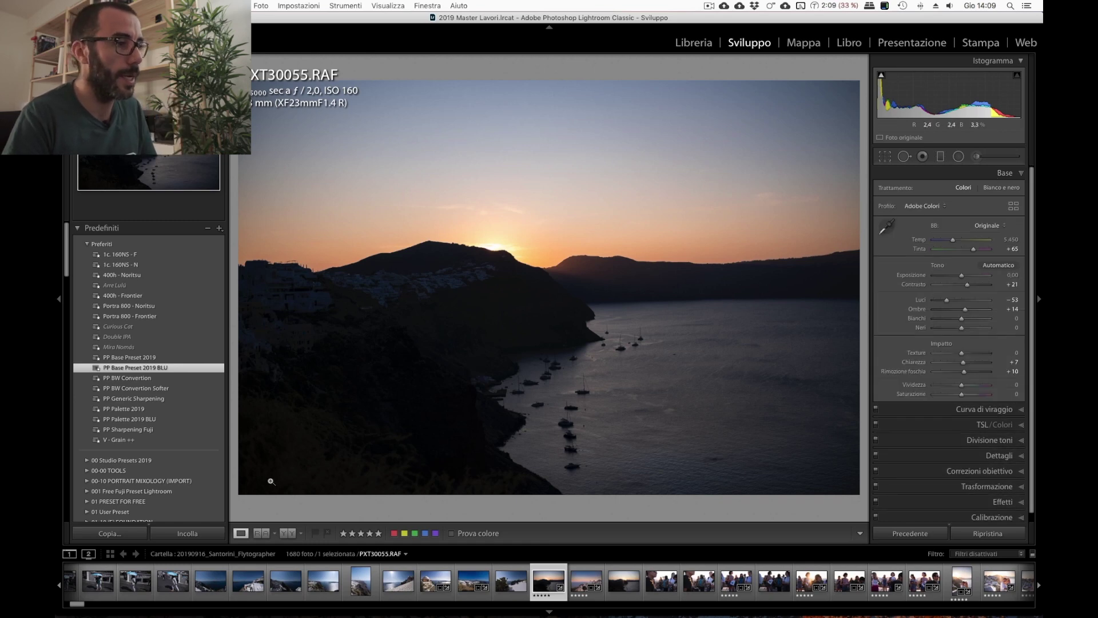
{"action": "scroll", "coordinate": [132, 468], "scroll_direction": "down", "scroll_amount": 5}
{"action": "scroll", "coordinate": [135, 471], "scroll_direction": "down", "scroll_amount": 5}
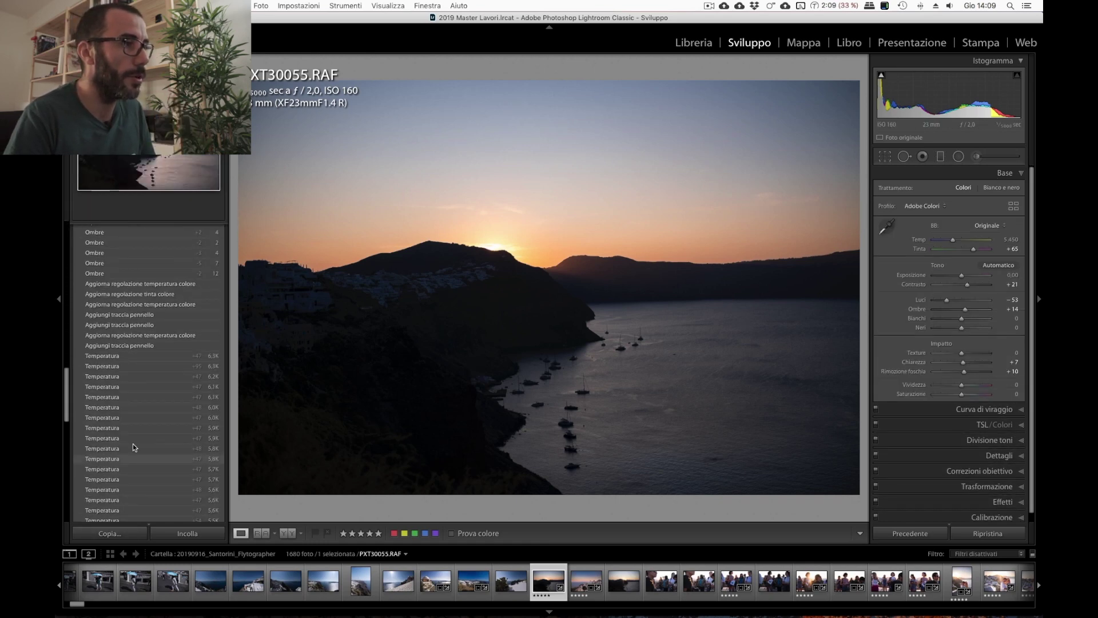
{"action": "scroll", "coordinate": [133, 455], "scroll_direction": "down", "scroll_amount": 5}
Revert to the earlier Mascheratura bordo history state (Exposure +1.30) and open the Graduated Filter.
{"action": "left_click", "coordinate": [160, 281]}
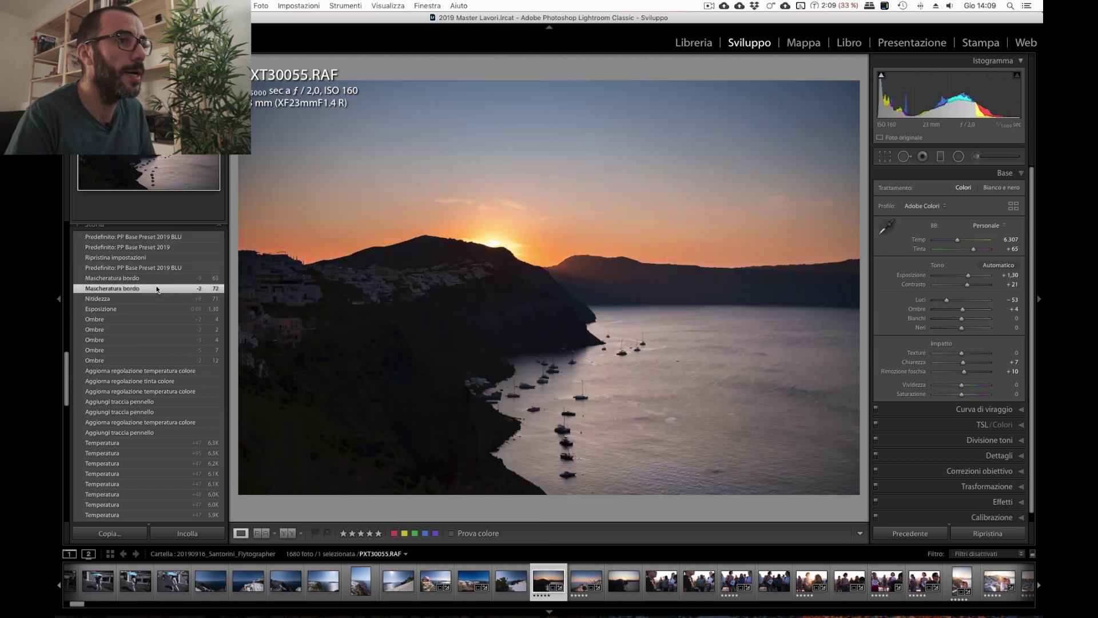
{"action": "left_click", "coordinate": [160, 278]}
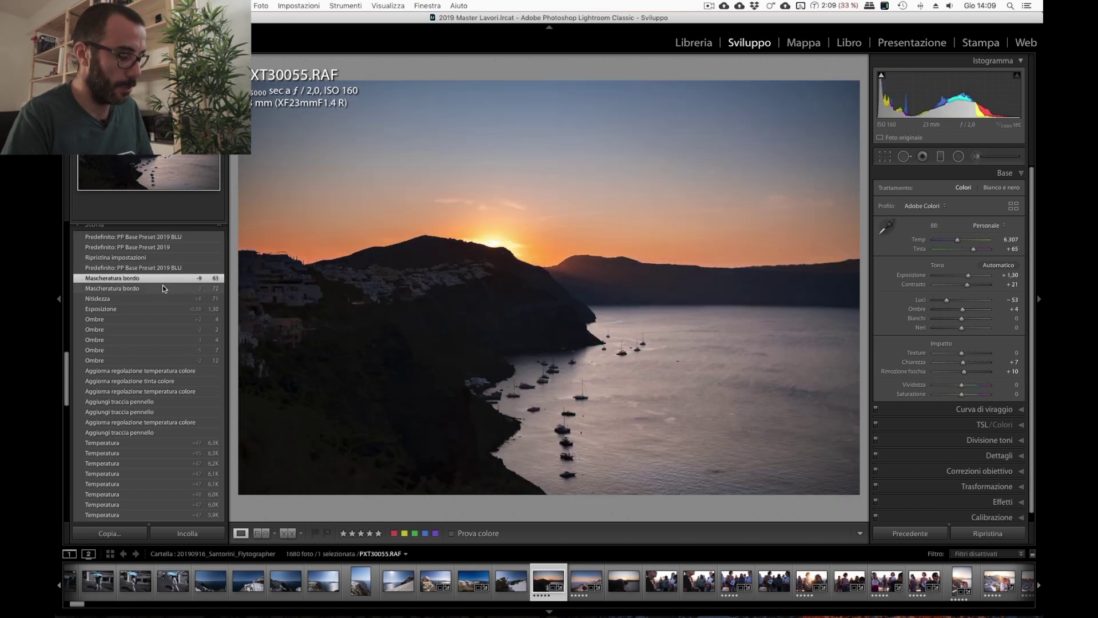
{"action": "left_click", "coordinate": [941, 157]}
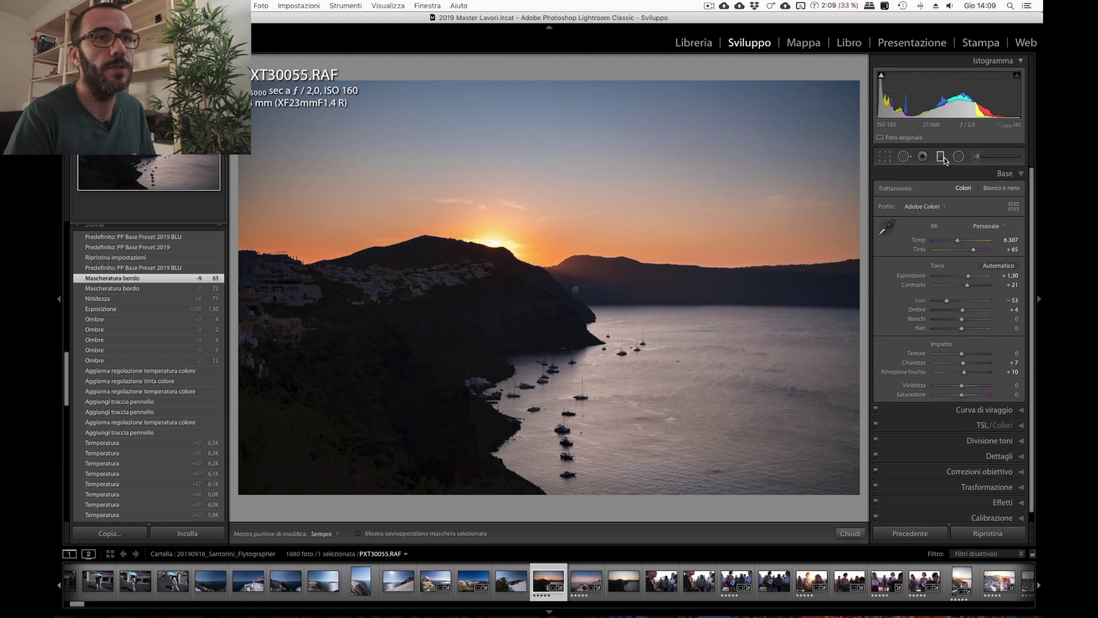
Preview the sky graduated filter's mask and compare it off and on, then pick the Adjustment Brush.
{"action": "left_click", "coordinate": [576, 290]}
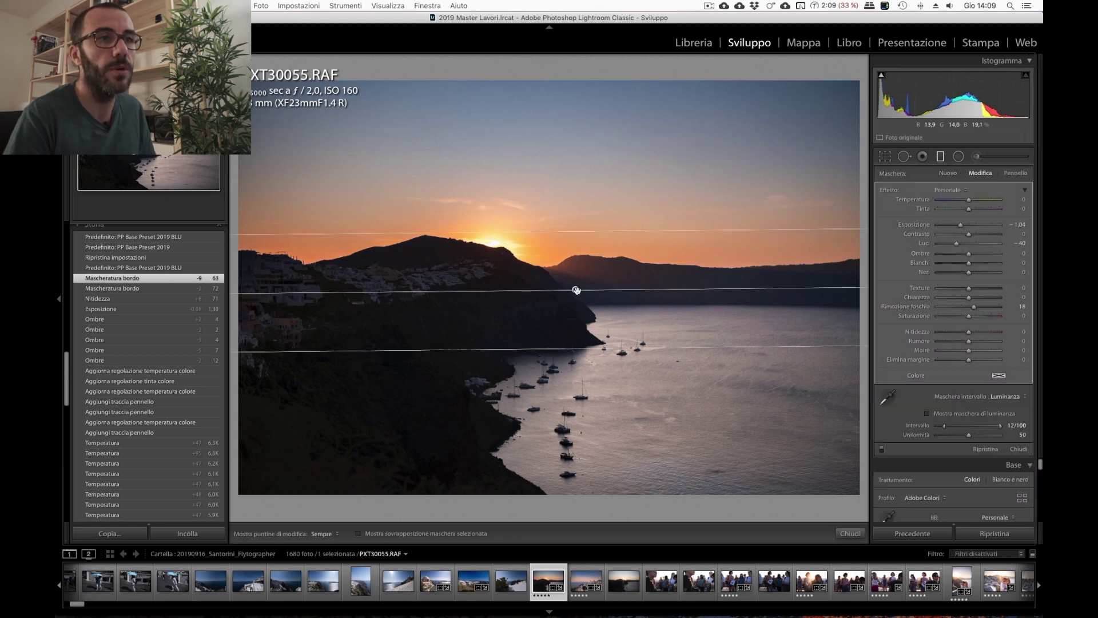
{"action": "key", "text": "o"}
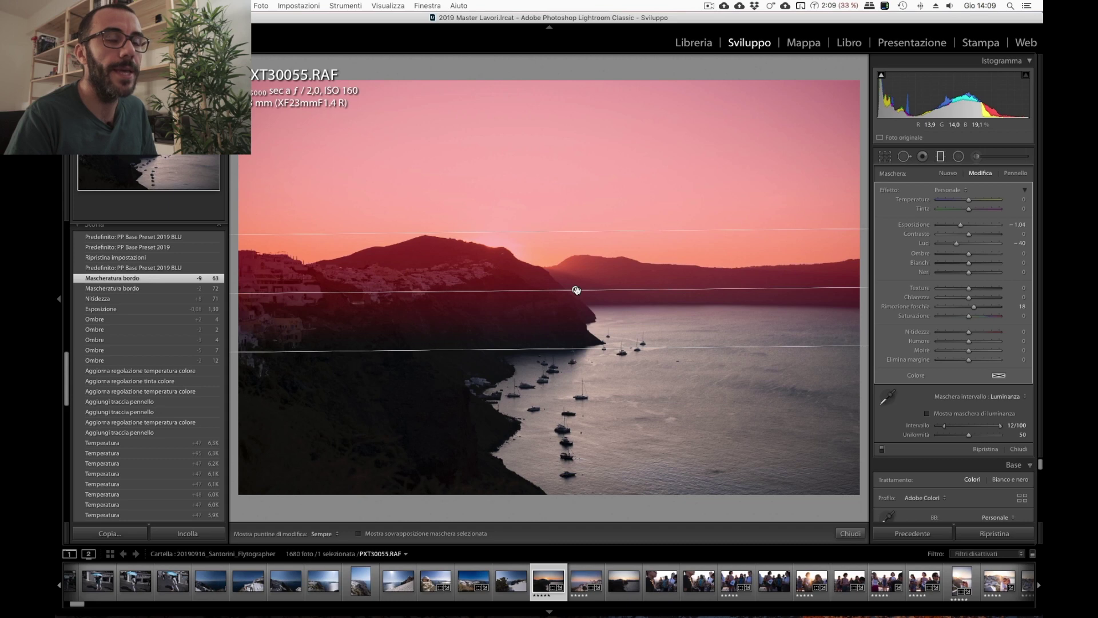
{"action": "key", "text": "o"}
{"action": "left_click", "coordinate": [882, 450]}
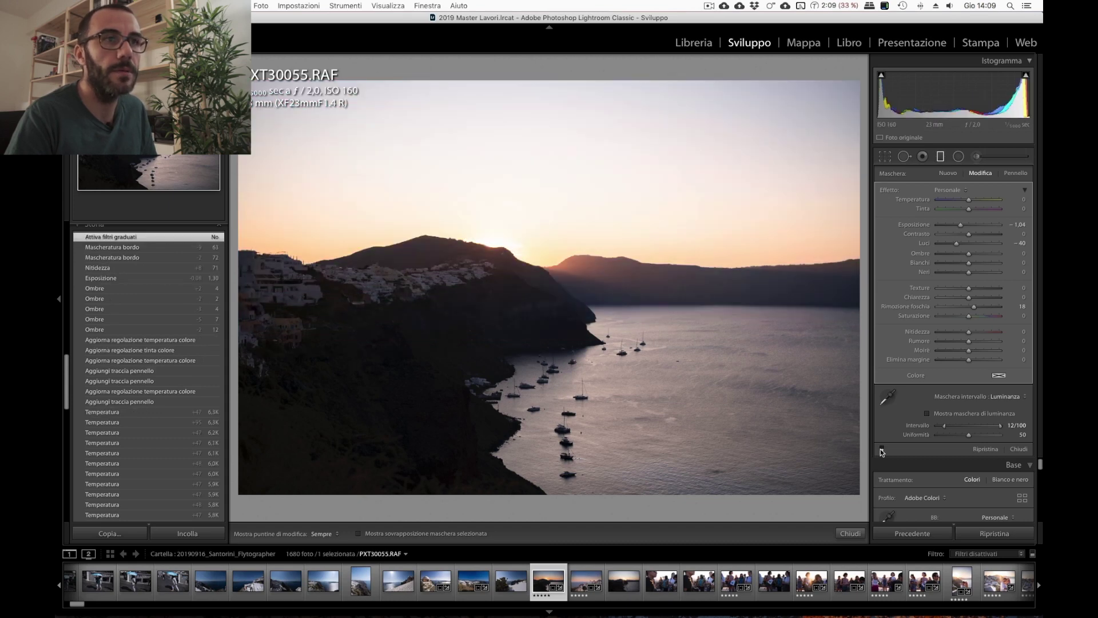
{"action": "left_click", "coordinate": [882, 449]}
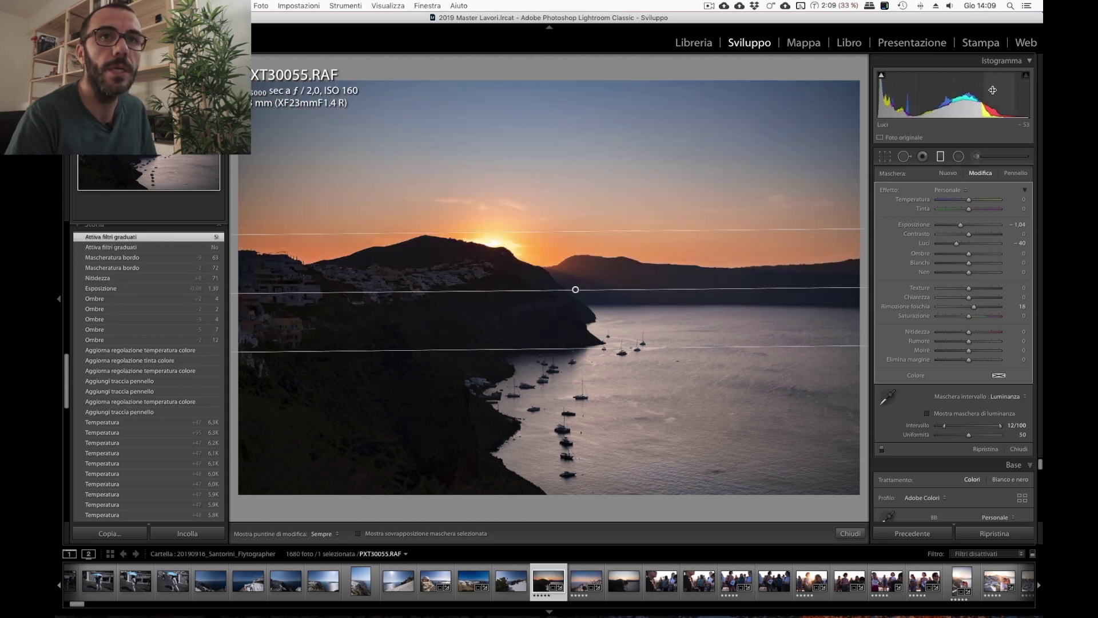
{"action": "left_click", "coordinate": [977, 157]}
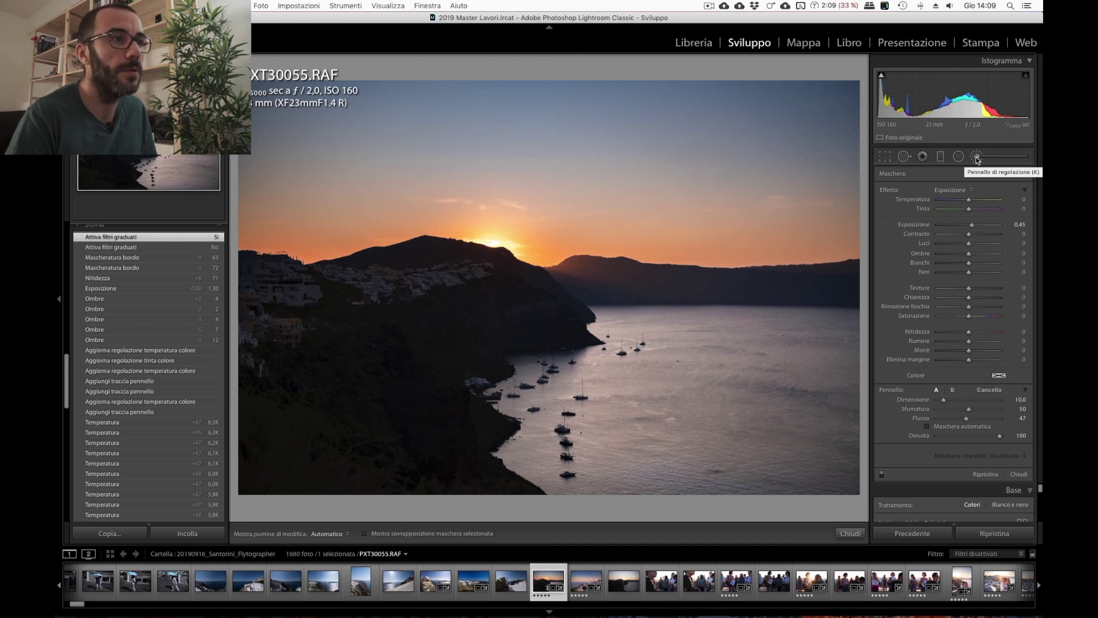
Compare the sunset's brush adjustments (Temperature 28, Tint 10) off and on, then close the brush.
{"action": "left_click", "coordinate": [977, 158]}
{"action": "left_click", "coordinate": [977, 158]}
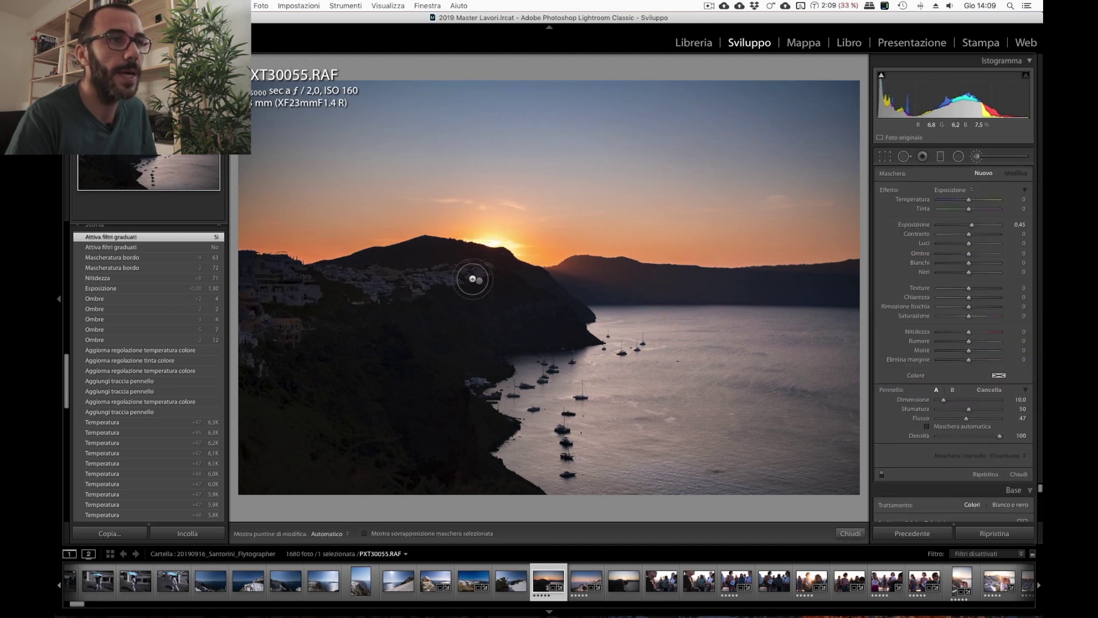
{"action": "left_click", "coordinate": [479, 280]}
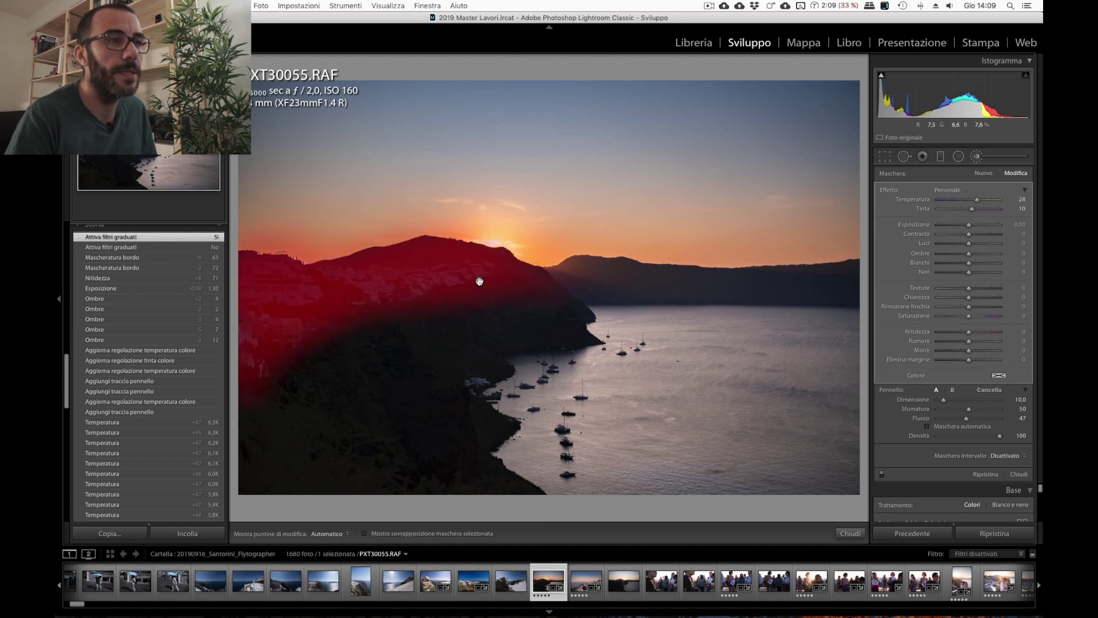
{"action": "left_click", "coordinate": [882, 474]}
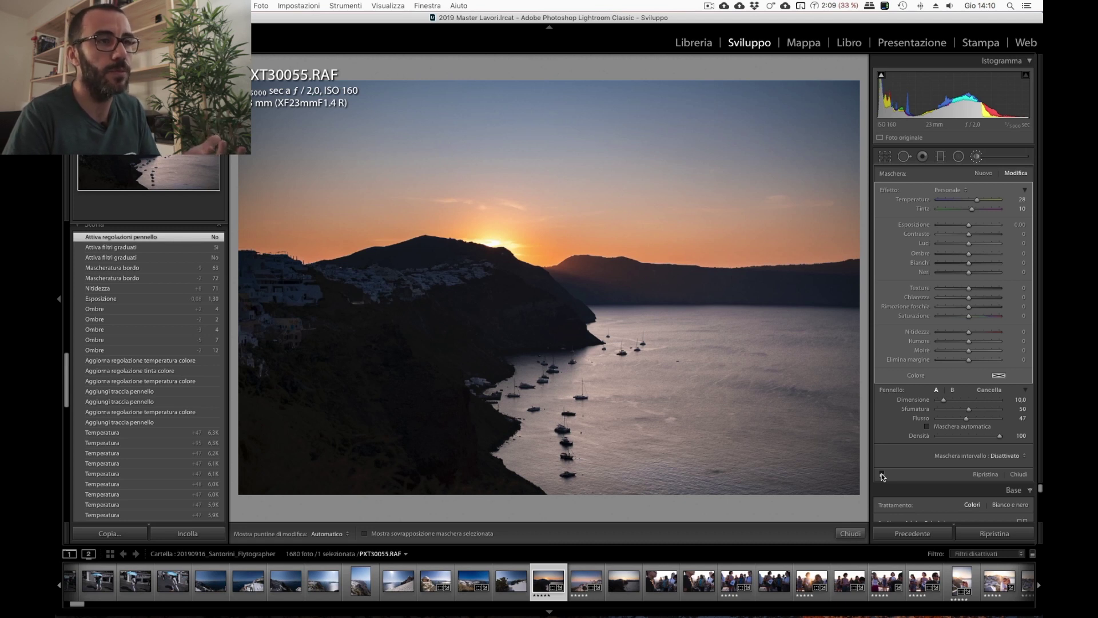
{"action": "left_click", "coordinate": [882, 474]}
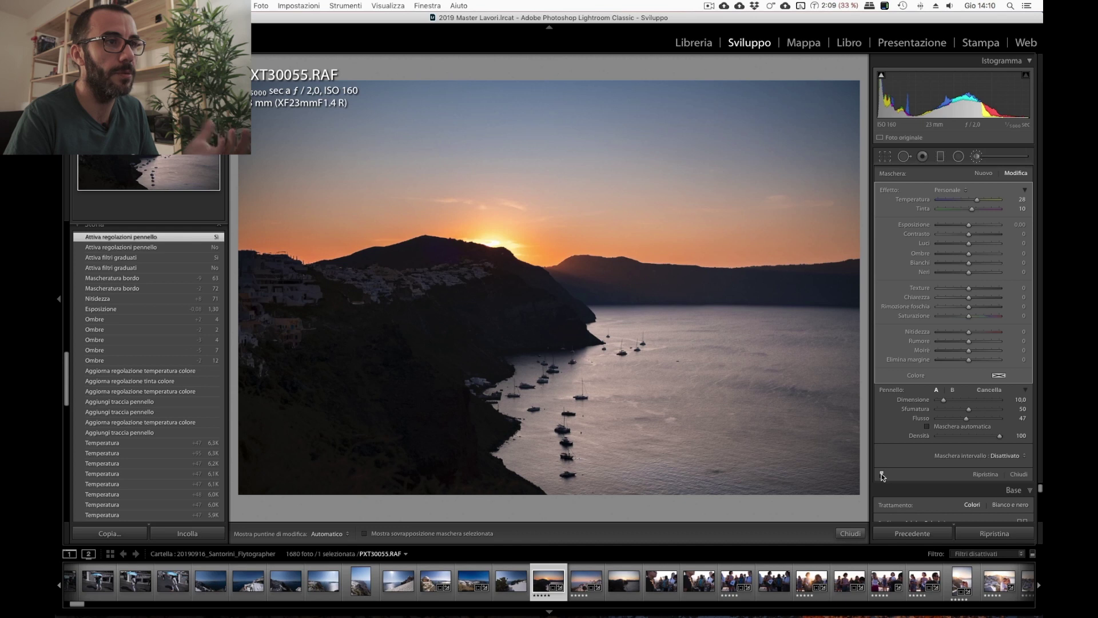
{"action": "left_click", "coordinate": [850, 533]}
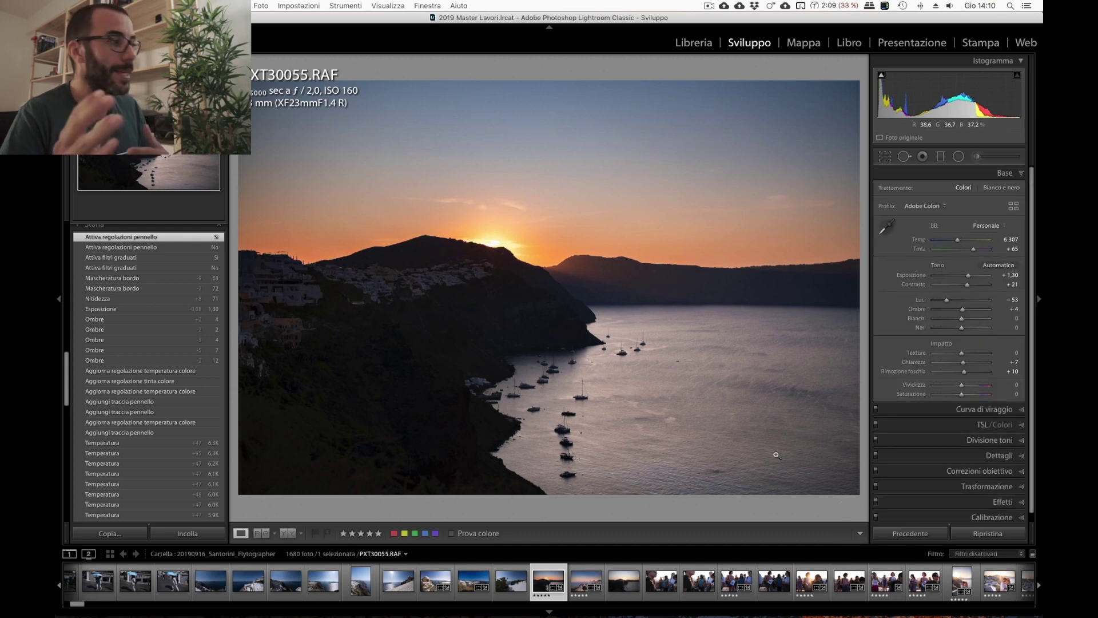
Step through the following photos with before/after comparisons until reaching PXT30069.RAF.
{"action": "key", "text": "Right"}
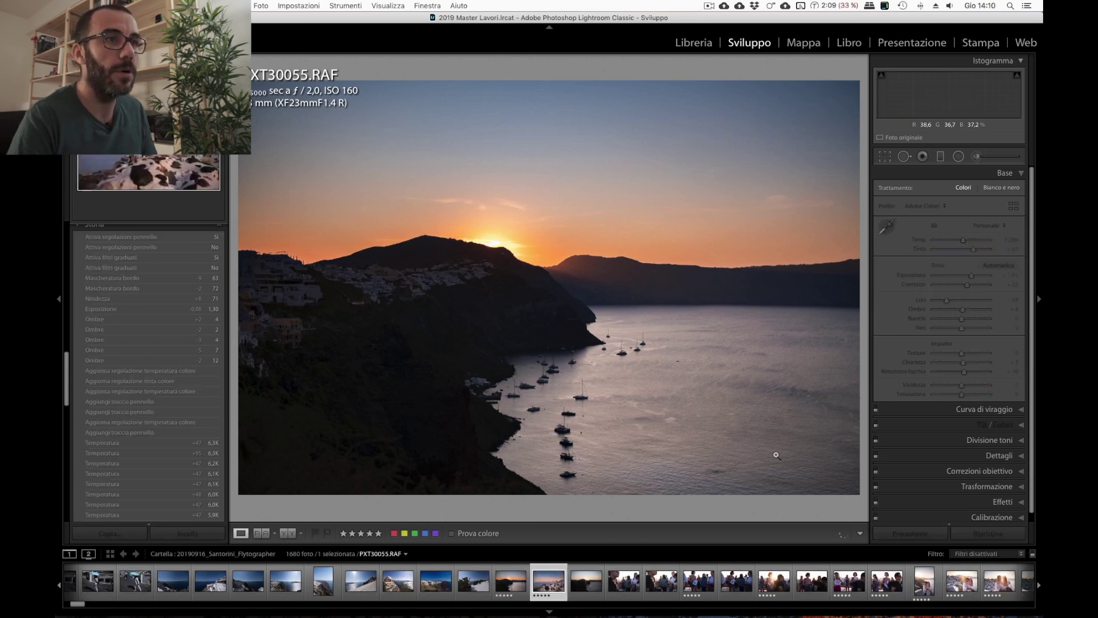
{"action": "key", "text": "backslash"}
{"action": "key", "text": "backslash"}
{"action": "key", "text": "backslash"}
{"action": "key", "text": "backslash"}
{"action": "key", "text": "backslash"}
{"action": "key", "text": "backslash"}
{"action": "key", "text": "Right"}
{"action": "key", "text": "Right"}
{"action": "key", "text": "Right"}
{"action": "key", "text": "Right"}
{"action": "key", "text": "Right"}
{"action": "key", "text": "backslash"}
{"action": "key", "text": "backslash"}
{"action": "key", "text": "Right"}
{"action": "key", "text": "Right"}
{"action": "key", "text": "backslash"}
{"action": "key", "text": "backslash"}
{"action": "key", "text": "backslash"}
{"action": "key", "text": "backslash"}
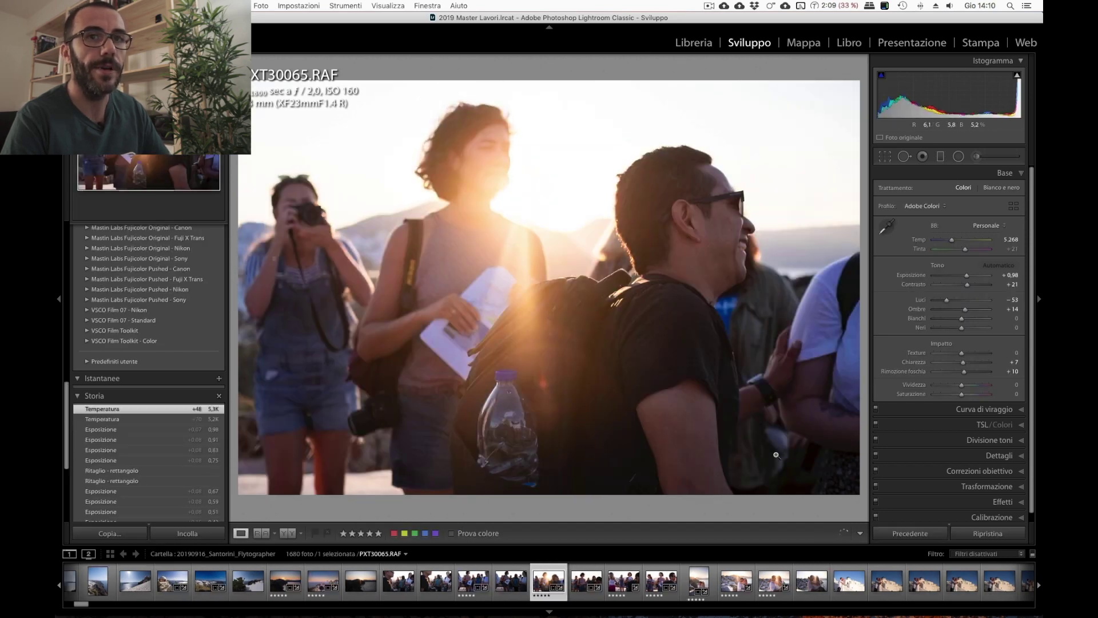
{"action": "key", "text": "Right"}
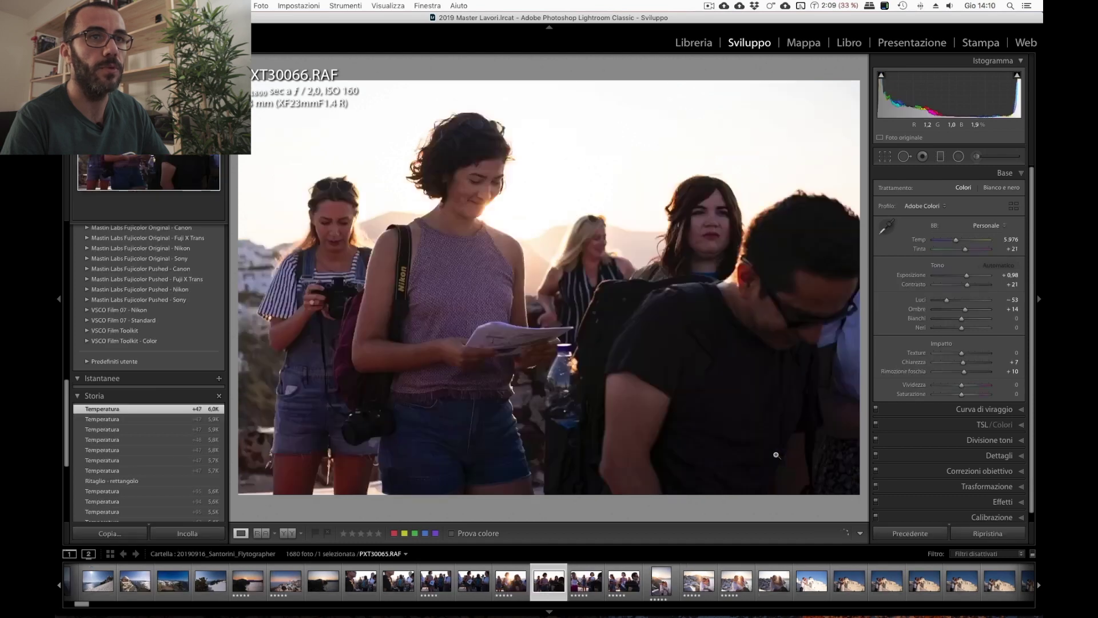
{"action": "key", "text": "Right"}
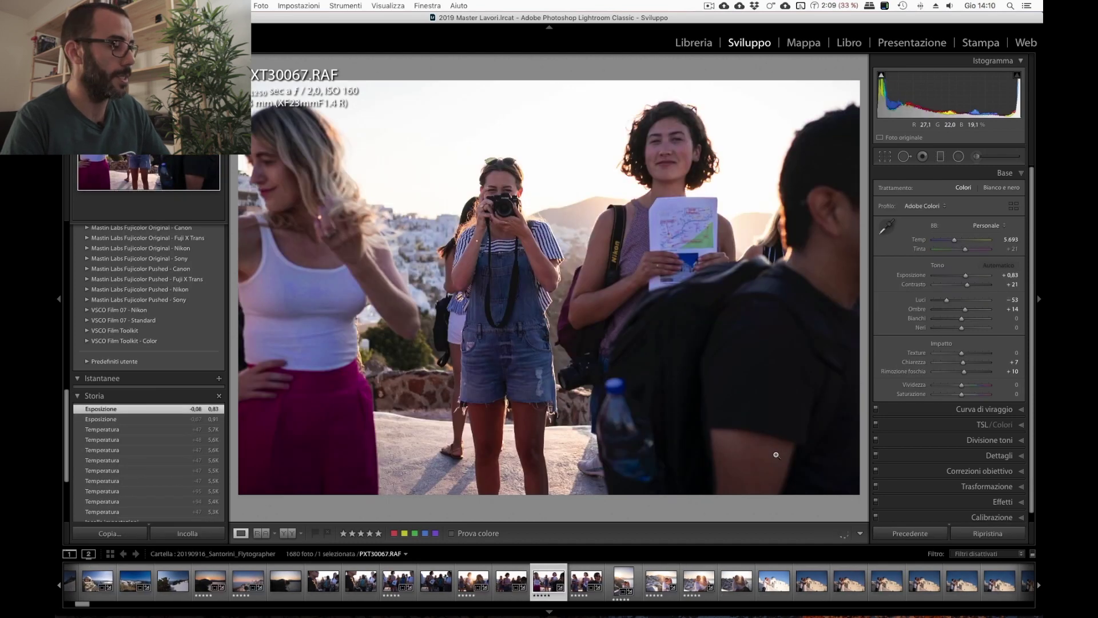
{"action": "key", "text": "Right"}
{"action": "key", "text": "Right"}
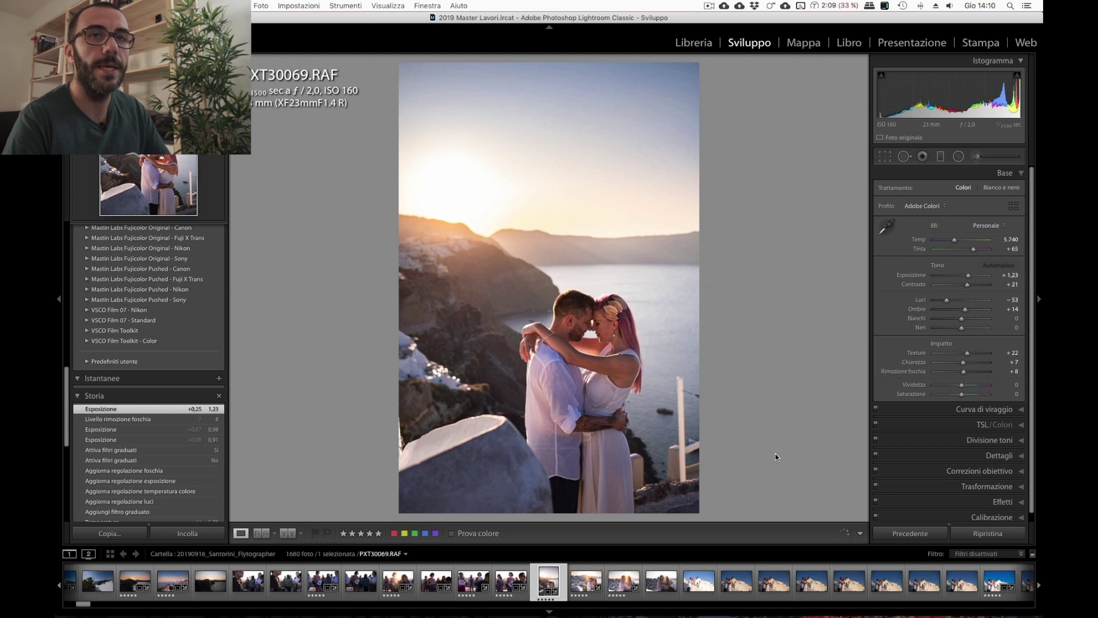
Compare PXT30069's graduated filter (Exposure -0.58, Dehaze 26) off and on repeatedly, leaving it on.
{"action": "left_click", "coordinate": [941, 157]}
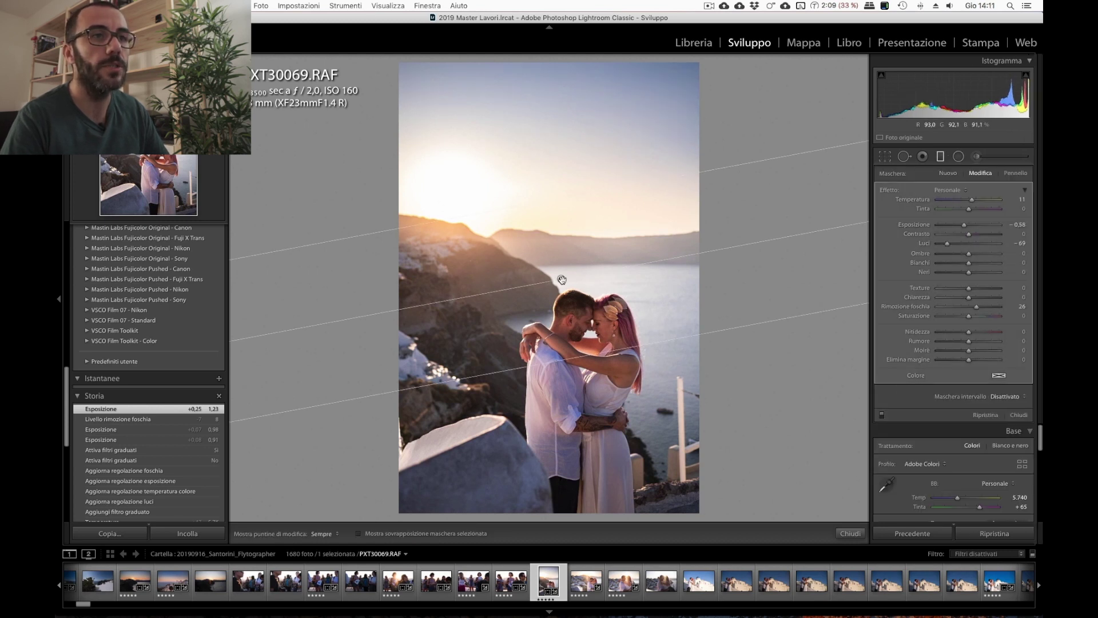
{"action": "left_click", "coordinate": [882, 415]}
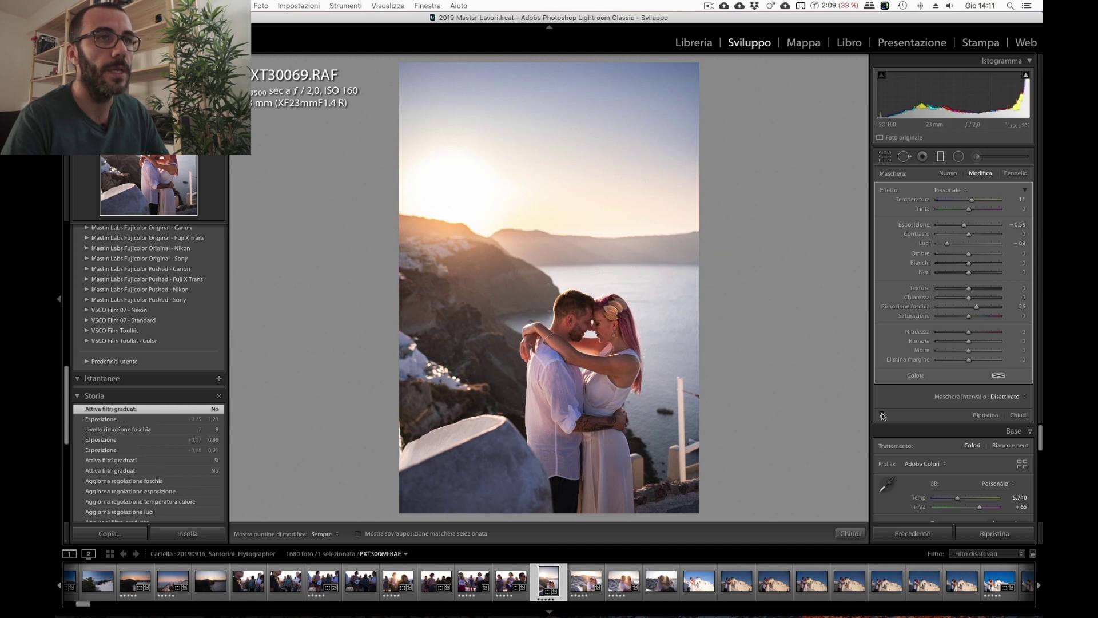
{"action": "left_click", "coordinate": [881, 415]}
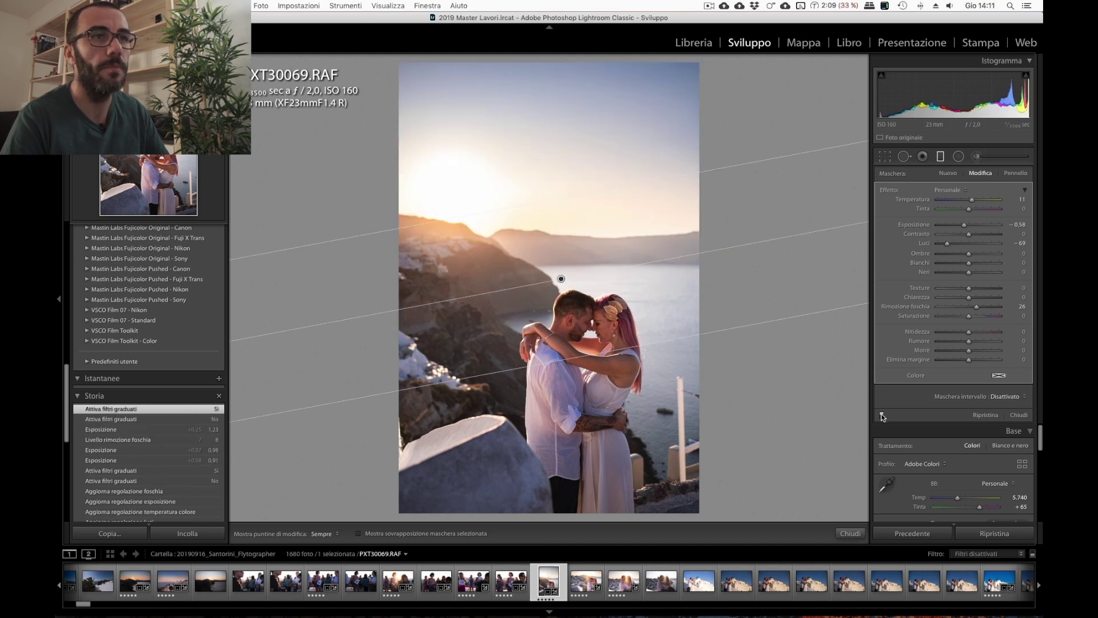
{"action": "left_click", "coordinate": [882, 415]}
{"action": "left_click", "coordinate": [882, 415]}
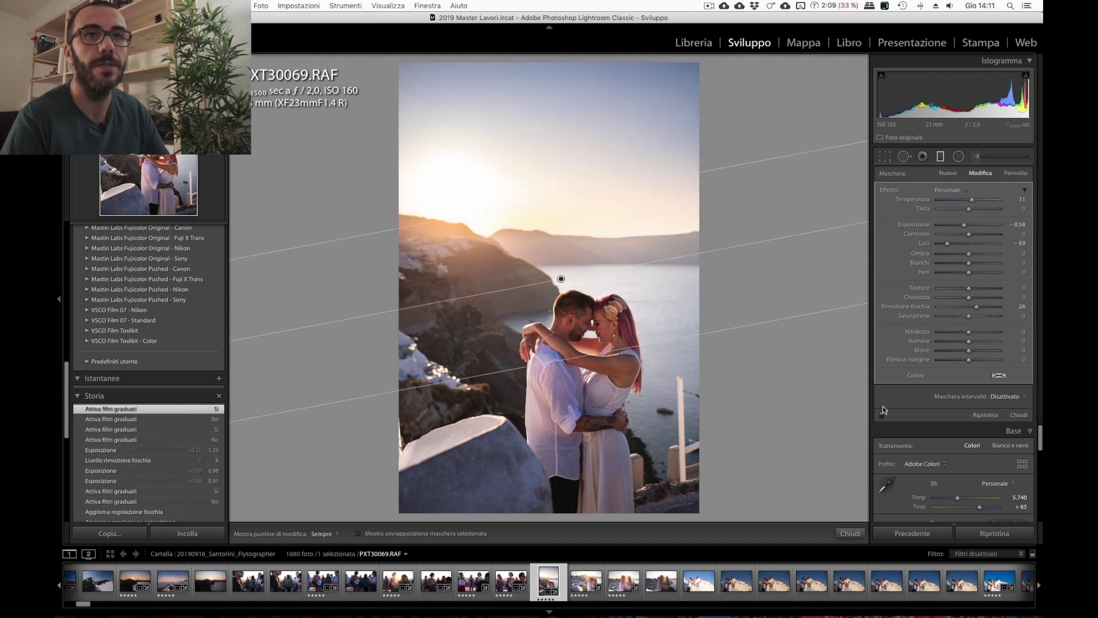
{"action": "left_click", "coordinate": [959, 159]}
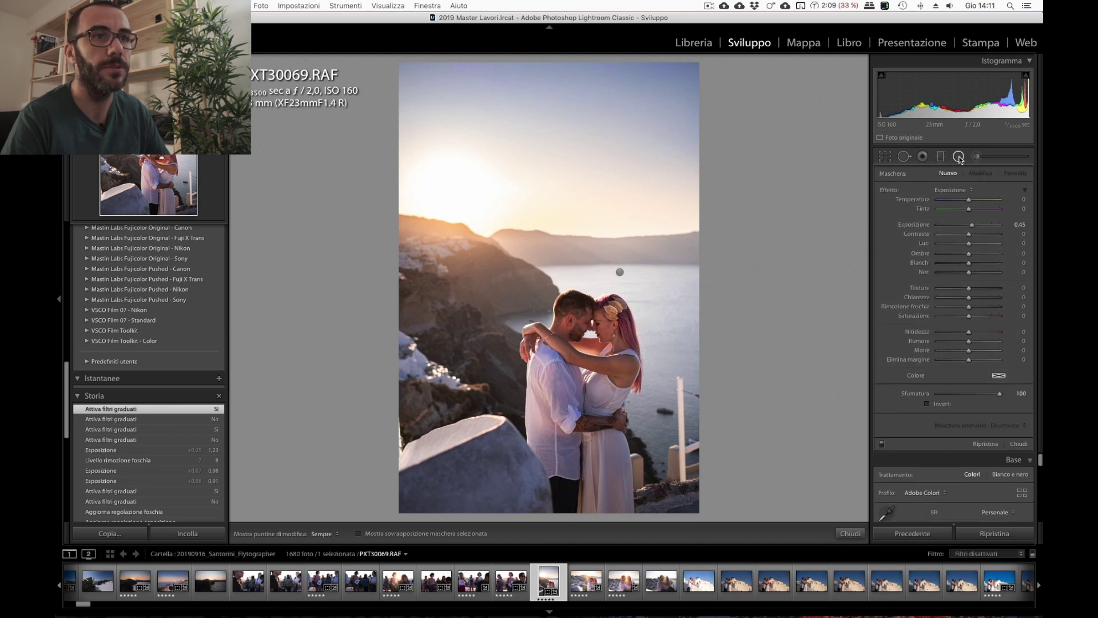
Move PXT30069's radial filter down onto the couple, then advance to PXT30070.RAF.
{"action": "left_click", "coordinate": [621, 271]}
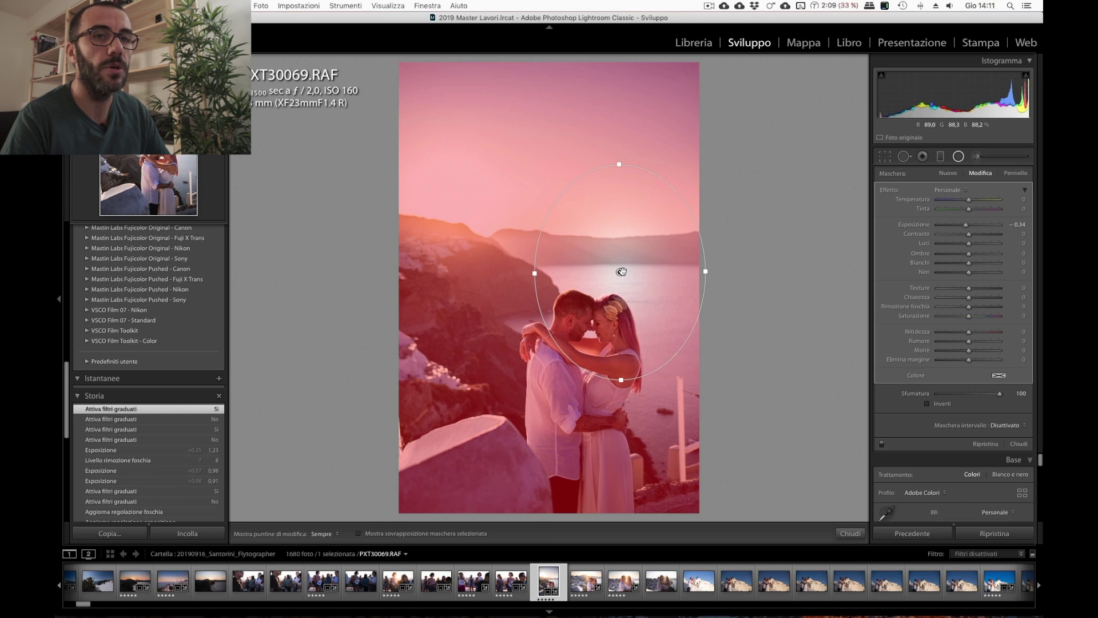
{"action": "left_click_drag", "start_coordinate": [621, 271], "coordinate": [594, 328]}
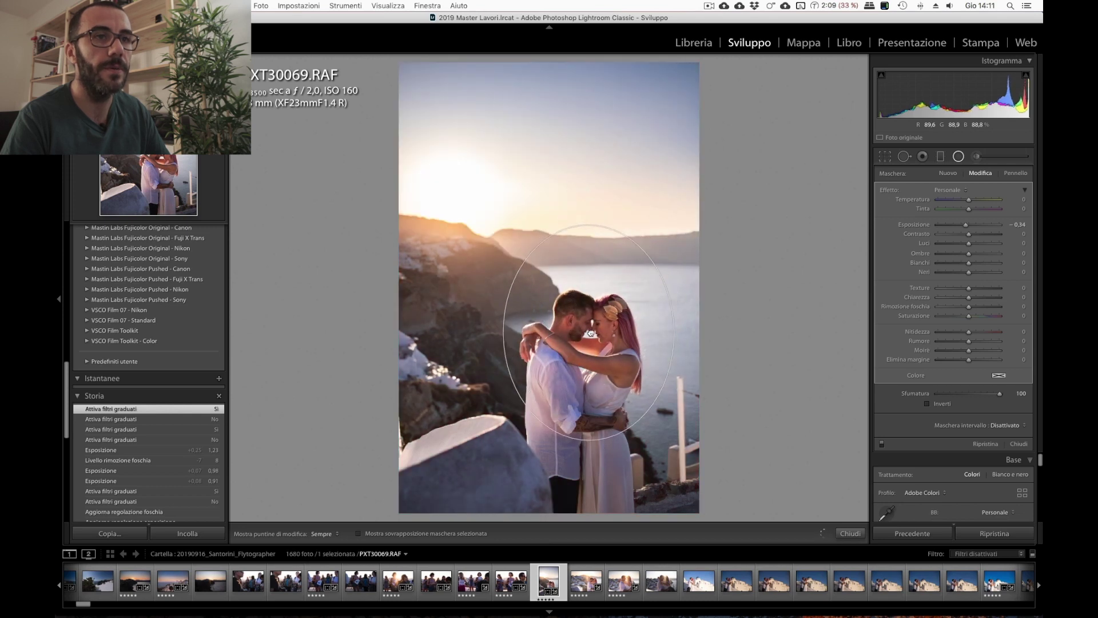
{"action": "left_click_drag", "start_coordinate": [594, 328], "coordinate": [593, 334]}
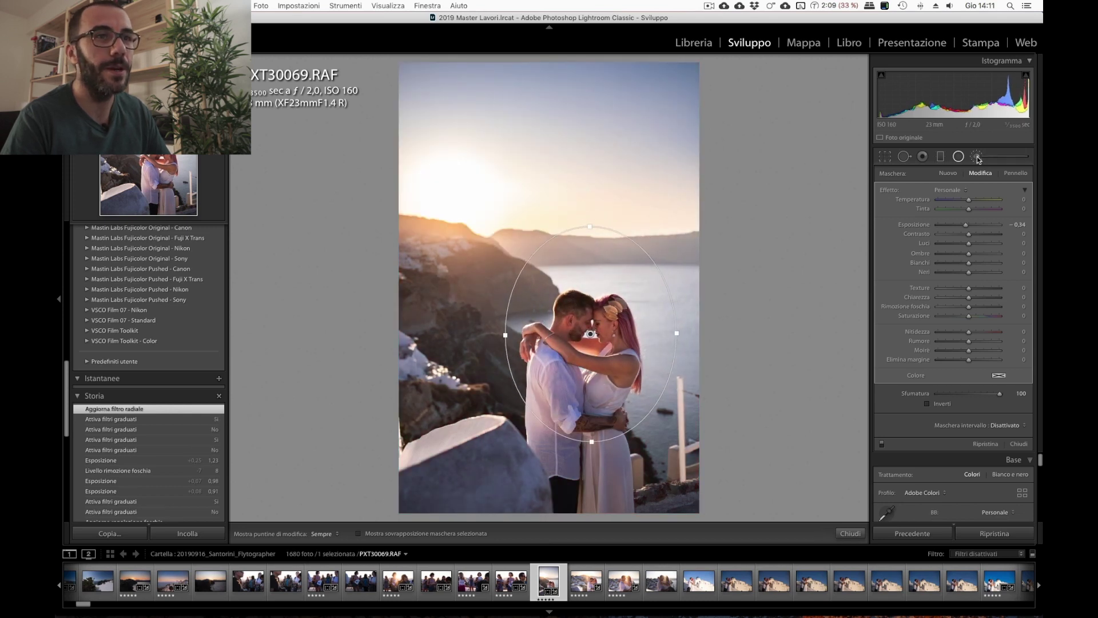
{"action": "left_click", "coordinate": [977, 157]}
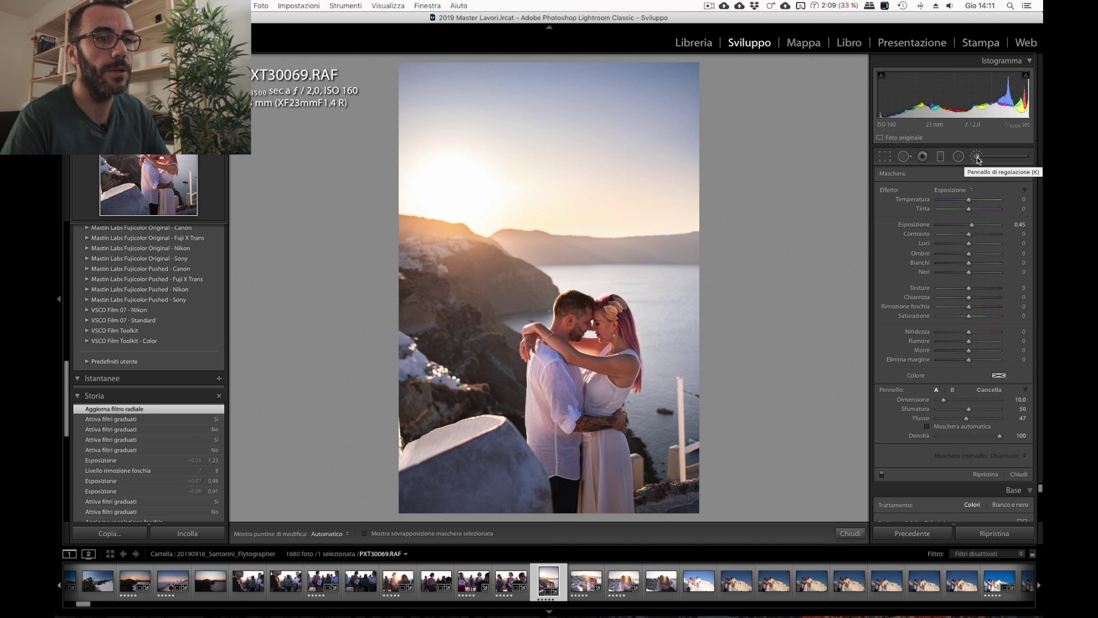
{"action": "key", "text": "Right"}
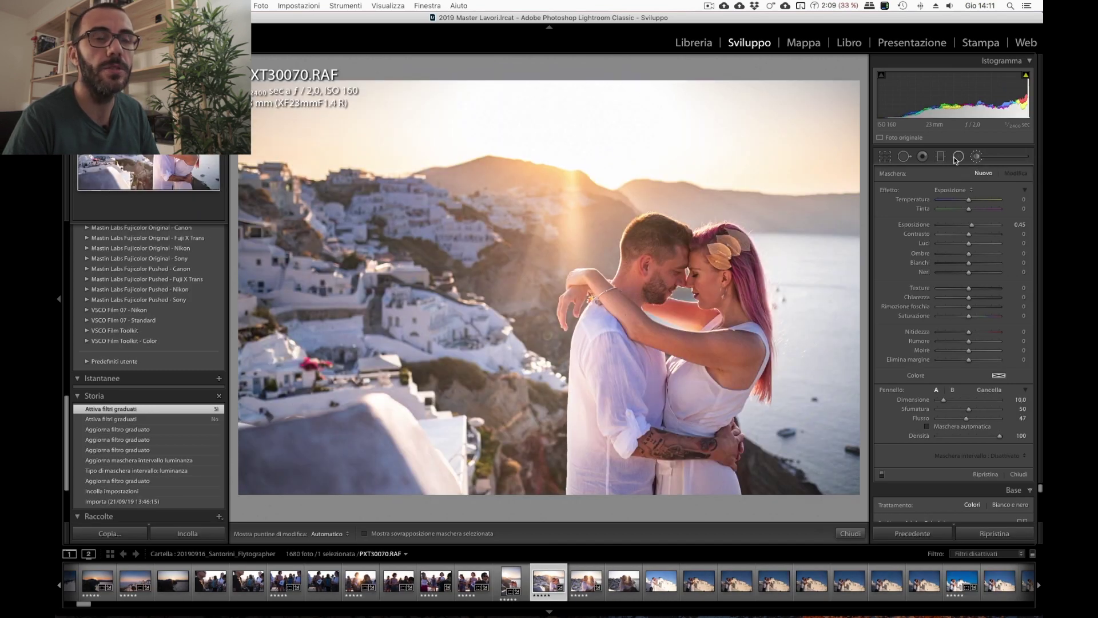
Move PXT30070's radial filter up onto the couple and check its graduated filter.
{"action": "left_click", "coordinate": [955, 160]}
{"action": "left_click", "coordinate": [567, 384]}
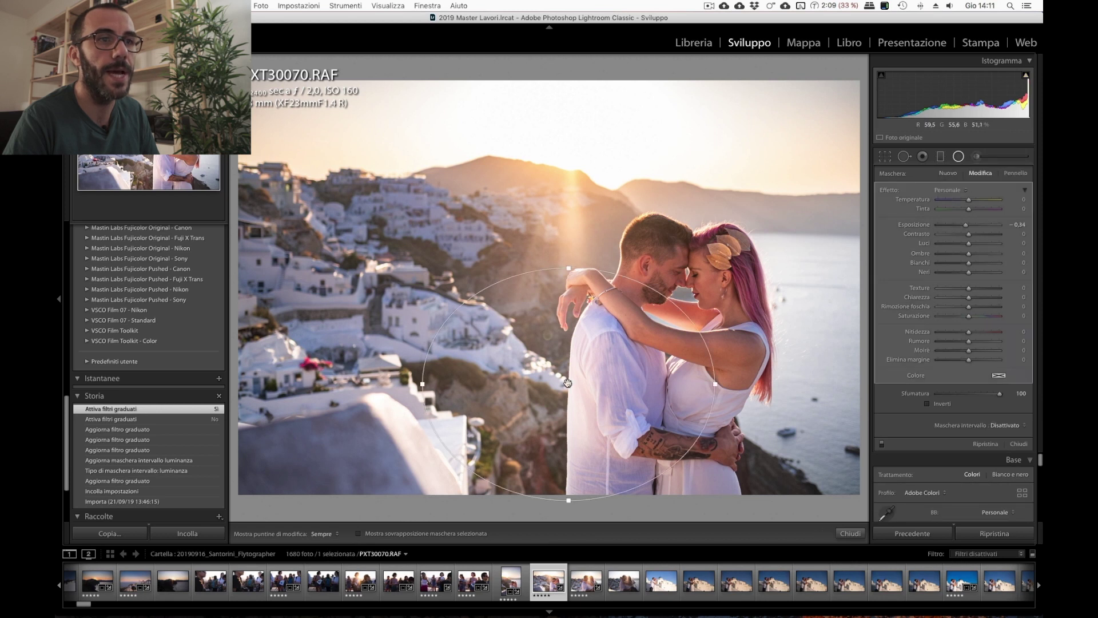
{"action": "left_click_drag", "start_coordinate": [567, 384], "coordinate": [686, 304]}
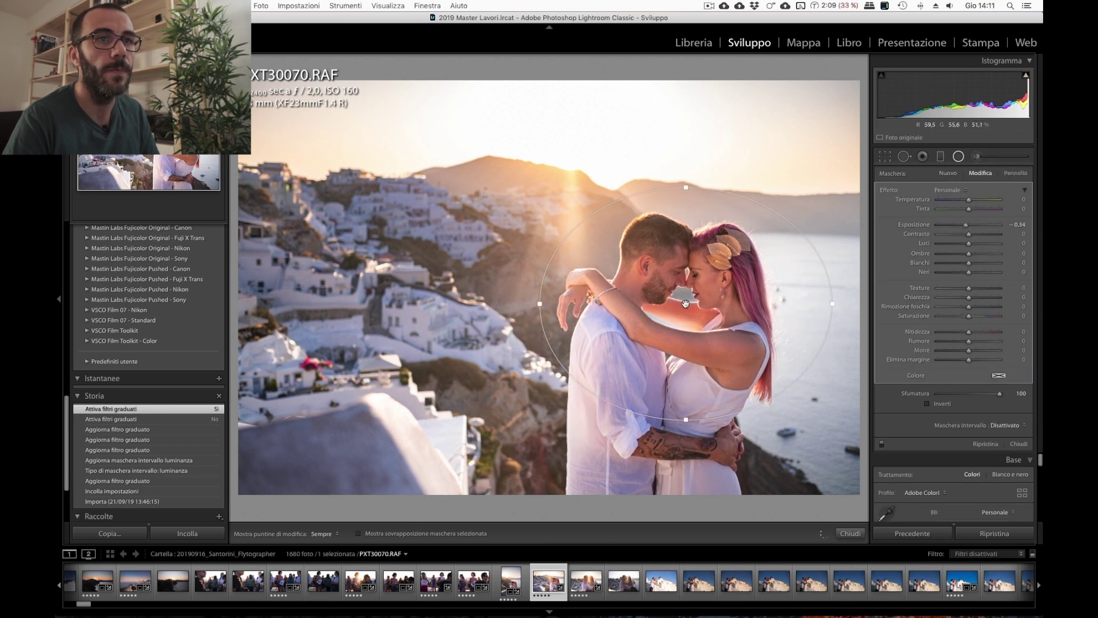
{"action": "left_click", "coordinate": [941, 156]}
{"action": "left_click", "coordinate": [564, 278]}
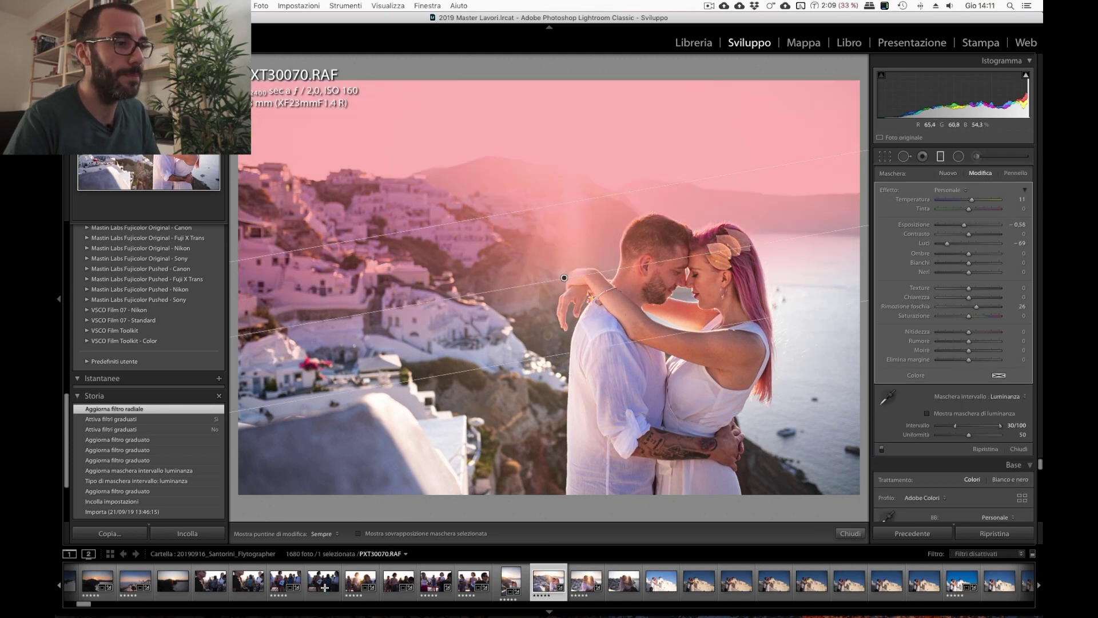
Glance at PXT30056 and PXT30055, then draw a radial filter around the couple's faces on PXT30071.
{"action": "left_click", "coordinate": [135, 582]}
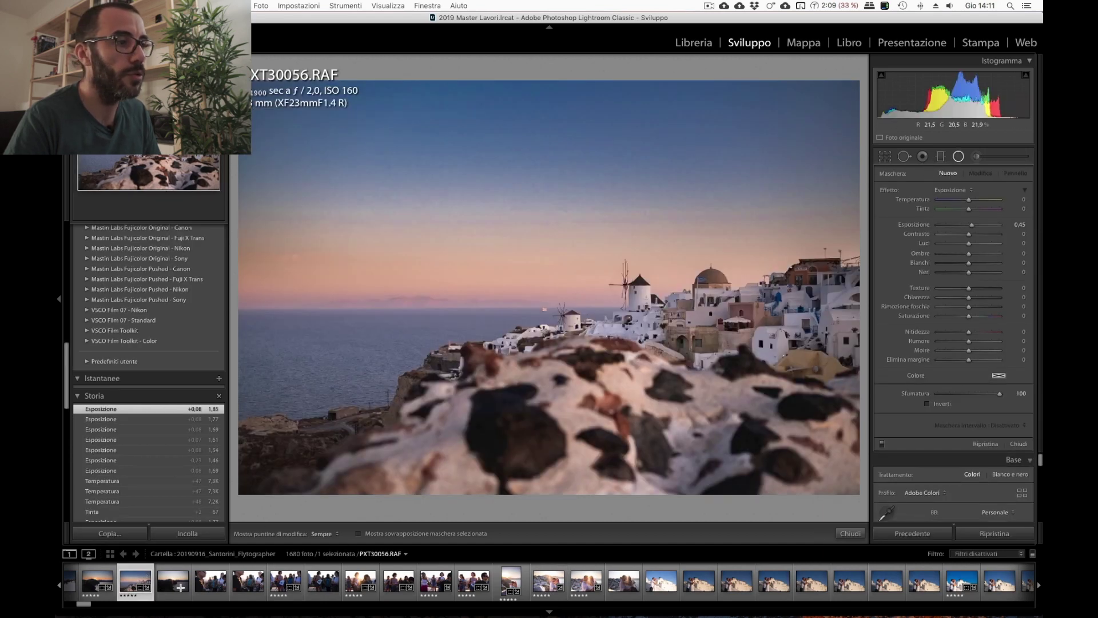
{"action": "left_click", "coordinate": [98, 581]}
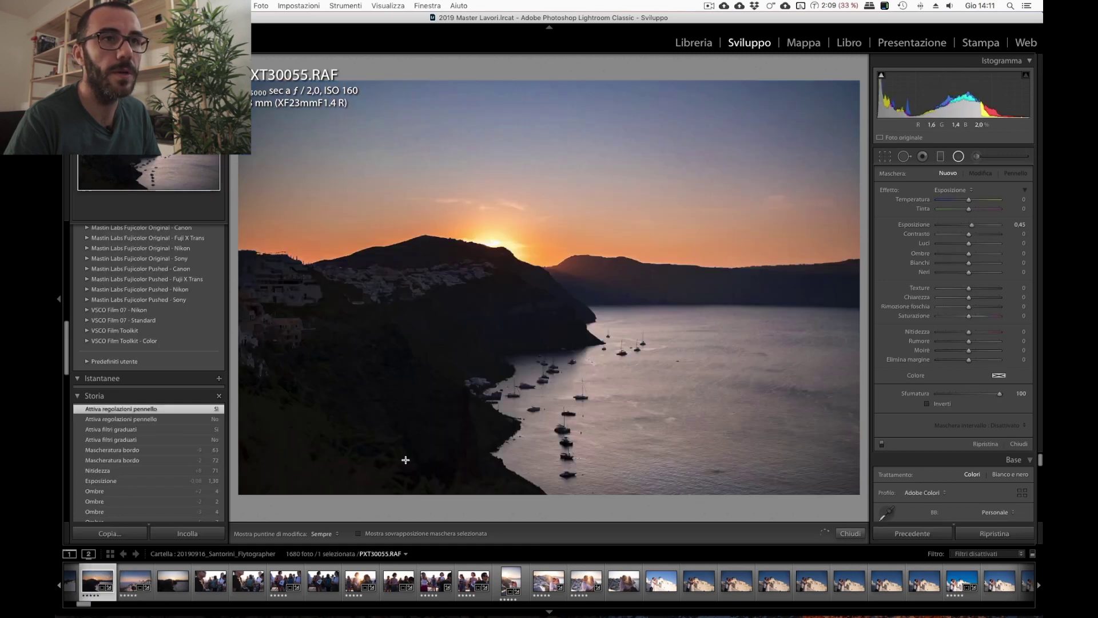
{"action": "left_click", "coordinate": [548, 581]}
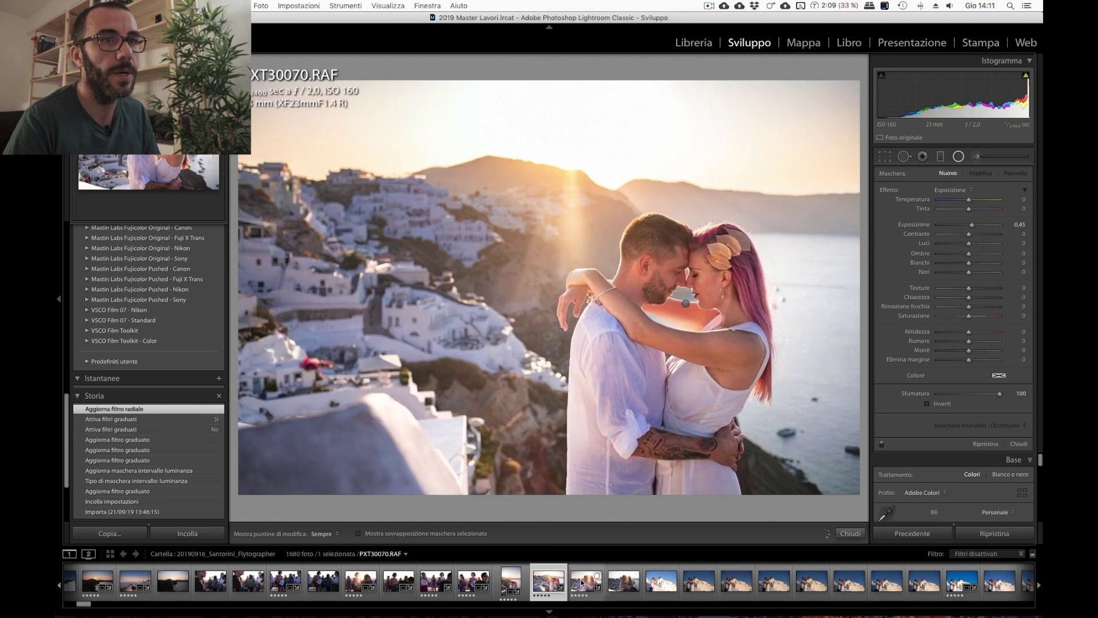
{"action": "left_click", "coordinate": [582, 583]}
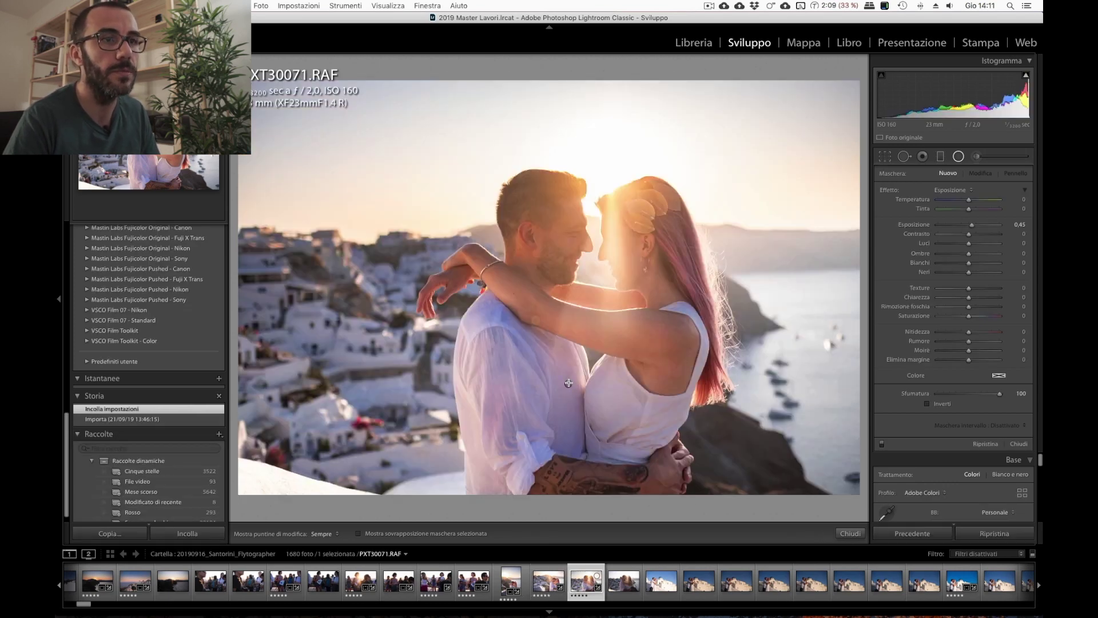
{"action": "mouse_move", "coordinate": [569, 383]}
{"action": "left_mouse_down"}
{"action": "mouse_move", "coordinate": [716, 500]}
{"action": "mouse_move", "coordinate": [585, 256]}
{"action": "left_mouse_up"}
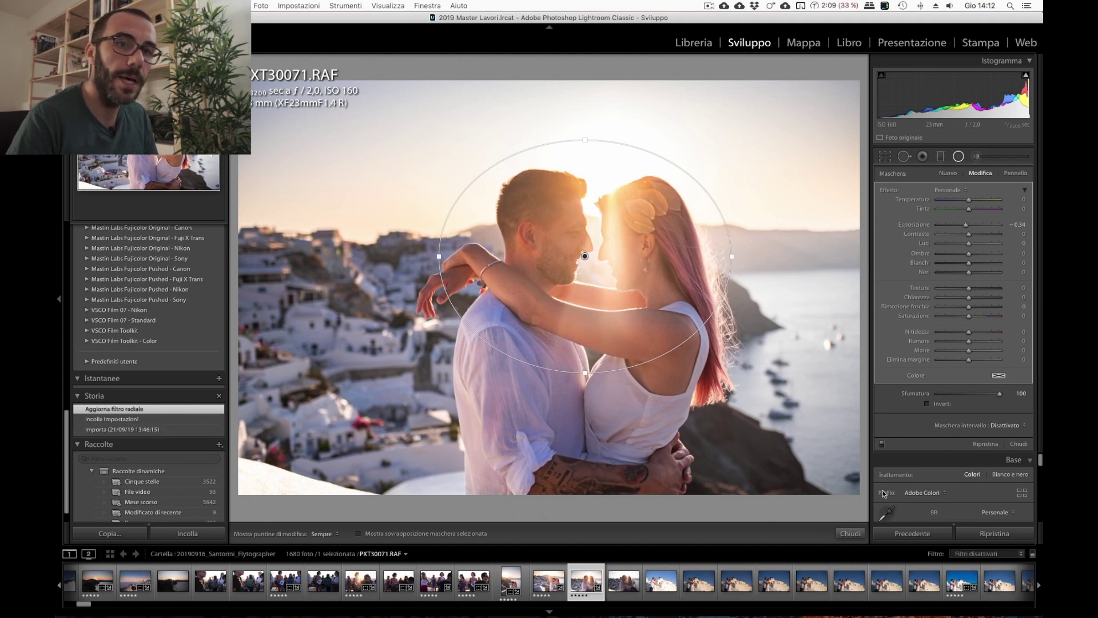
Copy PXT30071's development settings and move on to PXT30072.
{"action": "key", "text": "super+shift+c"}
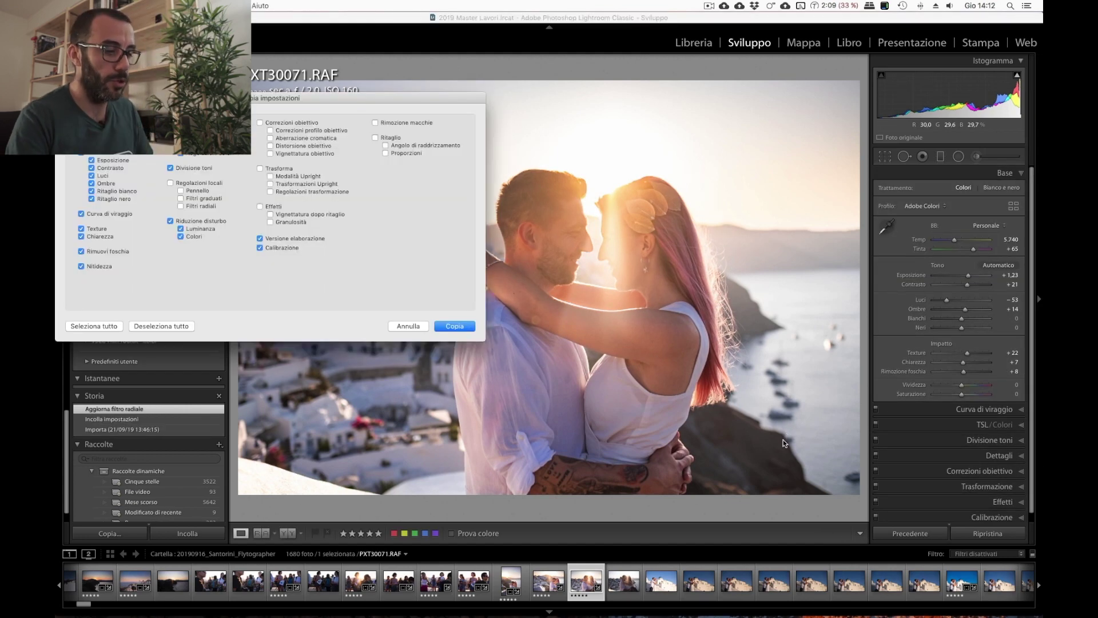
{"action": "key", "text": "Return"}
{"action": "key", "text": "Right"}
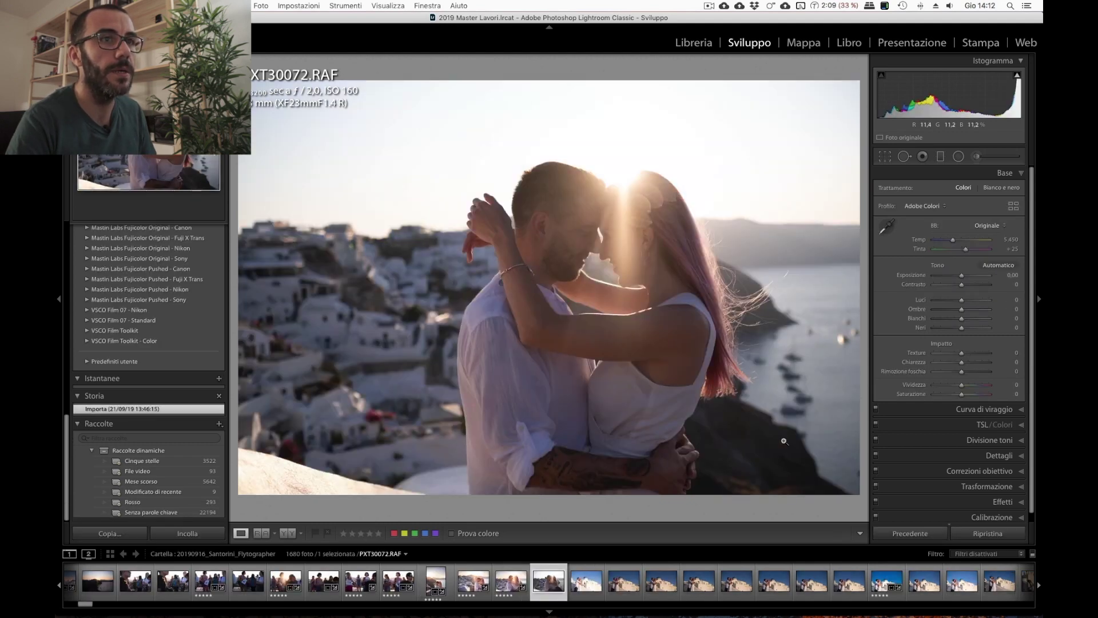
Step ahead through PXT30073 and PXT30076 to reach PXT30081.
{"action": "key", "text": "Right"}
{"action": "key", "text": "Right"}
{"action": "key", "text": "Right"}
{"action": "key", "text": "Right"}
{"action": "key", "text": "Right"}
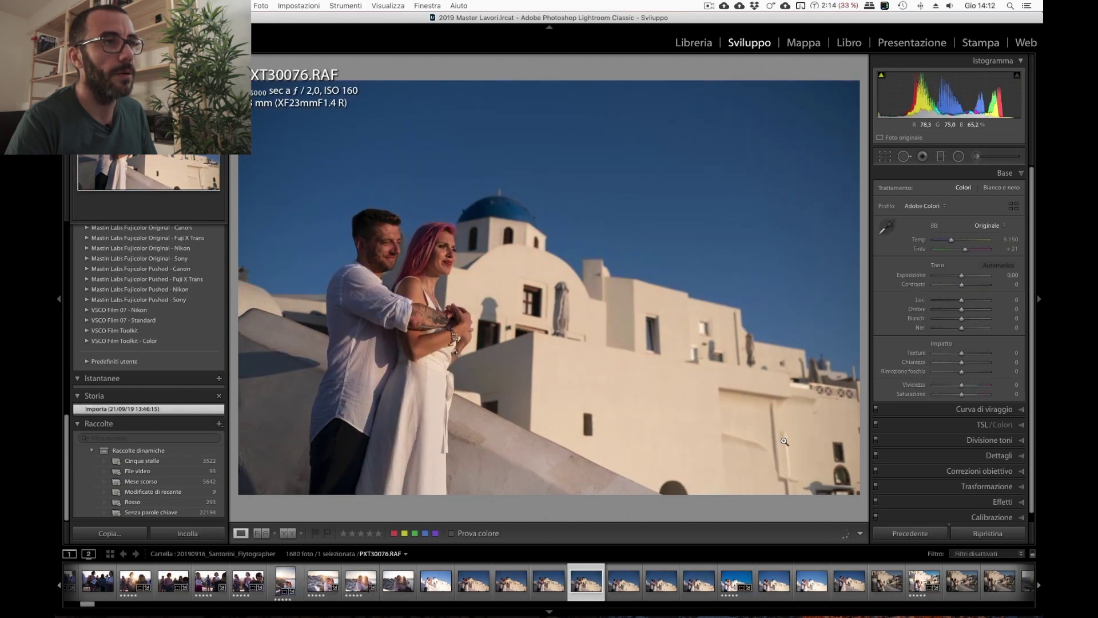
{"action": "key", "text": "Right"}
{"action": "key", "text": "Right"}
{"action": "key", "text": "Right"}
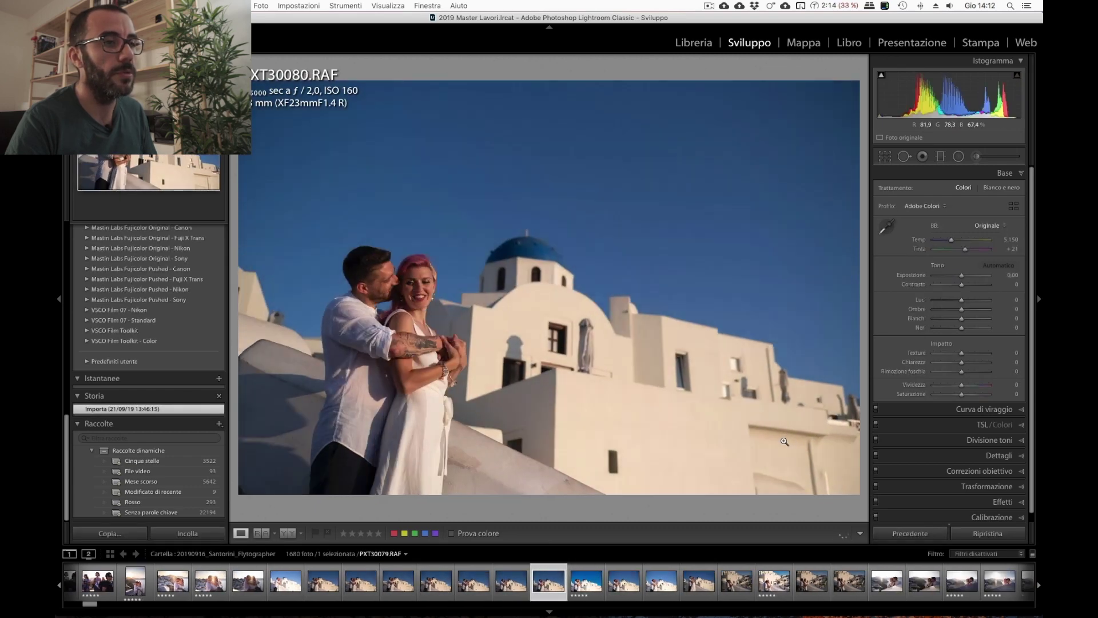
{"action": "key", "text": "Right"}
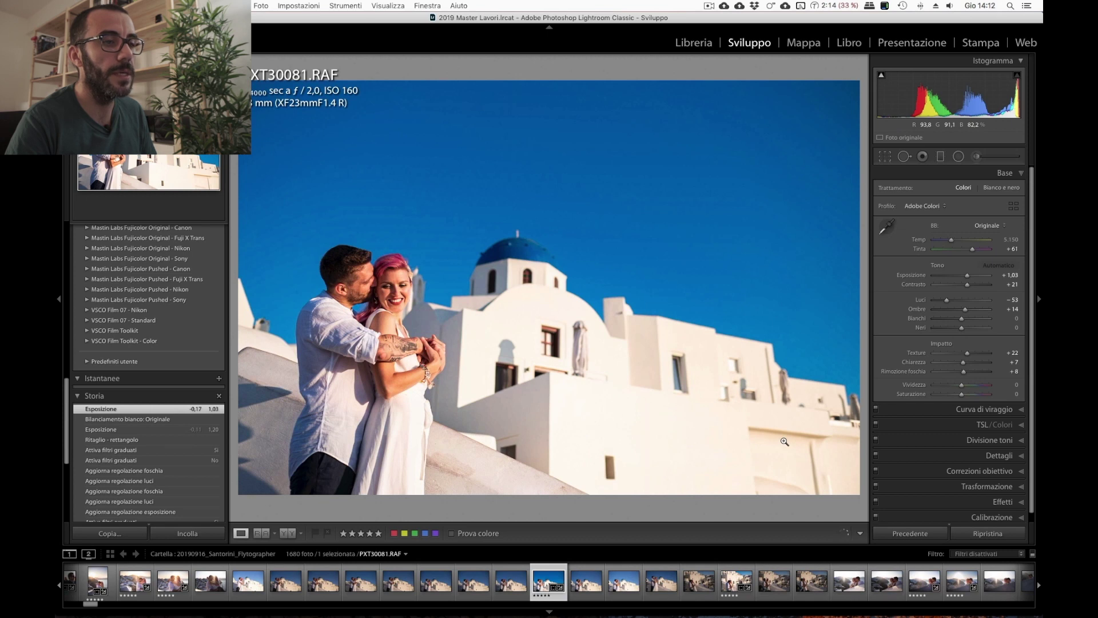
{"action": "left_click", "coordinate": [958, 156]}
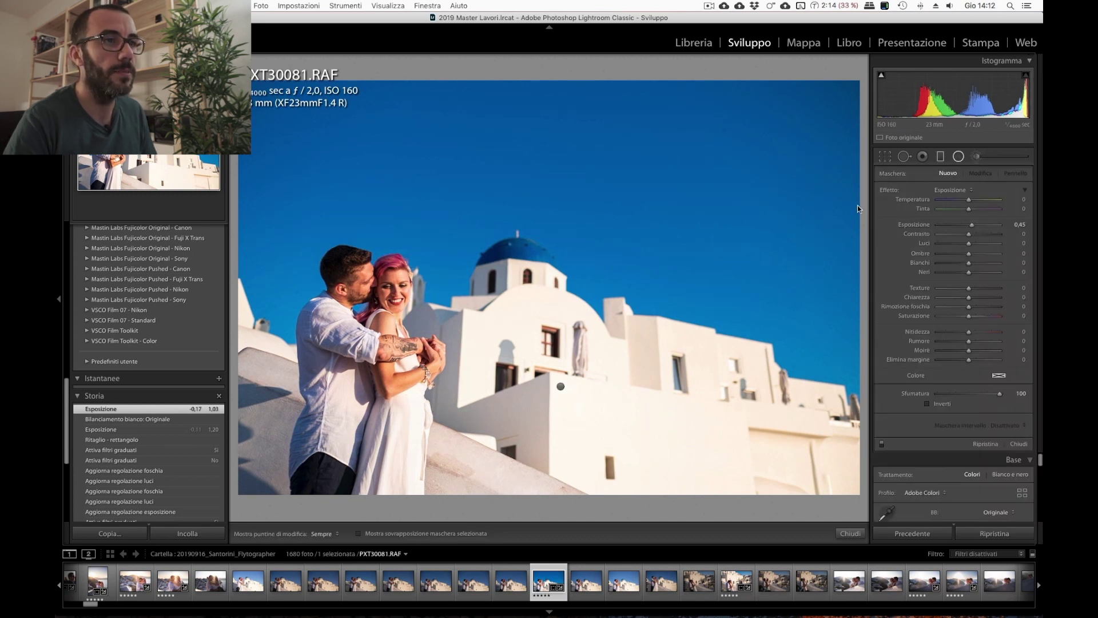
Draw a radial filter around the couple on PXT30081 and narrow it into a circle.
{"action": "mouse_move", "coordinate": [561, 387]}
{"action": "left_mouse_down"}
{"action": "mouse_move", "coordinate": [708, 386]}
{"action": "mouse_move", "coordinate": [505, 302]}
{"action": "mouse_move", "coordinate": [386, 325]}
{"action": "left_mouse_up"}
{"action": "key", "text": "o"}
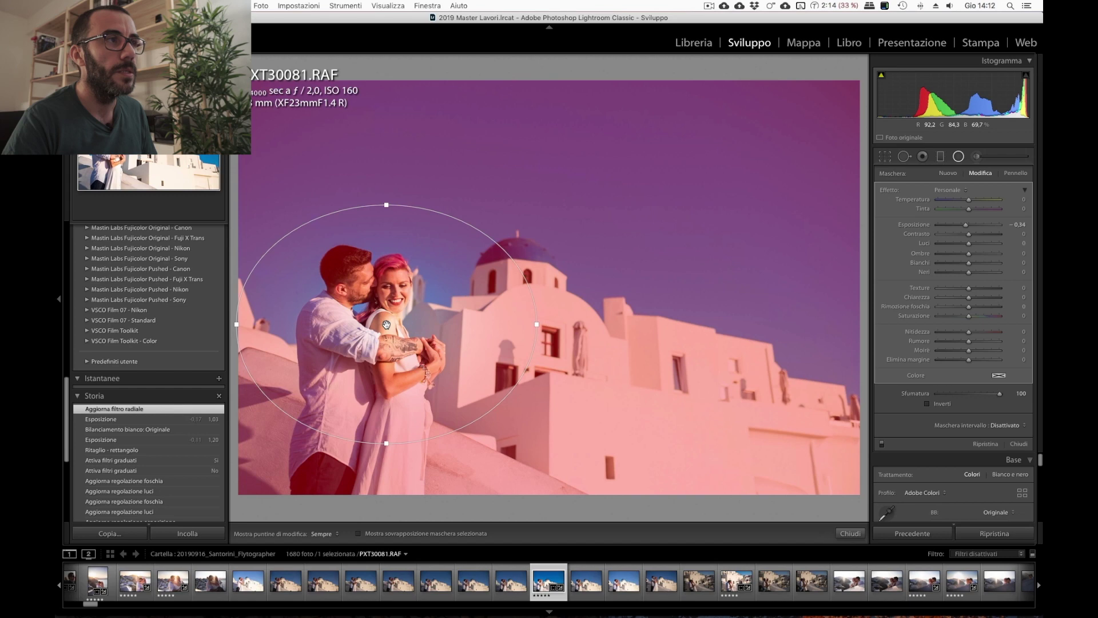
{"action": "key", "text": "o"}
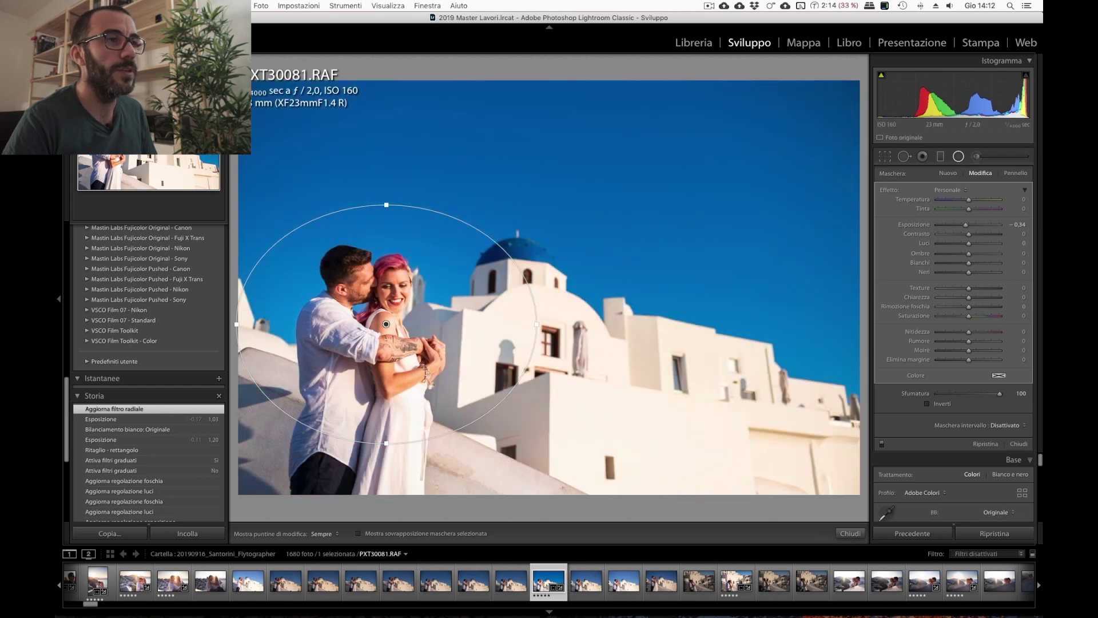
{"action": "key", "text": "super+minus"}
{"action": "left_click_drag", "start_coordinate": [541, 313], "coordinate": [521, 312]}
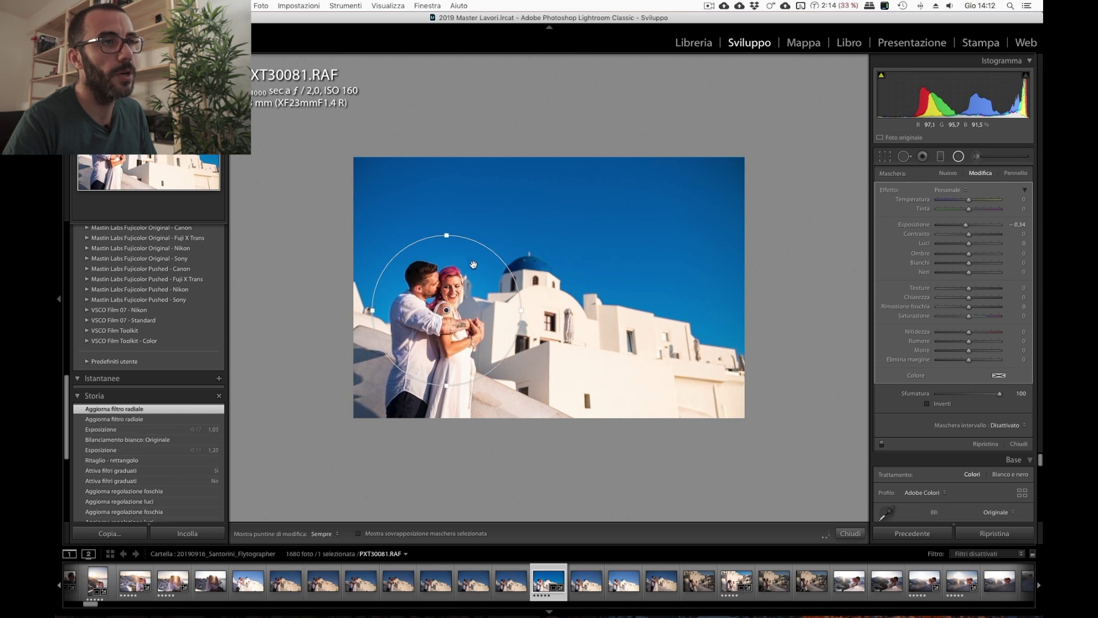
Leave the -0.34 radial filter uninverted, check its mask, close it, and advance to PXT30083.
{"action": "left_click", "coordinate": [927, 404]}
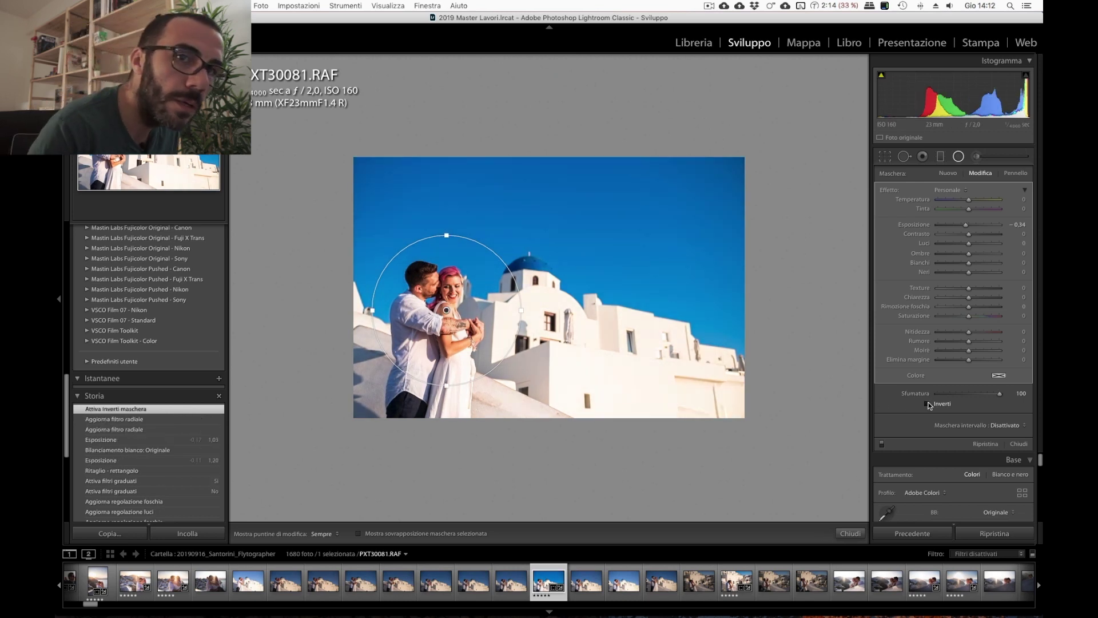
{"action": "left_click", "coordinate": [928, 404]}
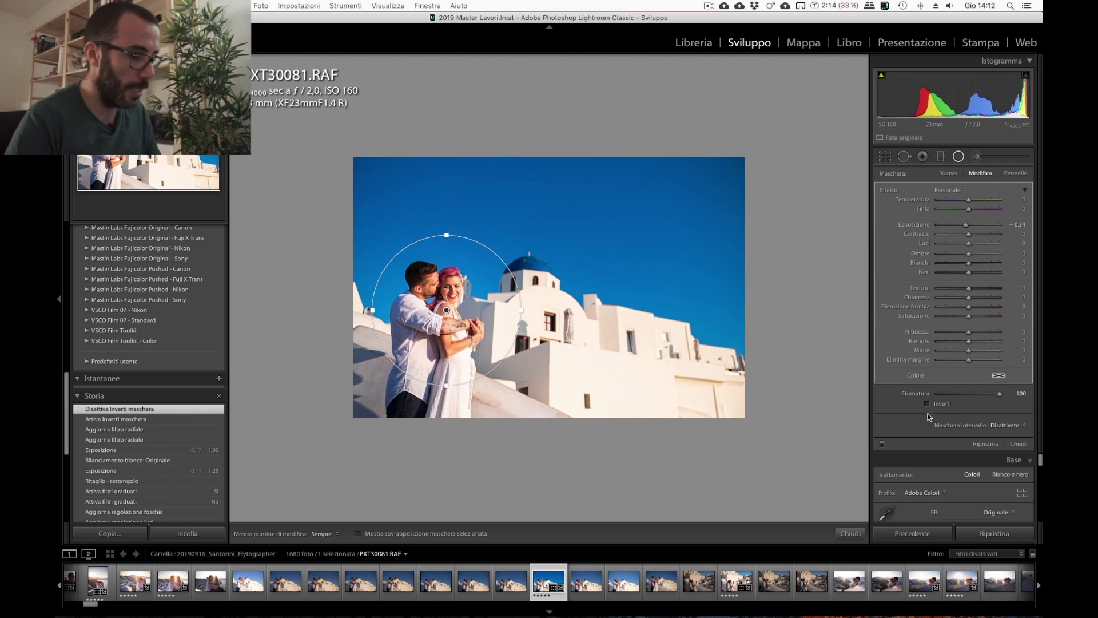
{"action": "key", "text": "o"}
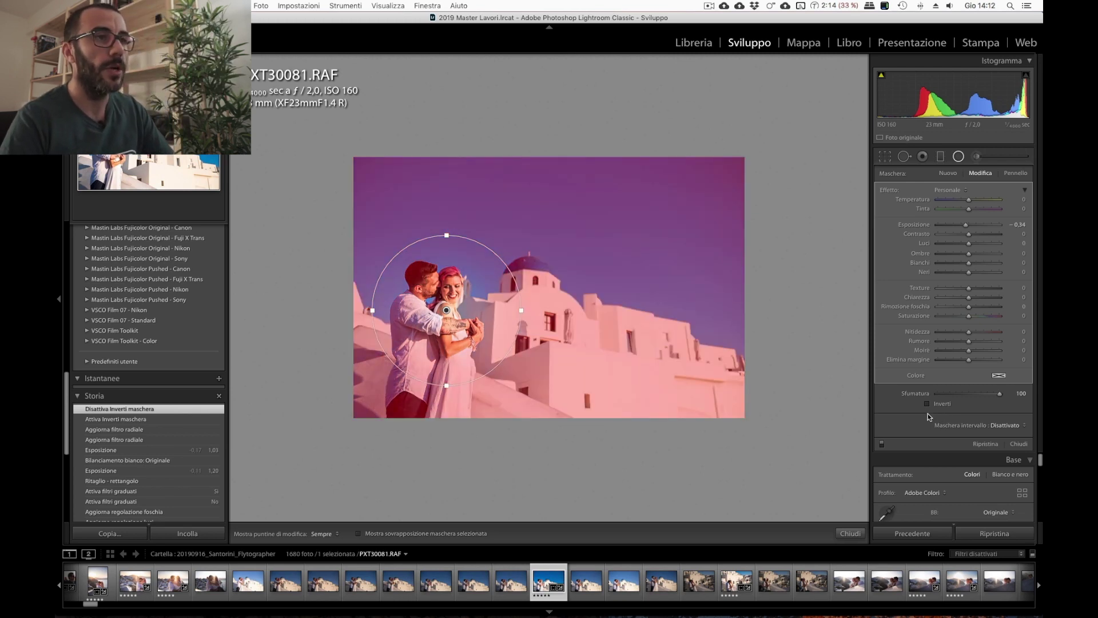
{"action": "key", "text": "o"}
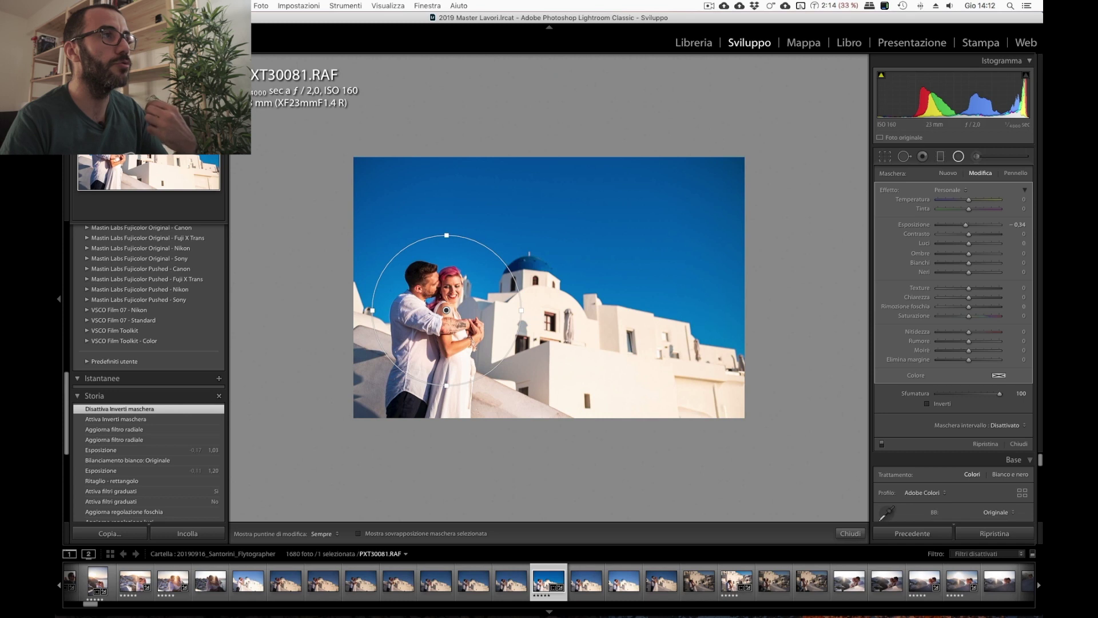
{"action": "key", "text": "z"}
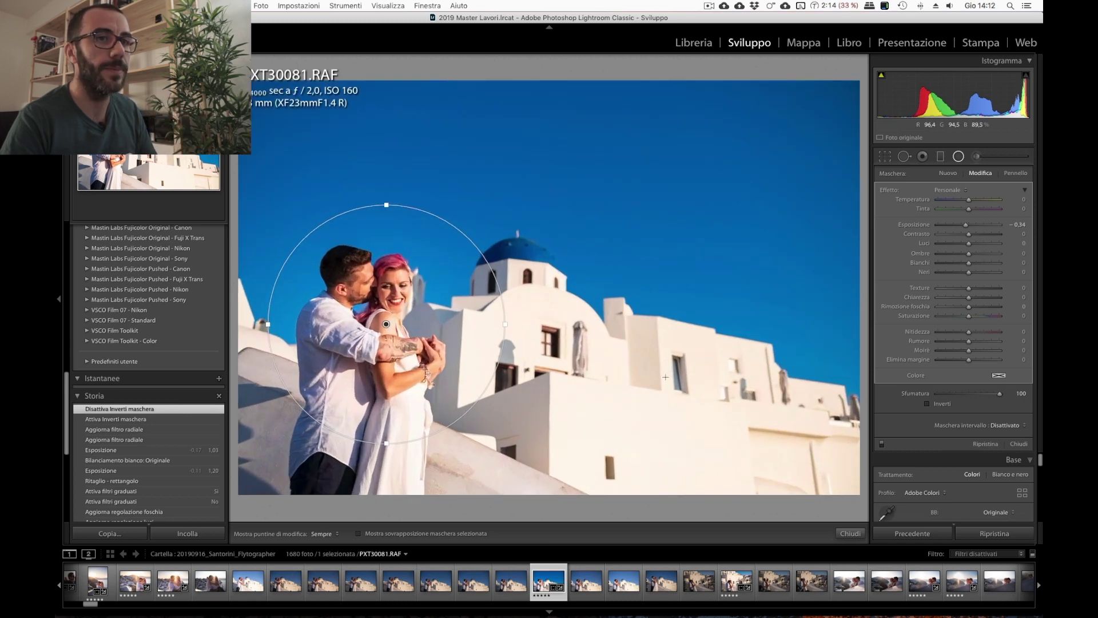
{"action": "left_click", "coordinate": [849, 533]}
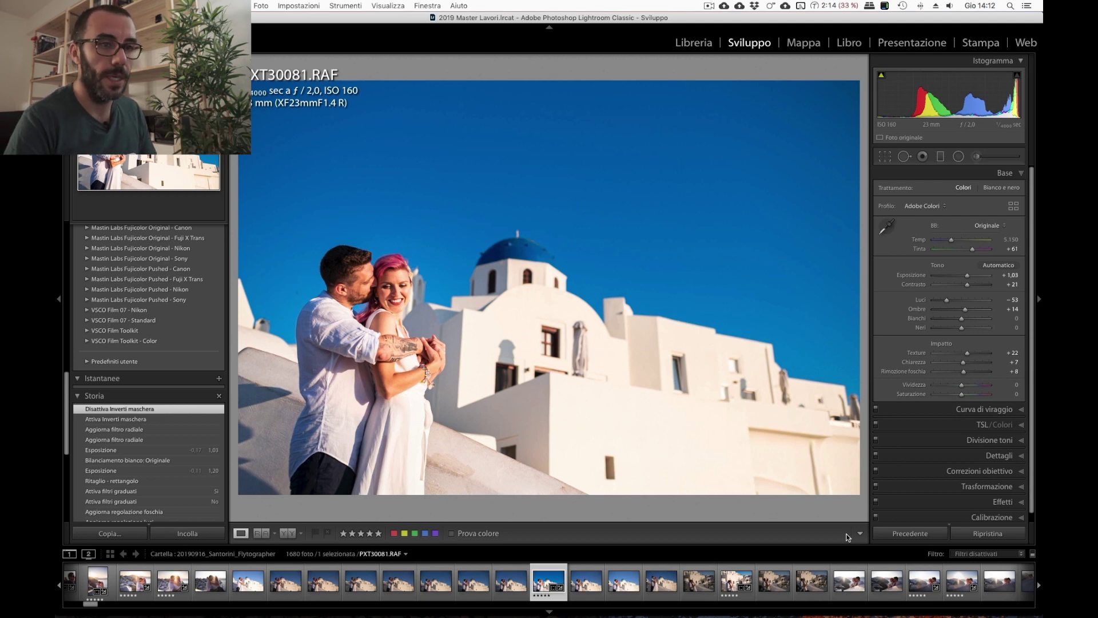
{"action": "key", "text": "Right"}
{"action": "key", "text": "Right"}
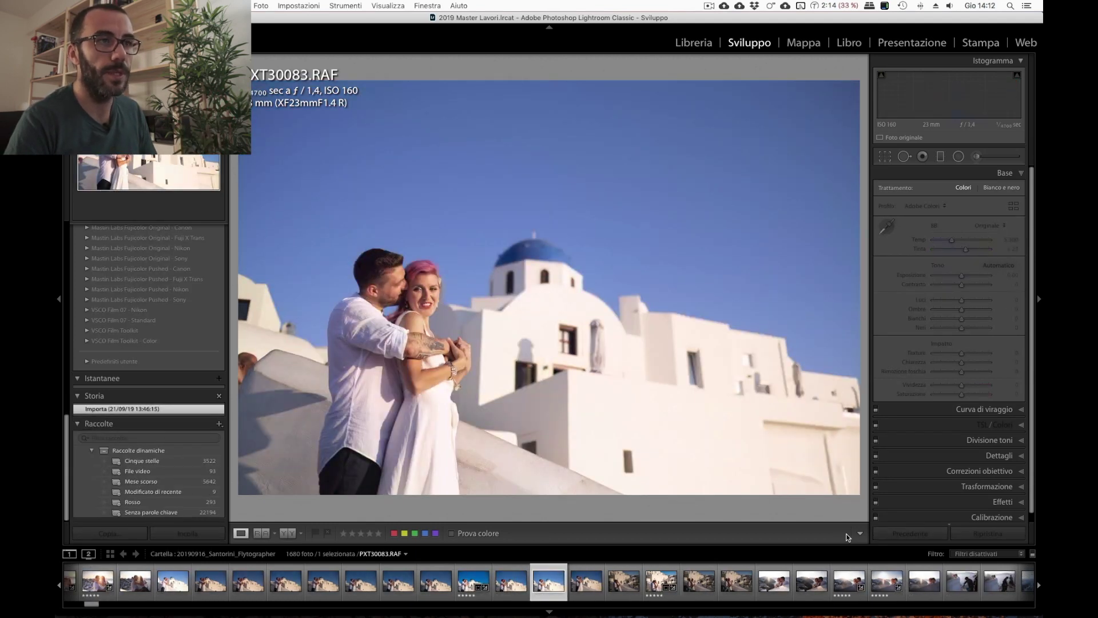
{"action": "key", "text": "Right"}
Look at PXT30086, briefly try the radial and graduated filter tools, then advance to PXT30087.
{"action": "key", "text": "Right"}
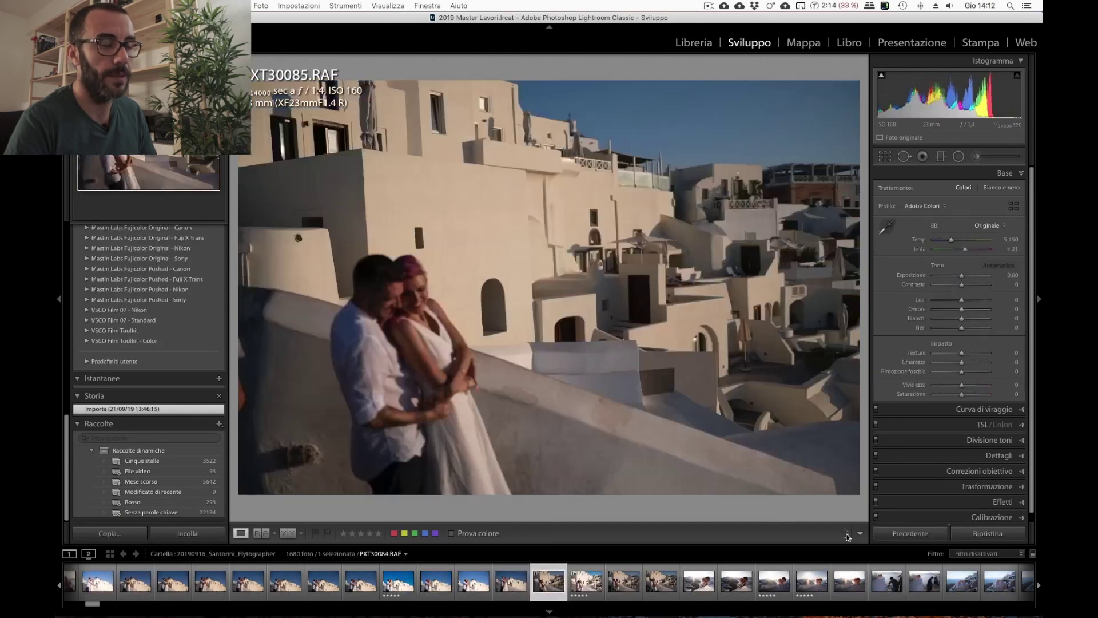
{"action": "key", "text": "Right"}
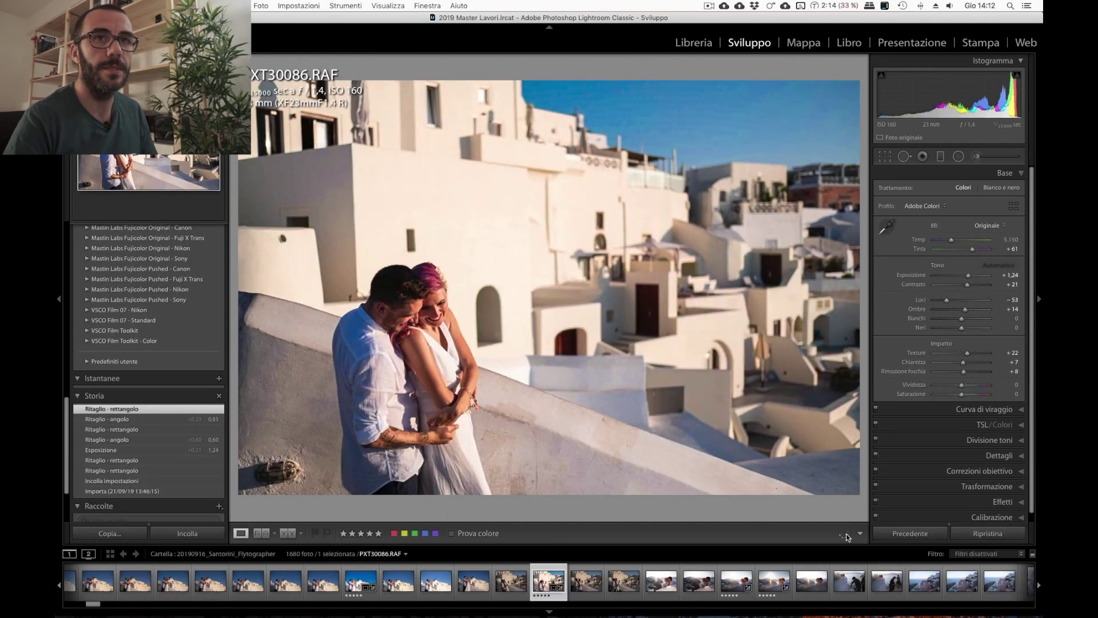
{"action": "key", "text": "shift+m"}
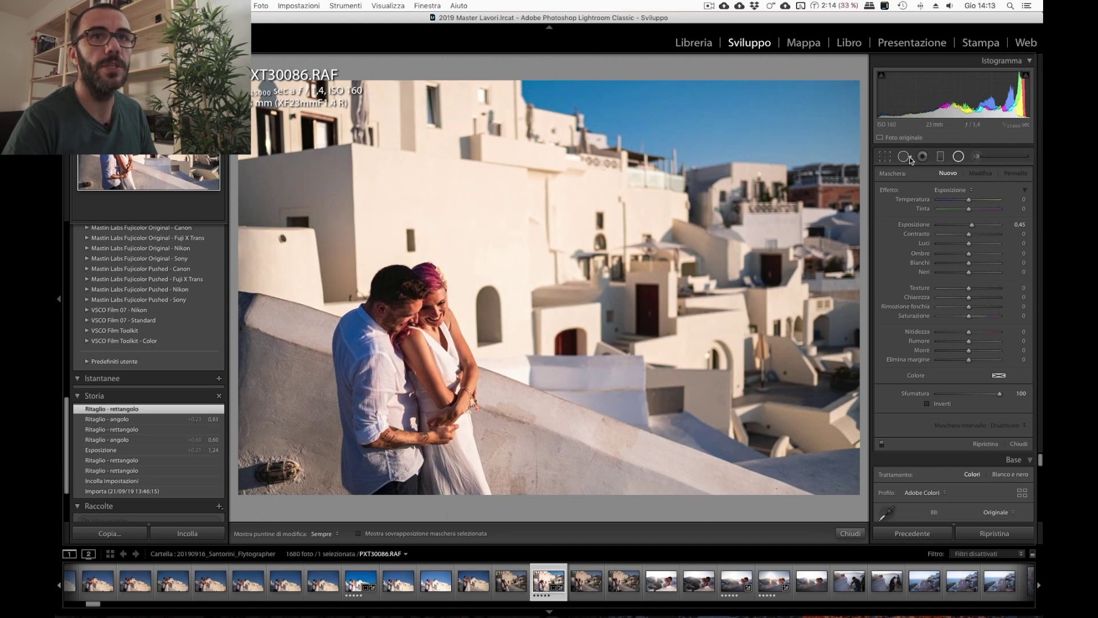
{"action": "left_click", "coordinate": [938, 161]}
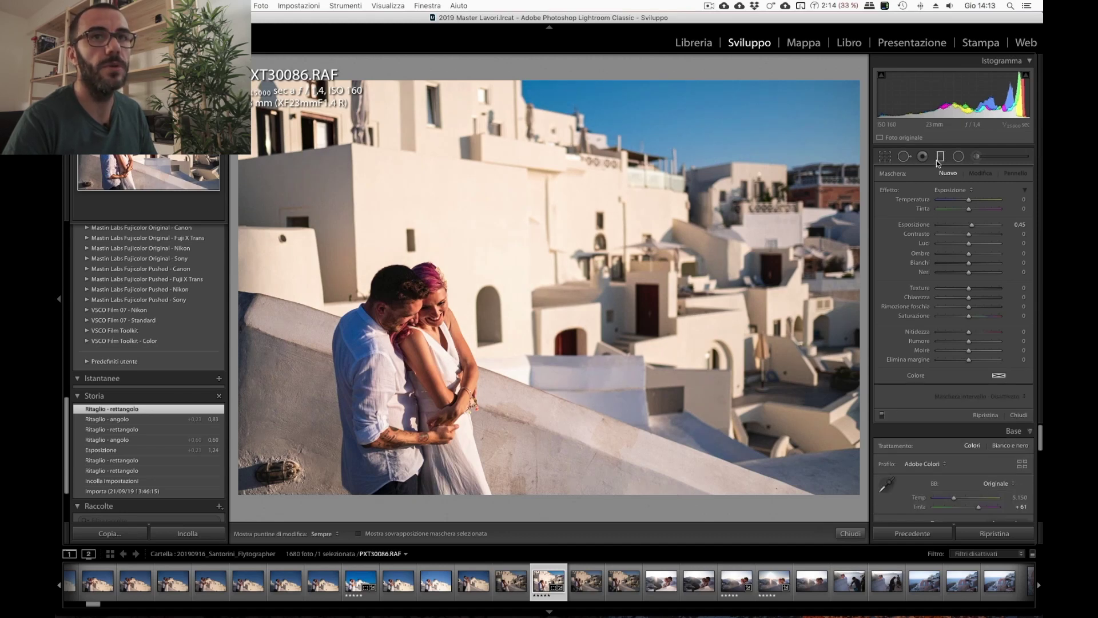
{"action": "left_click", "coordinate": [940, 160]}
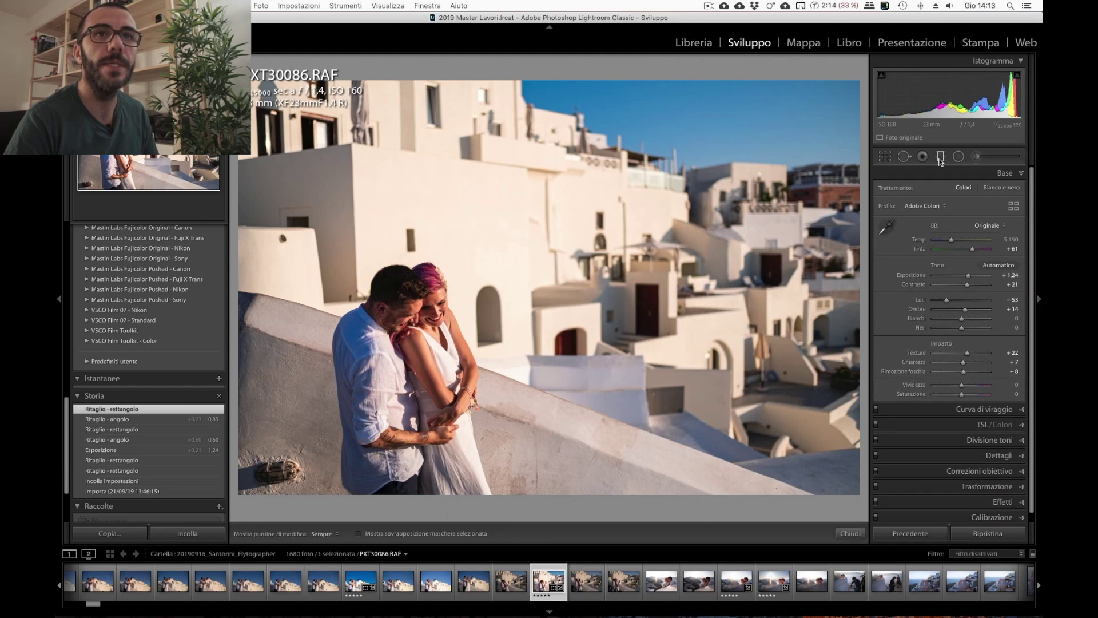
{"action": "left_click", "coordinate": [940, 160]}
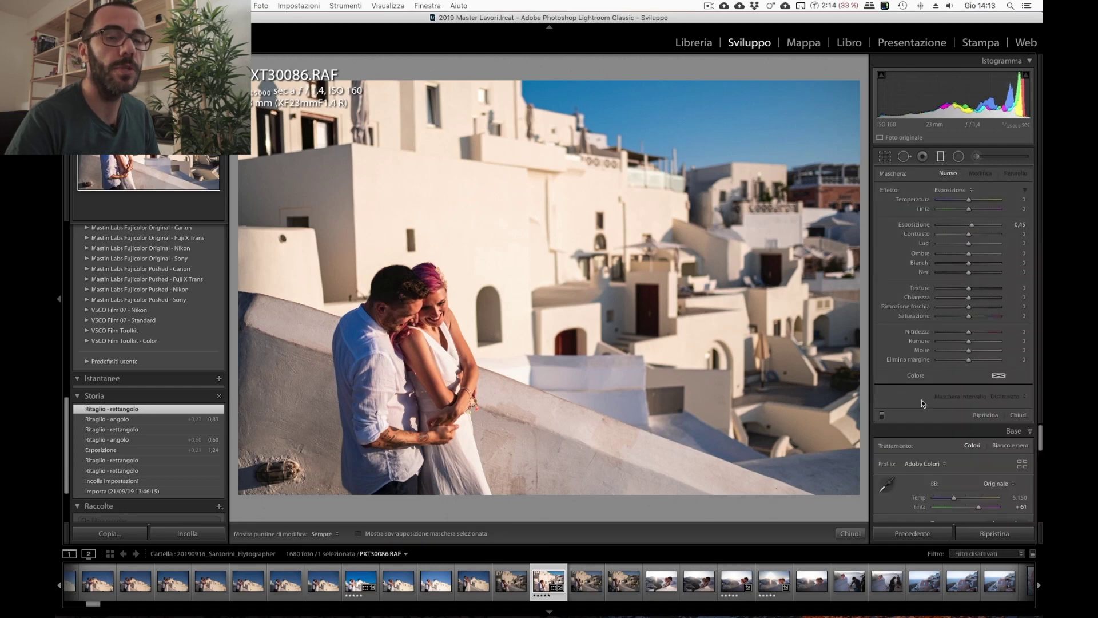
{"action": "left_click", "coordinate": [940, 160]}
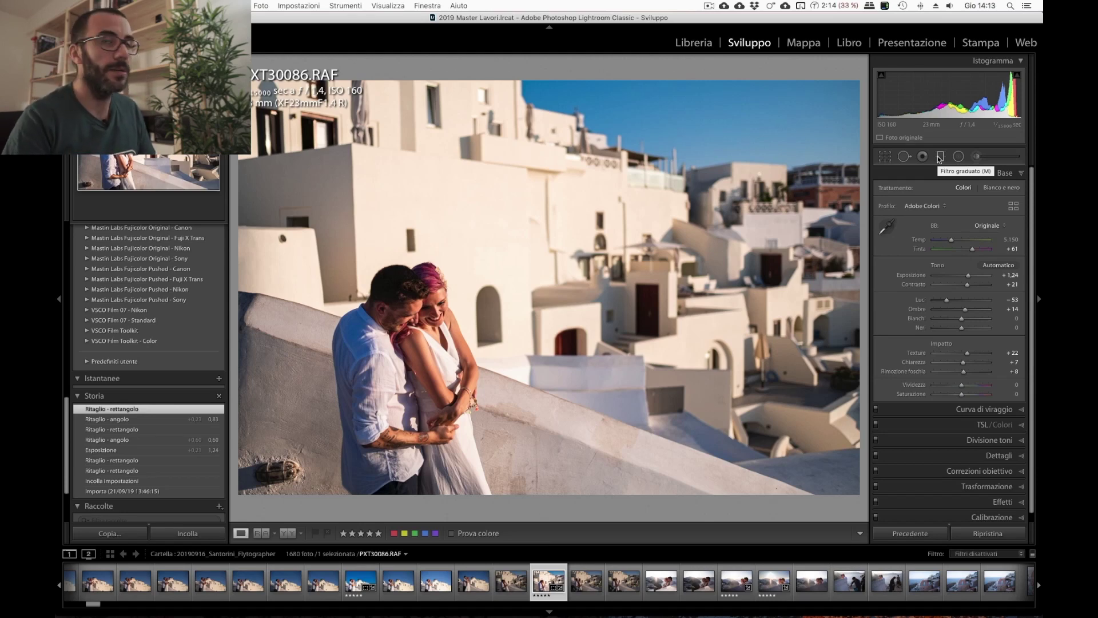
{"action": "key", "text": "Right"}
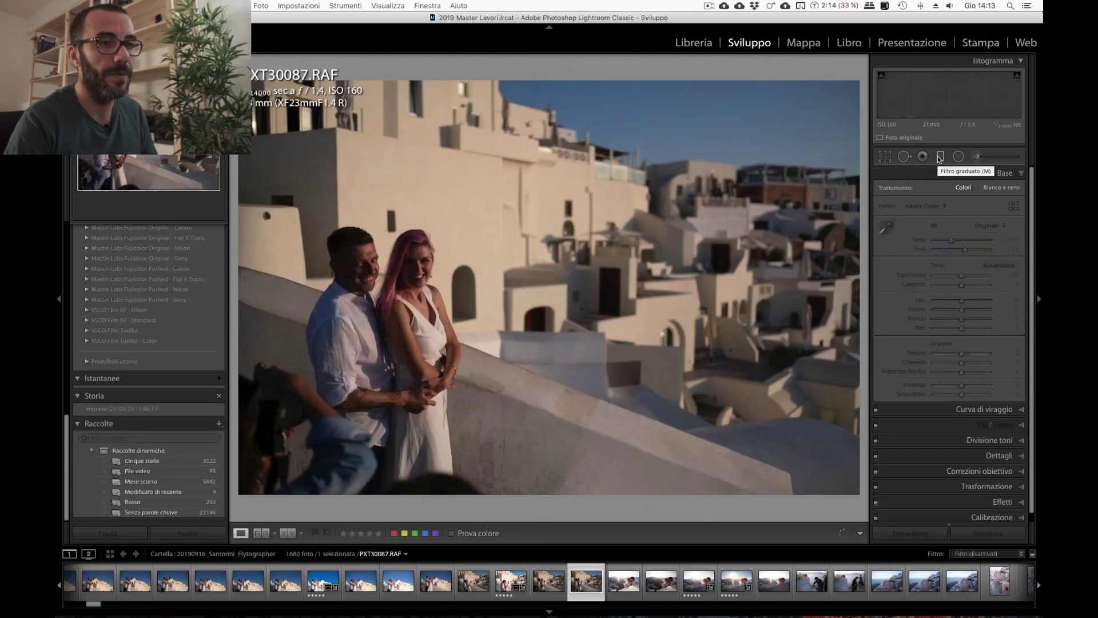
Step through PXT30089 to PXT30091, flipping back and forth to compare them.
{"action": "key", "text": "Right"}
{"action": "key", "text": "Right"}
{"action": "key", "text": "Right"}
{"action": "key", "text": "Right"}
{"action": "key", "text": "super+shift+v"}
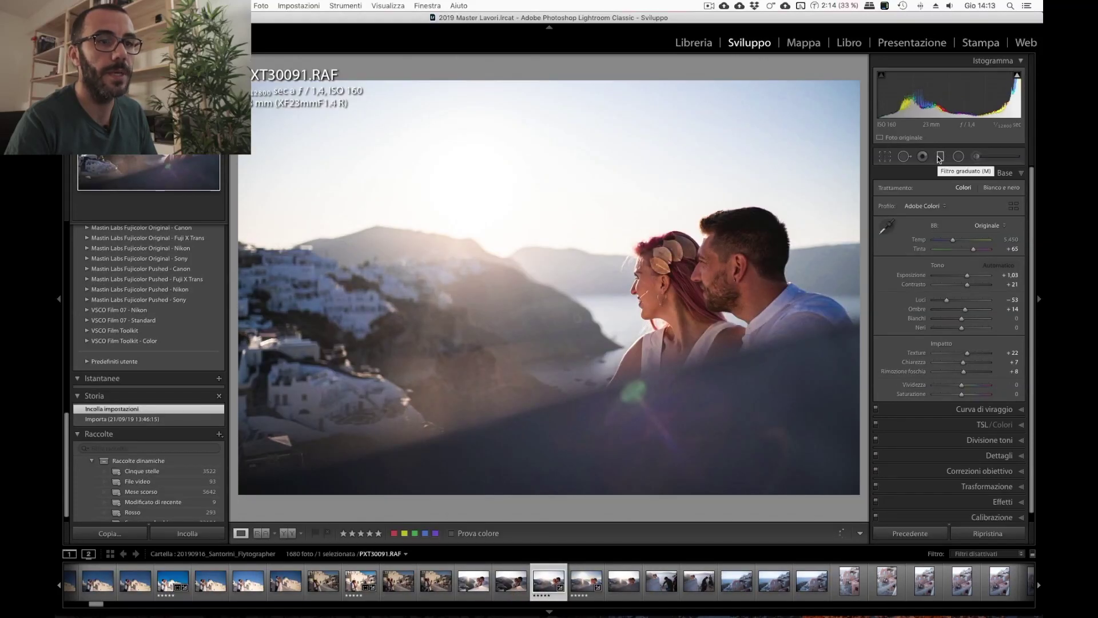
{"action": "key", "text": "Right"}
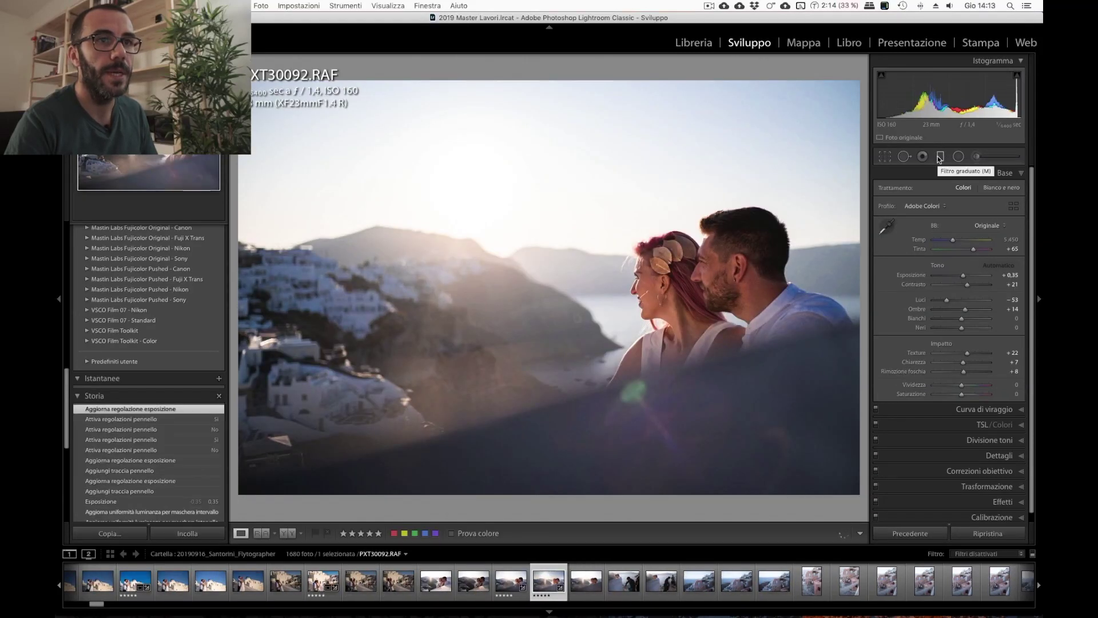
{"action": "key", "text": "Left"}
{"action": "key", "text": "0"}
{"action": "key", "text": "Left"}
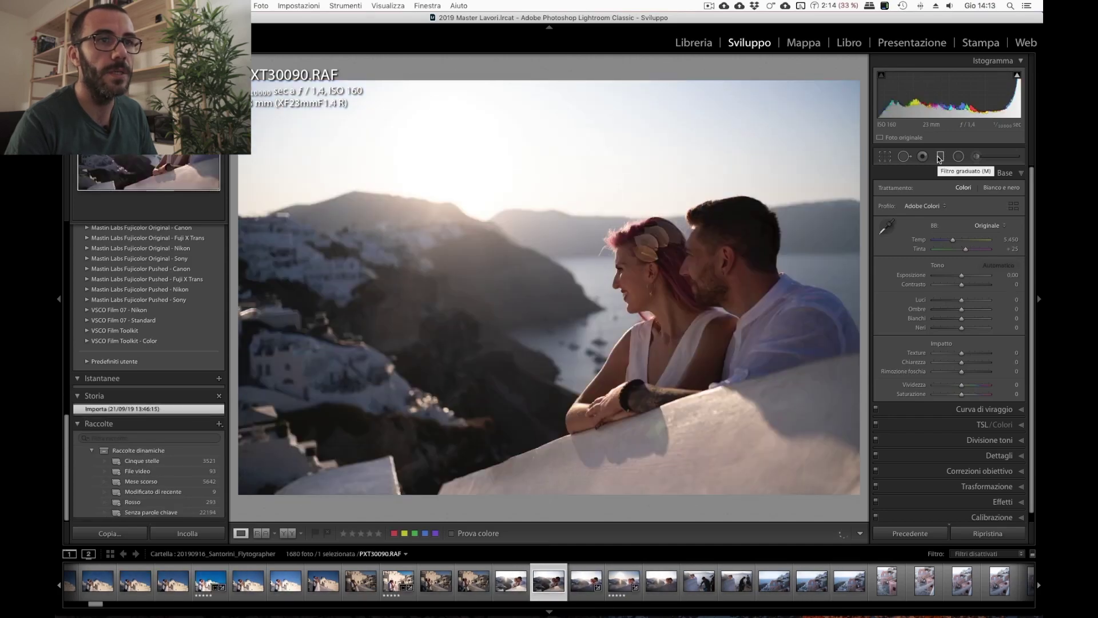
{"action": "key", "text": "Right"}
{"action": "key", "text": "Left"}
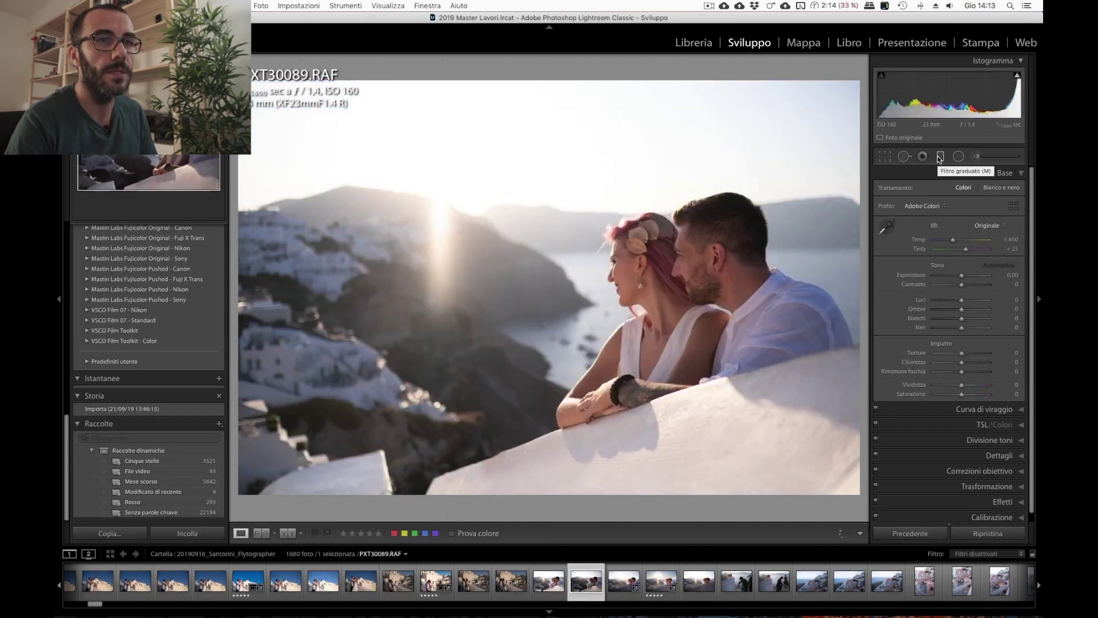
{"action": "key", "text": "Right"}
{"action": "key", "text": "ctrl+shift+v"}
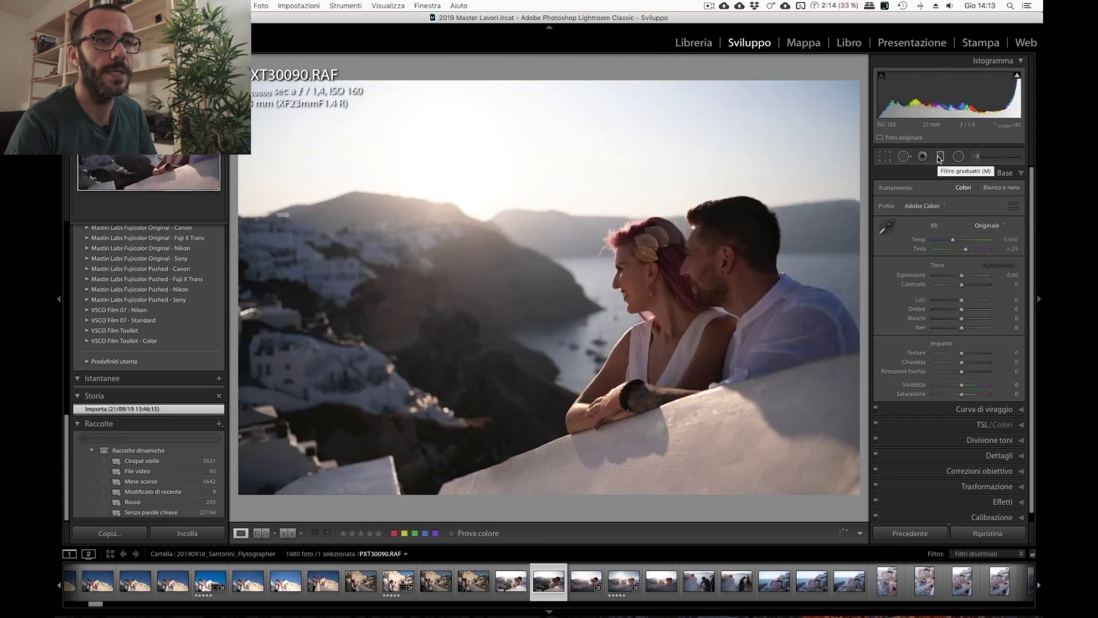
Compare PXT30092 against PXT30091, then bring up the radial and graduated filter tools on PXT30092.
{"action": "key", "text": "Right"}
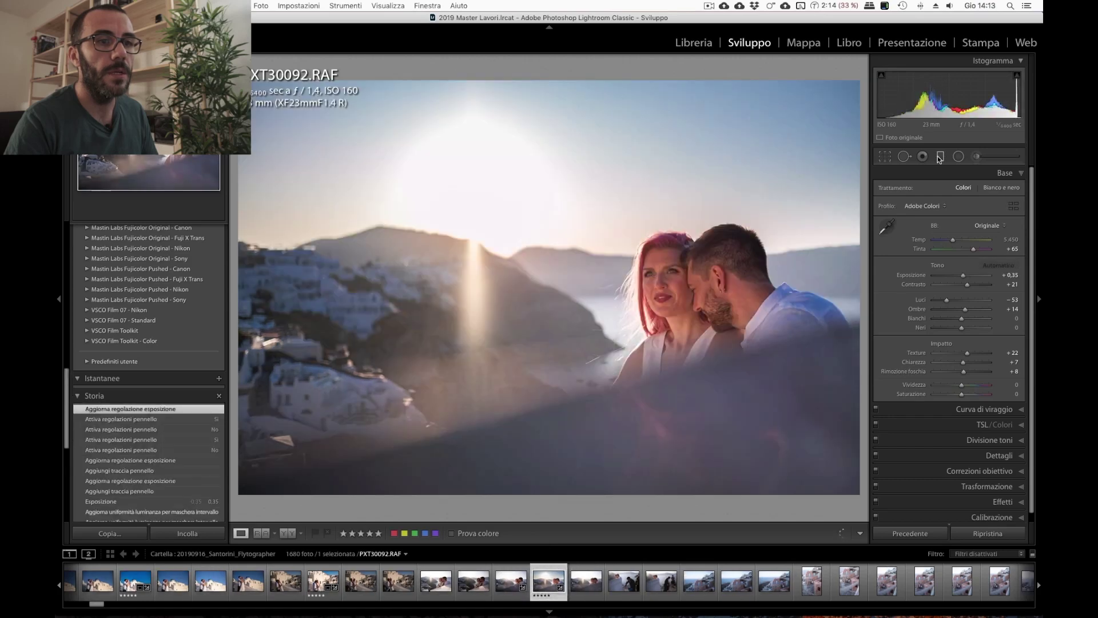
{"action": "key", "text": "Left"}
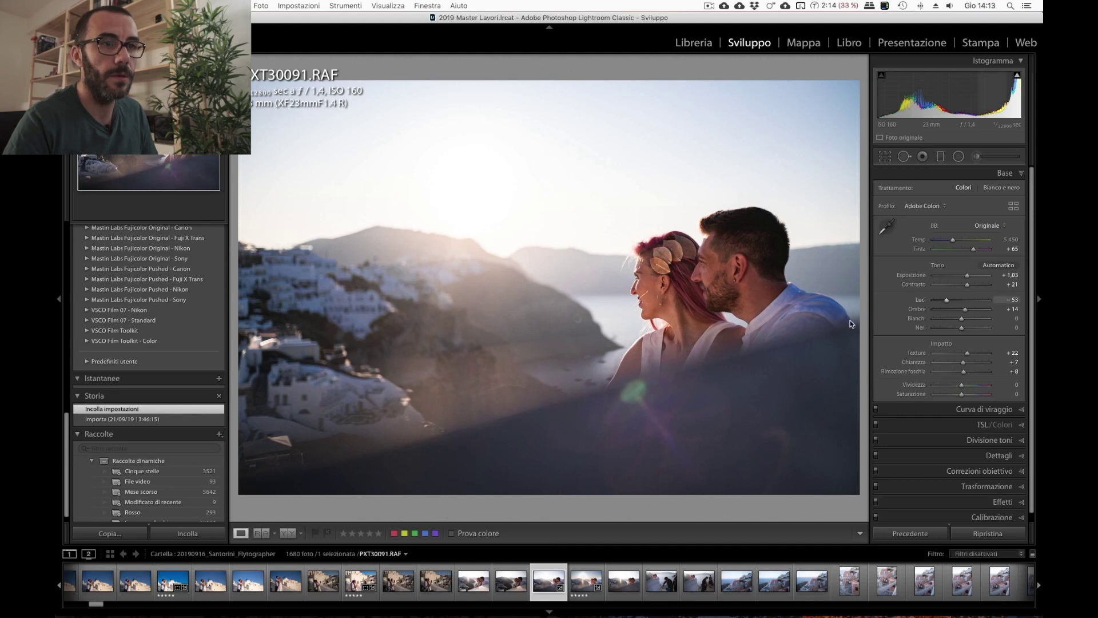
{"action": "key", "text": "Right"}
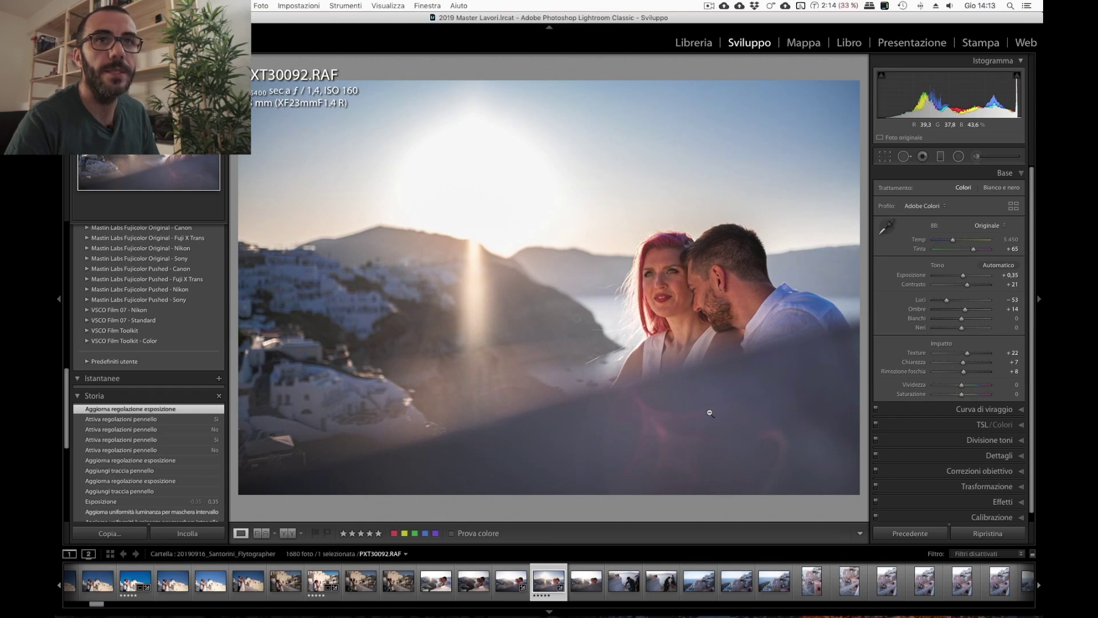
{"action": "left_click", "coordinate": [959, 156]}
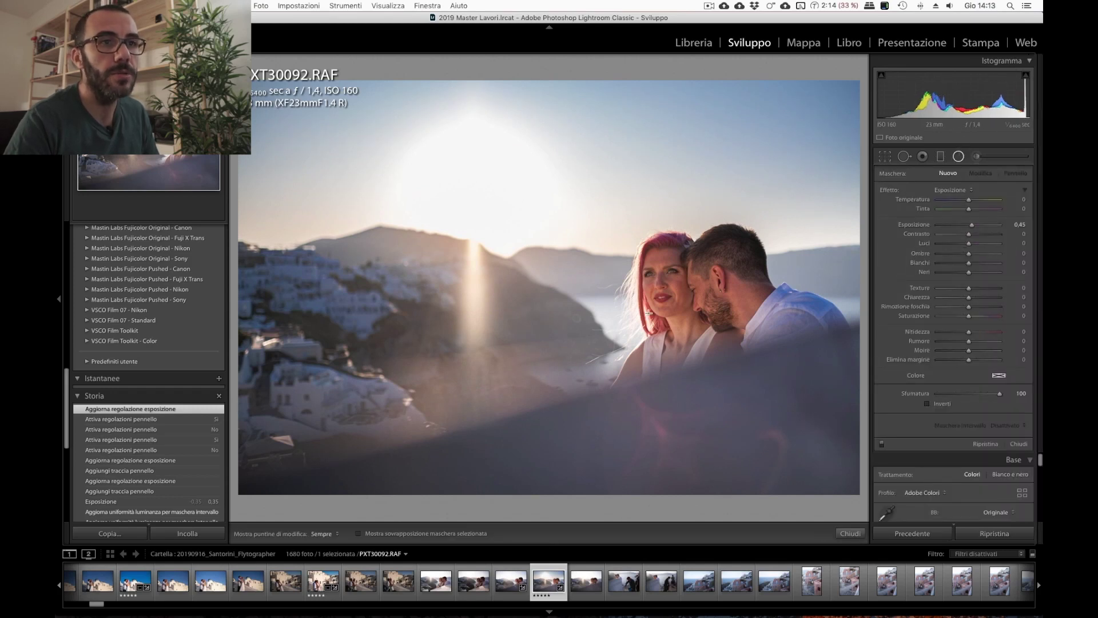
{"action": "left_click", "coordinate": [941, 156]}
Darken the sky graduated filter and narrow its luminance range mask to 41/100.
{"action": "left_click_drag", "start_coordinate": [971, 224], "coordinate": [965, 224]}
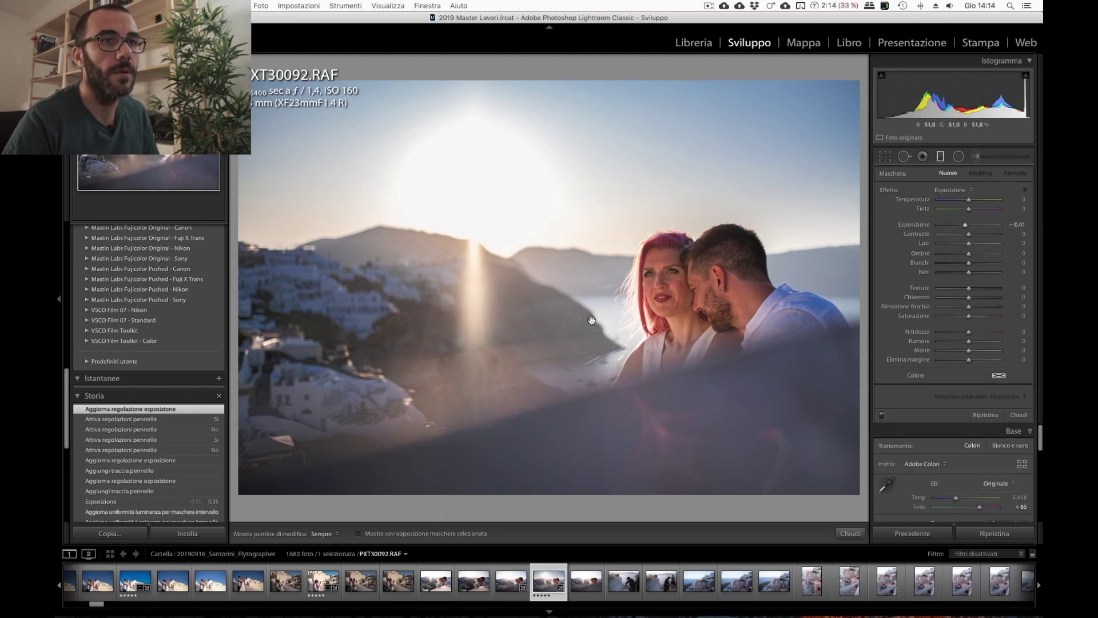
{"action": "left_click", "coordinate": [592, 320]}
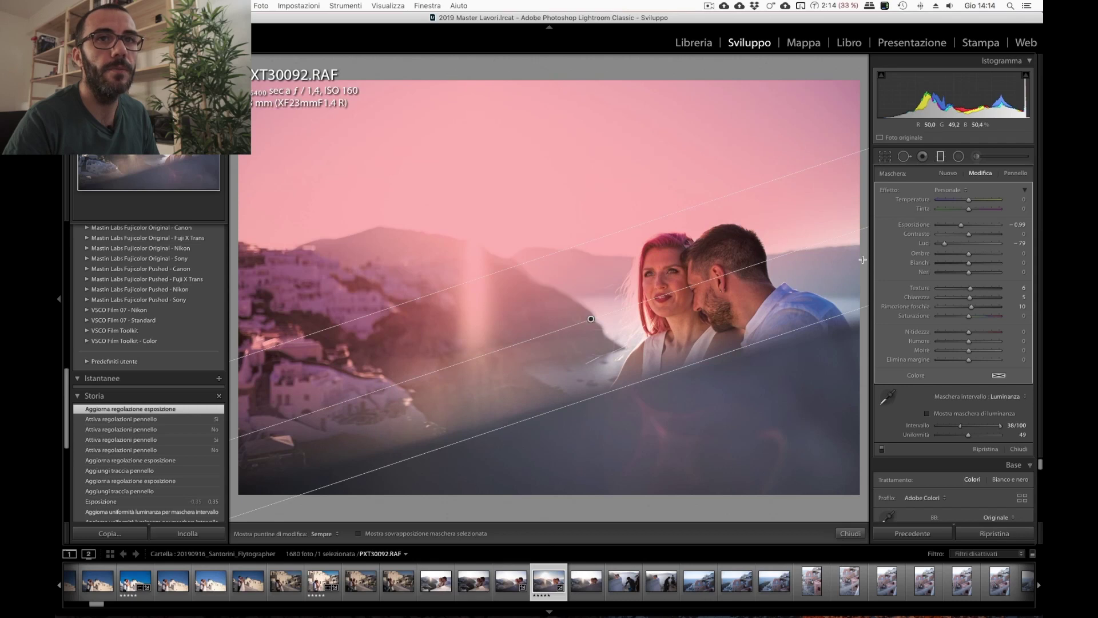
{"action": "left_click_drag", "start_coordinate": [959, 224], "coordinate": [957, 225]}
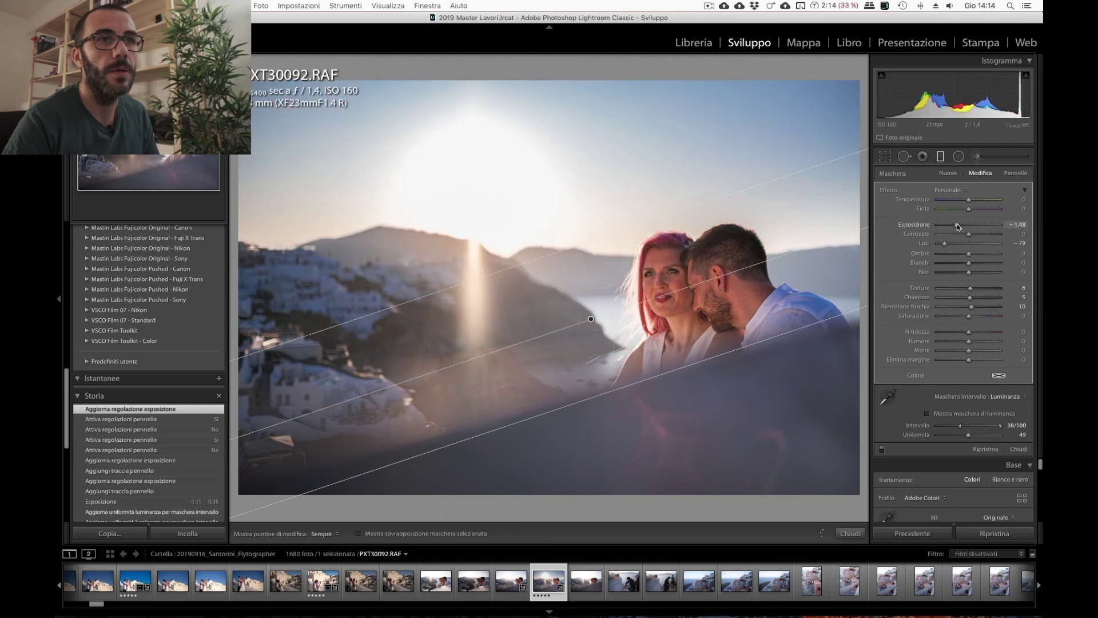
{"action": "left_click", "coordinate": [942, 415]}
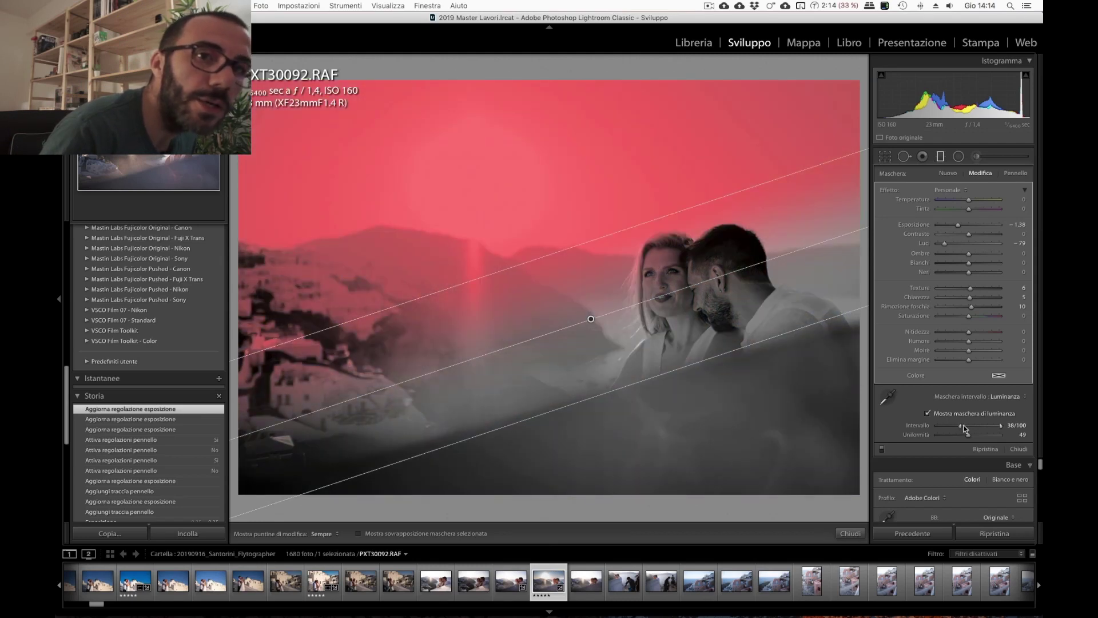
{"action": "left_click_drag", "start_coordinate": [960, 428], "coordinate": [962, 428]}
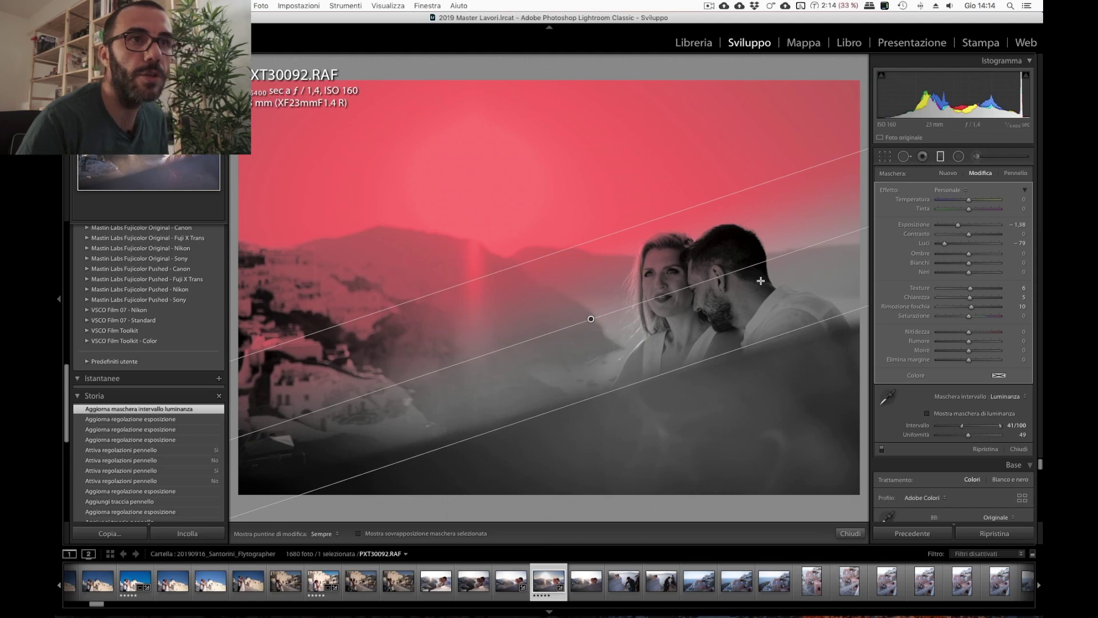
{"action": "key", "text": "o"}
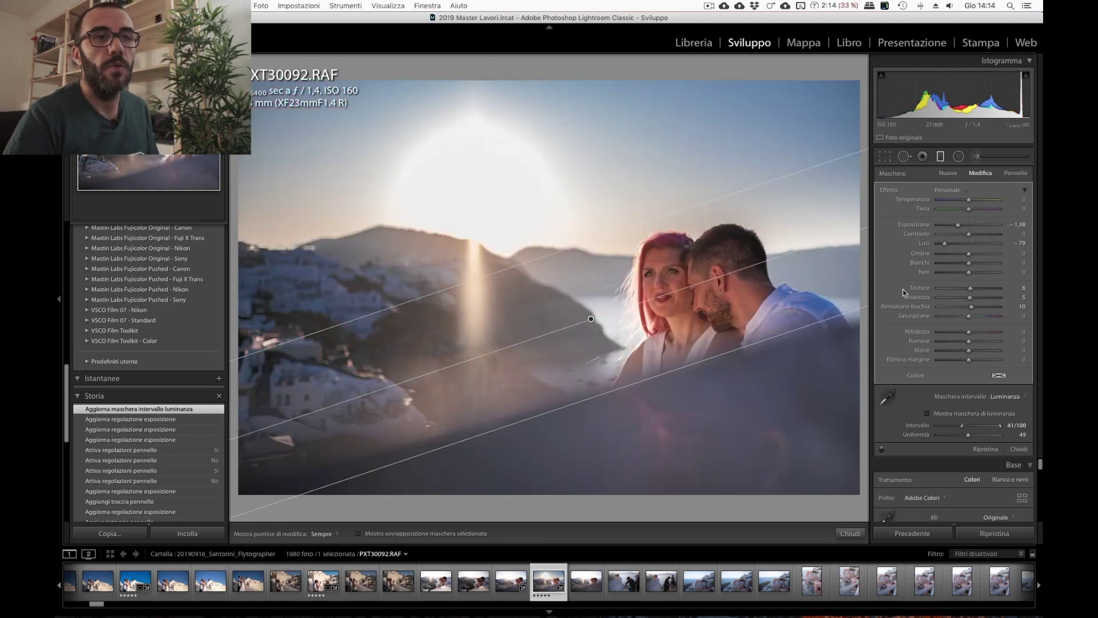
Lower and flatten the graduated filter, set luminance smoothness 50, and drop Exposure to -1.53.
{"action": "mouse_move", "coordinate": [593, 320]}
{"action": "left_mouse_down"}
{"action": "mouse_move", "coordinate": [555, 242]}
{"action": "mouse_move", "coordinate": [565, 270]}
{"action": "left_mouse_up"}
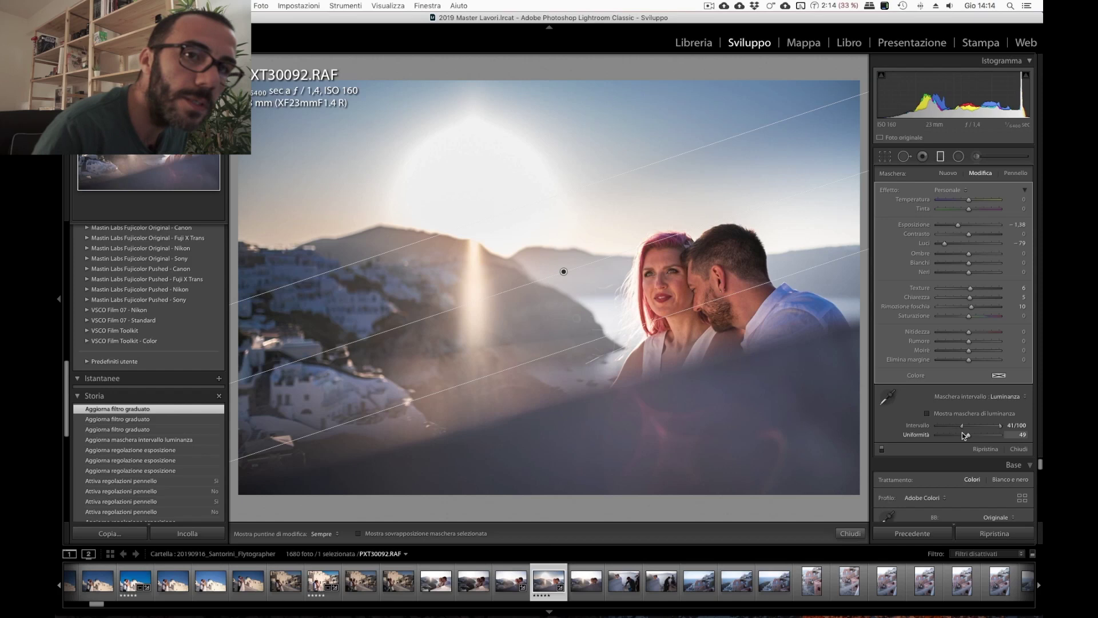
{"action": "left_click_drag", "start_coordinate": [918, 434], "coordinate": [921, 434]}
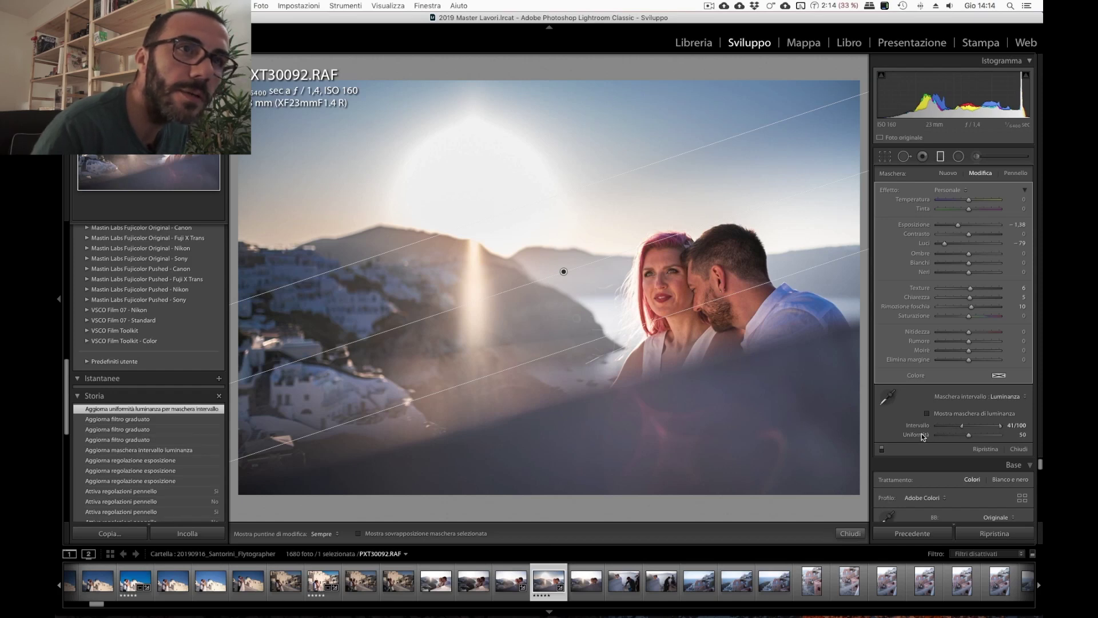
{"action": "mouse_move", "coordinate": [564, 271]}
{"action": "left_mouse_down"}
{"action": "mouse_move", "coordinate": [563, 296]}
{"action": "mouse_move", "coordinate": [553, 276]}
{"action": "left_mouse_up"}
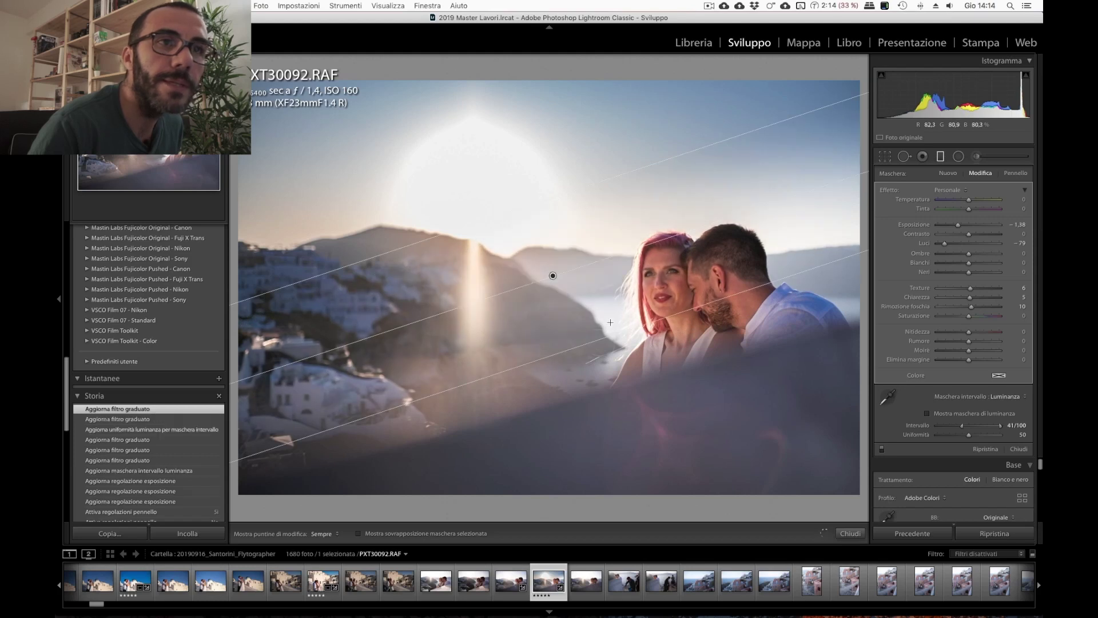
{"action": "left_click_drag", "start_coordinate": [554, 273], "coordinate": [553, 274]}
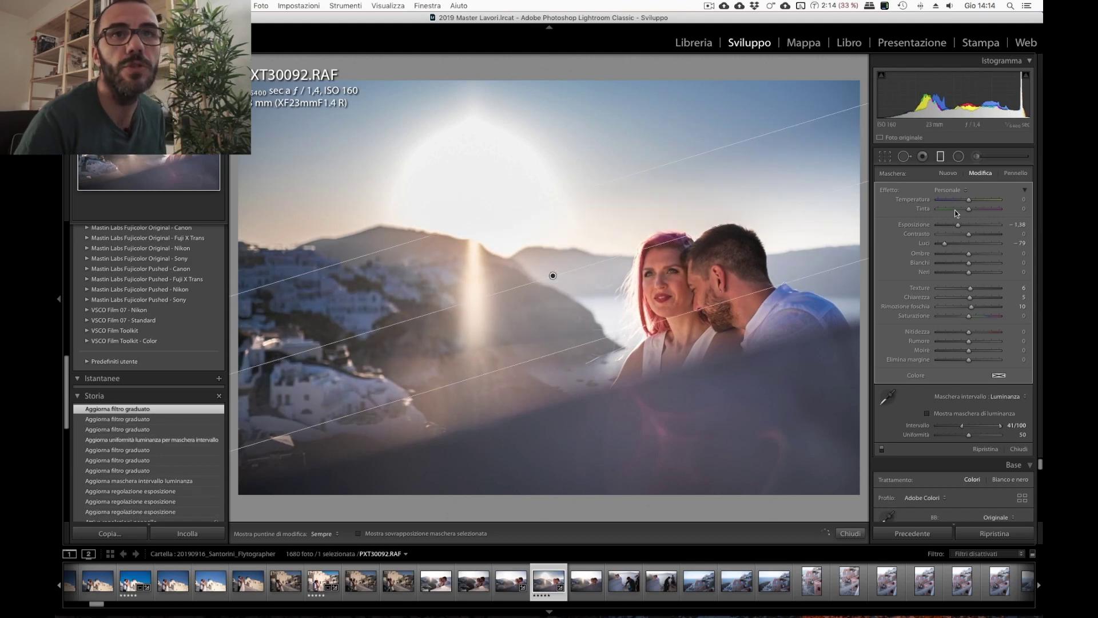
{"action": "left_click_drag", "start_coordinate": [957, 226], "coordinate": [956, 225]}
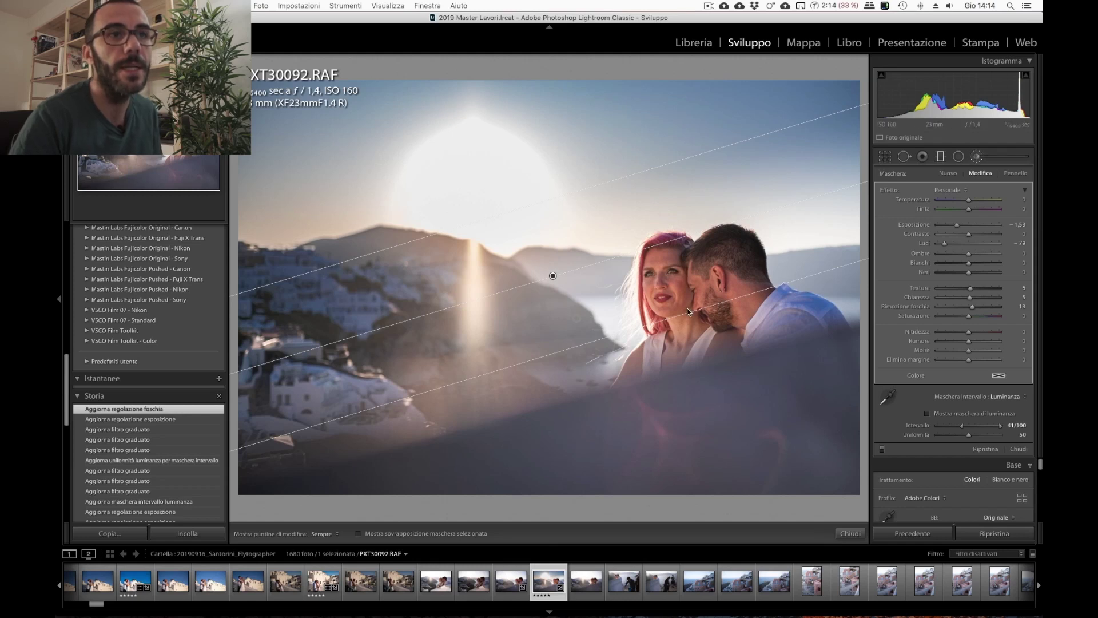
Paint extra strokes on the couple into the Exposure 0.33 brush adjustment, compare it off/on, and close.
{"action": "key", "text": "k"}
{"action": "left_click", "coordinate": [668, 279]}
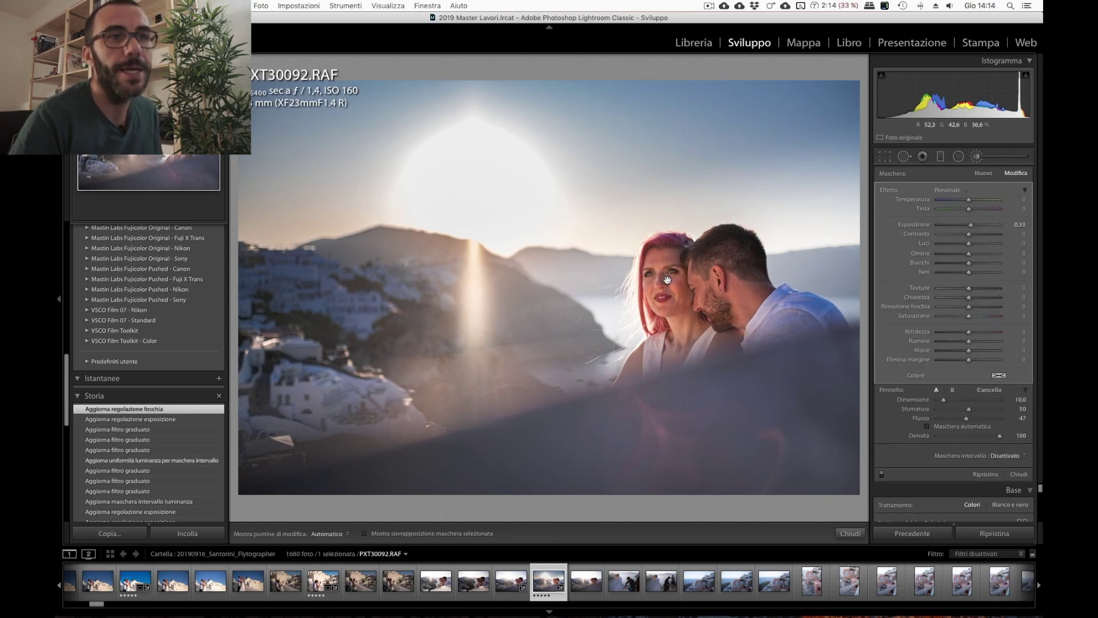
{"action": "key", "text": "h"}
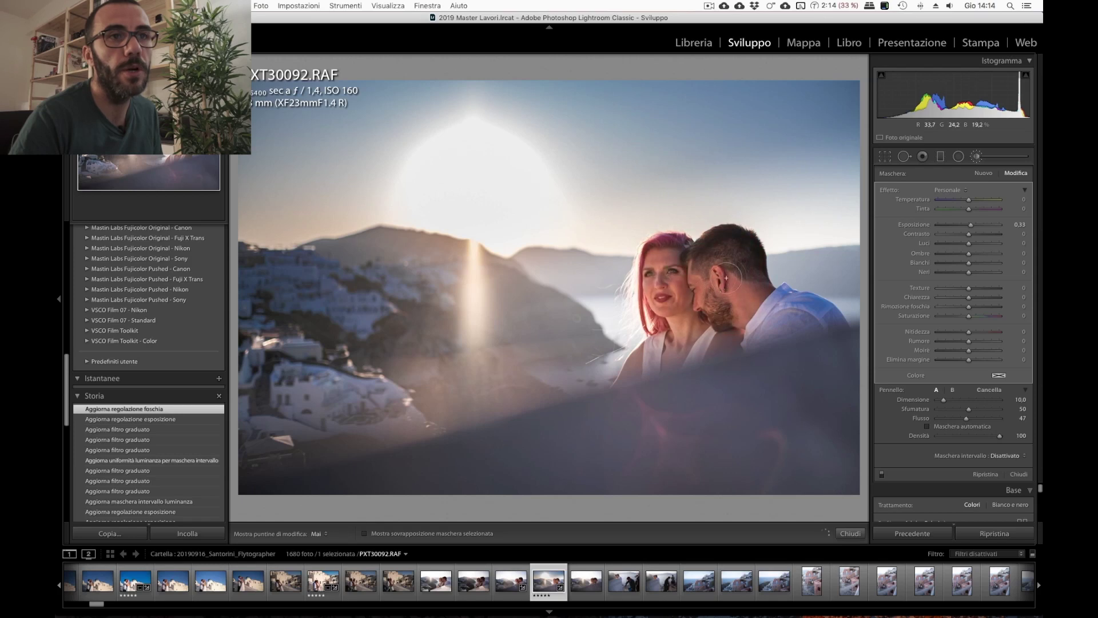
{"action": "left_click", "coordinate": [678, 259]}
{"action": "key", "text": "h"}
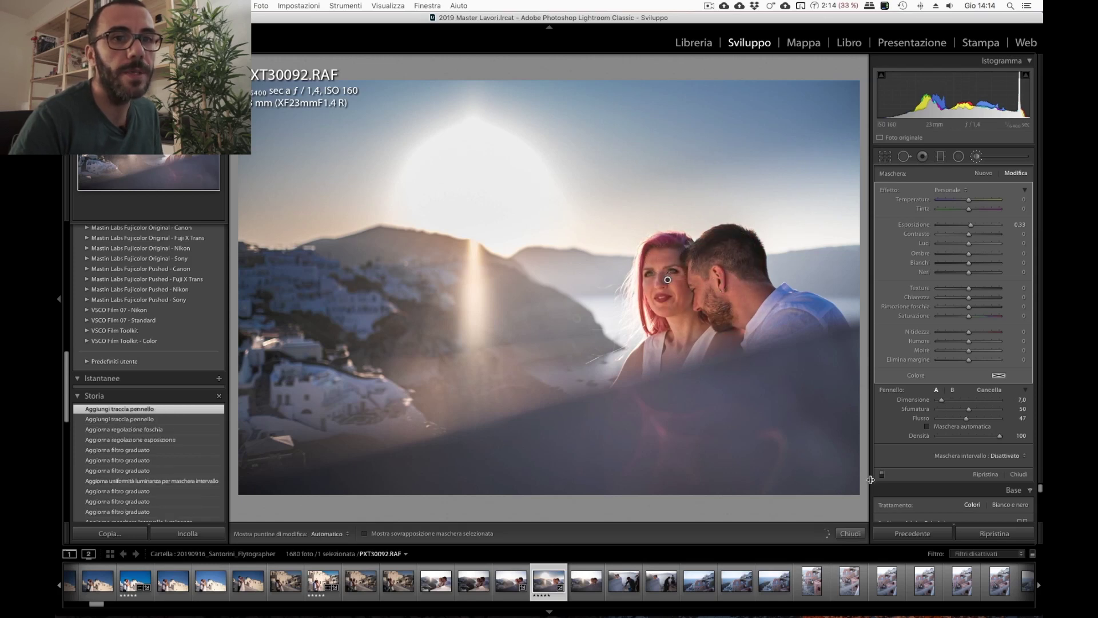
{"action": "left_click", "coordinate": [881, 474]}
{"action": "left_click", "coordinate": [881, 474]}
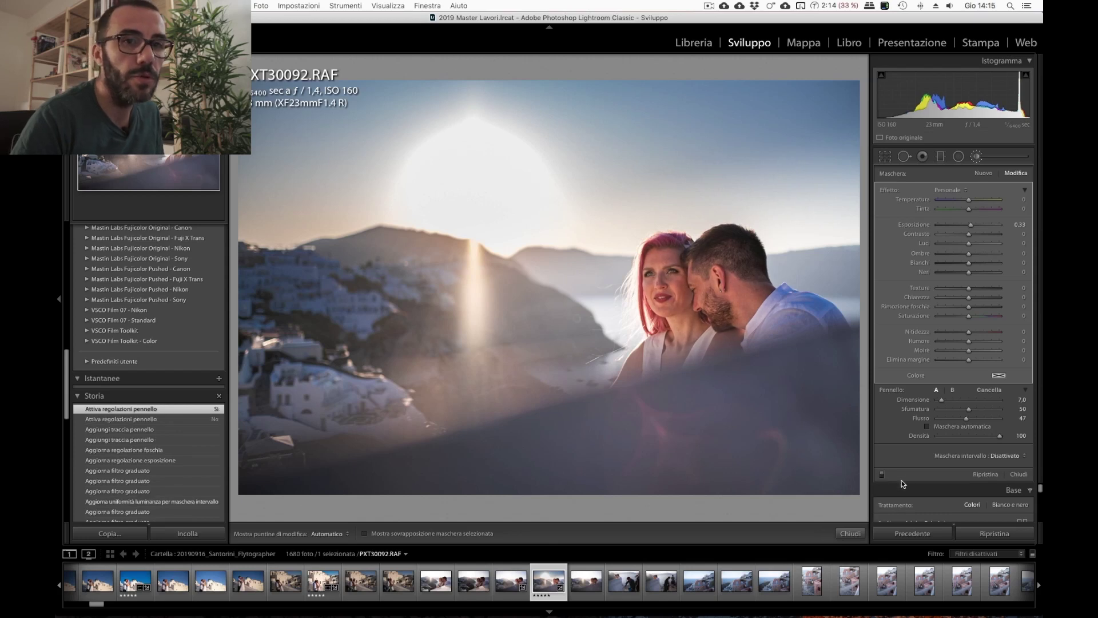
{"action": "left_click", "coordinate": [850, 534]}
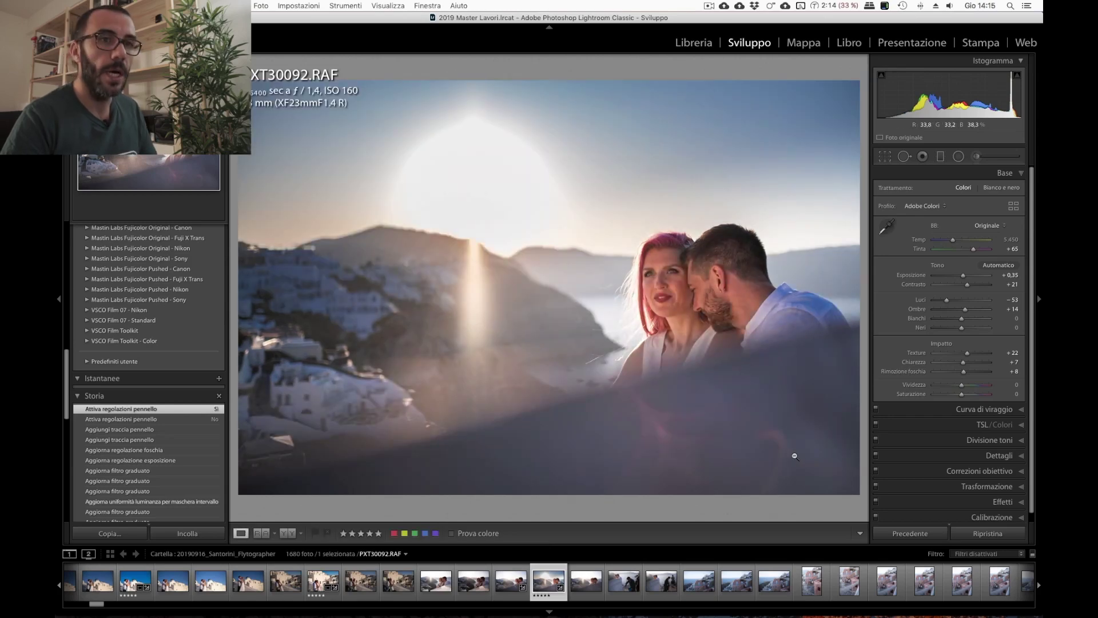
Draw a graduated filter over PXT30092's lower foreground at Exposure -0.51.
{"action": "left_click", "coordinate": [939, 156]}
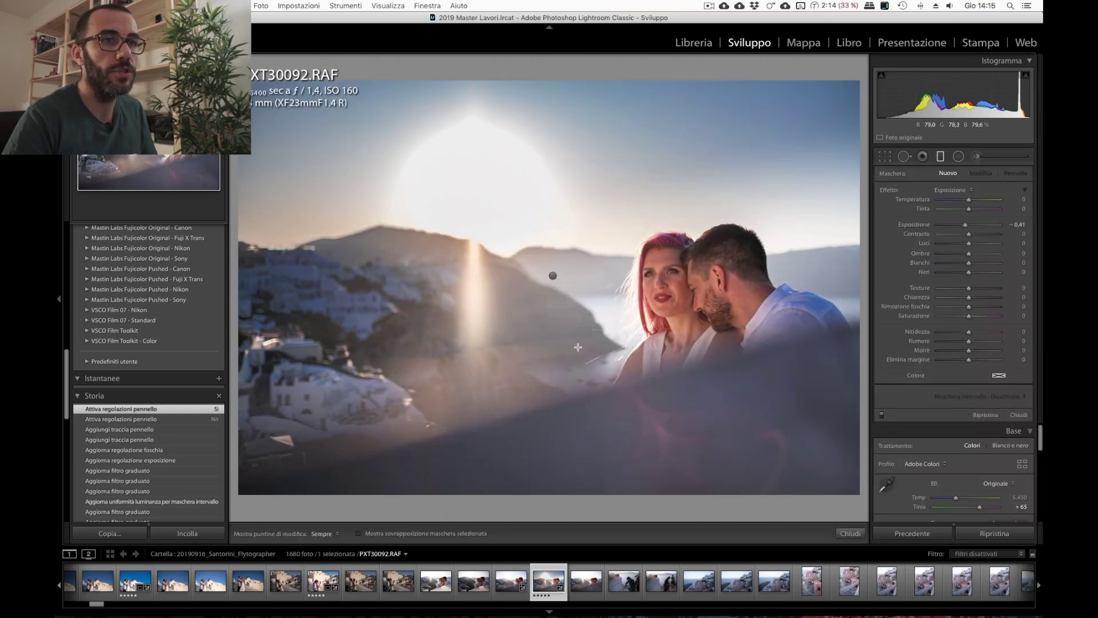
{"action": "left_click_drag", "start_coordinate": [608, 400], "coordinate": [594, 355]}
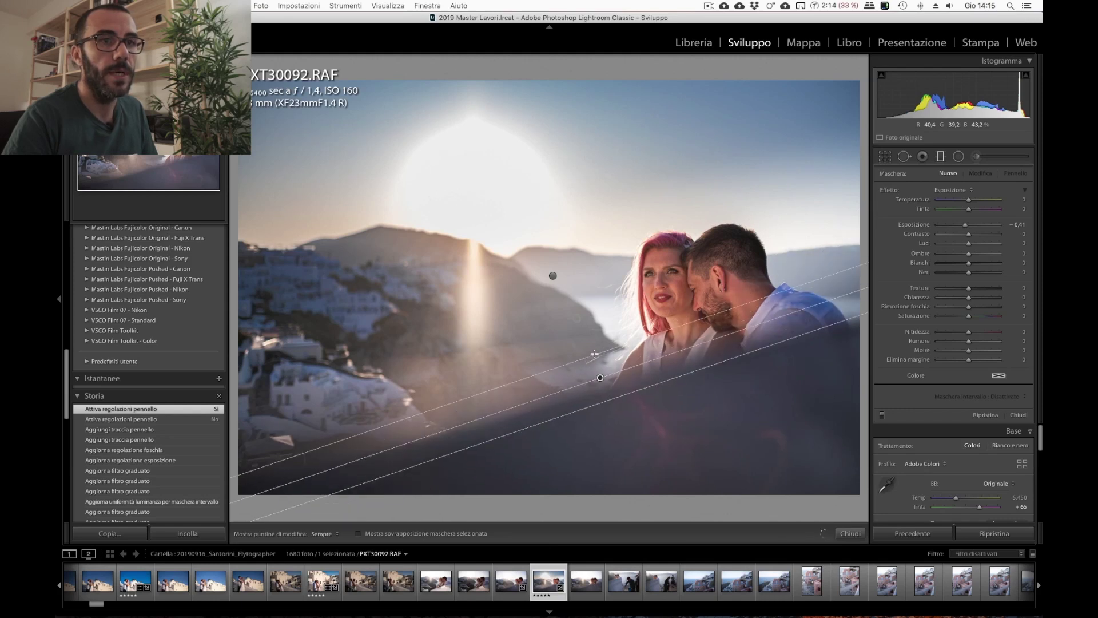
{"action": "left_click_drag", "start_coordinate": [595, 354], "coordinate": [592, 356]}
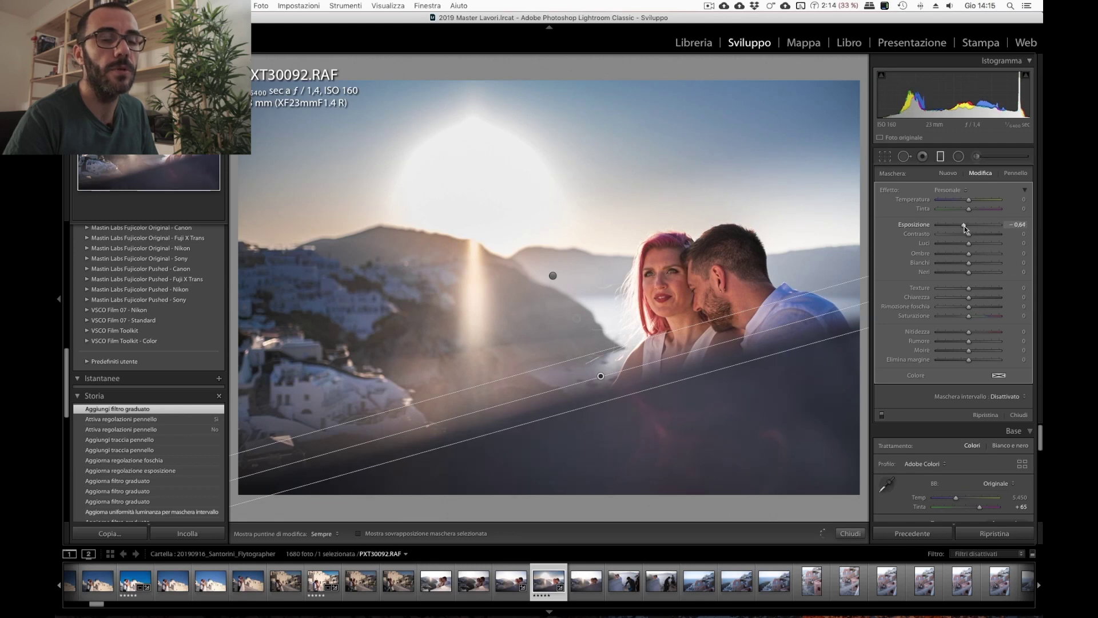
{"action": "left_click_drag", "start_coordinate": [966, 229], "coordinate": [966, 229]}
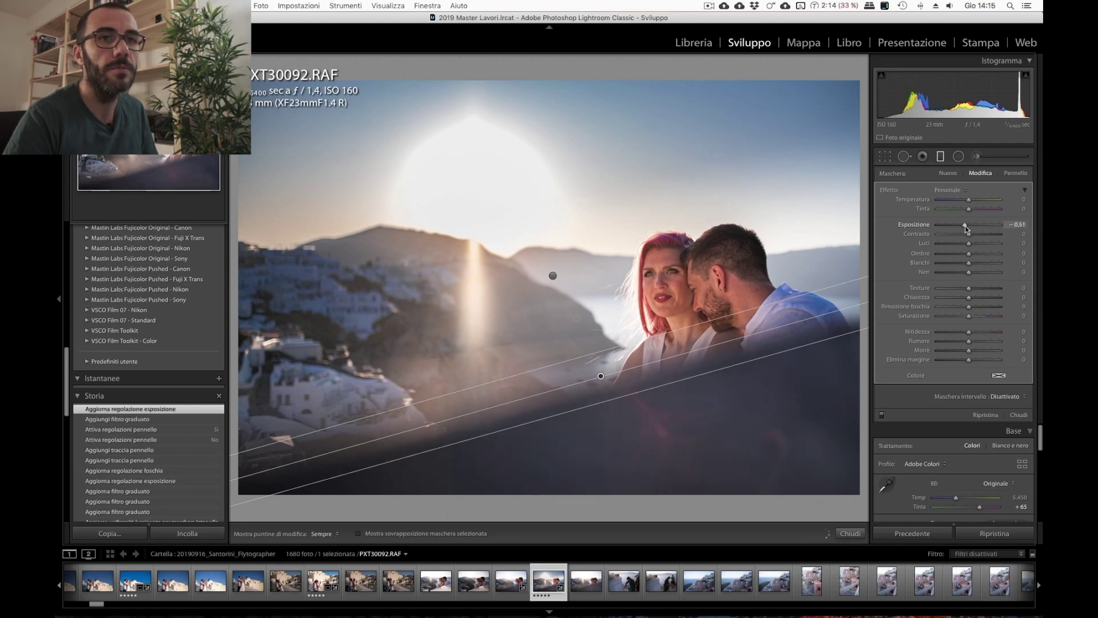
Compare the photo with filters off and on, close filter editing, and move to PXT30094.
{"action": "left_click", "coordinate": [882, 415]}
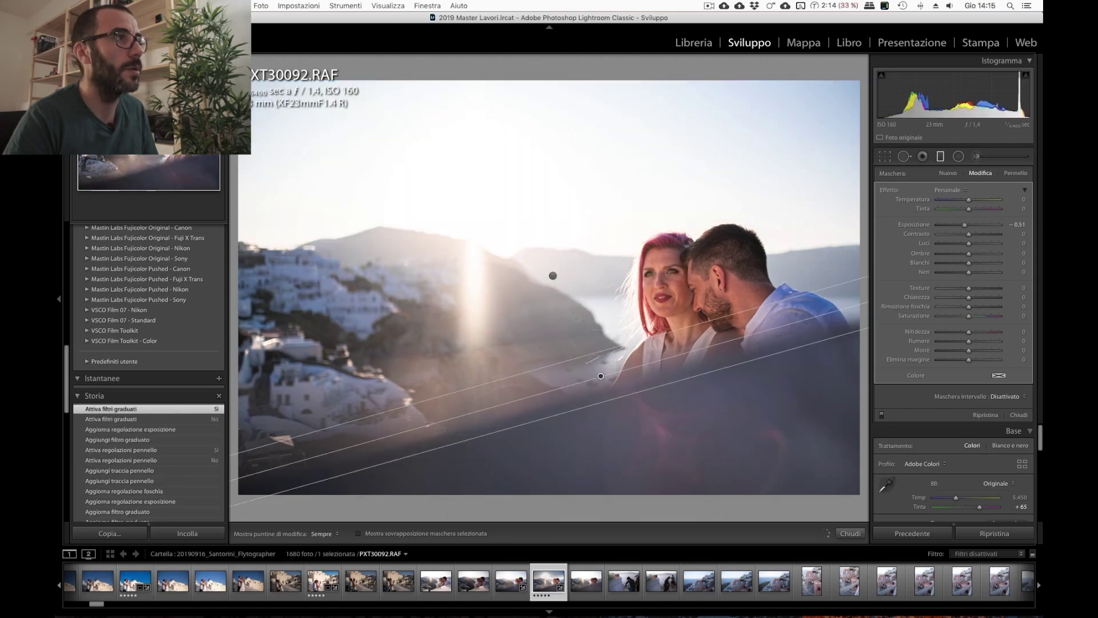
{"action": "key", "text": "ctrl+minus"}
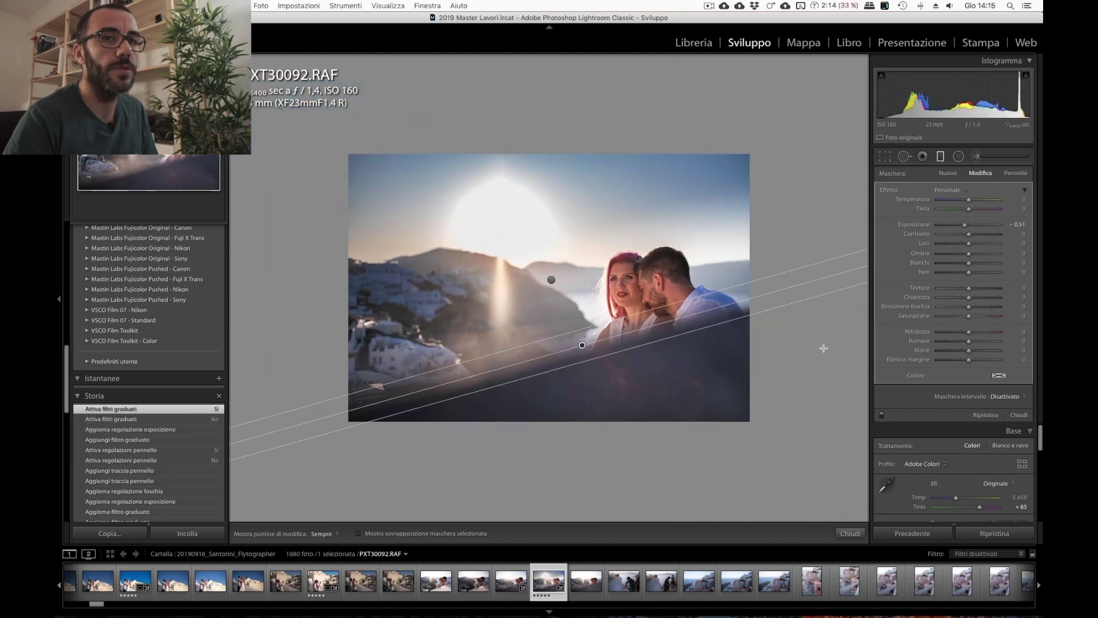
{"action": "left_click", "coordinate": [850, 533]}
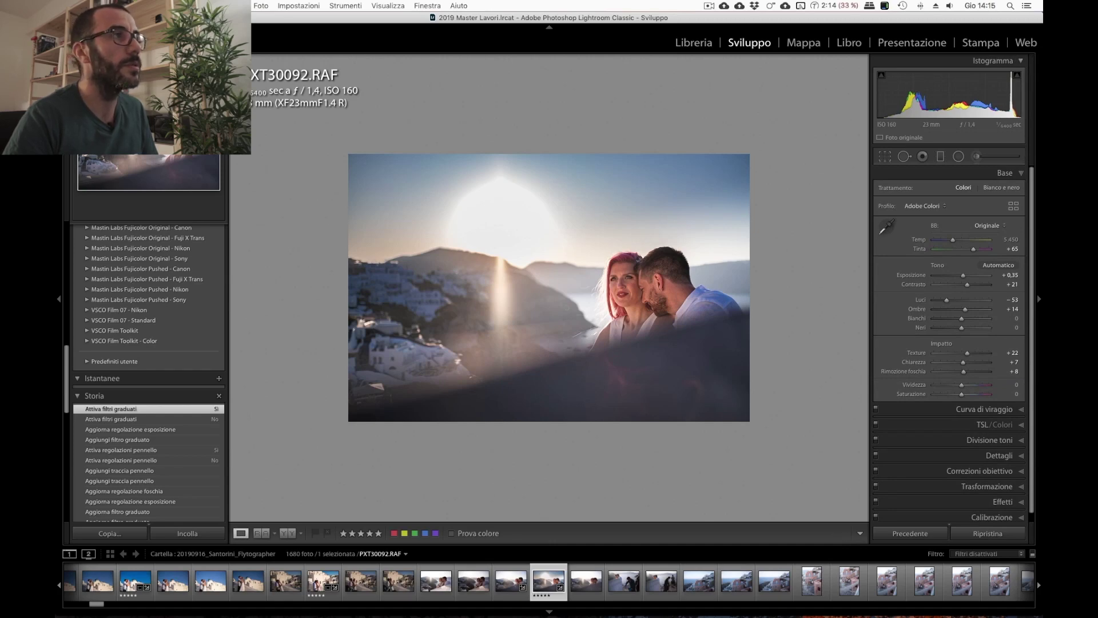
{"action": "key", "text": "ctrl+plus"}
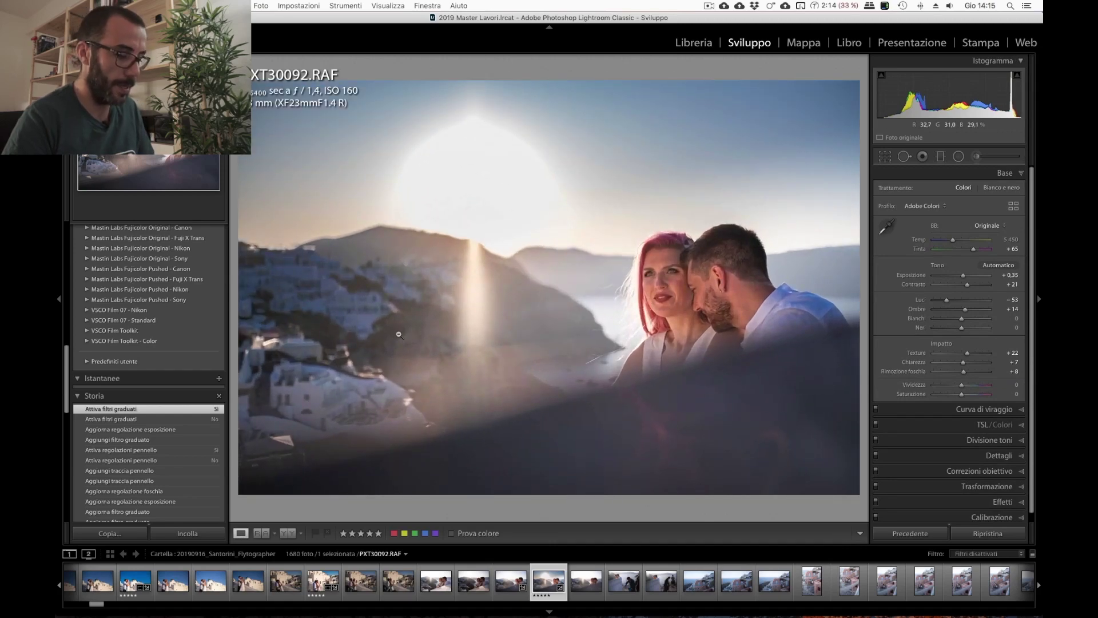
{"action": "key", "text": "Right"}
{"action": "key", "text": "Right"}
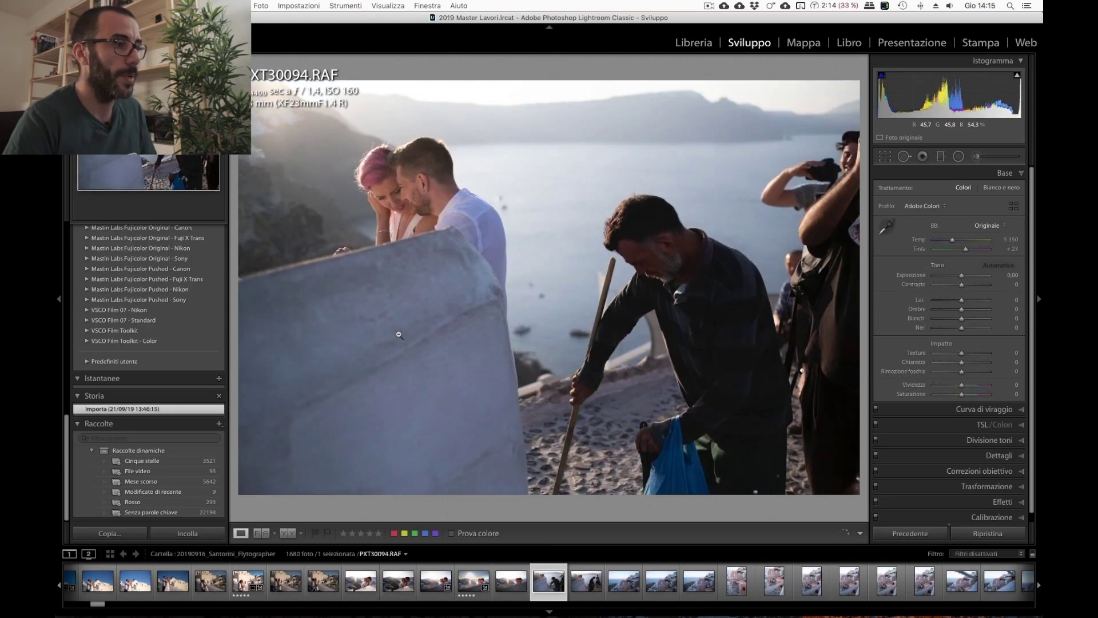
Apply PP Base Preset 2019 to PXT30094, raise Exposure to +0.59, and rate it five stars.
{"action": "key", "text": "ctrl+shift+v"}
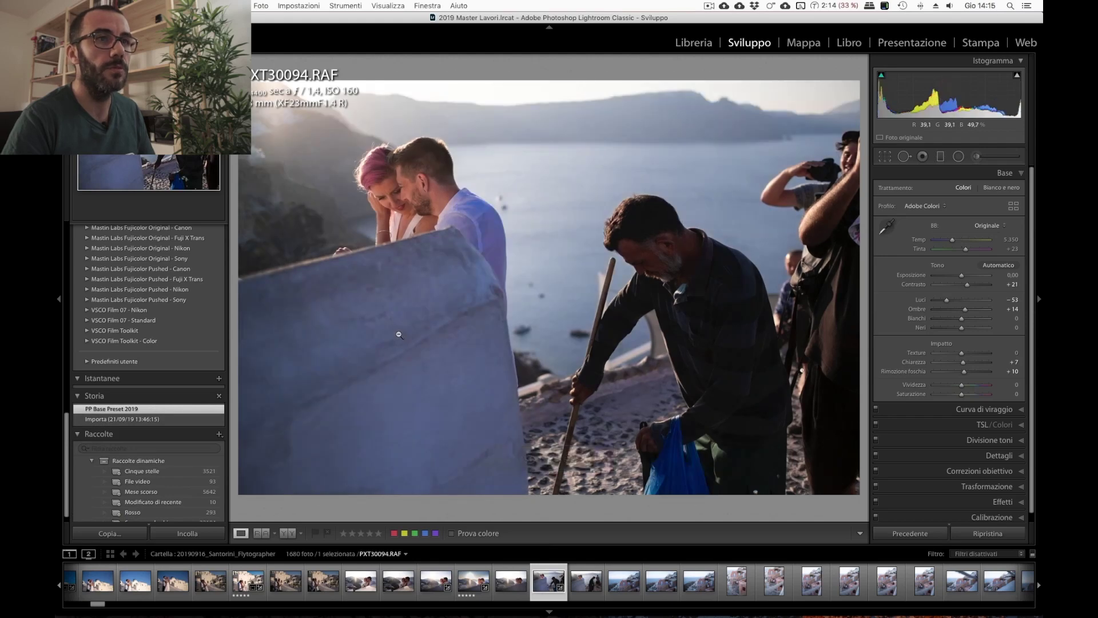
{"action": "key", "text": "equal"}
{"action": "key", "text": "equal"}
{"action": "key", "text": "equal"}
{"action": "key", "text": "equal"}
{"action": "key", "text": "equal"}
{"action": "key", "text": "equal"}
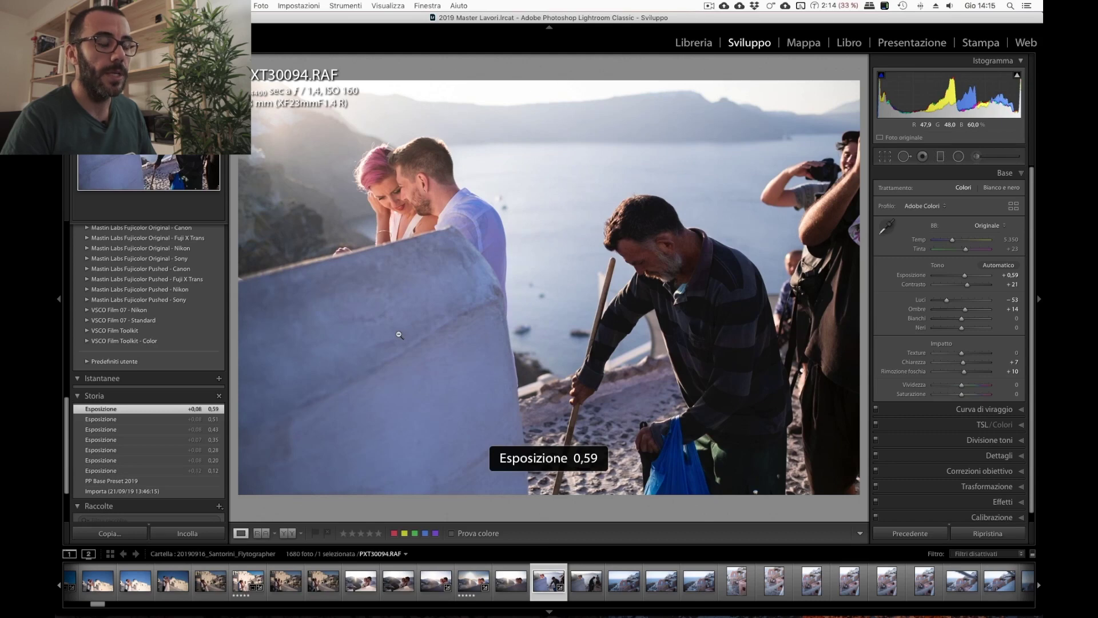
{"action": "key", "text": "5"}
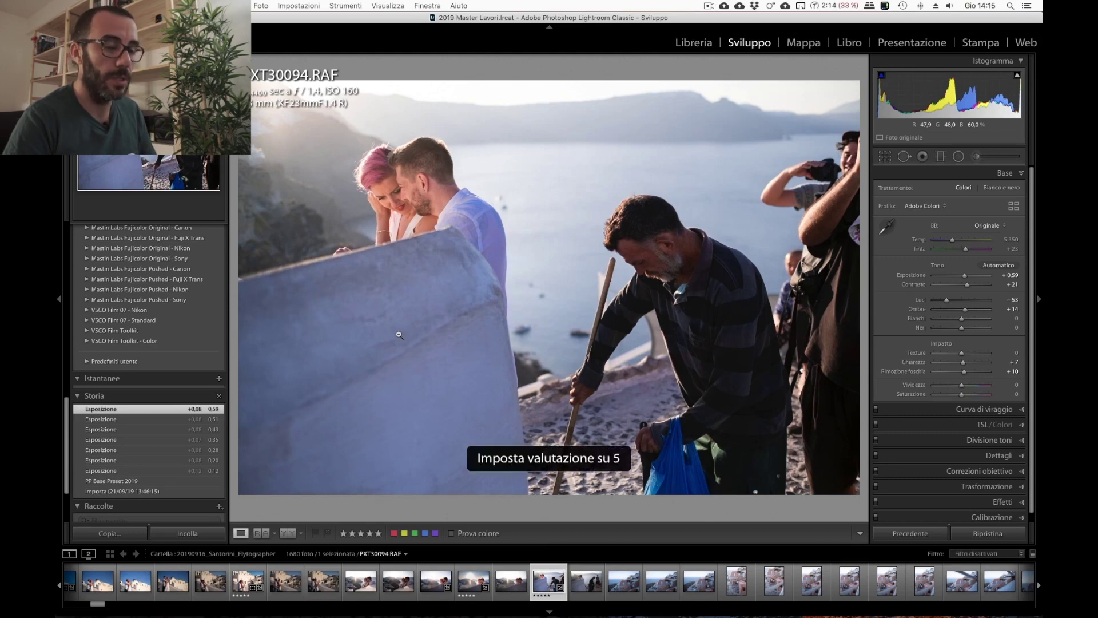
Tighten and straighten the crop around the couple.
{"action": "left_click", "coordinate": [890, 158]}
{"action": "left_click_drag", "start_coordinate": [859, 80], "coordinate": [822, 95]}
{"action": "left_click_drag", "start_coordinate": [740, 171], "coordinate": [780, 140]}
{"action": "left_click_drag", "start_coordinate": [821, 104], "coordinate": [819, 107]}
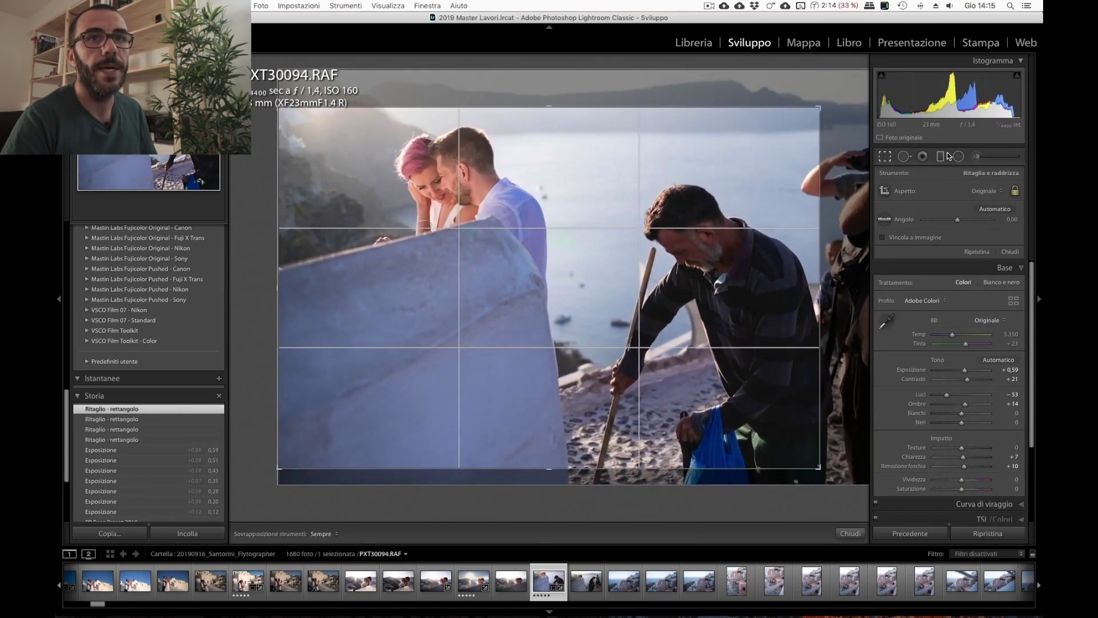
Remove the stray arm at the right edge with Spot Removal, then advance to the next photo.
{"action": "left_click", "coordinate": [909, 159]}
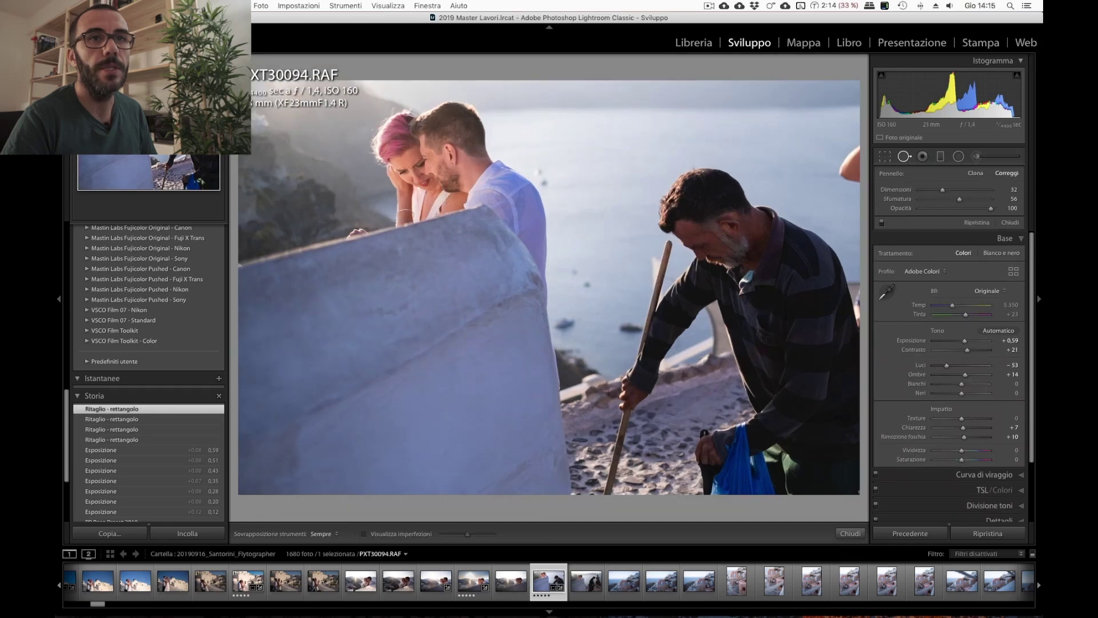
{"action": "left_click_drag", "start_coordinate": [850, 171], "coordinate": [856, 157]}
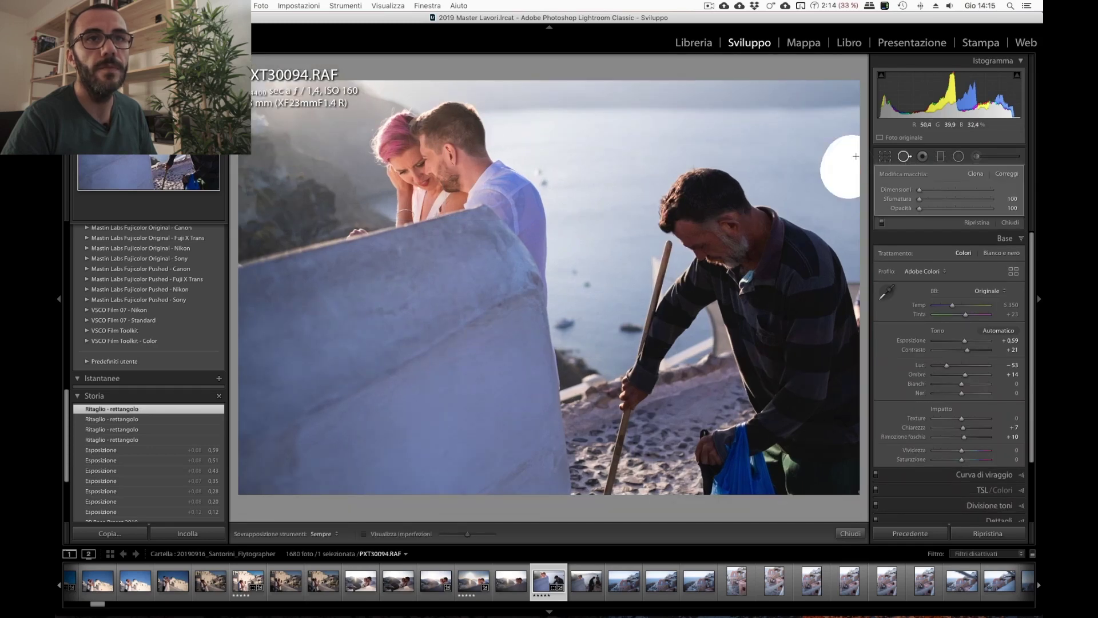
{"action": "left_click_drag", "start_coordinate": [920, 198], "coordinate": [977, 191]}
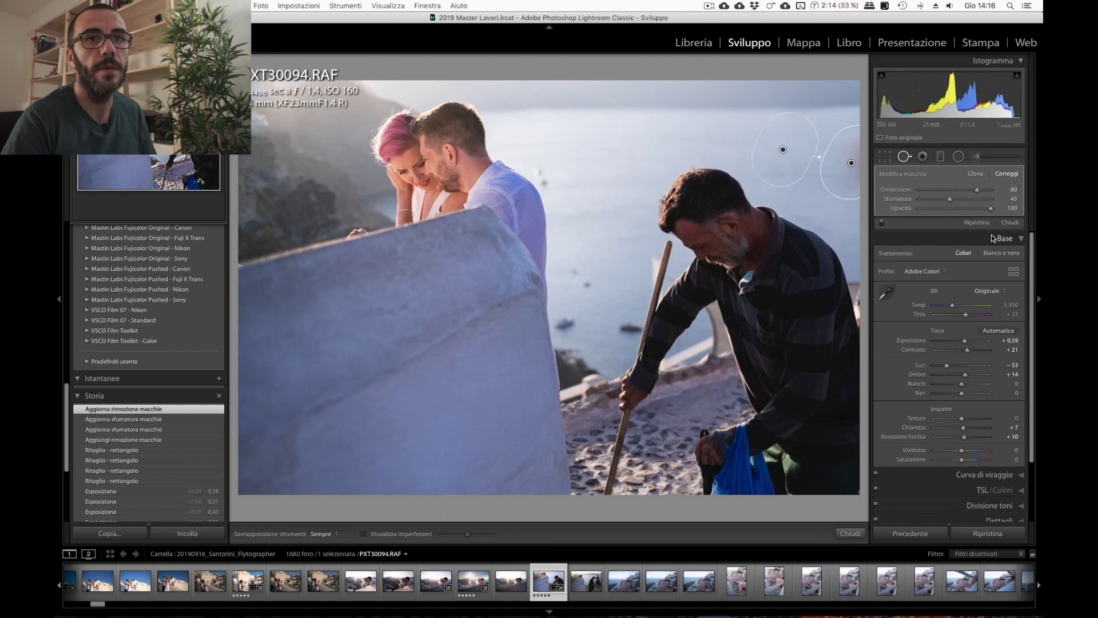
{"action": "left_click", "coordinate": [1009, 223]}
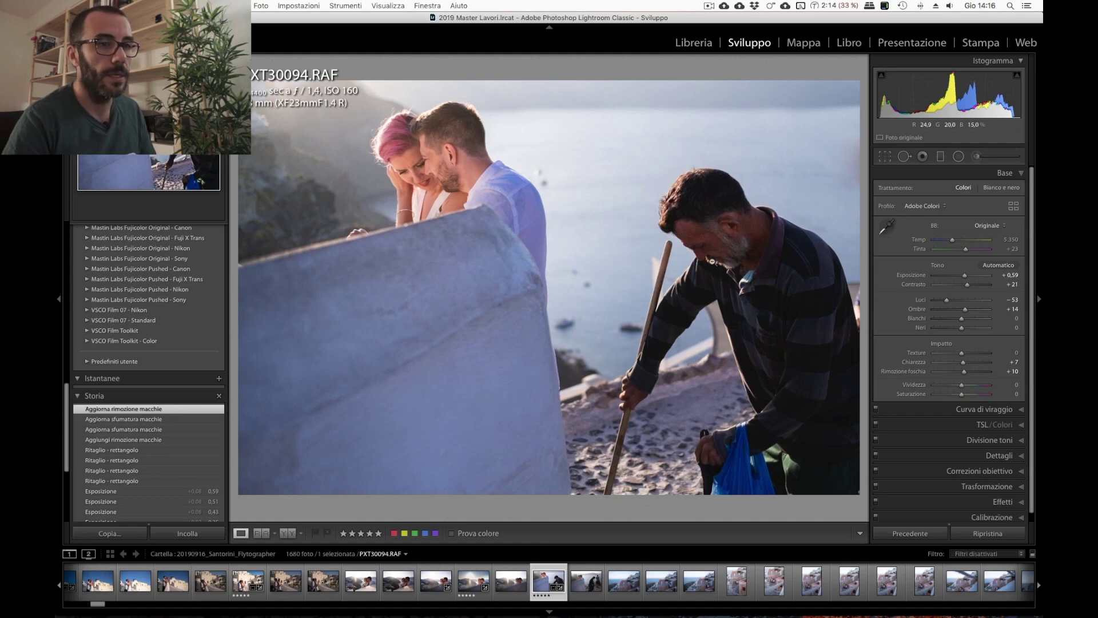
{"action": "key", "text": "Right"}
{"action": "key", "text": "Right"}
{"action": "key", "text": "Right"}
{"action": "key", "text": "Right"}
{"action": "key", "text": "Right"}
Flip through PXT30101 and neighbouring photos, settling on PXT30103.
{"action": "key", "text": "Right"}
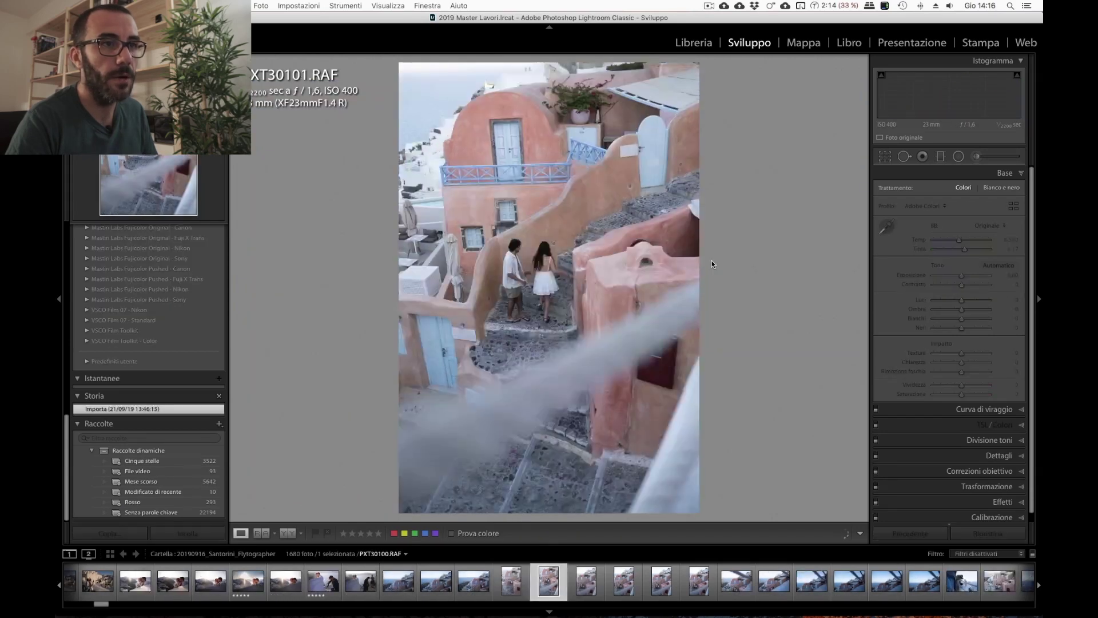
{"action": "key", "text": "Right"}
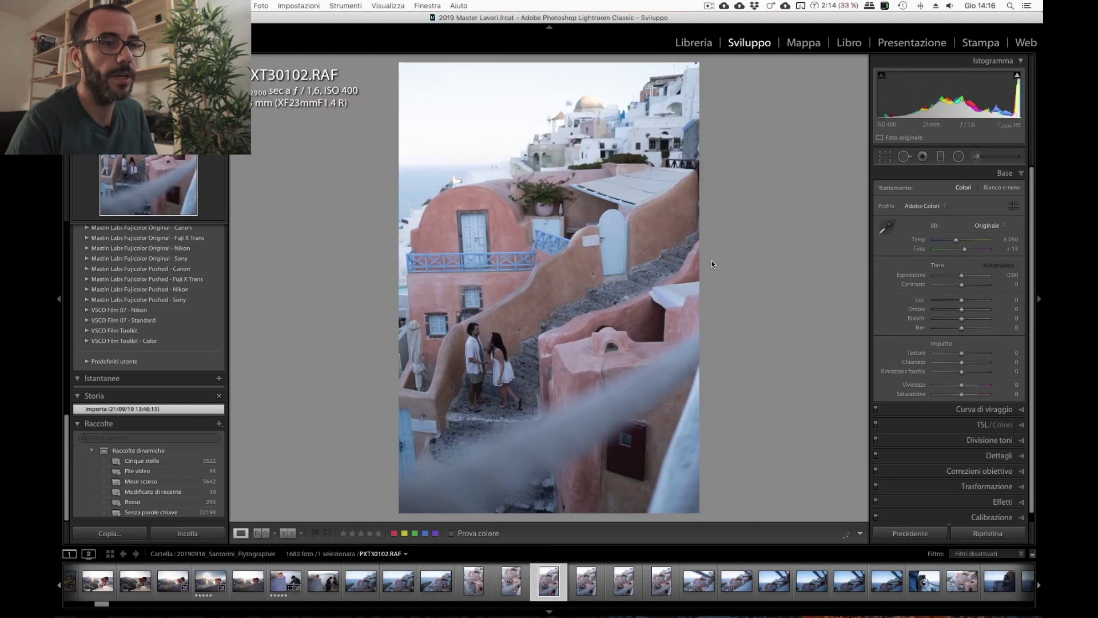
{"action": "key", "text": "Right"}
{"action": "key", "text": "Left"}
{"action": "key", "text": "Left"}
{"action": "key", "text": "Right"}
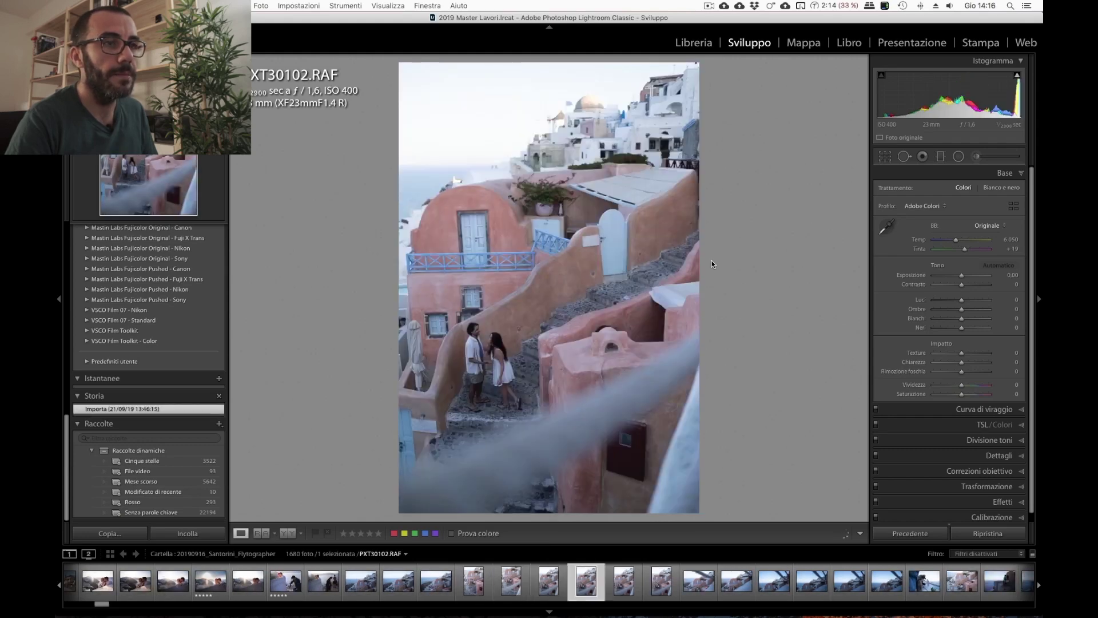
{"action": "key", "text": "Right"}
{"action": "key", "text": "Right"}
{"action": "key", "text": "Right"}
{"action": "key", "text": "Left"}
{"action": "key", "text": "Left"}
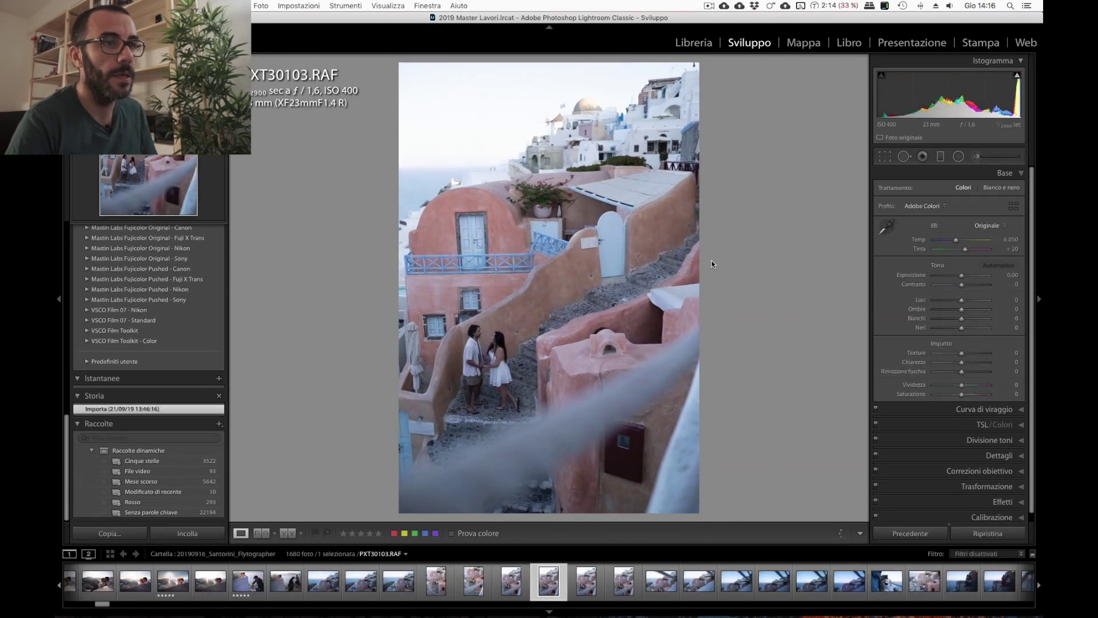
{"action": "key", "text": "Left"}
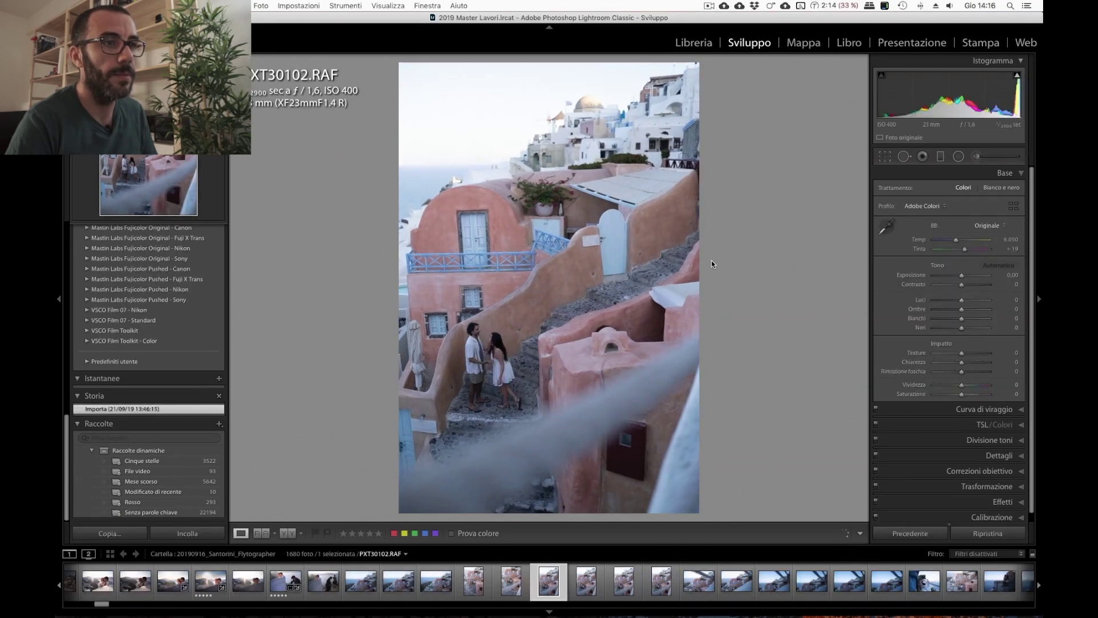
{"action": "key", "text": "Right"}
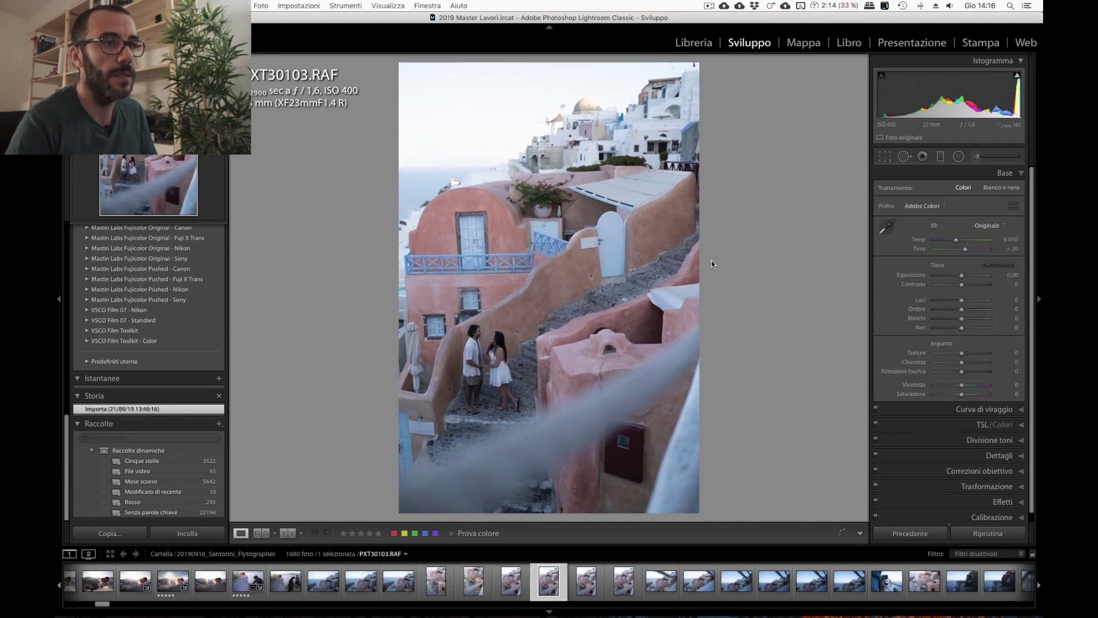
Apply PP Base Preset 2019 with F1 and straighten PXT30103 to a 0.78 angle.
{"action": "key", "text": "F1"}
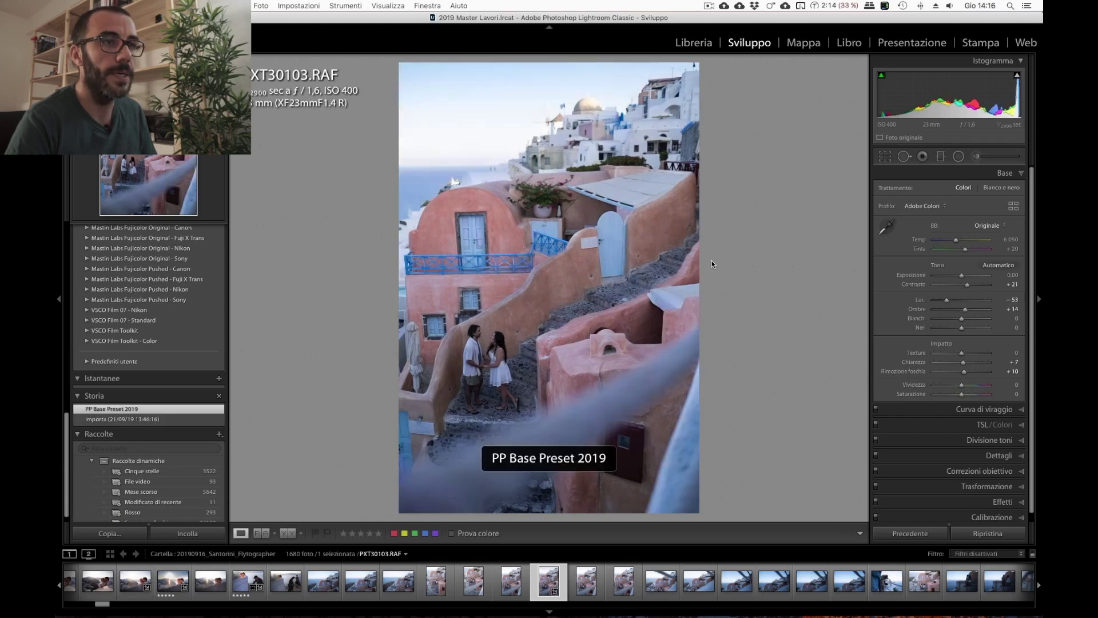
{"action": "key", "text": "r"}
{"action": "left_click_drag", "start_coordinate": [711, 262], "coordinate": [710, 260]}
{"action": "key", "text": "Return"}
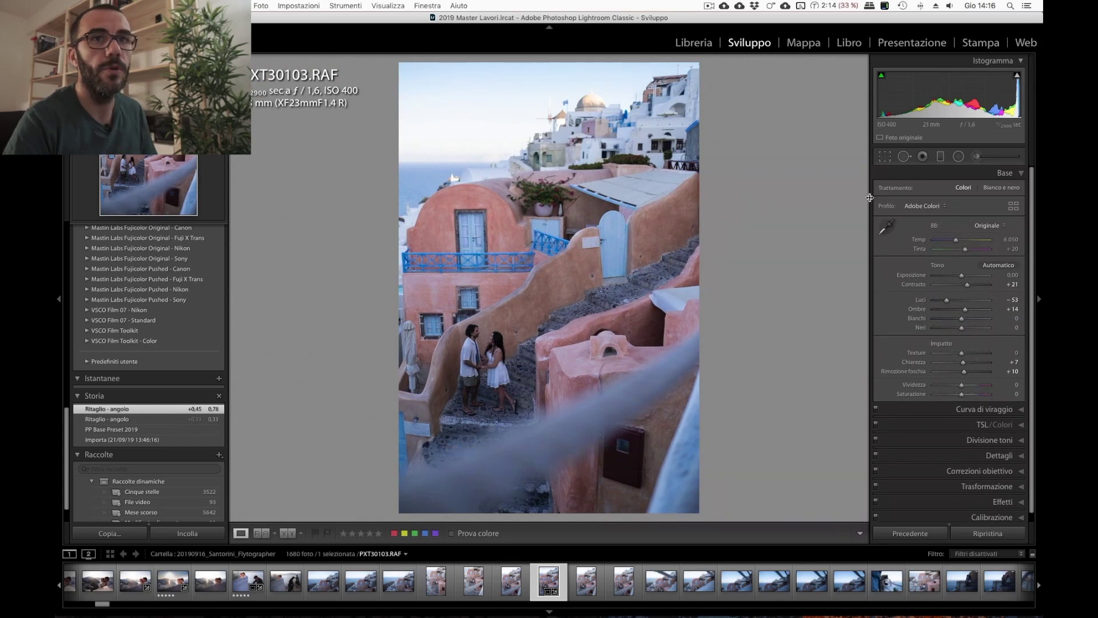
{"action": "left_click", "coordinate": [941, 156]}
Draw a graduated filter across the top of PXT30103 with Dehaze 10 and Highlights -57.
{"action": "left_click_drag", "start_coordinate": [524, 142], "coordinate": [547, 285]}
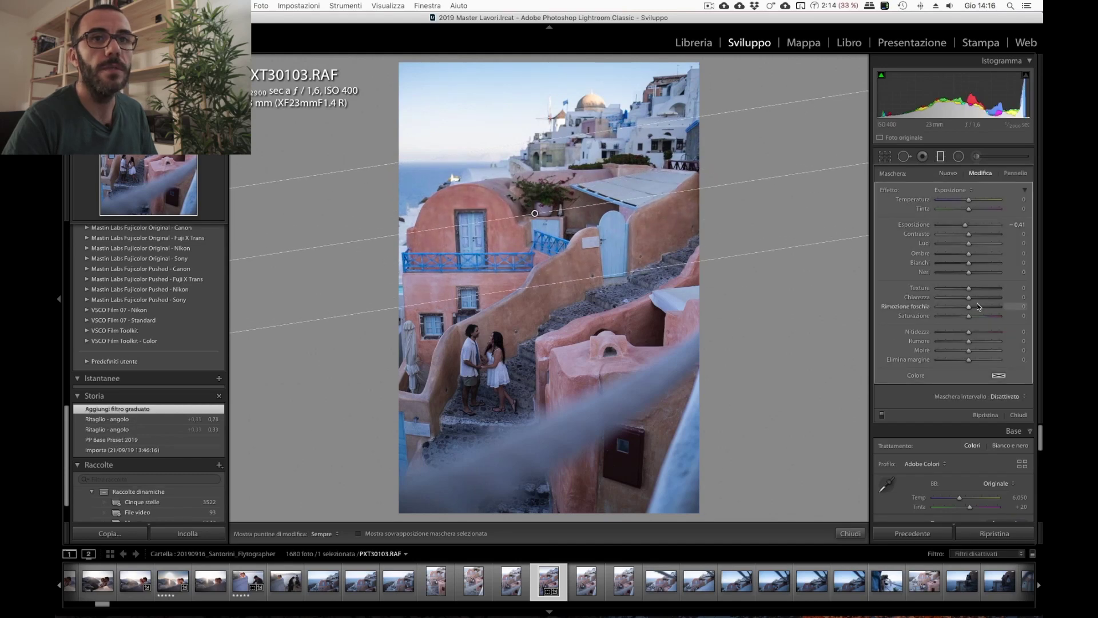
{"action": "left_click_drag", "start_coordinate": [973, 307], "coordinate": [973, 306]}
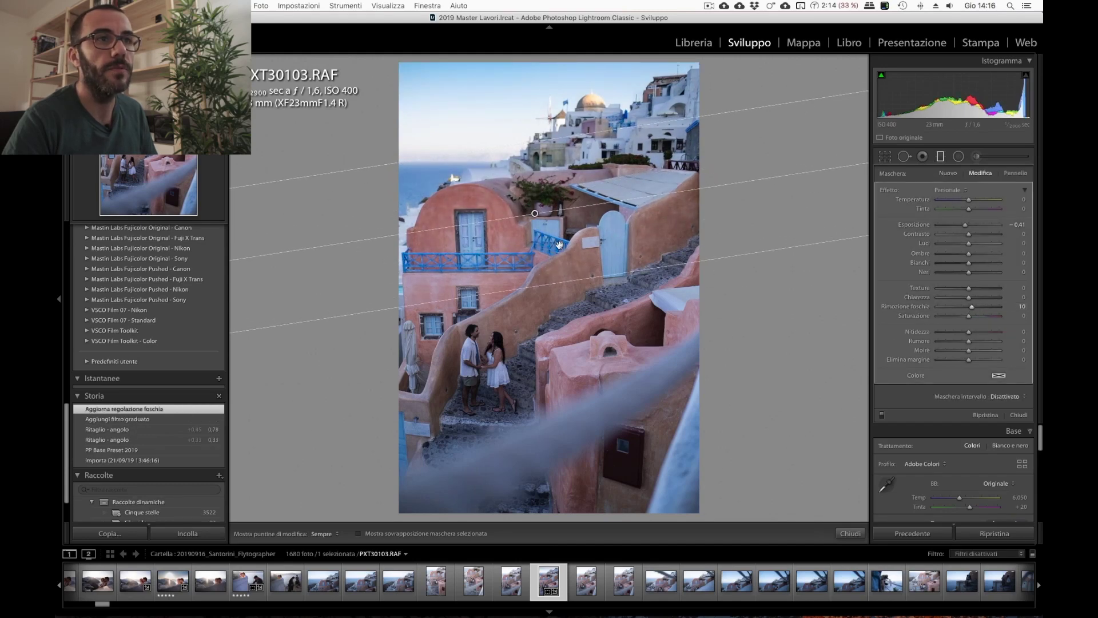
{"action": "left_click_drag", "start_coordinate": [535, 216], "coordinate": [537, 227]}
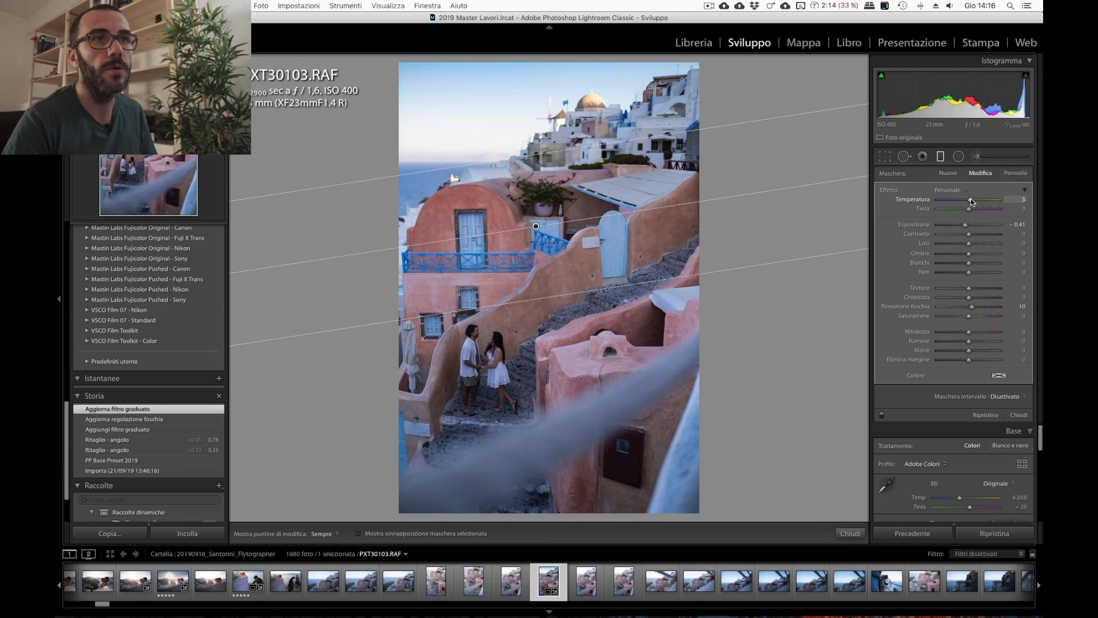
{"action": "left_click_drag", "start_coordinate": [968, 243], "coordinate": [950, 242]}
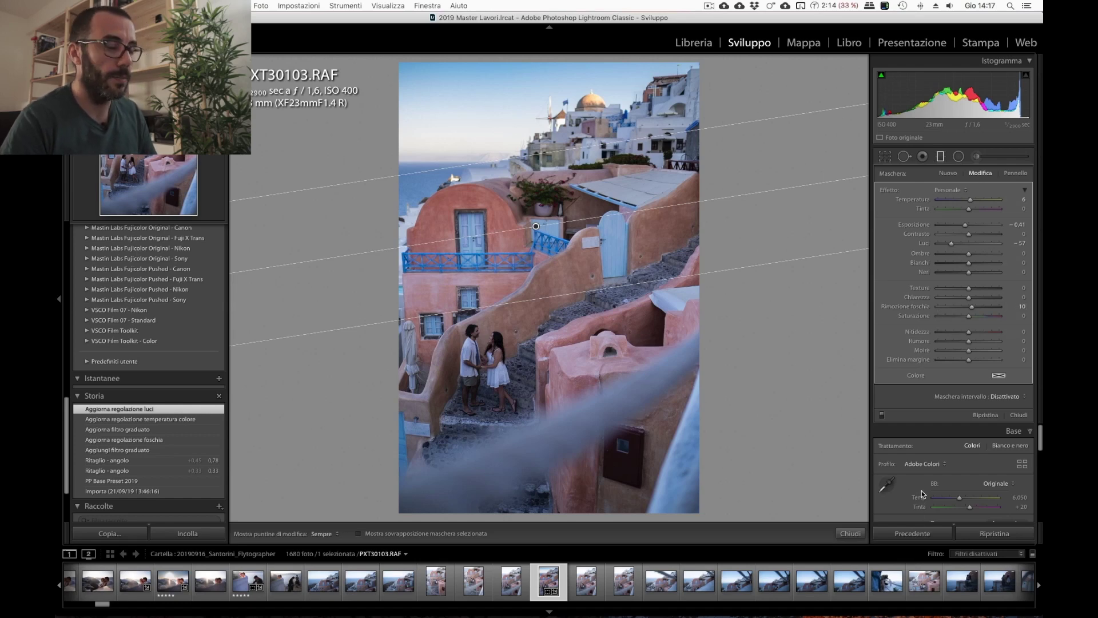
Set overall exposure to +0.83, temperature to 6,591 and tint to +22.
{"action": "key", "text": "equal"}
{"action": "key", "text": "equal"}
{"action": "key", "text": "equal"}
{"action": "key", "text": "equal"}
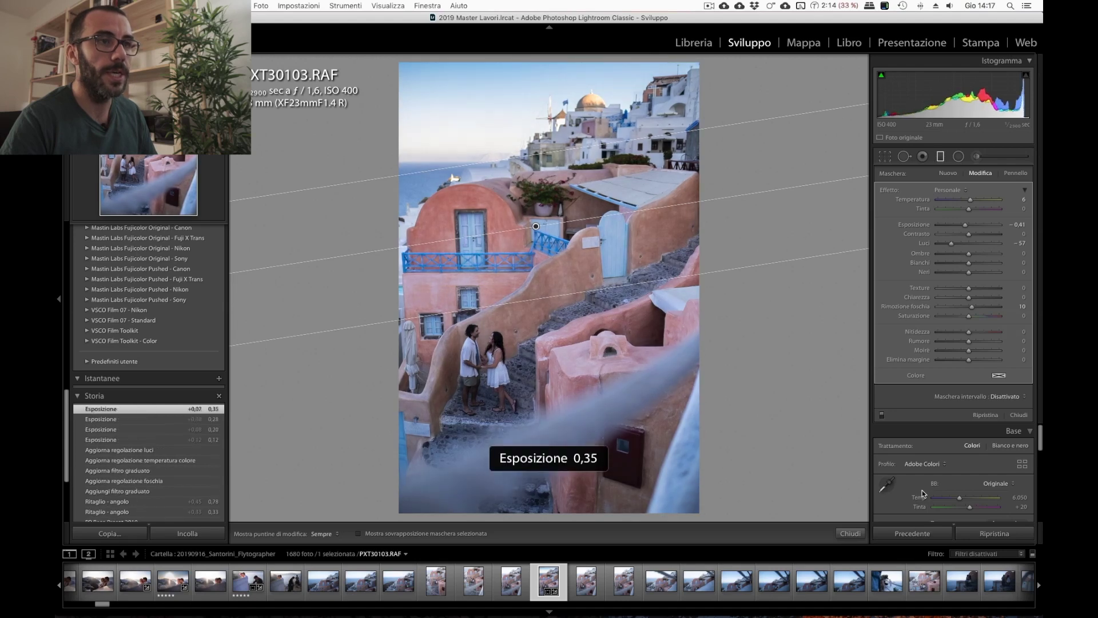
{"action": "key", "text": "equal"}
{"action": "key", "text": "equal"}
{"action": "key", "text": "equal"}
{"action": "key", "text": "equal"}
{"action": "key", "text": "equal"}
{"action": "key", "text": "equal"}
{"action": "key", "text": "equal"}
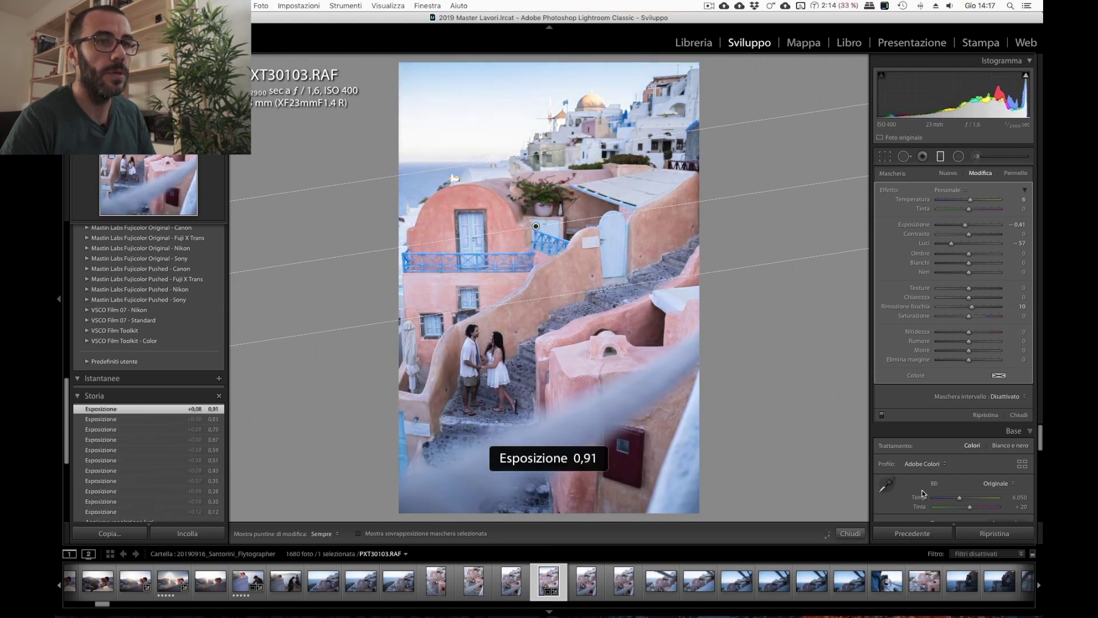
{"action": "key", "text": "equal"}
{"action": "key", "text": "minus"}
{"action": "key", "text": "minus"}
{"action": "key", "text": "Up"}
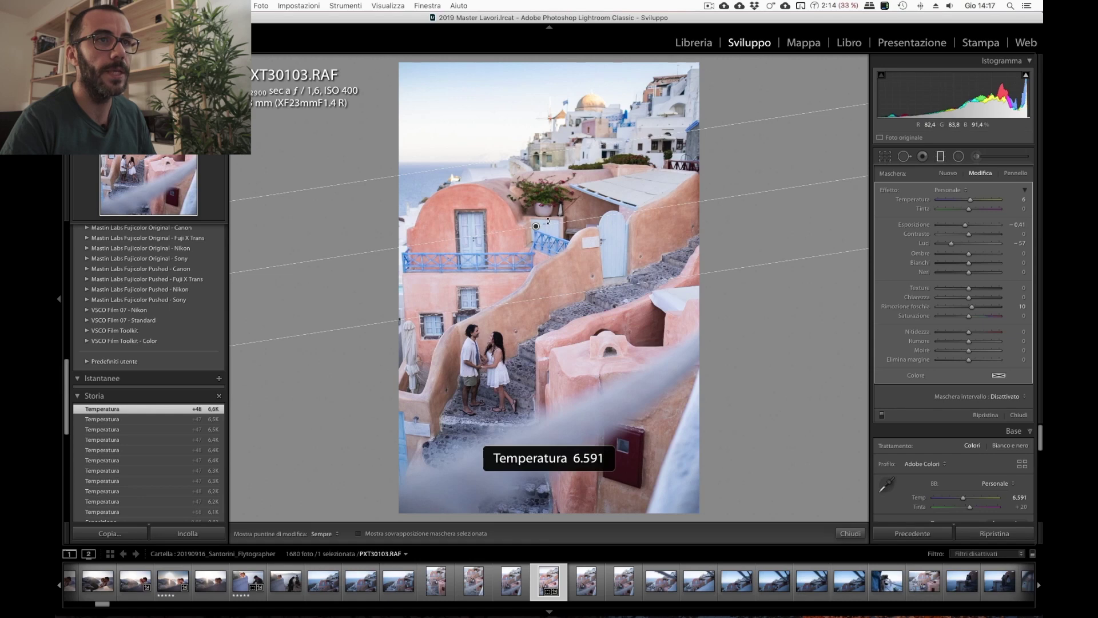
{"action": "key", "text": "period"}
{"action": "key", "text": "equal"}
Lower the filter, set its exposure to -0.84 and add a 15/100 luminance range mask.
{"action": "left_click_drag", "start_coordinate": [536, 226], "coordinate": [536, 236]}
{"action": "left_click_drag", "start_coordinate": [965, 227], "coordinate": [960, 225]}
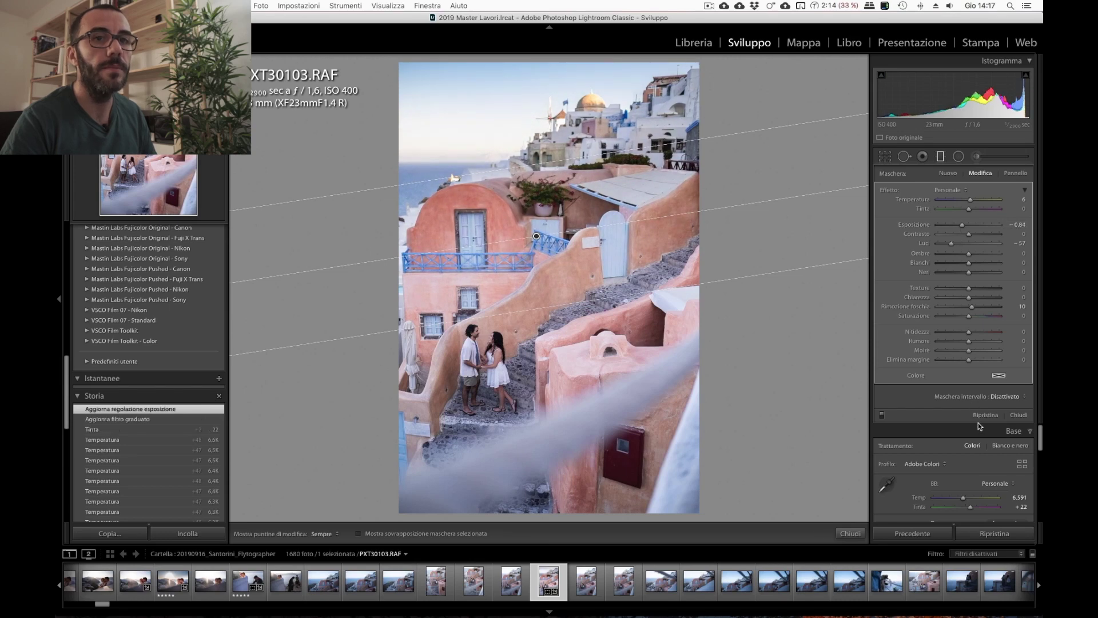
{"action": "left_click", "coordinate": [1002, 397]}
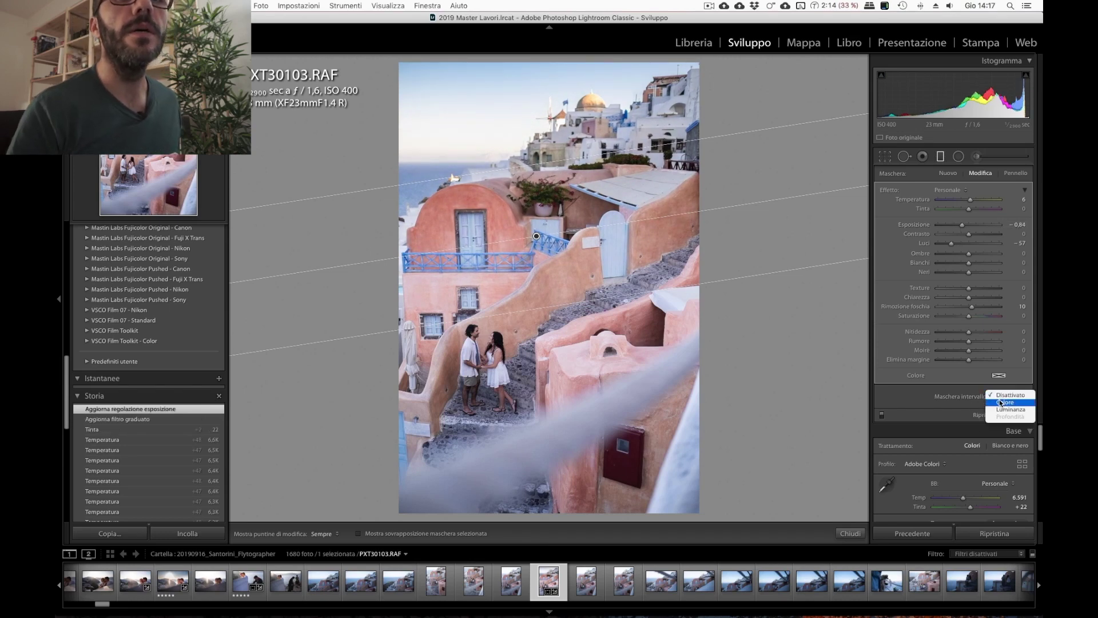
{"action": "left_click", "coordinate": [1004, 412]}
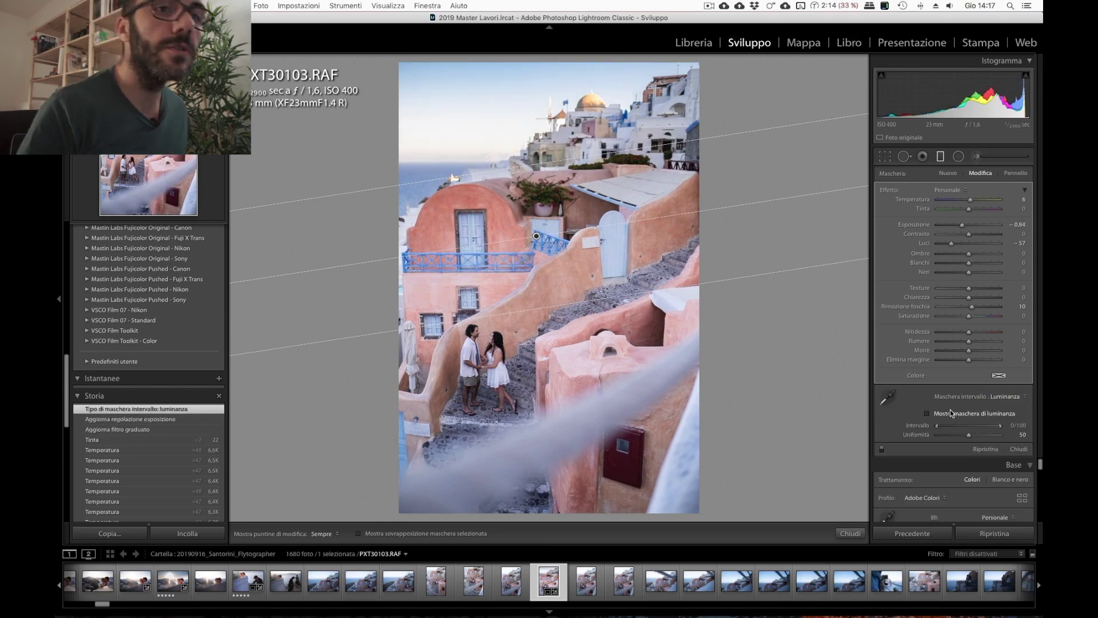
{"action": "left_click_drag", "start_coordinate": [938, 425], "coordinate": [947, 426]}
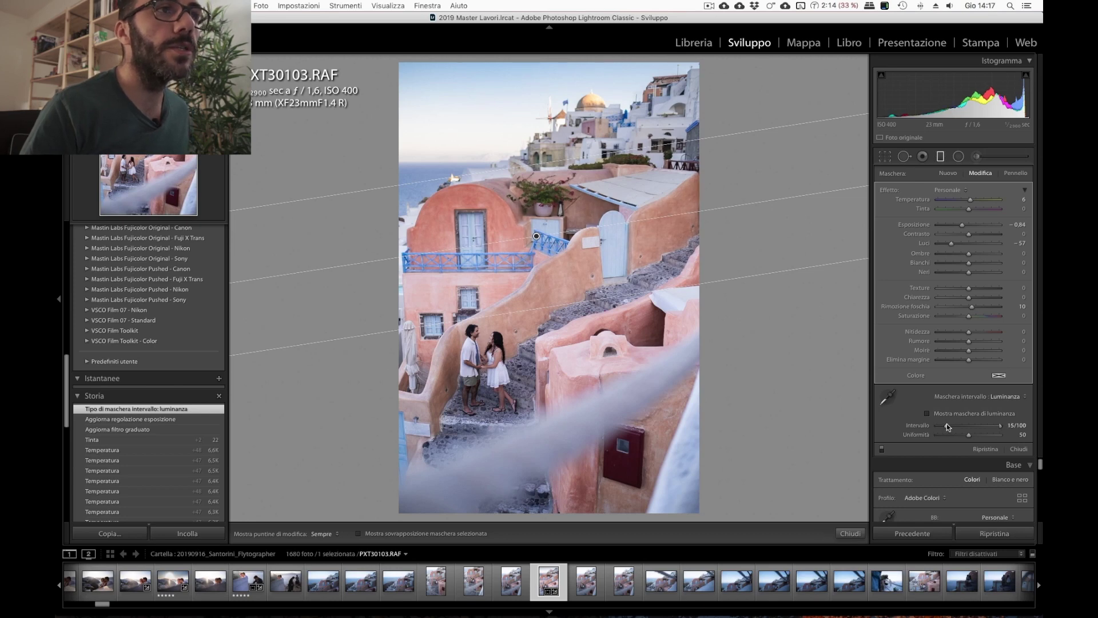
{"action": "left_click", "coordinate": [850, 533]}
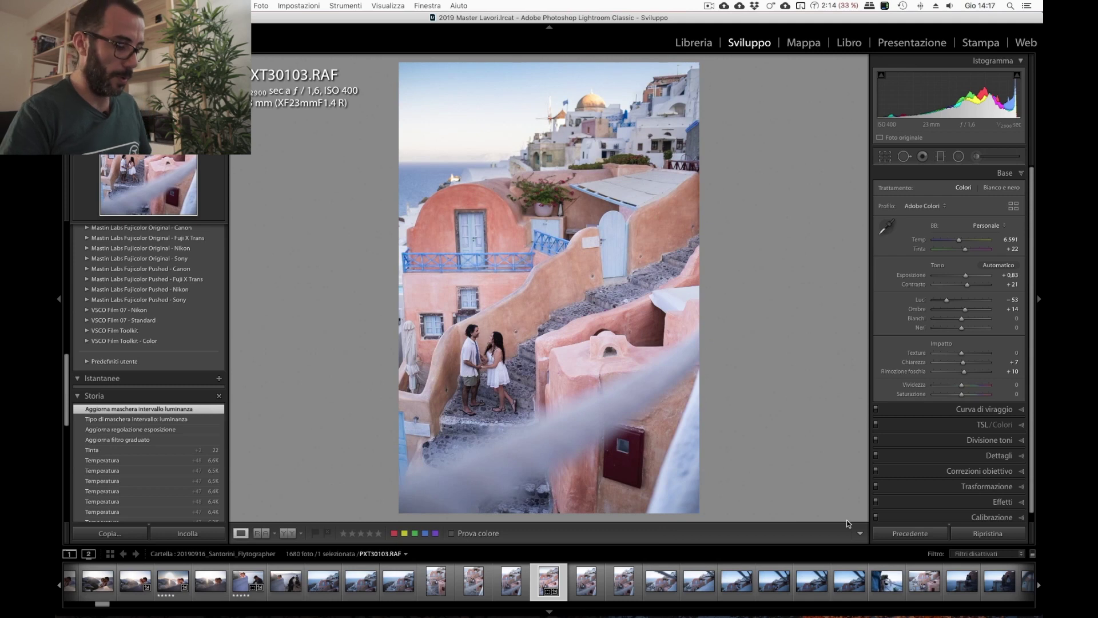
Rate PXT30103 five stars and copy its develop settings.
{"action": "key", "text": "5"}
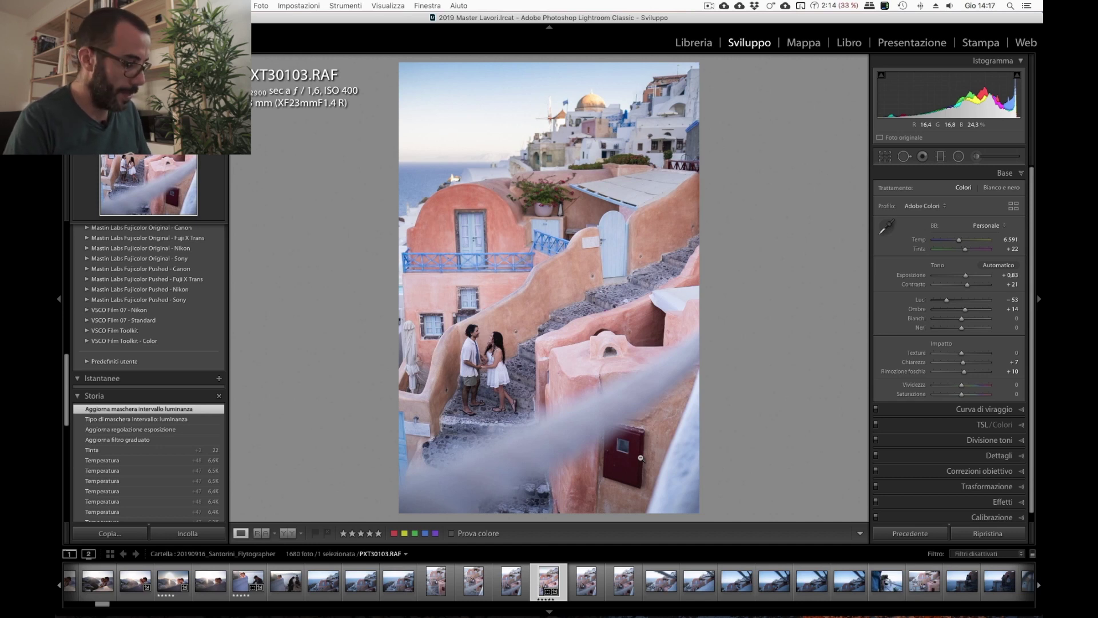
{"action": "key", "text": "super+shift+c"}
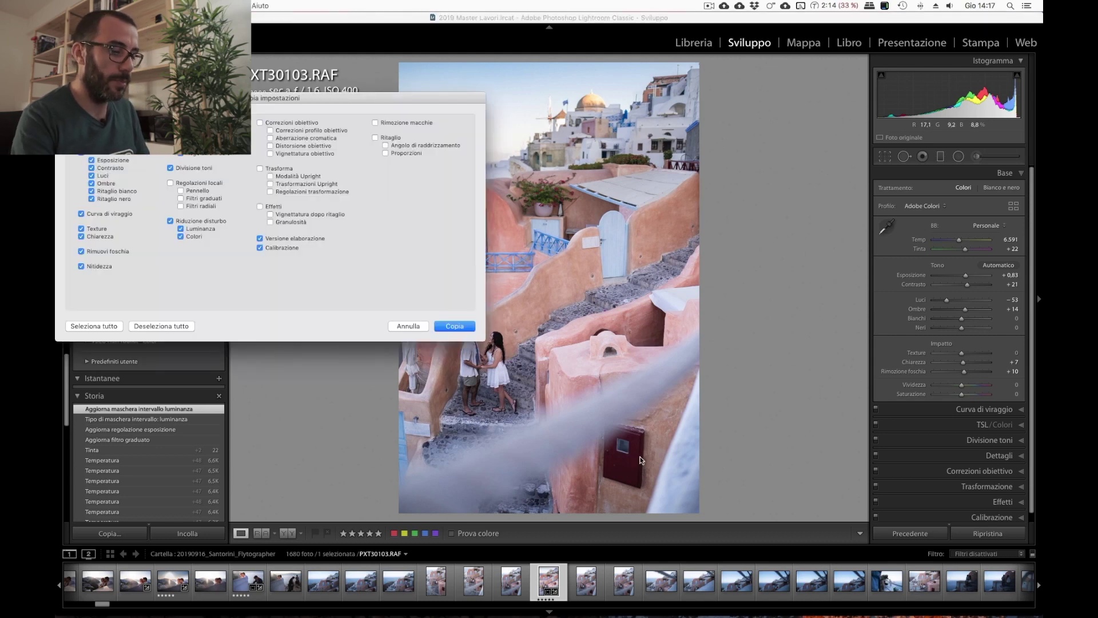
{"action": "key", "text": "Return"}
Paste the copied settings onto PXT30106.RAF and rate it five stars.
{"action": "key", "text": "Right"}
{"action": "key", "text": "Right"}
{"action": "key", "text": "Right"}
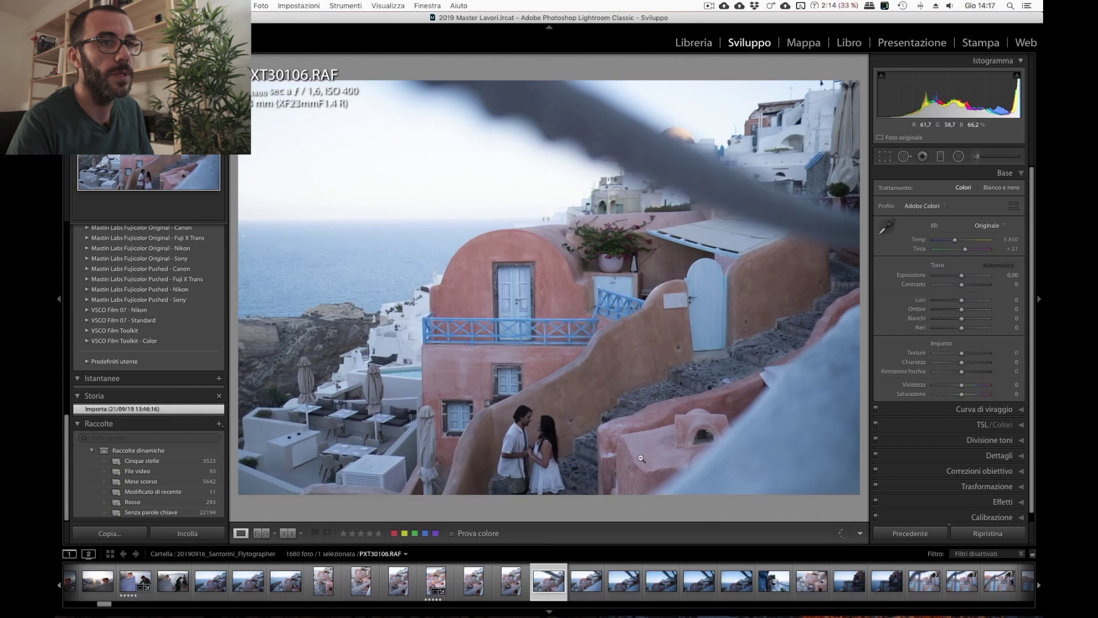
{"action": "key", "text": "Right"}
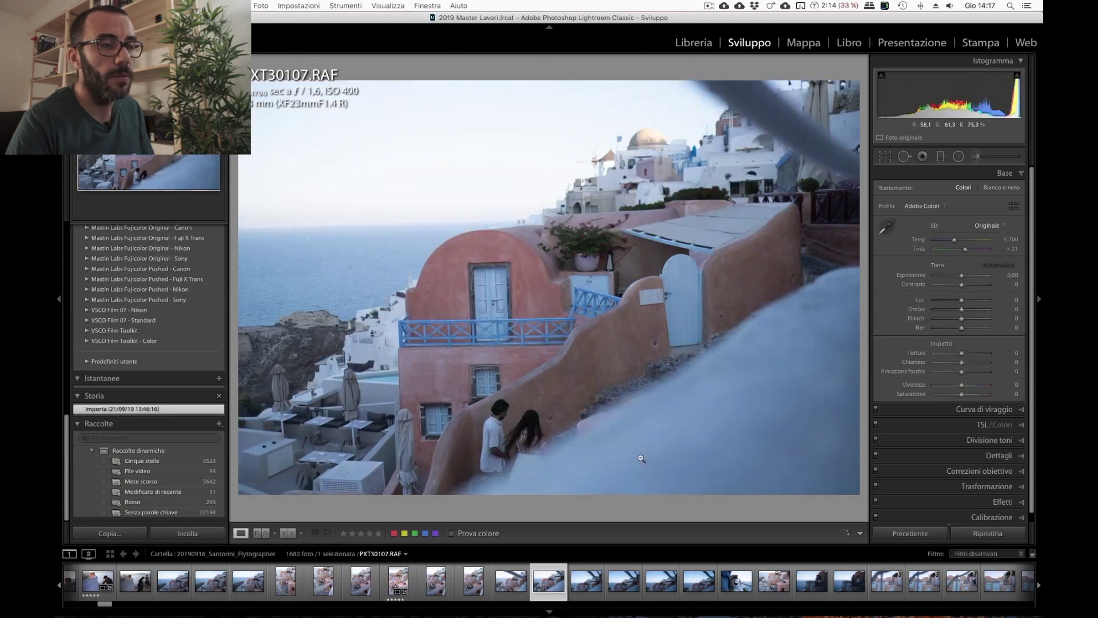
{"action": "key", "text": "Left"}
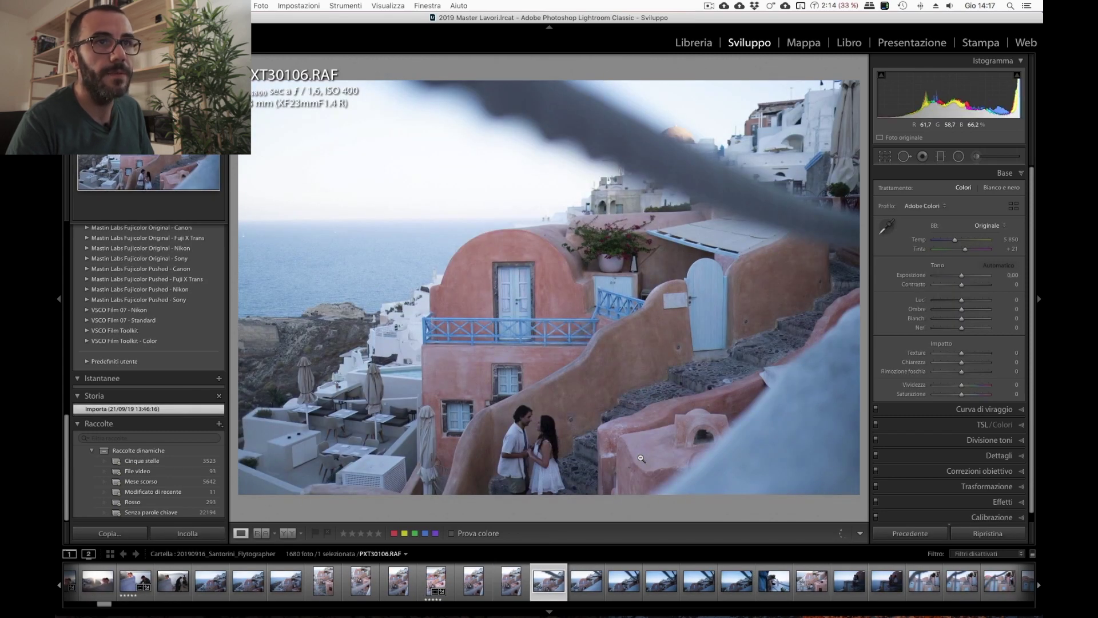
{"action": "key", "text": "5"}
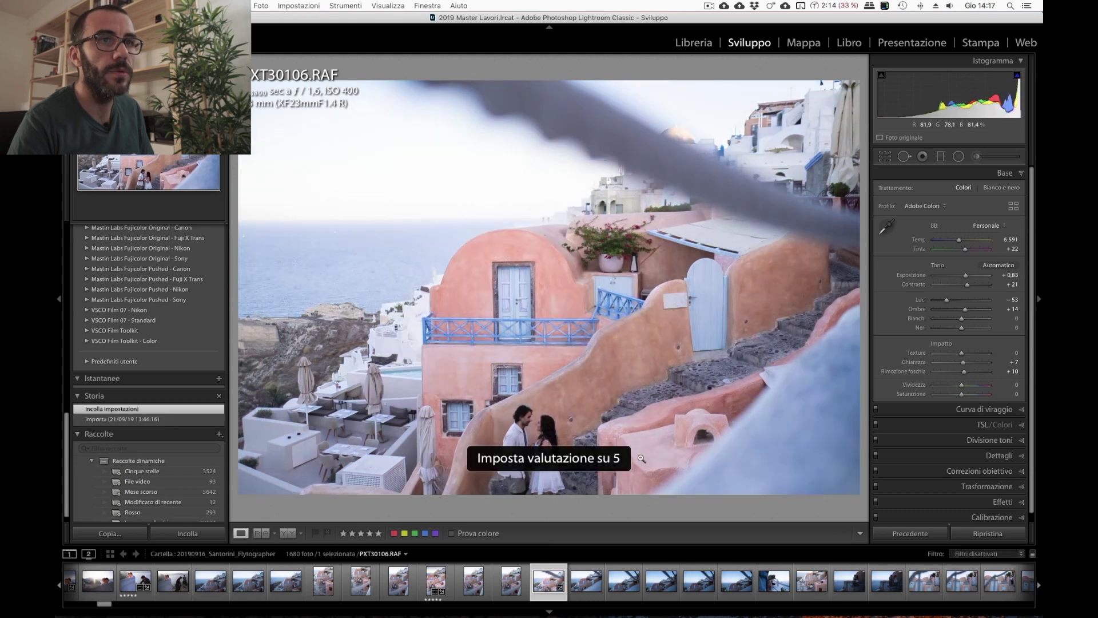
Warm the graduated filter slightly and straighten PXT30106 with a small tilt.
{"action": "left_click_drag", "start_coordinate": [968, 200], "coordinate": [970, 200]}
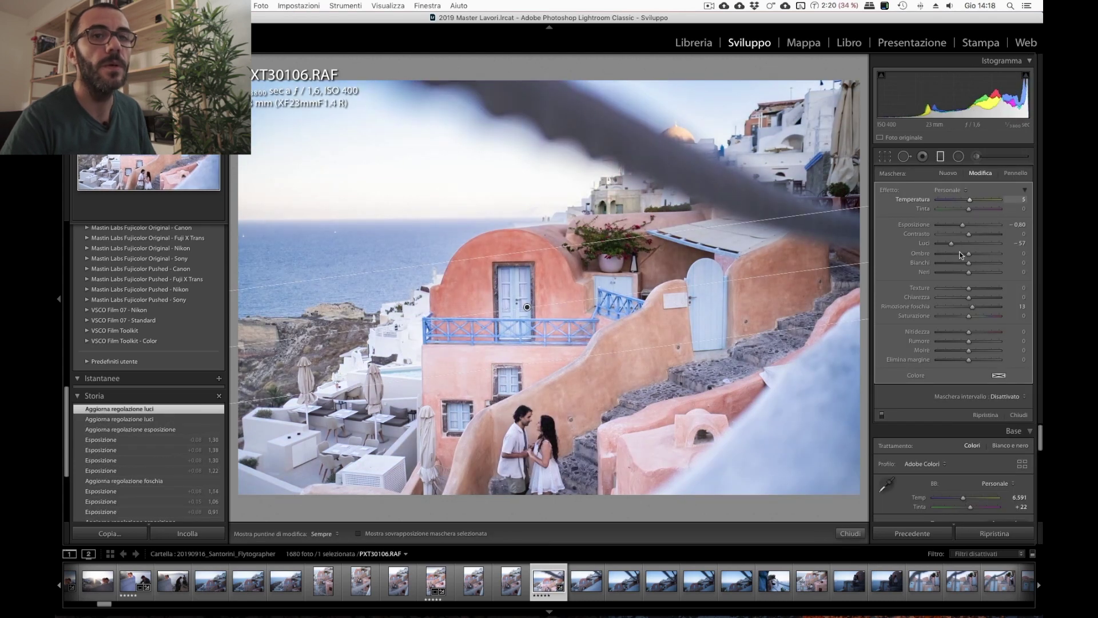
{"action": "left_click", "coordinate": [855, 533]}
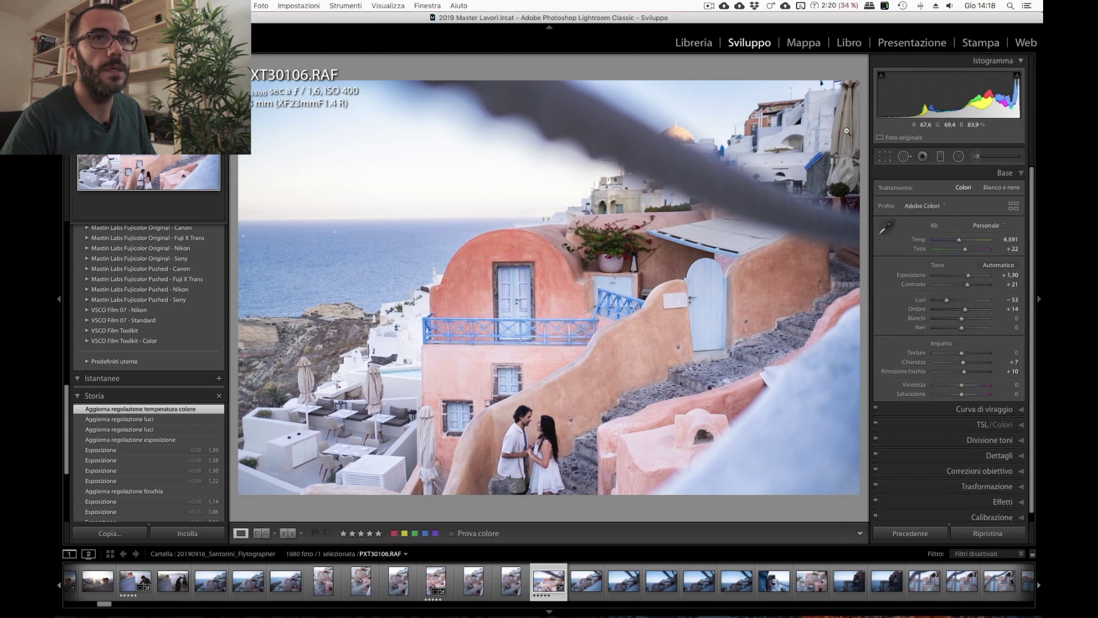
{"action": "key", "text": "r"}
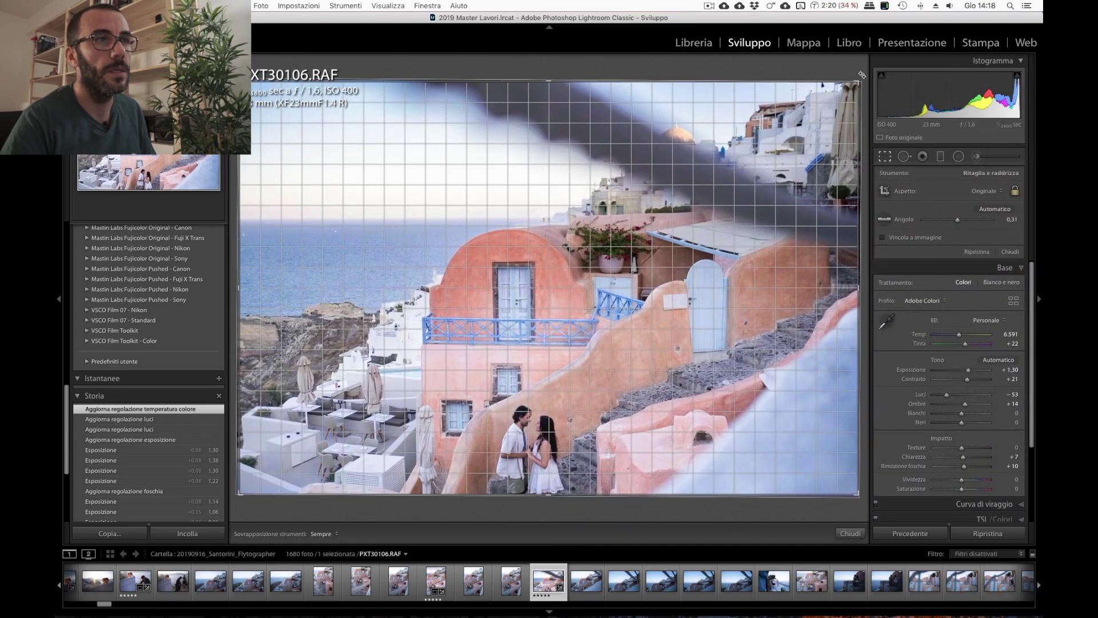
{"action": "left_click_drag", "start_coordinate": [868, 81], "coordinate": [868, 87]}
{"action": "left_click", "coordinate": [1011, 252]}
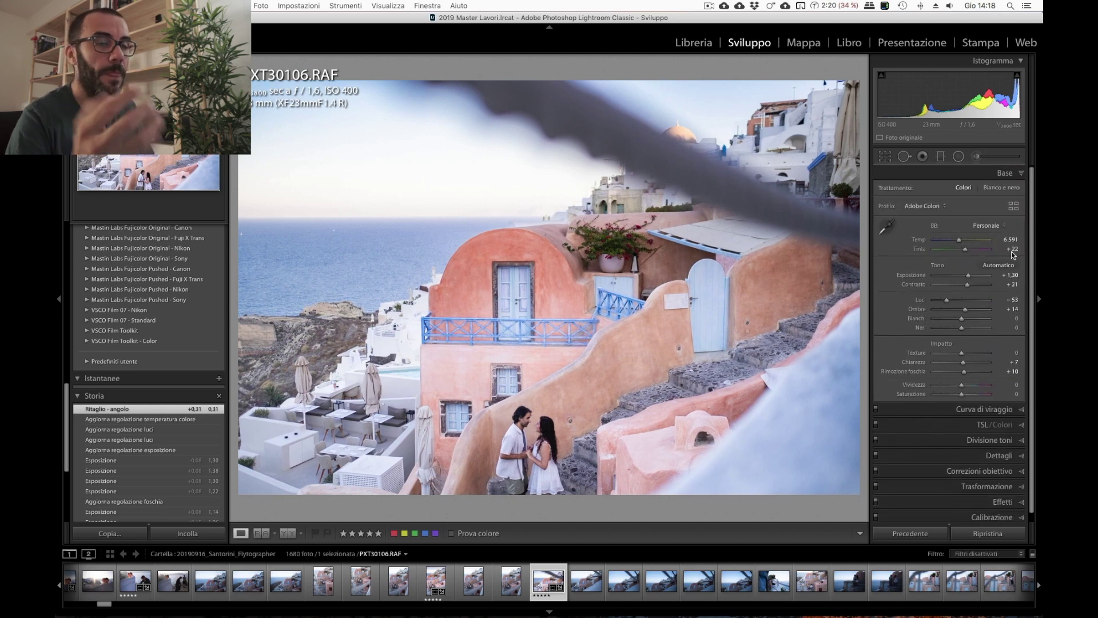
Add an angled graduated filter darkening the upper part and trim overall exposure slightly.
{"action": "left_click", "coordinate": [939, 158]}
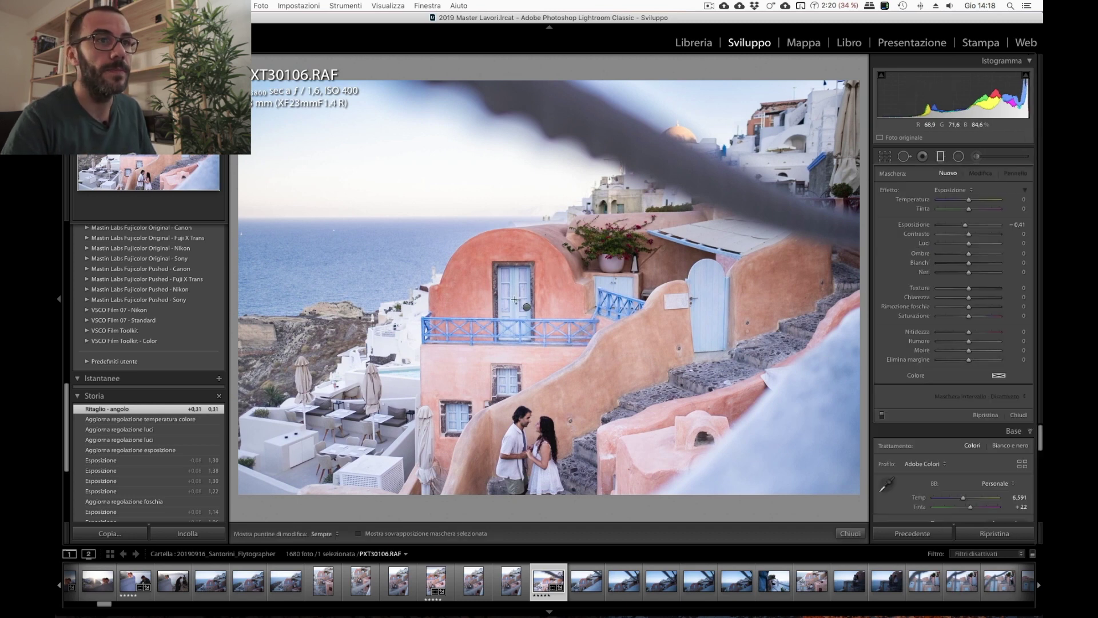
{"action": "mouse_move", "coordinate": [525, 309]}
{"action": "left_mouse_down"}
{"action": "mouse_move", "coordinate": [525, 361]}
{"action": "mouse_move", "coordinate": [526, 352]}
{"action": "left_mouse_up"}
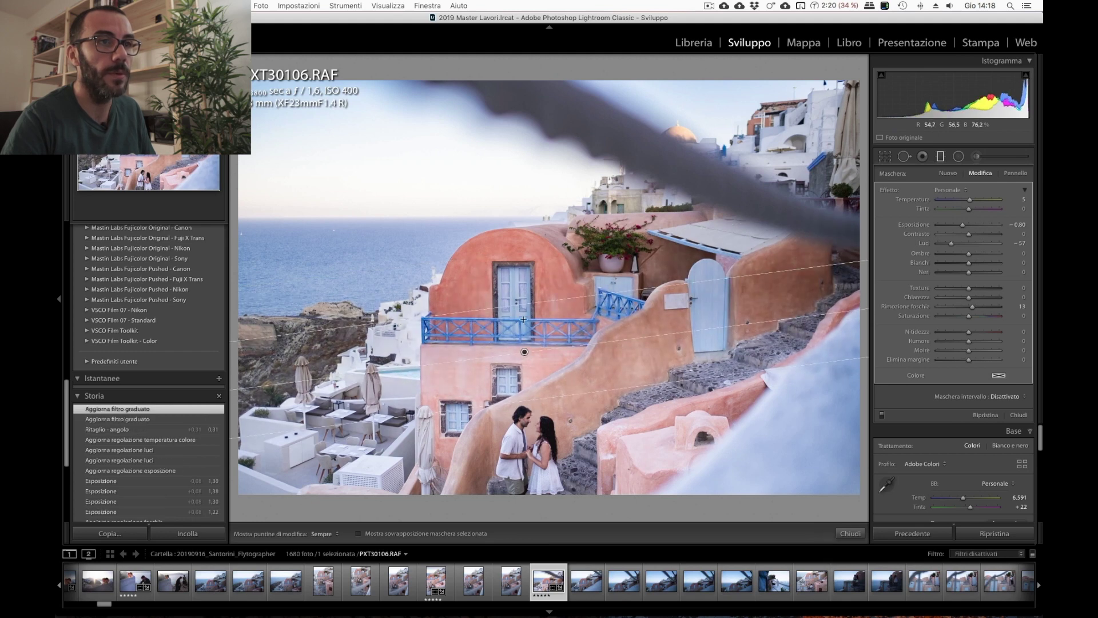
{"action": "left_click_drag", "start_coordinate": [519, 302], "coordinate": [520, 326]}
{"action": "left_click_drag", "start_coordinate": [961, 226], "coordinate": [964, 226]}
{"action": "key", "text": "minus"}
{"action": "key", "text": "minus"}
{"action": "key", "text": "minus"}
{"action": "key", "text": "Down"}
{"action": "key", "text": "Down"}
{"action": "key", "text": "Down"}
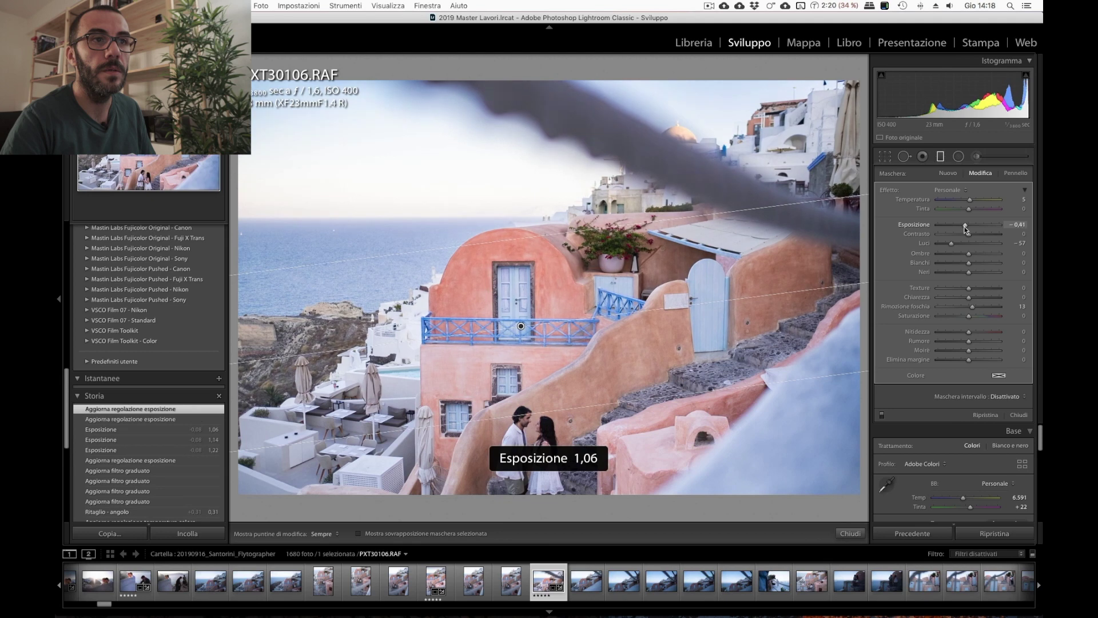
{"action": "key", "text": "equal"}
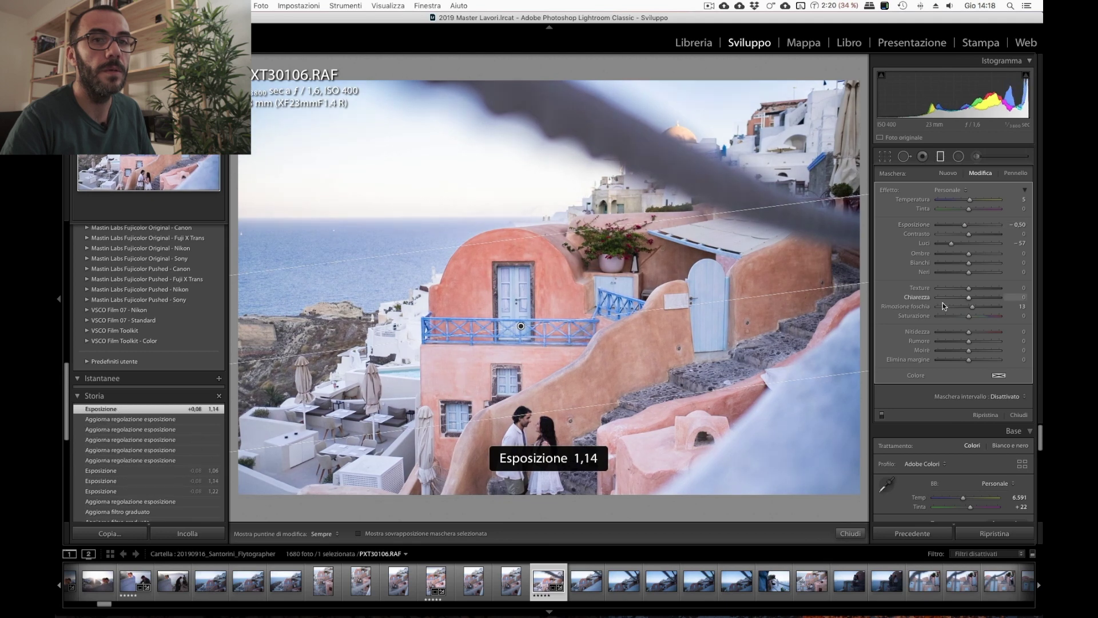
{"action": "left_click", "coordinate": [846, 534]}
Compare PXT30106 before/after, then advance to PXT30110.
{"action": "key", "text": "backslash"}
{"action": "key", "text": "backslash"}
{"action": "key", "text": "Right"}
{"action": "key", "text": "Right"}
{"action": "key", "text": "Right"}
{"action": "key", "text": "Right"}
{"action": "key", "text": "Right"}
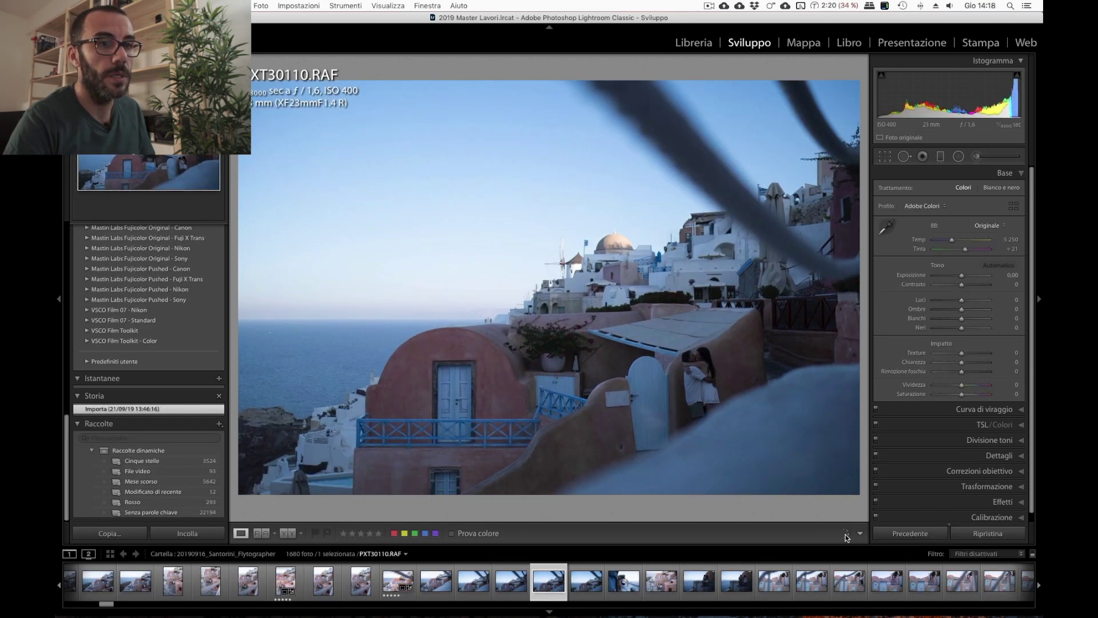
{"action": "key", "text": "Right"}
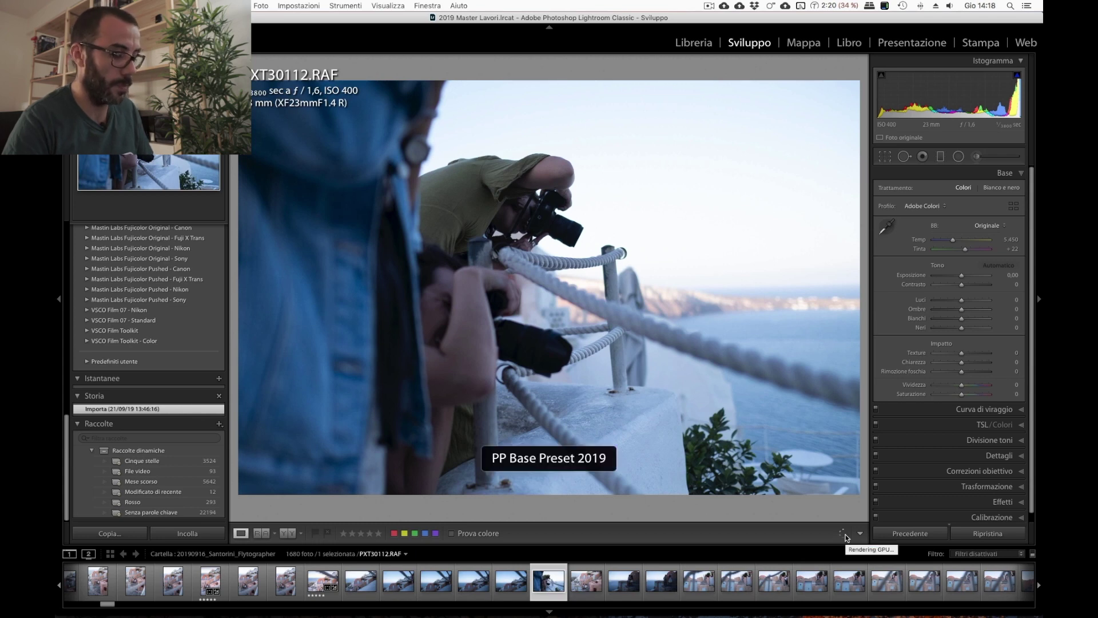
Apply PP Base Preset 2019 to PXT30112, raising exposure to +0.83 and warming temperature.
{"action": "key", "text": "r"}
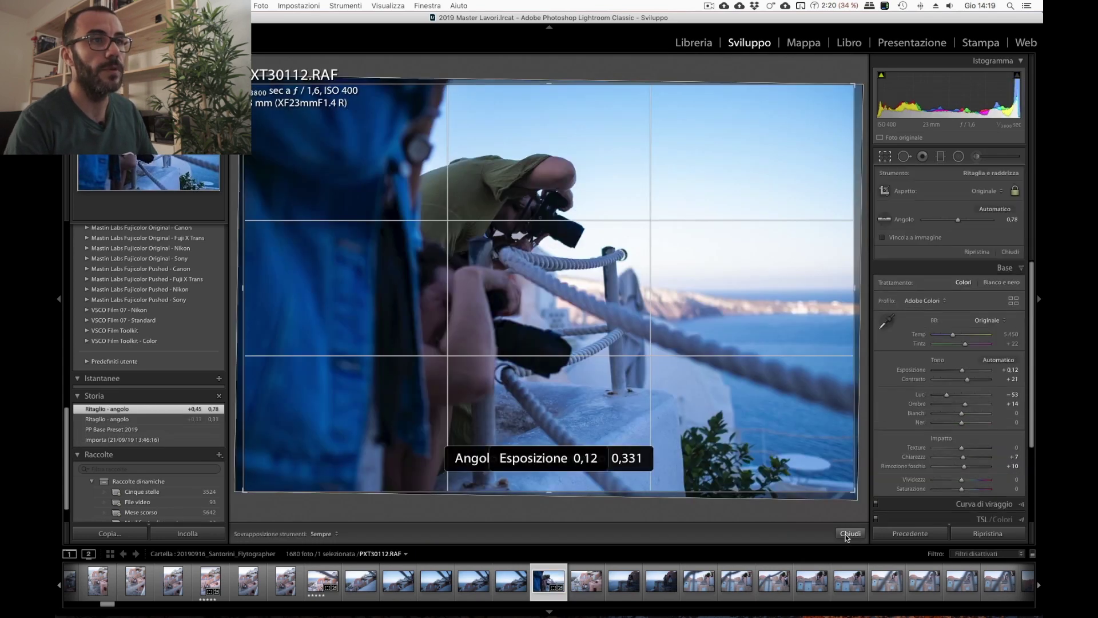
{"action": "left_click", "coordinate": [845, 534]}
{"action": "key", "text": "equal"}
{"action": "key", "text": "period"}
{"action": "key", "text": "equal"}
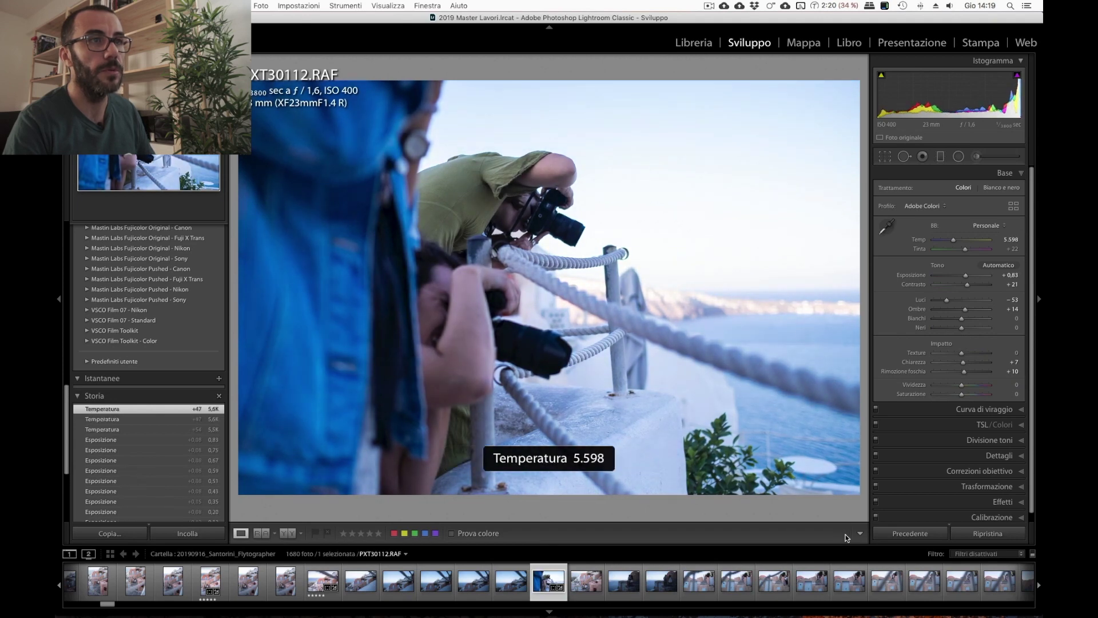
{"action": "key", "text": "equal"}
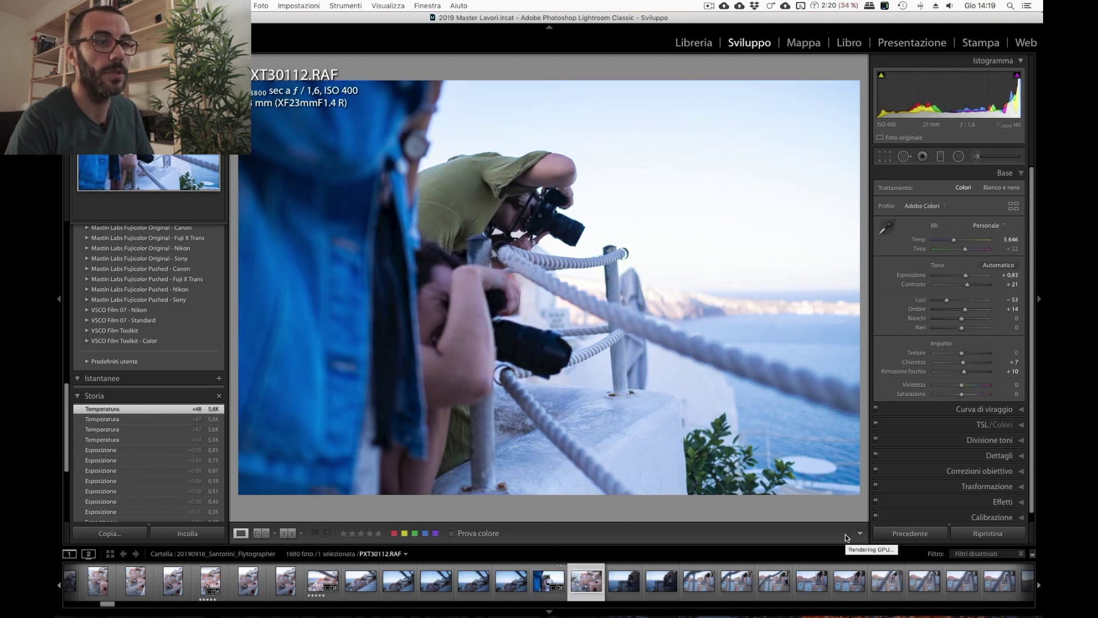
Rate PXT30112 five stars and warm its colour temperature further.
{"action": "key", "text": "Right"}
{"action": "key", "text": "Left"}
{"action": "key", "text": "5"}
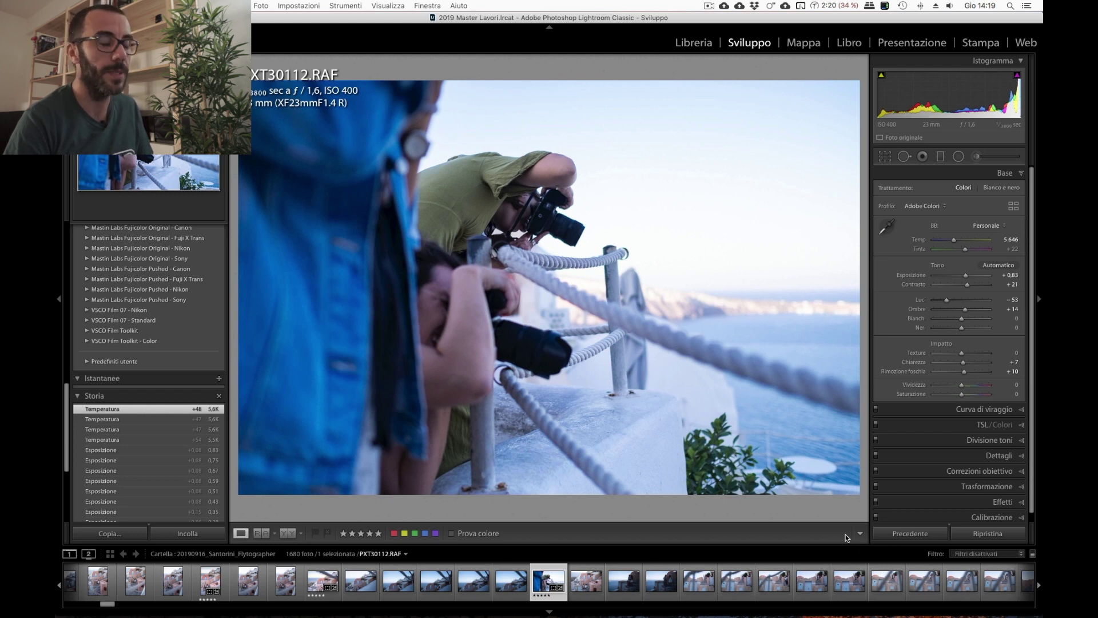
{"action": "key", "text": "equal"}
{"action": "key", "text": "shift+equal"}
{"action": "key", "text": "shift+equal"}
{"action": "key", "text": "equal"}
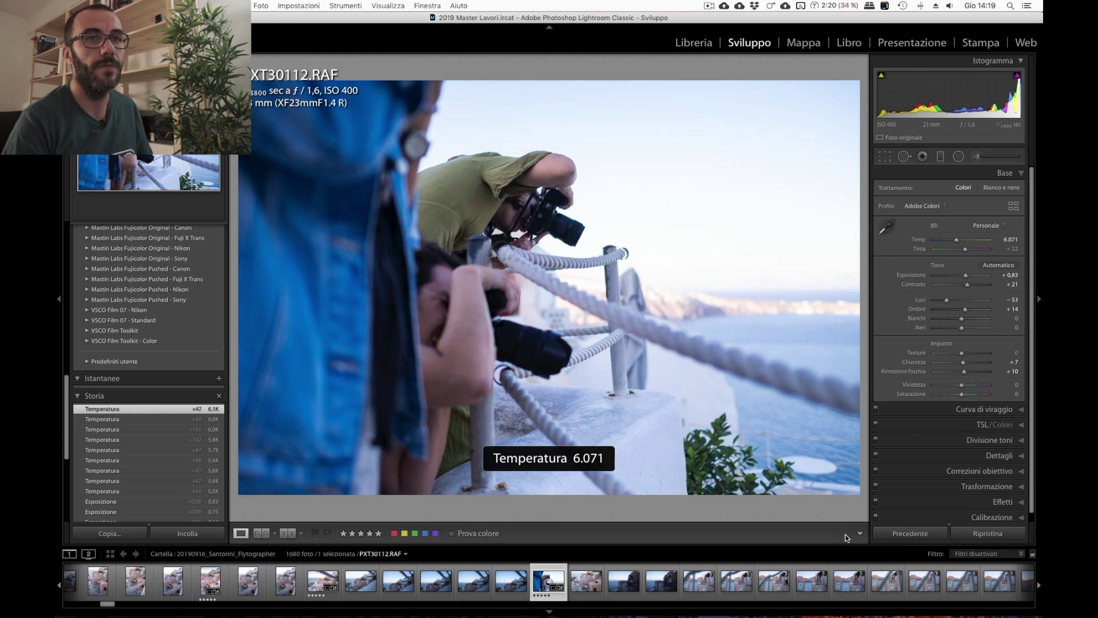
Straighten PXT30112 to a 1.68° angle.
{"action": "key", "text": "r"}
{"action": "key", "text": "equal"}
{"action": "key", "text": "equal"}
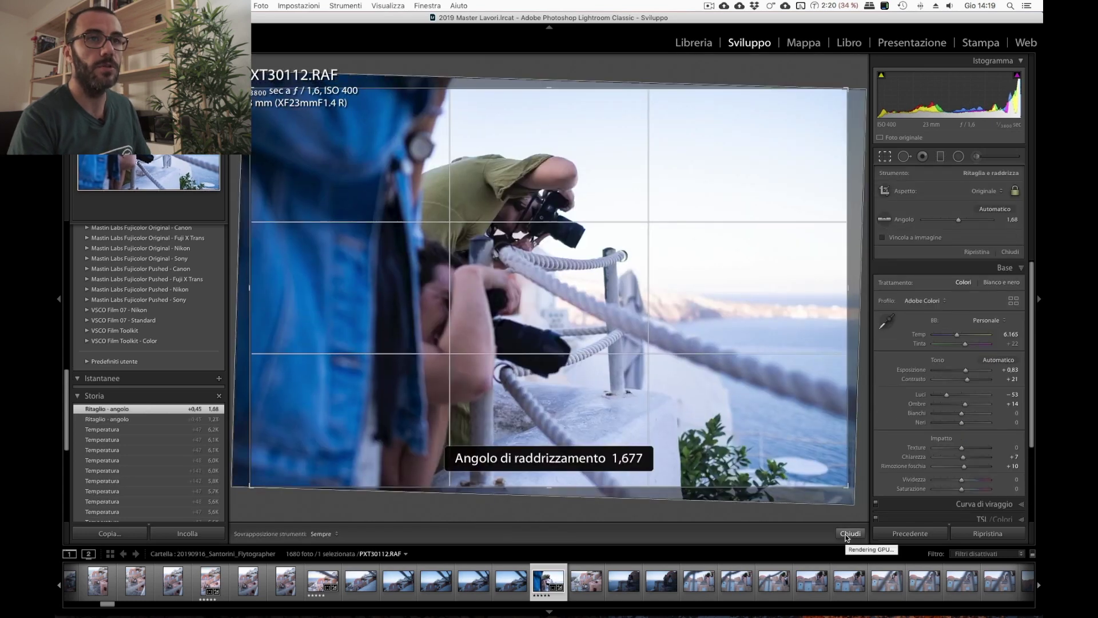
{"action": "left_click", "coordinate": [846, 534]}
{"action": "key", "text": "equal"}
{"action": "key", "text": "equal"}
{"action": "key", "text": "equal"}
{"action": "key", "text": "equal"}
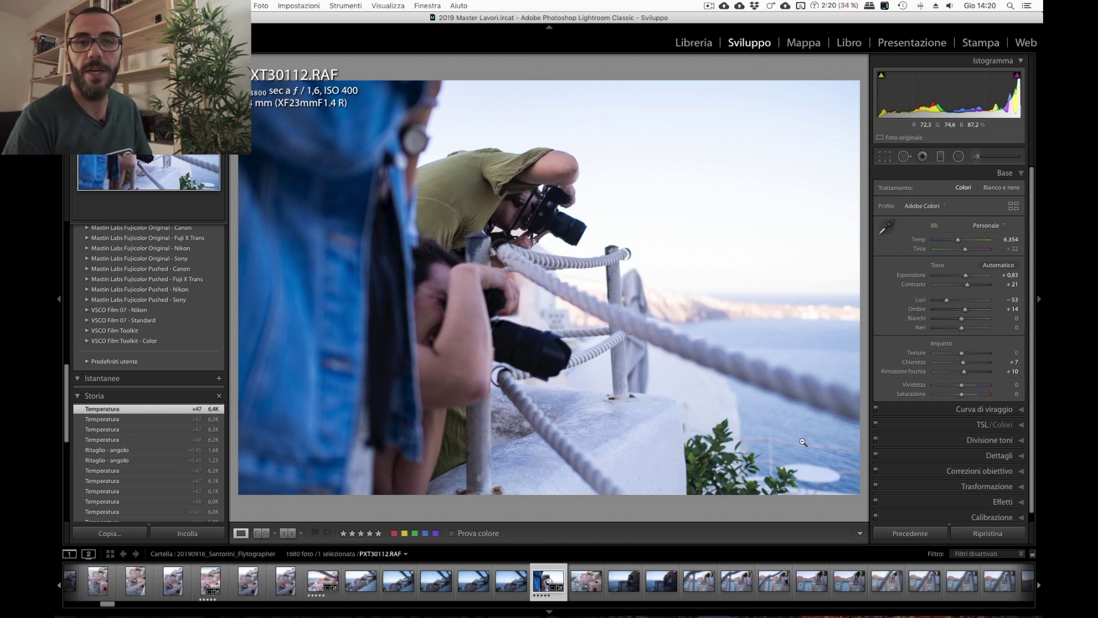
Glance at the unedited PXT30113, then return to PXT30112.
{"action": "key", "text": "Right"}
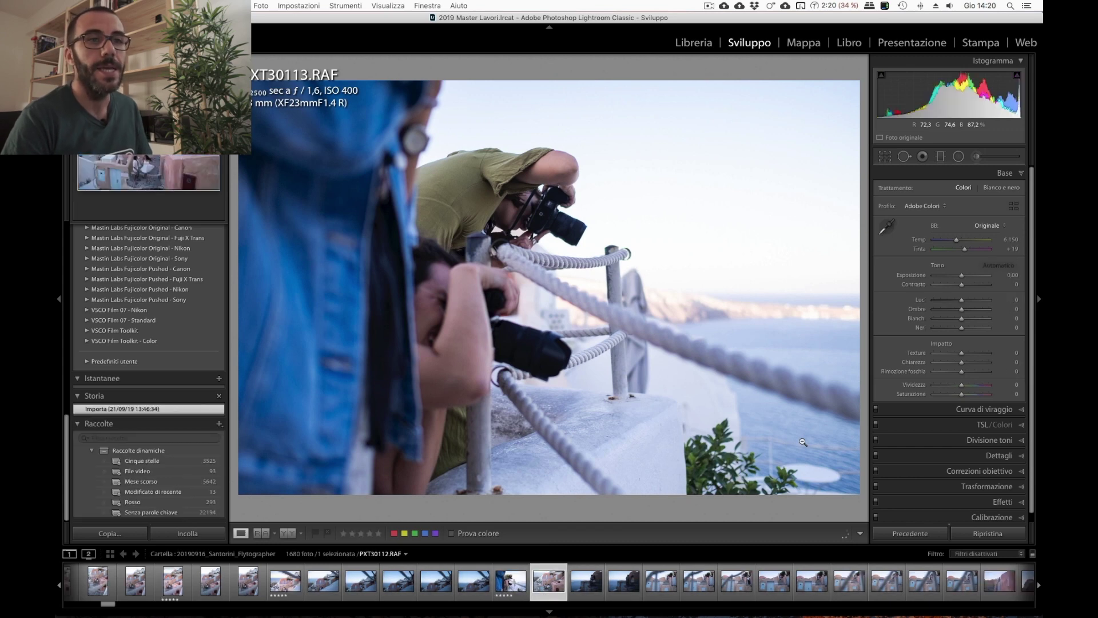
{"action": "key", "text": "Left"}
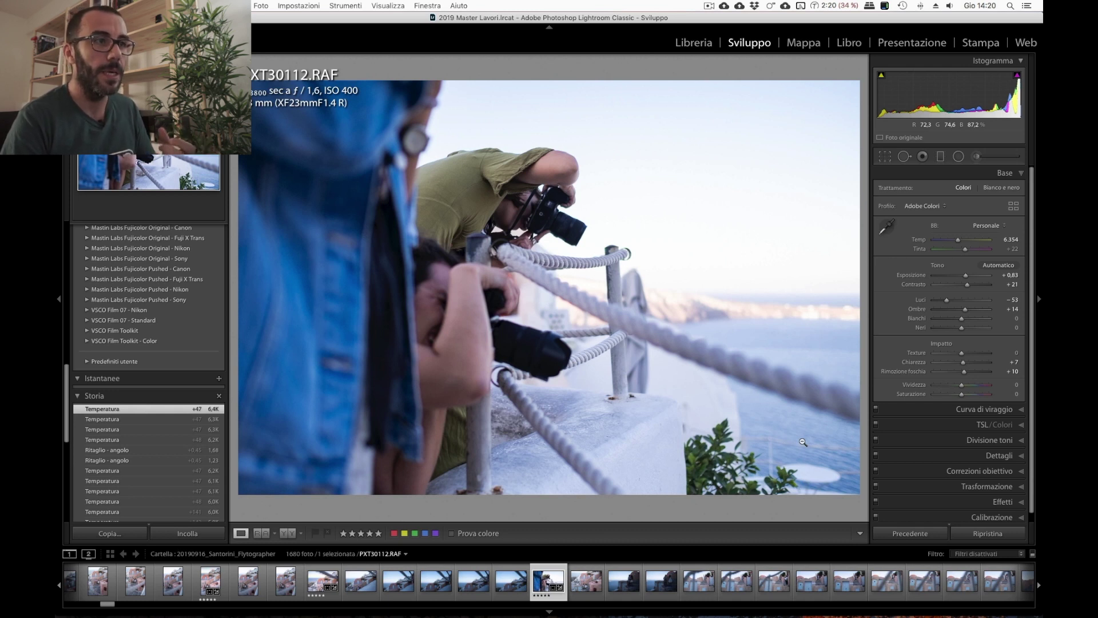
Paste the copied settings onto PXT30111 and raise its exposure to +1.69.
{"action": "key", "text": "Left"}
{"action": "key", "text": "Left"}
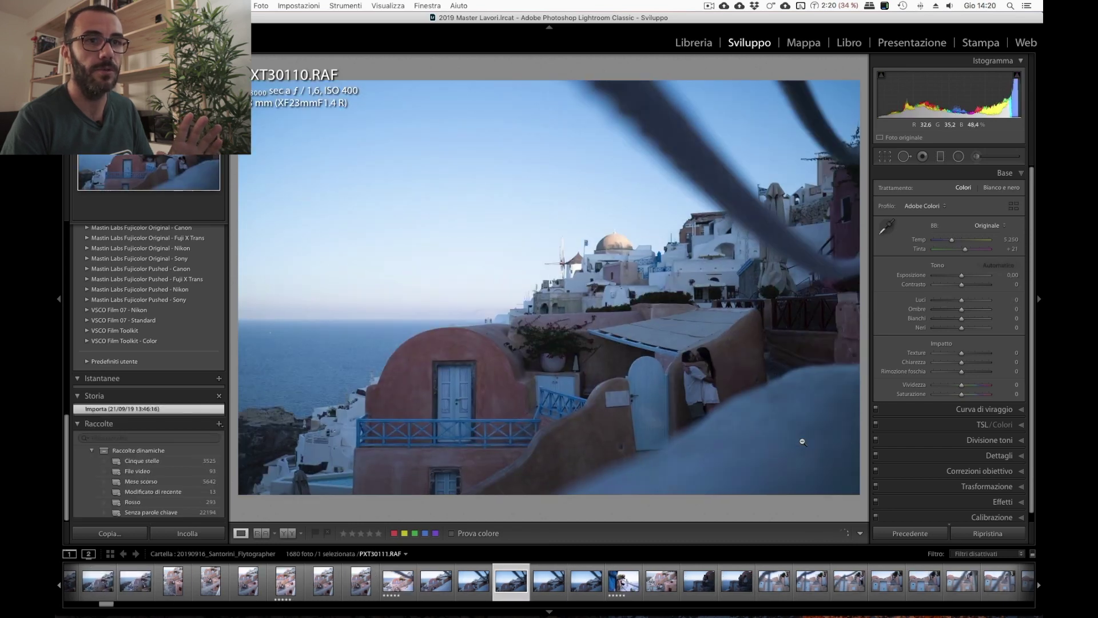
{"action": "key", "text": "Left"}
{"action": "key", "text": "Left"}
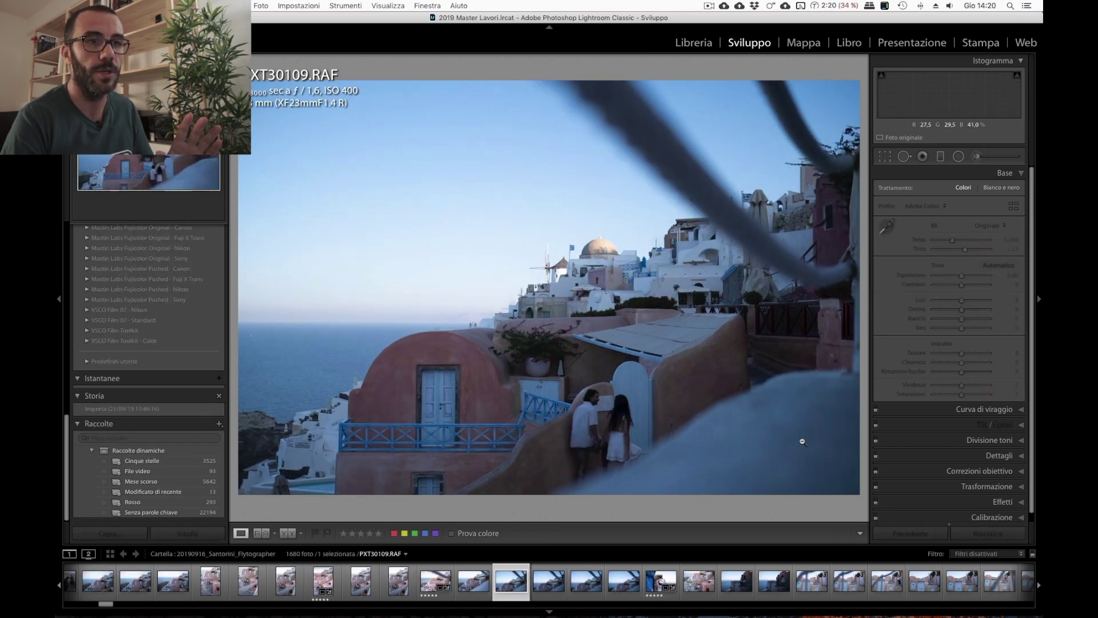
{"action": "key", "text": "Right"}
{"action": "key", "text": "Right"}
{"action": "key", "text": "Right"}
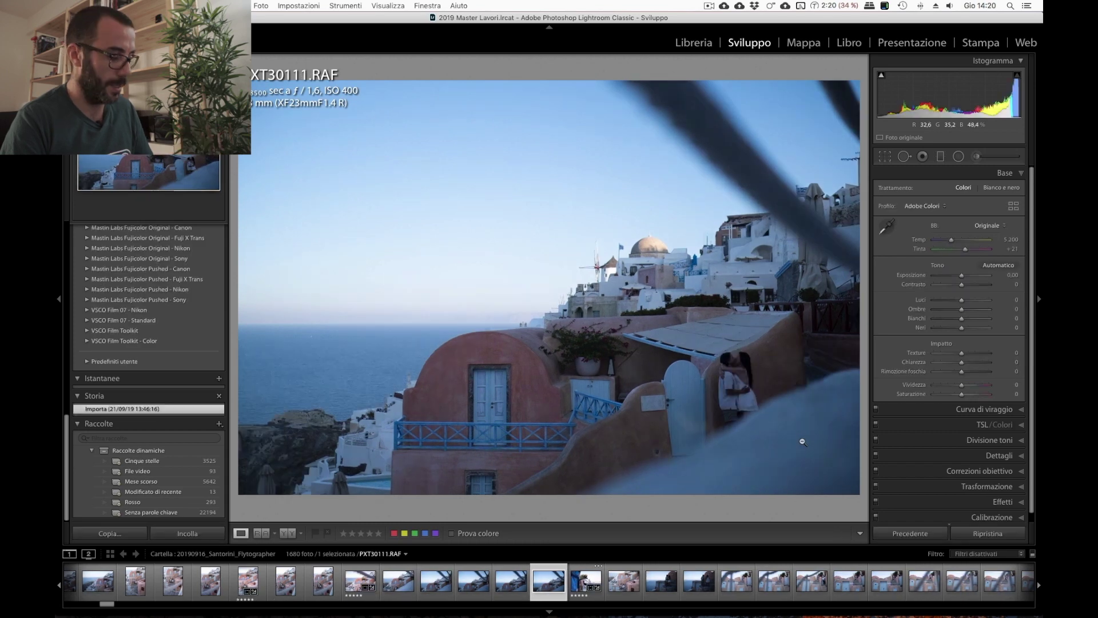
{"action": "key", "text": "super+shift+v"}
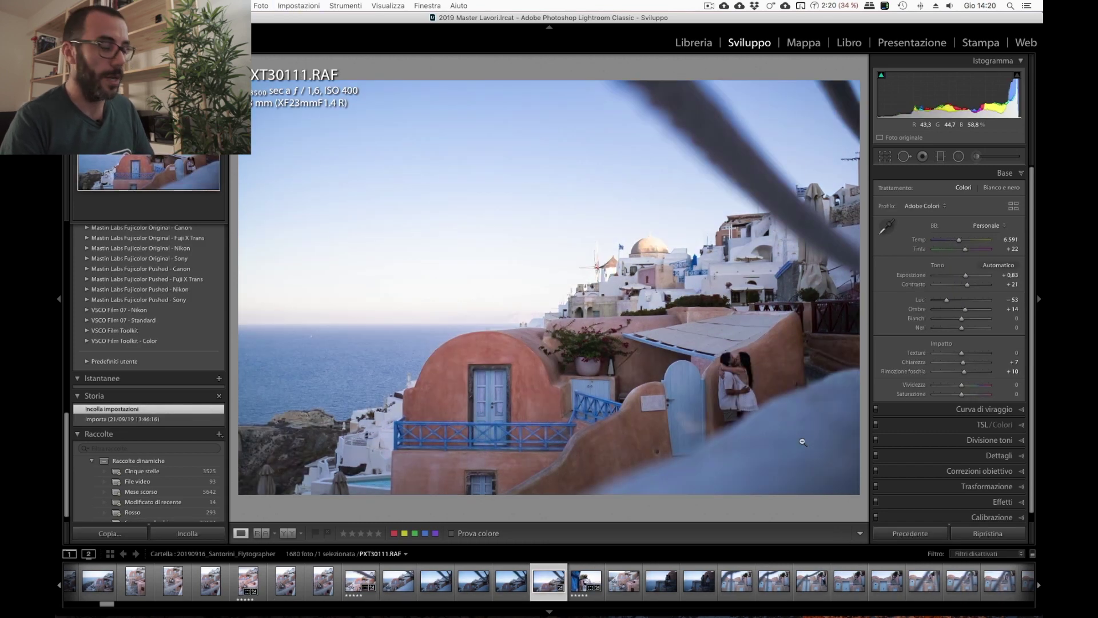
{"action": "key", "text": "equal"}
{"action": "key", "text": "equal"}
{"action": "key", "text": "equal"}
{"action": "key", "text": "equal"}
{"action": "key", "text": "equal"}
{"action": "key", "text": "equal"}
{"action": "key", "text": "equal"}
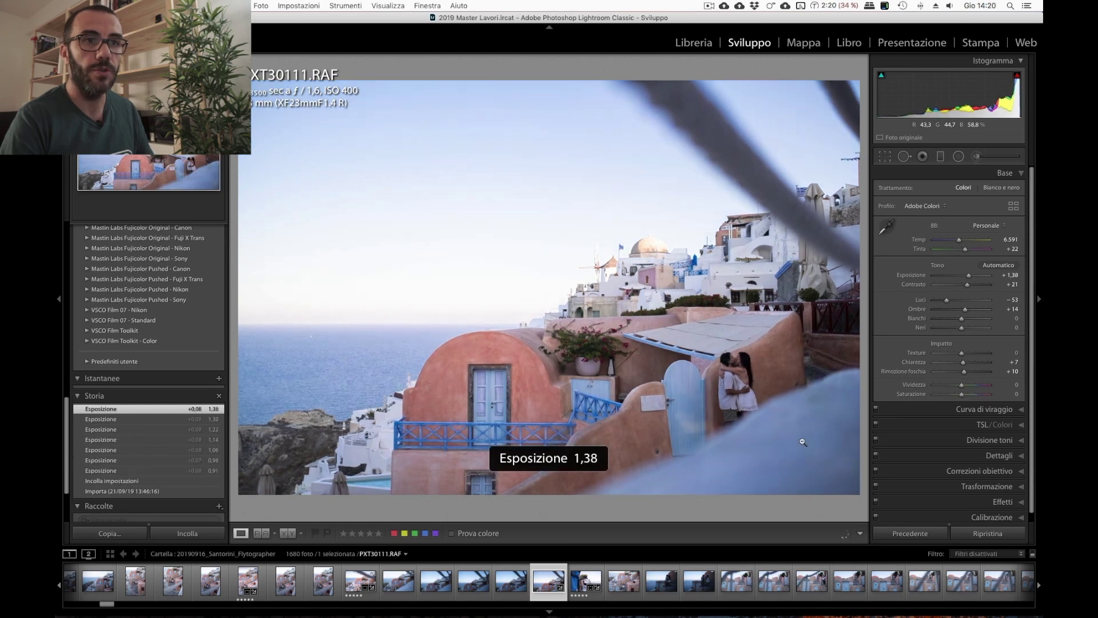
{"action": "key", "text": "equal"}
{"action": "key", "text": "equal"}
{"action": "key", "text": "equal"}
{"action": "key", "text": "equal"}
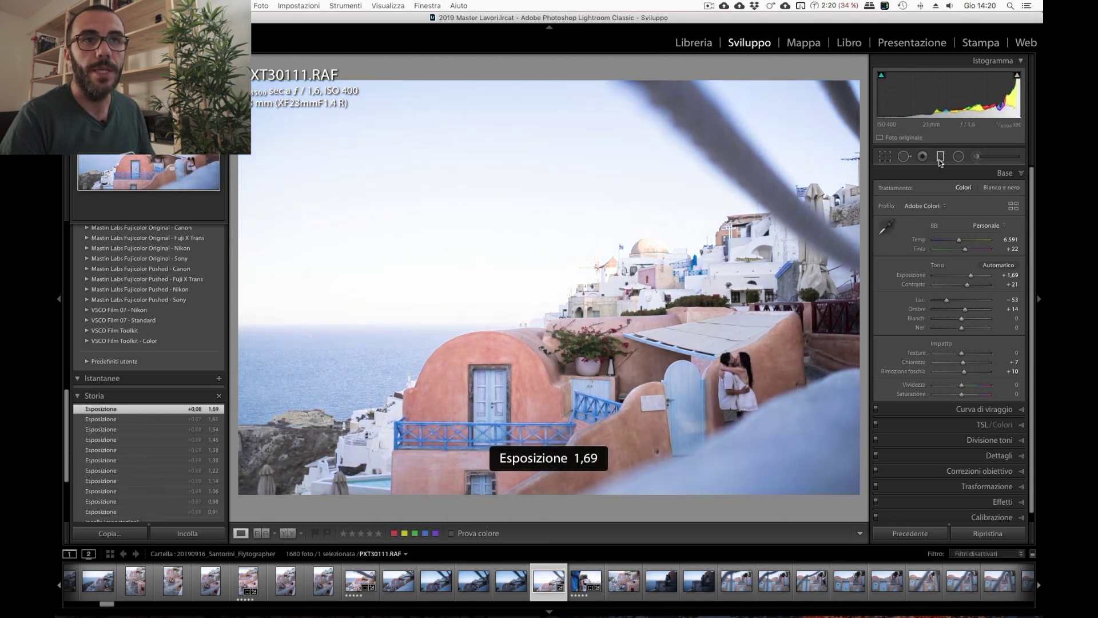
Add a graduated filter darkening PXT30111's upper part (Exposure -0.41, Highlights -45, Dehaze 14) and rate it five stars.
{"action": "left_click", "coordinate": [940, 158]}
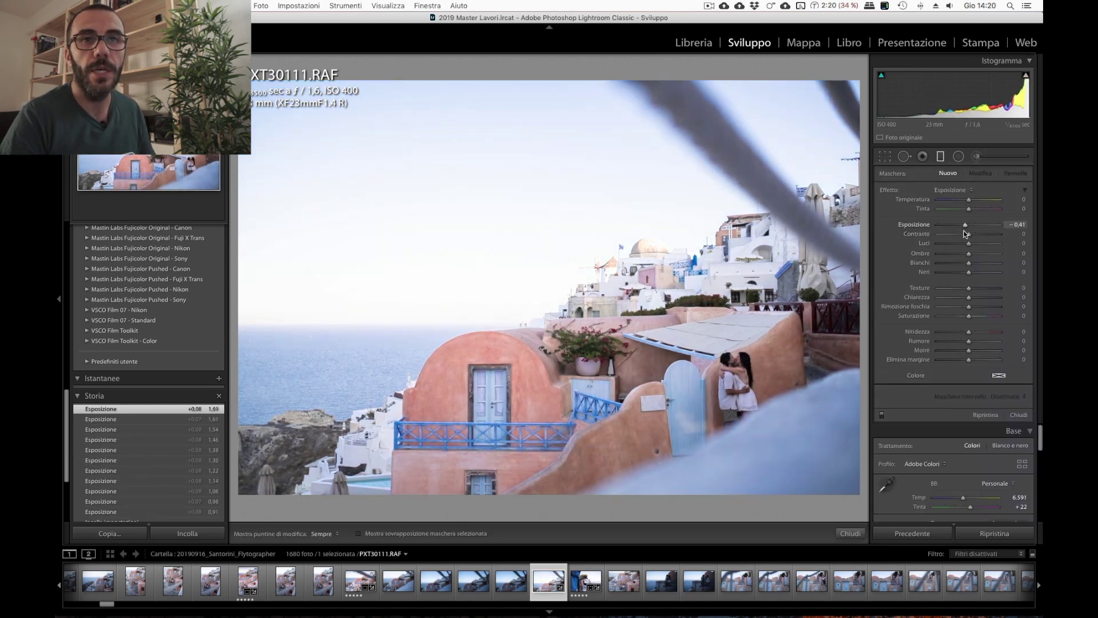
{"action": "left_click_drag", "start_coordinate": [969, 200], "coordinate": [971, 200]}
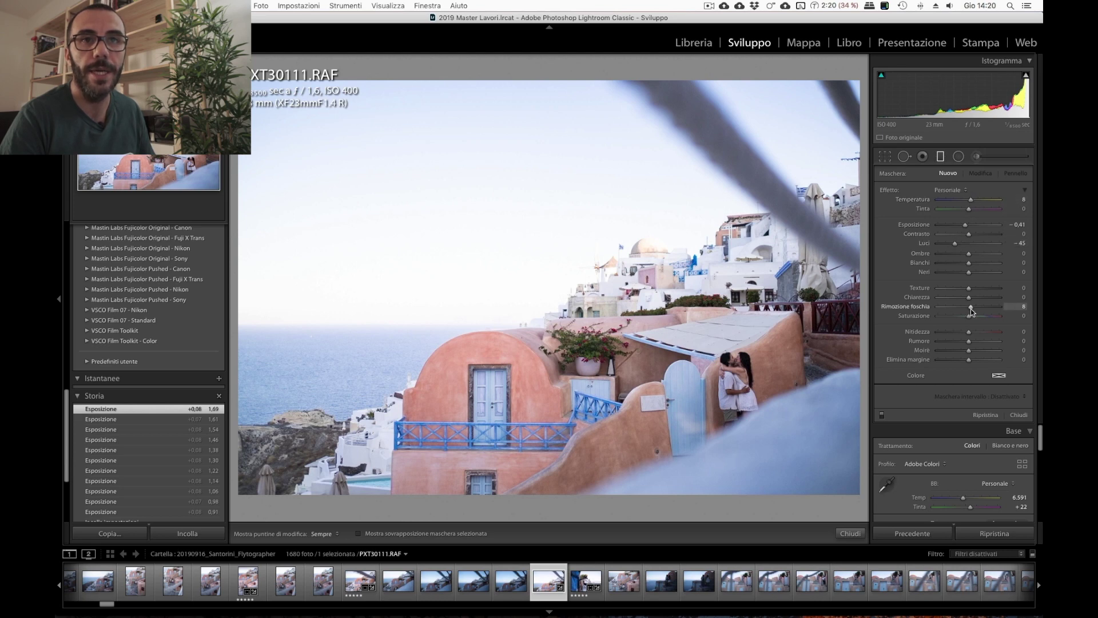
{"action": "left_click_drag", "start_coordinate": [656, 292], "coordinate": [700, 402]}
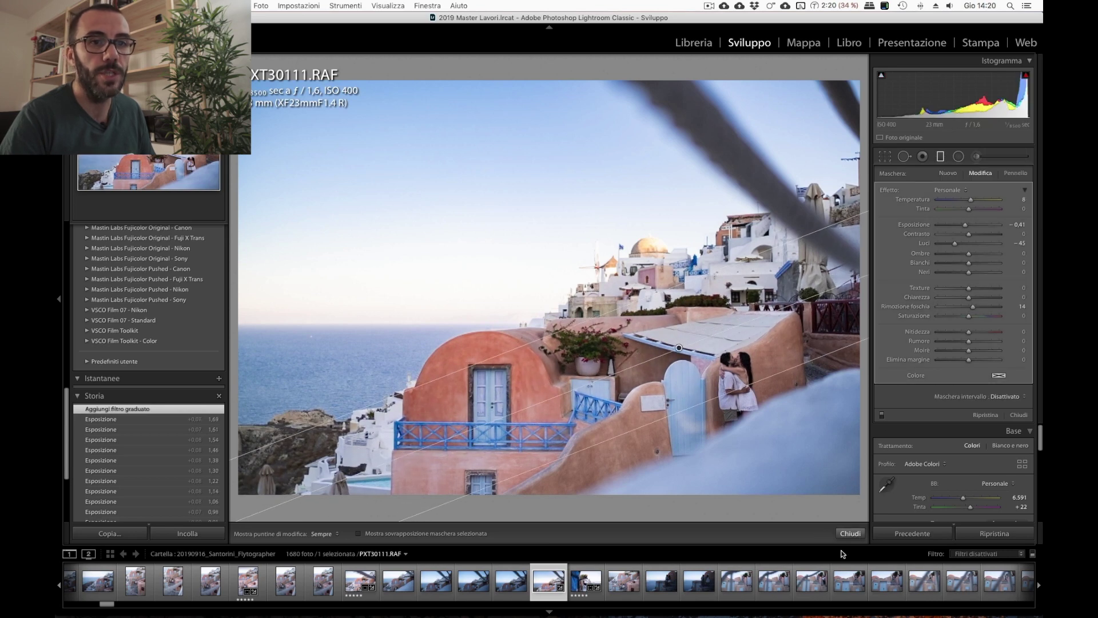
{"action": "left_click", "coordinate": [849, 534]}
{"action": "key", "text": "5"}
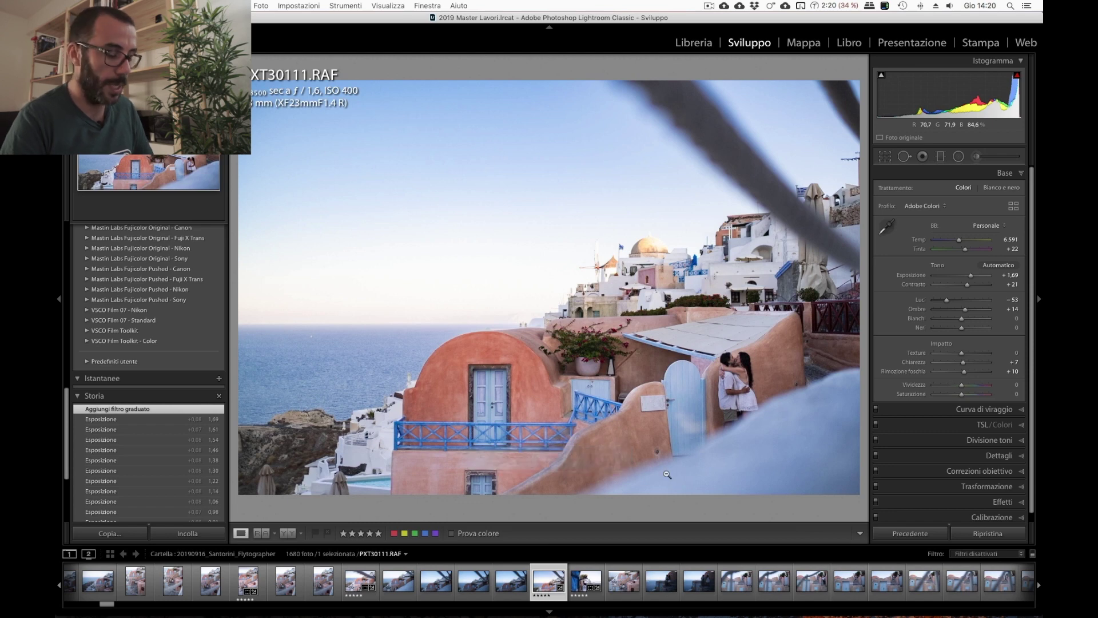
{"action": "key", "text": "Right"}
{"action": "key", "text": "Right"}
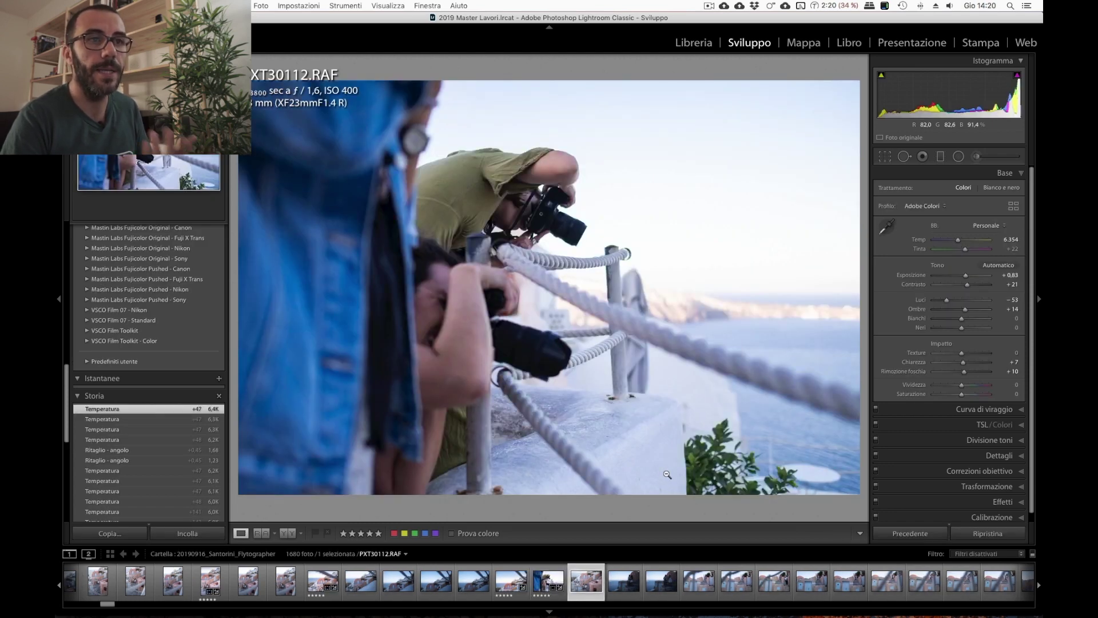
Paste the copied settings (Exposure +0.83, Temp 6,591, Tint +22, Dehaze +10) onto PXT30113.
{"action": "key", "text": "Left"}
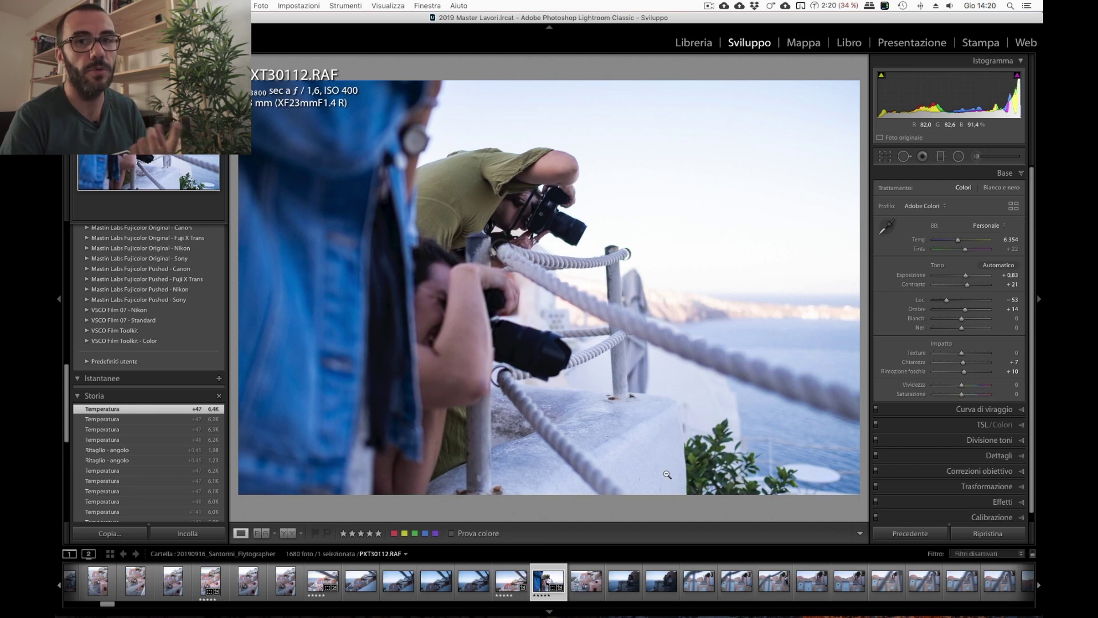
{"action": "key", "text": "Right"}
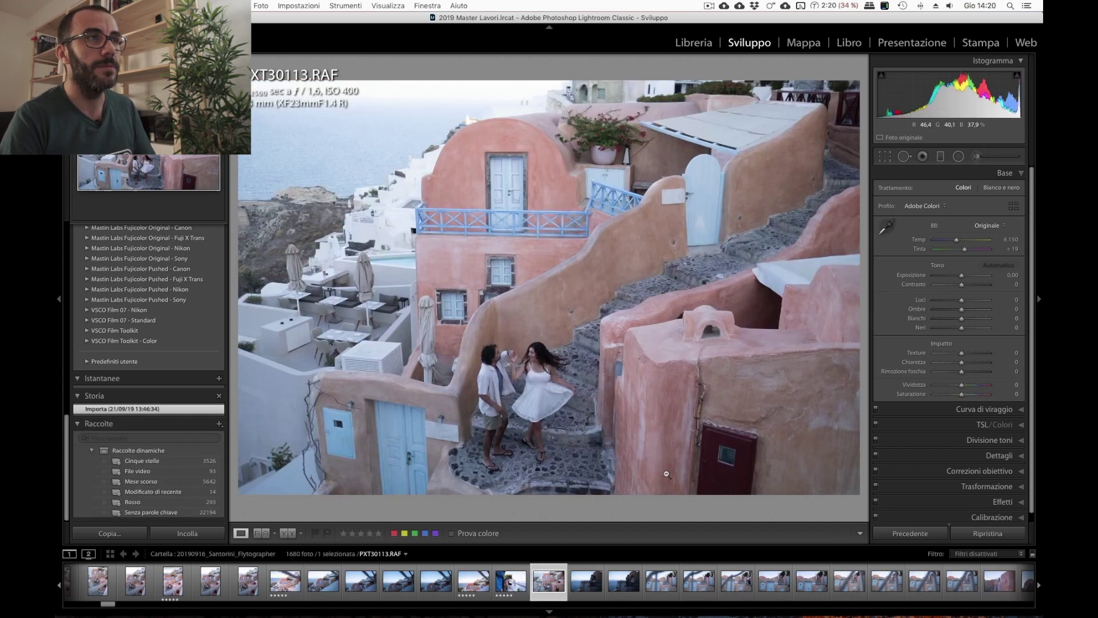
{"action": "key", "text": "Left"}
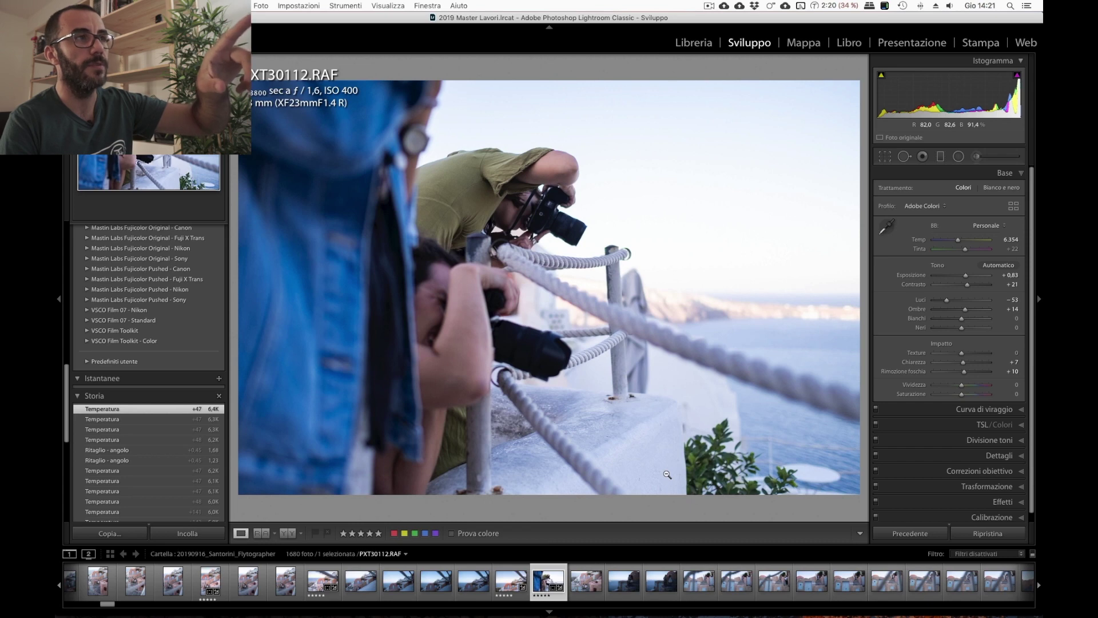
{"action": "key", "text": "Right"}
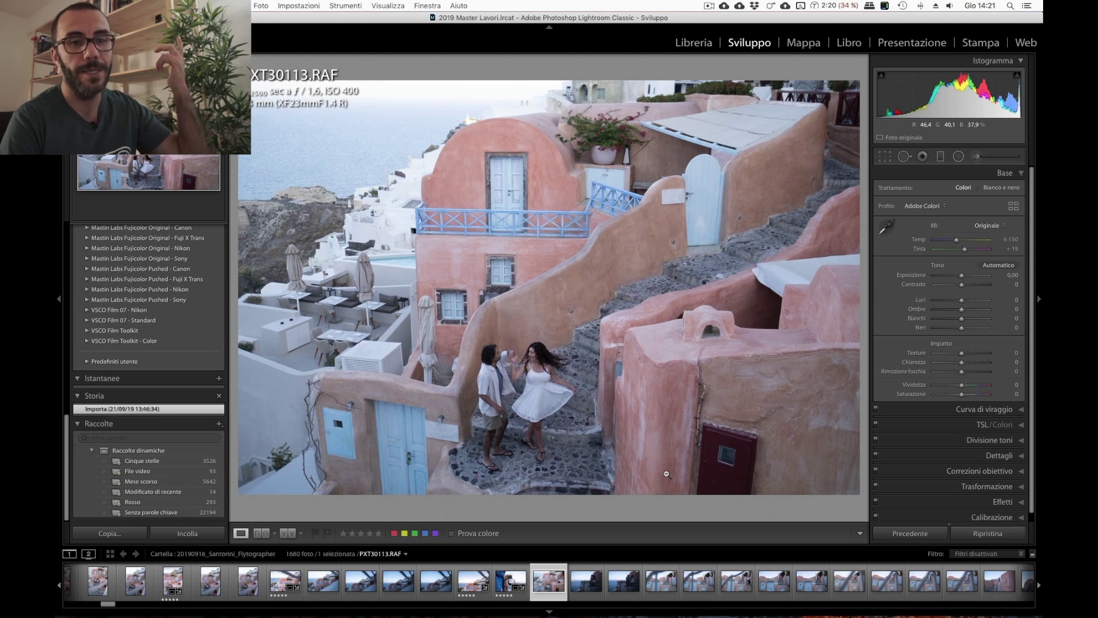
{"action": "key", "text": "super+shift+v"}
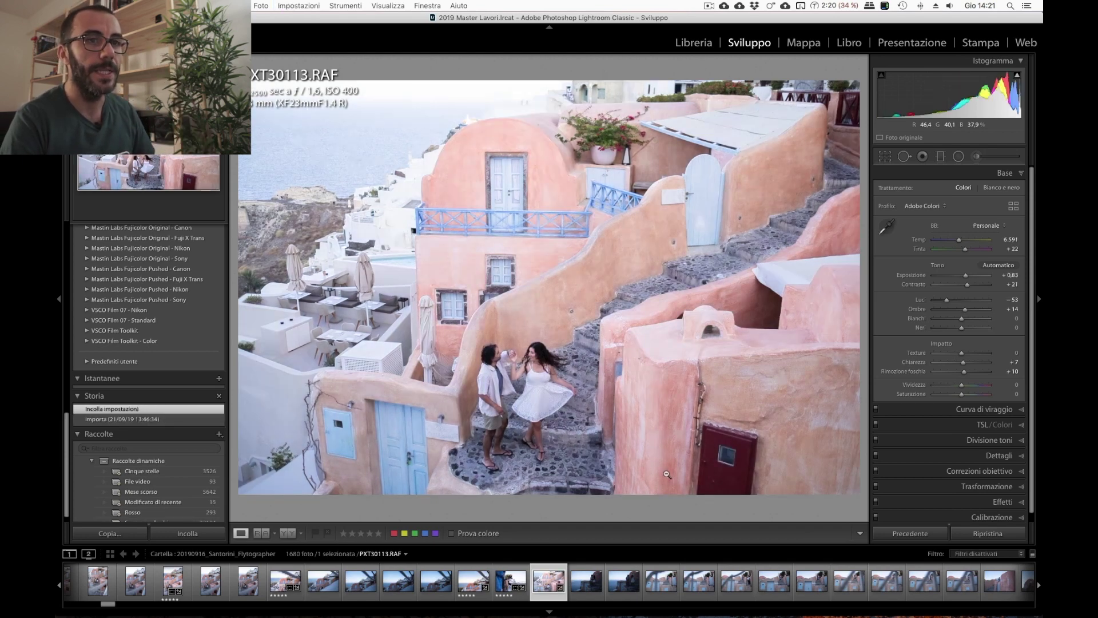
Add a graduated filter over the upper buildings, raise exposure to +0.91 and rate five stars.
{"action": "left_click", "coordinate": [941, 157]}
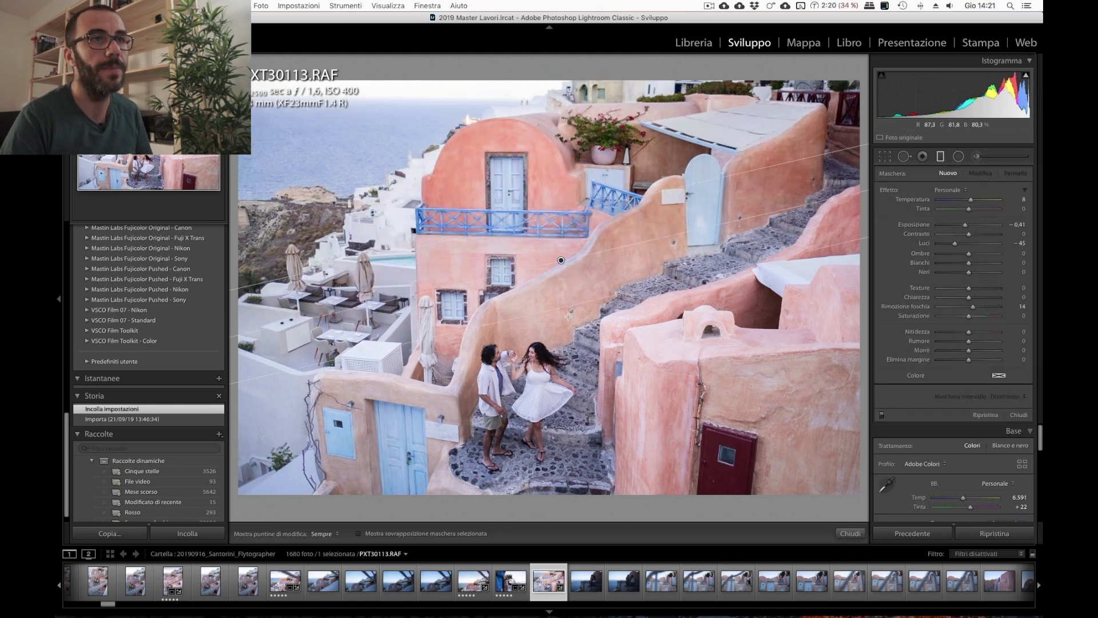
{"action": "left_click_drag", "start_coordinate": [551, 217], "coordinate": [572, 394]}
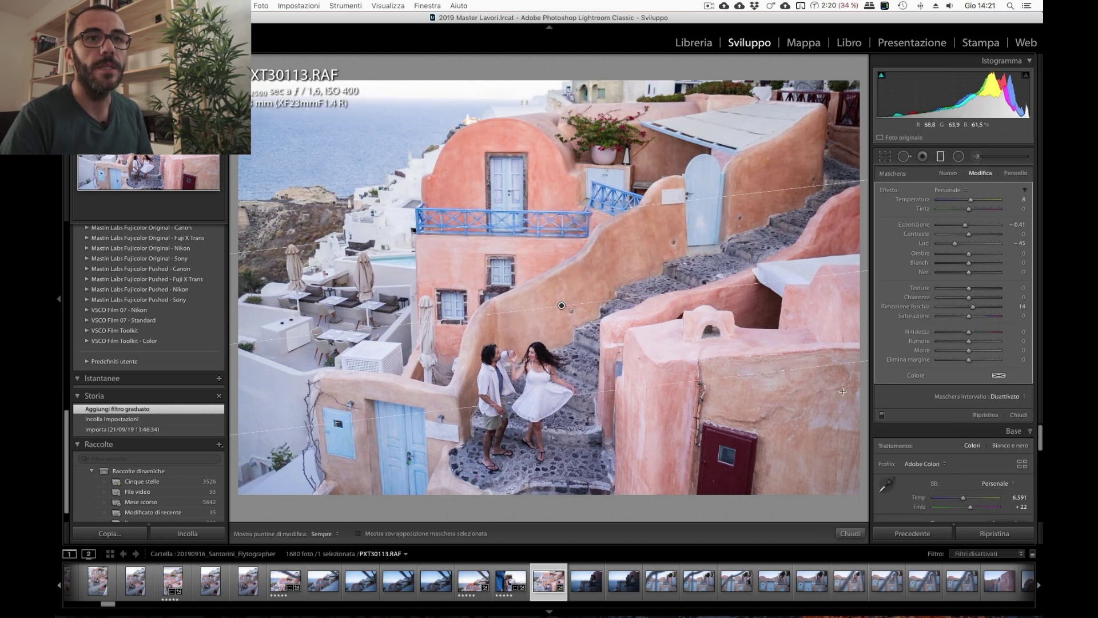
{"action": "left_click", "coordinate": [847, 534]}
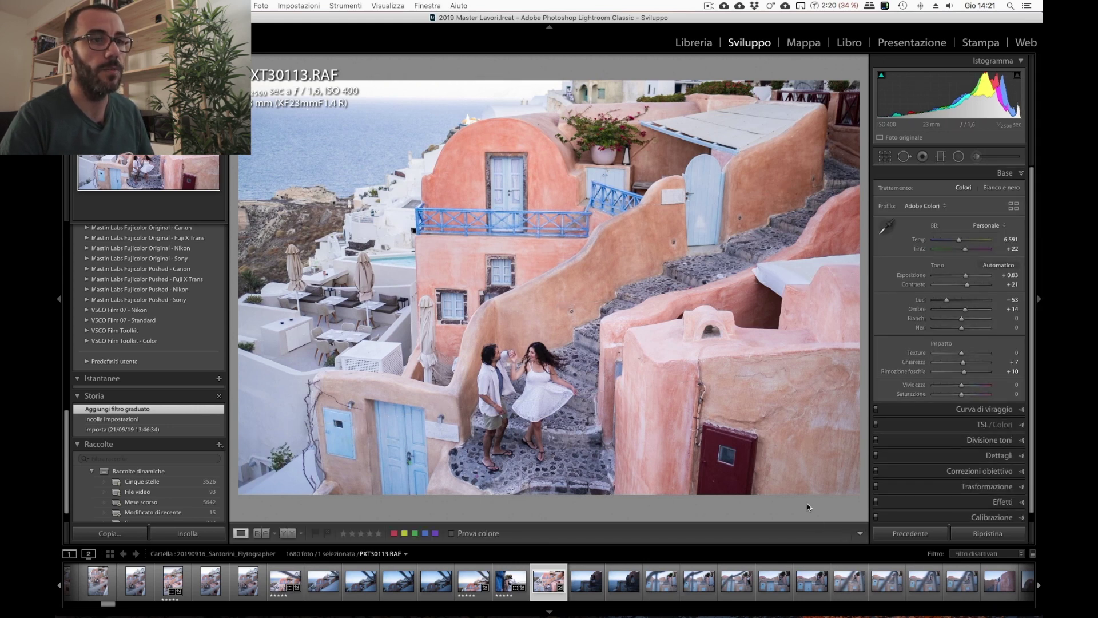
{"action": "key", "text": "plus"}
{"action": "key", "text": "5"}
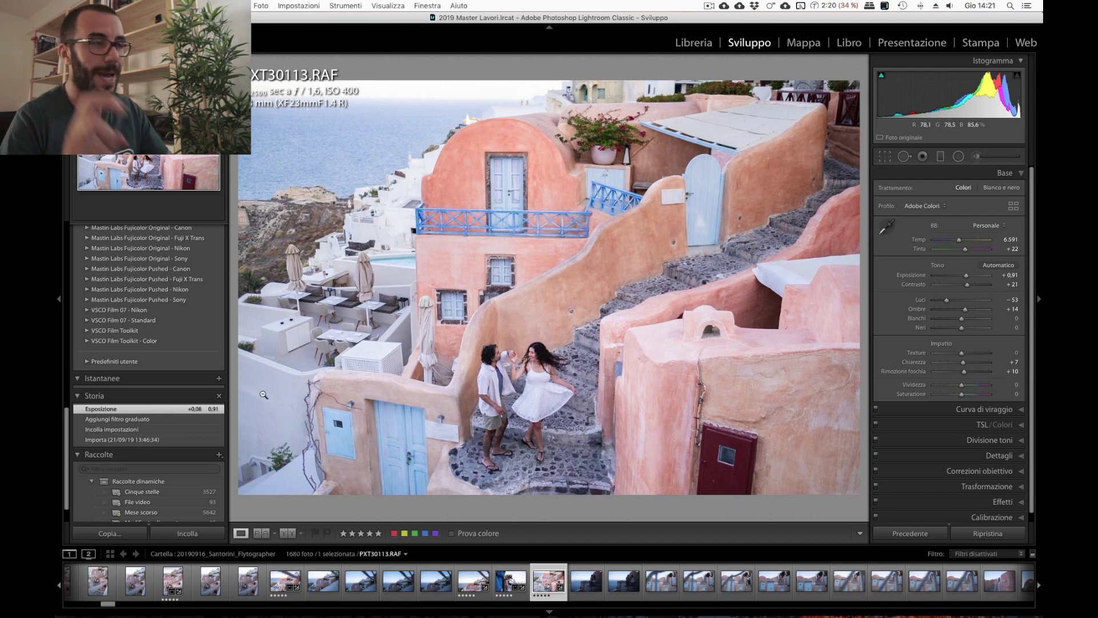
Browse the Library grid and reopen PXT30113 in the Develop module.
{"action": "key", "text": "g"}
{"action": "scroll", "coordinate": [187, 297], "scroll_direction": "up", "scroll_amount": 5}
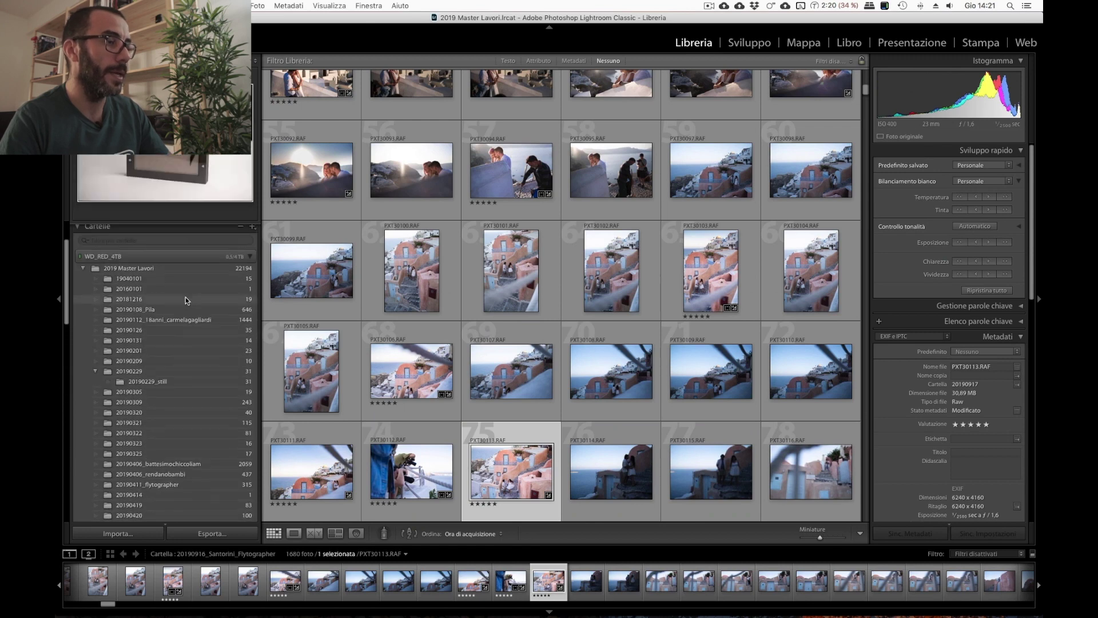
{"action": "scroll", "coordinate": [191, 289], "scroll_direction": "up", "scroll_amount": 5}
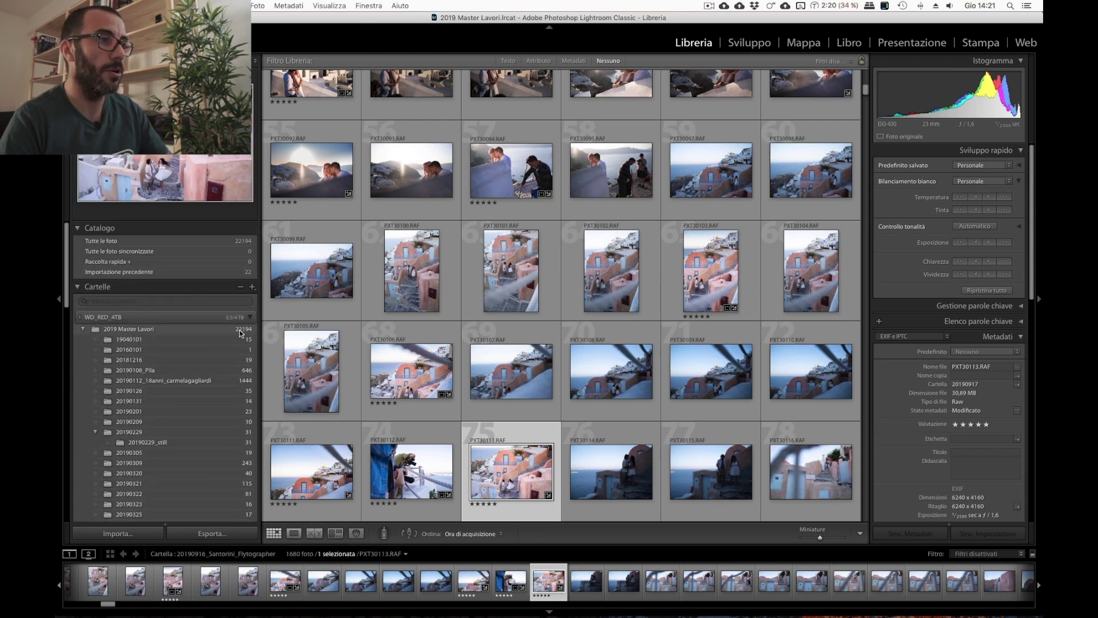
{"action": "mouse_move", "coordinate": [512, 372]}
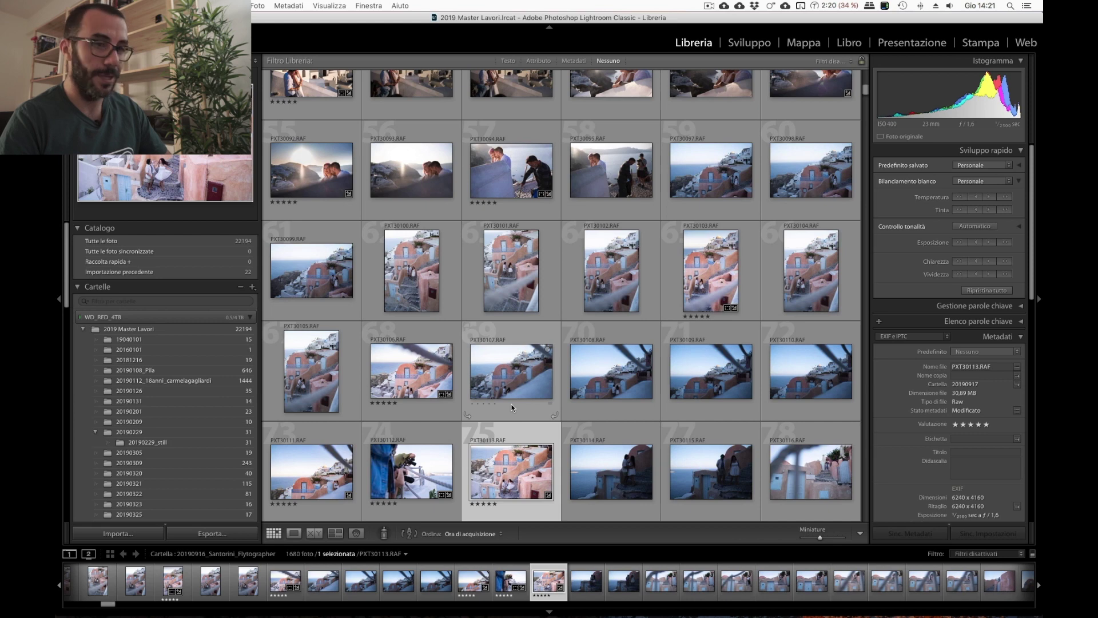
{"action": "key", "text": "d"}
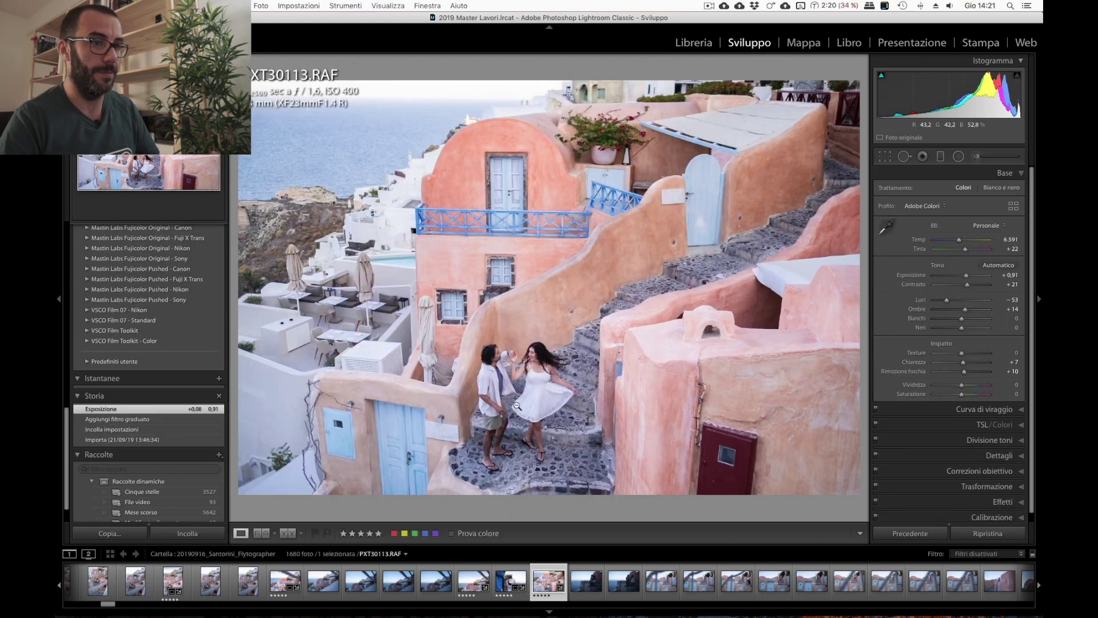
Browse ahead to PXT30120, paste the copied develop settings and rate it five stars.
{"action": "key", "text": "Right"}
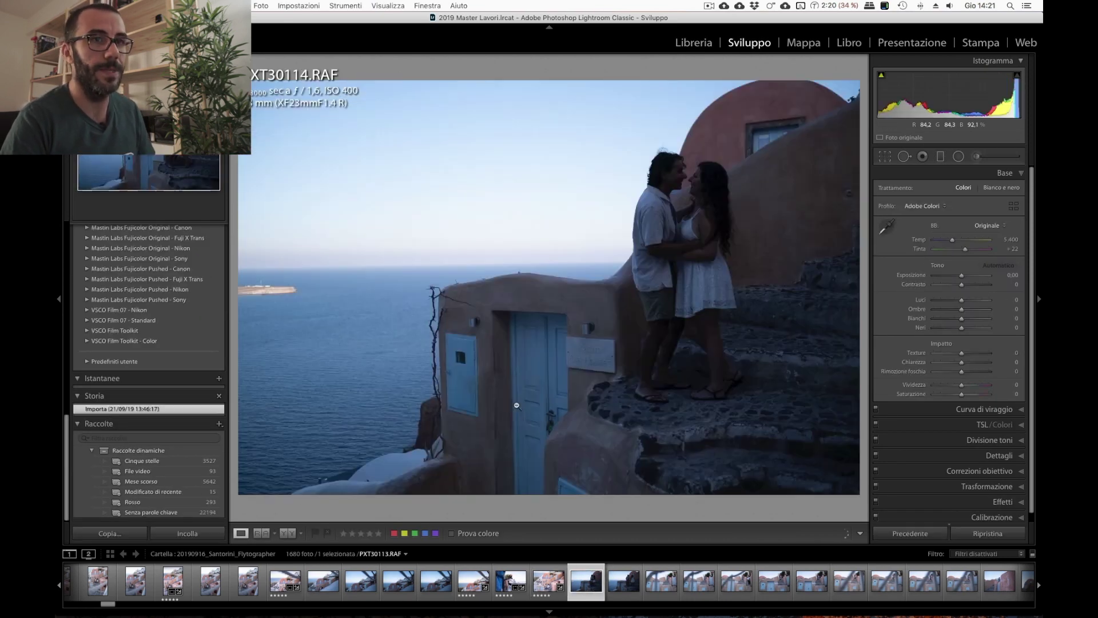
{"action": "key", "text": "Right"}
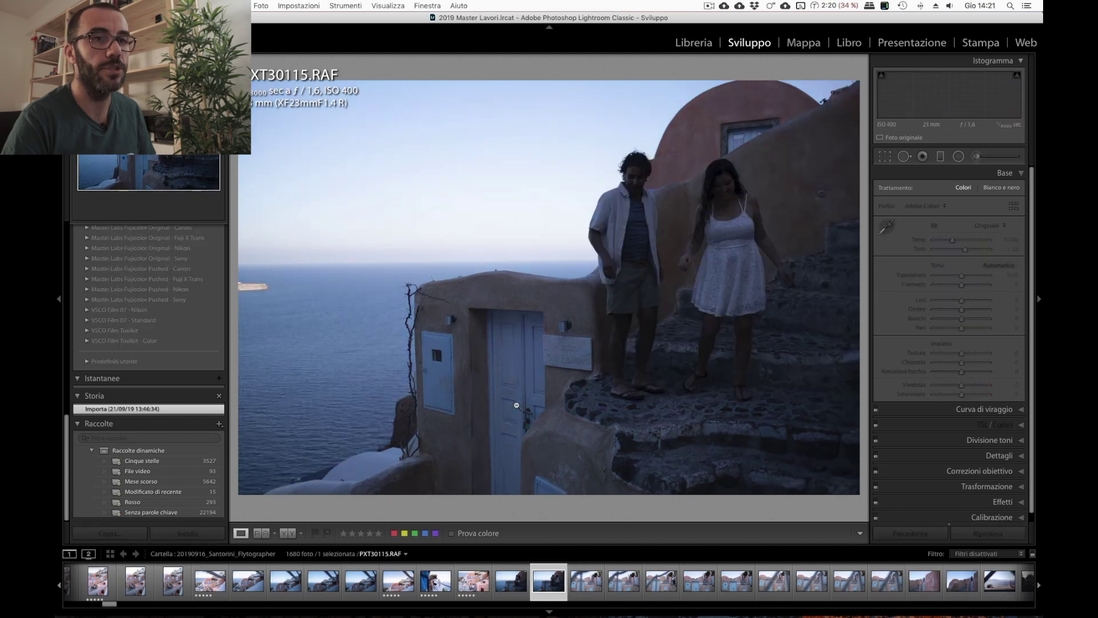
{"action": "key", "text": "Left"}
{"action": "key", "text": "Left"}
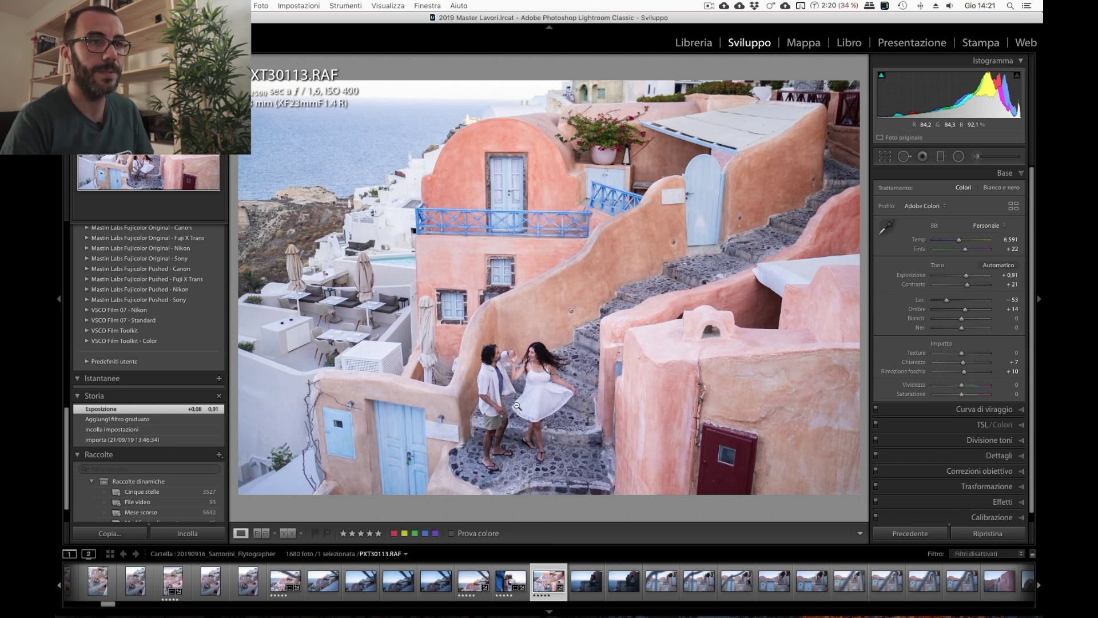
{"action": "key", "text": "Right"}
{"action": "key", "text": "Right"}
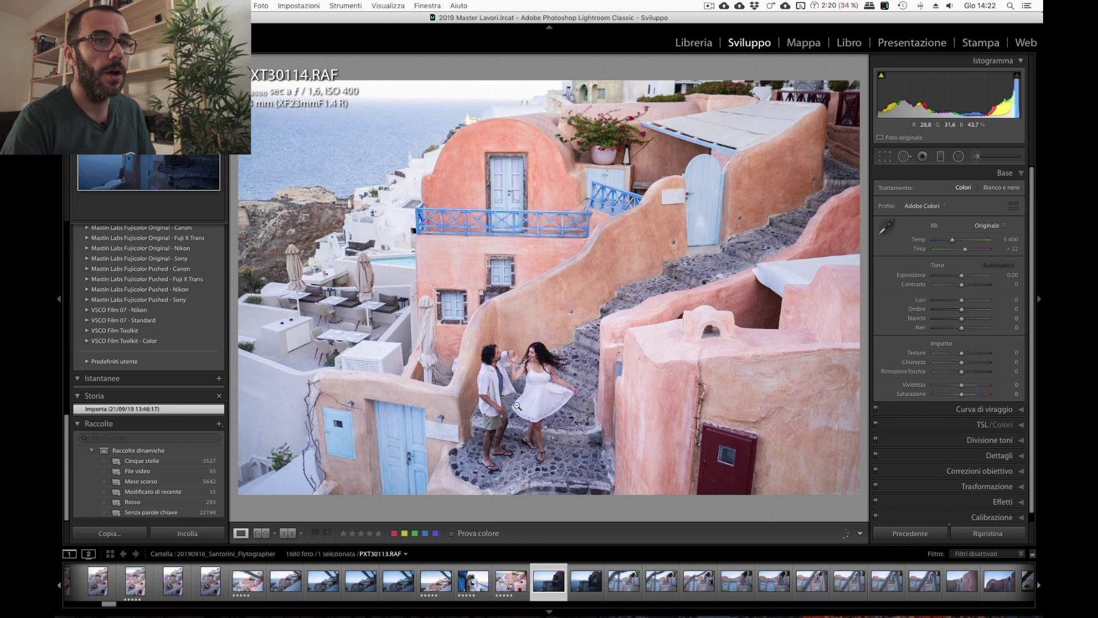
{"action": "key", "text": "Right"}
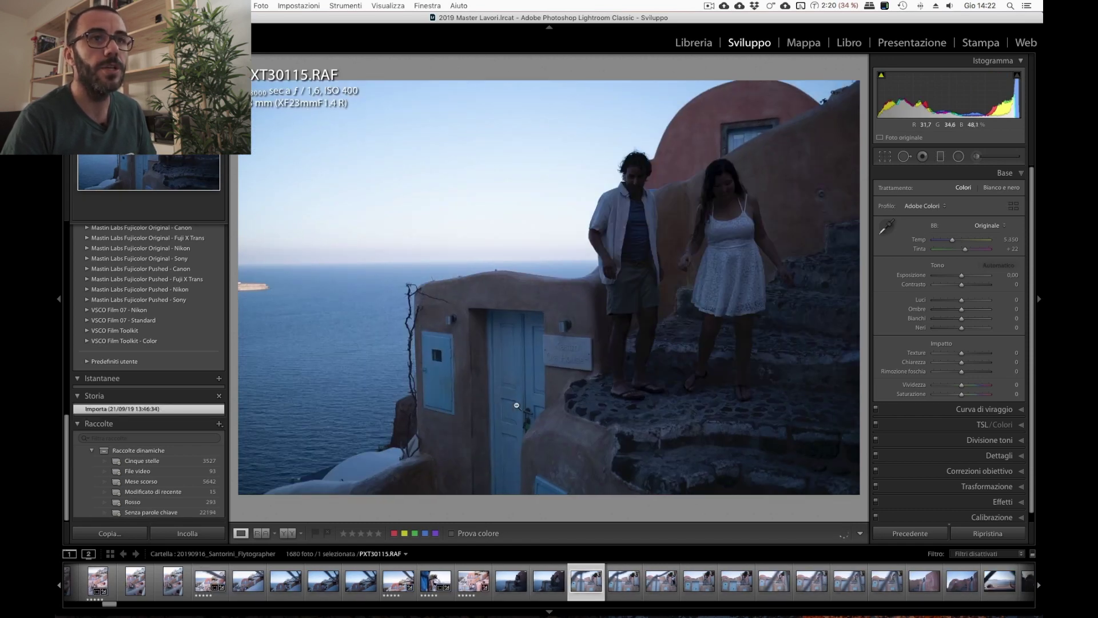
{"action": "key", "text": "Right"}
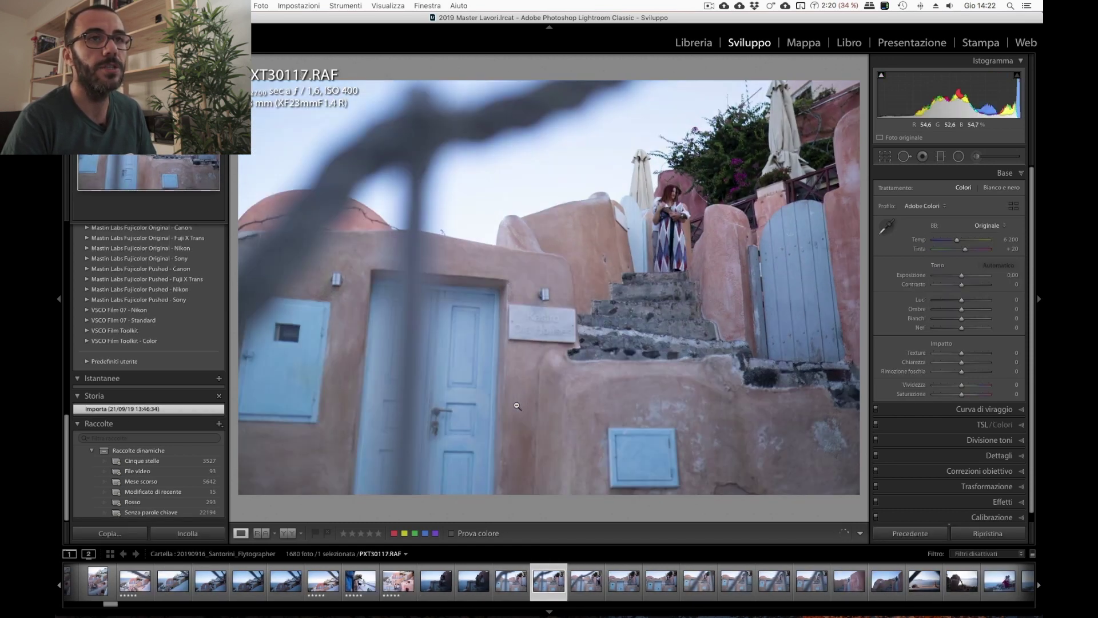
{"action": "key", "text": "Right"}
{"action": "key", "text": "Left"}
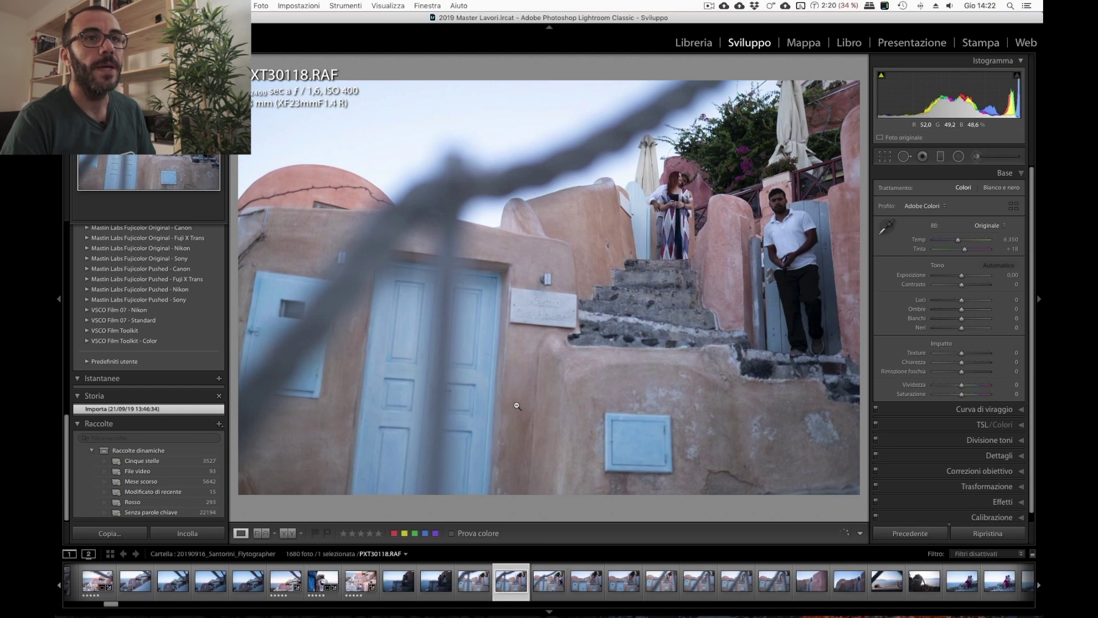
{"action": "key", "text": "Right"}
{"action": "key", "text": "Right"}
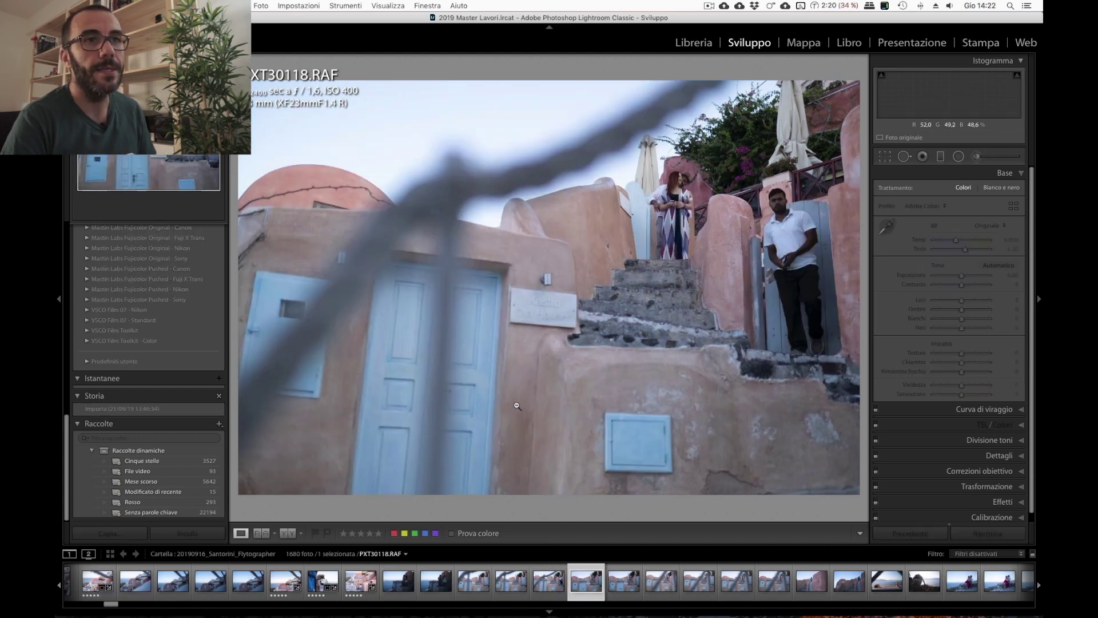
{"action": "key", "text": "Right"}
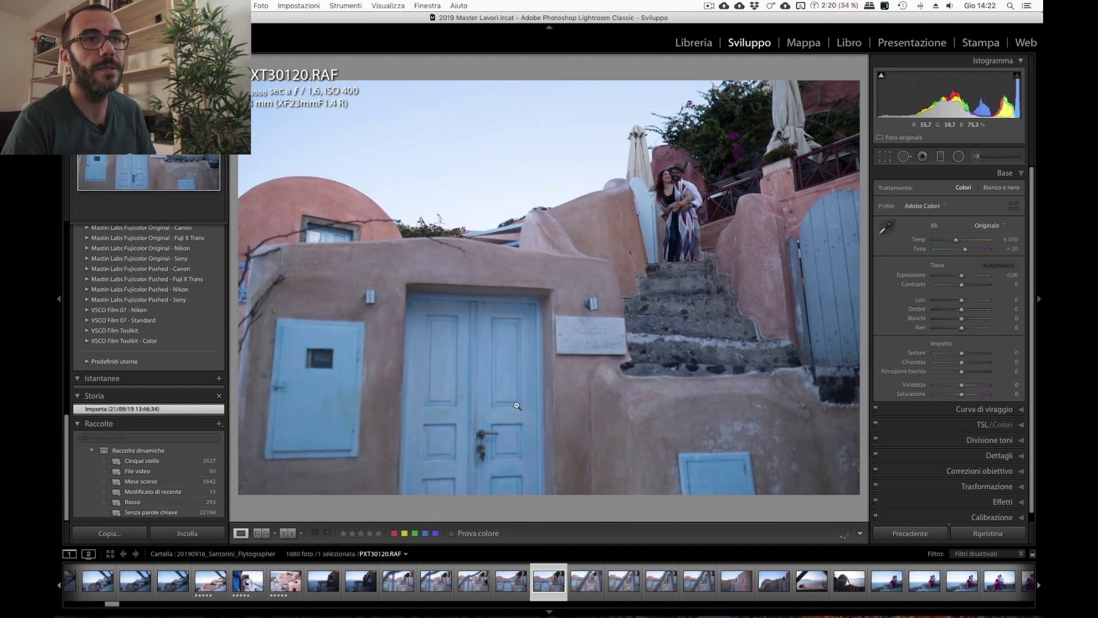
{"action": "key", "text": "ctrl+shift+v"}
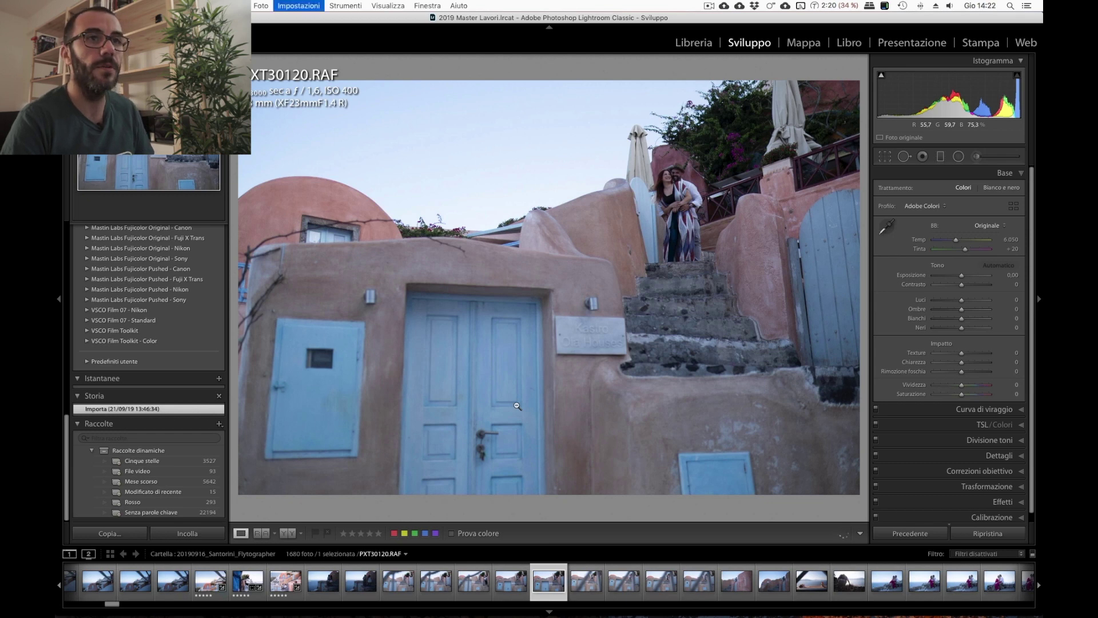
{"action": "key", "text": "5"}
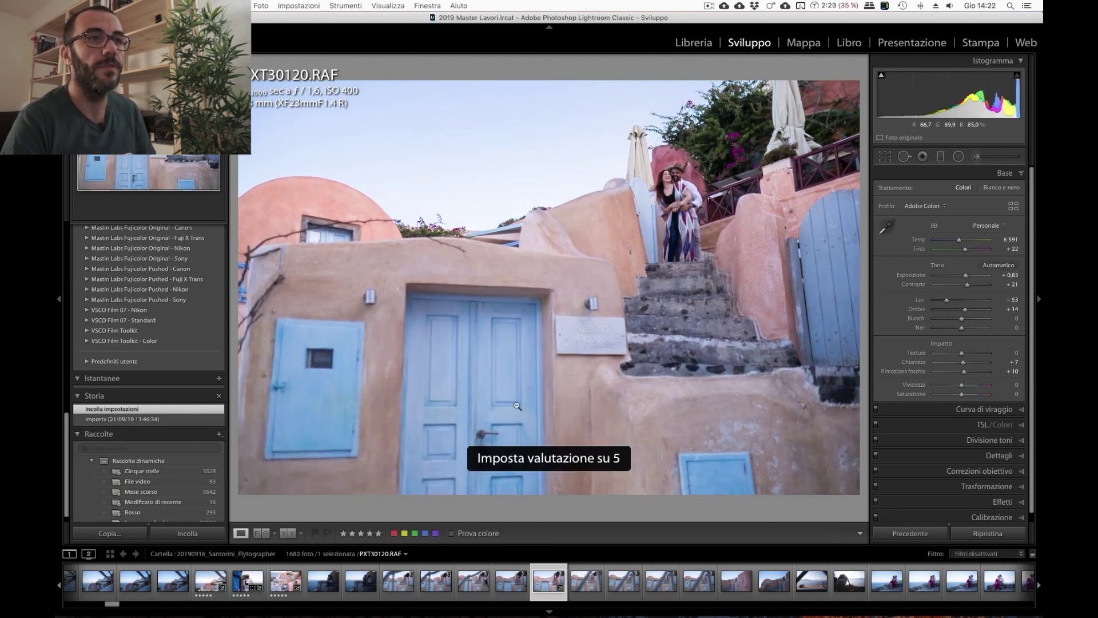
Straighten PXT30120 to 0.331° and raise its exposure to +0.98.
{"action": "key", "text": "ctrl+shift+r"}
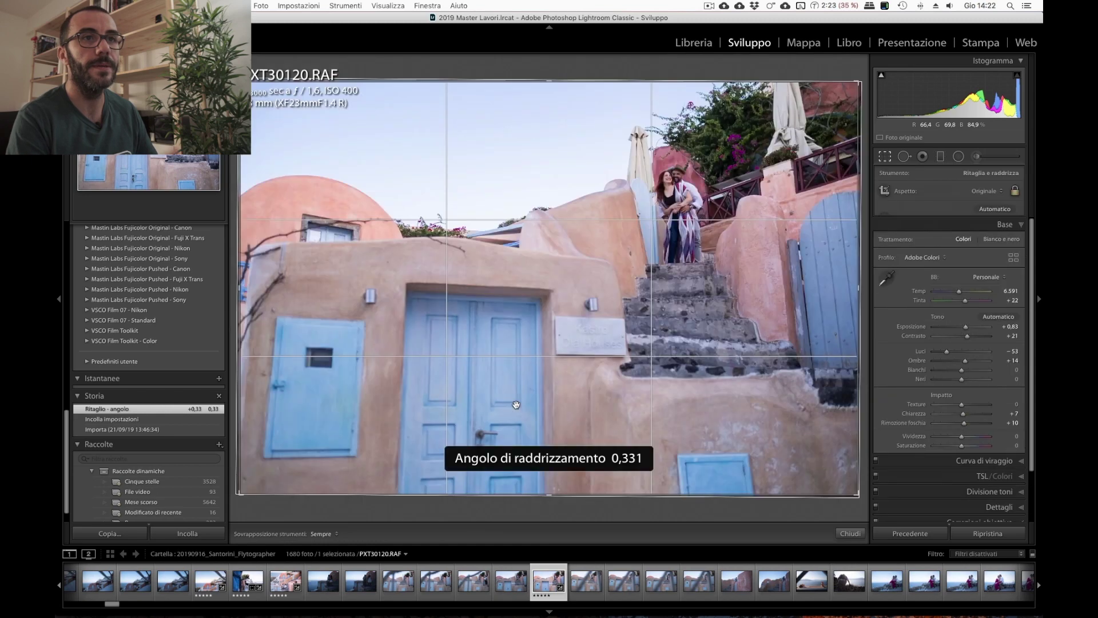
{"action": "key", "text": "equal"}
{"action": "key", "text": "equal"}
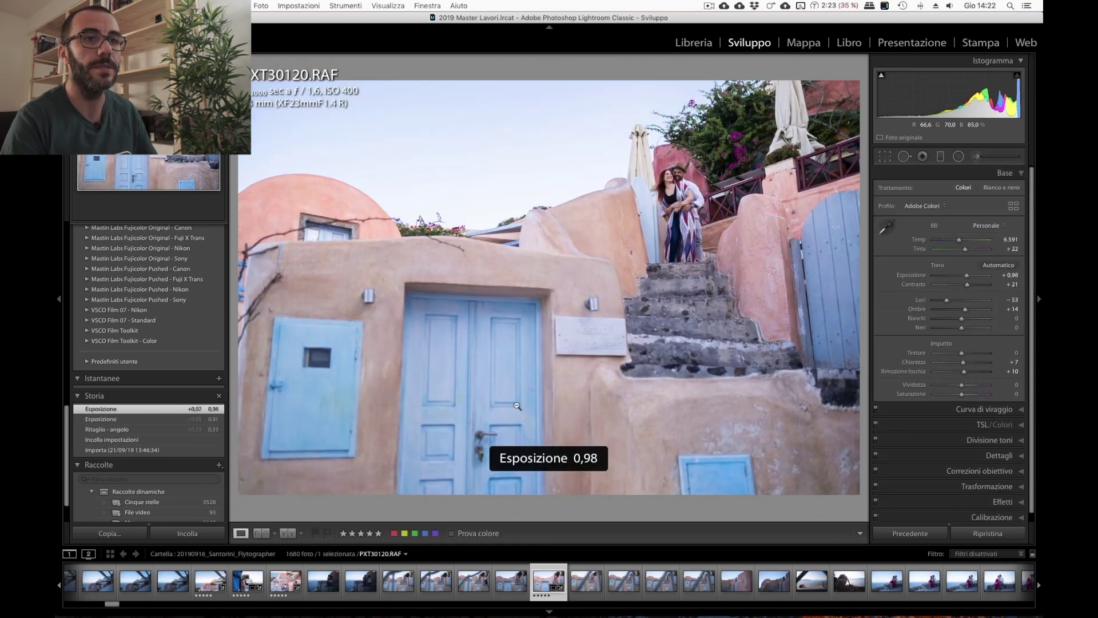
{"action": "key", "text": "Left"}
{"action": "key", "text": "Left"}
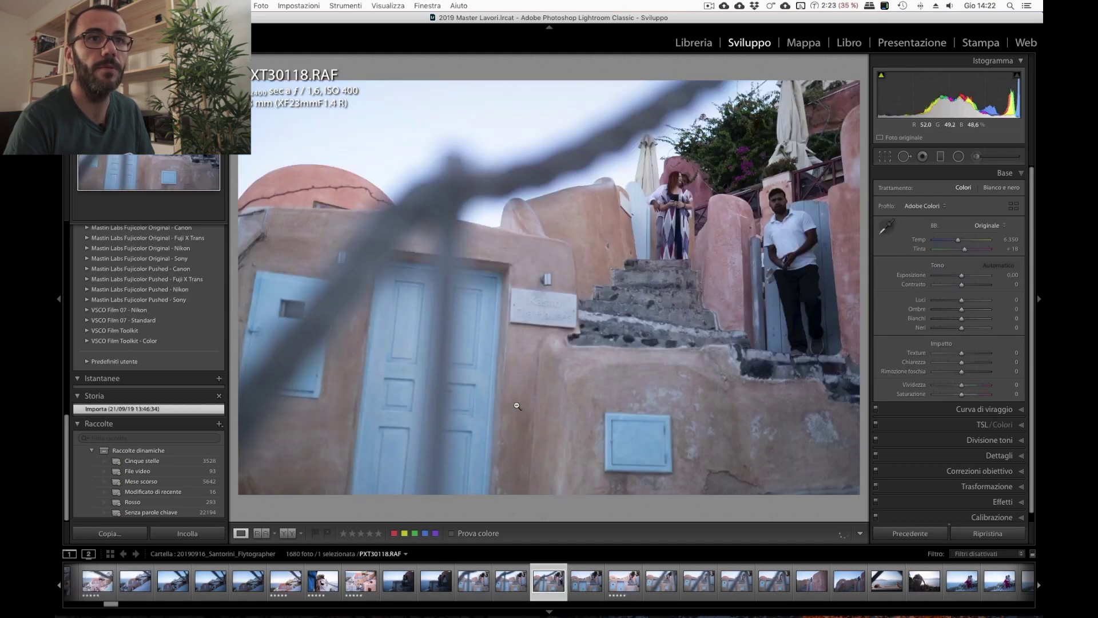
Paste settings onto PXT30118, straighten it to -1.016°, keep its white balance, and rate five stars.
{"action": "key", "text": "super+shift+v"}
{"action": "key", "text": "r"}
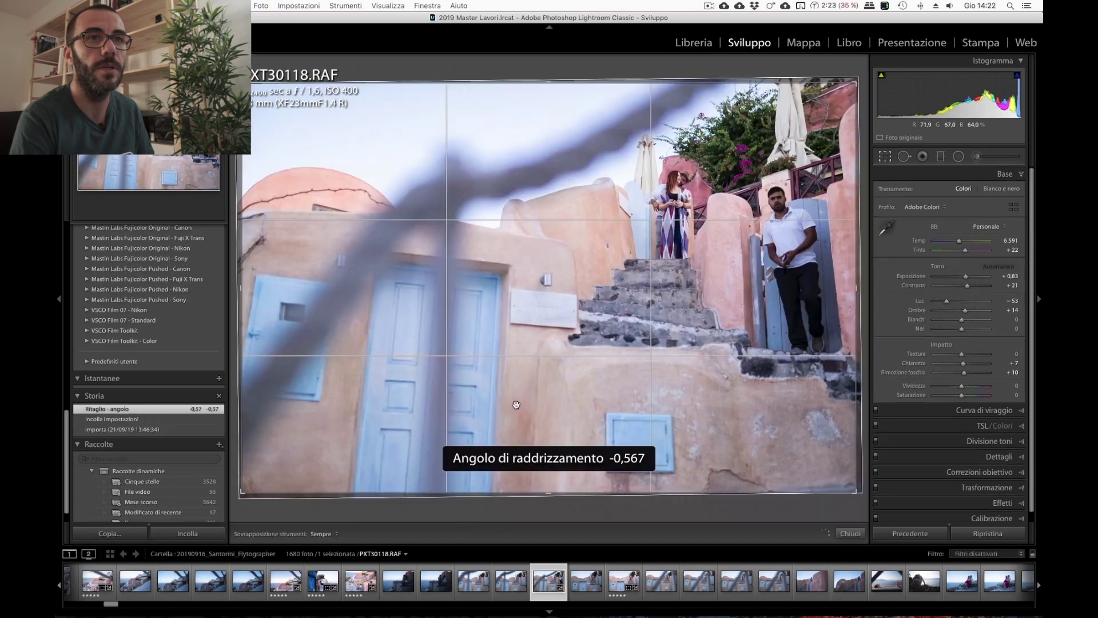
{"action": "left_click_drag", "start_coordinate": [516, 404], "coordinate": [517, 405]}
{"action": "key", "text": "r"}
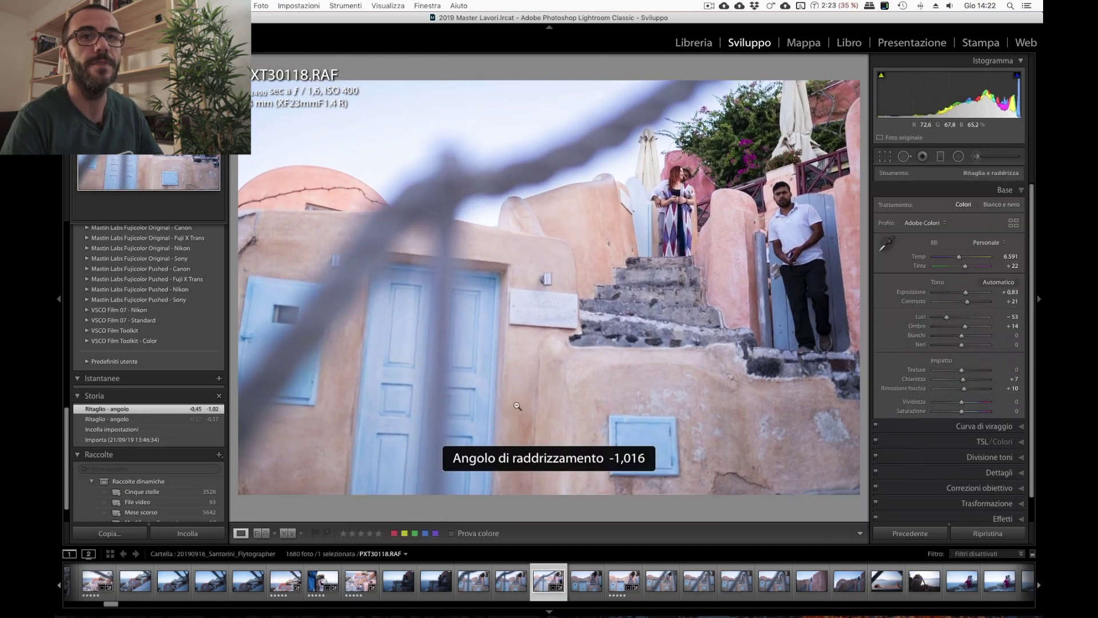
{"action": "key", "text": "shift+super+u"}
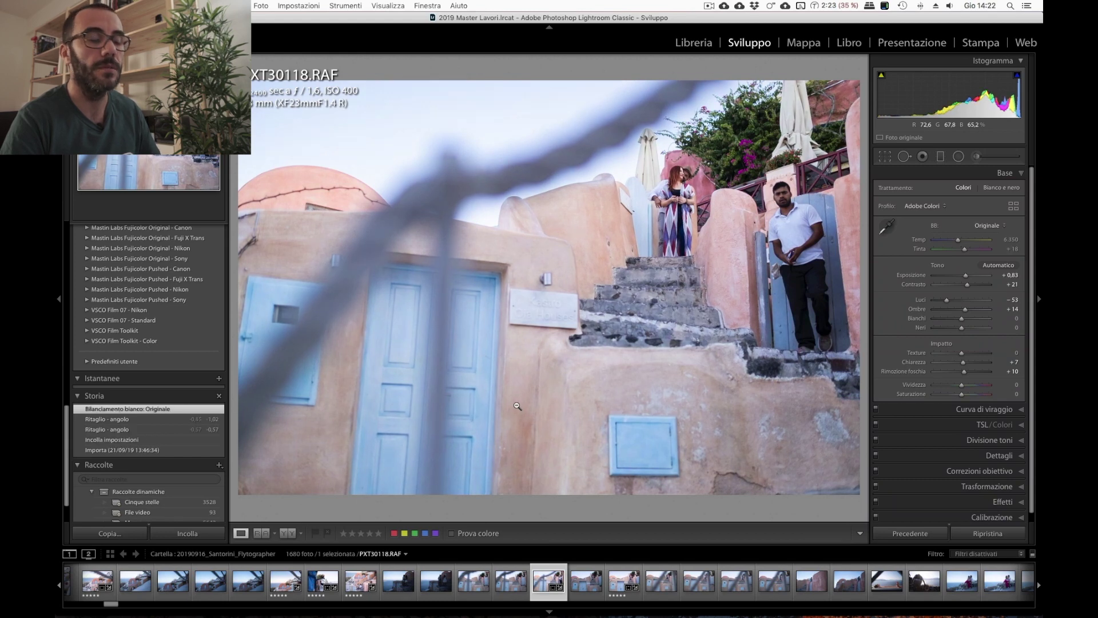
{"action": "key", "text": "super+z"}
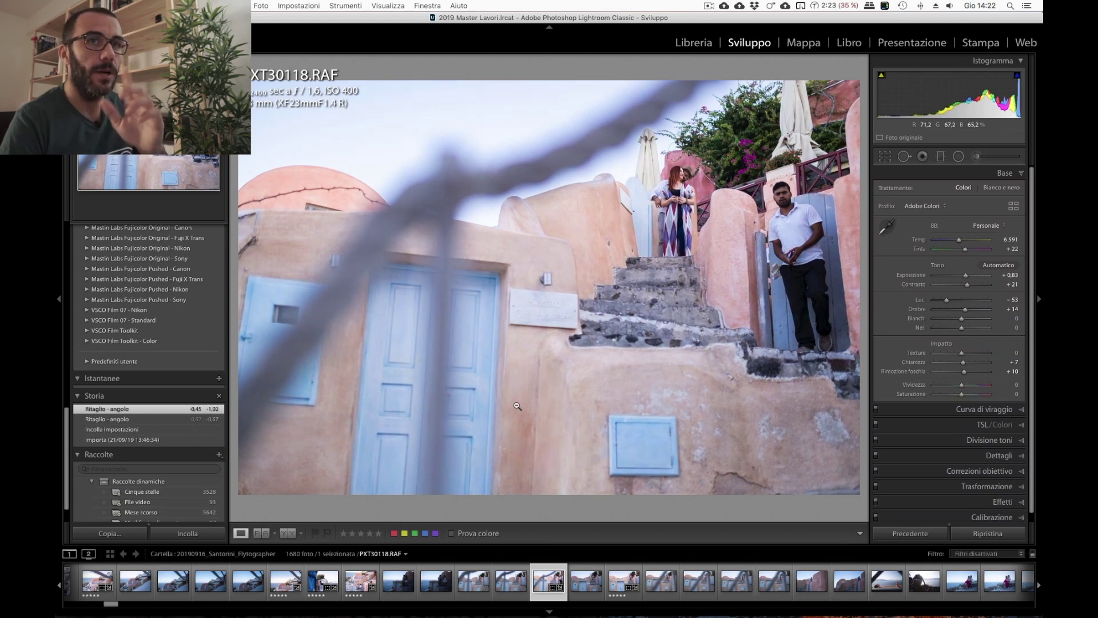
{"action": "key", "text": "Right"}
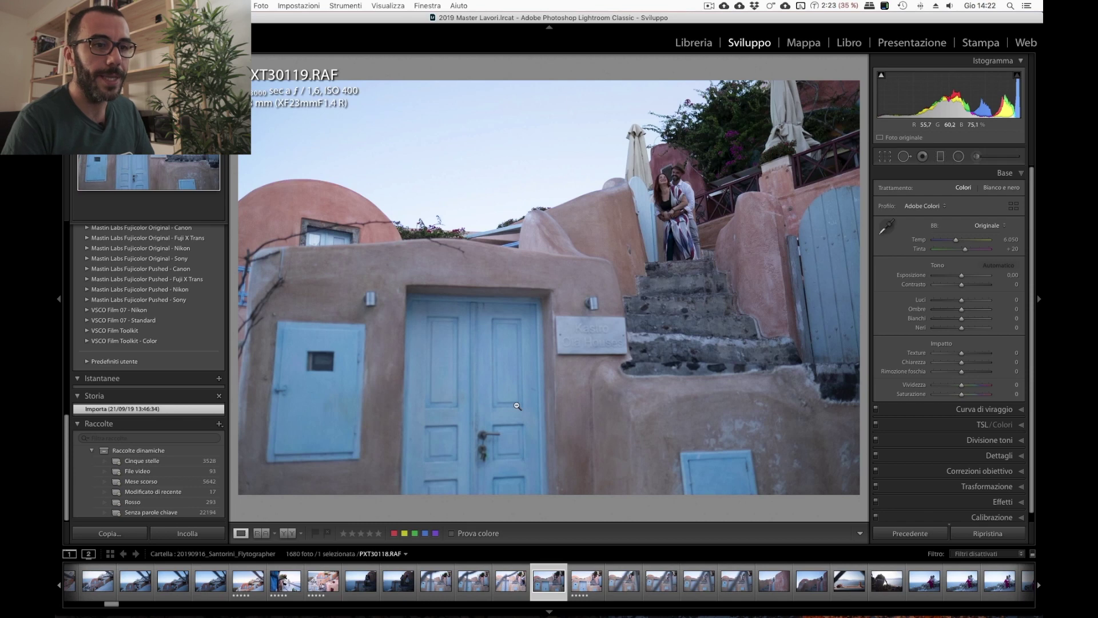
{"action": "key", "text": "Left"}
{"action": "key", "text": "5"}
Paste settings onto PXT30124 and straighten it to 0.331°, keeping Temp at 6,591.
{"action": "key", "text": "Right"}
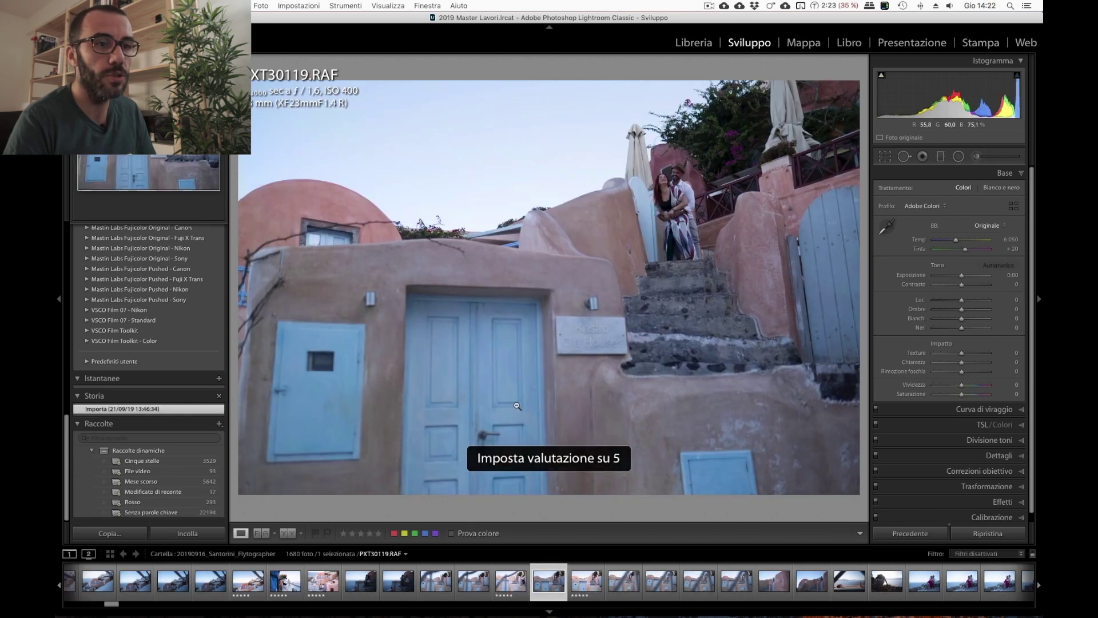
{"action": "key", "text": "Right"}
{"action": "key", "text": "Right"}
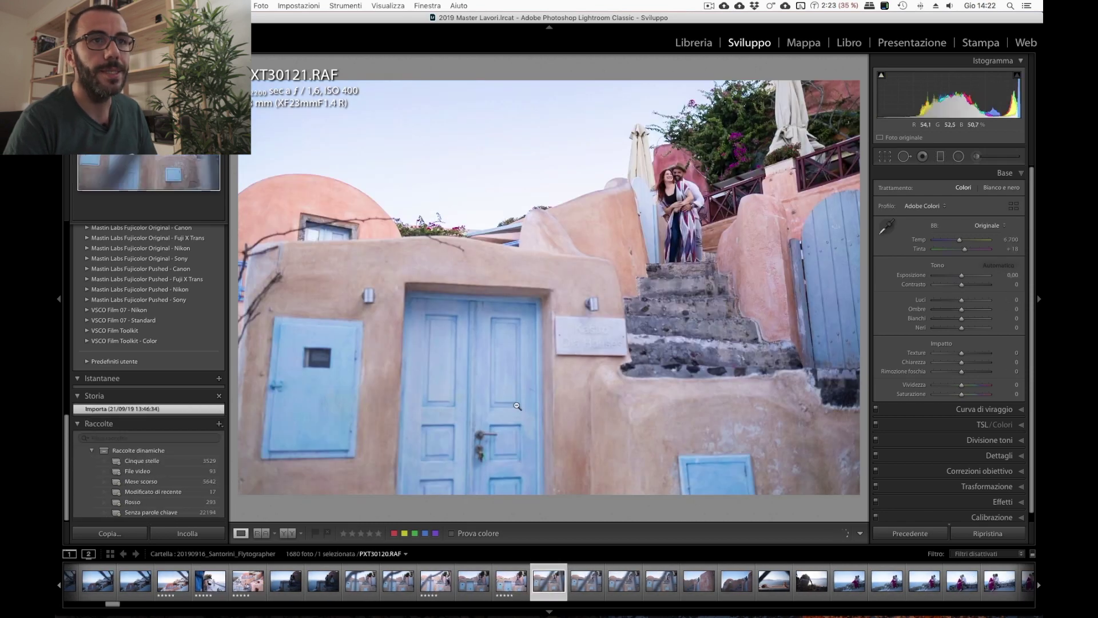
{"action": "key", "text": "Left"}
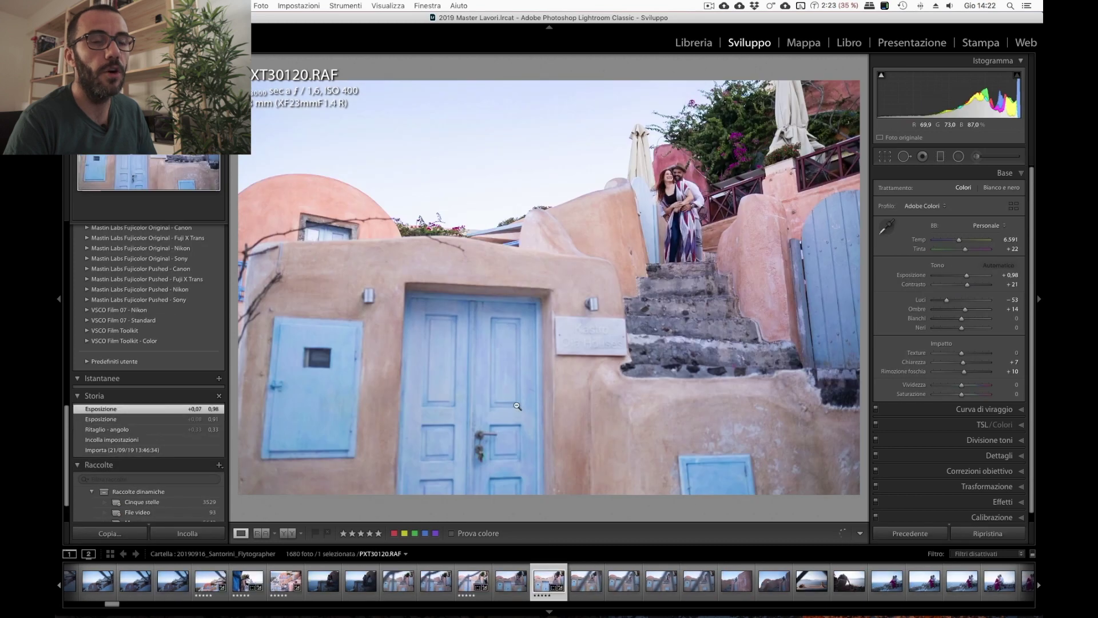
{"action": "key", "text": "Right"}
{"action": "key", "text": "Right"}
{"action": "key", "text": "Right"}
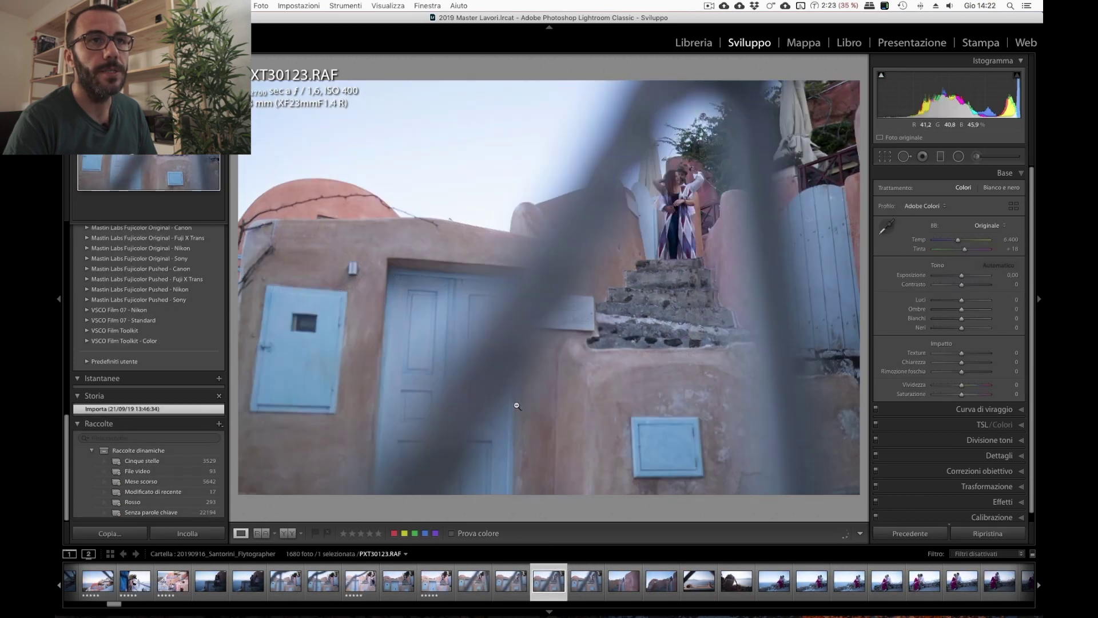
{"action": "key", "text": "Right"}
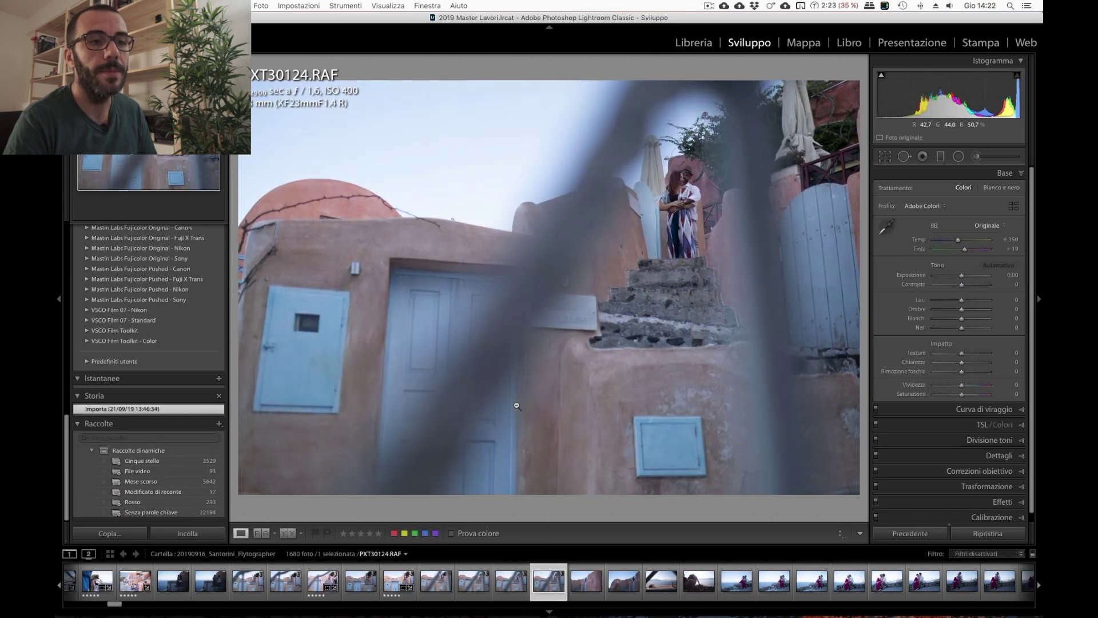
{"action": "key", "text": "super+shift+v"}
{"action": "key", "text": "r"}
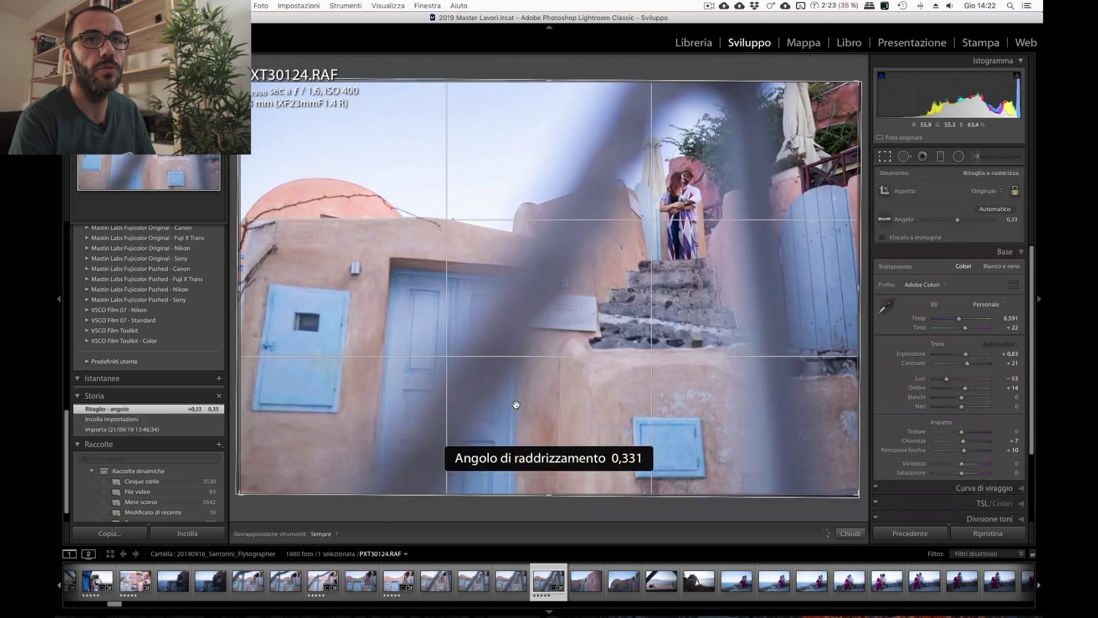
{"action": "key", "text": "Return"}
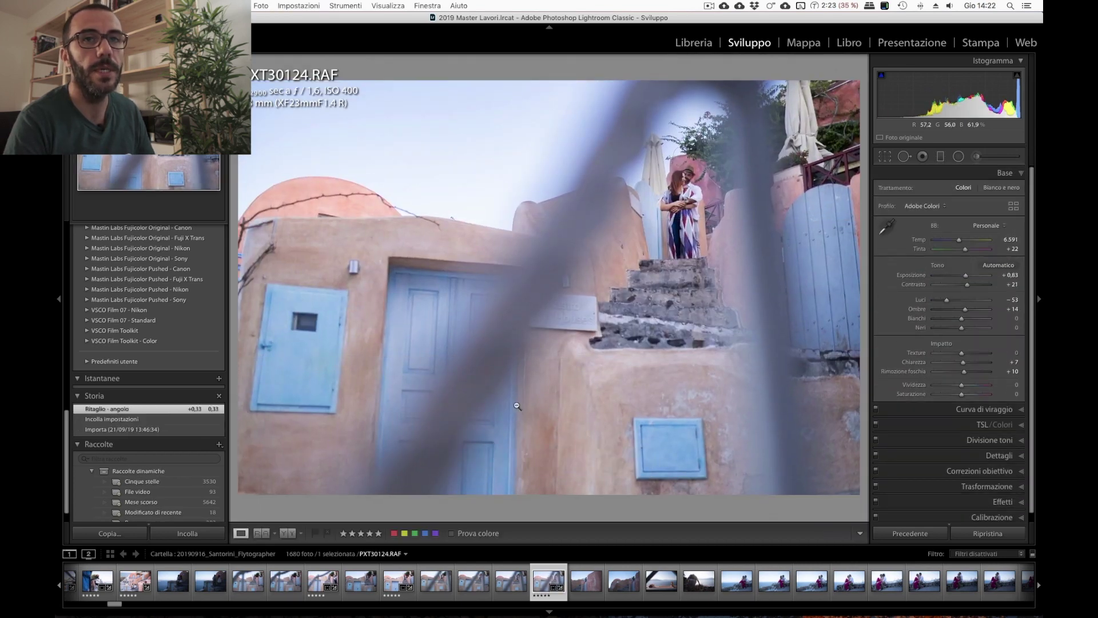
{"action": "key", "text": "shift+super+u"}
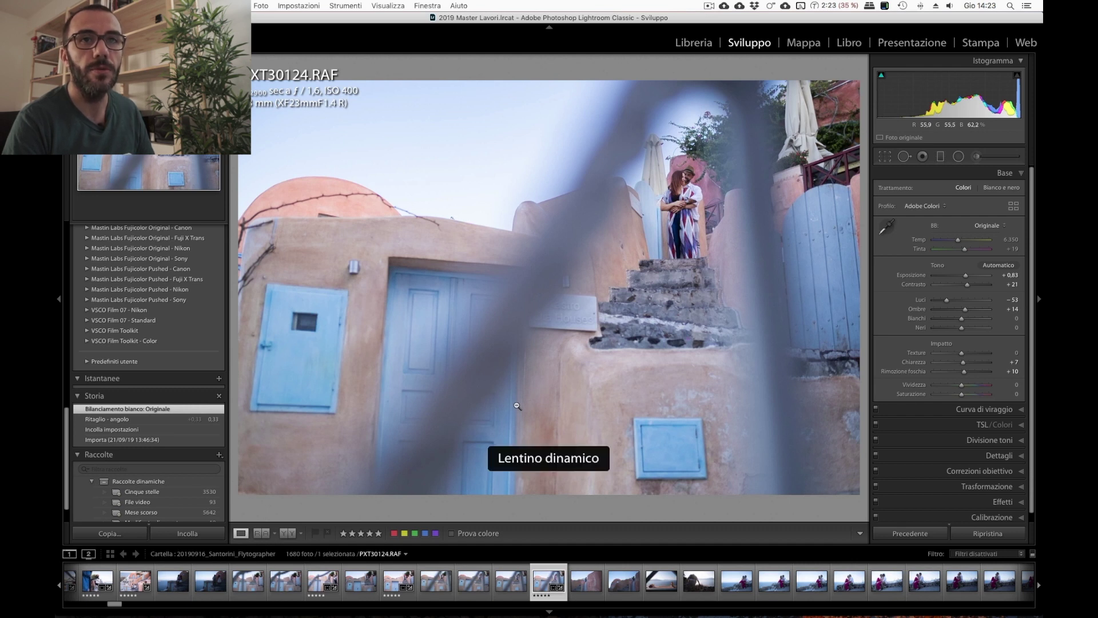
{"action": "key", "text": "super+z"}
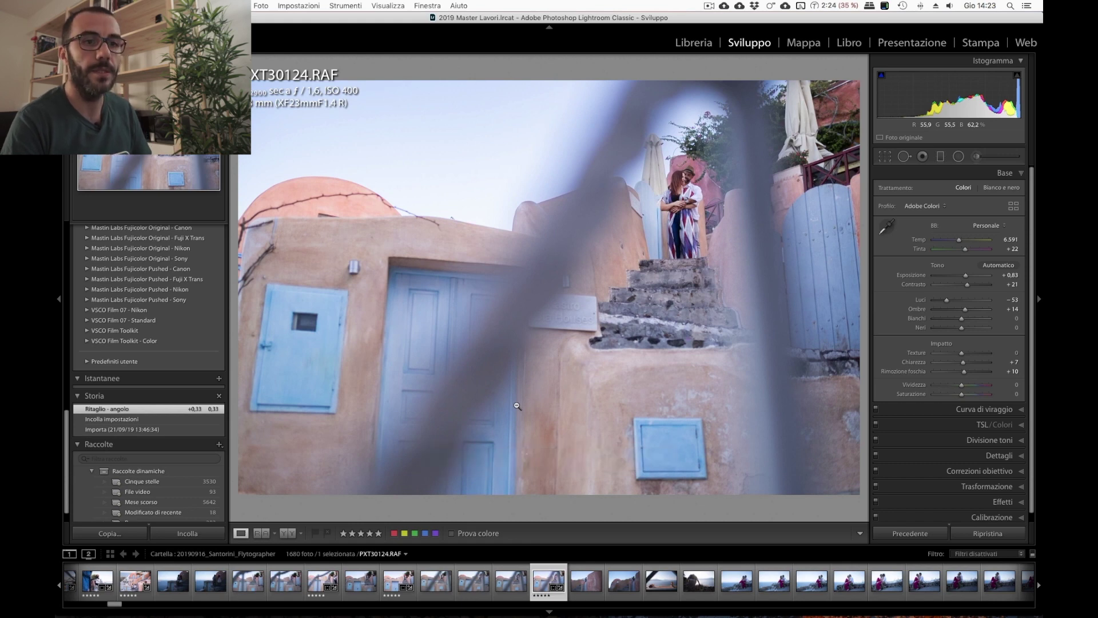
{"action": "key", "text": "Right"}
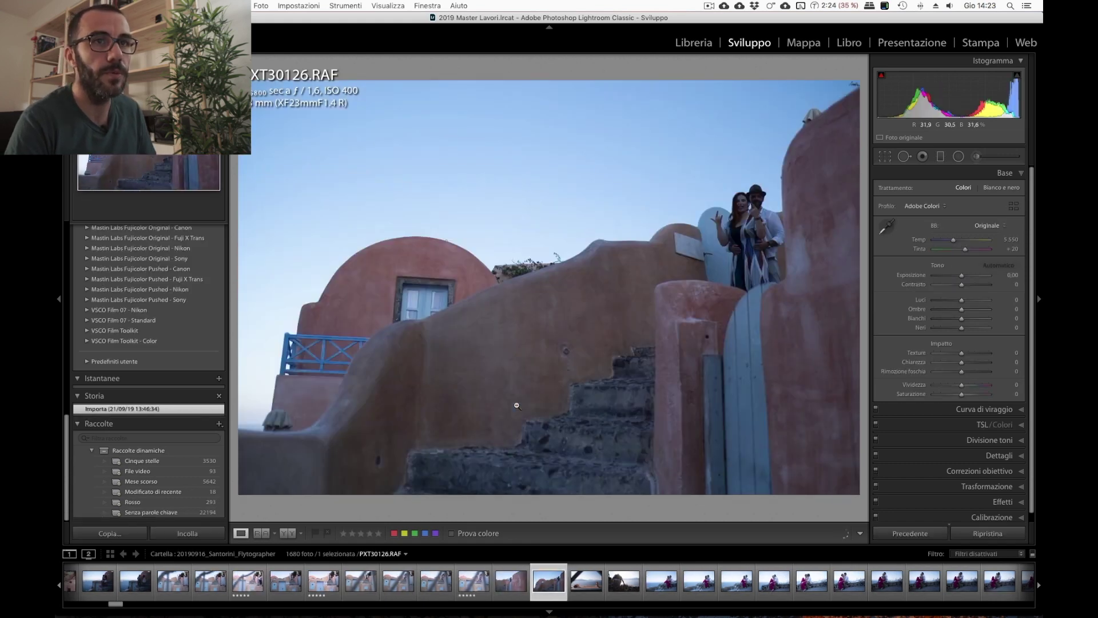
Apply PP Base Preset 2019 to PXT30126.RAF and brighten its Exposure past 0.75.
{"action": "key", "text": "super+shift+c"}
{"action": "key", "text": "Return"}
{"action": "key", "text": "super+shift+v"}
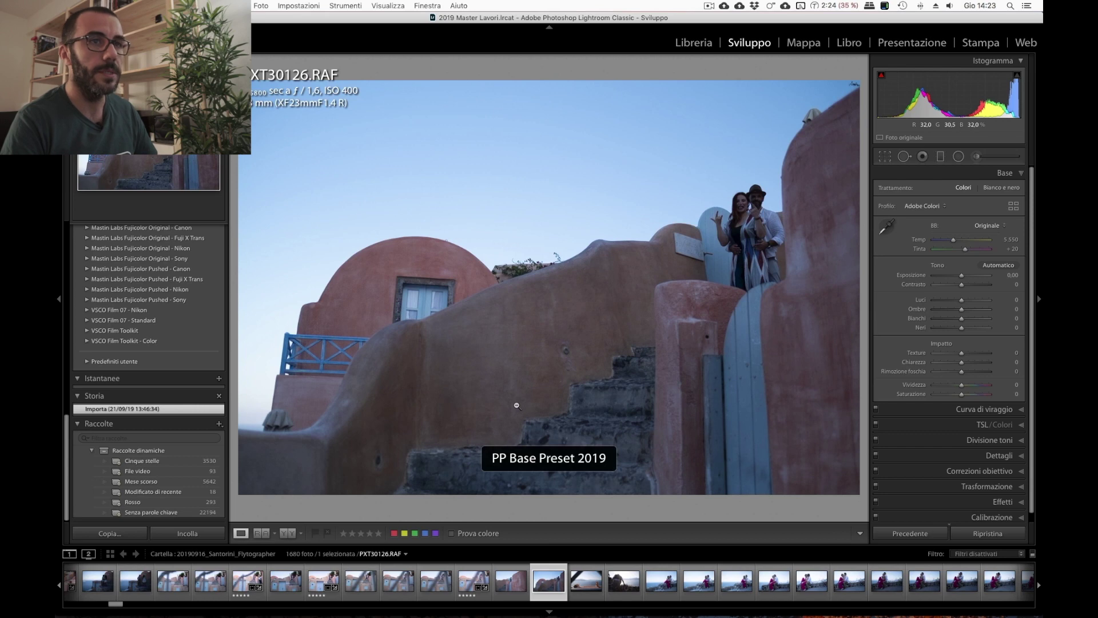
{"action": "key", "text": "equal"}
{"action": "key", "text": "equal"}
{"action": "key", "text": "equal"}
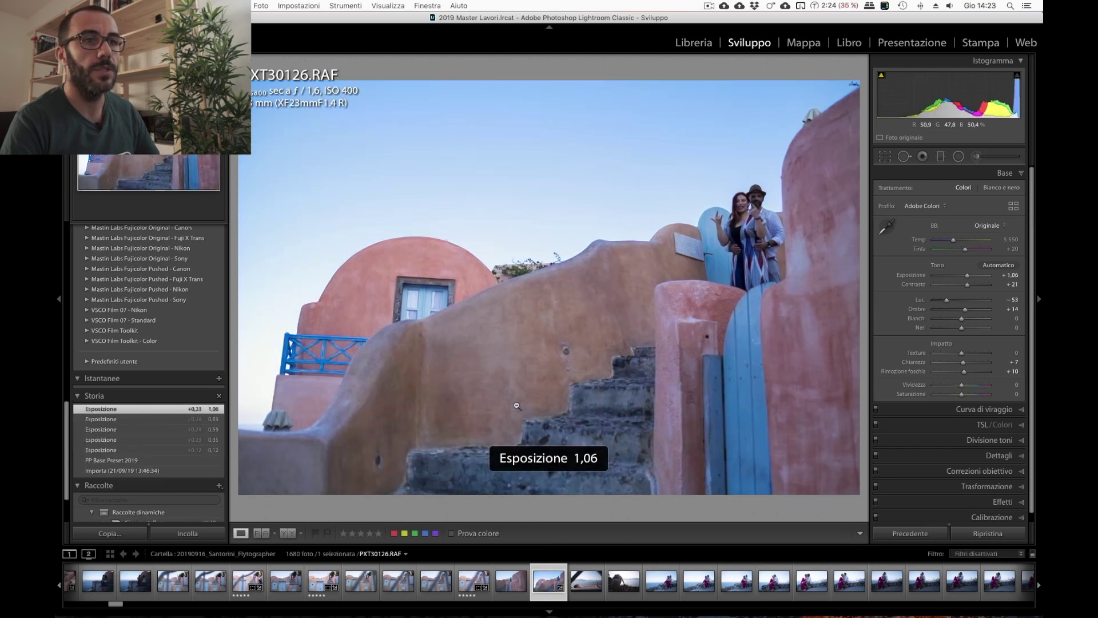
{"action": "key", "text": "minus"}
{"action": "key", "text": "minus"}
{"action": "key", "text": "minus"}
{"action": "key", "text": "minus"}
{"action": "key", "text": "equal"}
{"action": "key", "text": "equal"}
{"action": "key", "text": "equal"}
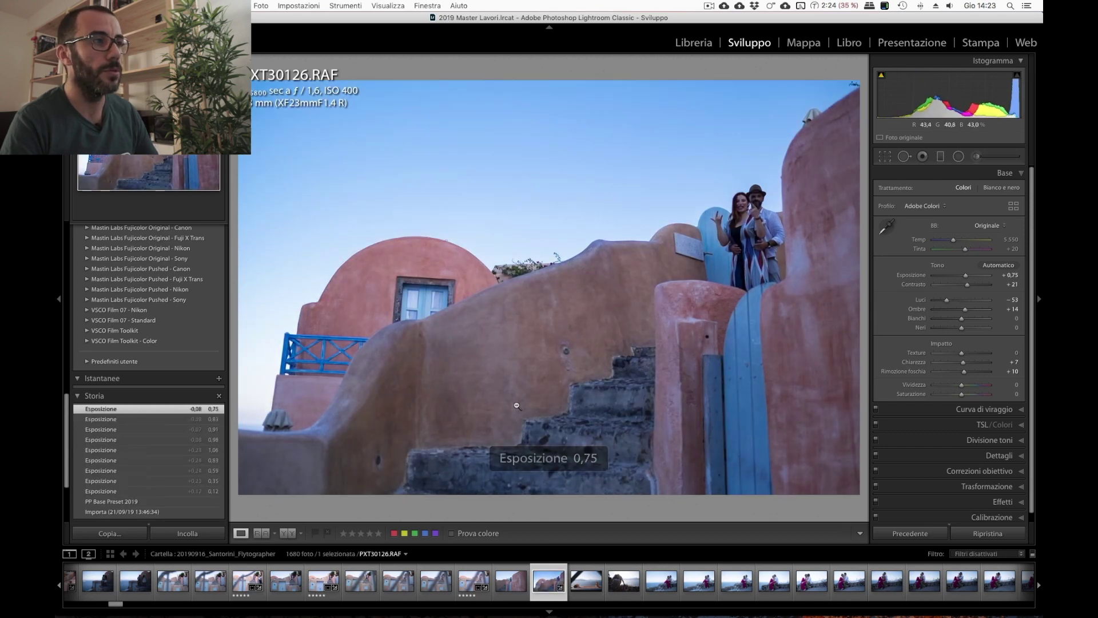
Warm PXT30126.RAF's Temp, raise its Tint slightly and rate it five stars.
{"action": "key", "text": "comma"}
{"action": "key", "text": "comma"}
{"action": "key", "text": "equal"}
{"action": "key", "text": "equal"}
{"action": "key", "text": "equal"}
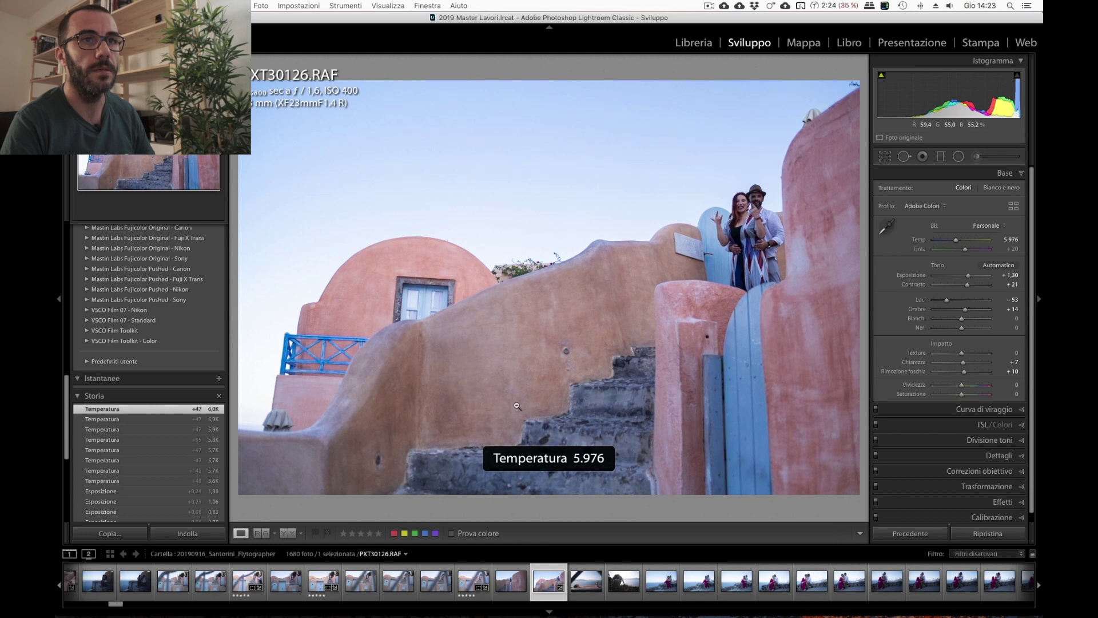
{"action": "key", "text": "period"}
{"action": "key", "text": "equal"}
{"action": "key", "text": "5"}
Auto-straighten PXT30127.RAF's horizon in Crop and commit the crop.
{"action": "key", "text": "Right"}
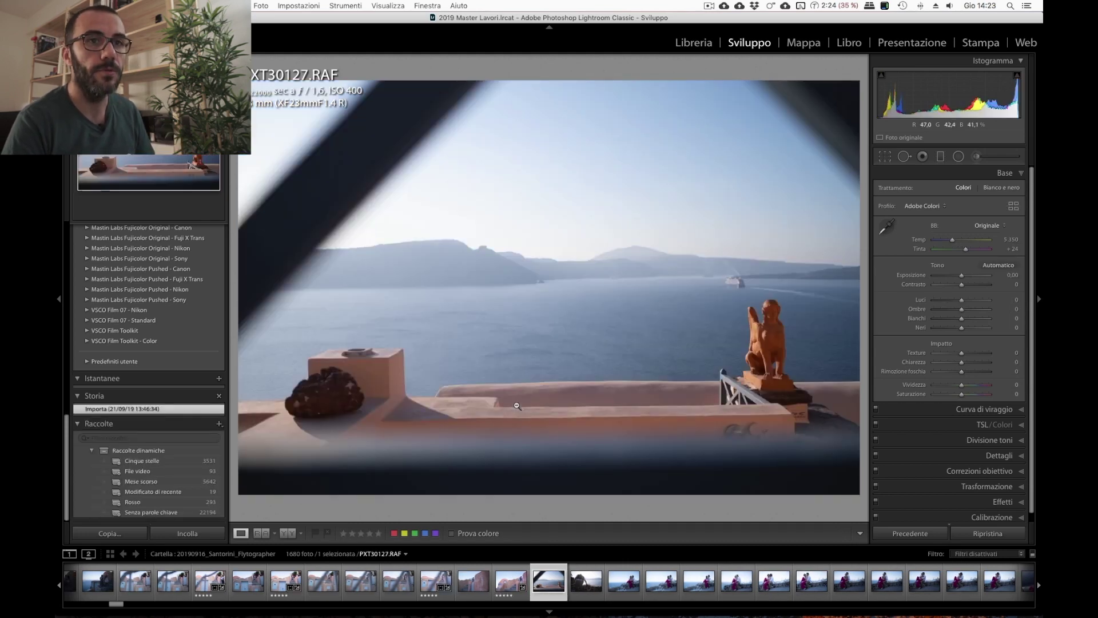
{"action": "key", "text": "r"}
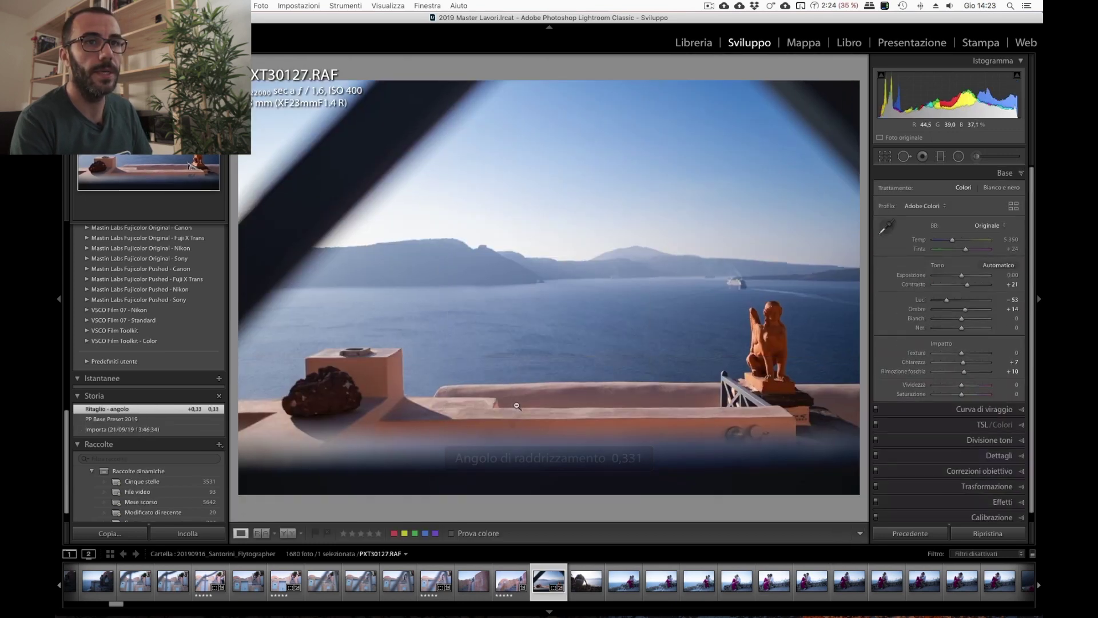
{"action": "double_click", "coordinate": [516, 405], "text": "super"}
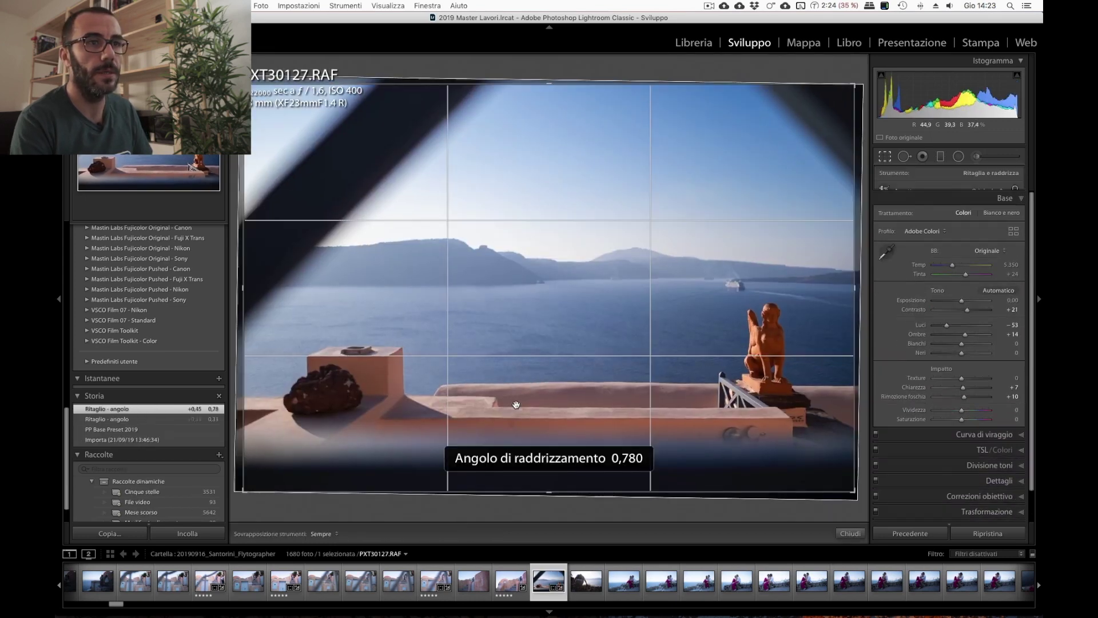
{"action": "key", "text": "Return"}
Skip ahead to PXT30143.RAF and paste the copied develop settings onto it.
{"action": "key", "text": "Right"}
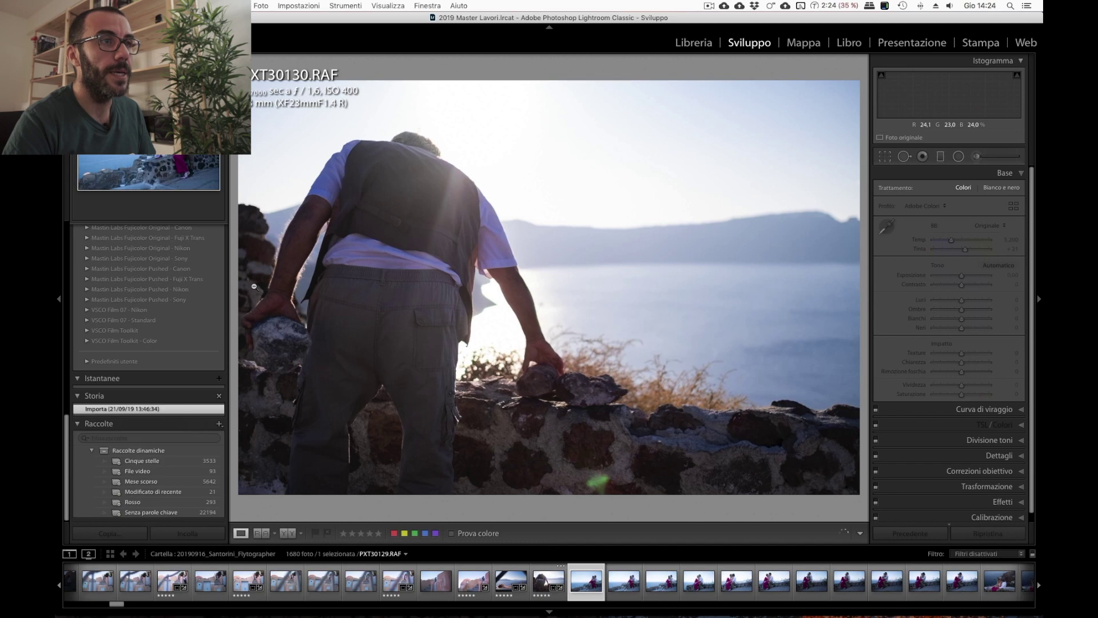
{"action": "key", "text": "Right"}
{"action": "key", "text": "Right"}
{"action": "key", "text": "Right"}
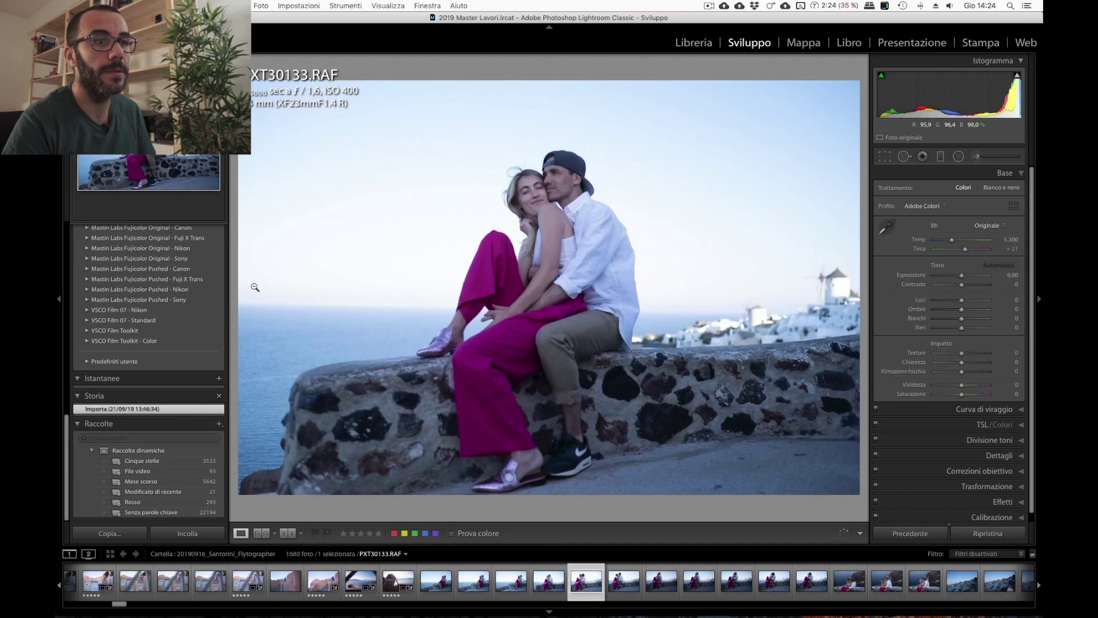
{"action": "key", "text": "Right"}
{"action": "key", "text": "Right"}
{"action": "key", "text": "Right"}
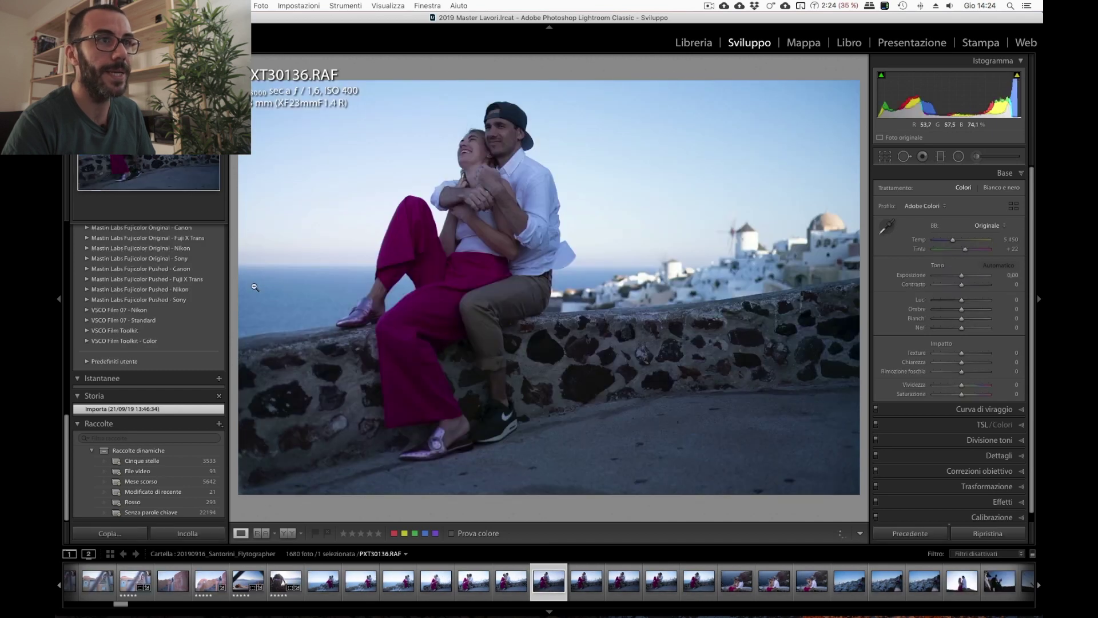
{"action": "key", "text": "Right"}
{"action": "key", "text": "Right"}
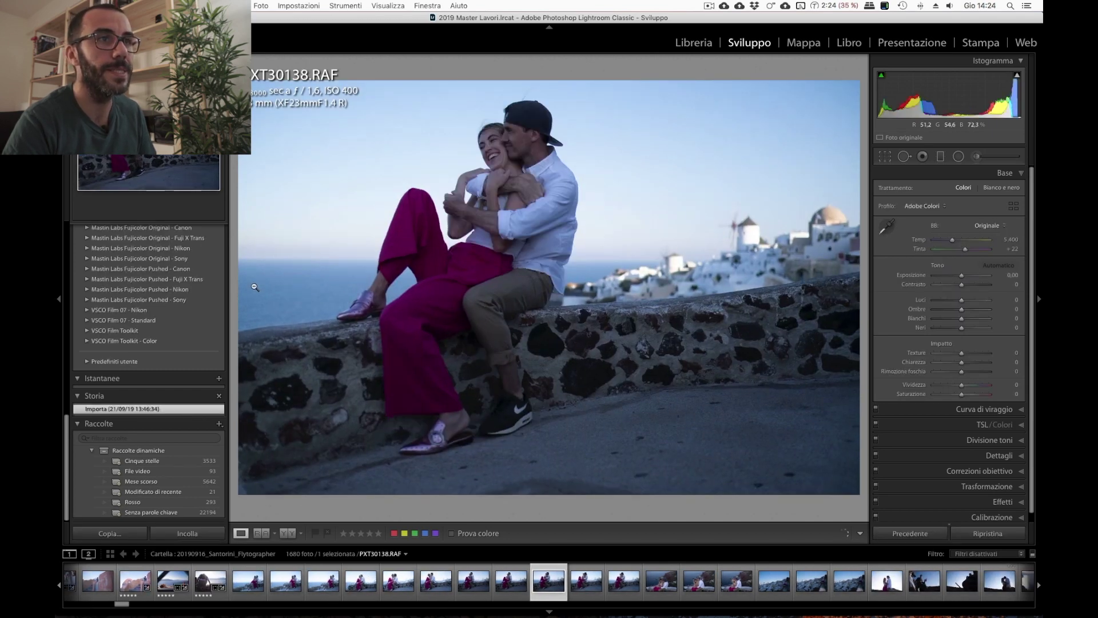
{"action": "key", "text": "Right"}
{"action": "key", "text": "Right"}
{"action": "key", "text": "Right"}
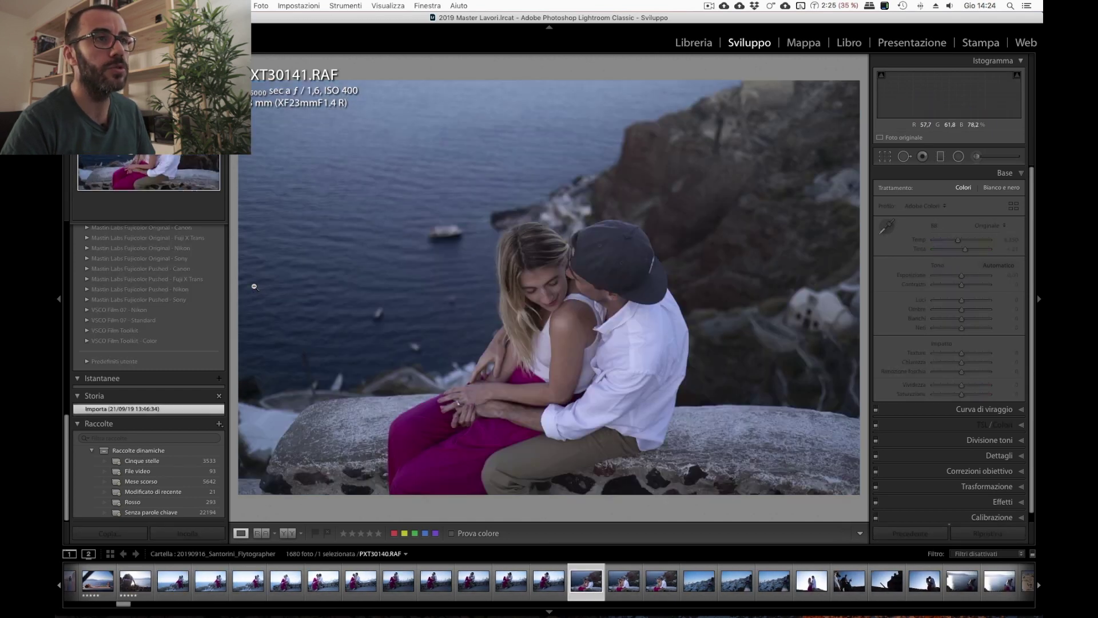
{"action": "key", "text": "Right"}
{"action": "key", "text": "Right"}
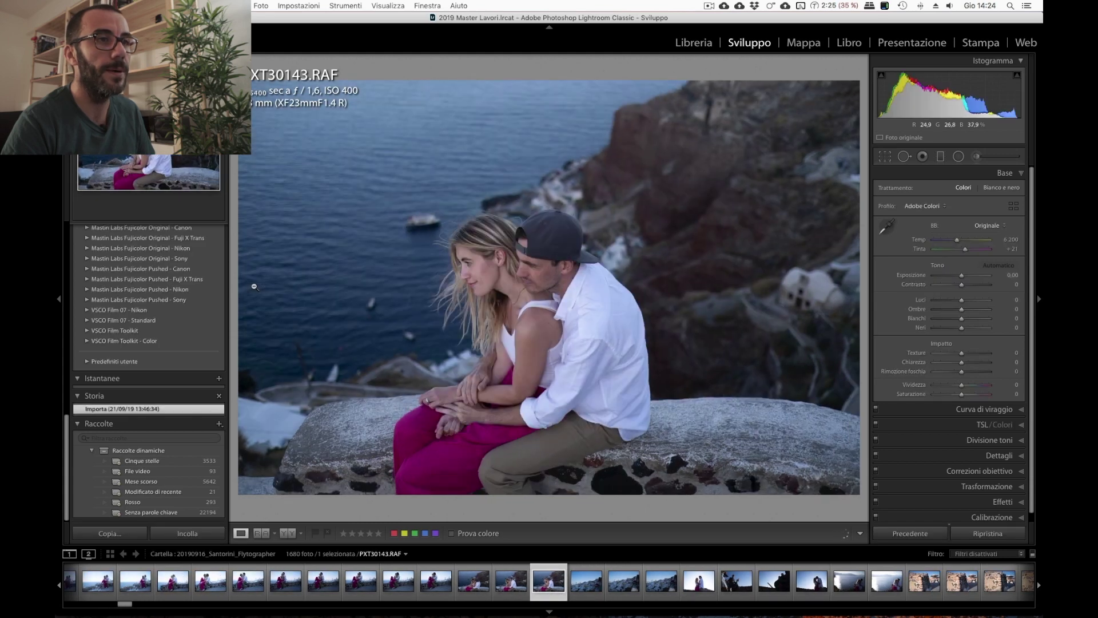
{"action": "key", "text": "ctrl+shift+v"}
Rate PXT30143.RAF five stars and draw a radial filter over the couple.
{"action": "key", "text": "5"}
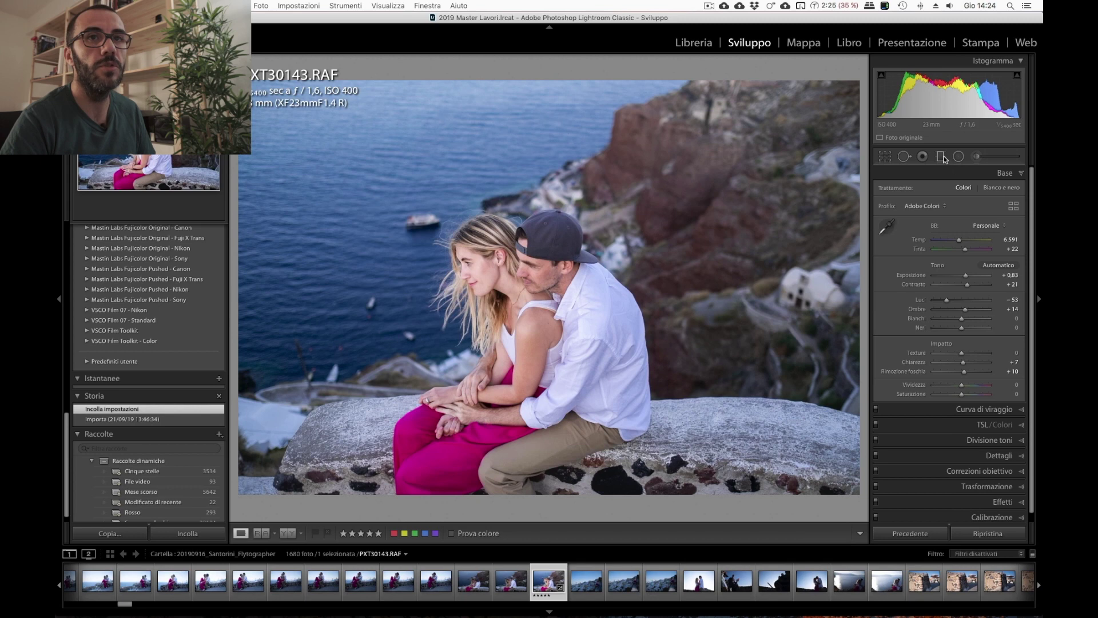
{"action": "left_click", "coordinate": [943, 158]}
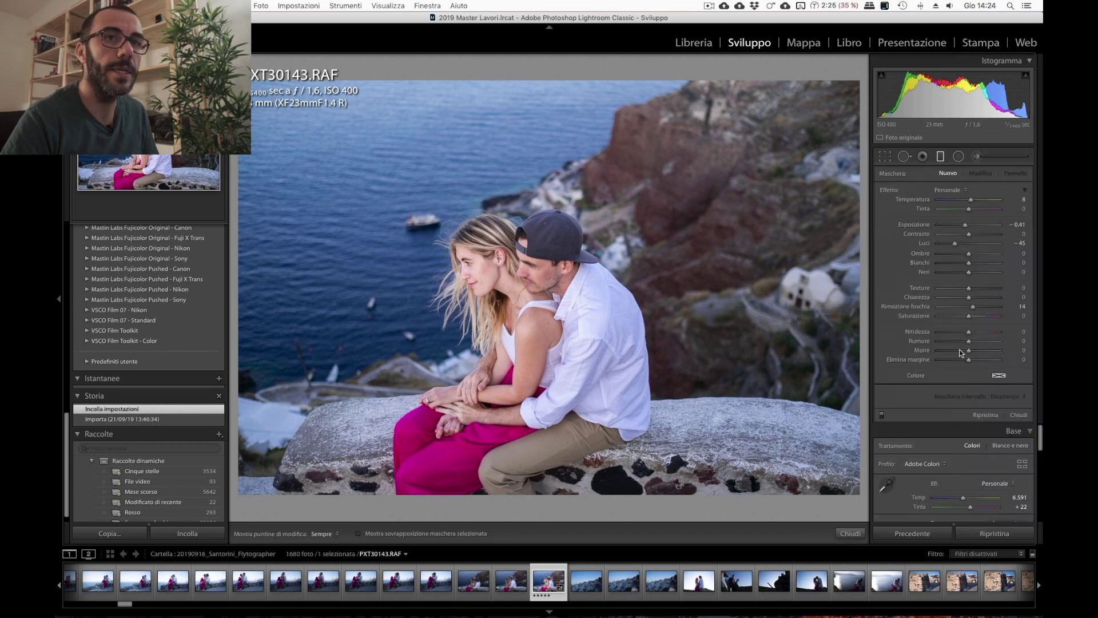
{"action": "left_click", "coordinate": [958, 155]}
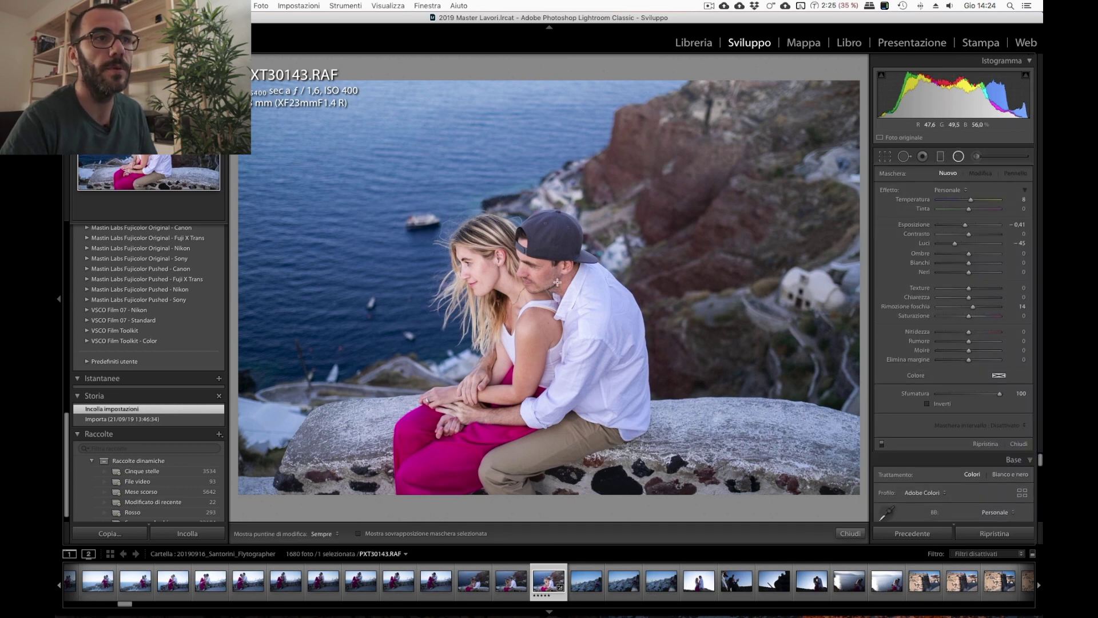
{"action": "left_click_drag", "start_coordinate": [520, 281], "coordinate": [682, 449]}
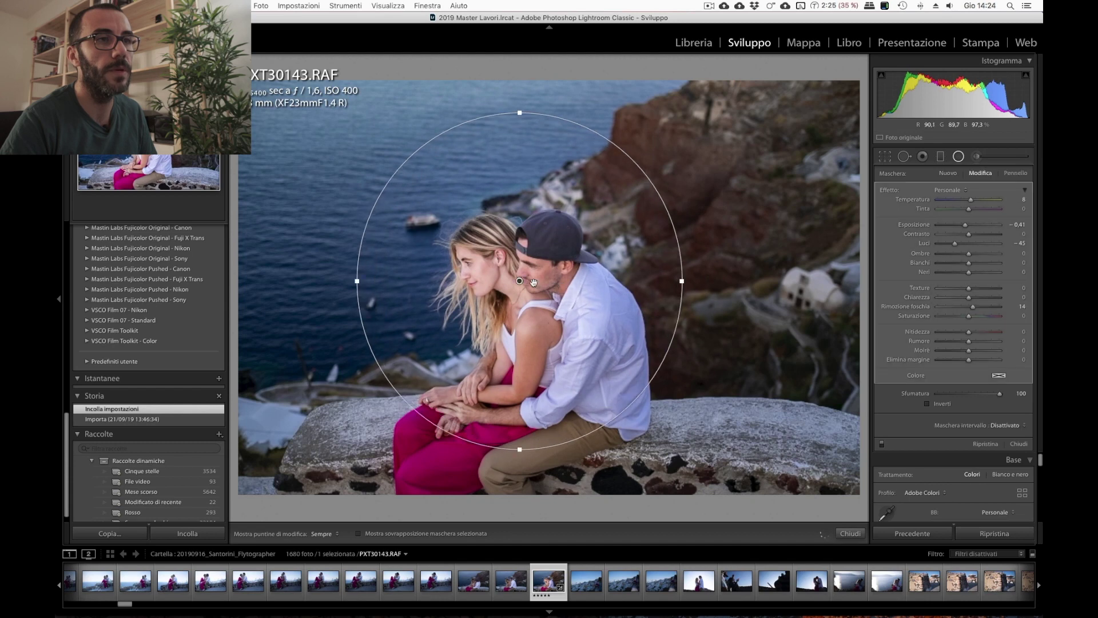
{"action": "left_click_drag", "start_coordinate": [533, 282], "coordinate": [544, 298]}
Set the radial filter's Exposure to -0.31, raise base Exposure to +1.06, rate five stars.
{"action": "left_click_drag", "start_coordinate": [965, 225], "coordinate": [967, 229]}
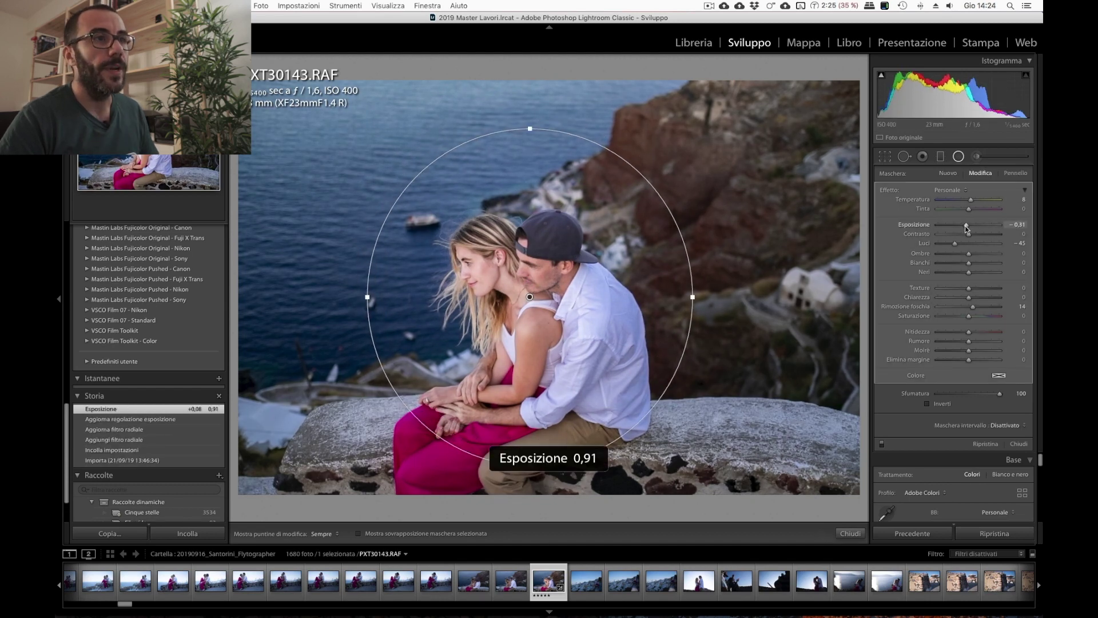
{"action": "key", "text": "equal"}
{"action": "key", "text": "equal"}
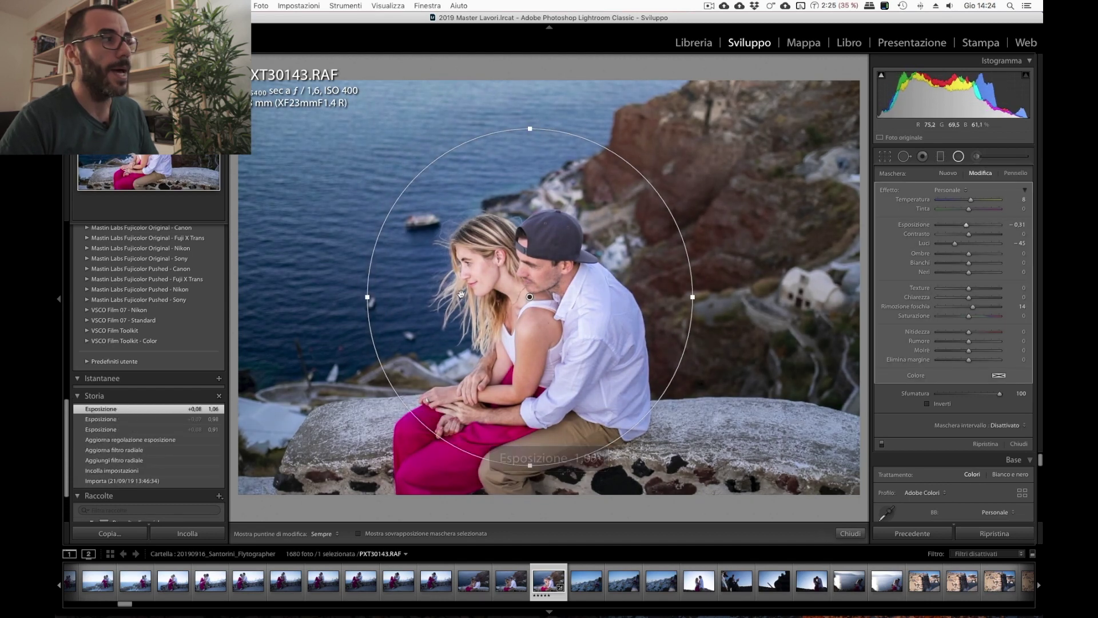
{"action": "key", "text": "super+minus"}
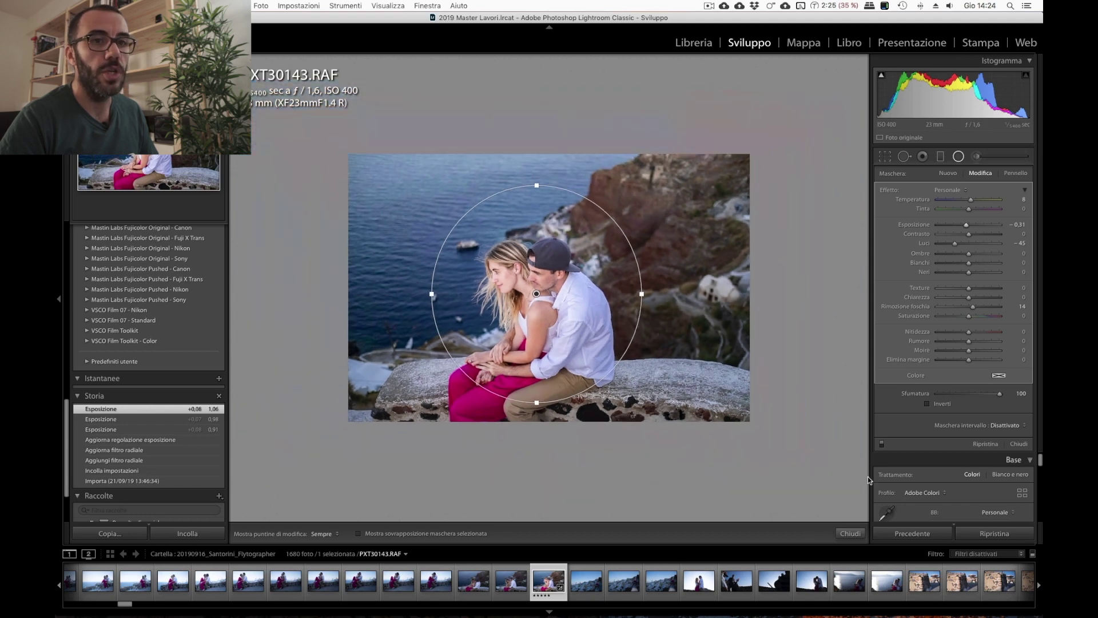
{"action": "left_click", "coordinate": [849, 533]}
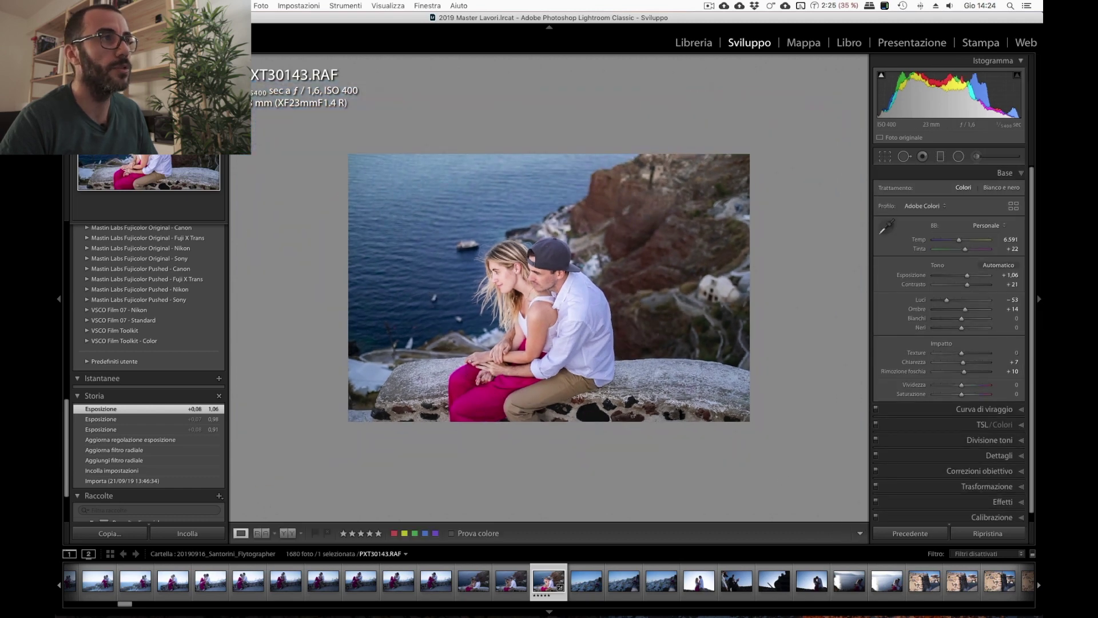
{"action": "key", "text": "super+equal"}
{"action": "key", "text": "5"}
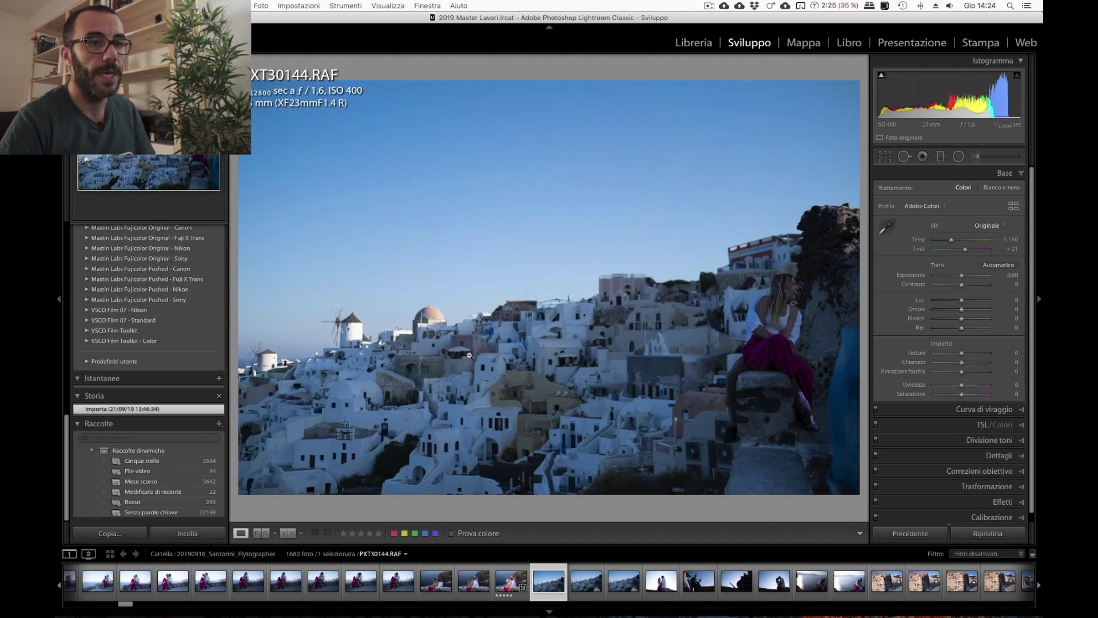
Scroll the filmstrip to PXT30159.RAF and check it in Crop without changes.
{"action": "scroll", "coordinate": [809, 599], "scroll_direction": "down", "scroll_amount": 2}
{"action": "scroll", "coordinate": [801, 595], "scroll_direction": "down", "scroll_amount": 2}
{"action": "scroll", "coordinate": [789, 592], "scroll_direction": "down", "scroll_amount": 1}
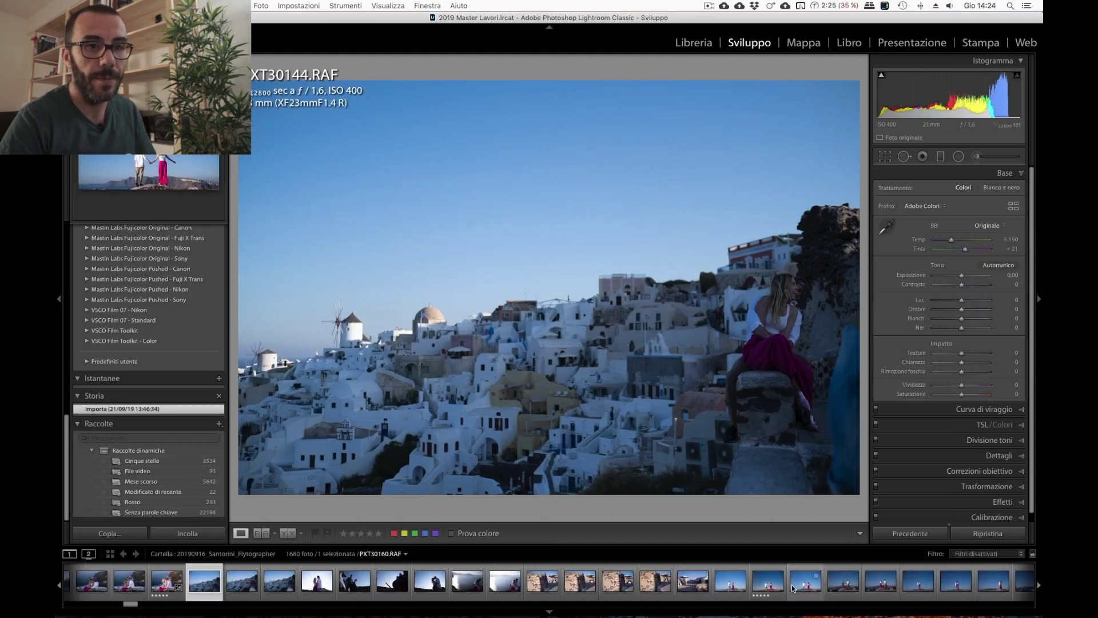
{"action": "left_click", "coordinate": [764, 588]}
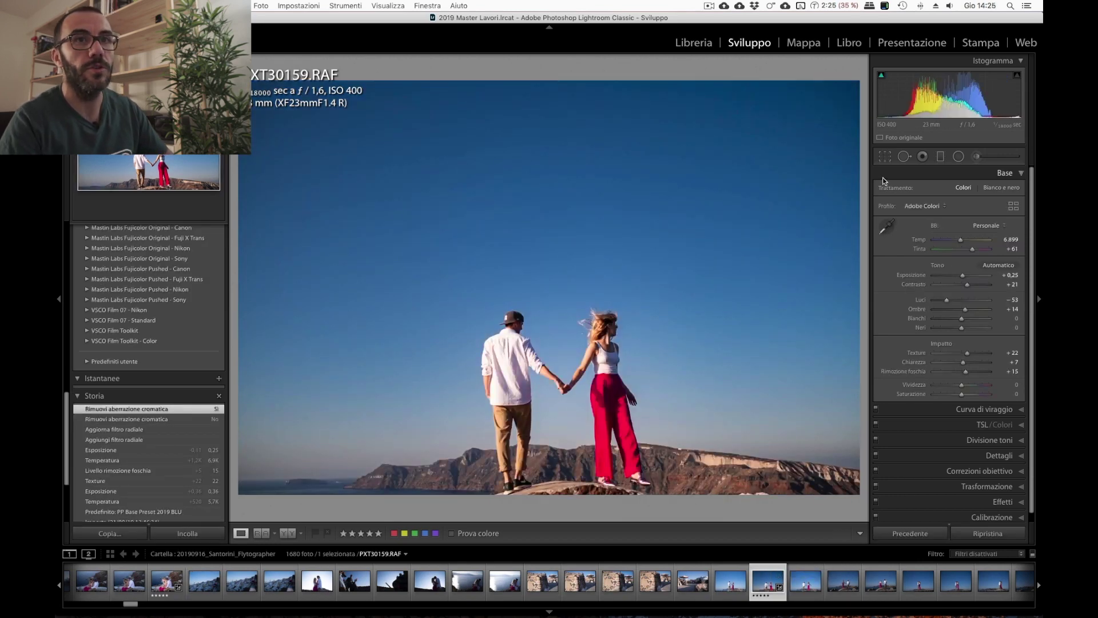
{"action": "left_click", "coordinate": [886, 160]}
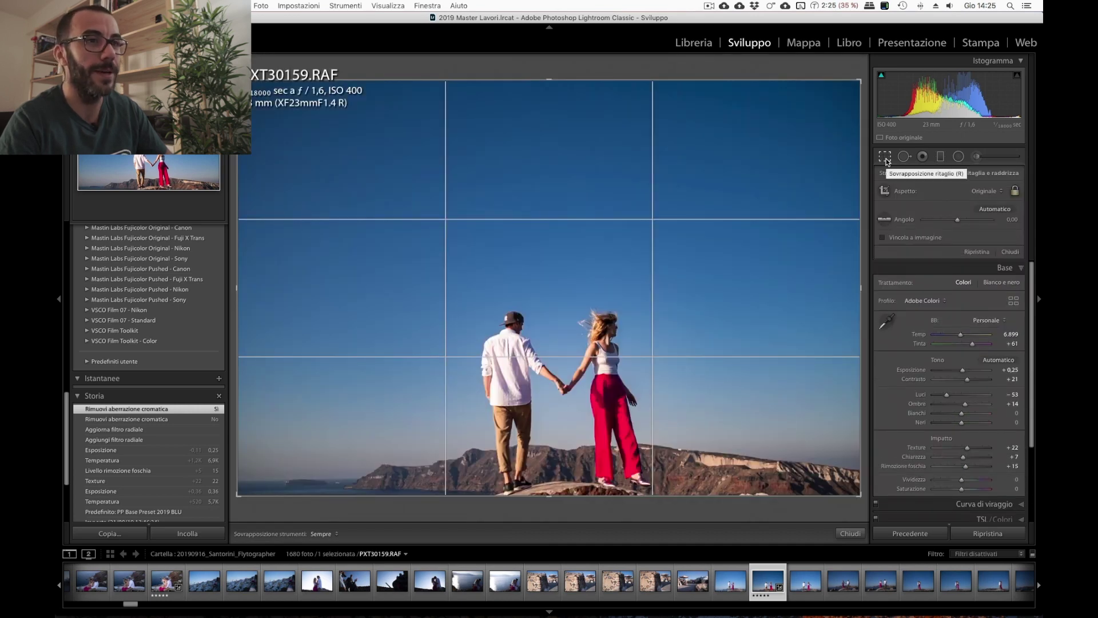
{"action": "left_click", "coordinate": [886, 158]}
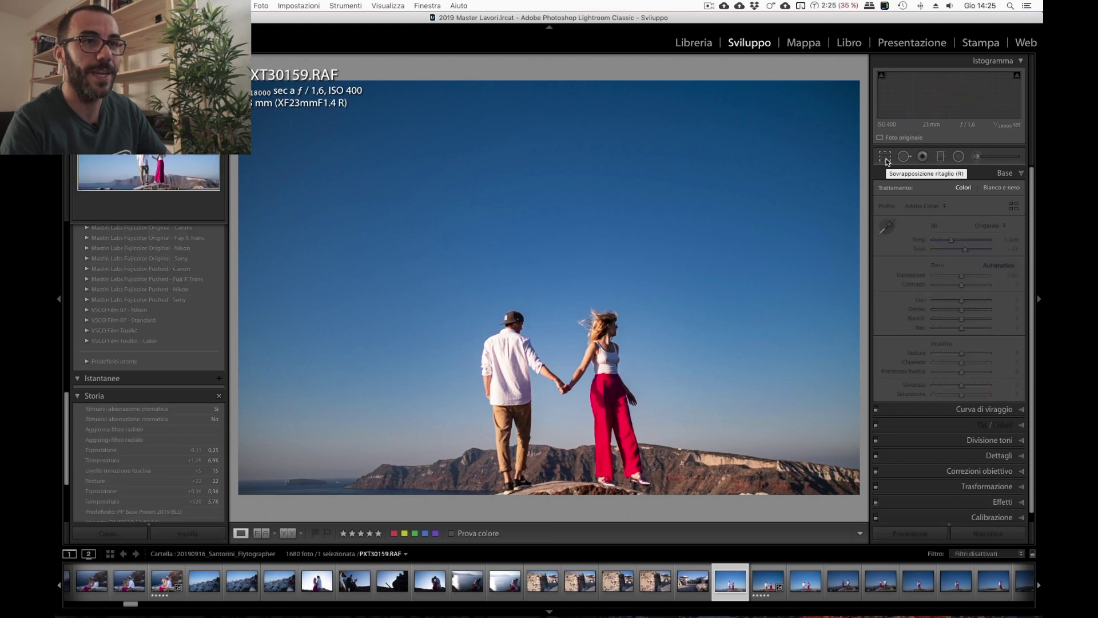
{"action": "key", "text": "Left"}
{"action": "key", "text": "Right"}
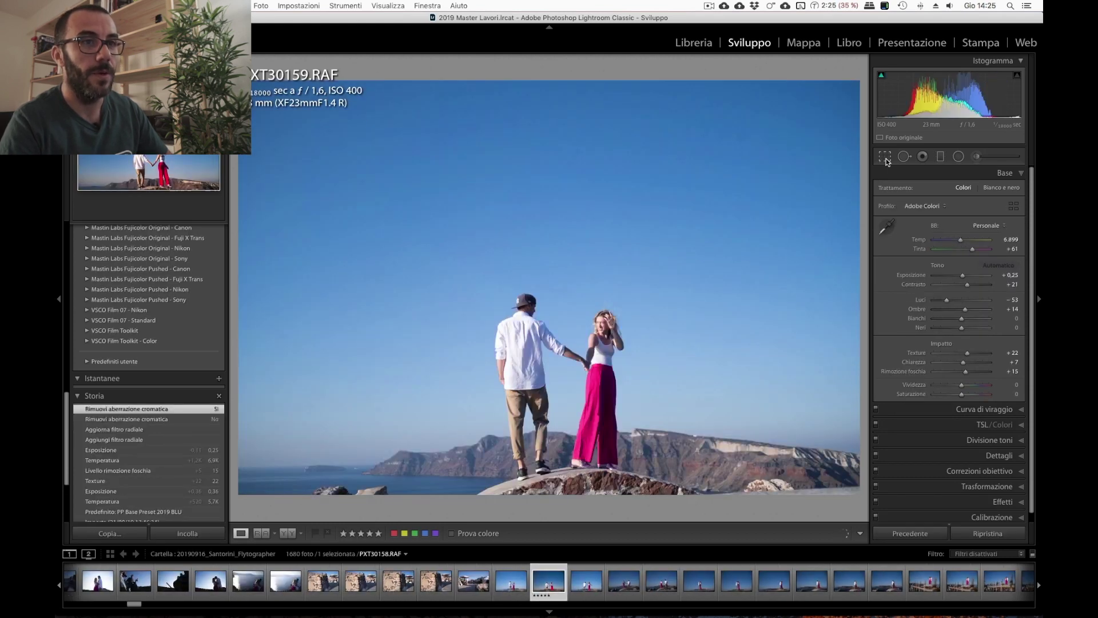
Compare edited PXT30159.RAF against the unedited photos that follow.
{"action": "key", "text": "Right"}
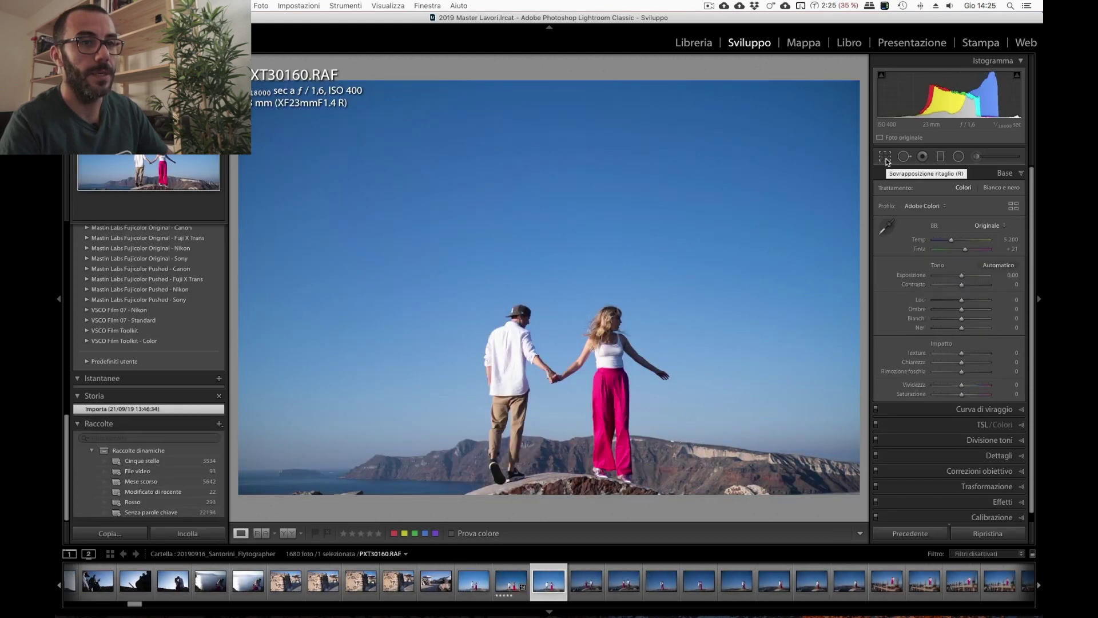
{"action": "key", "text": "Right"}
{"action": "key", "text": "Left"}
{"action": "key", "text": "Left"}
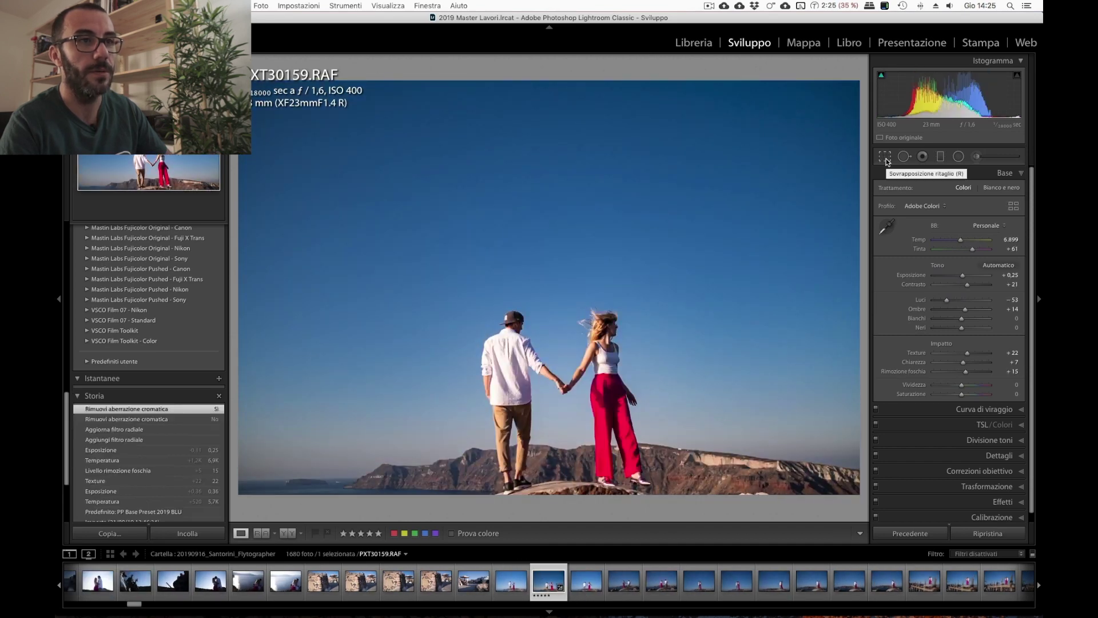
{"action": "key", "text": "Right"}
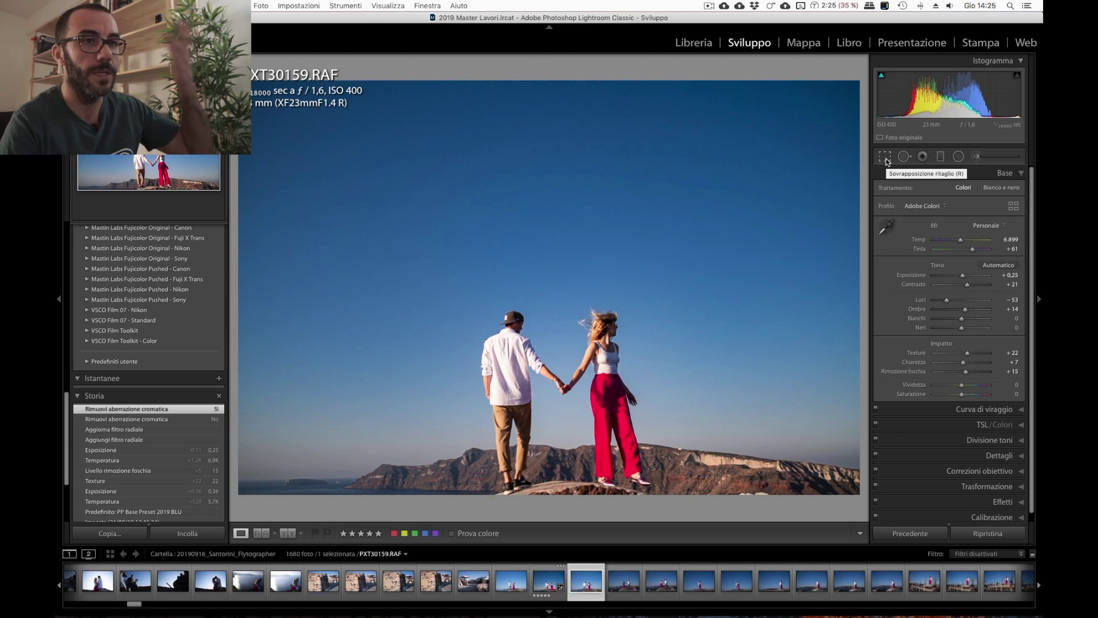
{"action": "key", "text": "Left"}
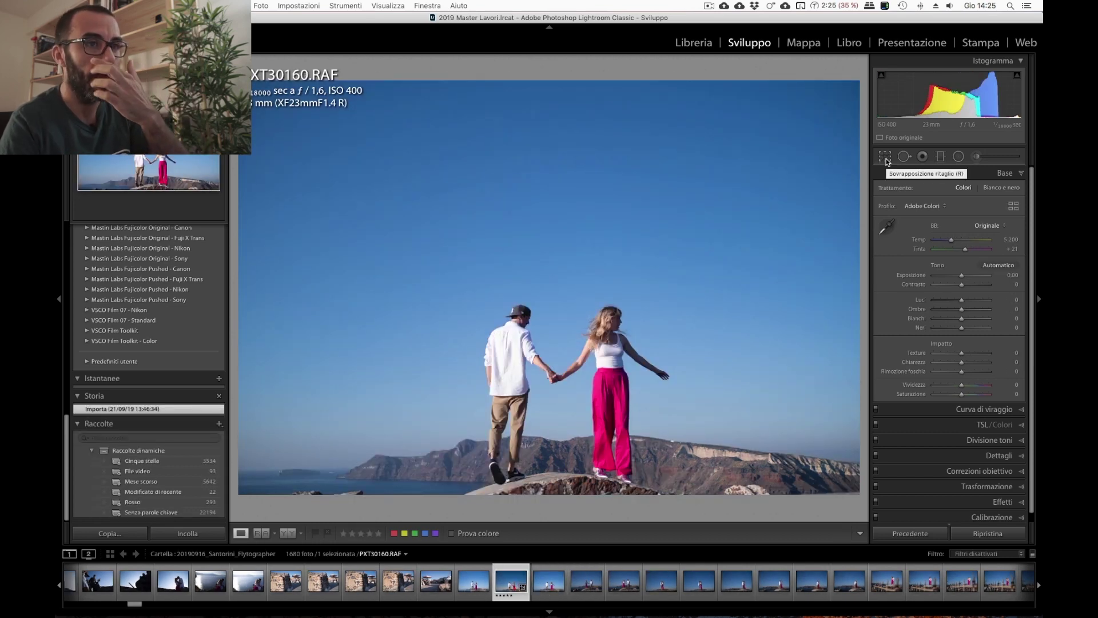
Advance to PXT30184.RAF and paste the copied develop settings onto it.
{"action": "key", "text": "Right"}
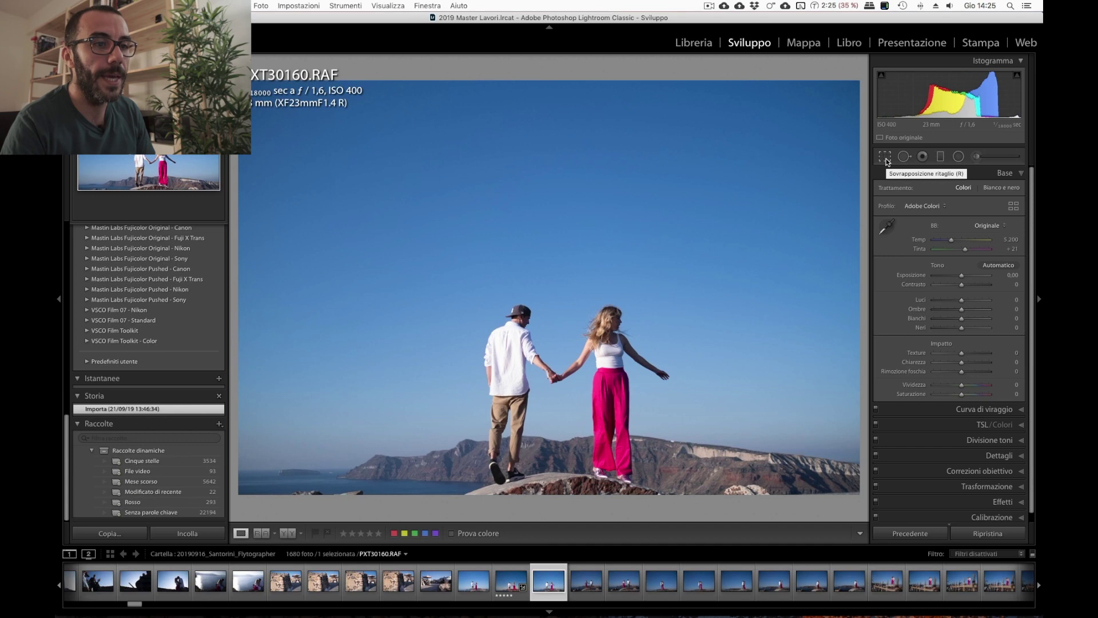
{"action": "key", "text": "Right"}
{"action": "key", "text": "Right"}
{"action": "key", "text": "Right"}
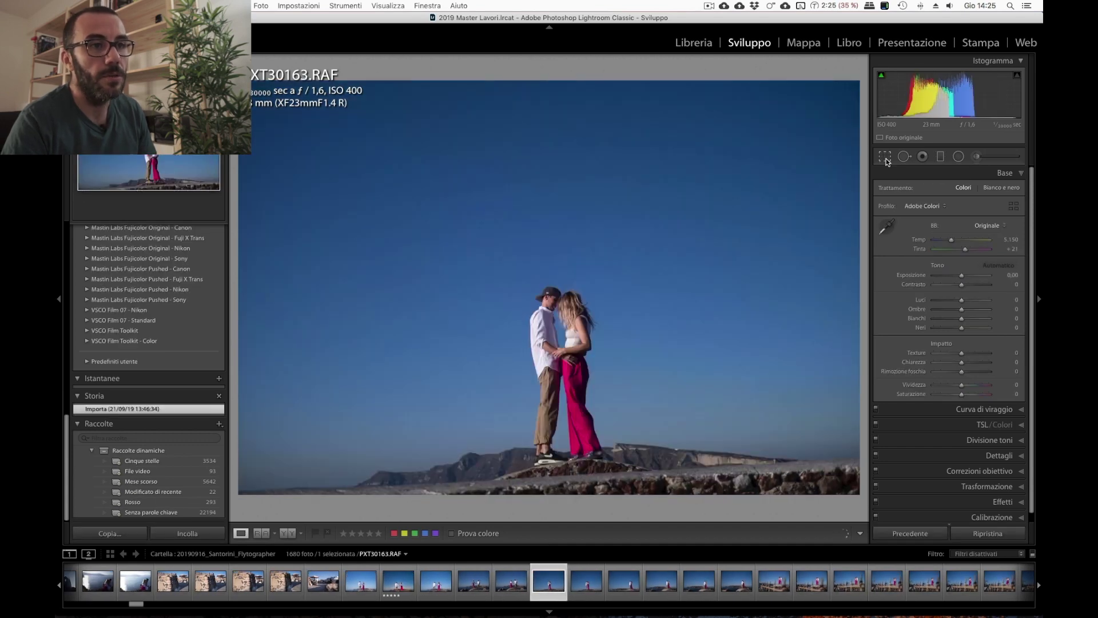
{"action": "key", "text": "Right"}
{"action": "key", "text": "Right"}
{"action": "key", "text": "Right"}
{"action": "key", "text": "Right"}
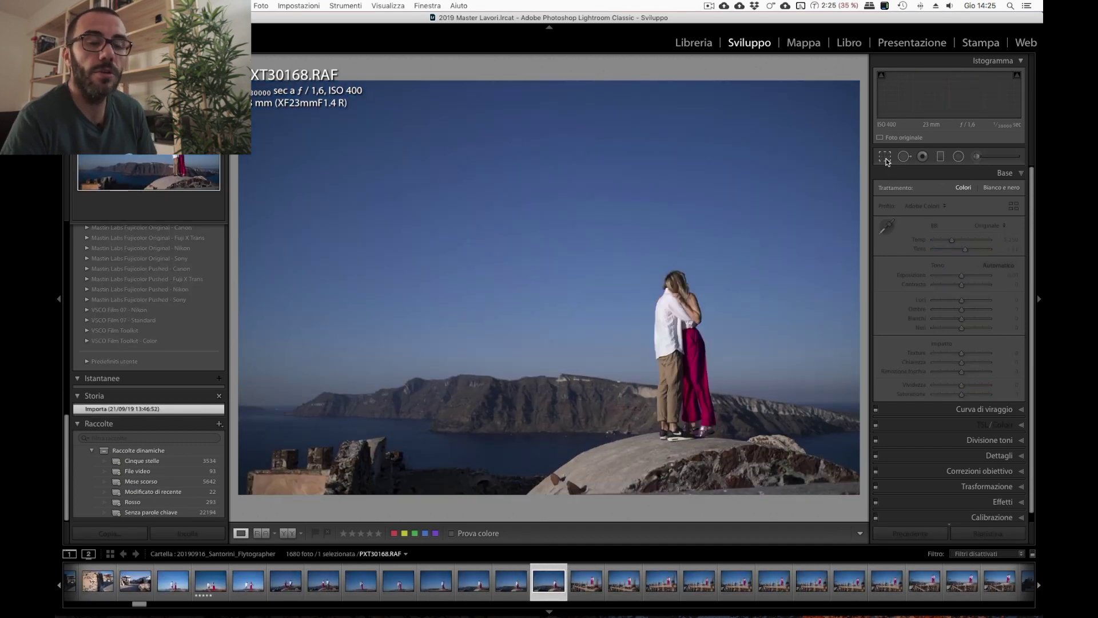
{"action": "key", "text": "Right"}
{"action": "key", "text": "Right"}
{"action": "key", "text": "Right"}
{"action": "key", "text": "Right"}
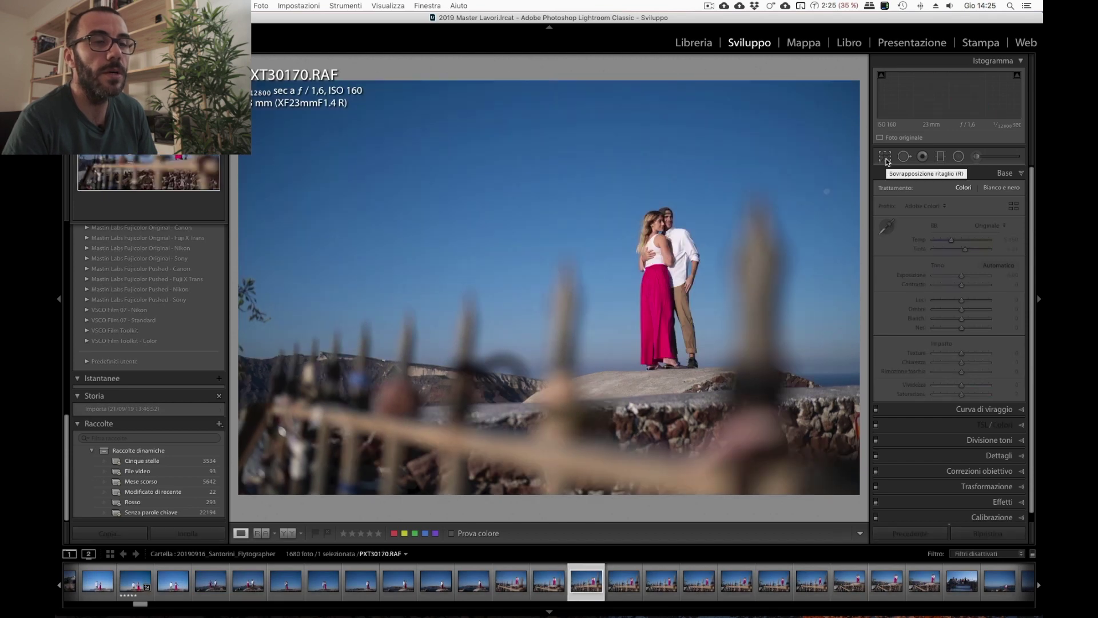
{"action": "key", "text": "Right"}
{"action": "key", "text": "Right"}
{"action": "key", "text": "Right"}
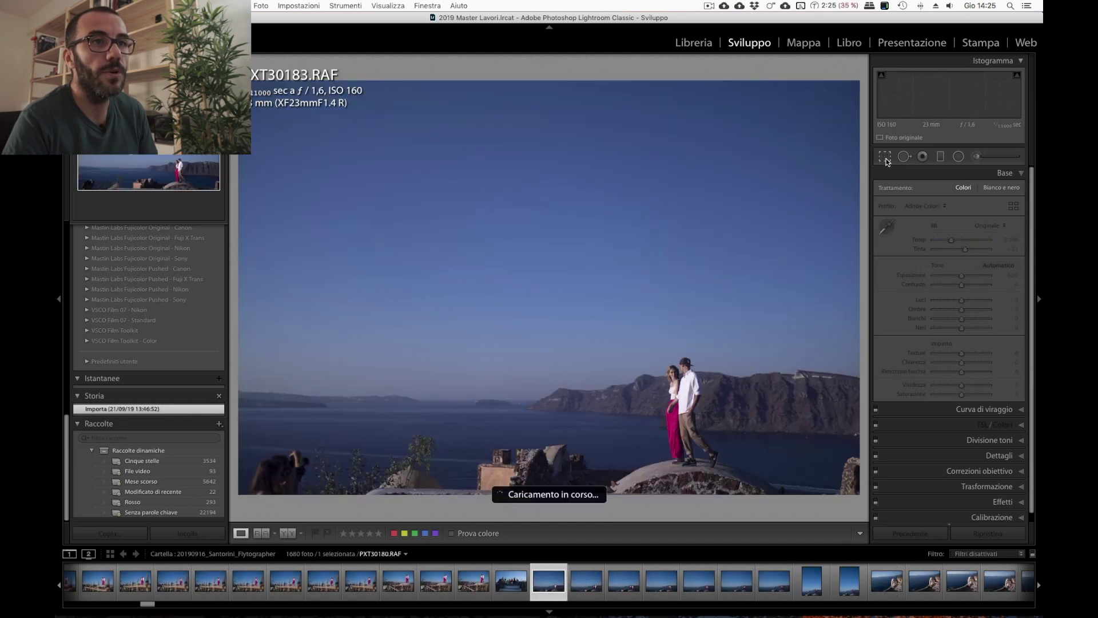
{"action": "key", "text": "Right"}
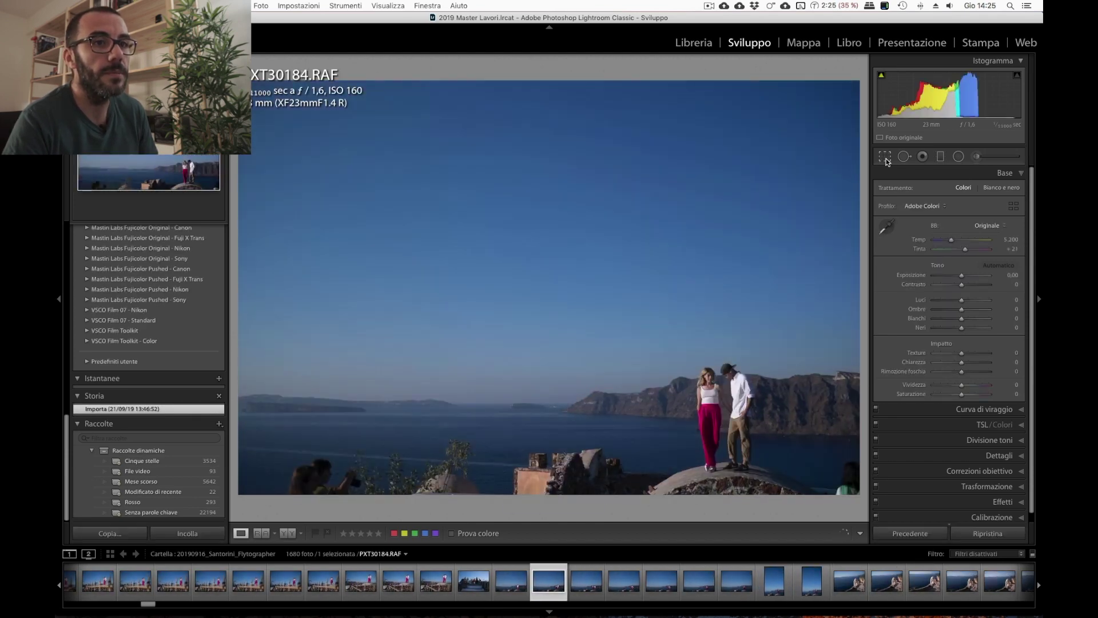
{"action": "key", "text": "Right"}
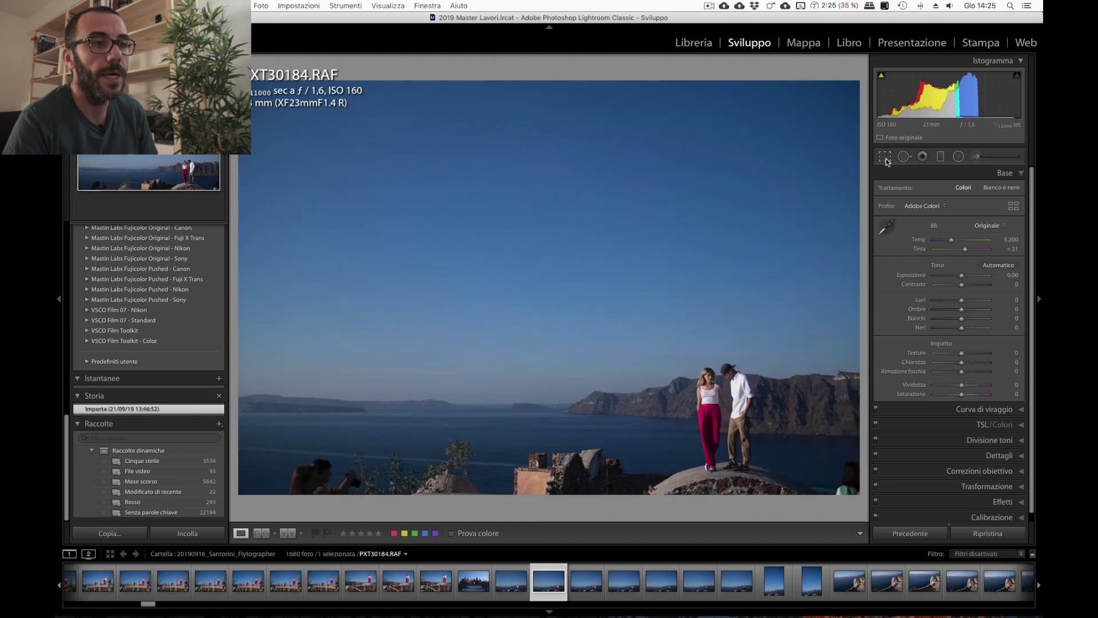
{"action": "key", "text": "super+shift+v"}
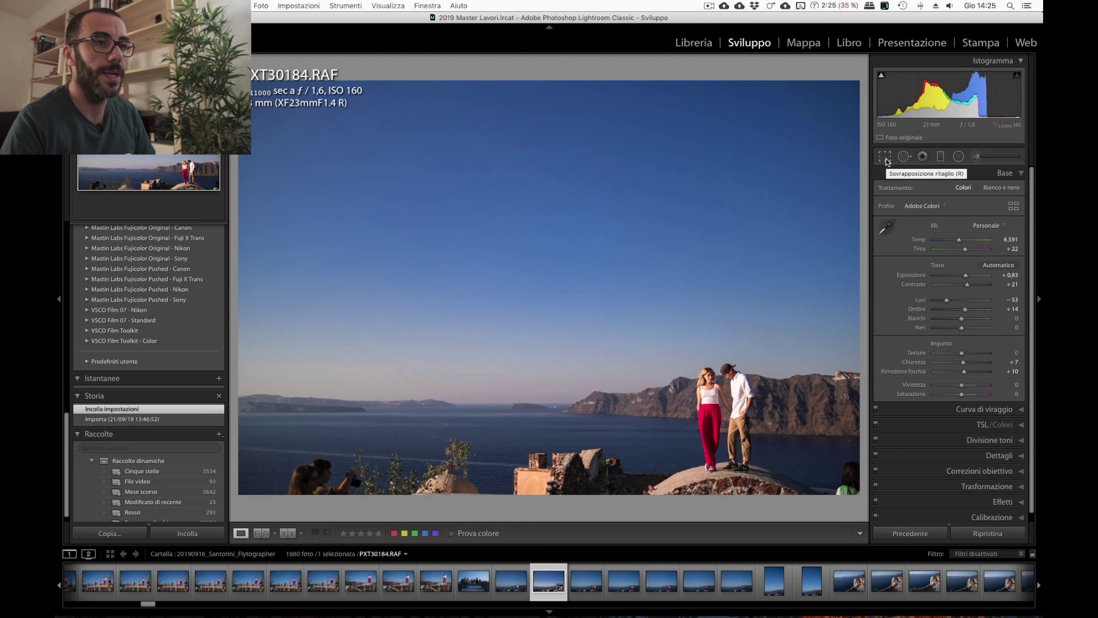
Copy the develop settings from PXT30159 in the filmstrip.
{"action": "left_click_drag", "start_coordinate": [153, 605], "coordinate": [141, 606]}
{"action": "left_click", "coordinate": [183, 583]}
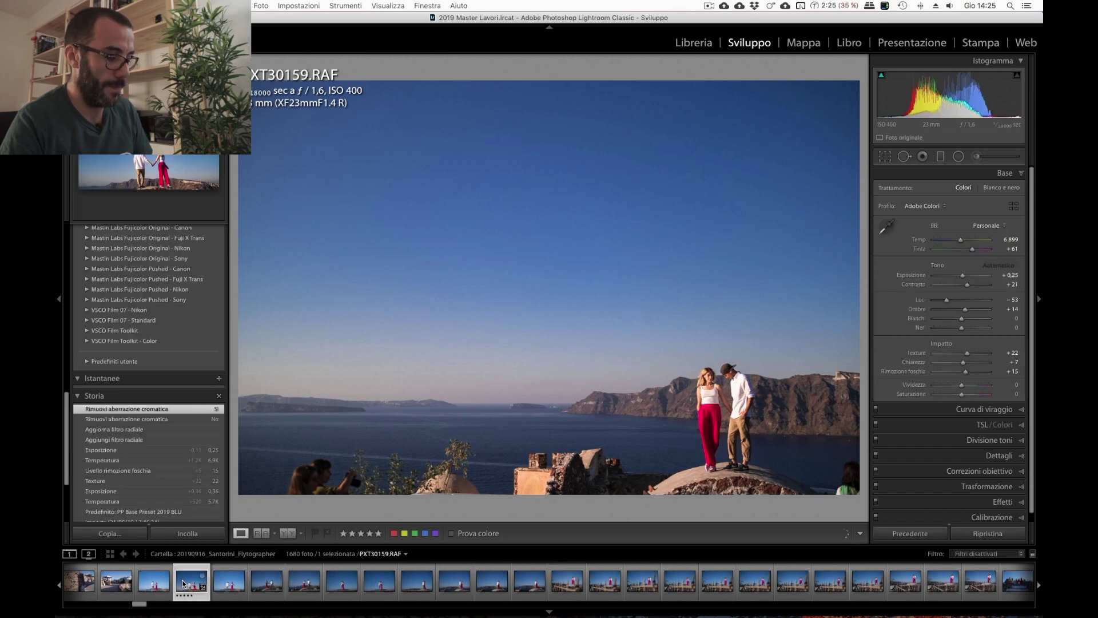
{"action": "key", "text": "super+shift+c"}
{"action": "key", "text": "Return"}
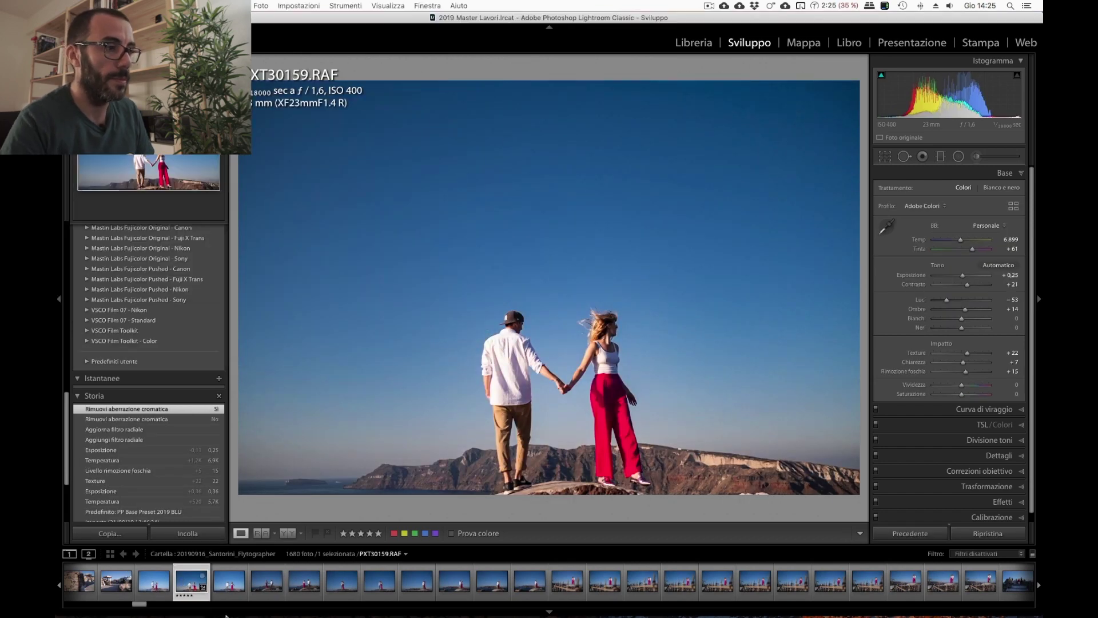
Paste PXT30159's settings onto PXT30184 and rate it five stars.
{"action": "left_click_drag", "start_coordinate": [143, 605], "coordinate": [156, 611]}
{"action": "left_click", "coordinate": [255, 580]}
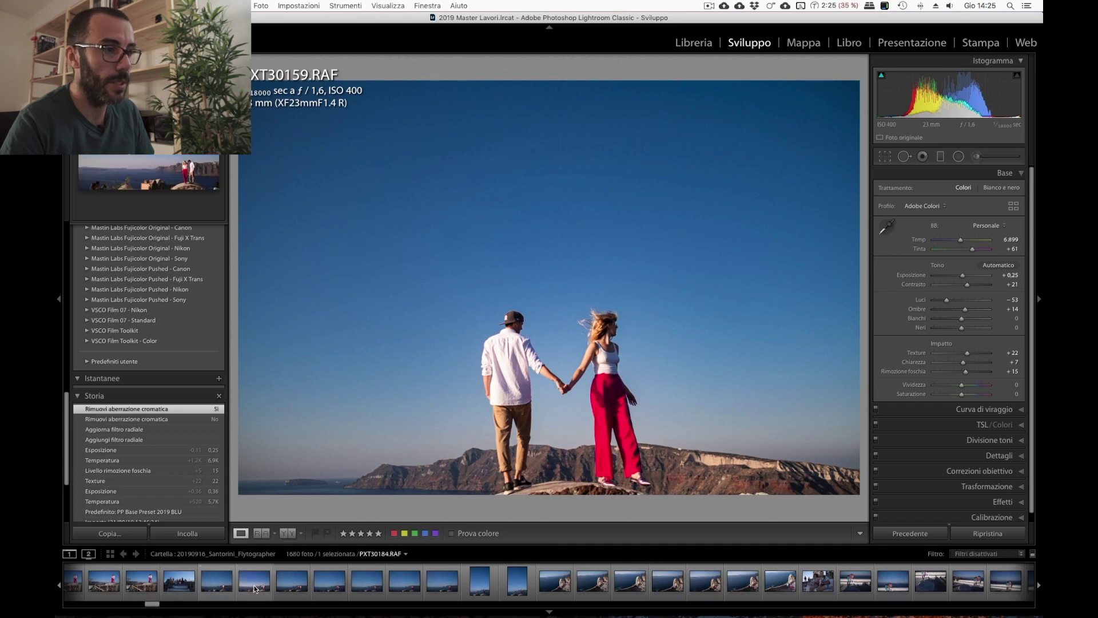
{"action": "key", "text": "super+shift+v"}
{"action": "key", "text": "super+shift+v"}
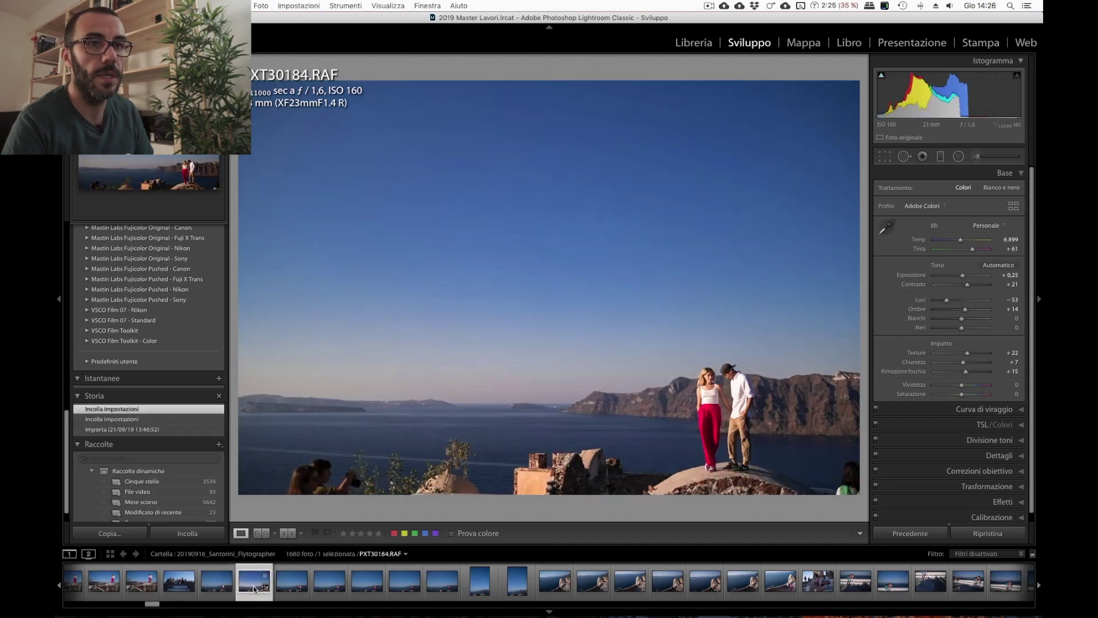
{"action": "key", "text": "5"}
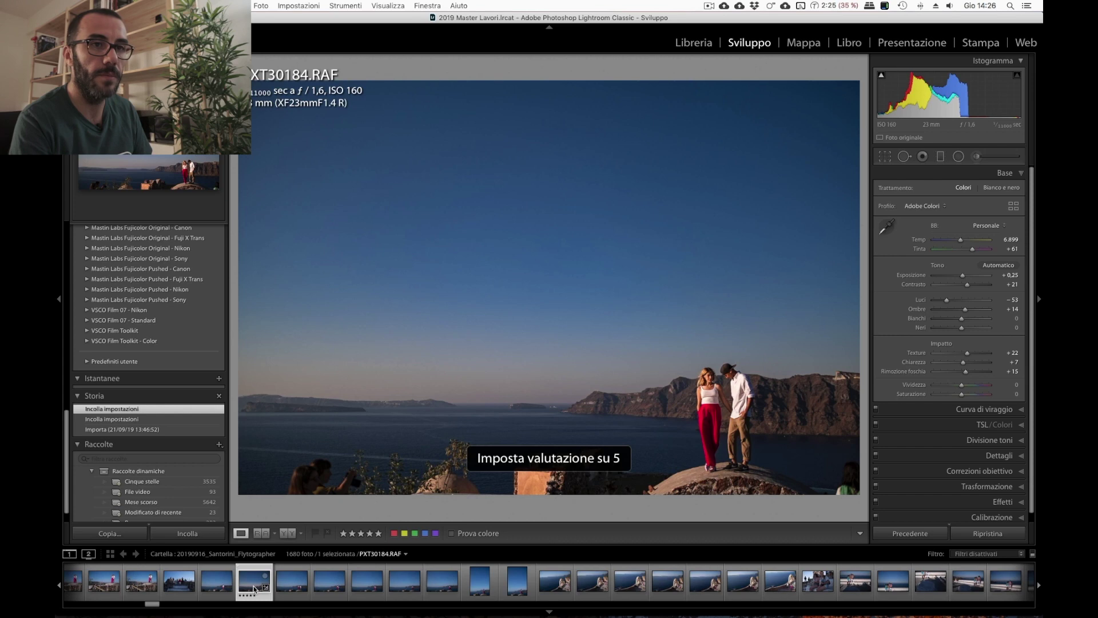
Raise PXT30184's Exposure to about +1.06.
{"action": "key", "text": "r"}
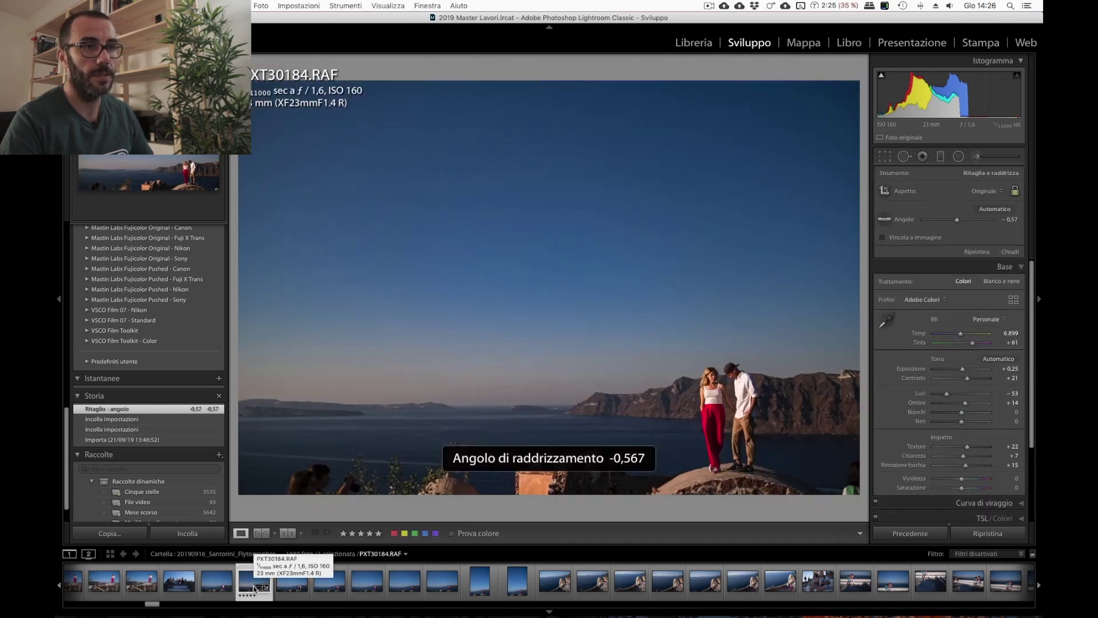
{"action": "key", "text": "r"}
{"action": "key", "text": "equal"}
{"action": "key", "text": "equal"}
{"action": "key", "text": "equal"}
{"action": "key", "text": "equal"}
{"action": "key", "text": "equal"}
{"action": "key", "text": "equal"}
{"action": "key", "text": "equal"}
{"action": "key", "text": "equal"}
{"action": "key", "text": "equal"}
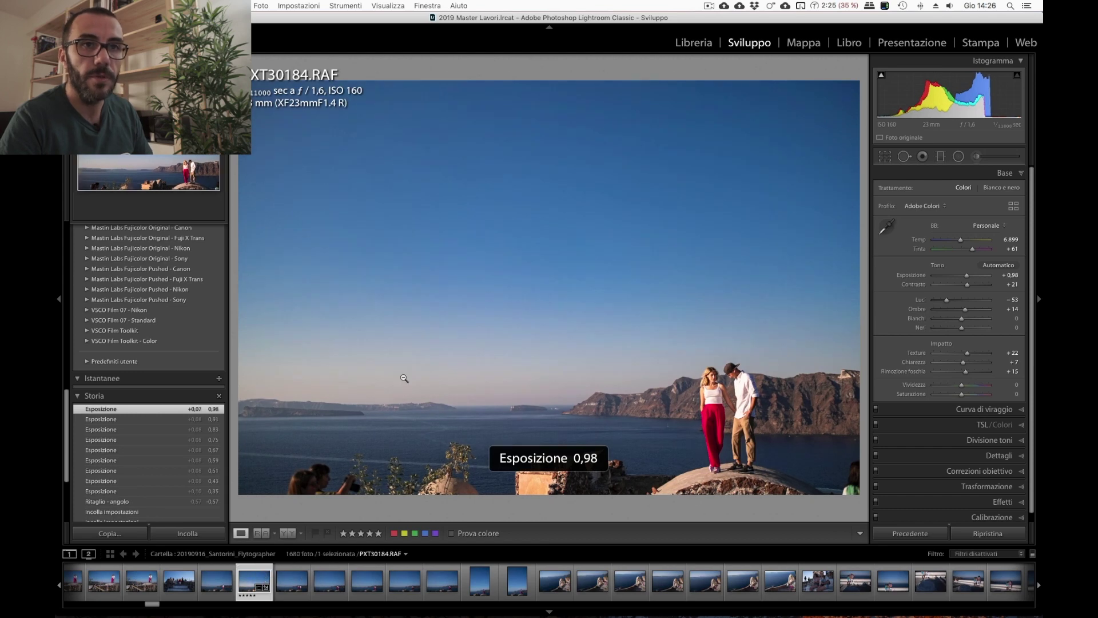
{"action": "key", "text": "equal"}
Rotate PXT30184 slightly to level it and tighten the crop at the top corner.
{"action": "left_click", "coordinate": [882, 157]}
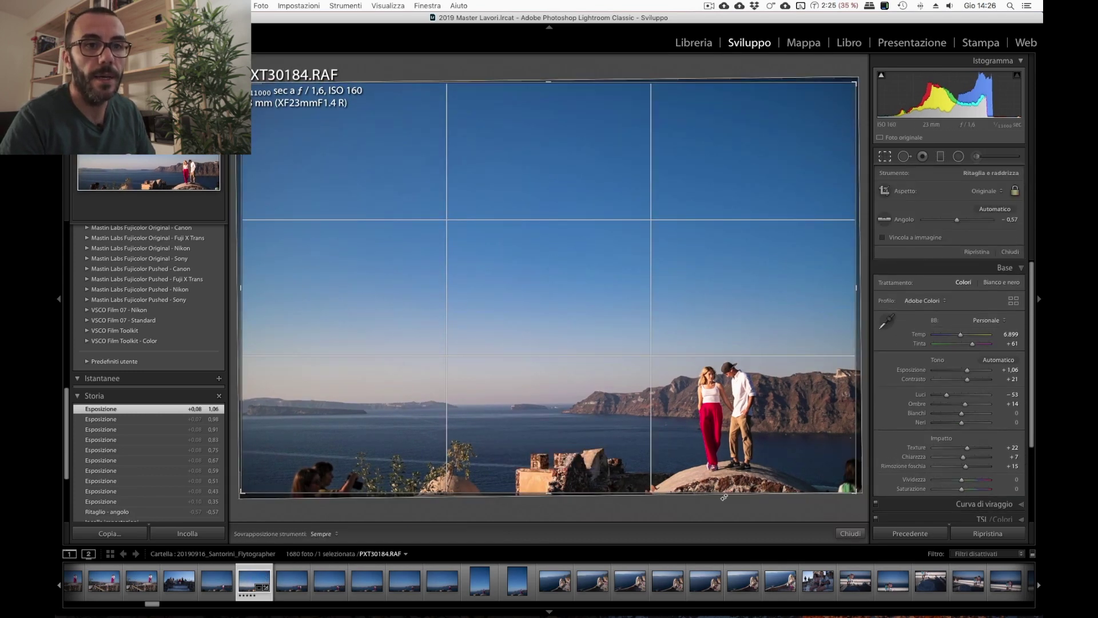
{"action": "left_click_drag", "start_coordinate": [856, 79], "coordinate": [846, 86]}
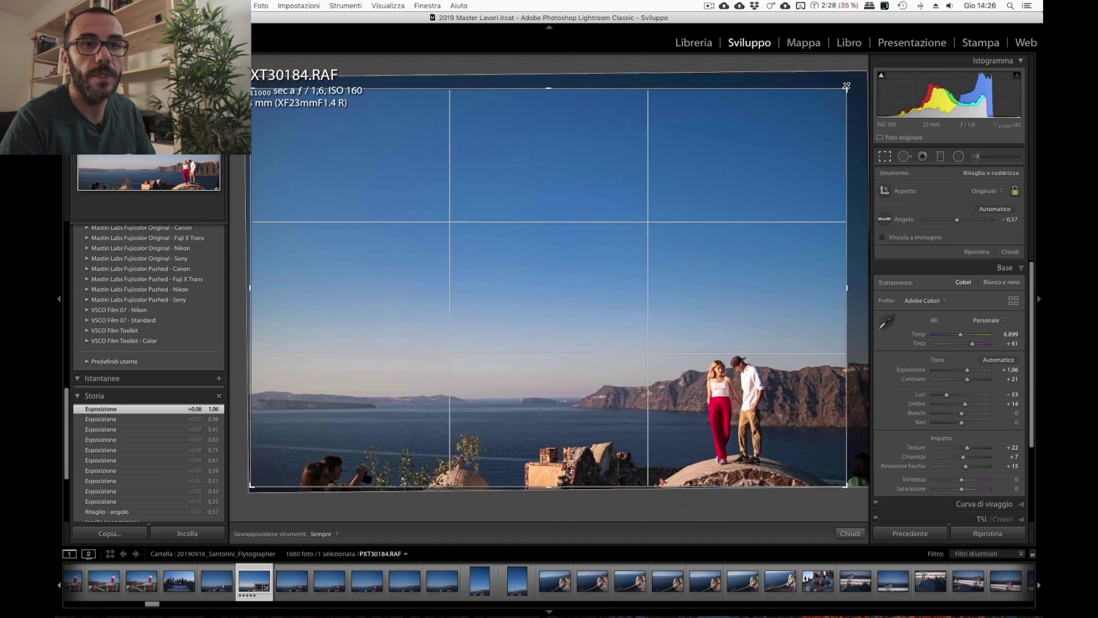
{"action": "left_click_drag", "start_coordinate": [846, 86], "coordinate": [845, 90]}
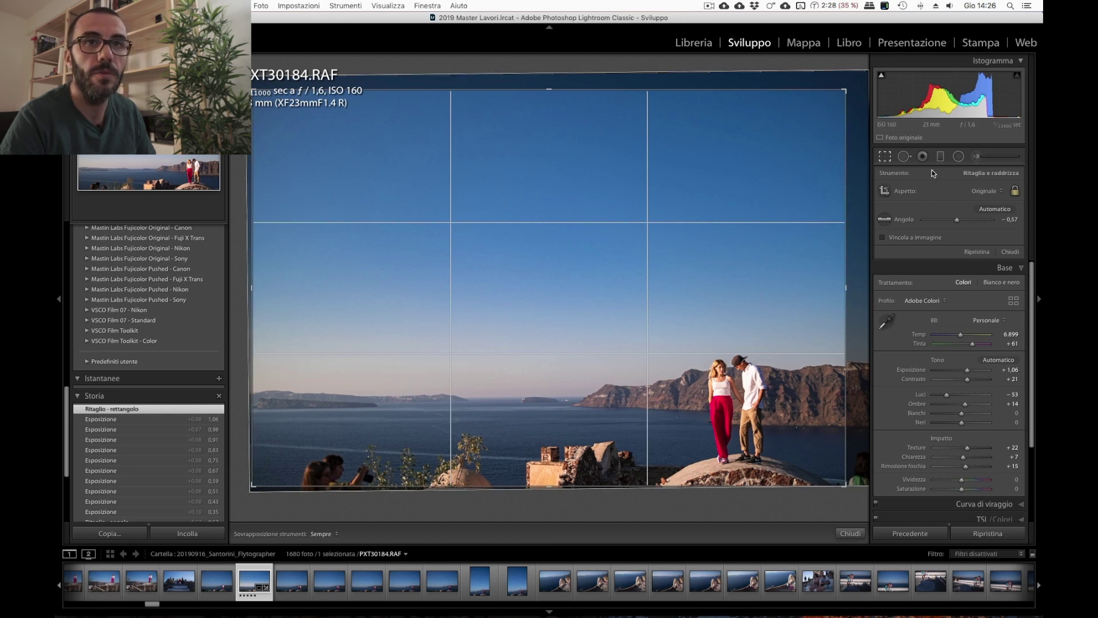
{"action": "left_click", "coordinate": [905, 156]}
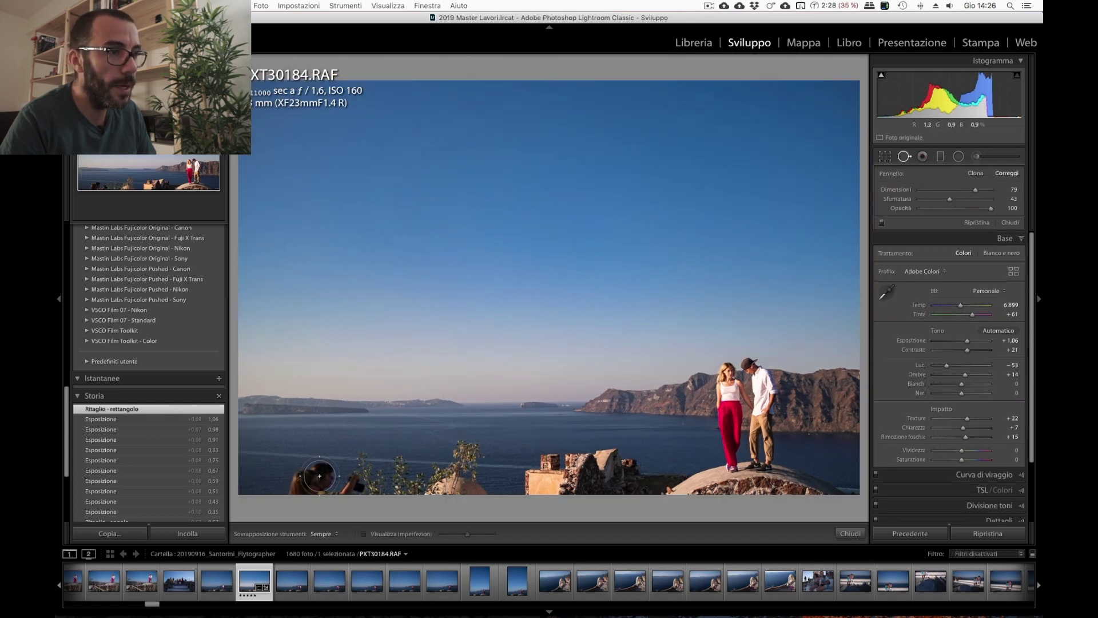
{"action": "left_click_drag", "start_coordinate": [322, 475], "coordinate": [310, 480]}
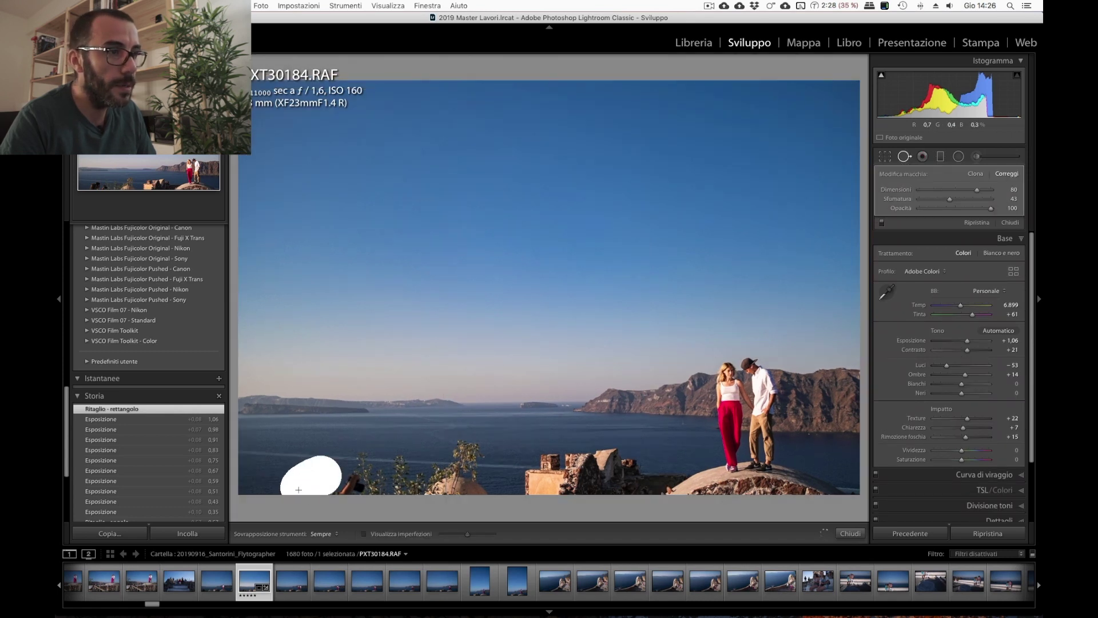
{"action": "left_click_drag", "start_coordinate": [343, 456], "coordinate": [279, 456]}
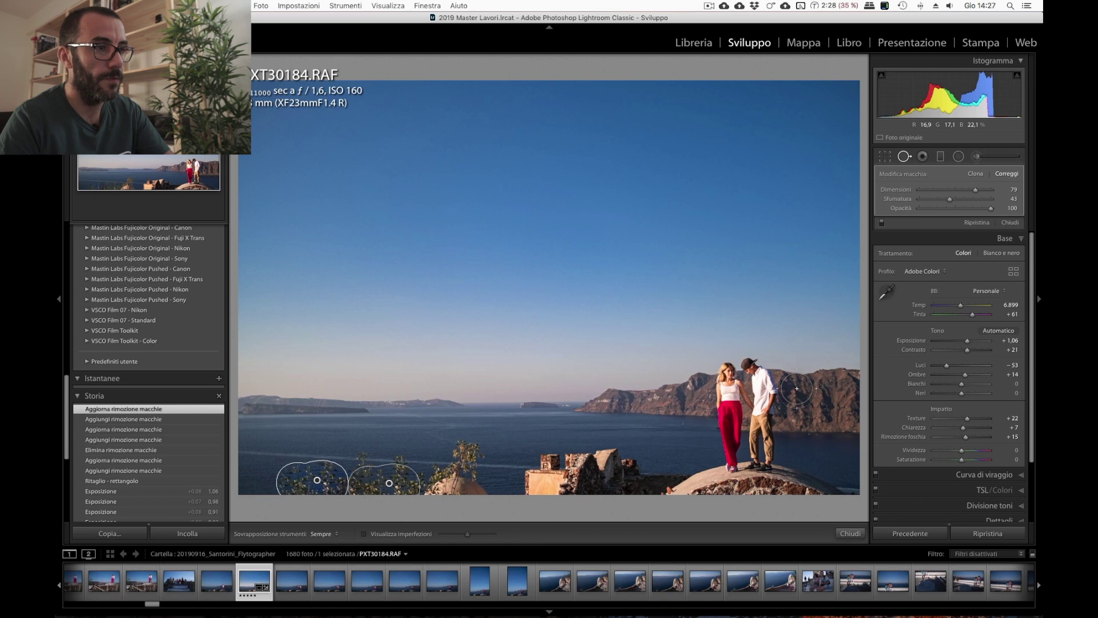
{"action": "key", "text": "BackSpace"}
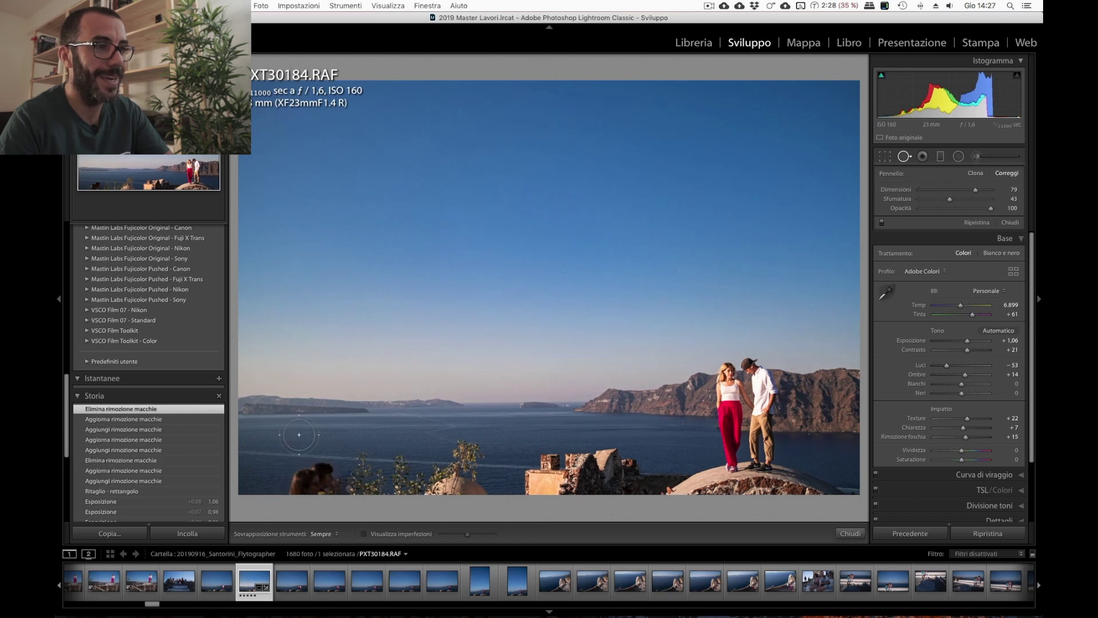
{"action": "left_click", "coordinate": [350, 490]}
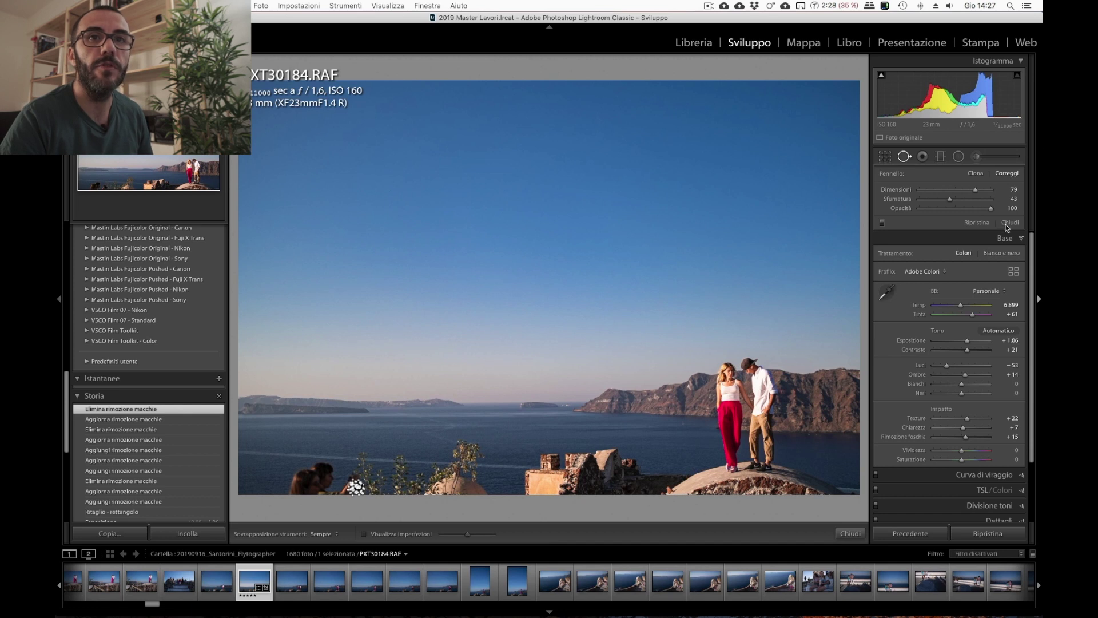
{"action": "left_click", "coordinate": [1007, 223]}
Send PXT30184 to Adobe Photoshop CC 2019 and dismiss the Camera Raw compatibility warning.
{"action": "right_click", "coordinate": [651, 264]}
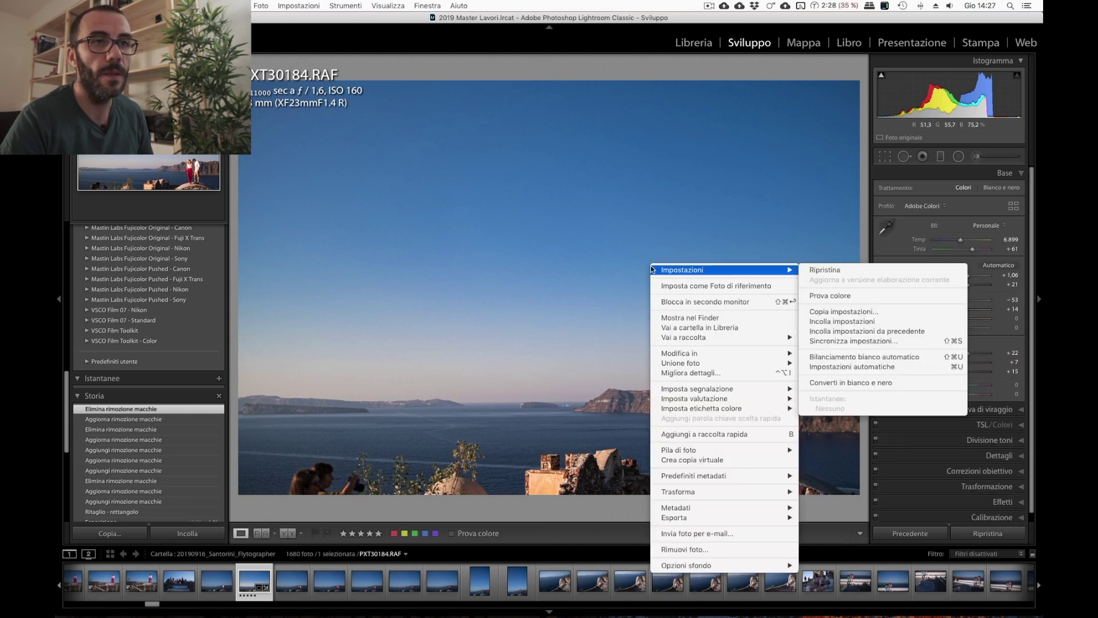
{"action": "mouse_move", "coordinate": [723, 353]}
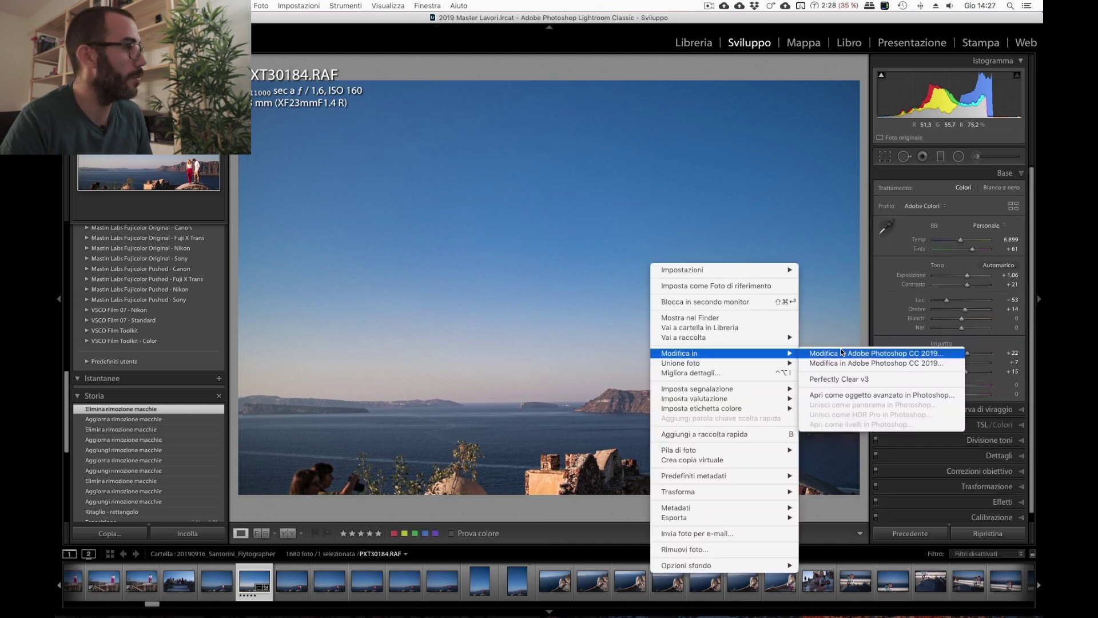
{"action": "left_click", "coordinate": [842, 353]}
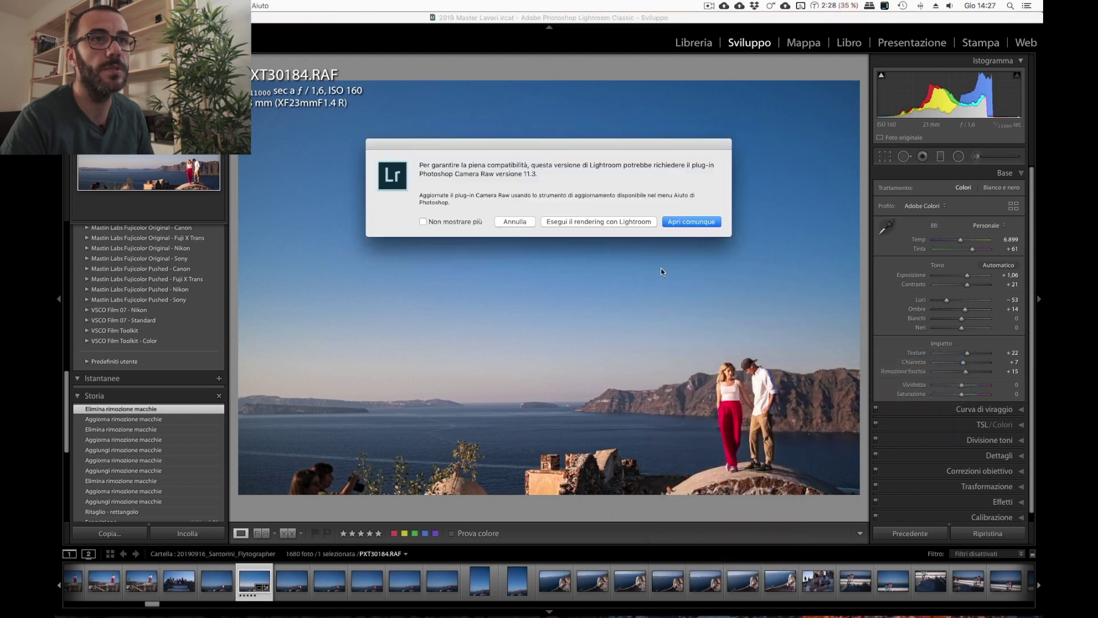
{"action": "left_click", "coordinate": [626, 224]}
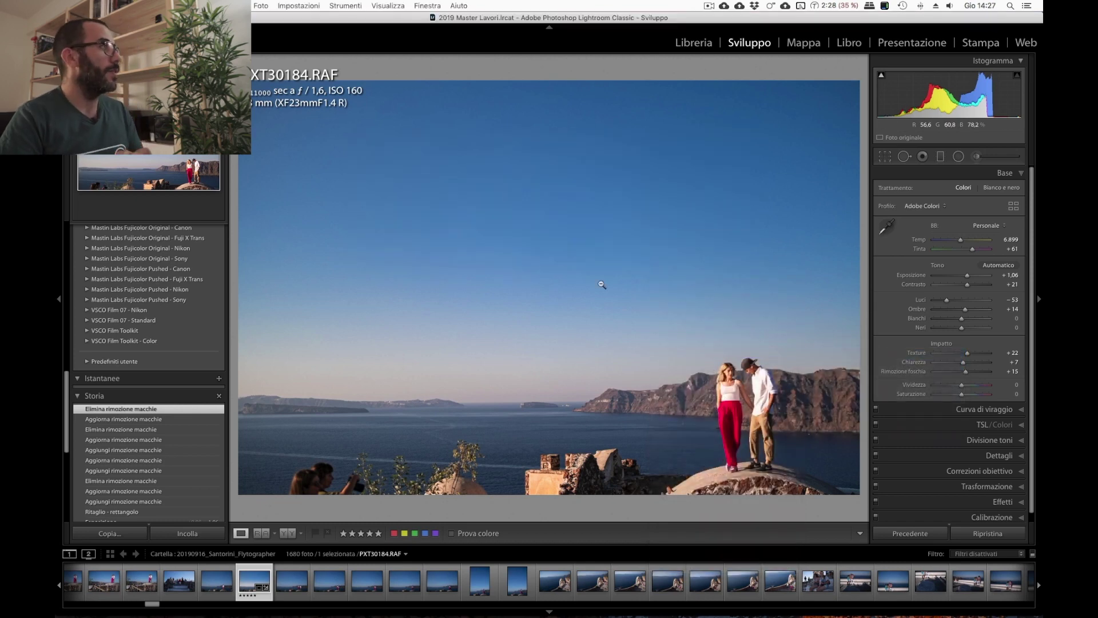
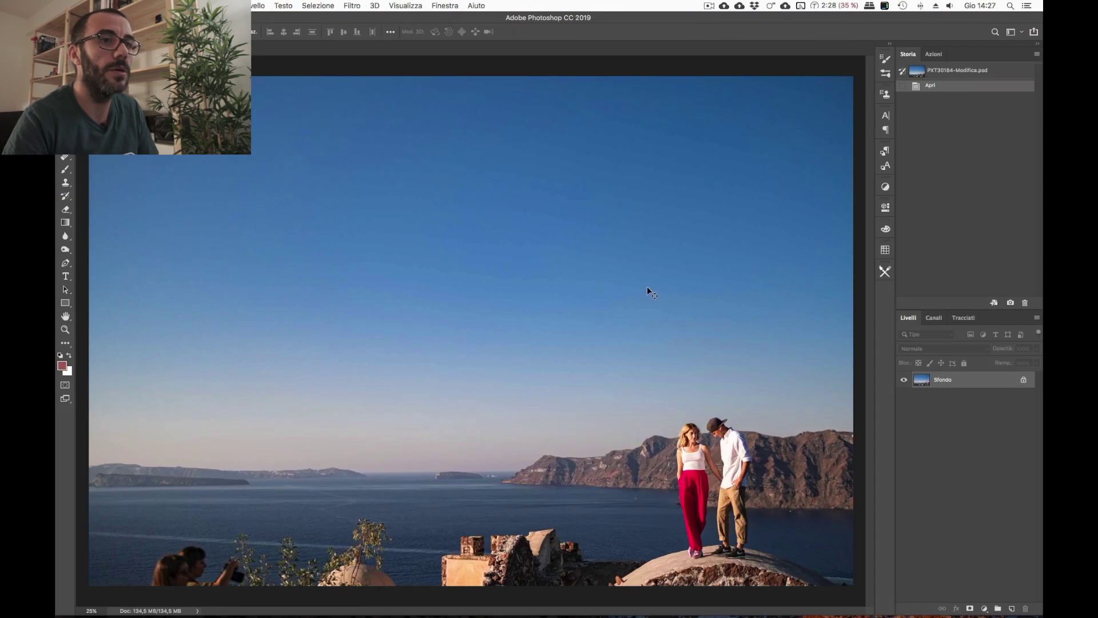
Add a new empty layer above Sfondo and zoom into the lower-left tourists.
{"action": "left_click", "coordinate": [1012, 608]}
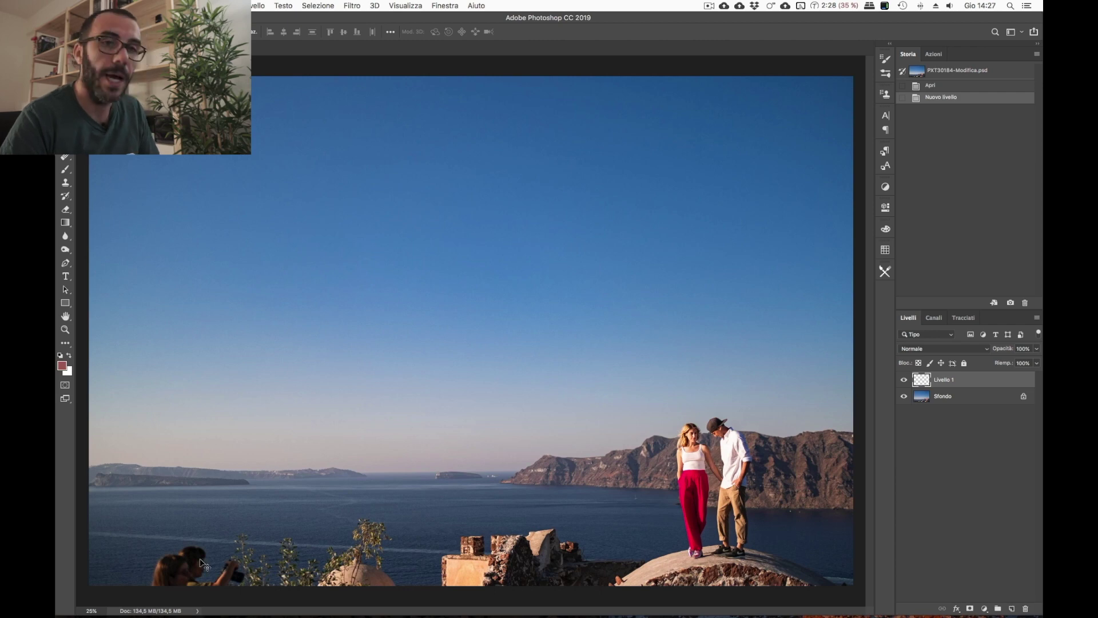
{"action": "scroll", "coordinate": [197, 565], "scroll_direction": "up", "scroll_amount": 5}
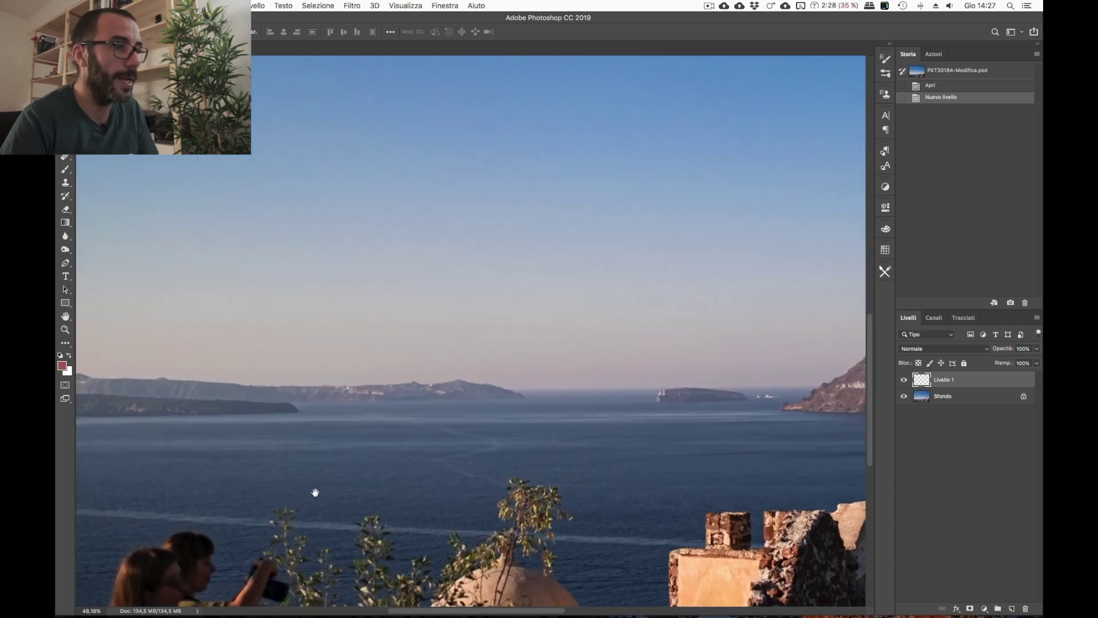
{"action": "left_click_drag", "start_coordinate": [314, 491], "coordinate": [339, 443]}
{"action": "scroll", "coordinate": [307, 485], "scroll_direction": "up", "scroll_amount": 1}
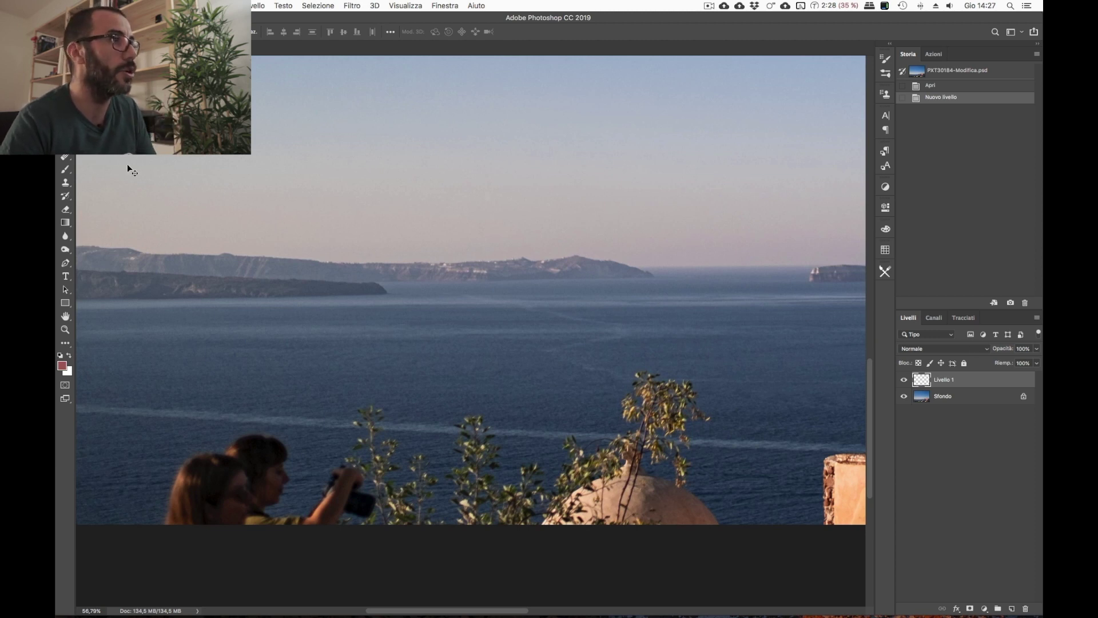
Set the Healing Brush to about 100 px, try healing the woman's head, then undo.
{"action": "left_click", "coordinate": [67, 157]}
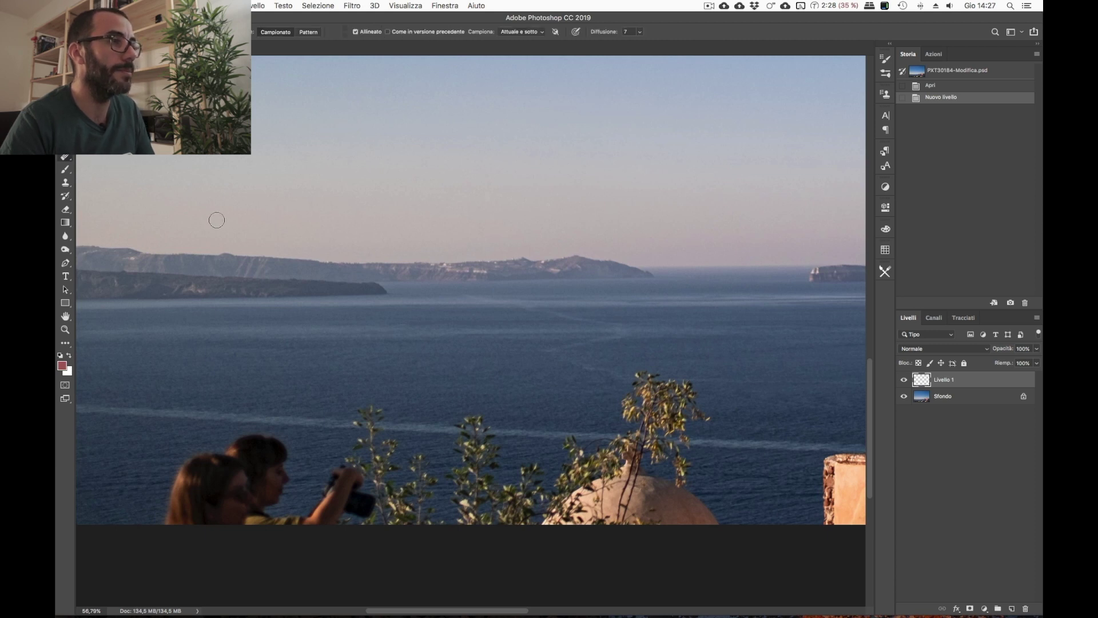
{"action": "left_click_drag", "start_coordinate": [206, 399], "coordinate": [229, 399]}
{"action": "left_click_drag", "start_coordinate": [197, 497], "coordinate": [212, 497]}
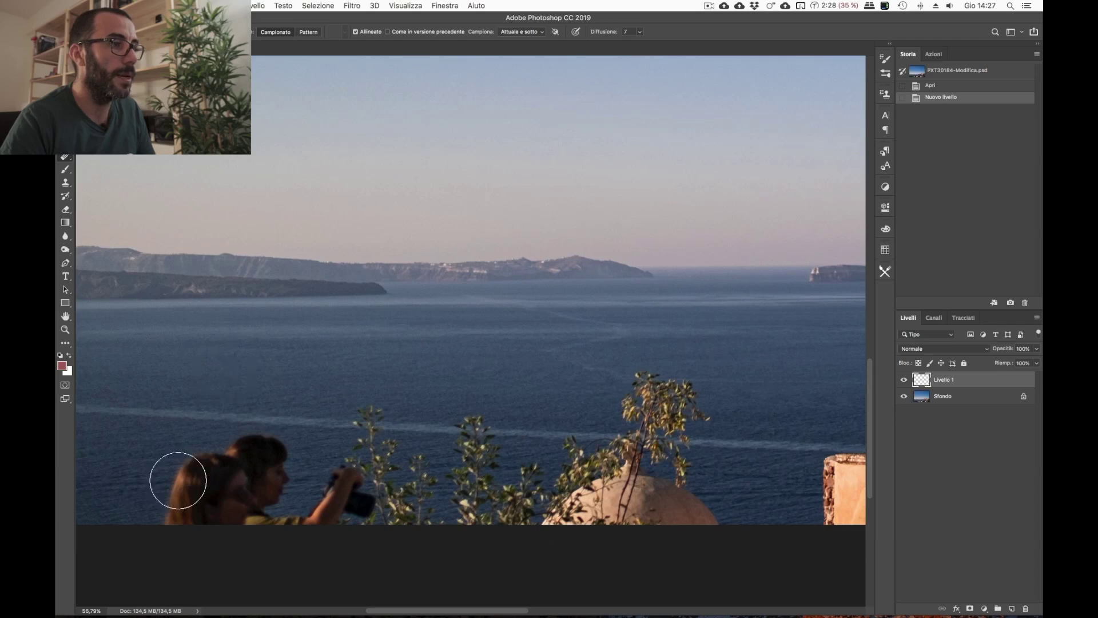
{"action": "mouse_move", "coordinate": [178, 515]}
{"action": "left_mouse_down"}
{"action": "mouse_move", "coordinate": [211, 482]}
{"action": "mouse_move", "coordinate": [201, 499]}
{"action": "left_mouse_up"}
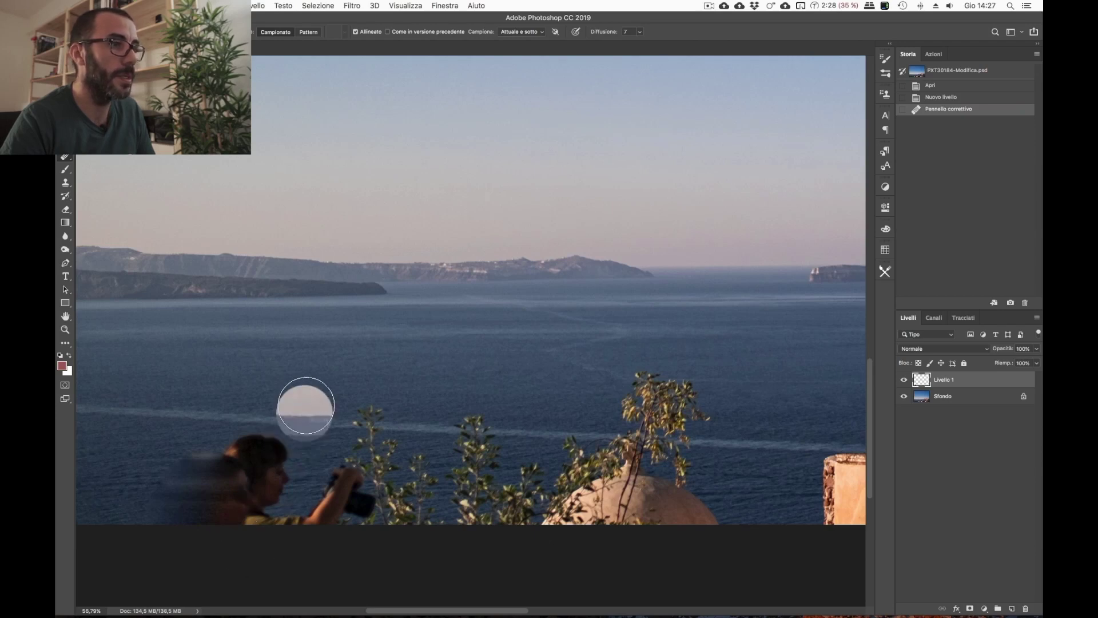
{"action": "mouse_move", "coordinate": [255, 517]}
{"action": "left_mouse_down"}
{"action": "mouse_move", "coordinate": [223, 466]}
{"action": "mouse_move", "coordinate": [265, 459]}
{"action": "mouse_move", "coordinate": [207, 458]}
{"action": "mouse_move", "coordinate": [162, 481]}
{"action": "left_mouse_up"}
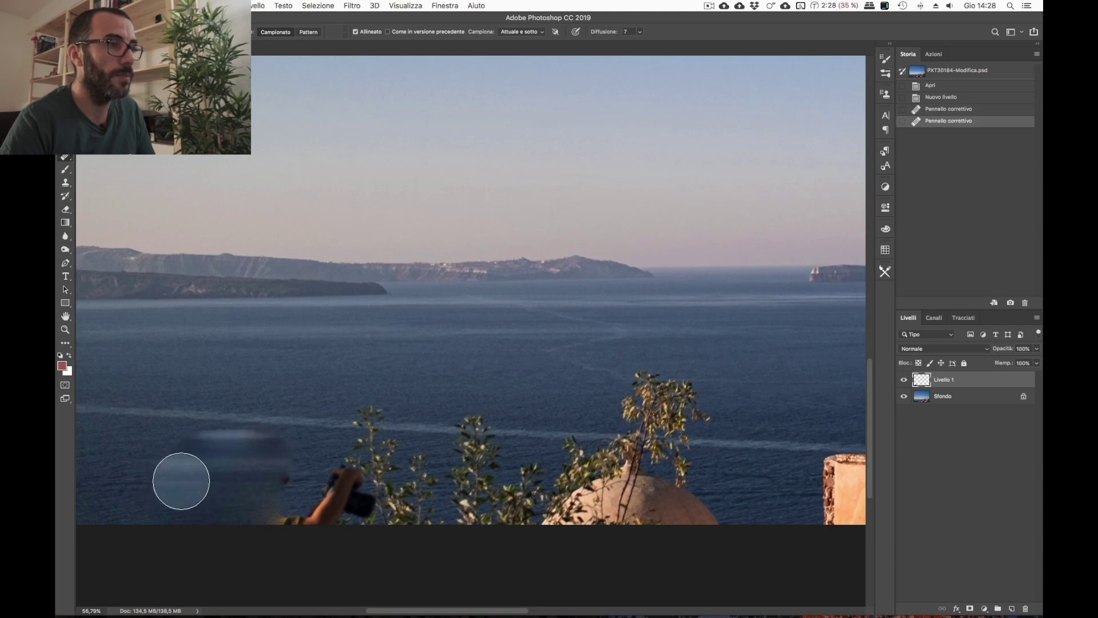
{"action": "key", "text": "ctrl+z"}
{"action": "key", "text": "ctrl+z"}
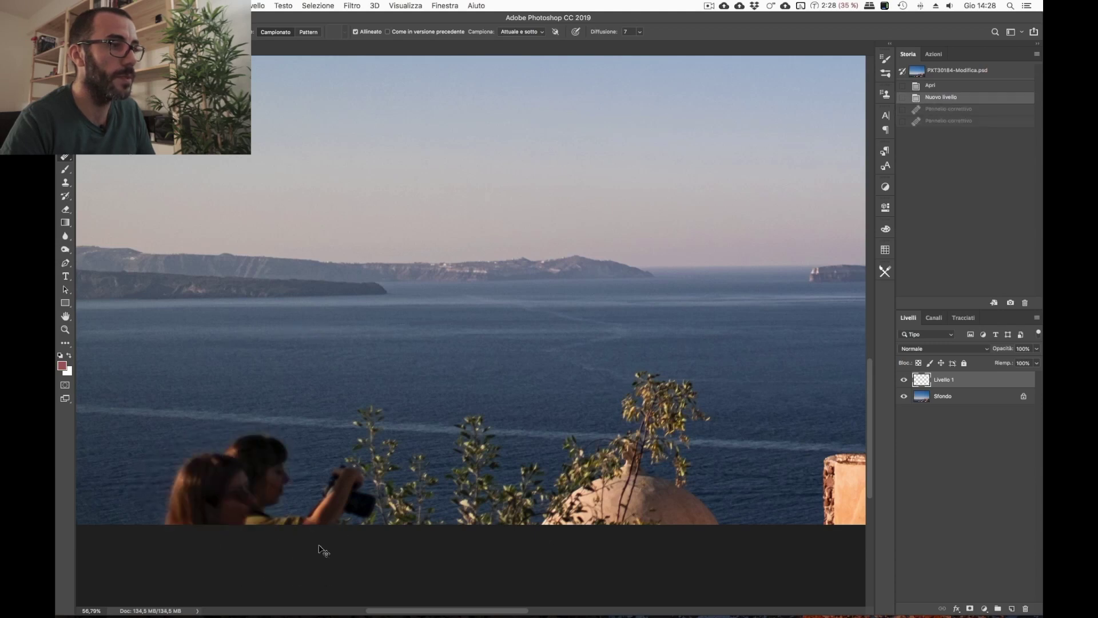
Sample clean sea and heal the left woman's hair into the water.
{"action": "mouse_move", "coordinate": [140, 483]}
{"action": "left_mouse_down"}
{"action": "mouse_move", "coordinate": [229, 495]}
{"action": "mouse_move", "coordinate": [179, 486]}
{"action": "mouse_move", "coordinate": [175, 426]}
{"action": "left_mouse_up"}
{"action": "left_click", "coordinate": [184, 493], "text": "alt"}
{"action": "left_click_drag", "start_coordinate": [277, 524], "coordinate": [285, 546]}
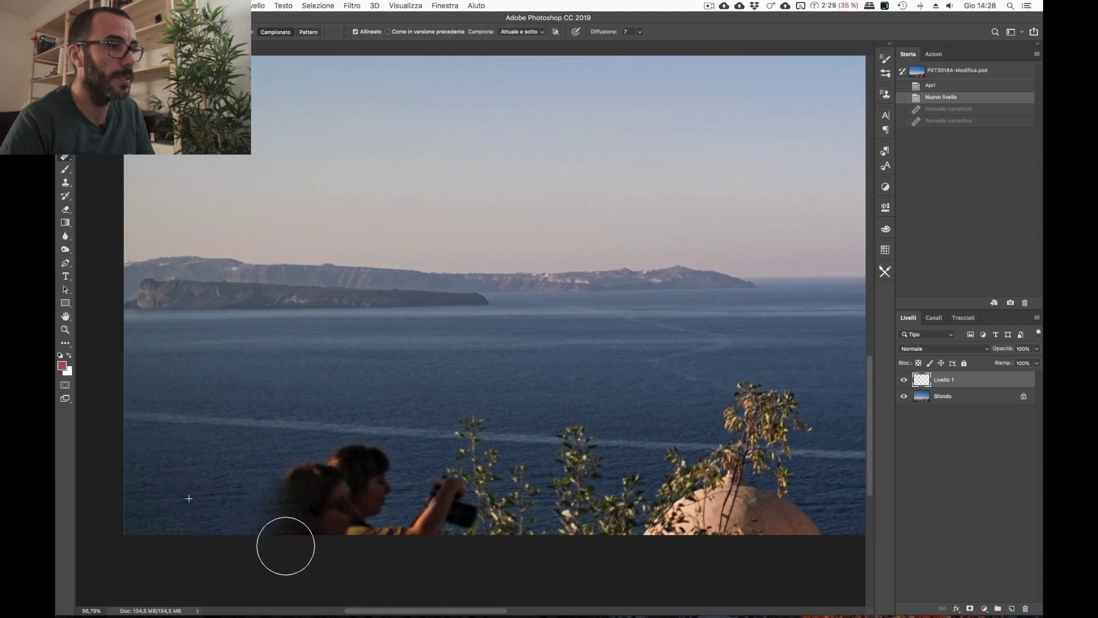
{"action": "left_click_drag", "start_coordinate": [286, 546], "coordinate": [270, 510]}
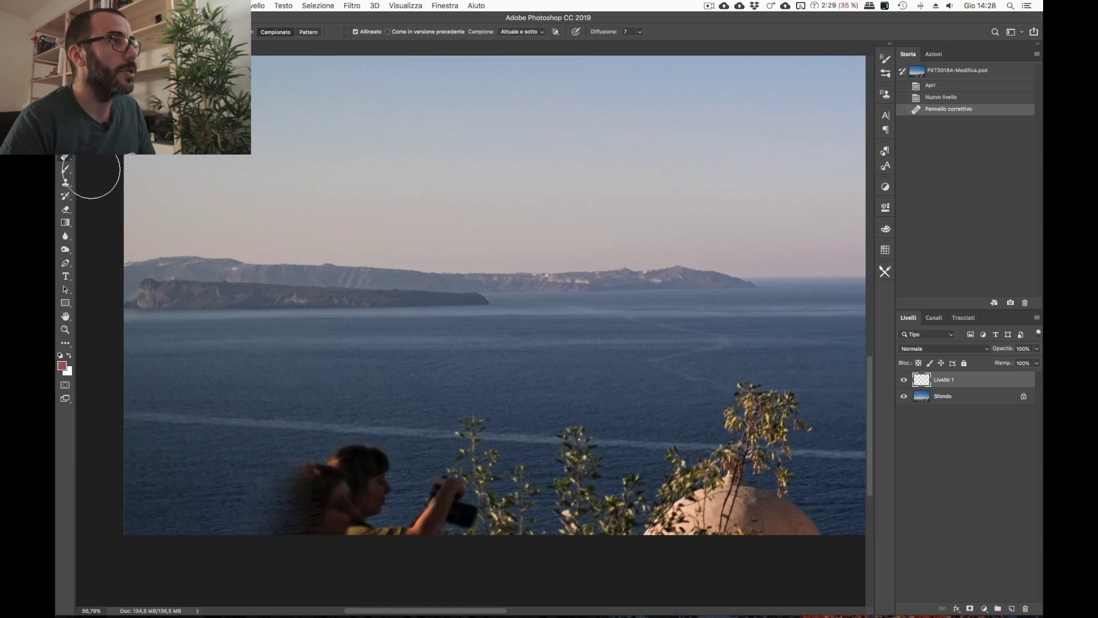
{"action": "left_click", "coordinate": [64, 158]}
{"action": "left_click", "coordinate": [114, 182]}
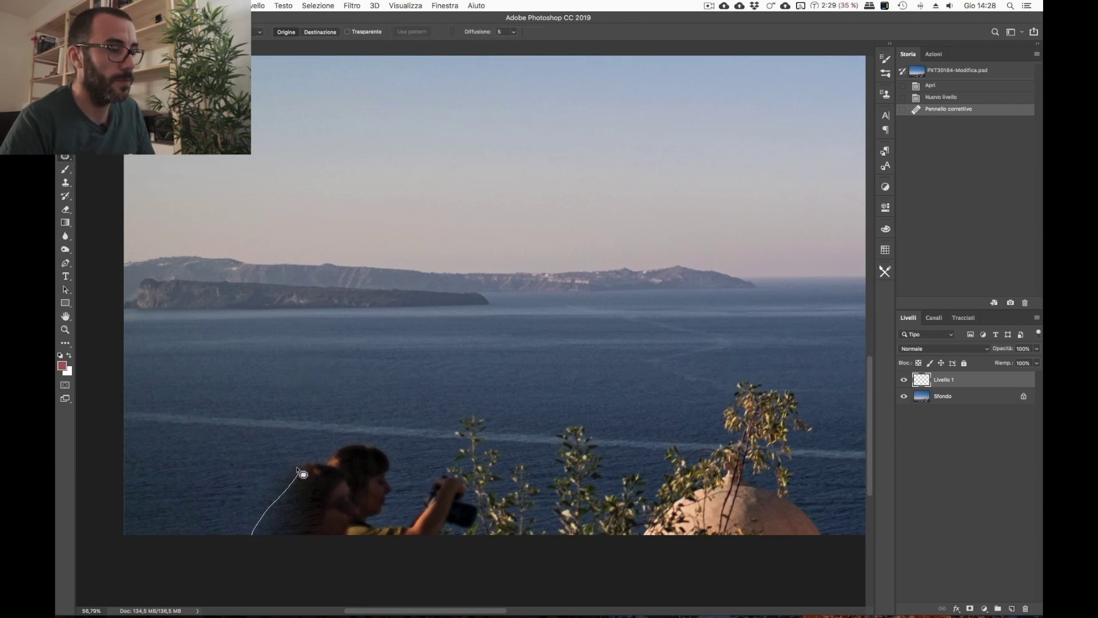
{"action": "left_click_drag", "start_coordinate": [301, 474], "coordinate": [299, 476]}
{"action": "key", "text": "ctrl+z"}
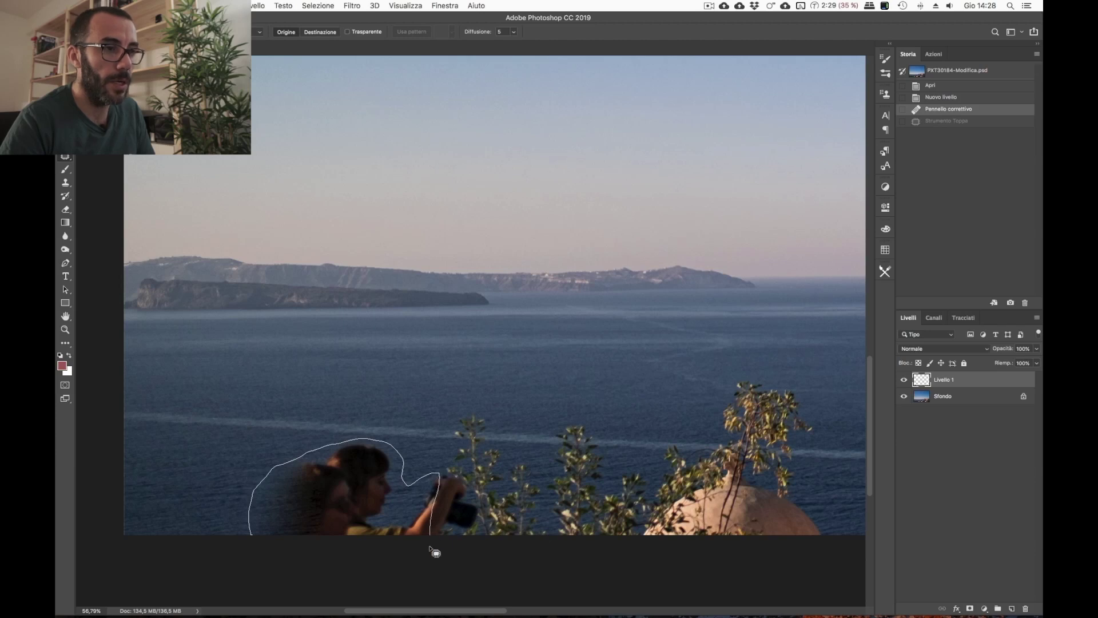
{"action": "left_click_drag", "start_coordinate": [430, 549], "coordinate": [252, 562]}
{"action": "left_click_drag", "start_coordinate": [316, 501], "coordinate": [325, 485]}
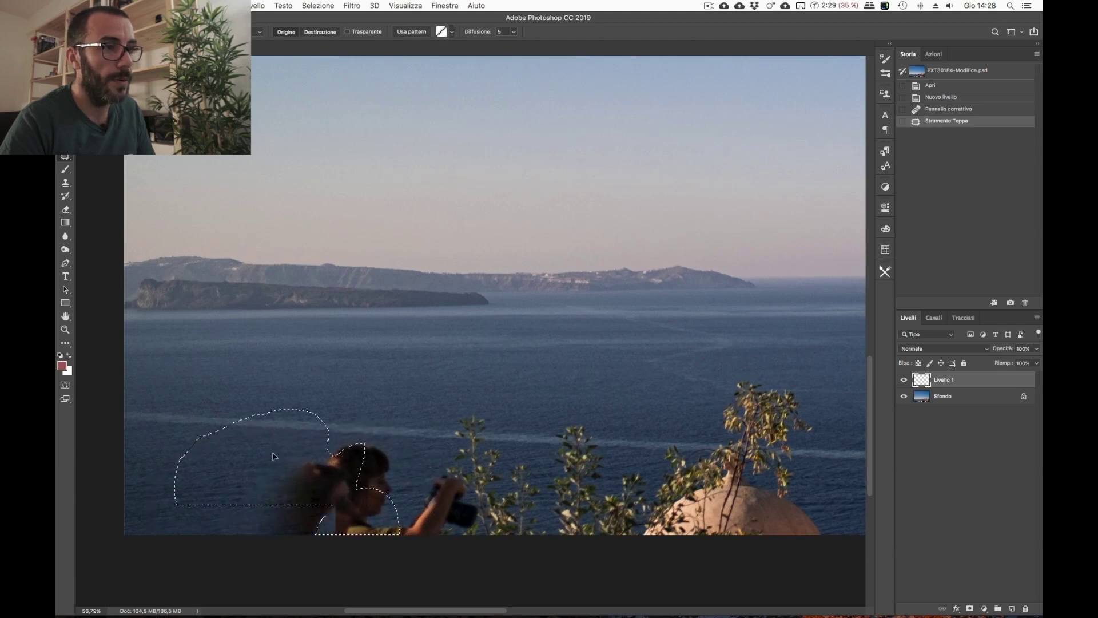
{"action": "left_click_drag", "start_coordinate": [326, 485], "coordinate": [437, 383]}
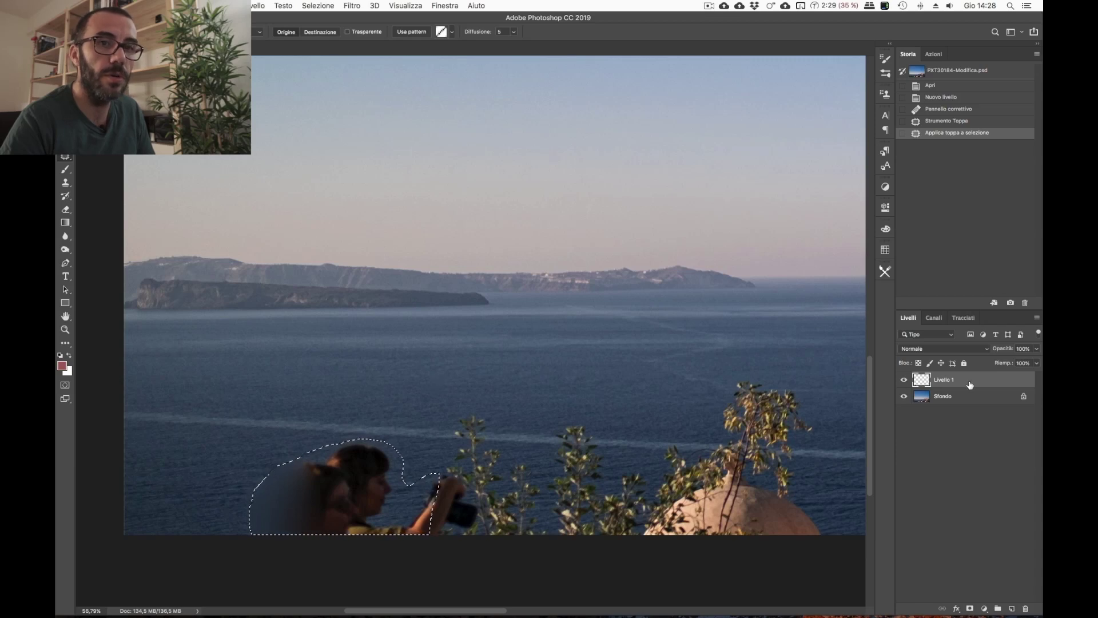
{"action": "right_click", "coordinate": [942, 395]}
{"action": "left_click", "coordinate": [899, 419]}
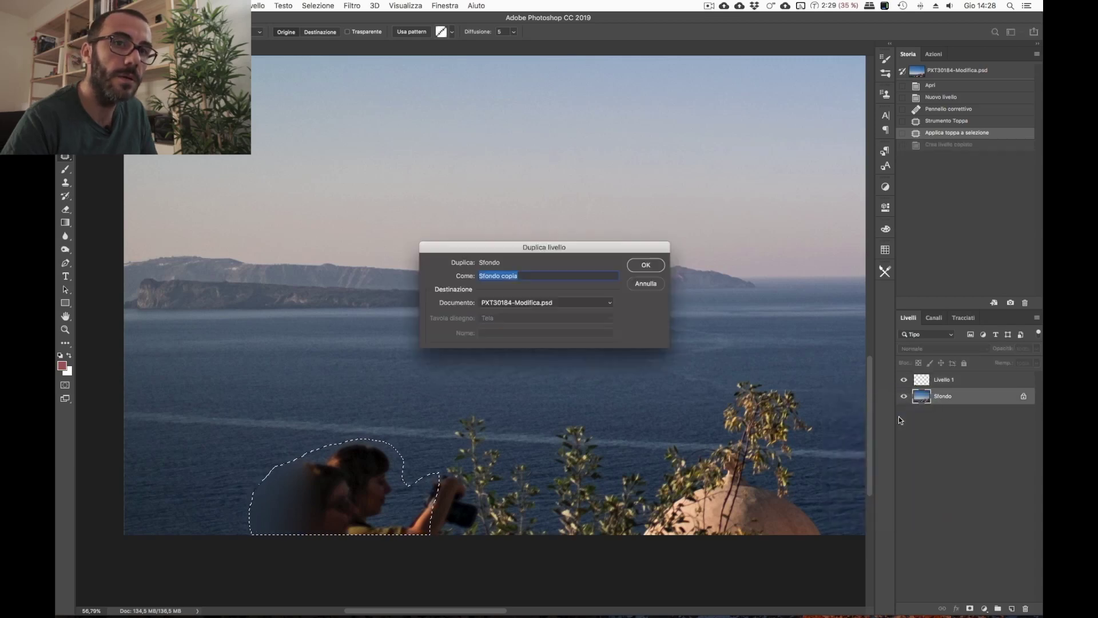
{"action": "left_click", "coordinate": [645, 266]}
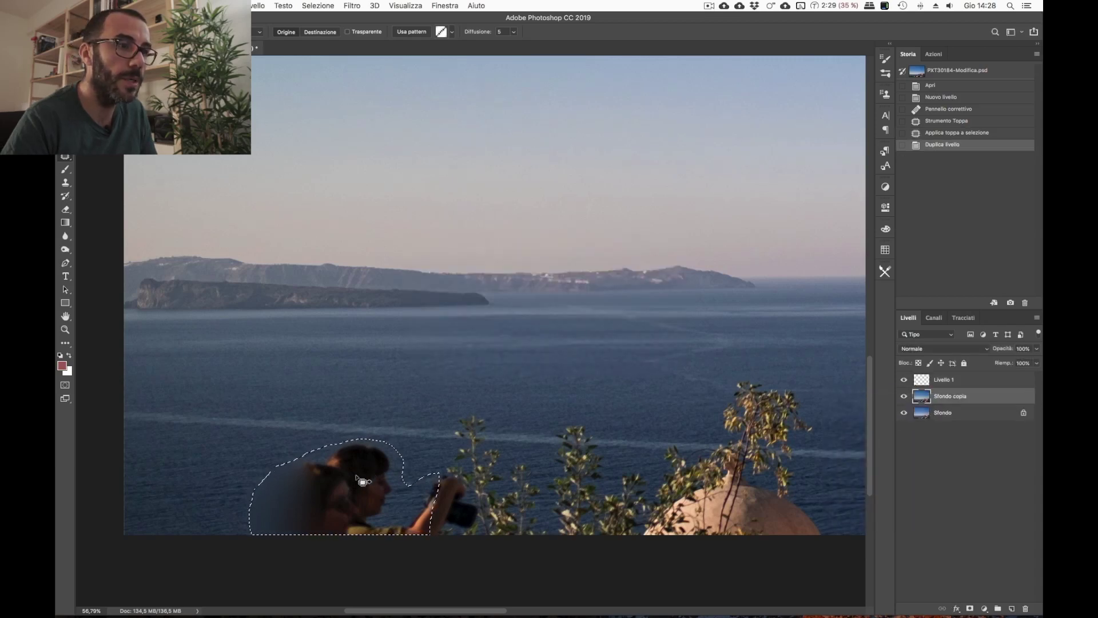
{"action": "left_click_drag", "start_coordinate": [362, 482], "coordinate": [362, 356]}
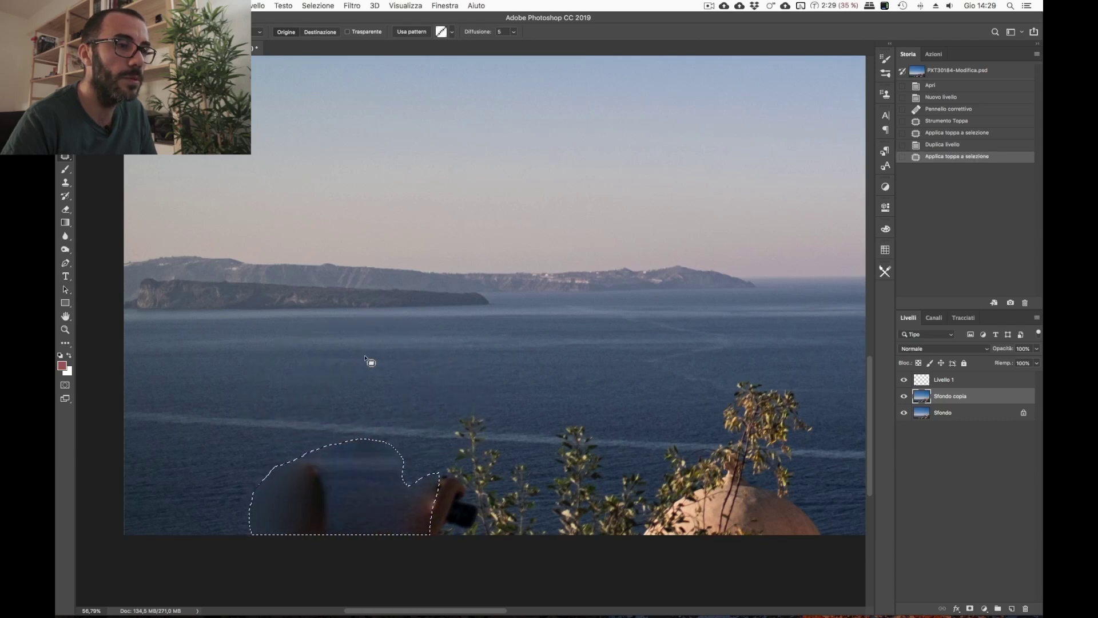
{"action": "left_click", "coordinate": [904, 380]}
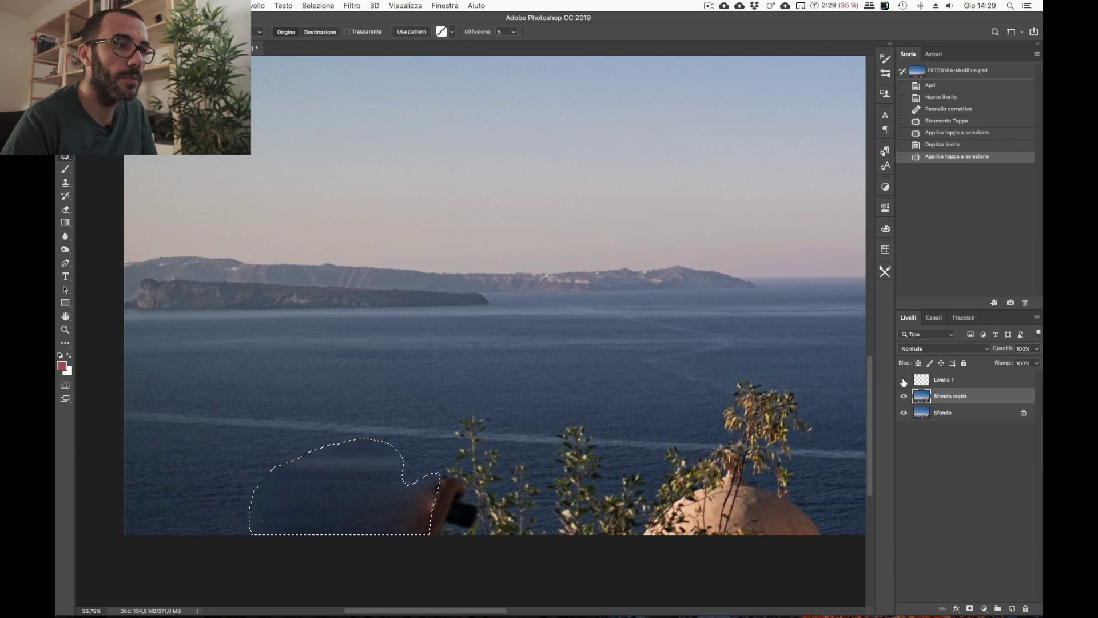
{"action": "left_click", "coordinate": [942, 379]}
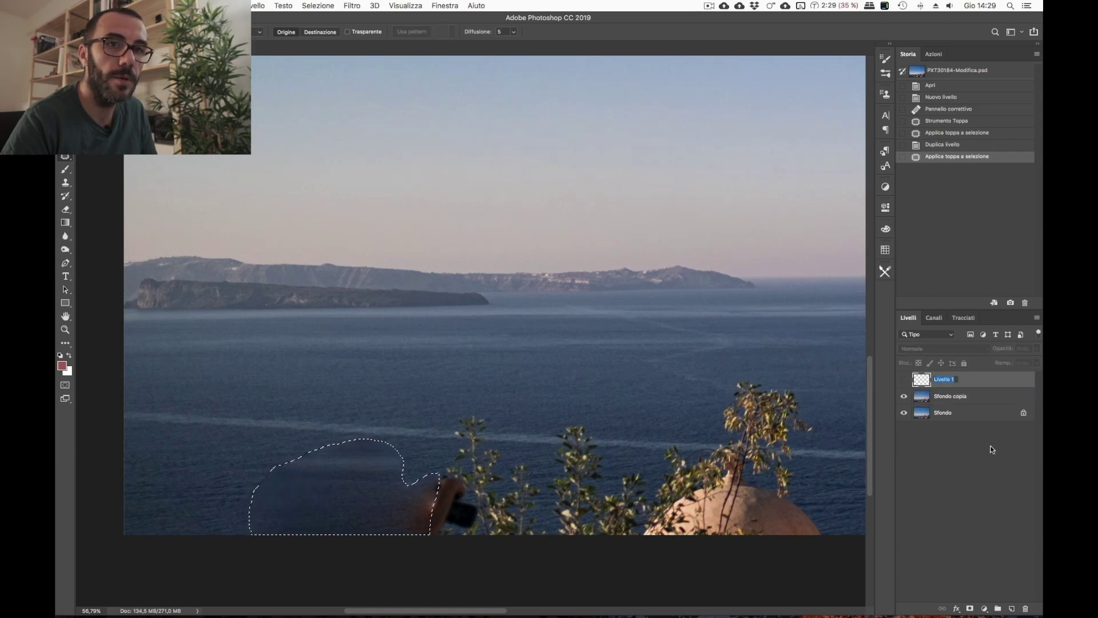
{"action": "left_click_drag", "start_coordinate": [972, 379], "coordinate": [1025, 608]}
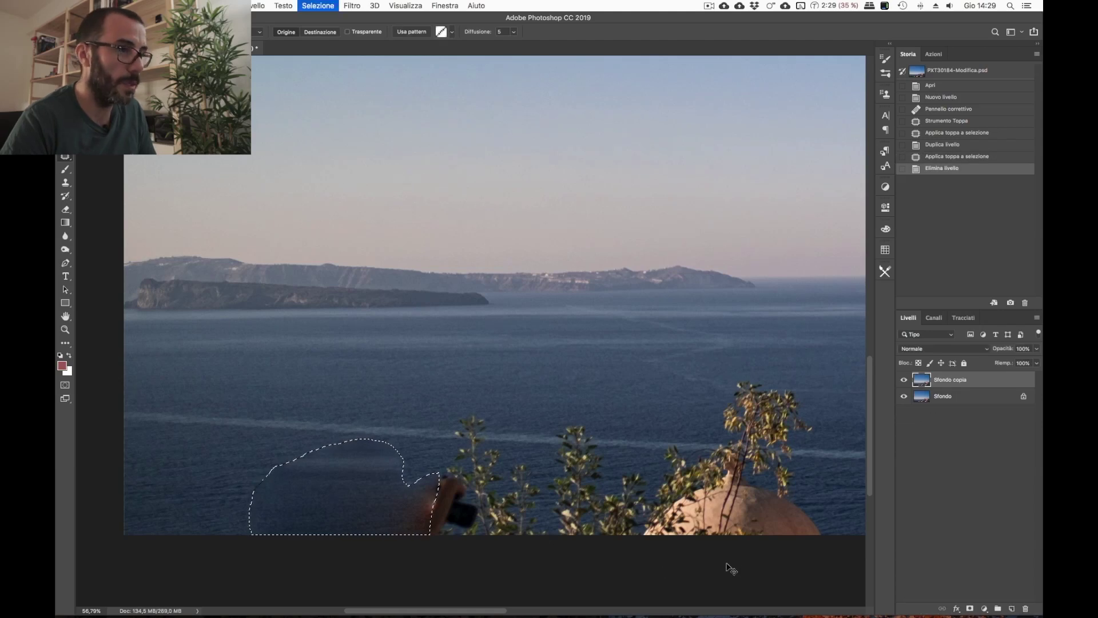
{"action": "key", "text": "ctrl+d"}
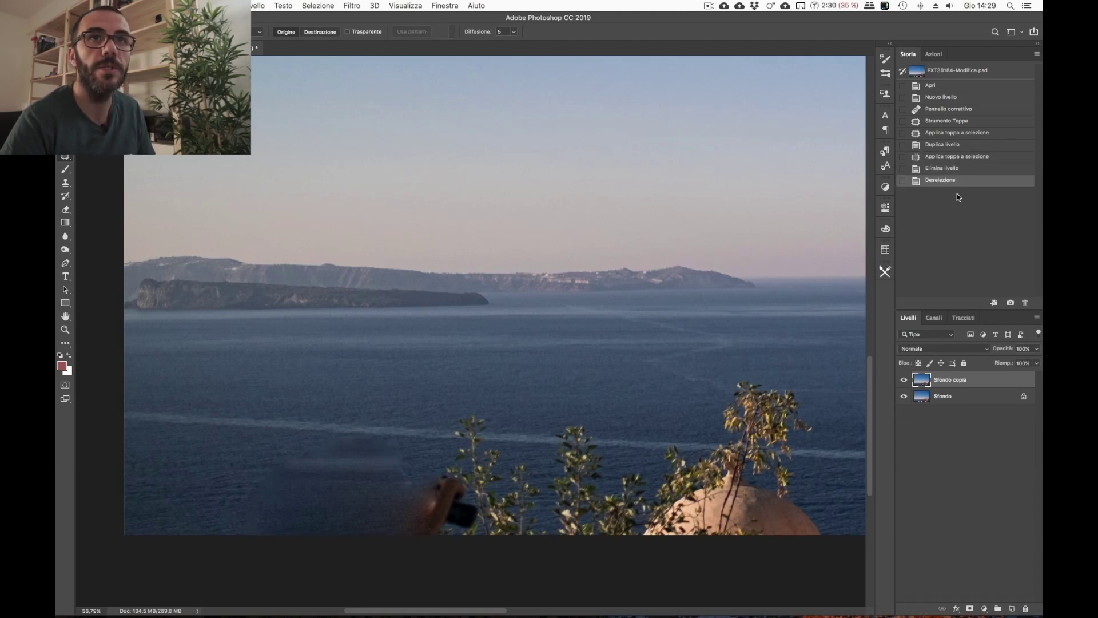
{"action": "left_click", "coordinate": [951, 109]}
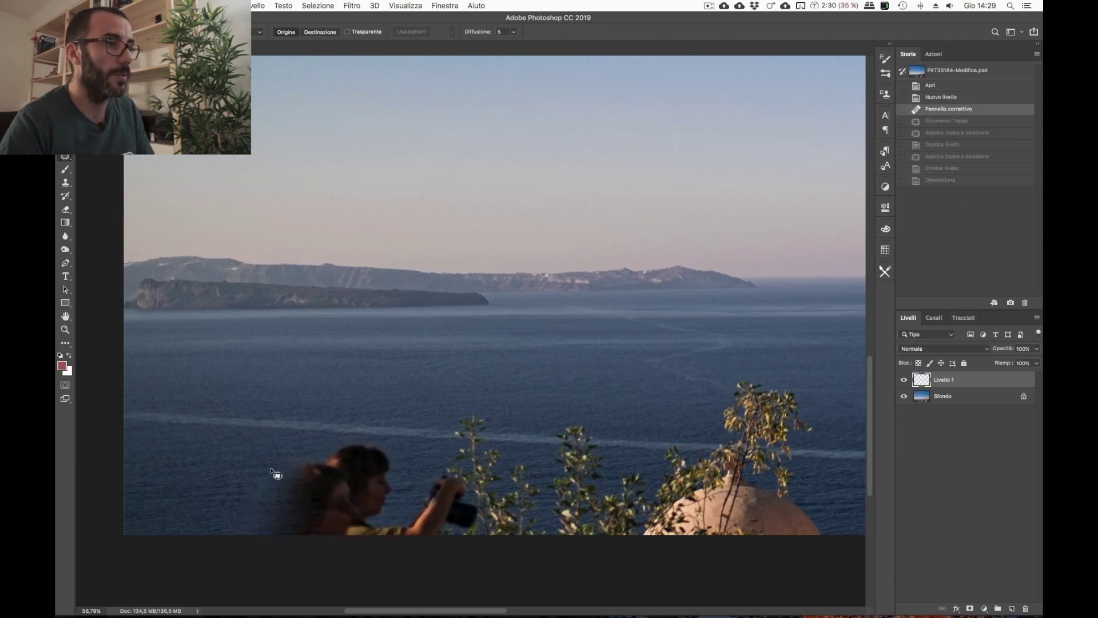
Heal the woman's head, arm and camera into sea using sampled water.
{"action": "key", "text": "shift+j"}
{"action": "key", "text": "shift+j"}
{"action": "key", "text": "shift+j"}
{"action": "key", "text": "shift+j"}
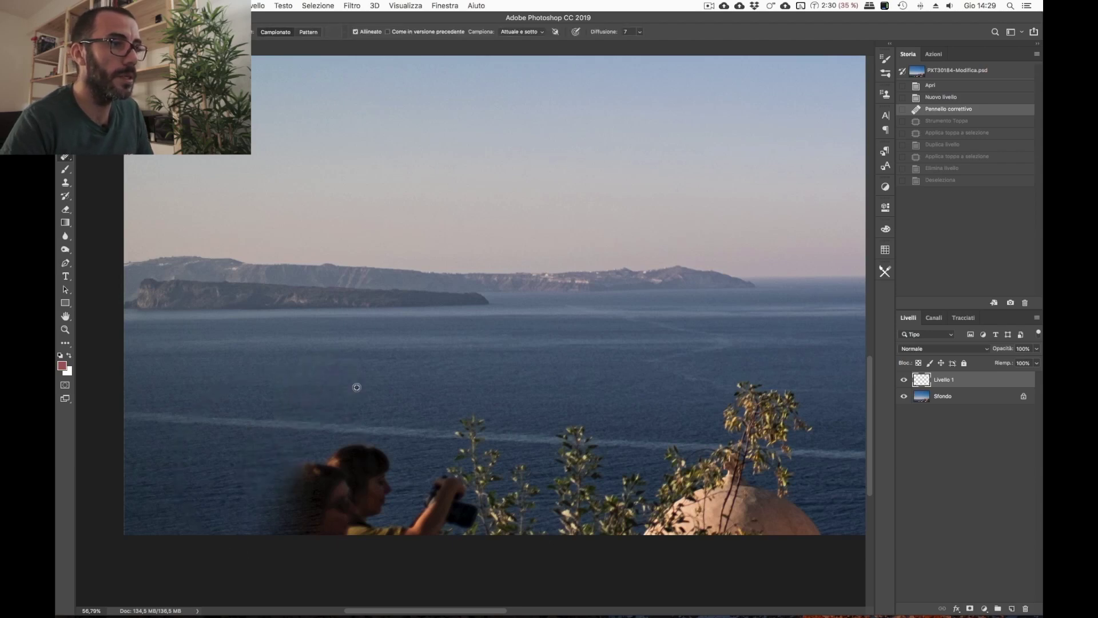
{"action": "left_click", "coordinate": [194, 483], "text": "alt"}
{"action": "left_click_drag", "start_coordinate": [272, 522], "coordinate": [265, 512]}
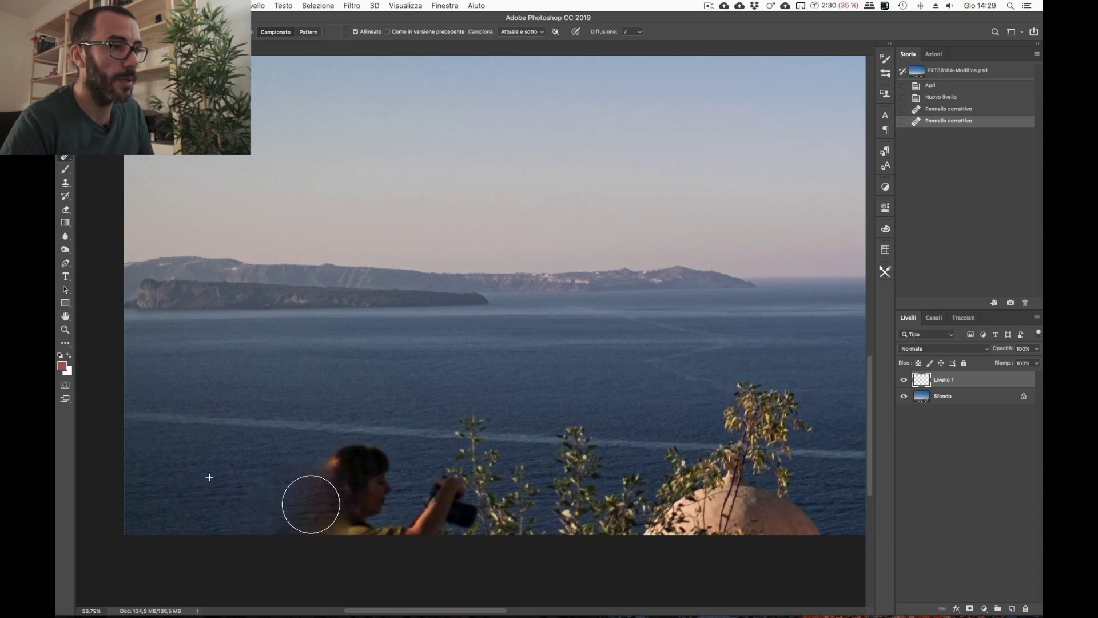
{"action": "mouse_move", "coordinate": [319, 520]}
{"action": "left_mouse_down"}
{"action": "mouse_move", "coordinate": [360, 525]}
{"action": "mouse_move", "coordinate": [324, 512]}
{"action": "left_mouse_up"}
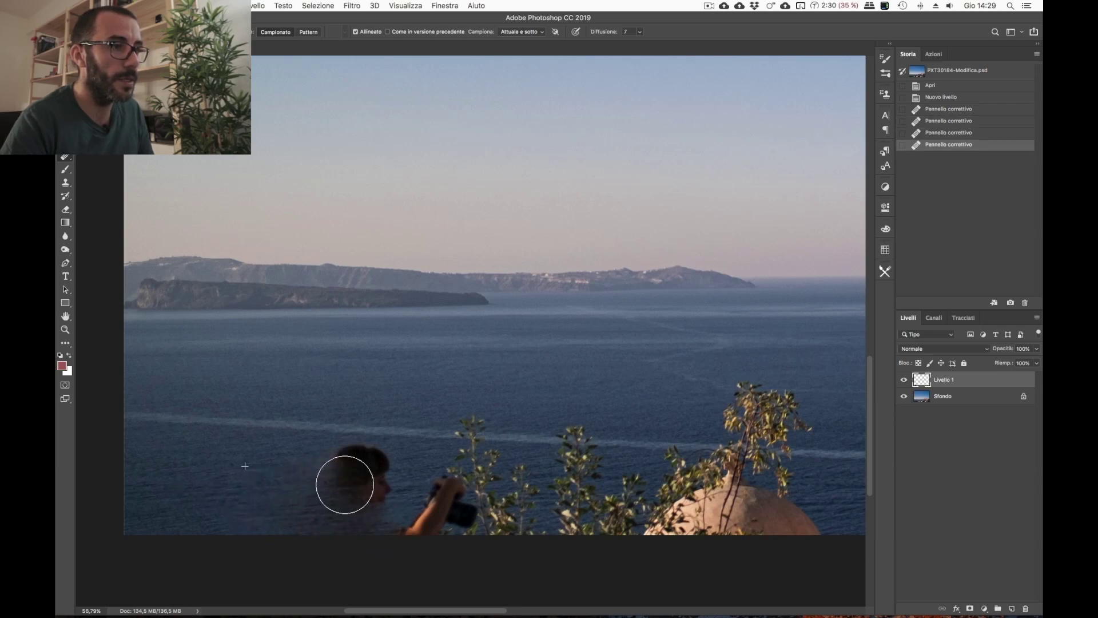
{"action": "mouse_move", "coordinate": [350, 476]}
{"action": "left_mouse_down"}
{"action": "mouse_move", "coordinate": [324, 459]}
{"action": "mouse_move", "coordinate": [378, 507]}
{"action": "mouse_move", "coordinate": [307, 490]}
{"action": "left_mouse_up"}
{"action": "key", "text": "bracketright"}
{"action": "key", "text": "bracketright"}
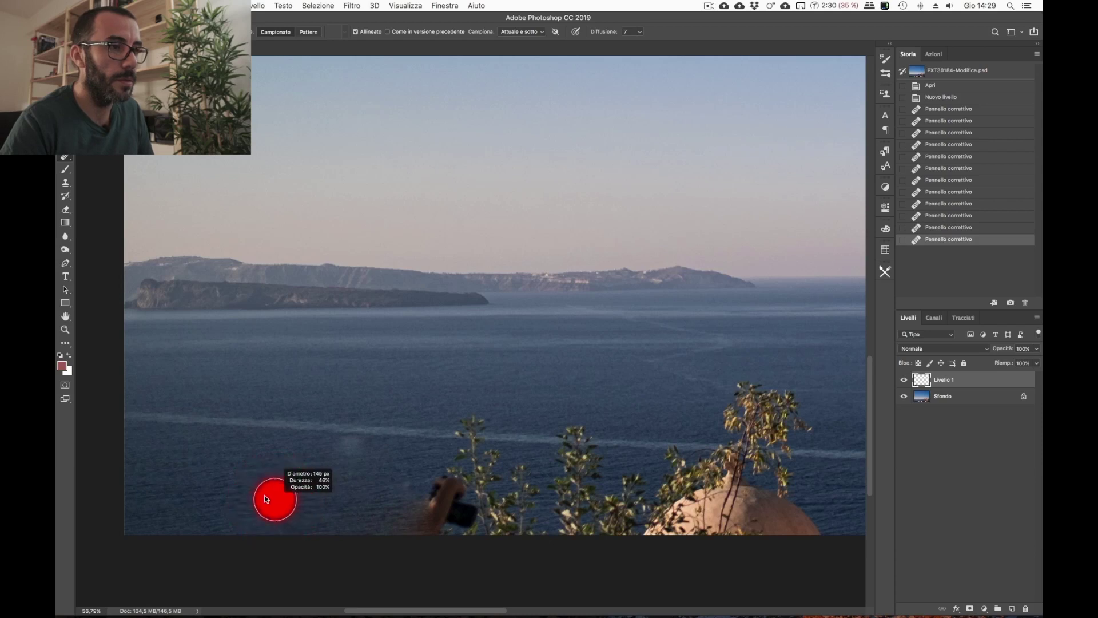
{"action": "mouse_move", "coordinate": [416, 502]}
{"action": "left_mouse_down"}
{"action": "mouse_move", "coordinate": [457, 503]}
{"action": "mouse_move", "coordinate": [448, 474]}
{"action": "left_mouse_up"}
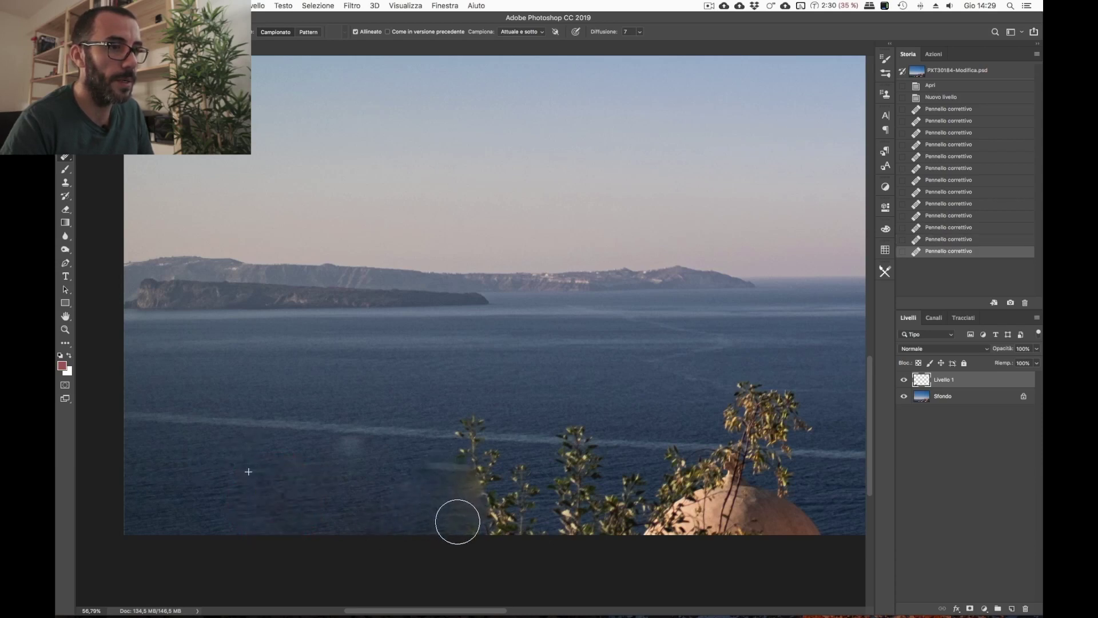
{"action": "left_click_drag", "start_coordinate": [448, 474], "coordinate": [424, 509]}
With a 251 px brush, heal the sea around the left plant and lower-left water.
{"action": "left_click_drag", "start_coordinate": [595, 490], "coordinate": [579, 469]}
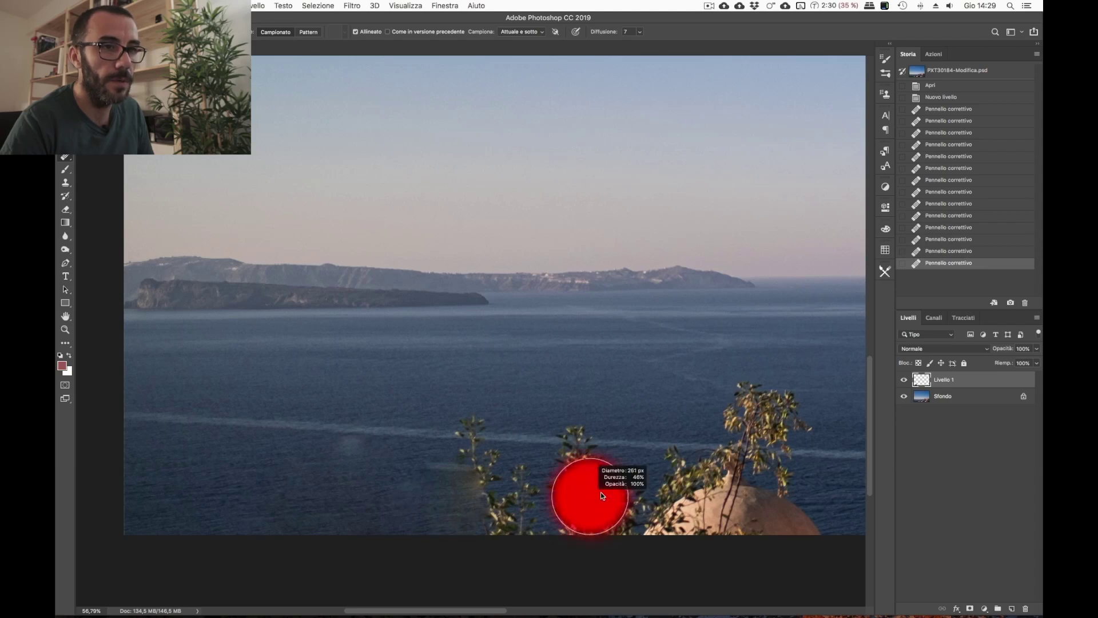
{"action": "left_click_drag", "start_coordinate": [485, 485], "coordinate": [475, 482]}
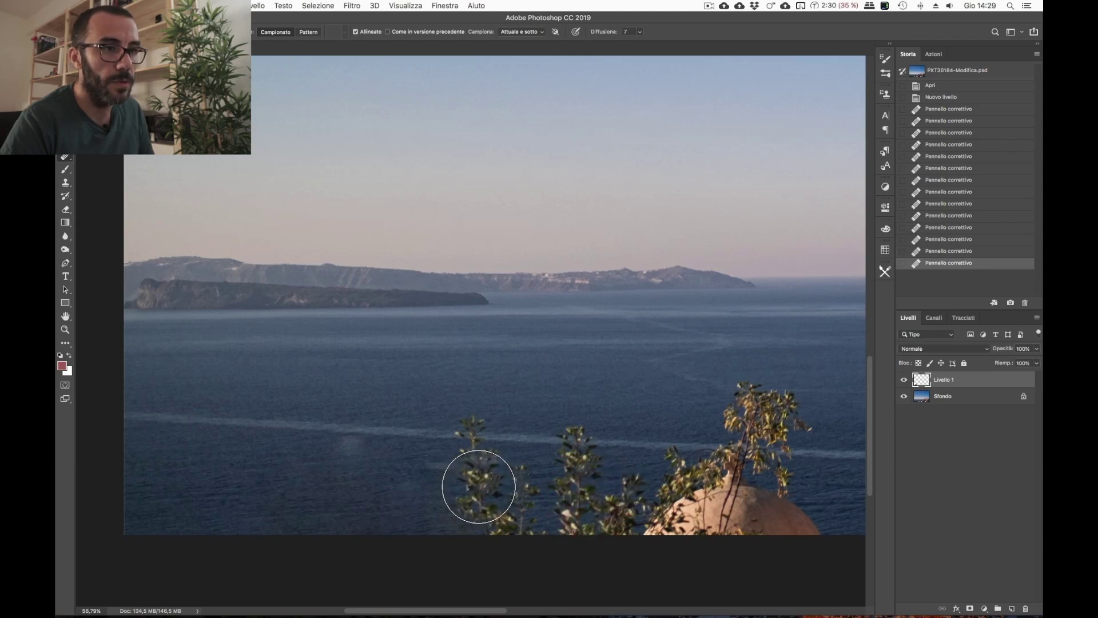
{"action": "left_click_drag", "start_coordinate": [475, 482], "coordinate": [467, 497]}
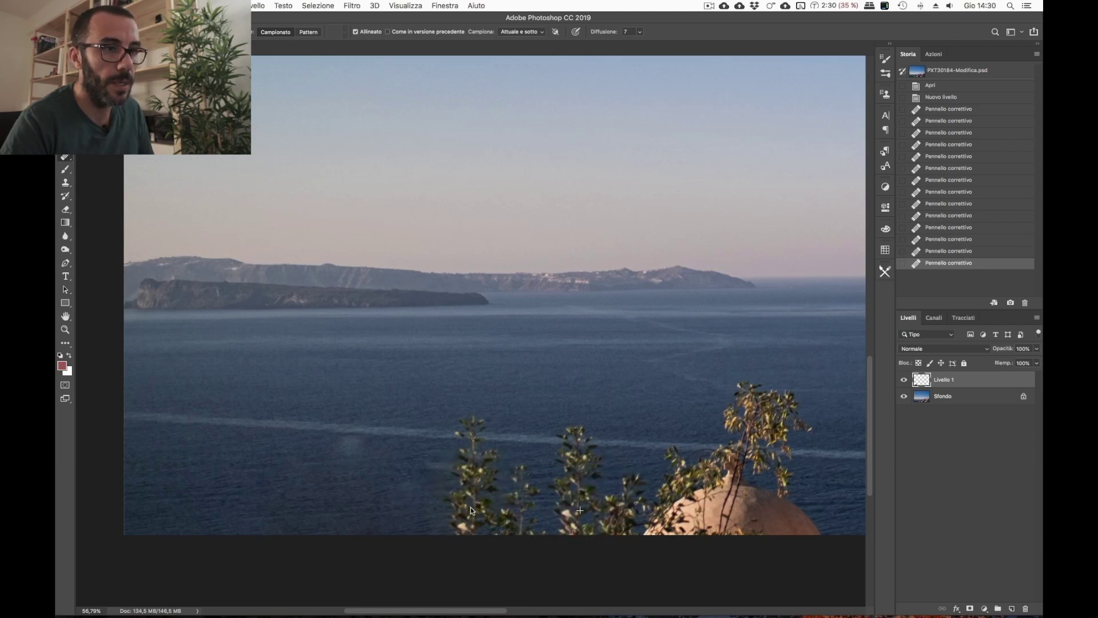
{"action": "left_click_drag", "start_coordinate": [469, 500], "coordinate": [471, 486]}
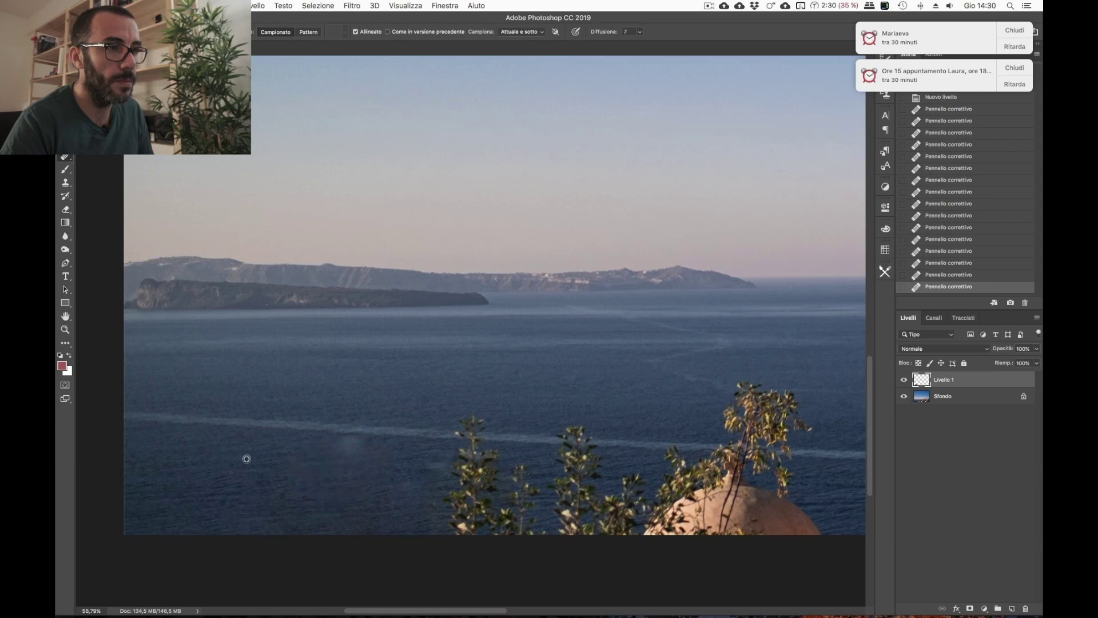
{"action": "left_click_drag", "start_coordinate": [288, 460], "coordinate": [261, 487]}
{"action": "mouse_move", "coordinate": [371, 472]}
{"action": "left_mouse_down"}
{"action": "mouse_move", "coordinate": [348, 458]}
{"action": "mouse_move", "coordinate": [359, 450]}
{"action": "left_mouse_up"}
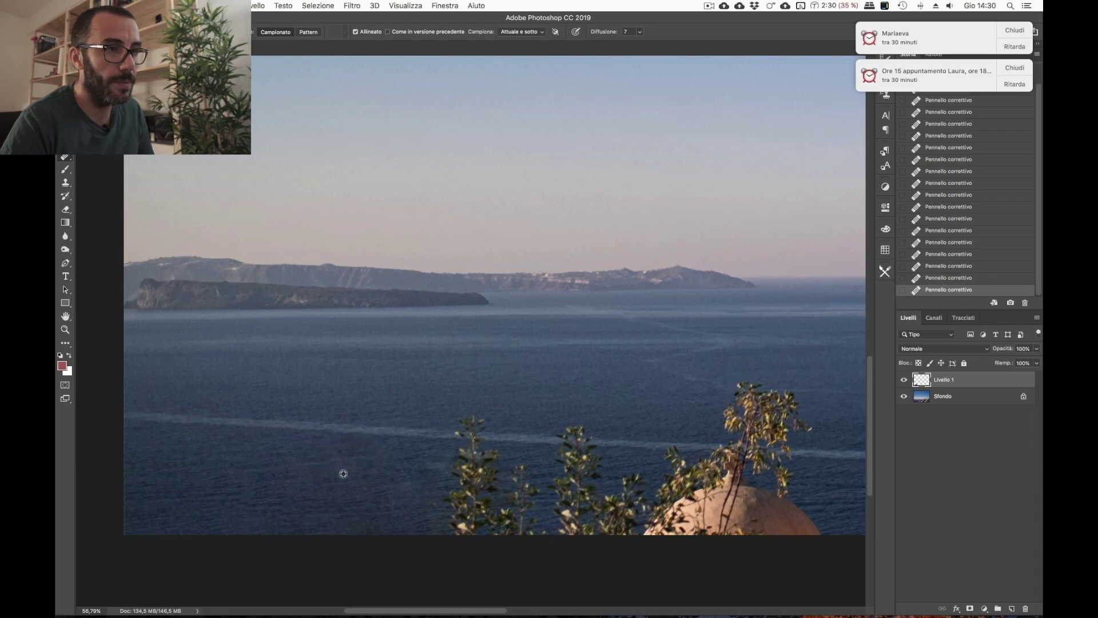
{"action": "left_click_drag", "start_coordinate": [371, 519], "coordinate": [425, 487]}
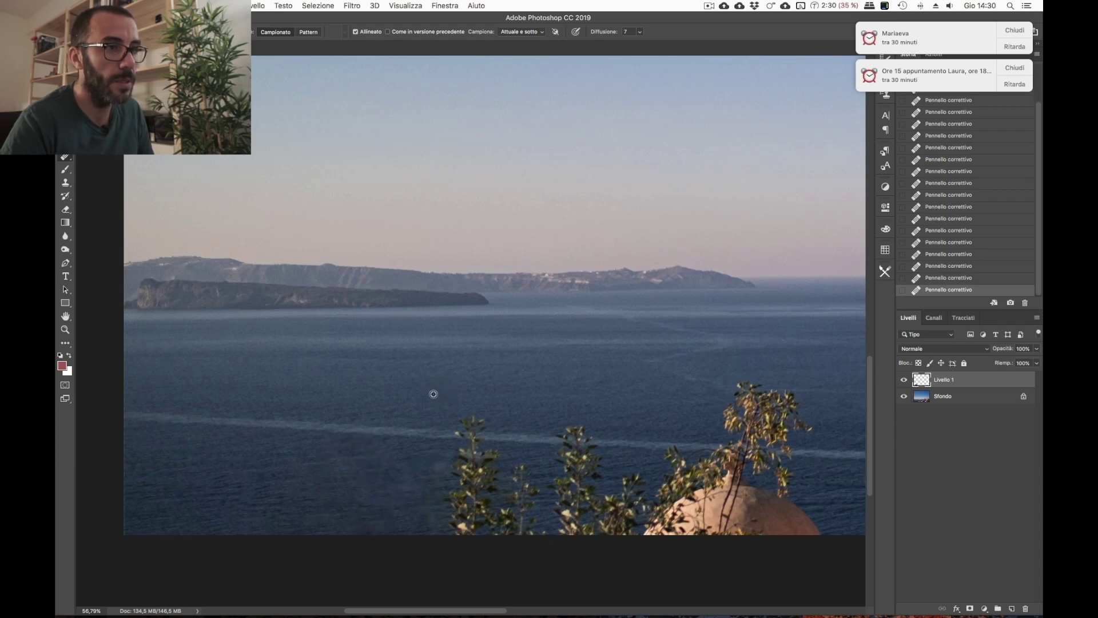
{"action": "left_click_drag", "start_coordinate": [282, 458], "coordinate": [355, 459]}
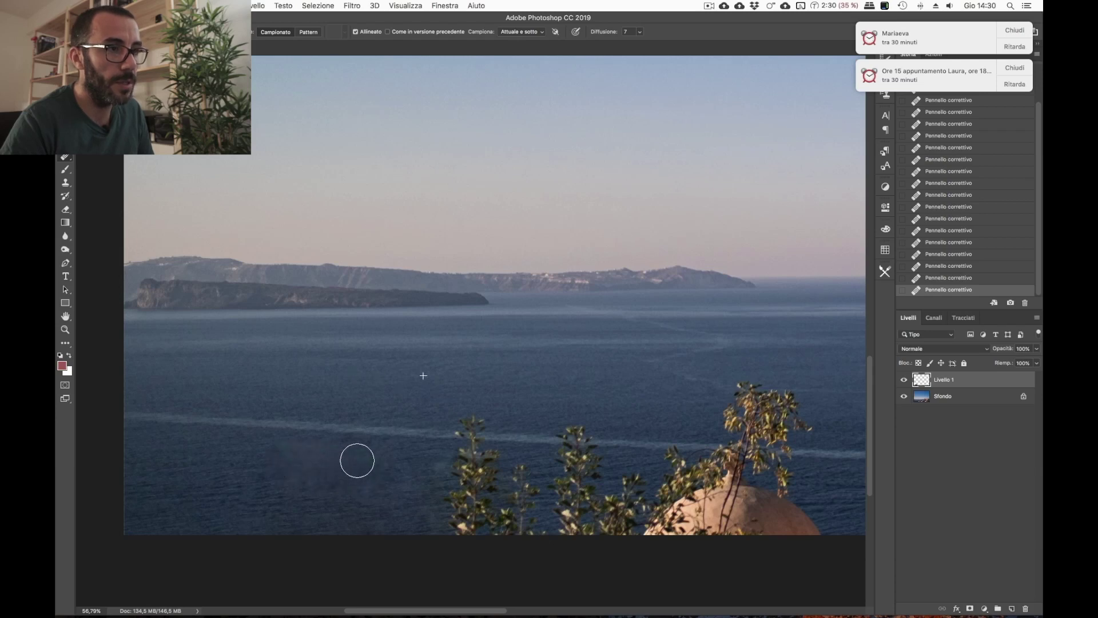
Touch up the remaining lower-left water and fit the whole photo on screen.
{"action": "left_click_drag", "start_coordinate": [540, 387], "coordinate": [529, 387]}
{"action": "left_click_drag", "start_coordinate": [194, 462], "coordinate": [221, 479]}
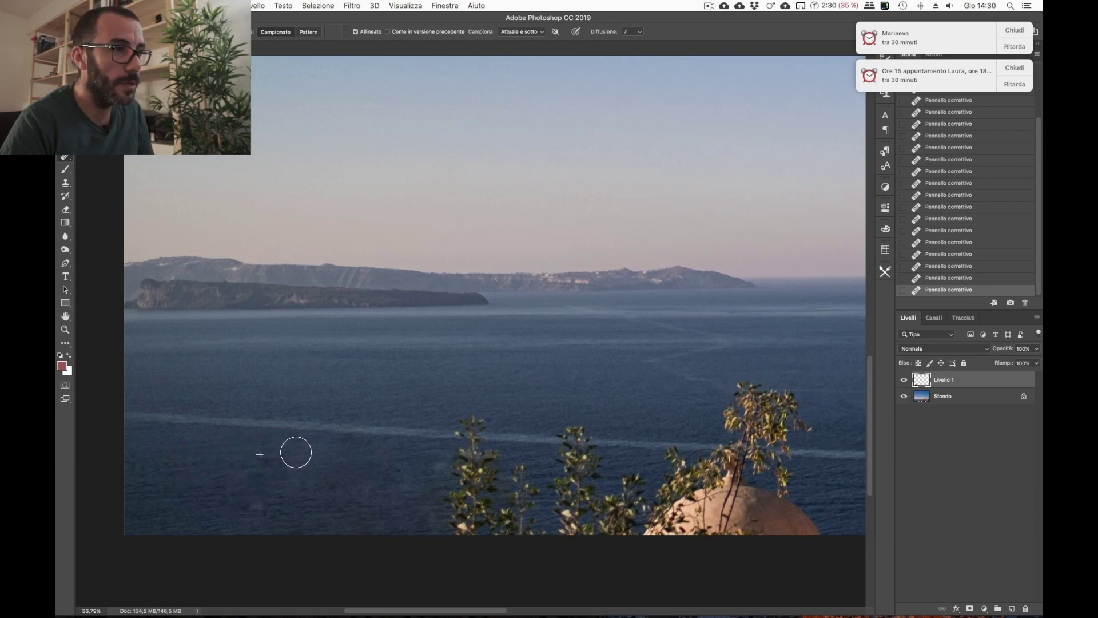
{"action": "left_click_drag", "start_coordinate": [295, 478], "coordinate": [286, 484]}
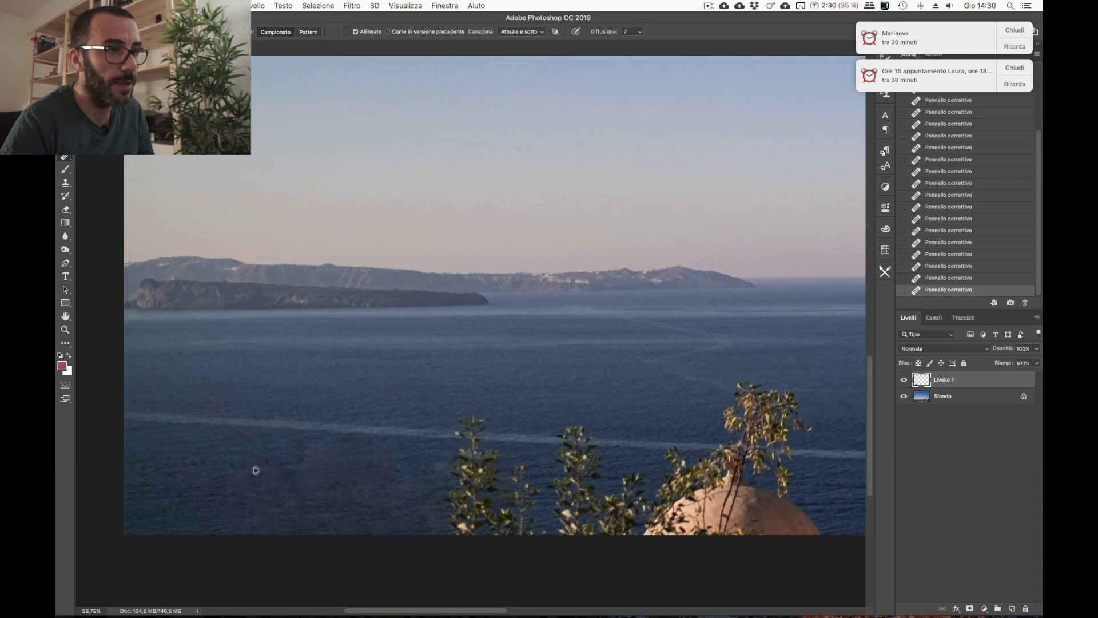
{"action": "left_click", "coordinate": [481, 359]}
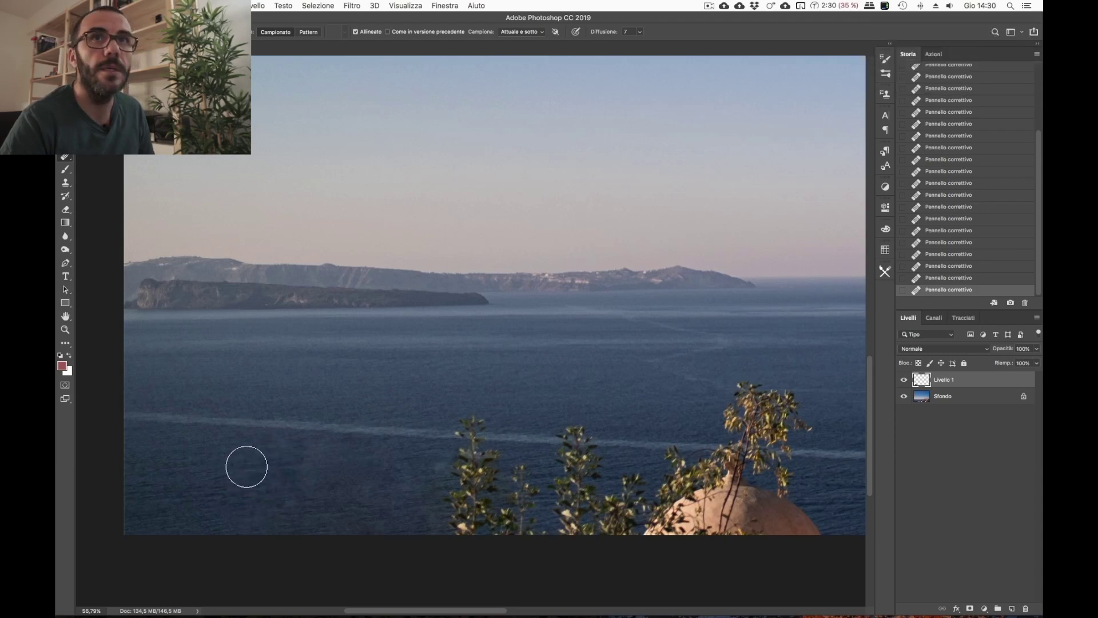
{"action": "mouse_move", "coordinate": [304, 474]}
{"action": "left_mouse_down"}
{"action": "mouse_move", "coordinate": [343, 487]}
{"action": "mouse_move", "coordinate": [424, 483]}
{"action": "mouse_move", "coordinate": [285, 454]}
{"action": "mouse_move", "coordinate": [420, 515]}
{"action": "mouse_move", "coordinate": [365, 520]}
{"action": "left_mouse_up"}
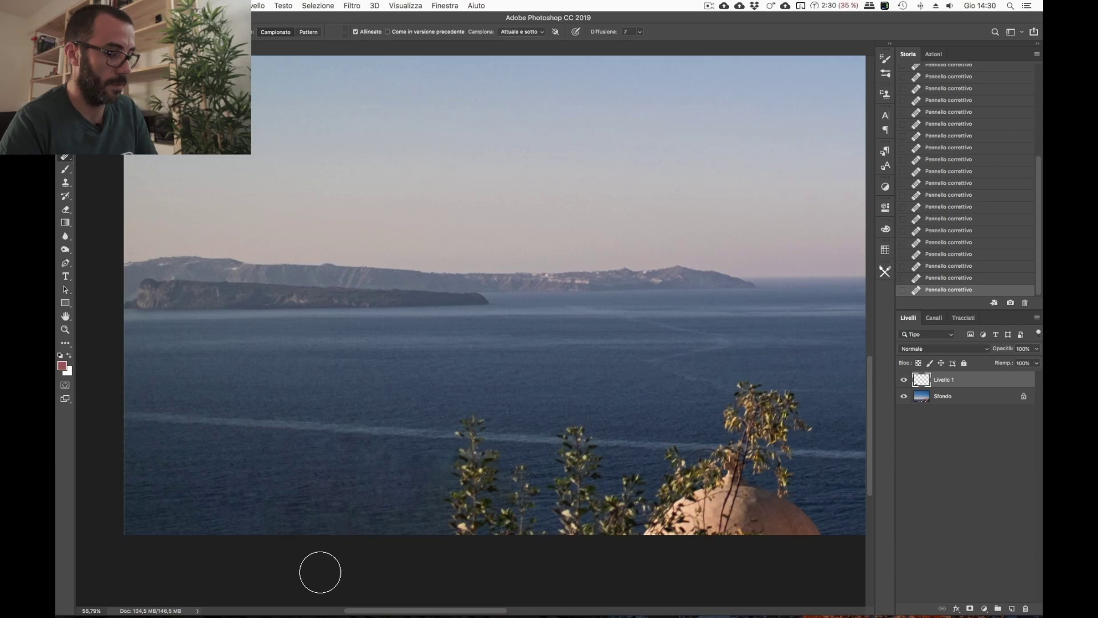
{"action": "key", "text": "super+0"}
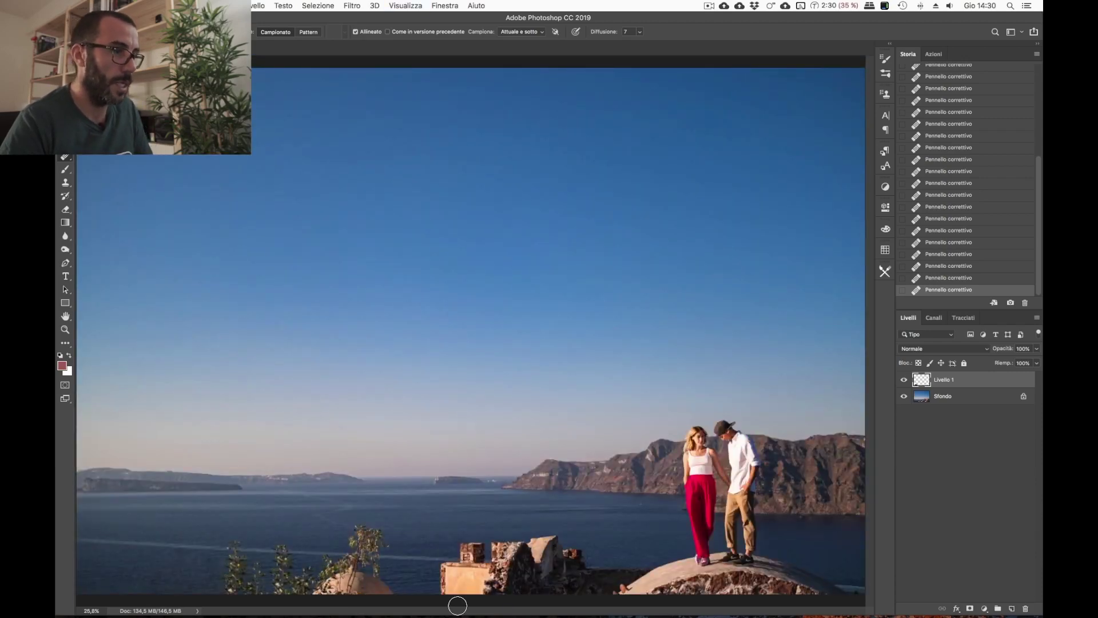
Compare the retouch against the original via undo/redo and toggling Livello 1, then close the document.
{"action": "left_click_drag", "start_coordinate": [225, 530], "coordinate": [204, 530]}
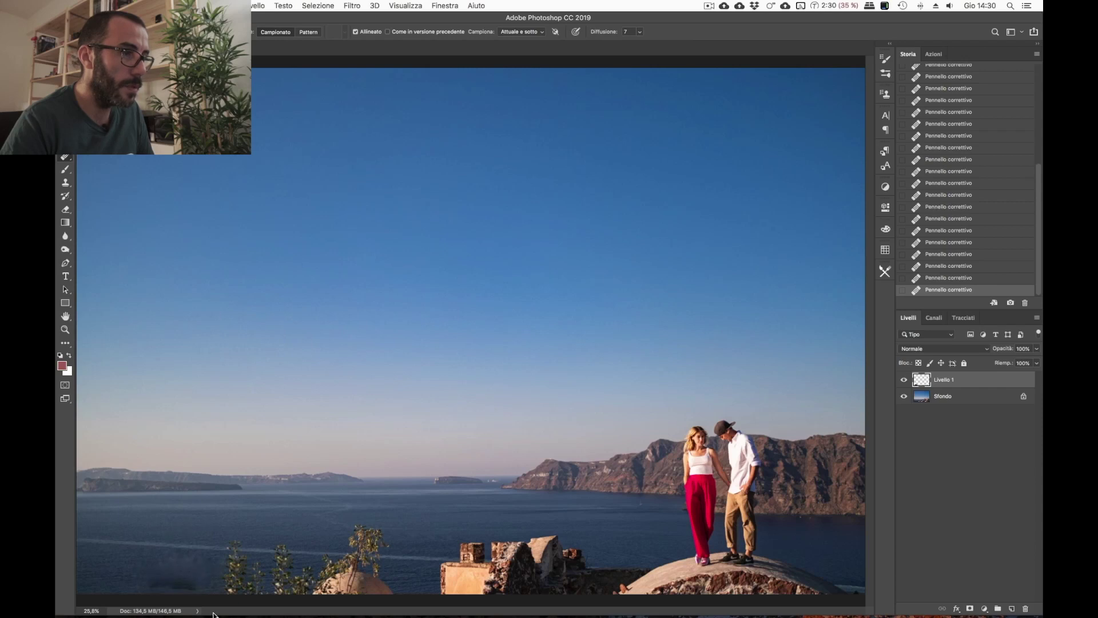
{"action": "key", "text": "ctrl+z"}
{"action": "key", "text": "ctrl+z"}
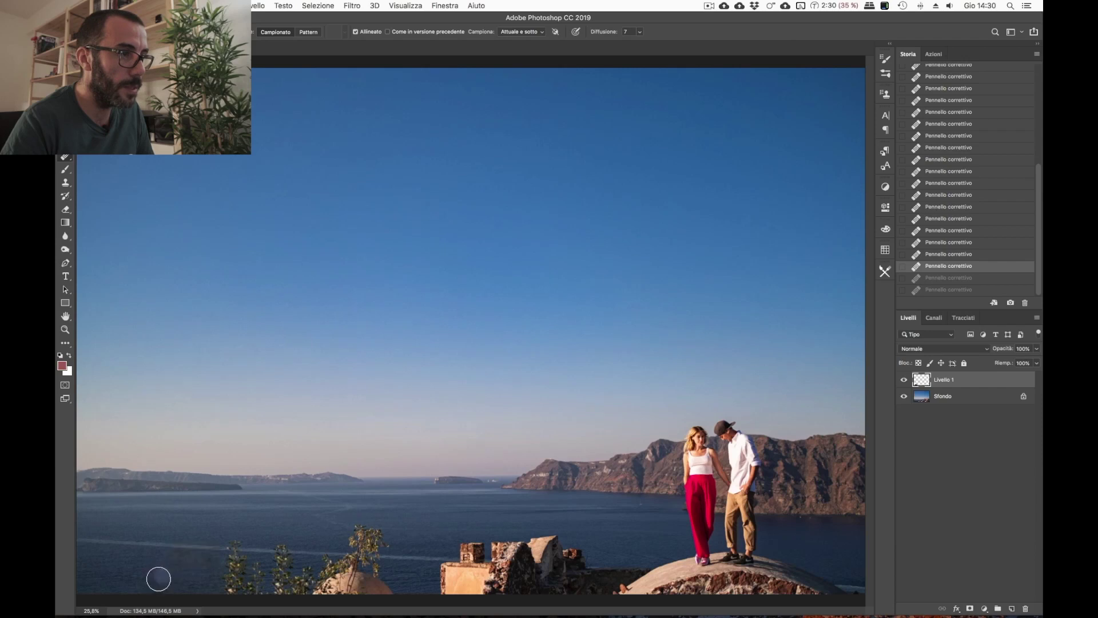
{"action": "key", "text": "ctrl+shift+z"}
{"action": "key", "text": "ctrl+shift+z"}
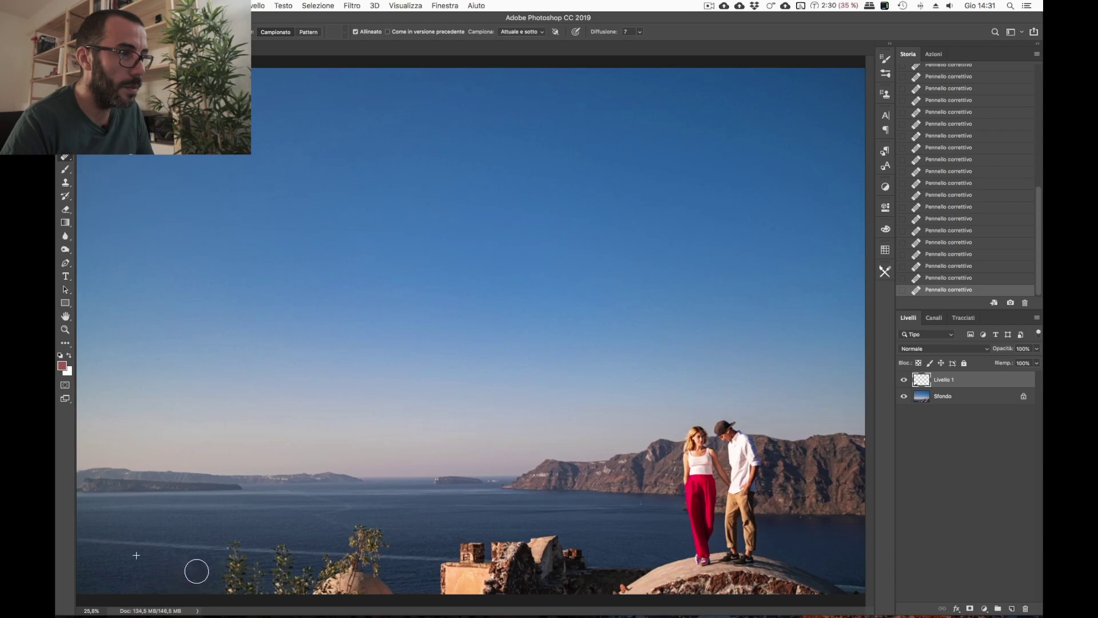
{"action": "left_click", "coordinate": [905, 379]}
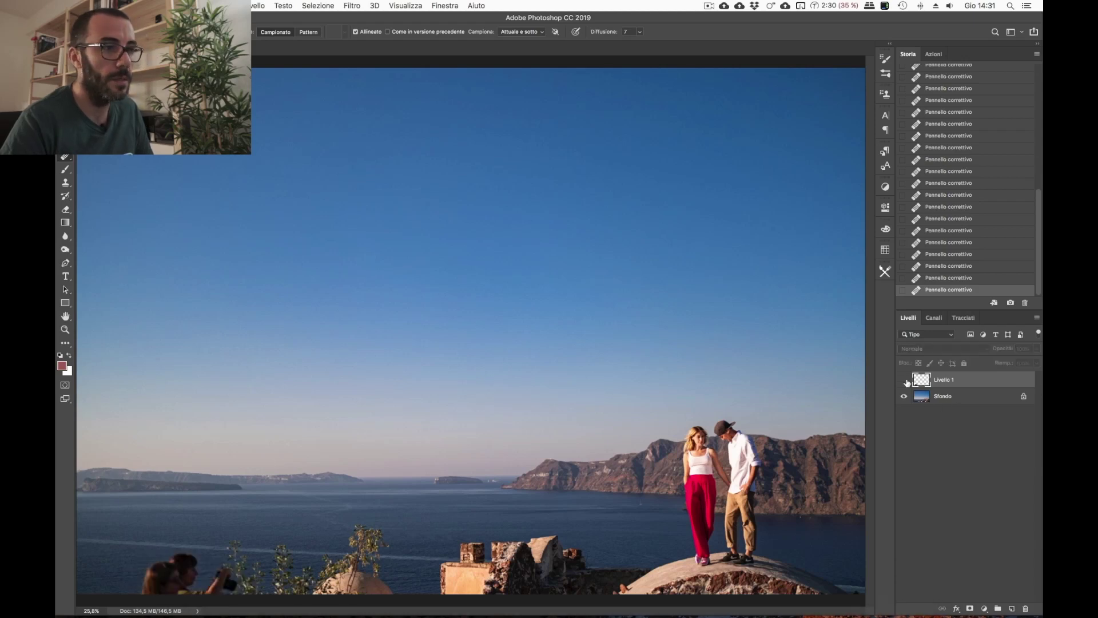
{"action": "left_click", "coordinate": [904, 380]}
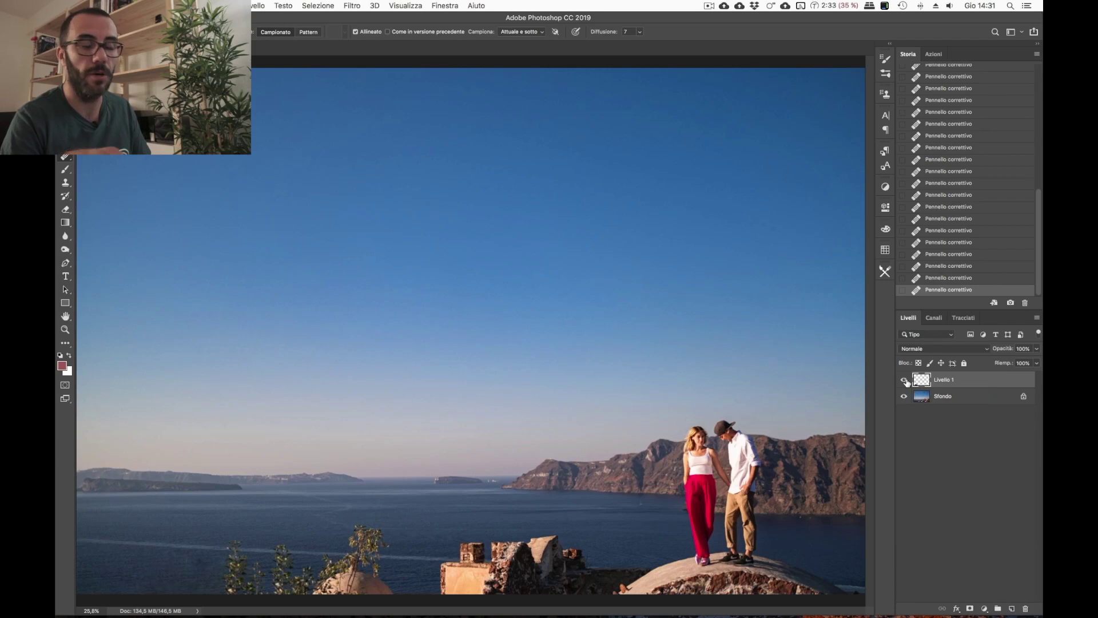
{"action": "key", "text": "super+w"}
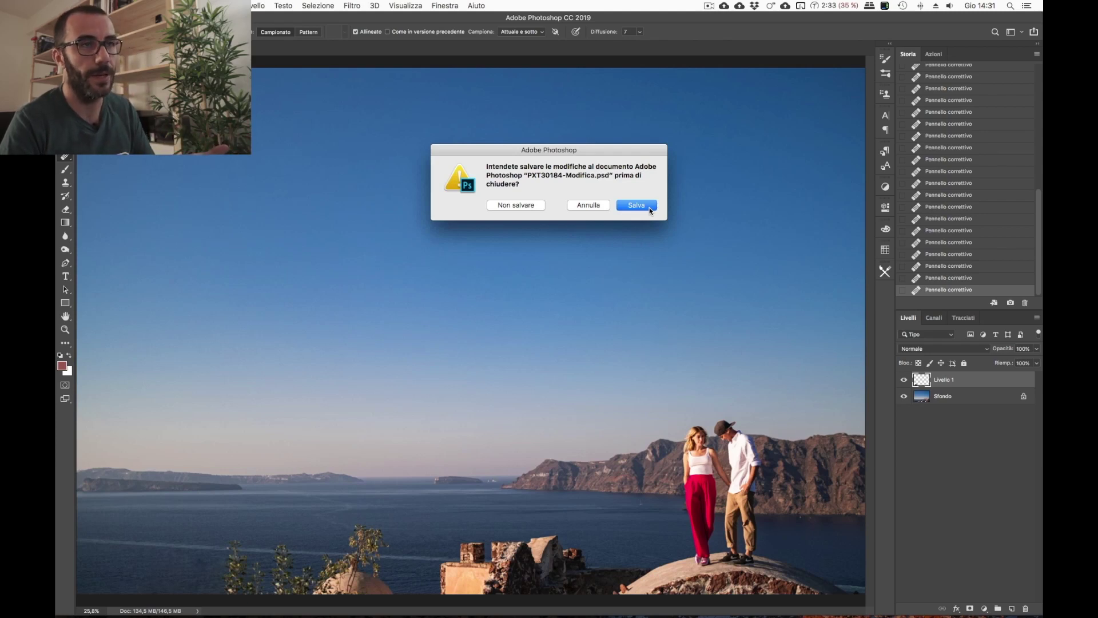
Save PXT30184-Modifica.psd and return to Lightroom Classic.
{"action": "left_click", "coordinate": [649, 211]}
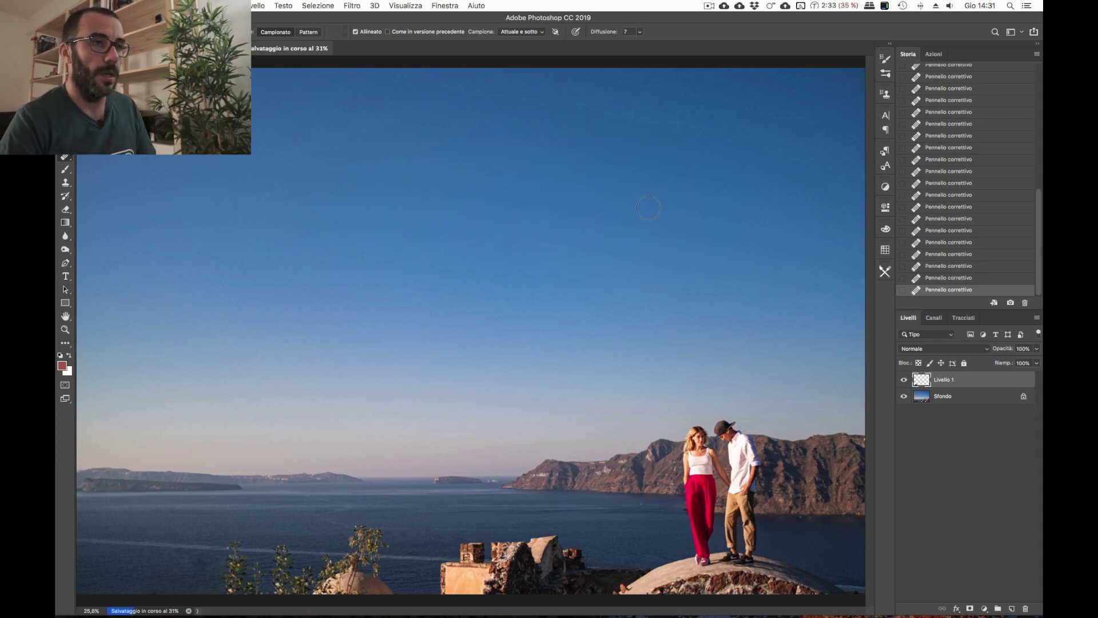
{"action": "key", "text": "super+Tab"}
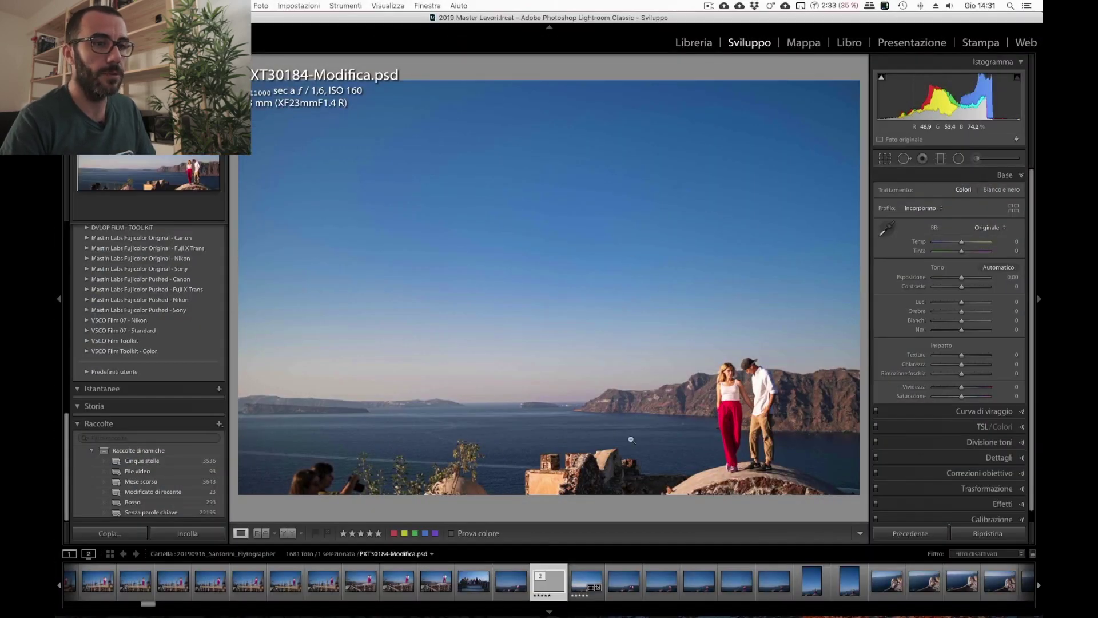
Compare original PXT30184.RAF with the edited PSD, clear the RAF's star rating, and advance.
{"action": "left_click", "coordinate": [584, 589]}
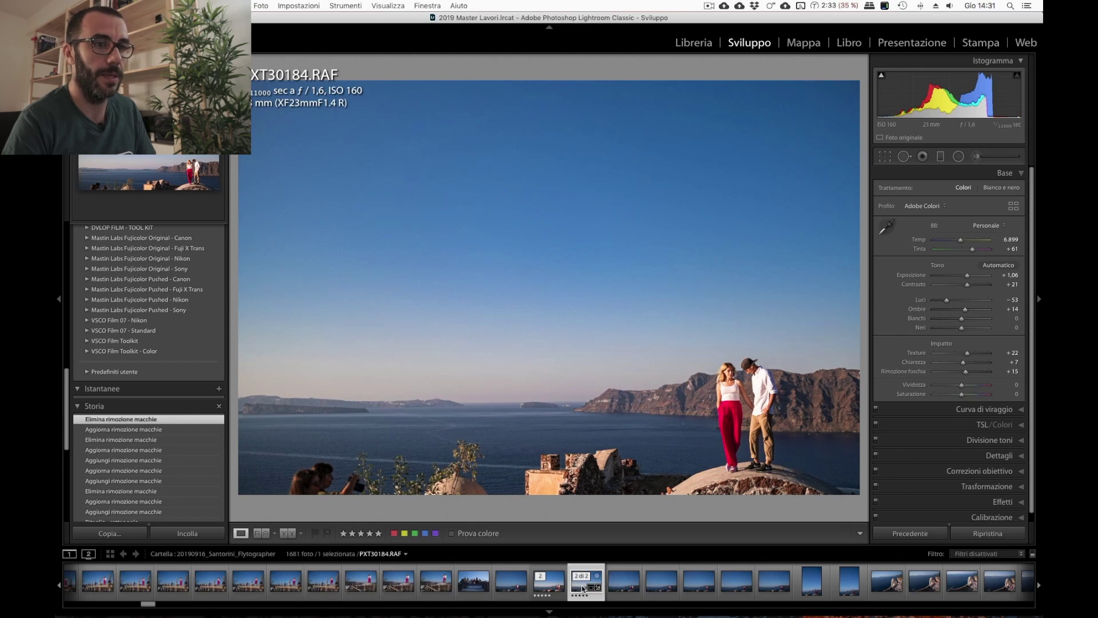
{"action": "key", "text": "Left"}
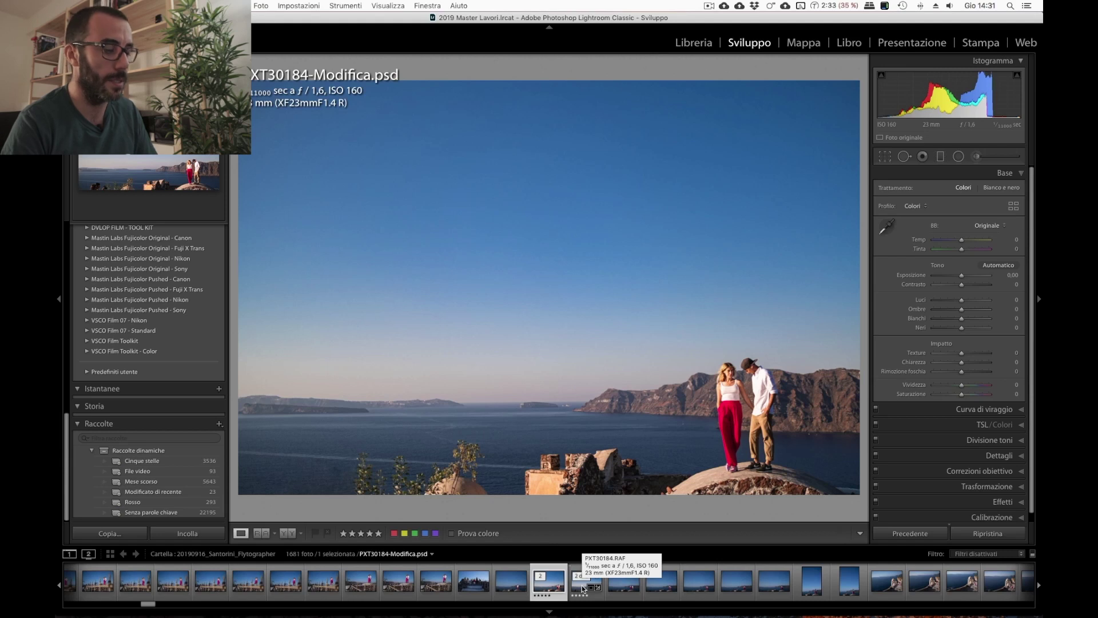
{"action": "left_click", "coordinate": [584, 589]}
{"action": "key", "text": "0"}
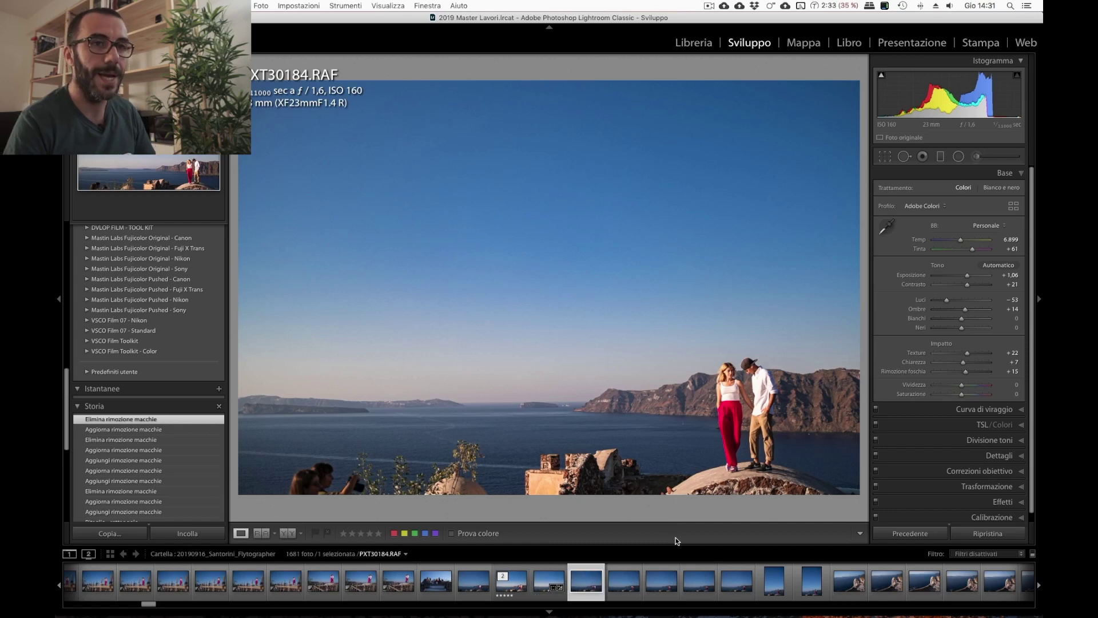
{"action": "key", "text": "Right"}
{"action": "key", "text": "Right"}
{"action": "key", "text": "Right"}
{"action": "key", "text": "Right"}
{"action": "key", "text": "Right"}
{"action": "key", "text": "Right"}
{"action": "key", "text": "Right"}
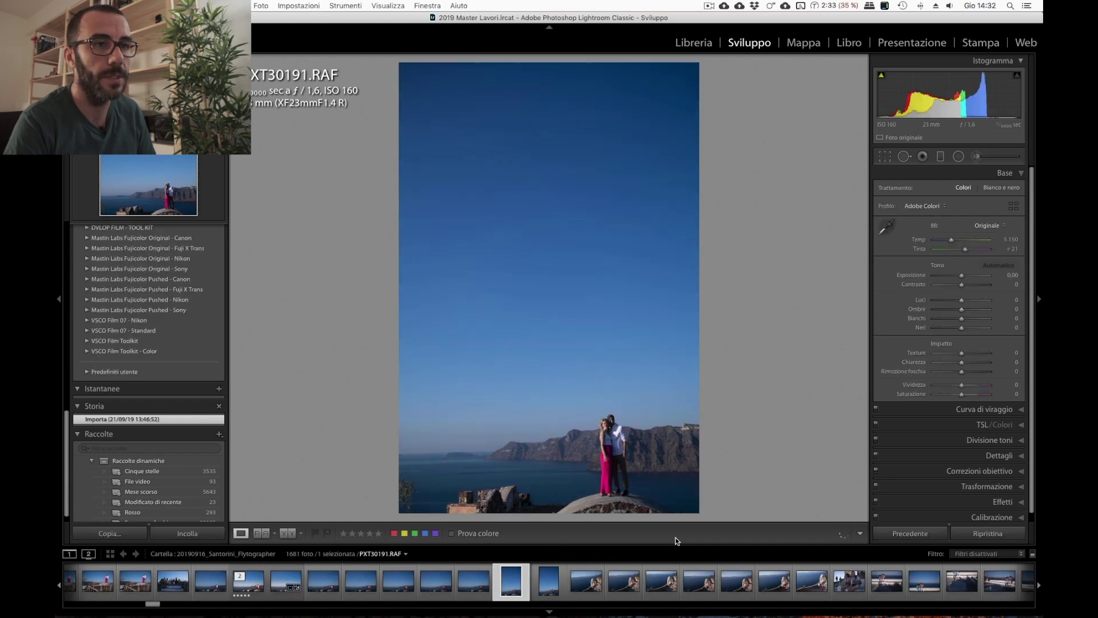
Skip ahead to PXT30196.RAF and paste the copied develop settings onto it.
{"action": "key", "text": "Right"}
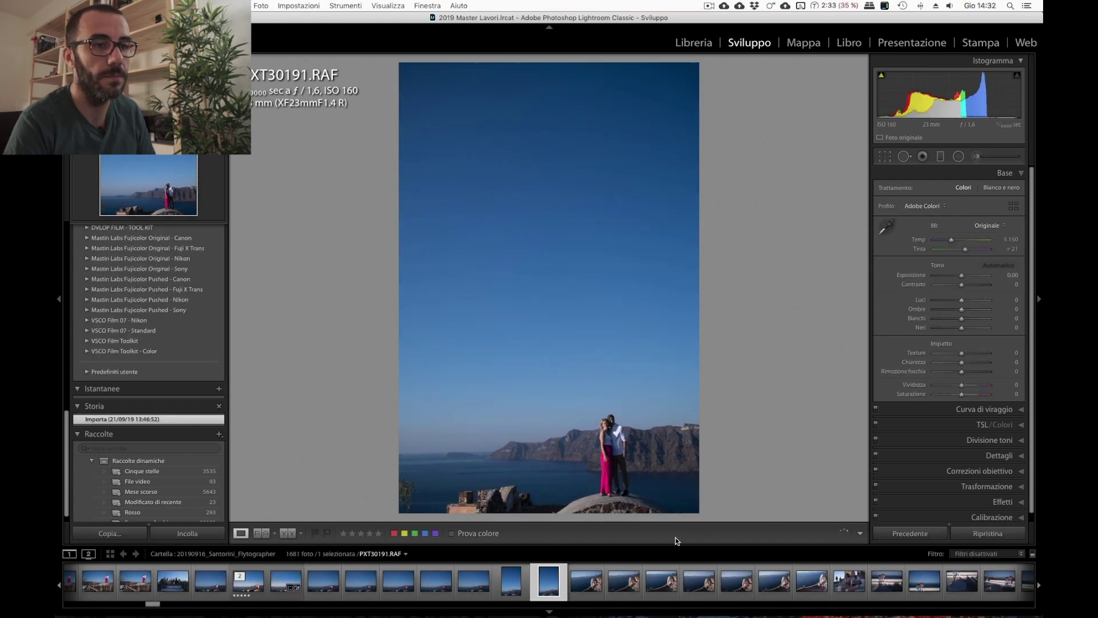
{"action": "key", "text": "Right"}
{"action": "key", "text": "Right"}
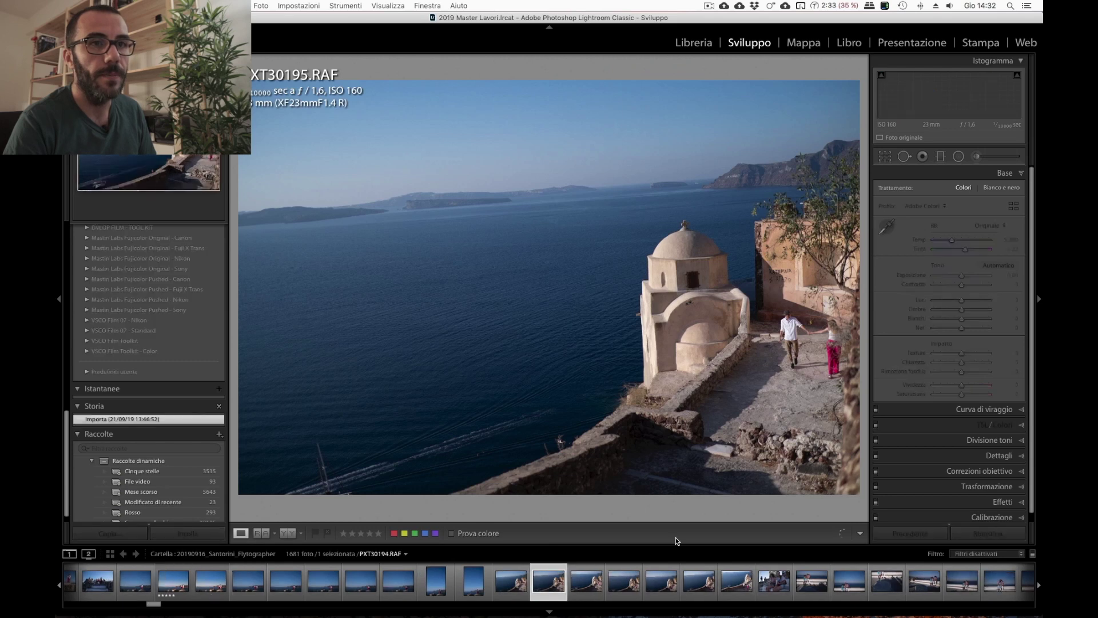
{"action": "key", "text": "Right"}
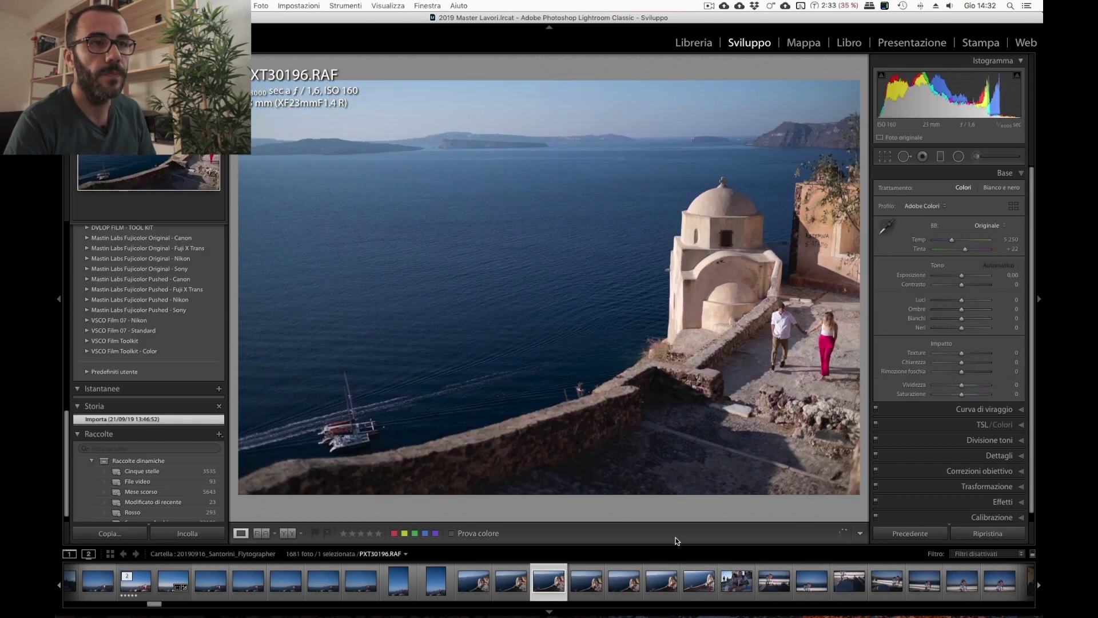
{"action": "key", "text": "super+shift+v"}
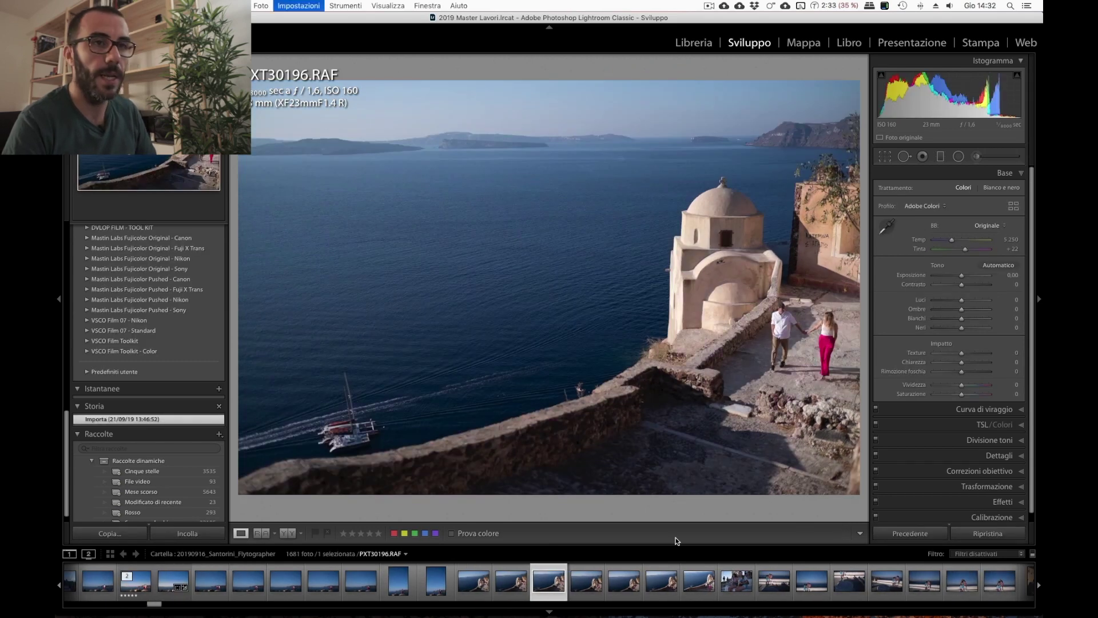
Cool the white balance temperature of PXT30196 to 5504 K.
{"action": "key", "text": "minus"}
{"action": "key", "text": "minus"}
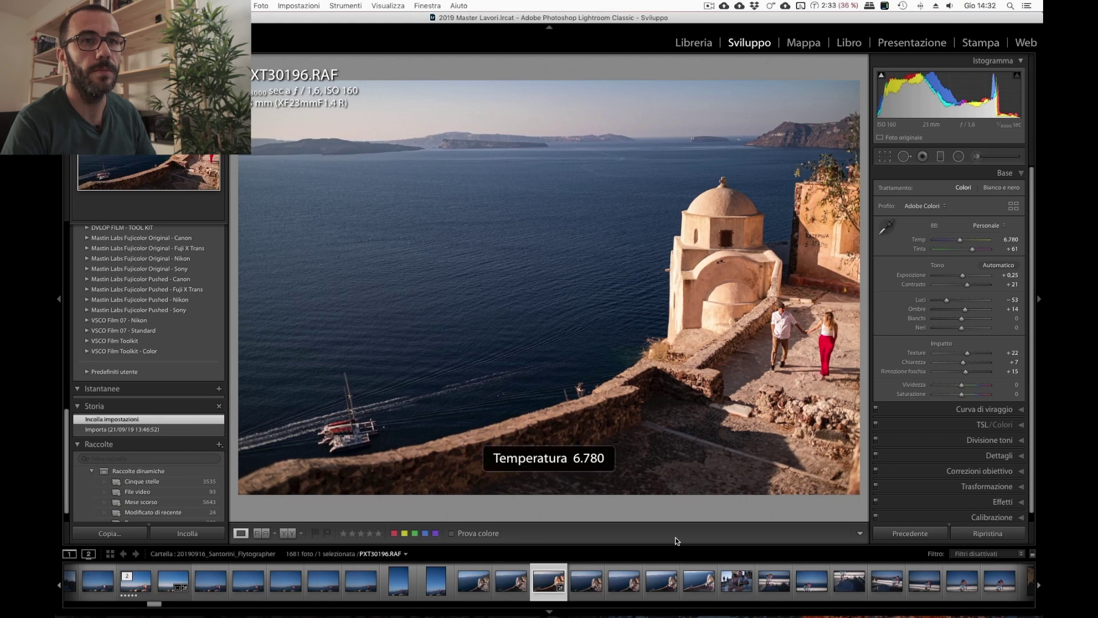
{"action": "key", "text": "minus"}
{"action": "key", "text": "minus"}
{"action": "key", "text": "minus"}
{"action": "key", "text": "minus"}
{"action": "key", "text": "5"}
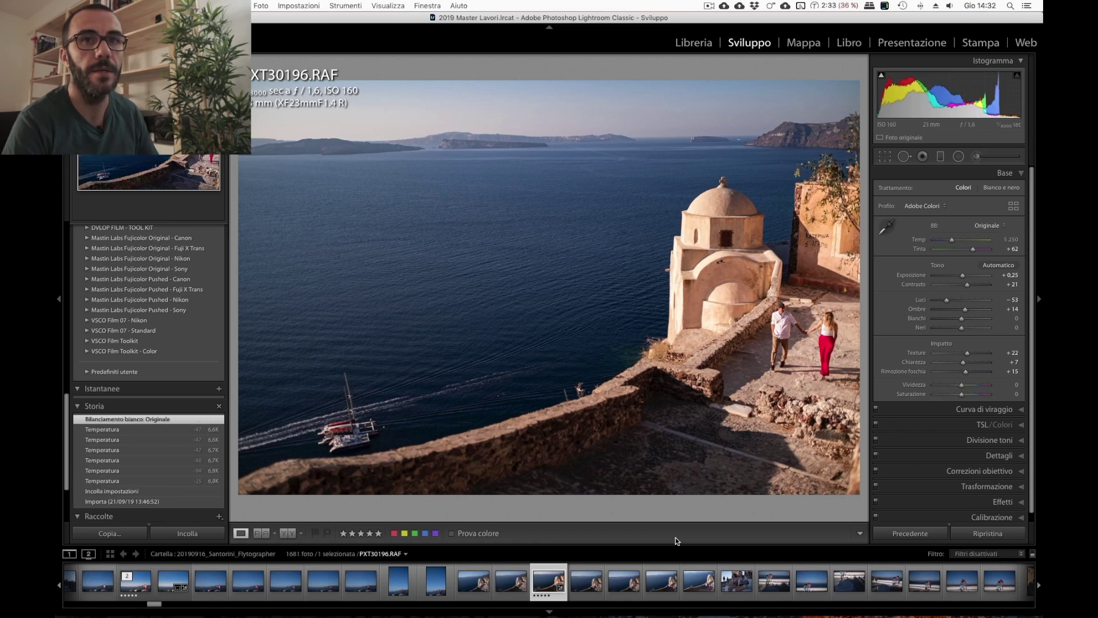
{"action": "key", "text": "plus"}
{"action": "key", "text": "plus"}
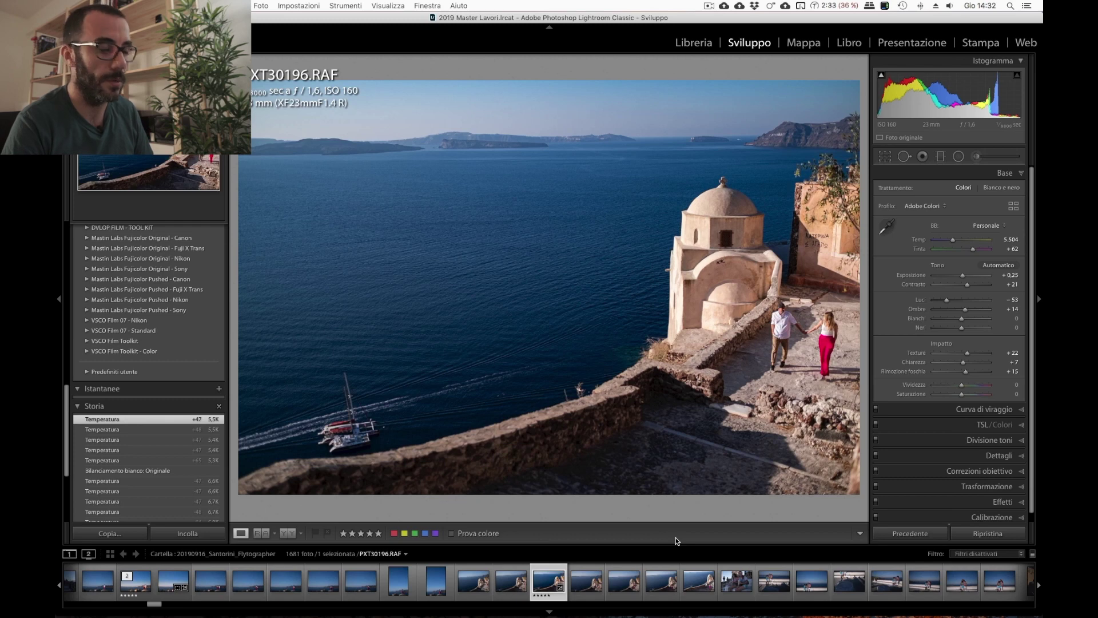
Set Luci (highlights) to -61 and move on to PXT30198.RAF.
{"action": "key", "text": "minus"}
{"action": "key", "text": "minus"}
{"action": "key", "text": "minus"}
{"action": "key", "text": "minus"}
{"action": "key", "text": "minus"}
{"action": "key", "text": "minus"}
{"action": "key", "text": "plus"}
{"action": "key", "text": "plus"}
{"action": "key", "text": "plus"}
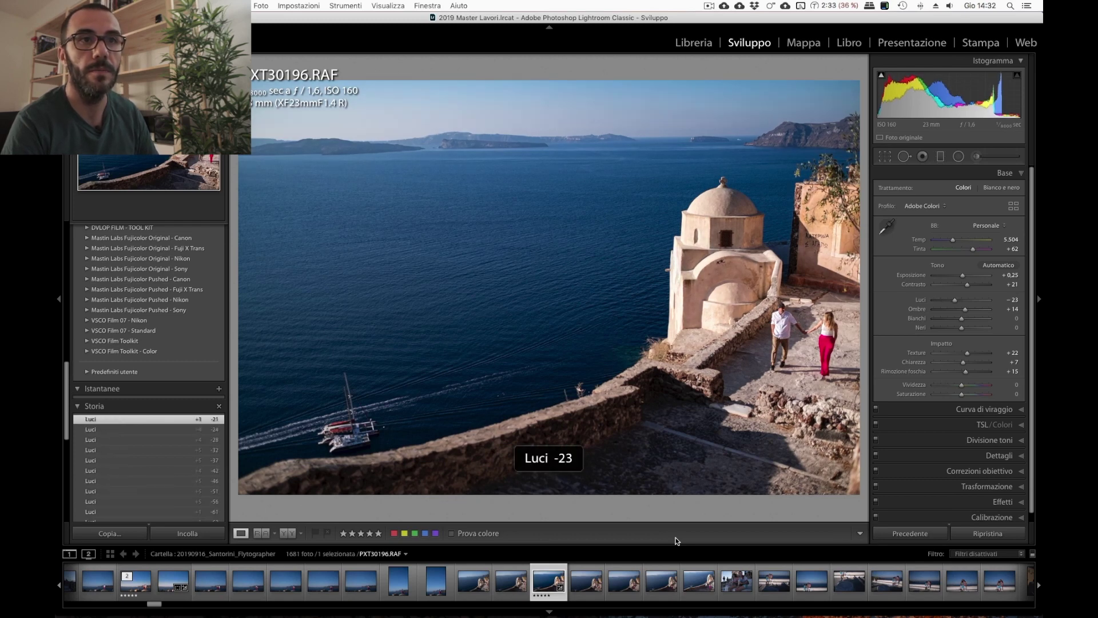
{"action": "key", "text": "minus"}
{"action": "key", "text": "minus"}
{"action": "key", "text": "minus"}
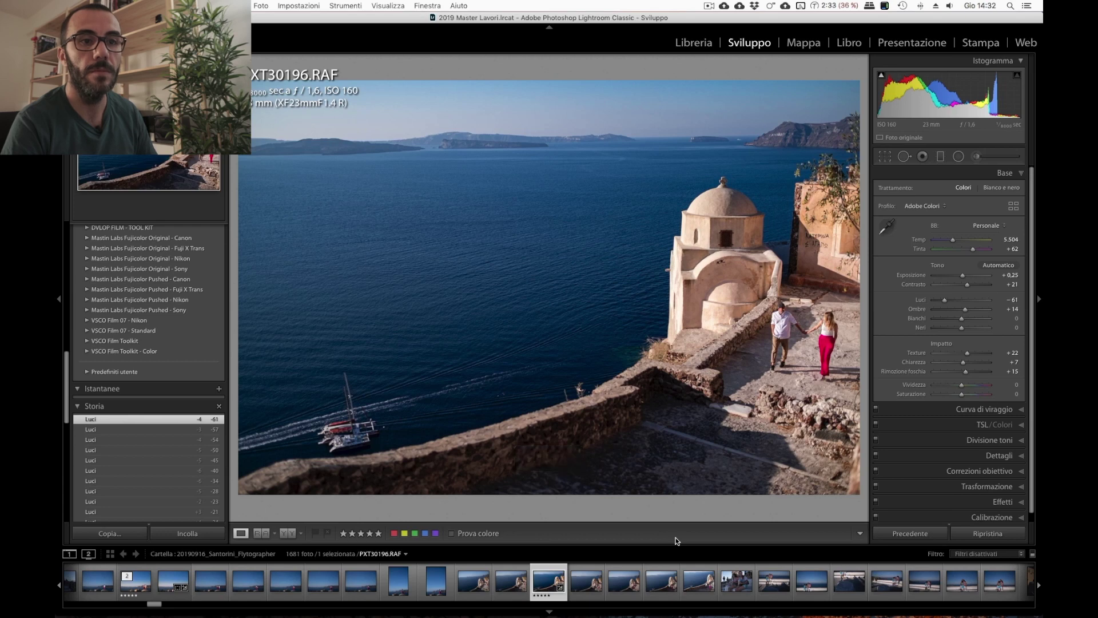
{"action": "key", "text": "Right"}
{"action": "key", "text": "Right"}
{"action": "key", "text": "Right"}
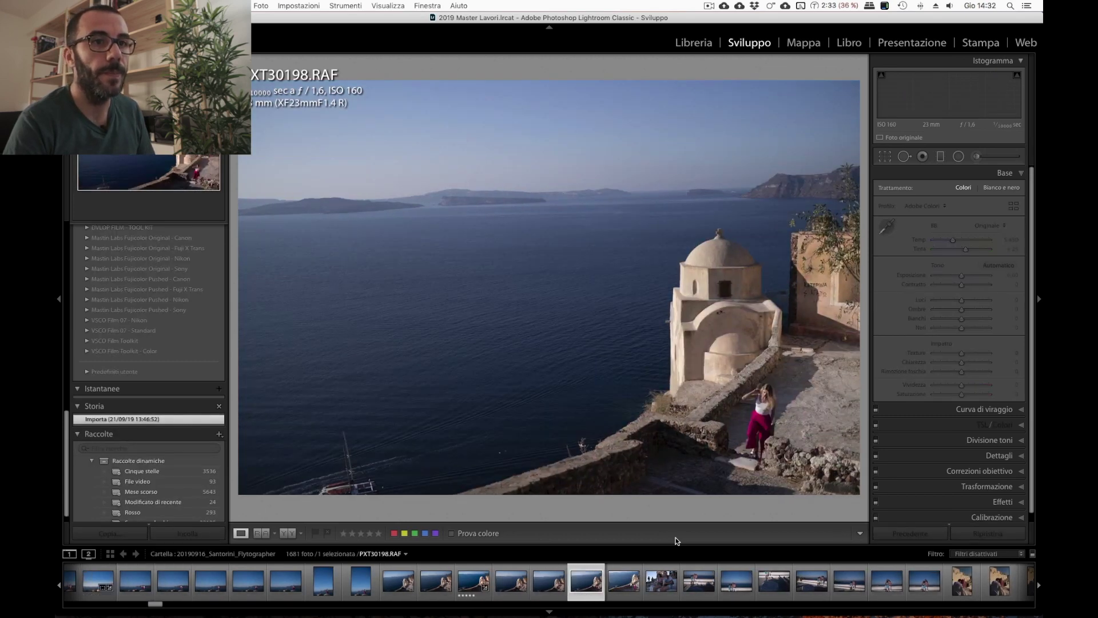
{"action": "key", "text": "Right"}
Browse past the family-by-the-sea photo and open PXT30216 from the filmstrip.
{"action": "key", "text": "Right"}
{"action": "key", "text": "Right"}
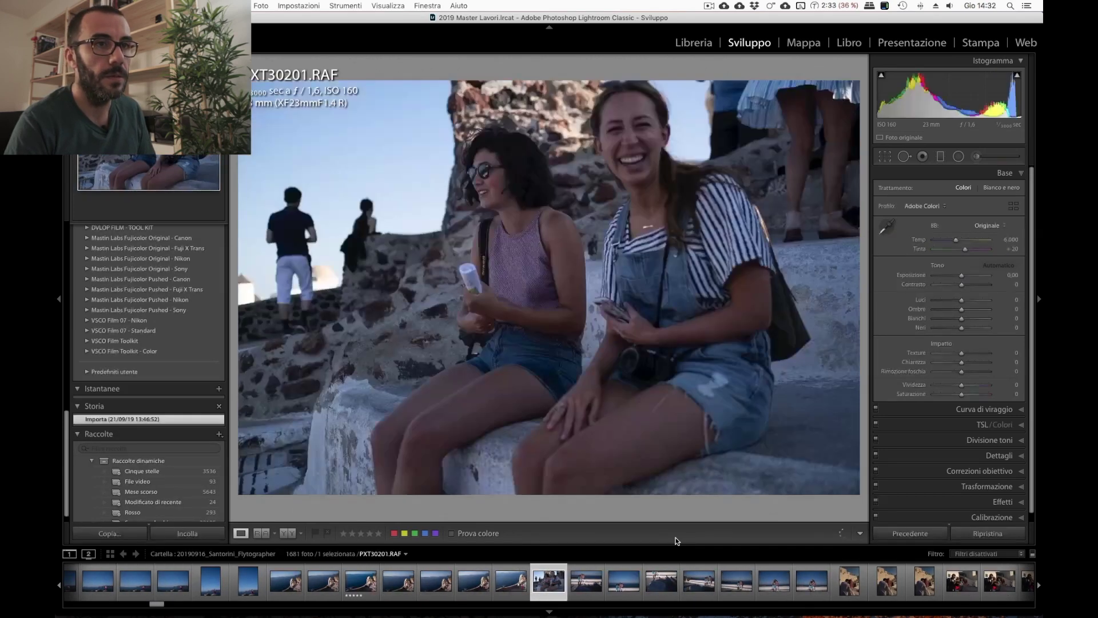
{"action": "key", "text": "Right"}
{"action": "key", "text": "Right"}
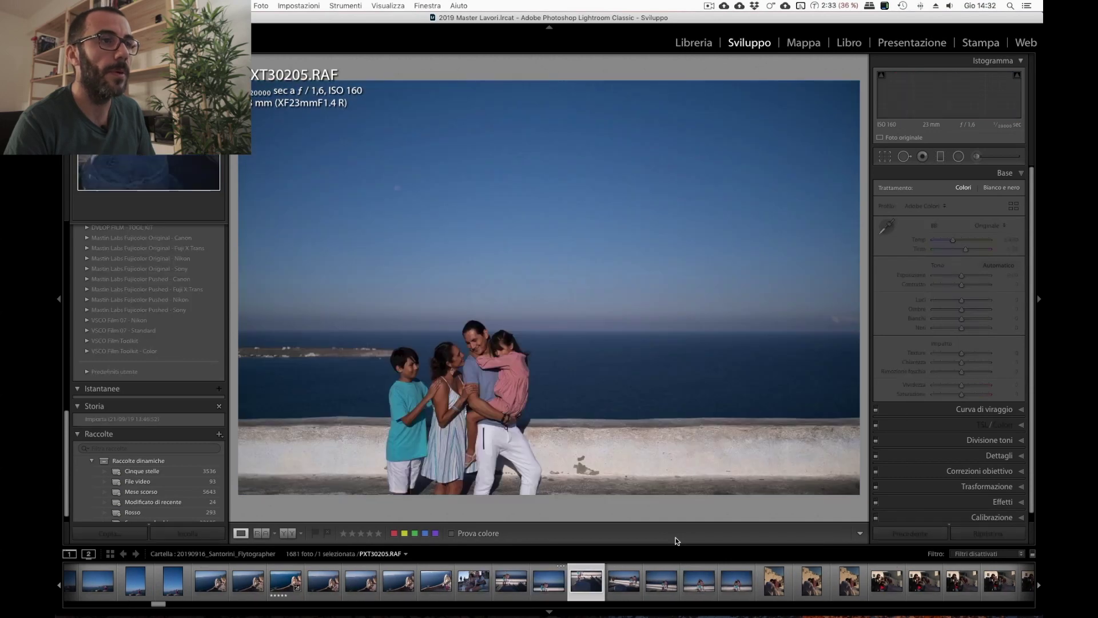
{"action": "key", "text": "Right"}
{"action": "key", "text": "Right"}
{"action": "key", "text": "Right"}
{"action": "key", "text": "Right"}
{"action": "key", "text": "Right"}
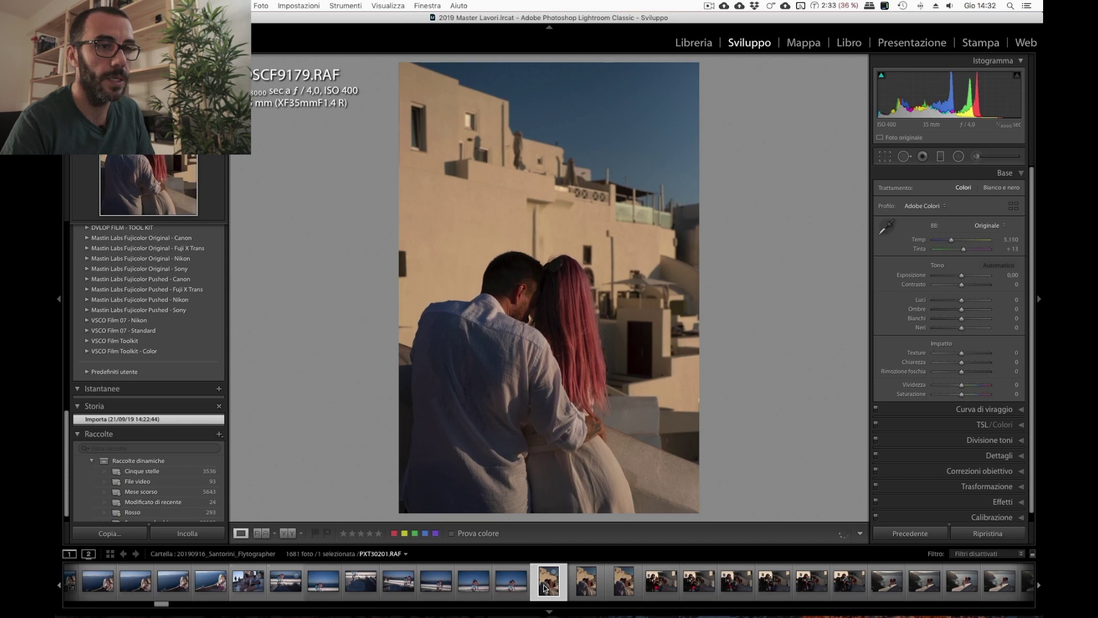
{"action": "scroll", "coordinate": [583, 592], "scroll_direction": "down", "scroll_amount": 5}
{"action": "scroll", "coordinate": [583, 588], "scroll_direction": "down", "scroll_amount": 3}
{"action": "scroll", "coordinate": [590, 587], "scroll_direction": "down", "scroll_amount": 3}
{"action": "scroll", "coordinate": [595, 586], "scroll_direction": "down", "scroll_amount": 3}
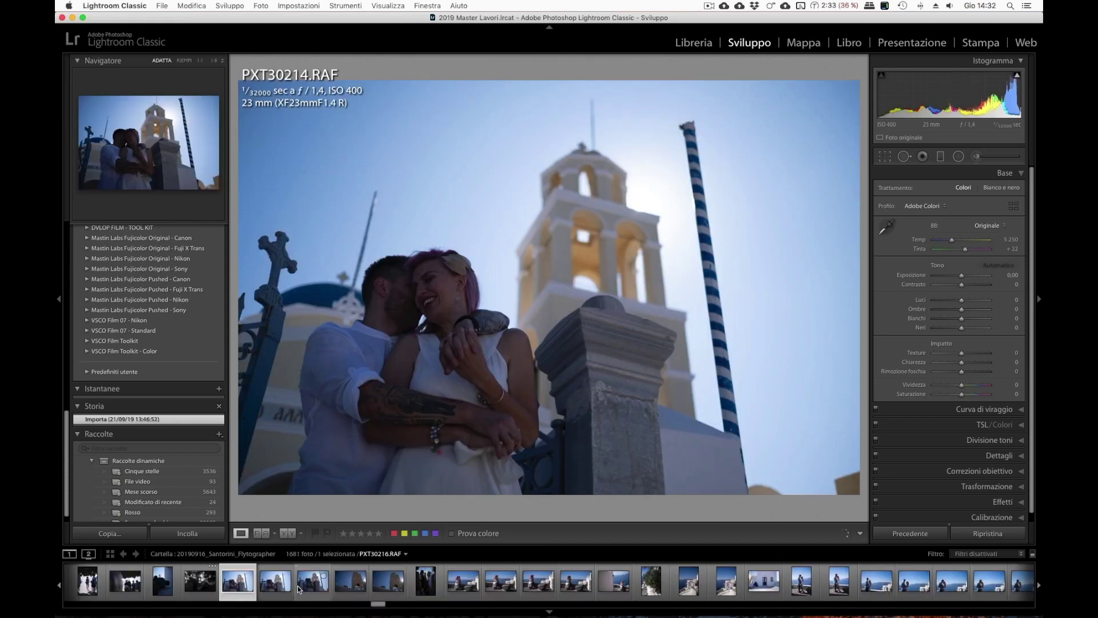
{"action": "left_click", "coordinate": [297, 586]}
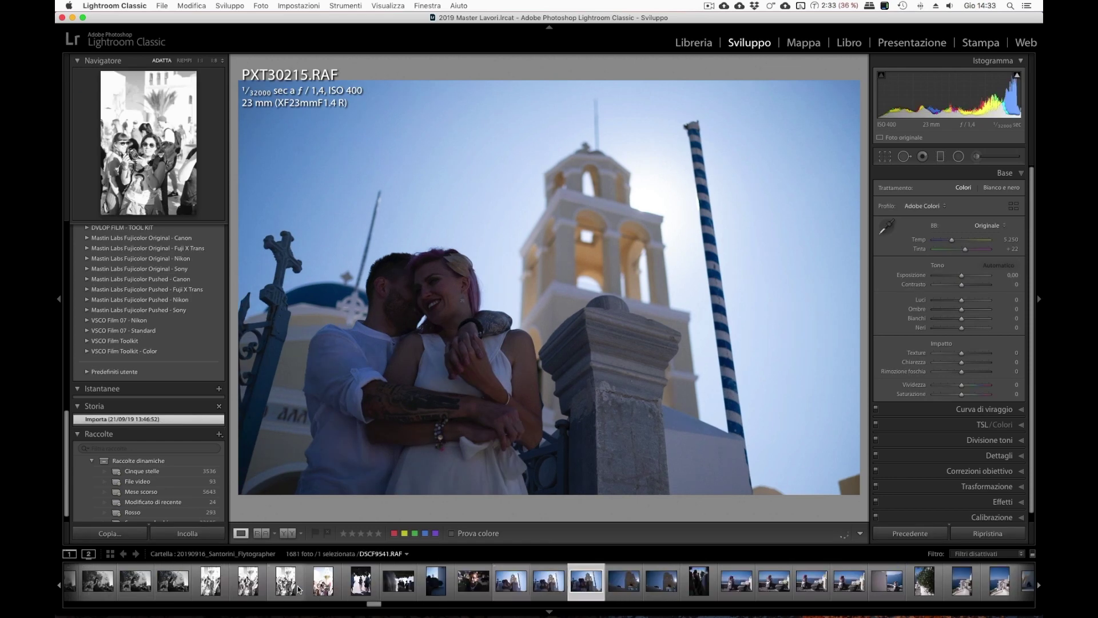
Step forward through the following shots toward the bougainvillea-framed couple photo.
{"action": "key", "text": "Right"}
{"action": "key", "text": "Right"}
{"action": "key", "text": "Right"}
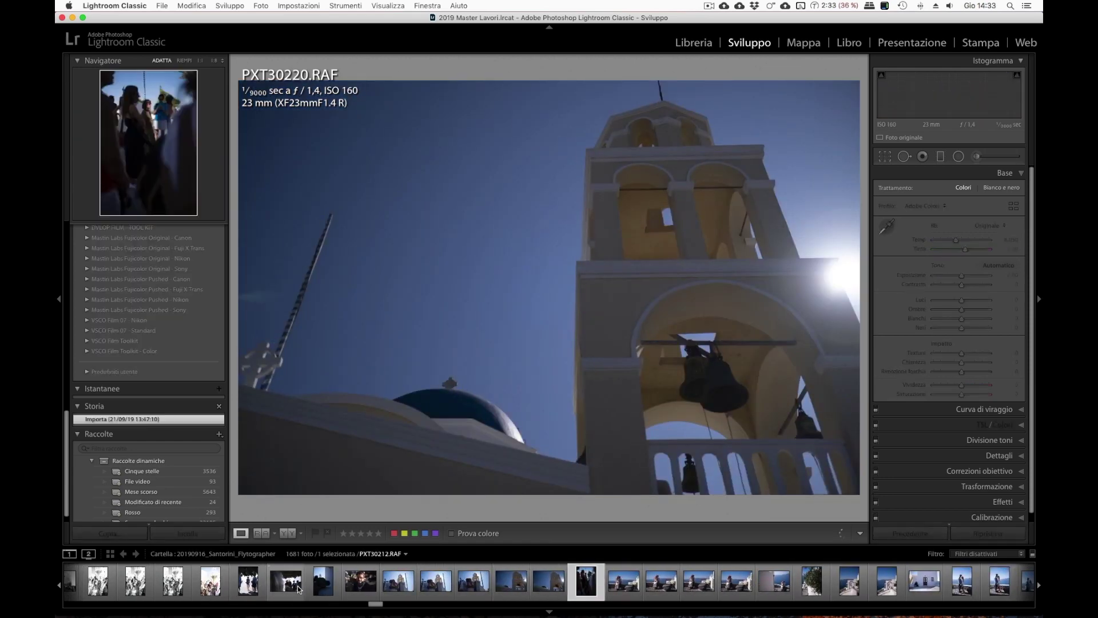
{"action": "key", "text": "Right"}
{"action": "key", "text": "Right"}
{"action": "key", "text": "Right"}
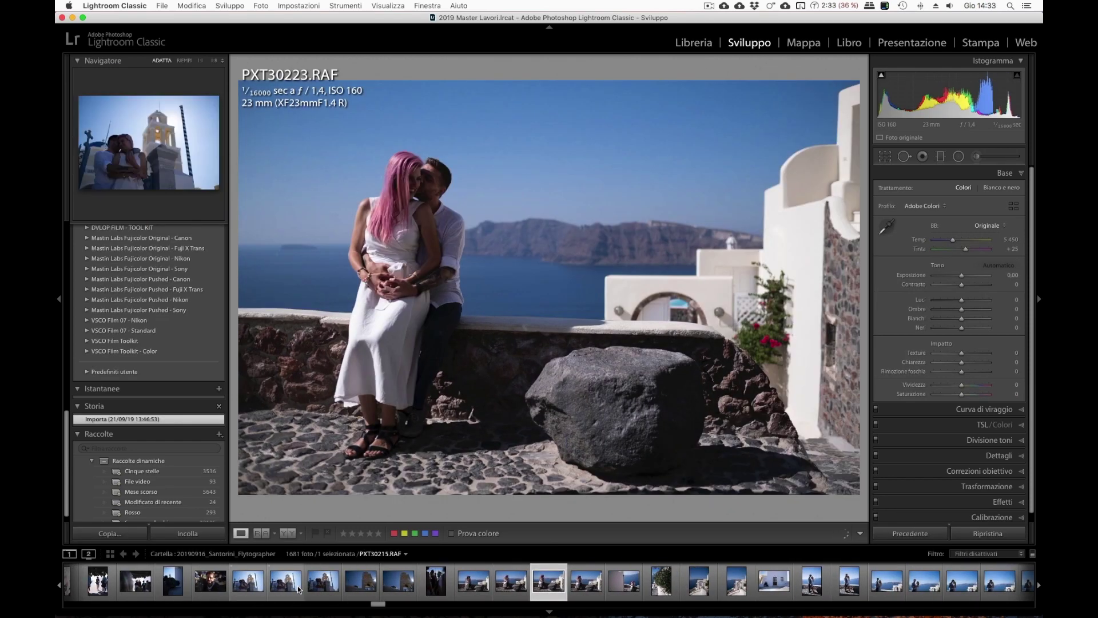
{"action": "key", "text": "Right"}
{"action": "key", "text": "Right"}
{"action": "key", "text": "Right"}
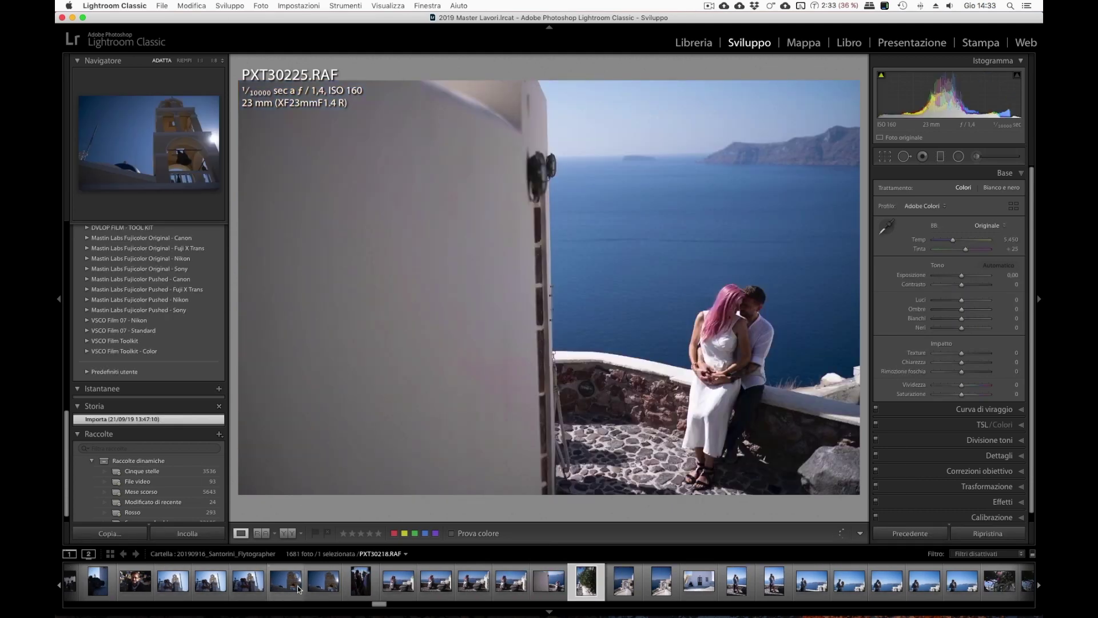
{"action": "key", "text": "Right"}
{"action": "key", "text": "Right"}
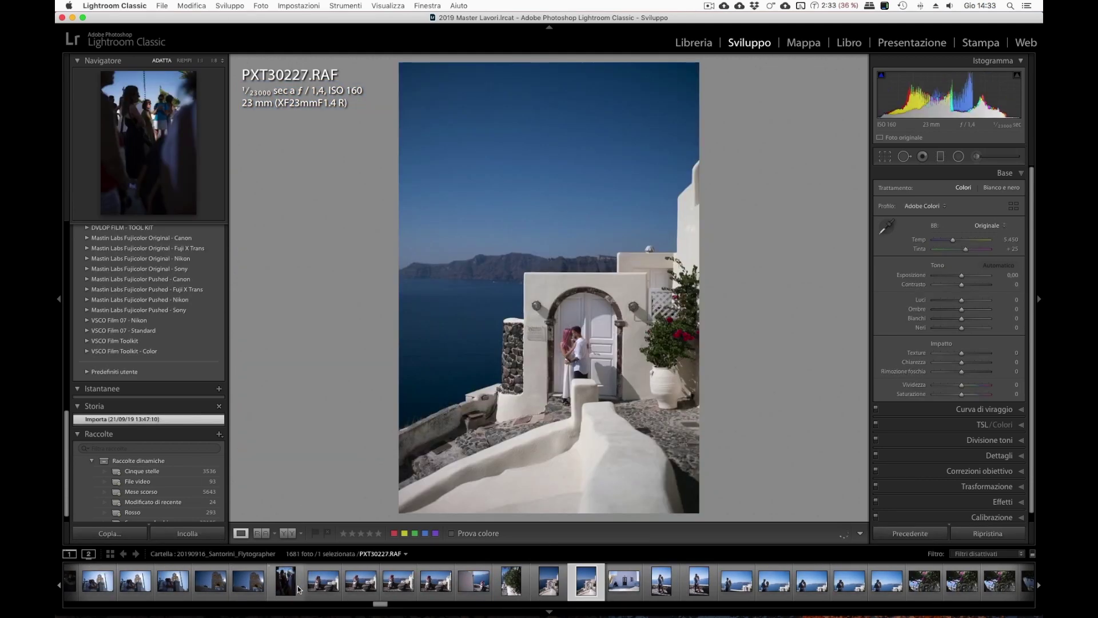
{"action": "key", "text": "Right"}
{"action": "key", "text": "Right"}
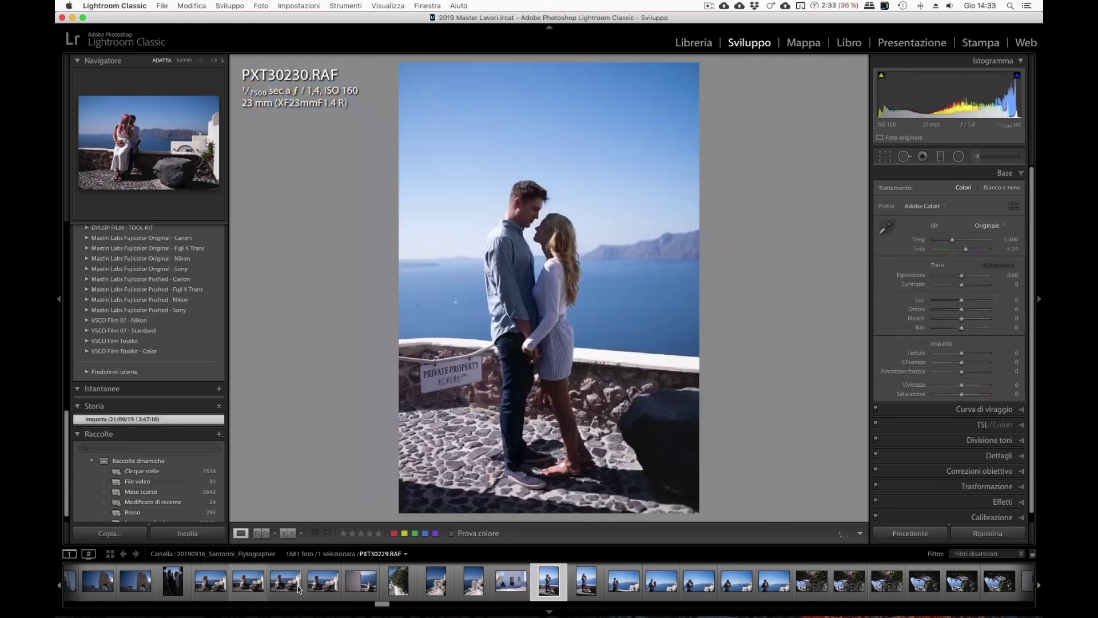
{"action": "key", "text": "Right"}
{"action": "key", "text": "Right"}
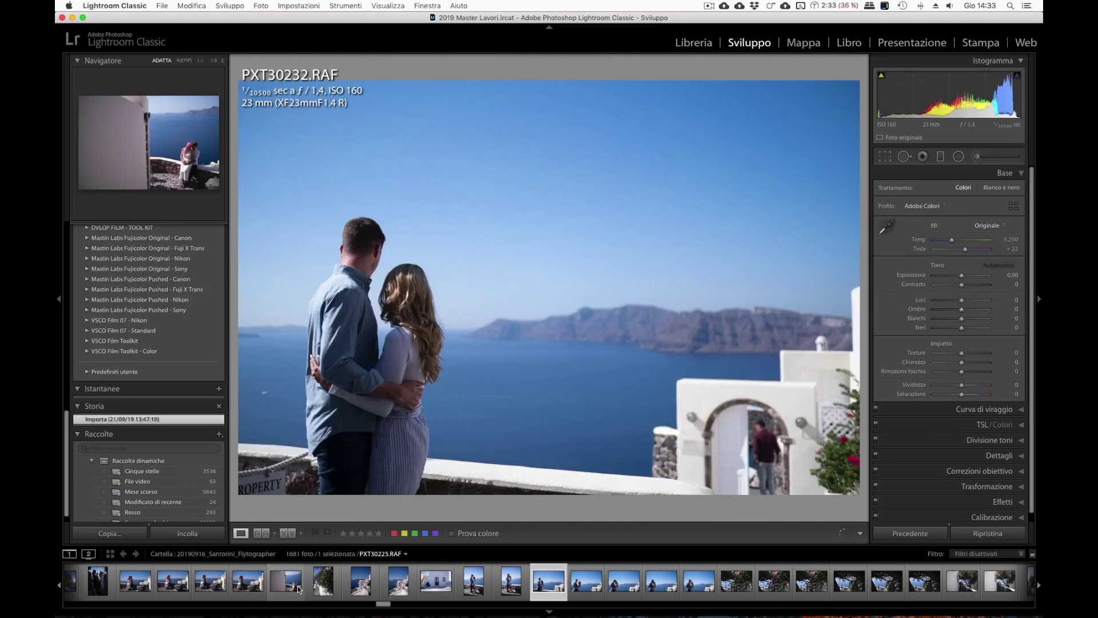
{"action": "key", "text": "Right"}
{"action": "key", "text": "Right"}
{"action": "key", "text": "Right"}
{"action": "key", "text": "Right"}
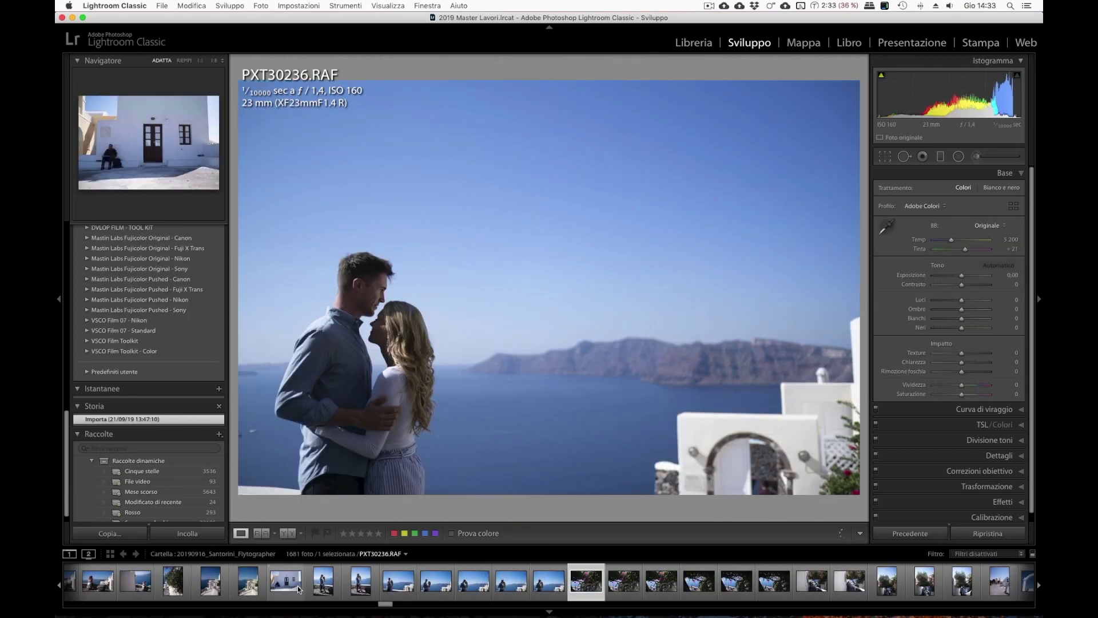
{"action": "key", "text": "Right"}
{"action": "key", "text": "Right"}
{"action": "key", "text": "Right"}
{"action": "key", "text": "Right"}
{"action": "key", "text": "Right"}
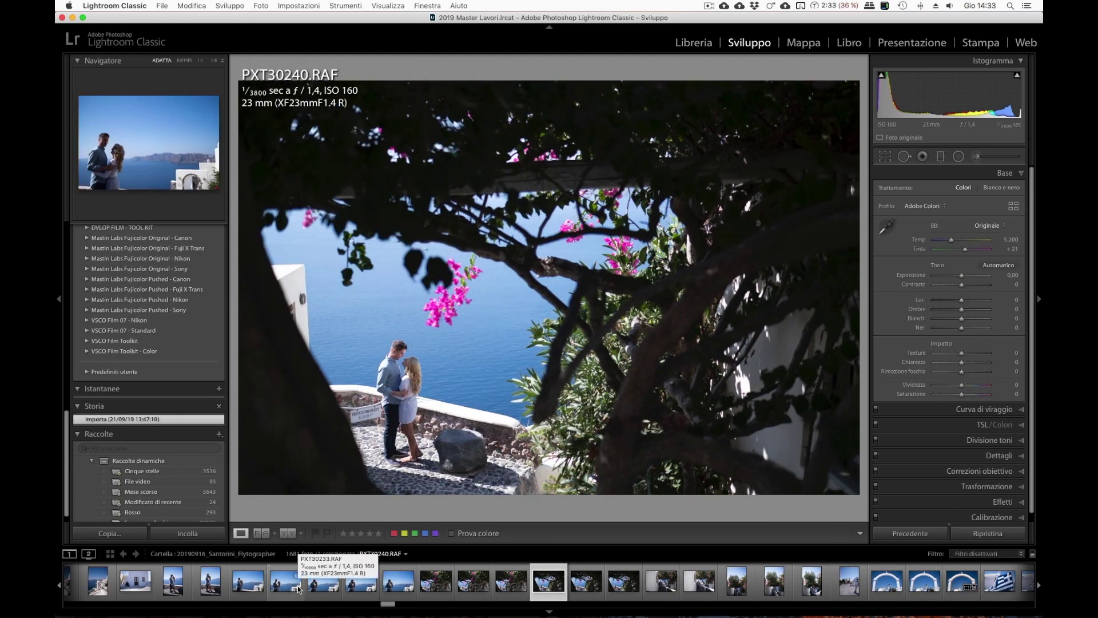
Paste the develop settings onto PXT30240, rate it five stars, and set exposure +0.25.
{"action": "key", "text": "ctrl+shift+v"}
{"action": "key", "text": "5"}
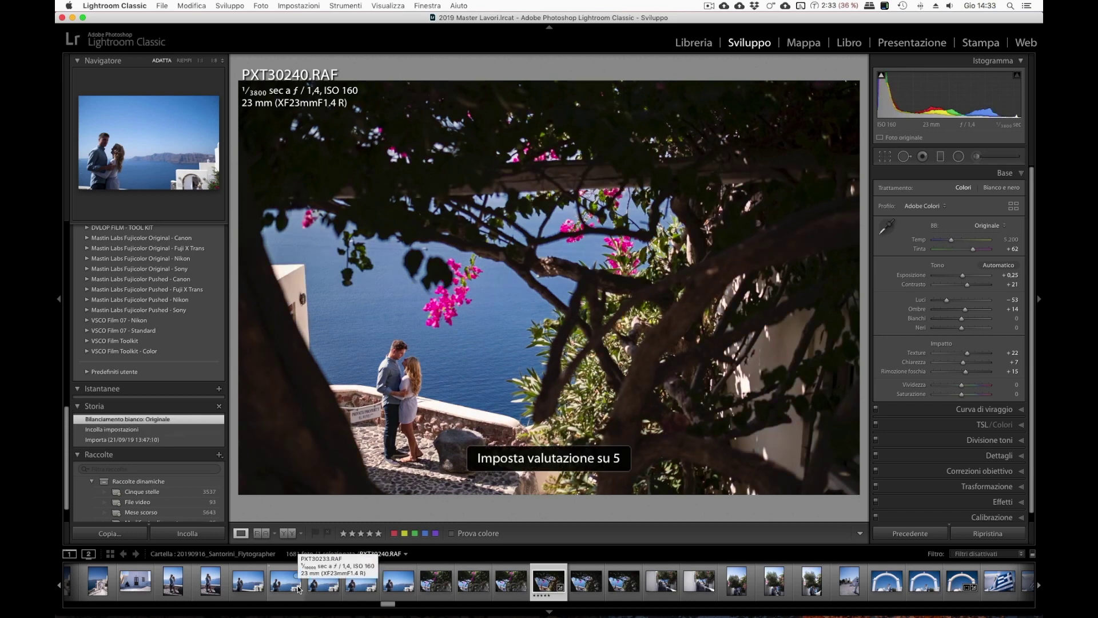
{"action": "key", "text": "plus"}
{"action": "key", "text": "plus"}
{"action": "key", "text": "plus"}
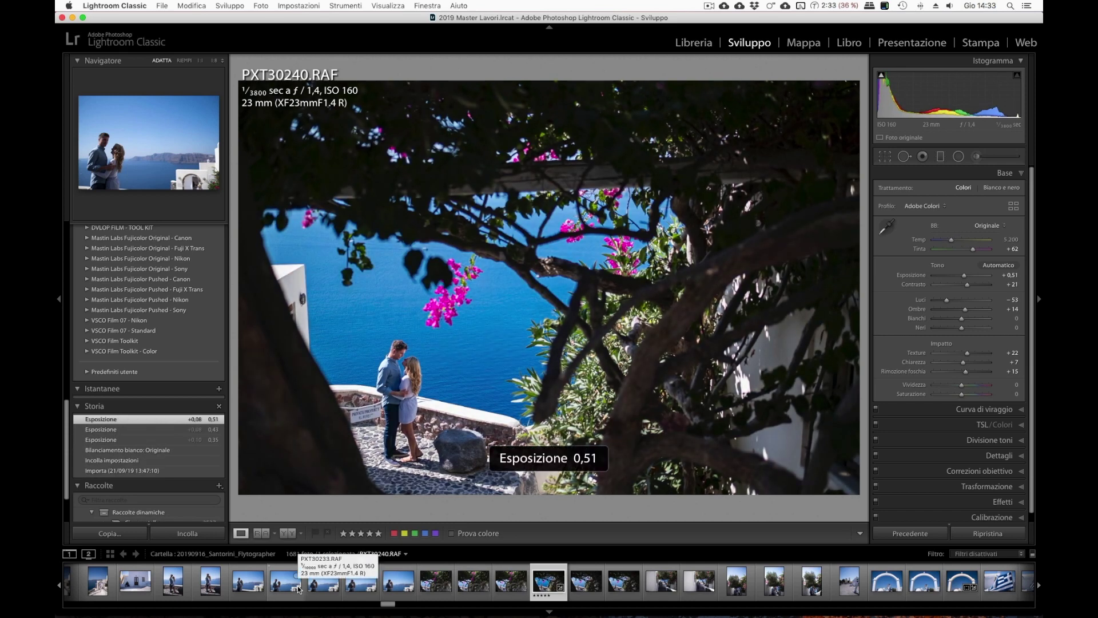
{"action": "key", "text": "ctrl+shift+v"}
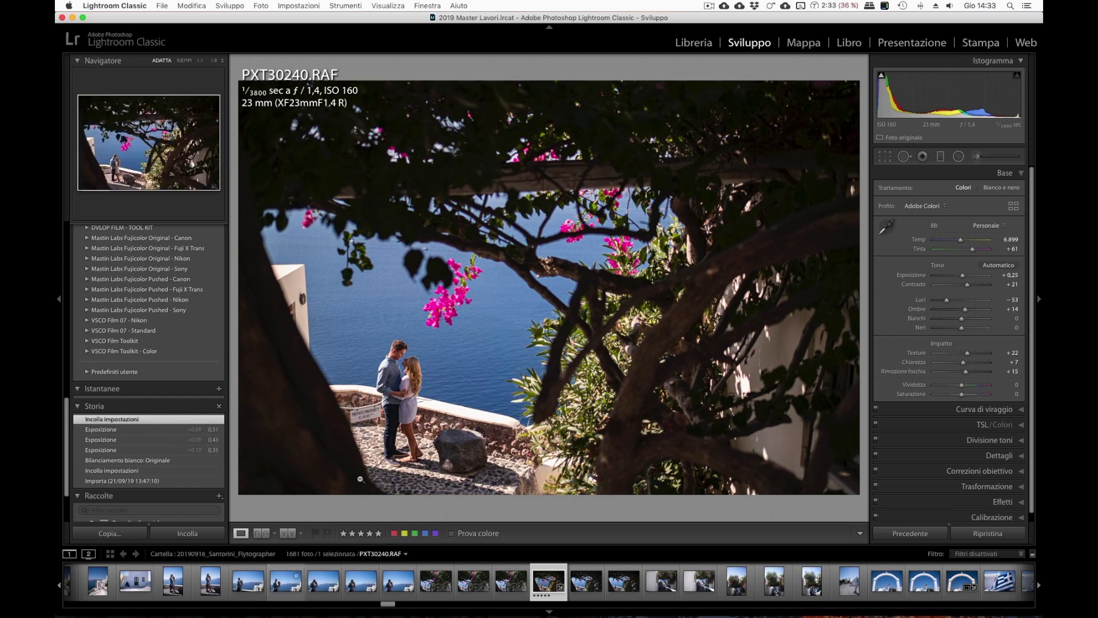
Check PXT30240 at 1:8 and Fit zoom, then move on to PXT30243.
{"action": "left_click", "coordinate": [407, 383]}
{"action": "left_click", "coordinate": [424, 373]}
{"action": "key", "text": "Right"}
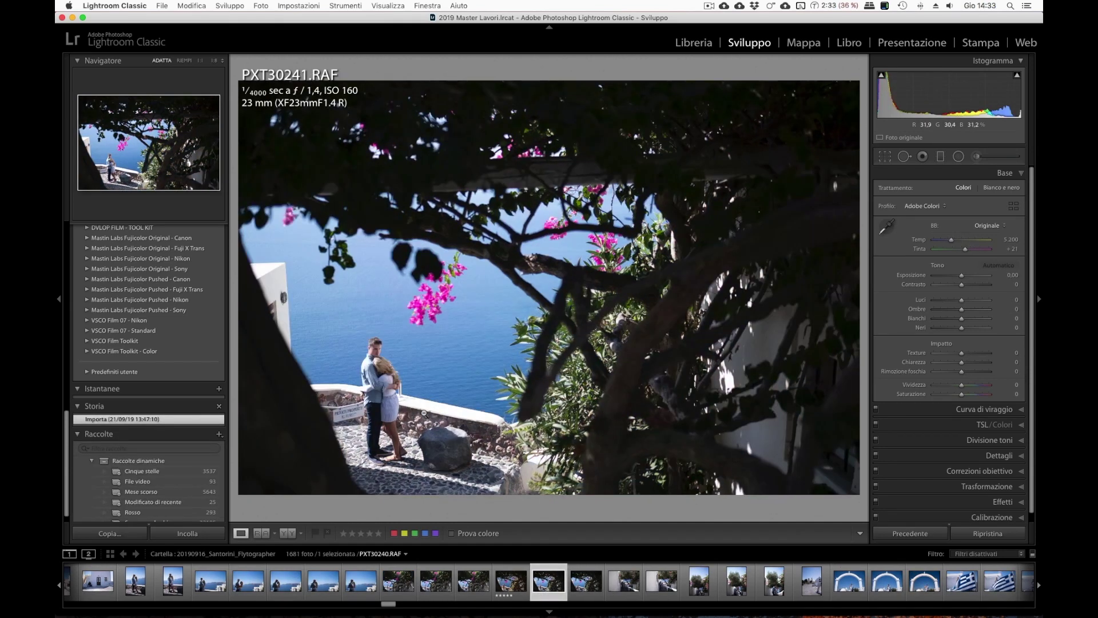
{"action": "key", "text": "Left"}
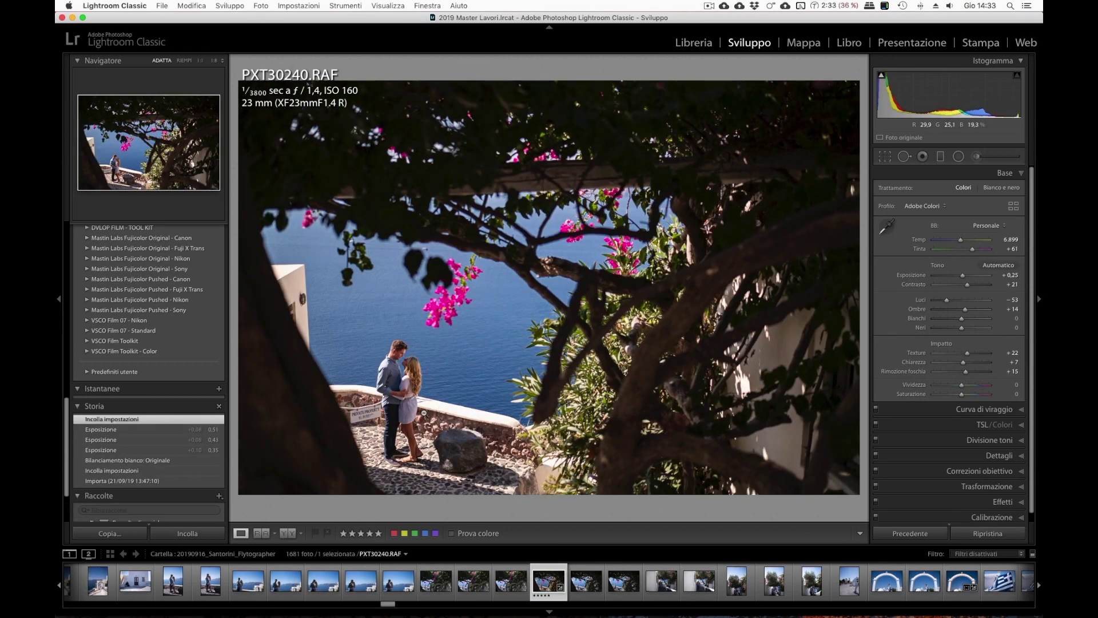
{"action": "key", "text": "Right"}
{"action": "key", "text": "Right"}
{"action": "key", "text": "Right"}
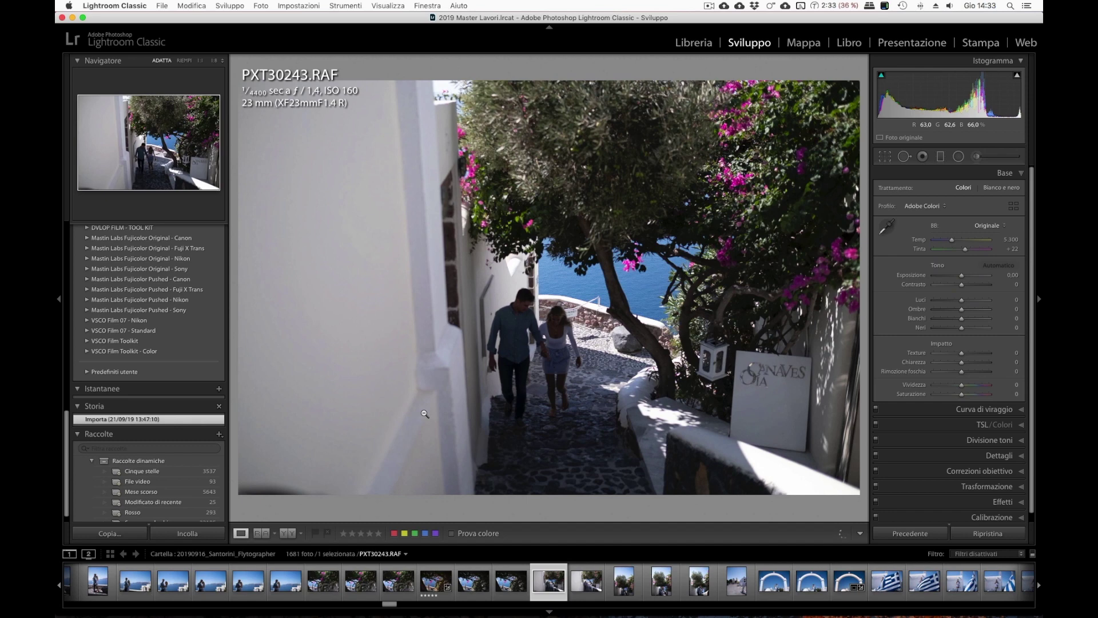
Compare the neighbouring arch photos and rate the chosen arch photo five stars.
{"action": "key", "text": "Right"}
{"action": "key", "text": "Right"}
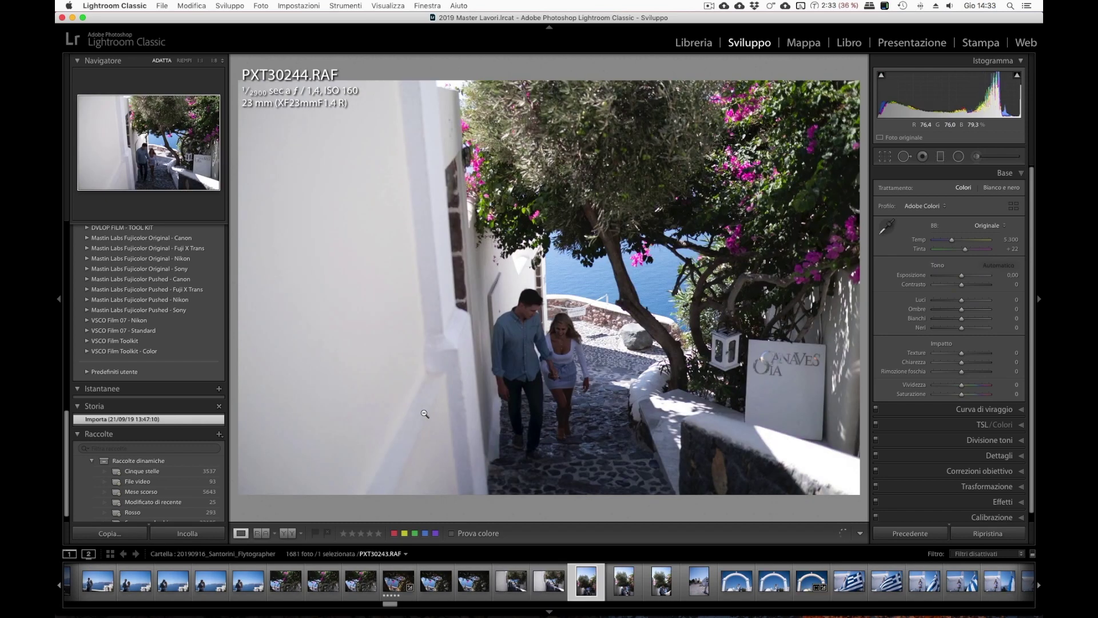
{"action": "key", "text": "Right"}
{"action": "key", "text": "Right"}
{"action": "key", "text": "Right"}
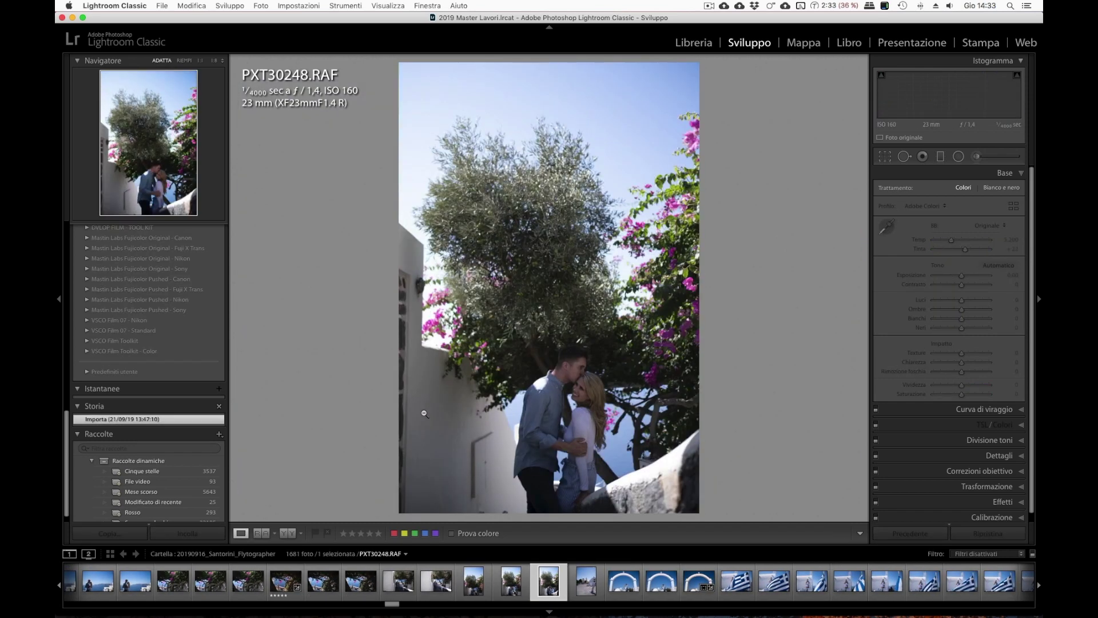
{"action": "key", "text": "Left"}
{"action": "key", "text": "Right"}
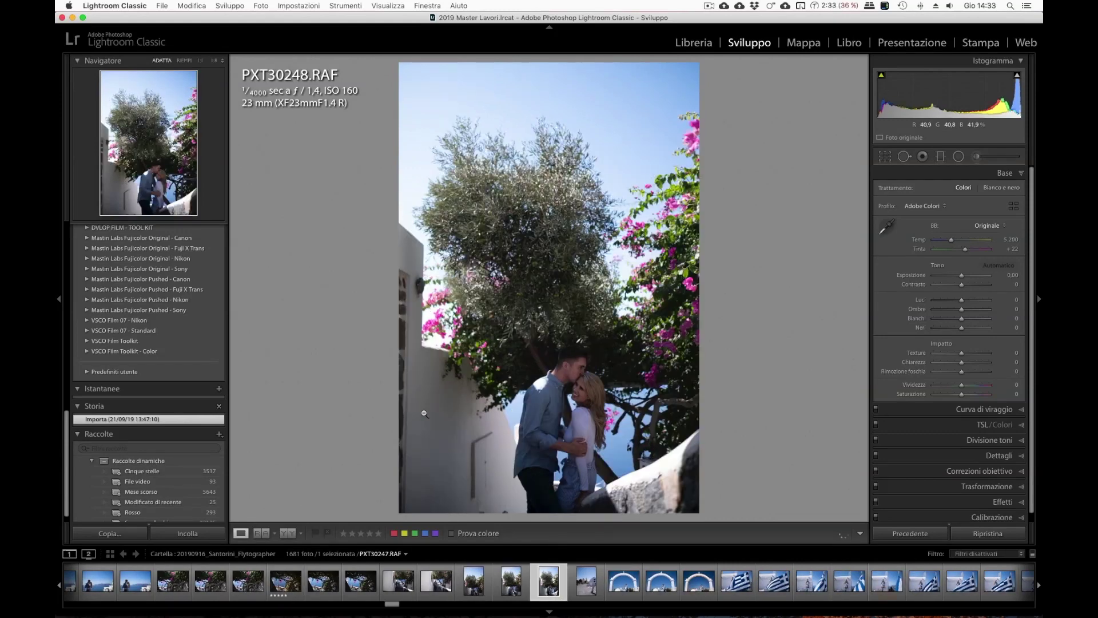
{"action": "key", "text": "Right"}
{"action": "key", "text": "Left"}
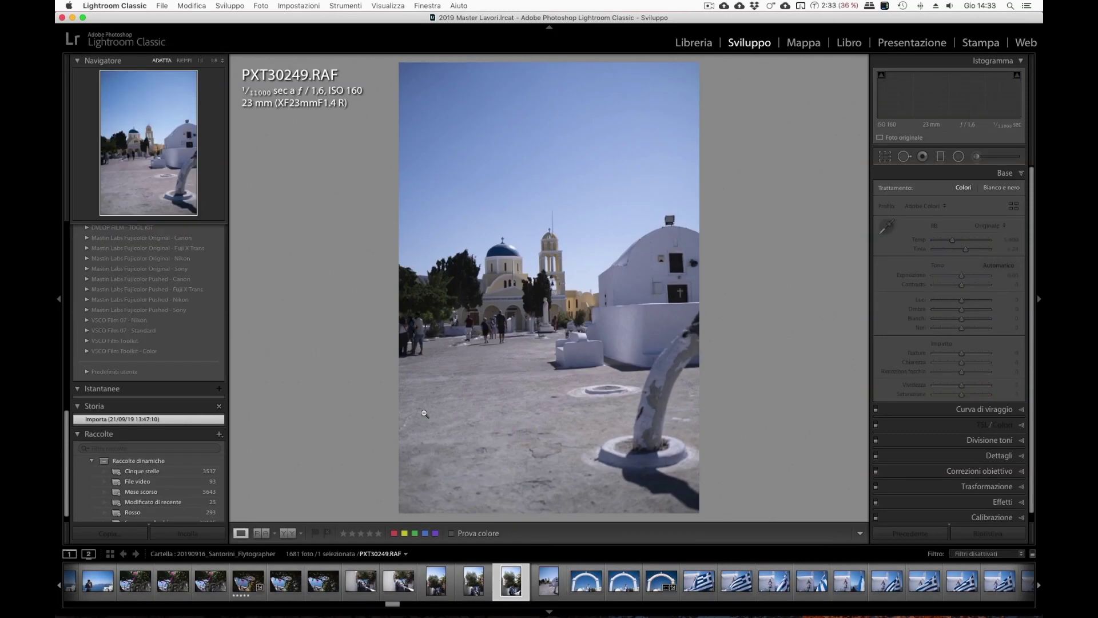
{"action": "key", "text": "Left"}
{"action": "key", "text": "Right"}
{"action": "key", "text": "Right"}
{"action": "key", "text": "Right"}
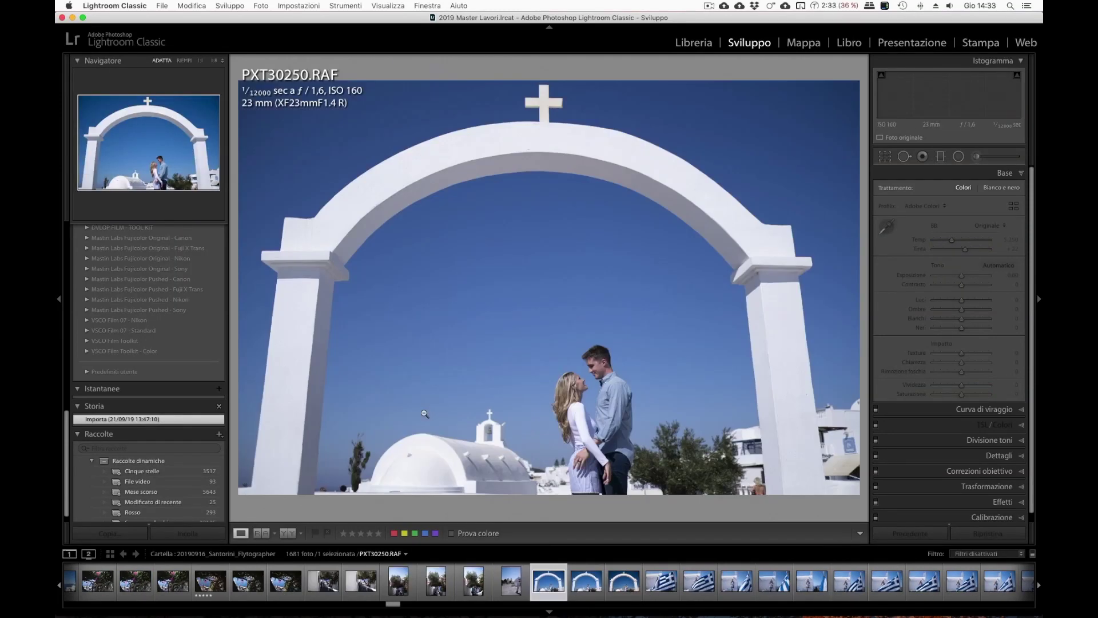
{"action": "key", "text": "Right"}
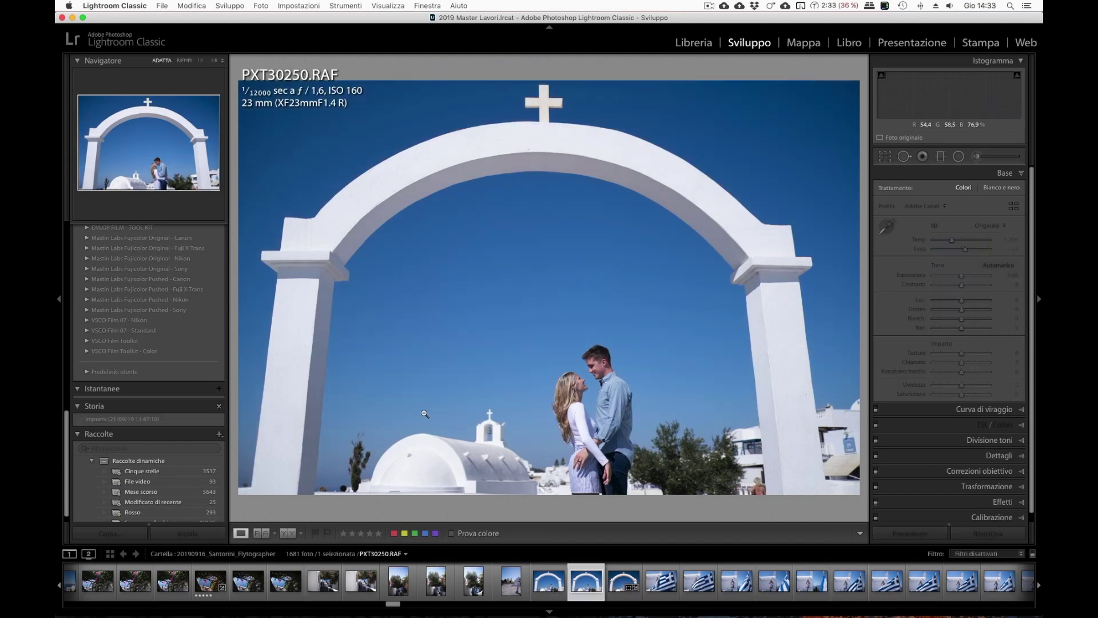
{"action": "key", "text": "Left"}
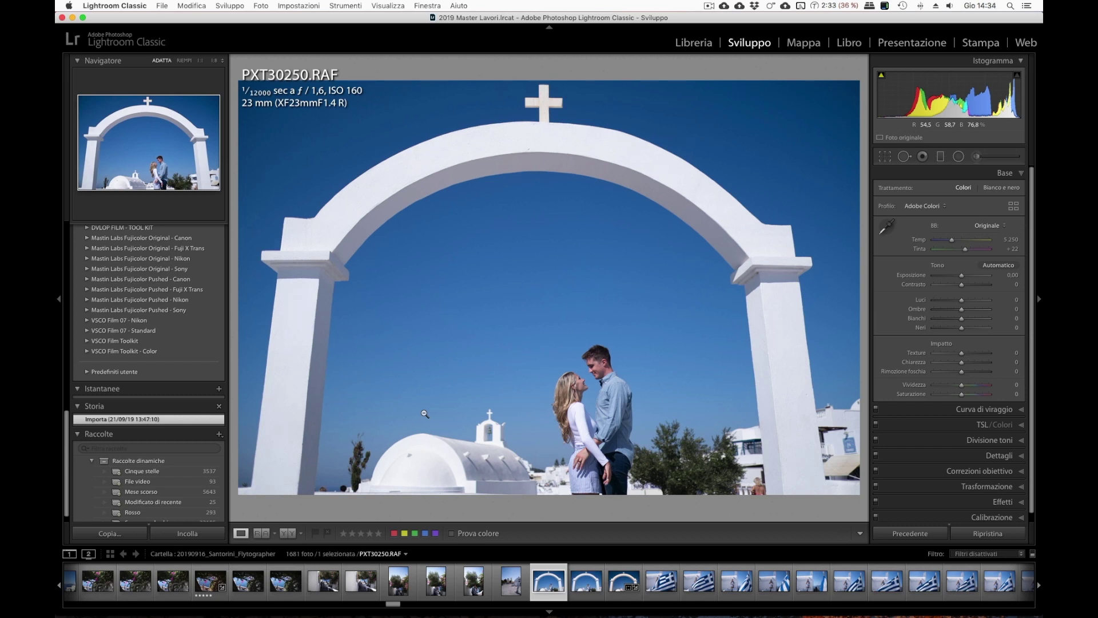
{"action": "key", "text": "Right"}
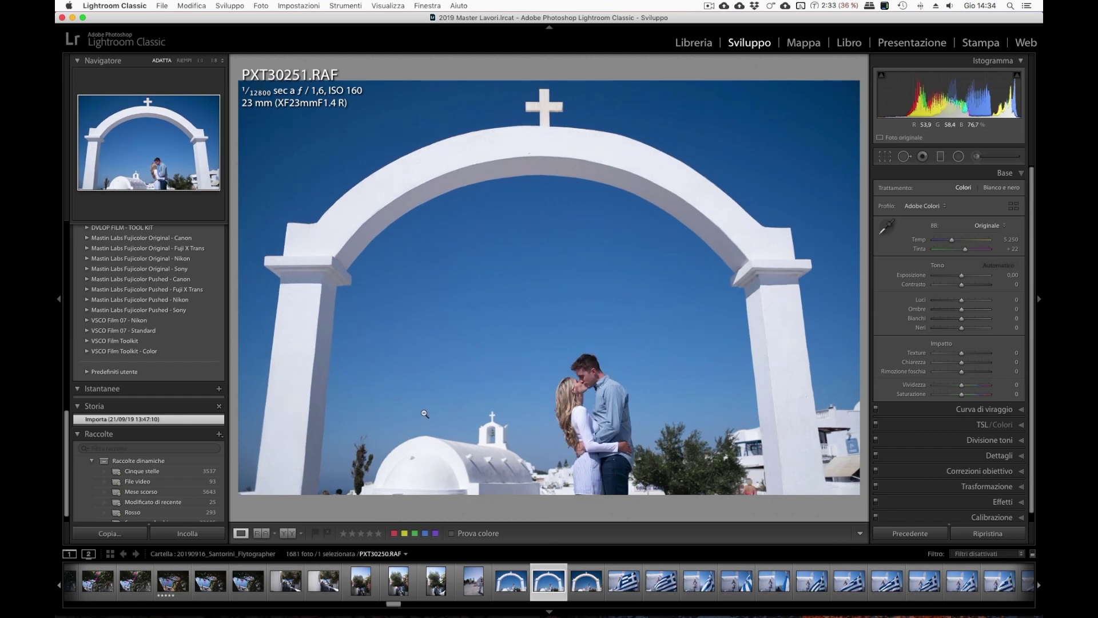
{"action": "key", "text": "Right"}
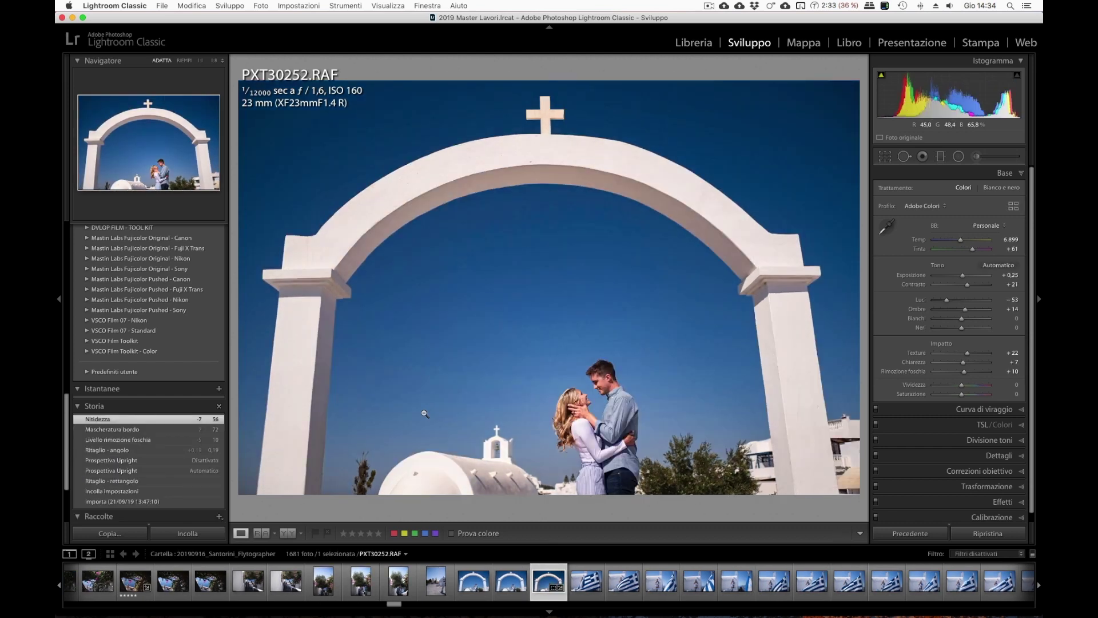
{"action": "key", "text": "5"}
Browse the flag photos and paste the copied develop settings onto PXT30260.
{"action": "key", "text": "Right"}
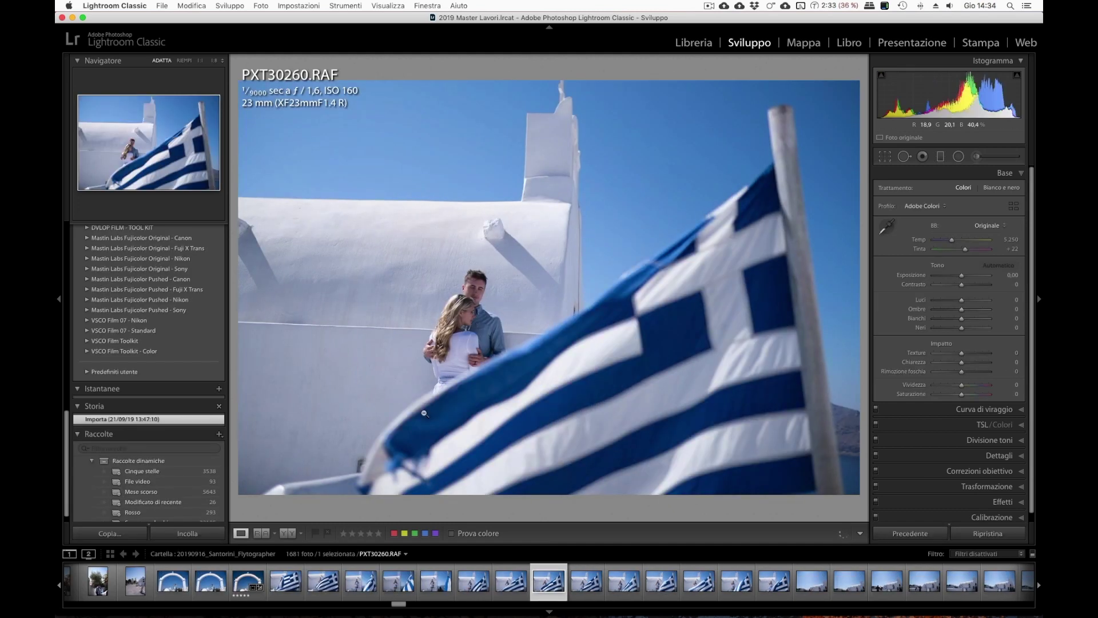
{"action": "key", "text": "Right"}
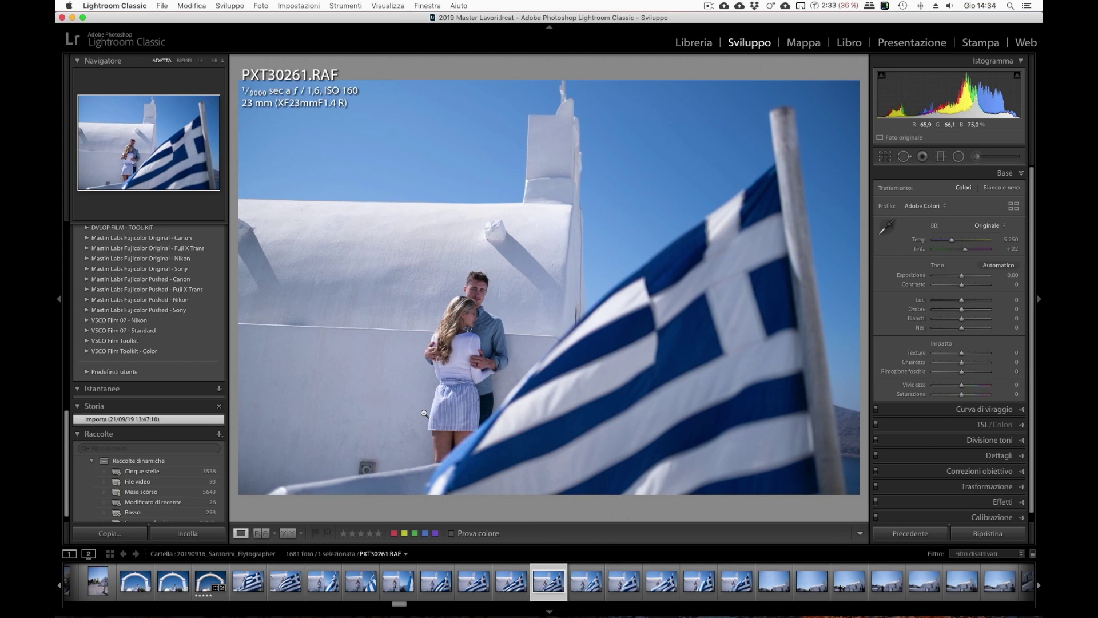
{"action": "key", "text": "Right"}
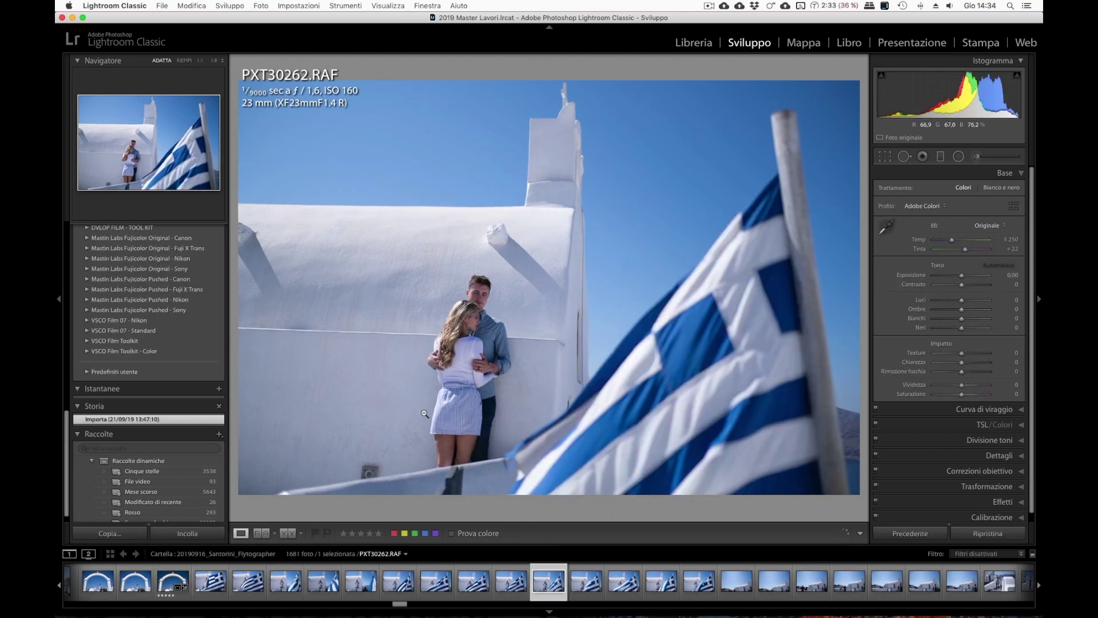
{"action": "key", "text": "Left"}
{"action": "key", "text": "Right"}
{"action": "key", "text": "Right"}
{"action": "key", "text": "Right"}
{"action": "key", "text": "Right"}
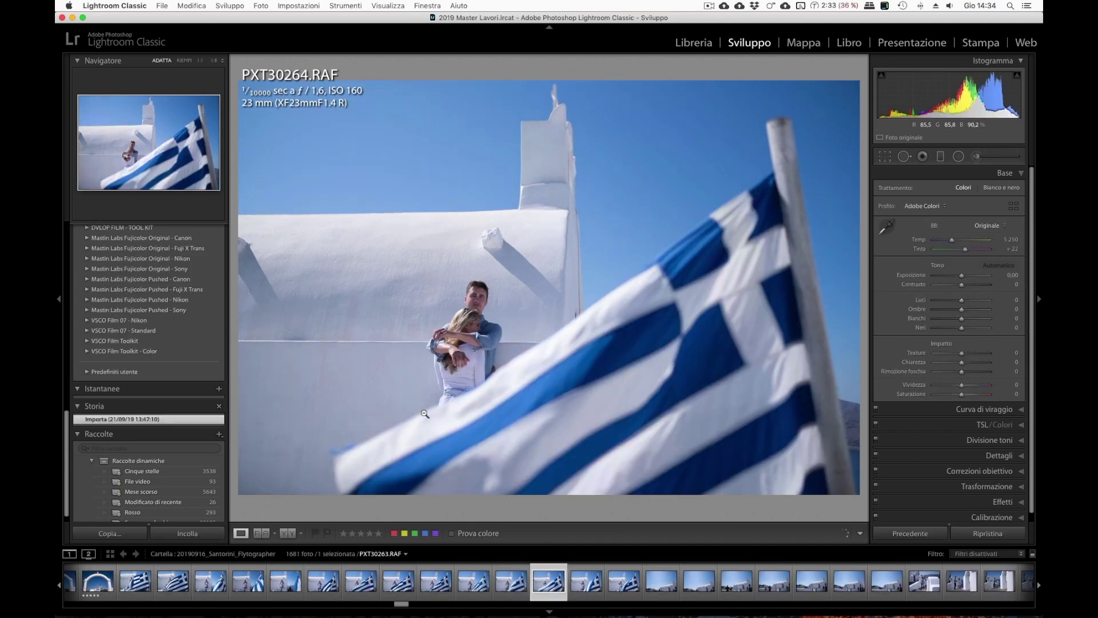
{"action": "key", "text": "Right"}
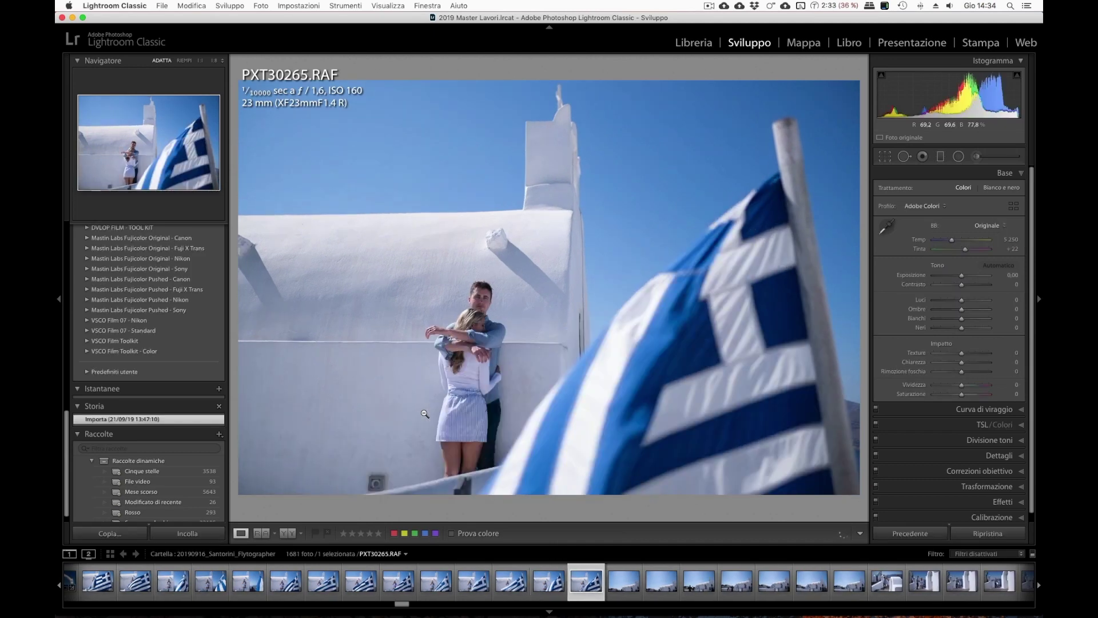
{"action": "key", "text": "Right"}
{"action": "key", "text": "Right"}
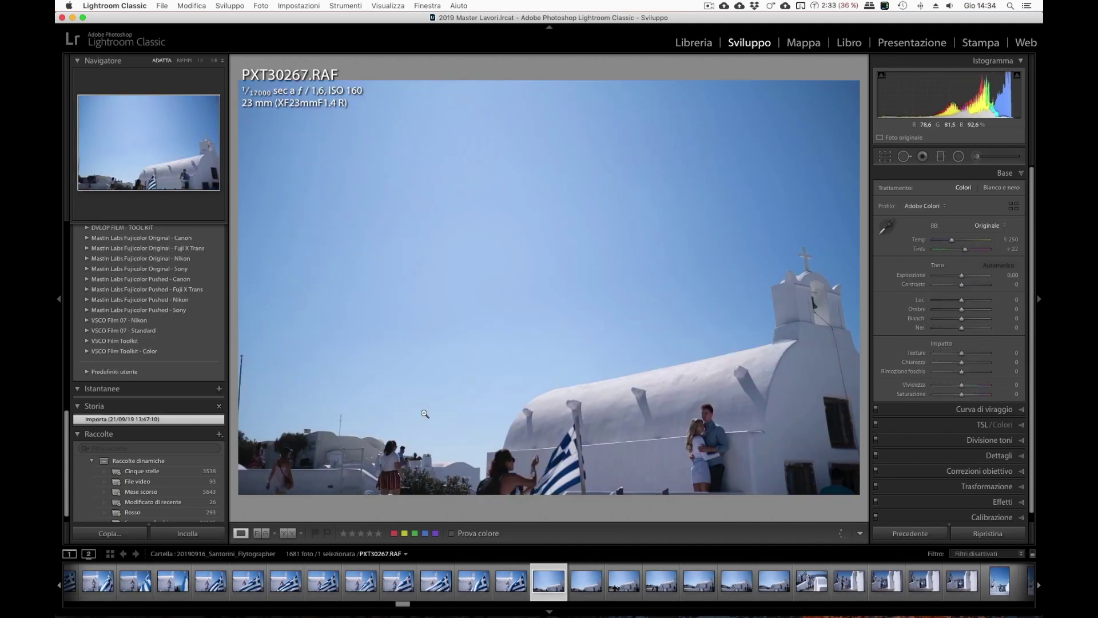
{"action": "key", "text": "Left"}
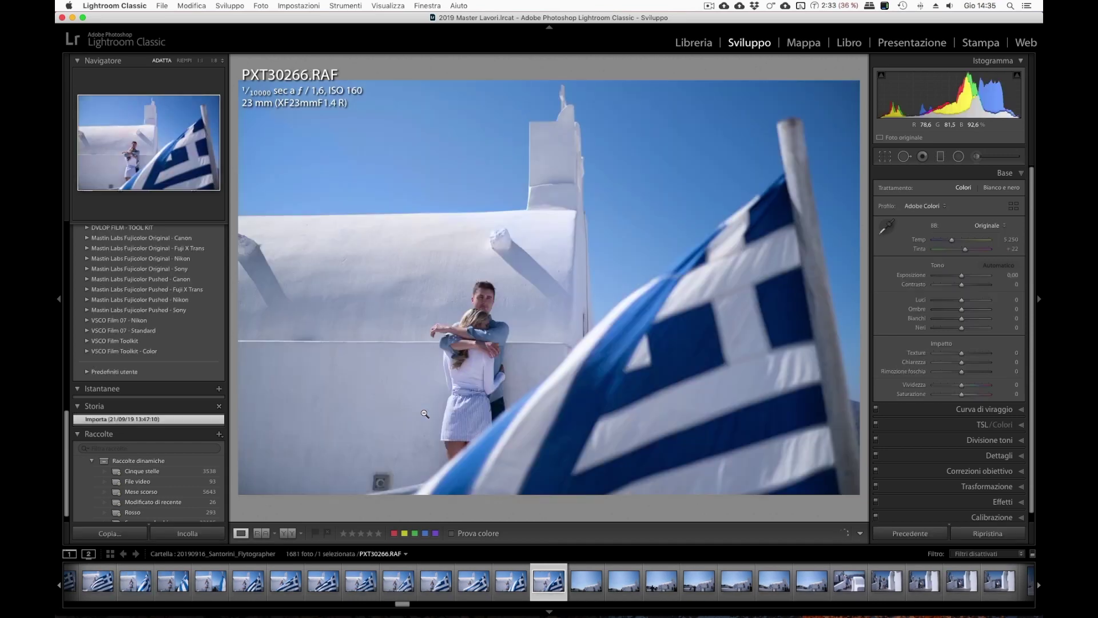
{"action": "key", "text": "Left"}
{"action": "key", "text": "Left"}
{"action": "key", "text": "Left"}
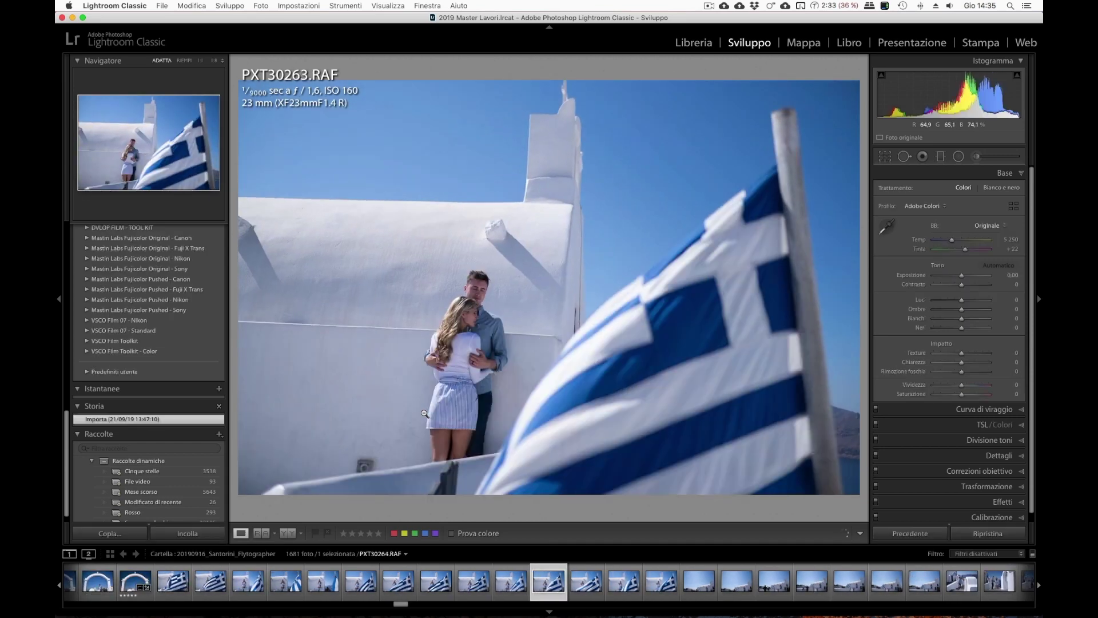
{"action": "key", "text": "Left"}
{"action": "key", "text": "Left"}
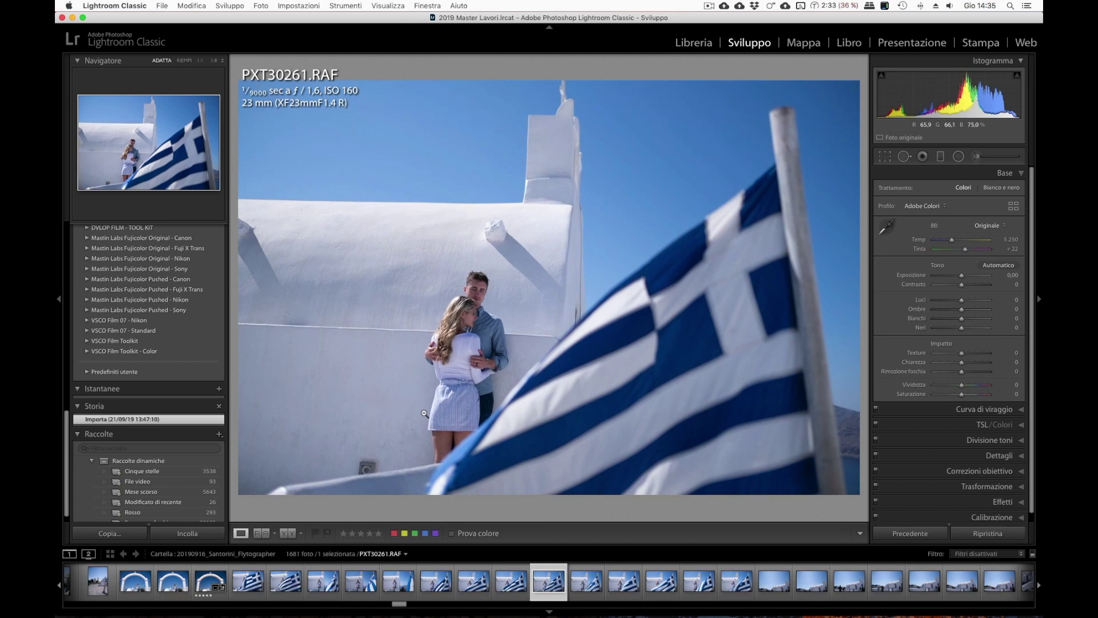
{"action": "key", "text": "Left"}
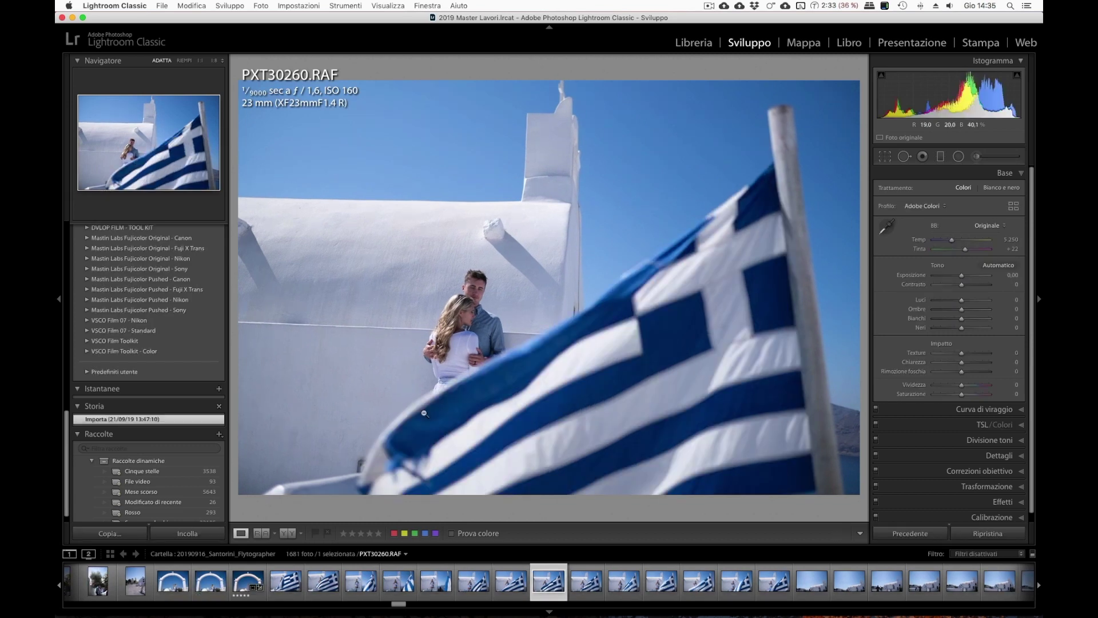
{"action": "key", "text": "super+shift+v"}
Rate PXT30260 five stars, straighten it about 1.9°, and compare with PXT30253.
{"action": "key", "text": "5"}
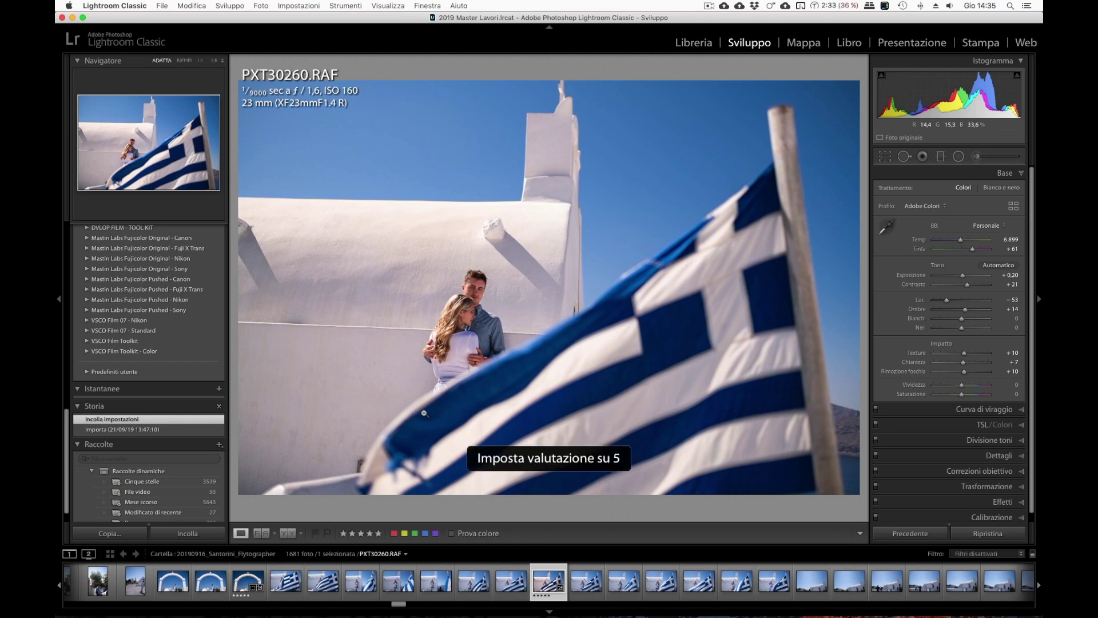
{"action": "key", "text": "shift+o"}
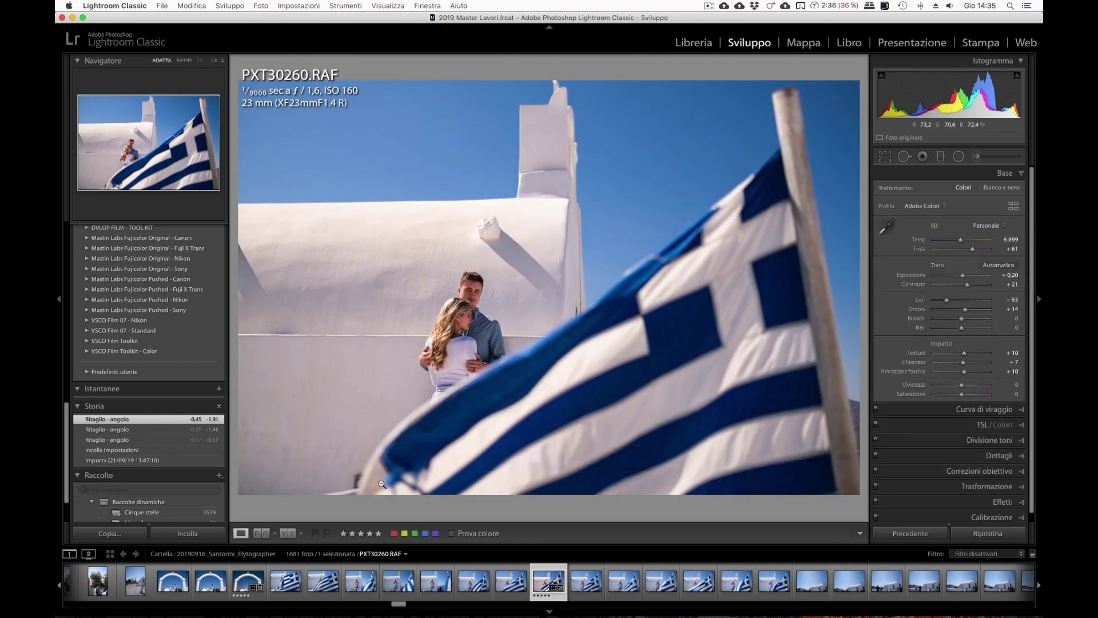
{"action": "left_click", "coordinate": [285, 581]}
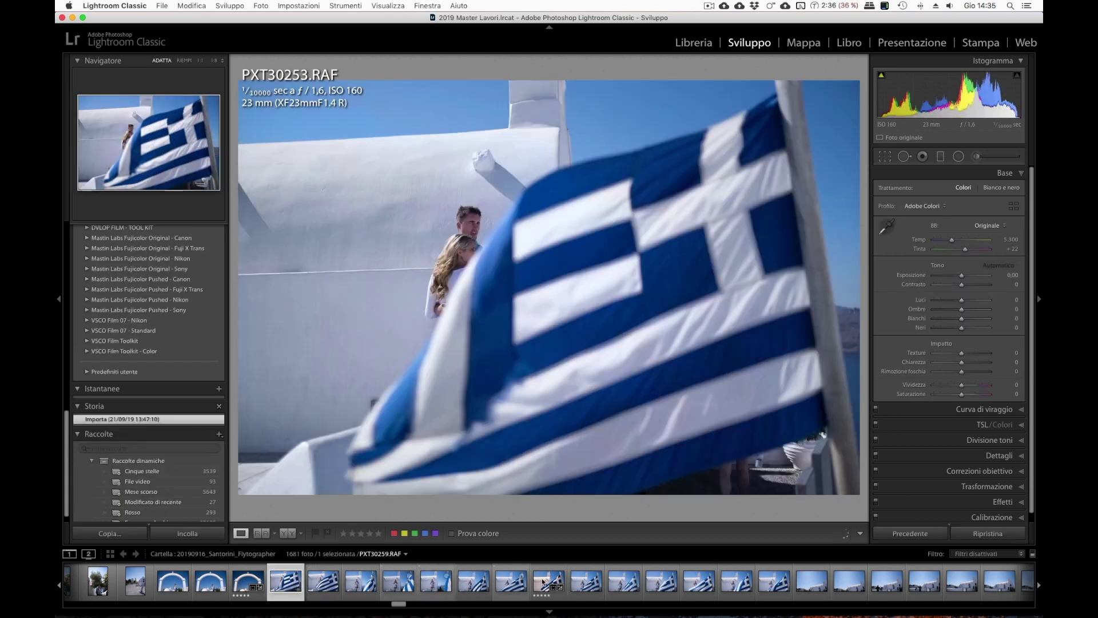
{"action": "left_click", "coordinate": [550, 585]}
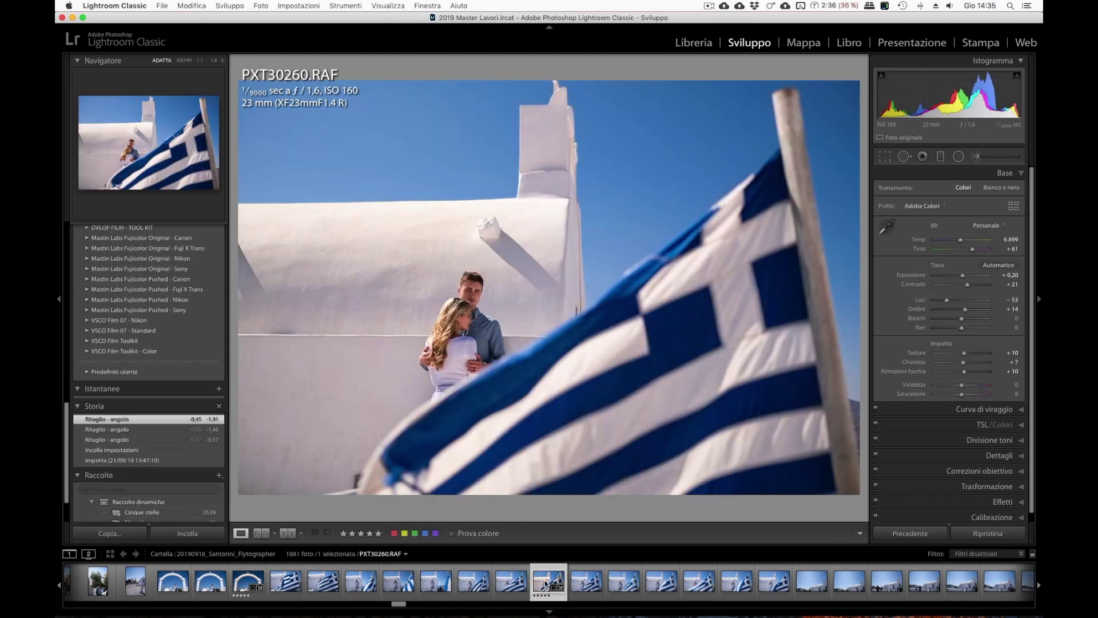
Compare the neighbouring flag frames back and forth.
{"action": "key", "text": "Right"}
{"action": "key", "text": "Right"}
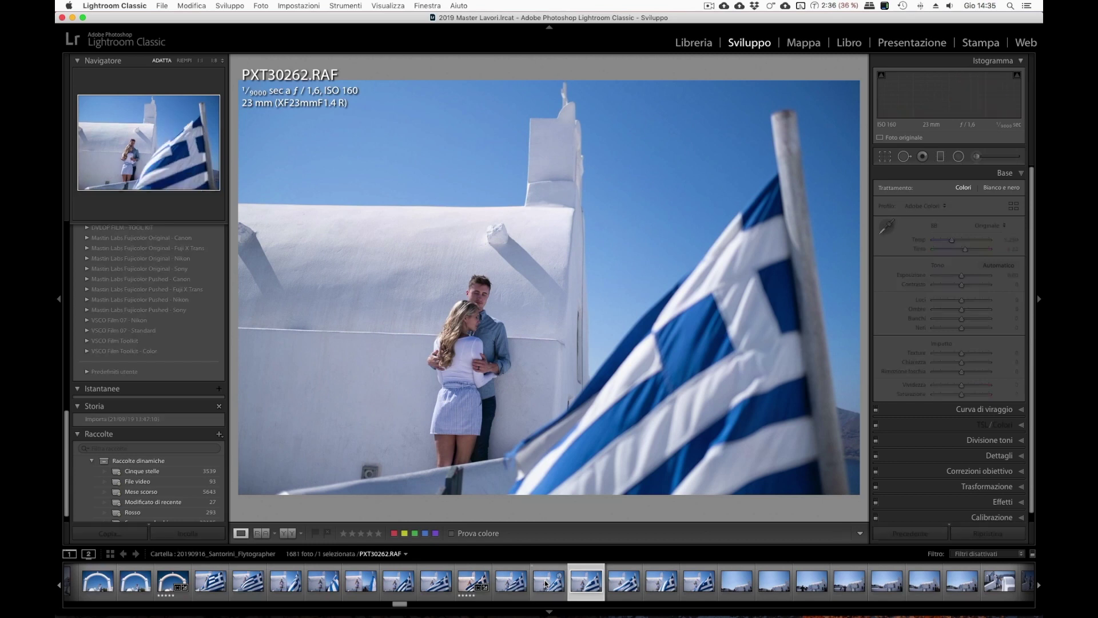
{"action": "key", "text": "Left"}
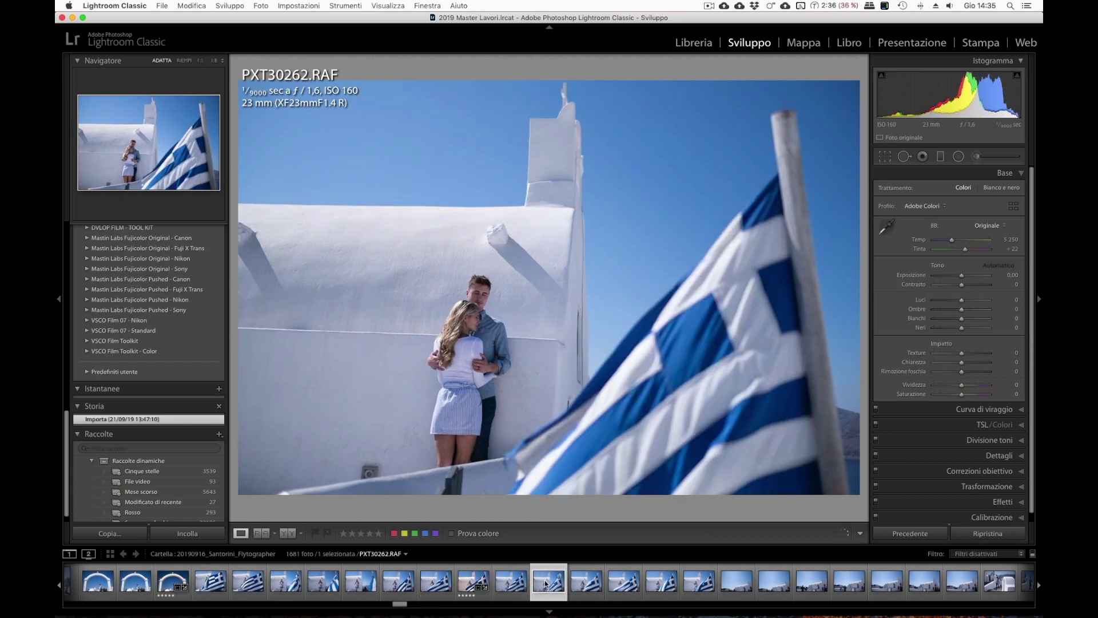
{"action": "key", "text": "Right"}
{"action": "key", "text": "Right"}
{"action": "key", "text": "Right"}
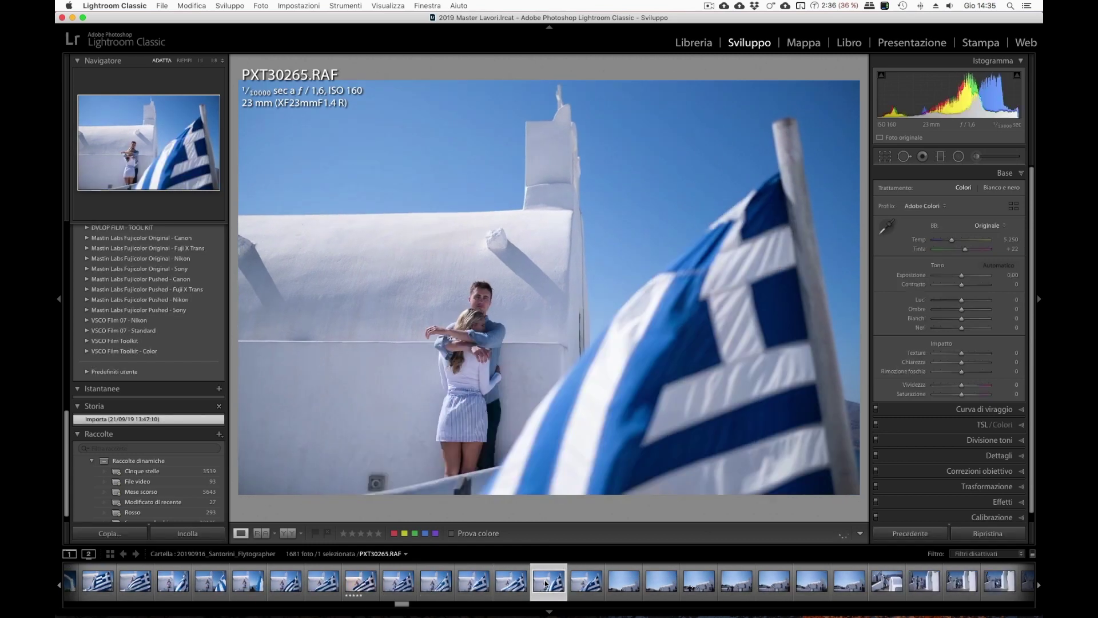
{"action": "key", "text": "Right"}
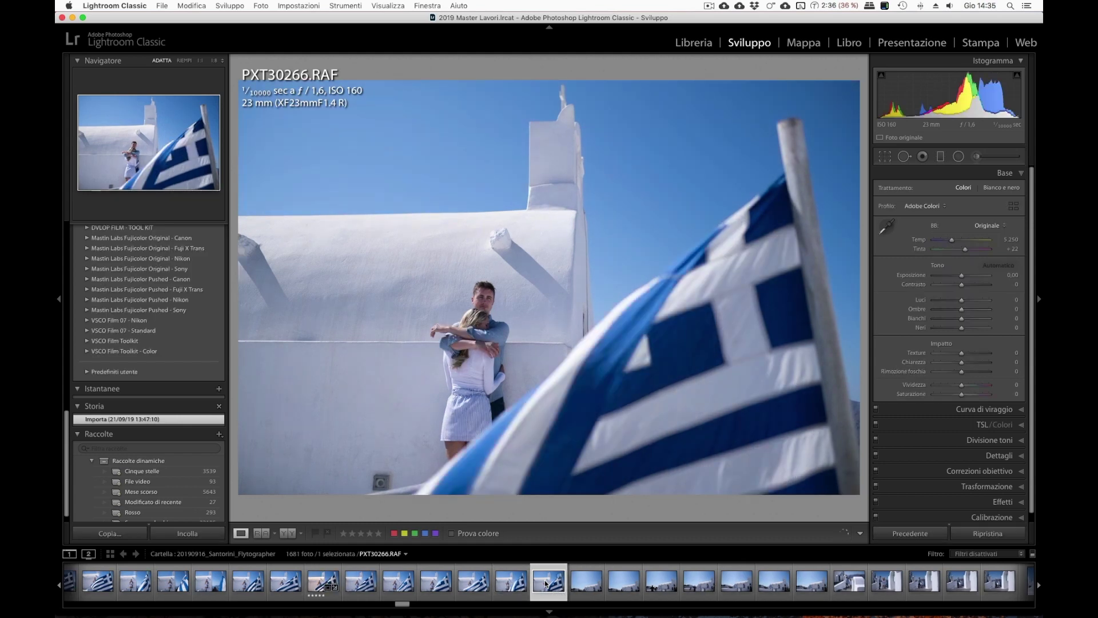
{"action": "key", "text": "Left"}
{"action": "key", "text": "Left"}
{"action": "key", "text": "Left"}
{"action": "key", "text": "Left"}
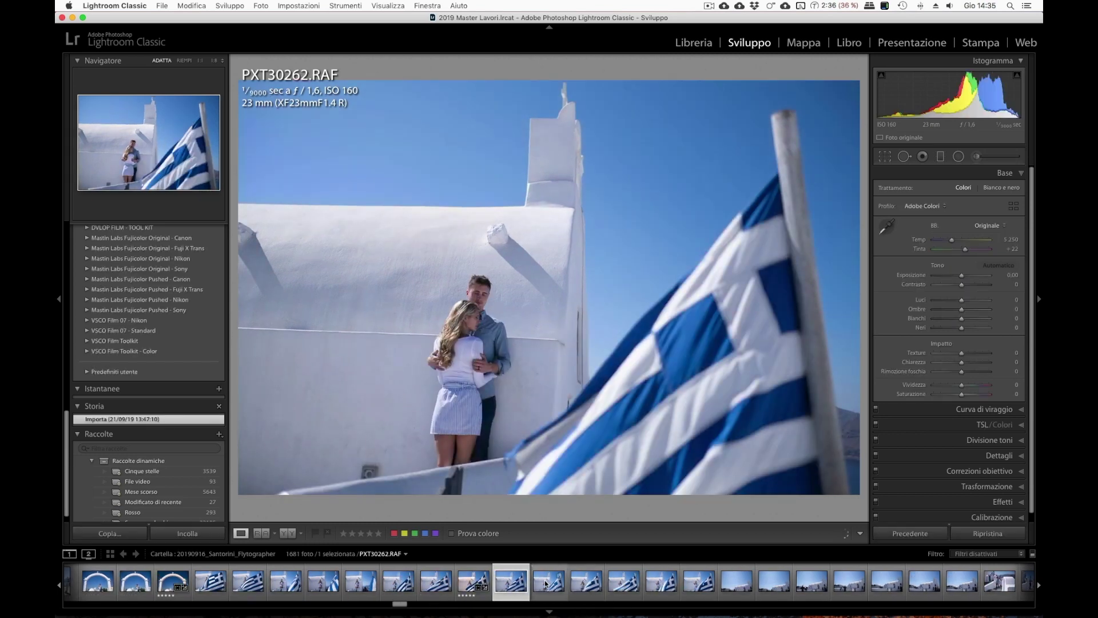
{"action": "key", "text": "Left"}
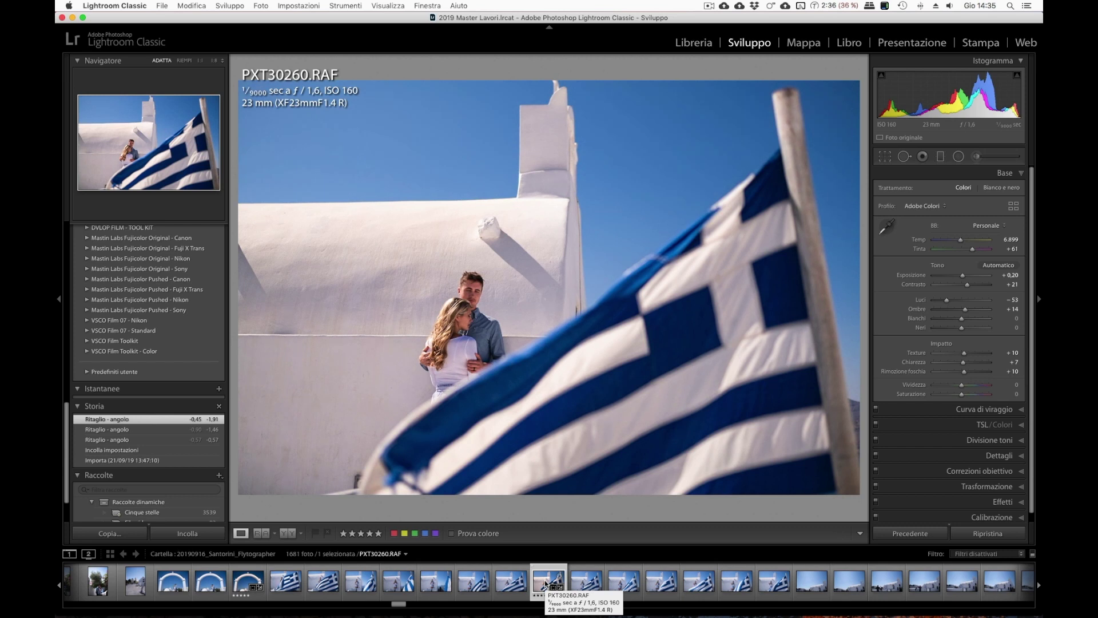
Cool the temperature to 6,685, rate five stars, and move on to PXT30264.RAF.
{"action": "key", "text": "minus"}
{"action": "key", "text": "minus"}
{"action": "key", "text": "minus"}
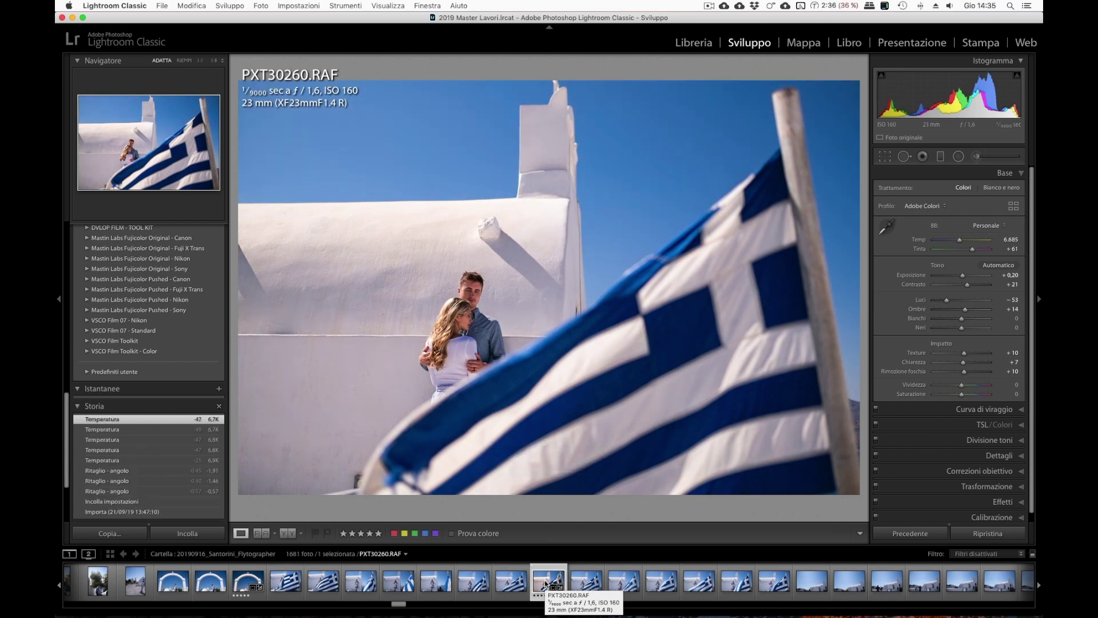
{"action": "key", "text": "5"}
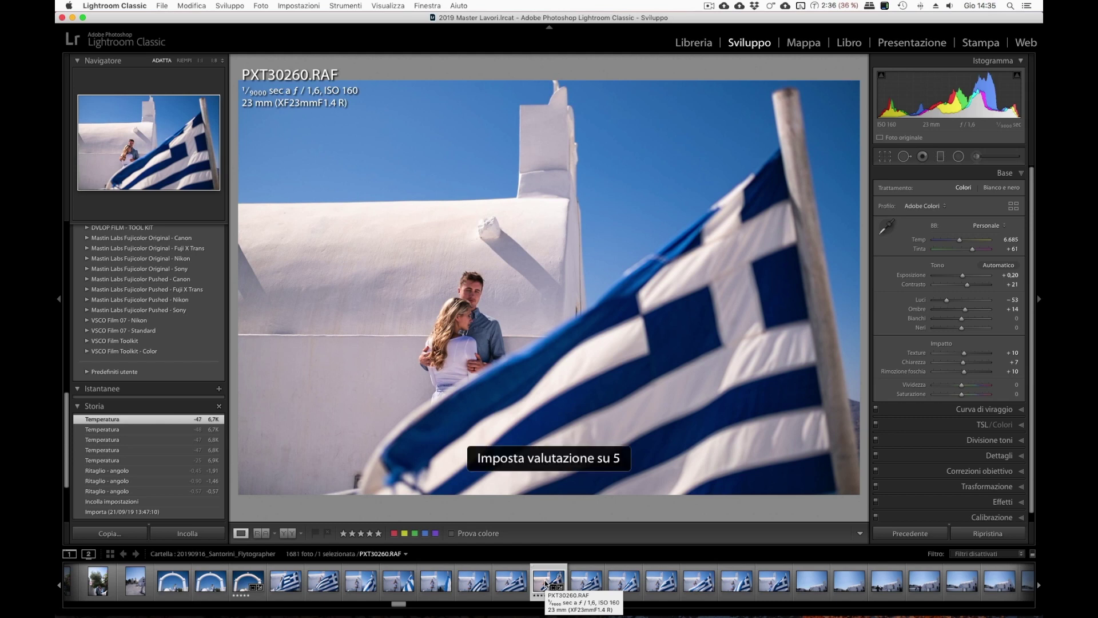
{"action": "key", "text": "Right"}
{"action": "key", "text": "Right"}
{"action": "key", "text": "Right"}
{"action": "key", "text": "Right"}
{"action": "key", "text": "Right"}
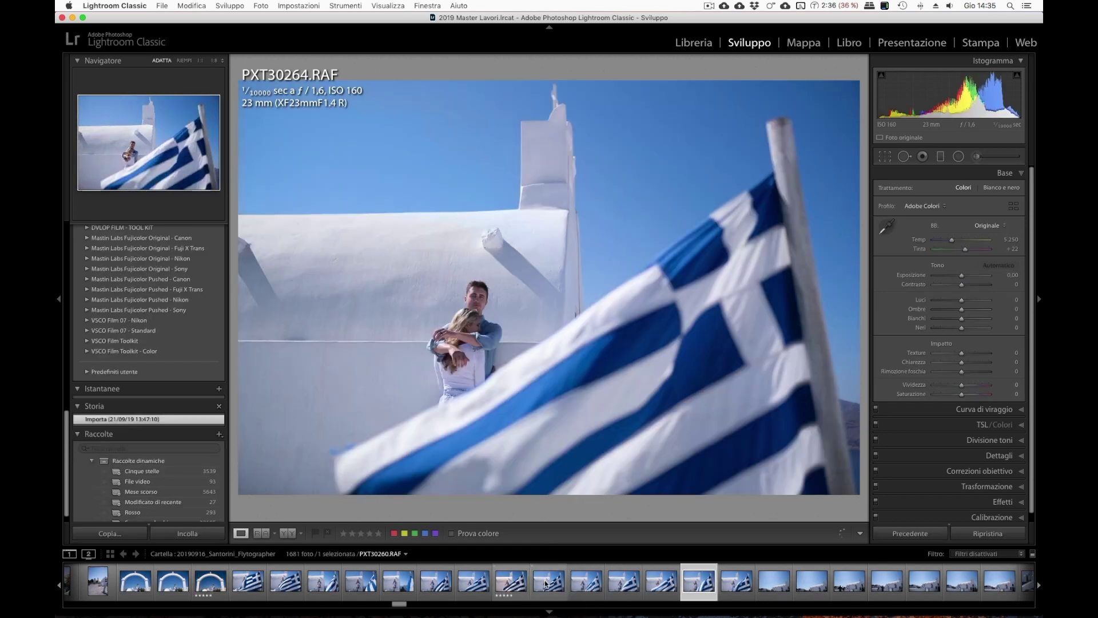
{"action": "key", "text": "Right"}
Advance through the flag photos to PXT30271 and begin pasting the copied develop settings.
{"action": "key", "text": "Right"}
{"action": "key", "text": "Right"}
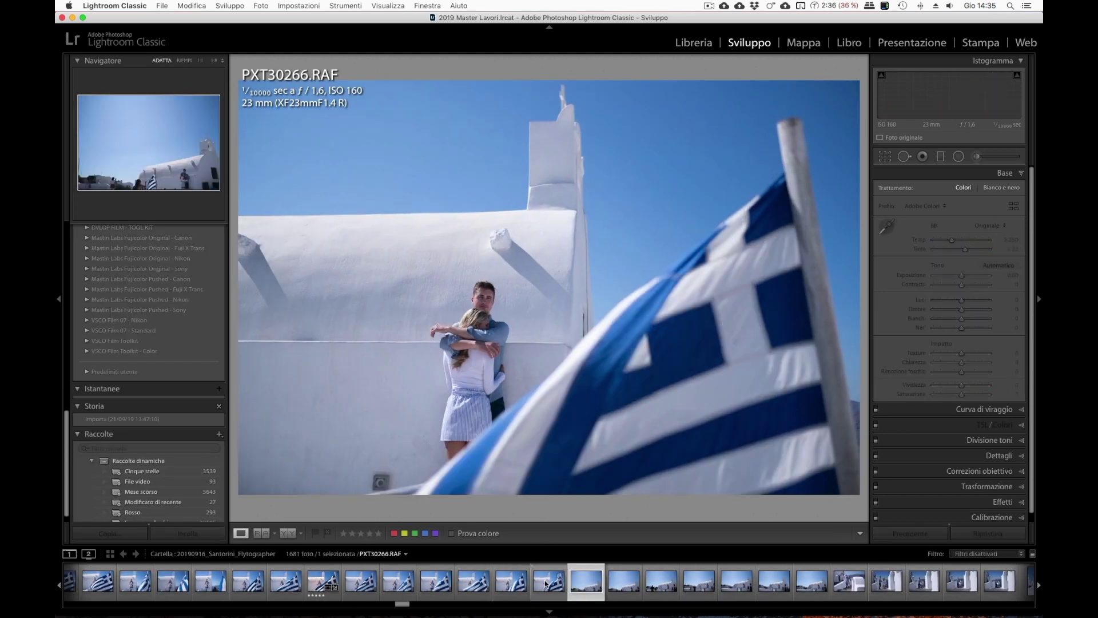
{"action": "key", "text": "Right"}
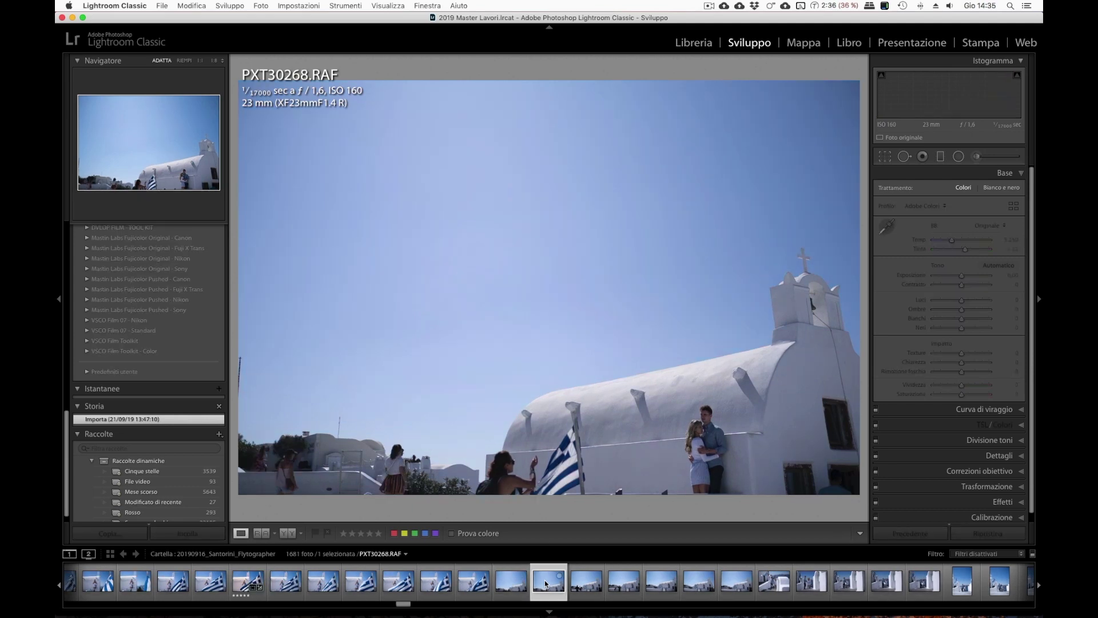
{"action": "key", "text": "Right"}
{"action": "key", "text": "Right"}
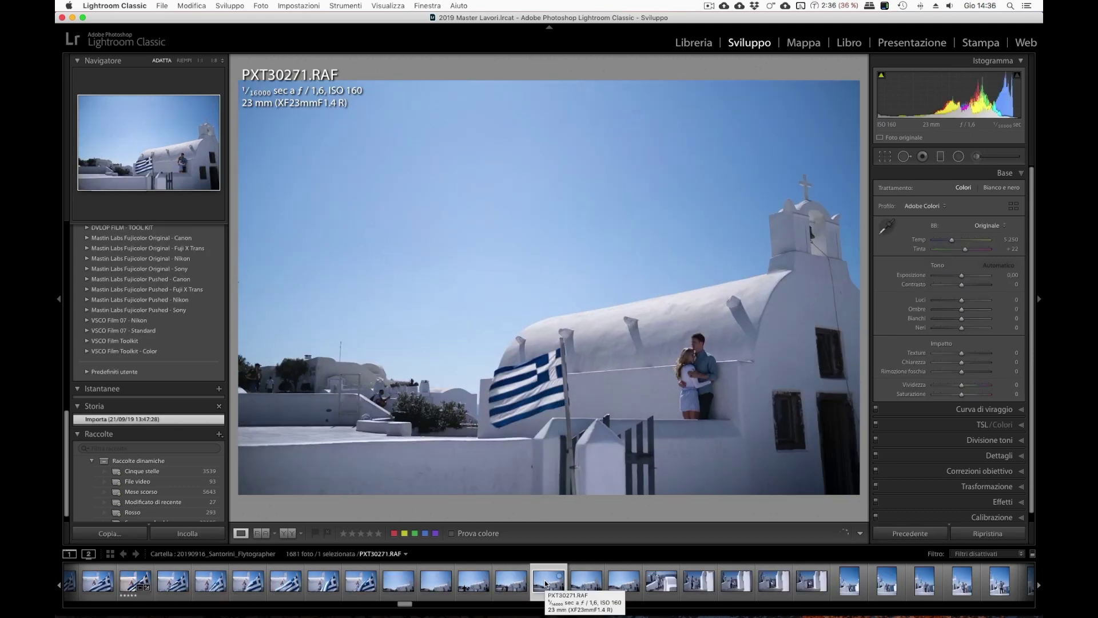
{"action": "key", "text": "Right"}
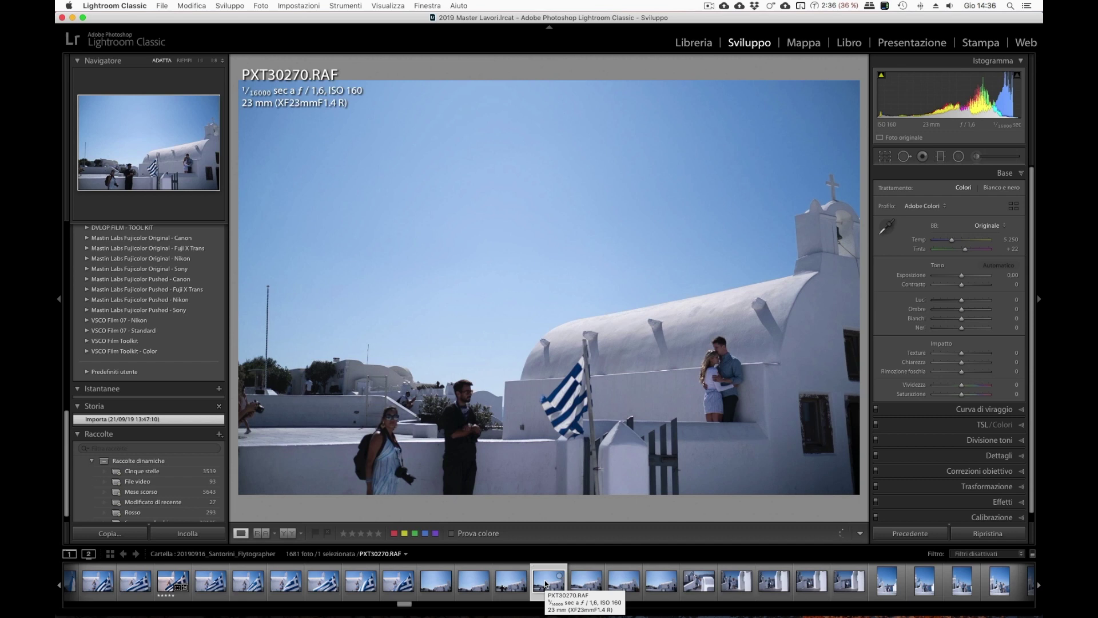
{"action": "key", "text": "Right"}
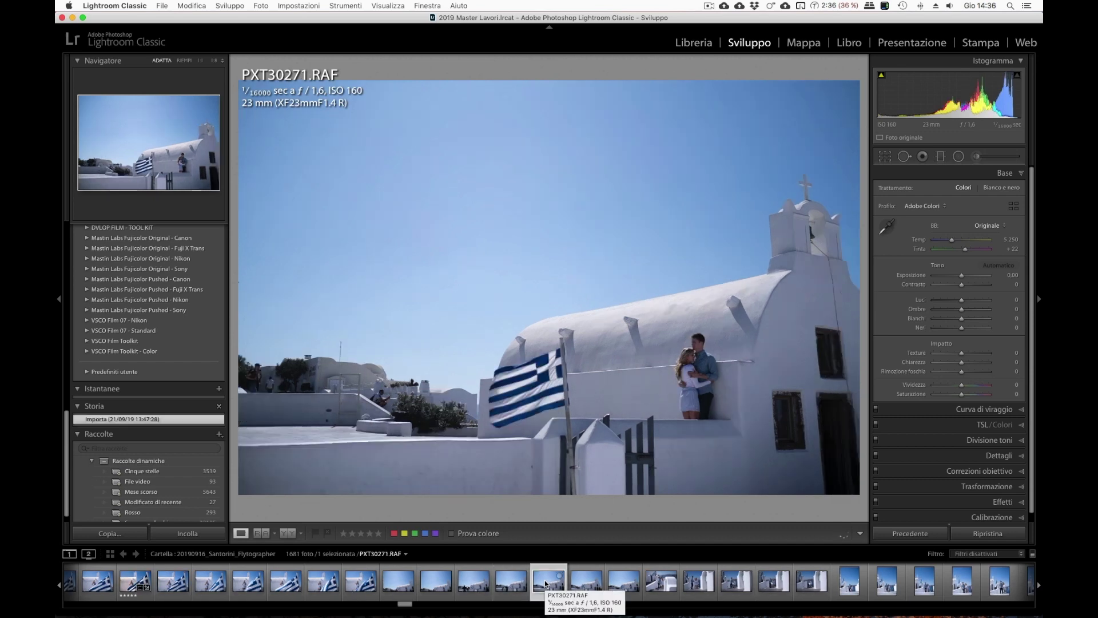
{"action": "key", "text": "ctrl+shift+v"}
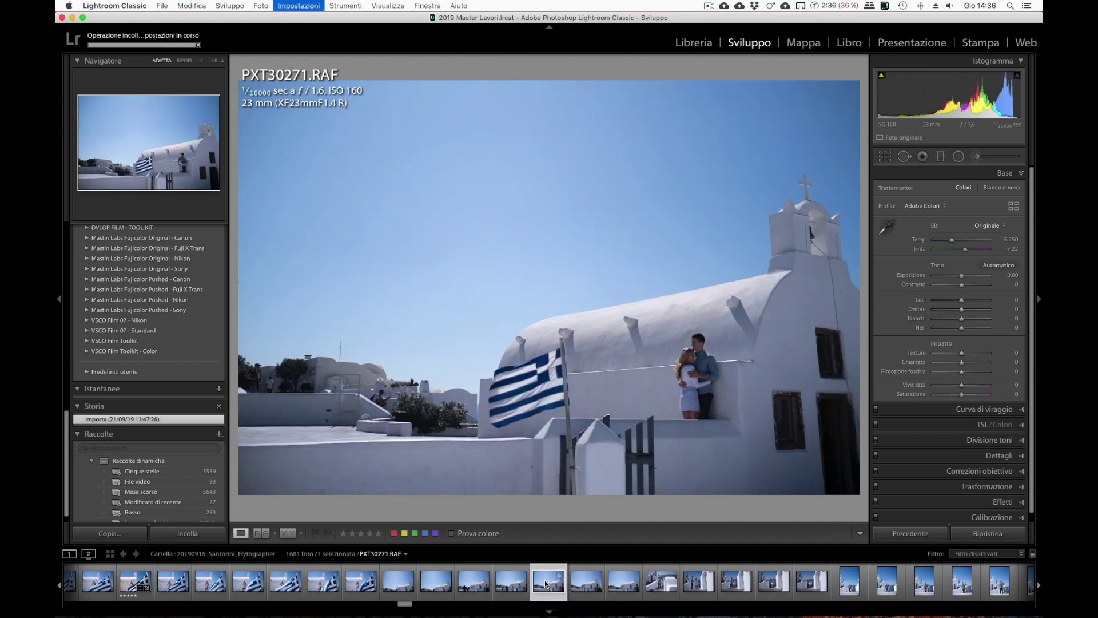
Rate PXT30271 five stars and raise its exposure slightly.
{"action": "key", "text": "5"}
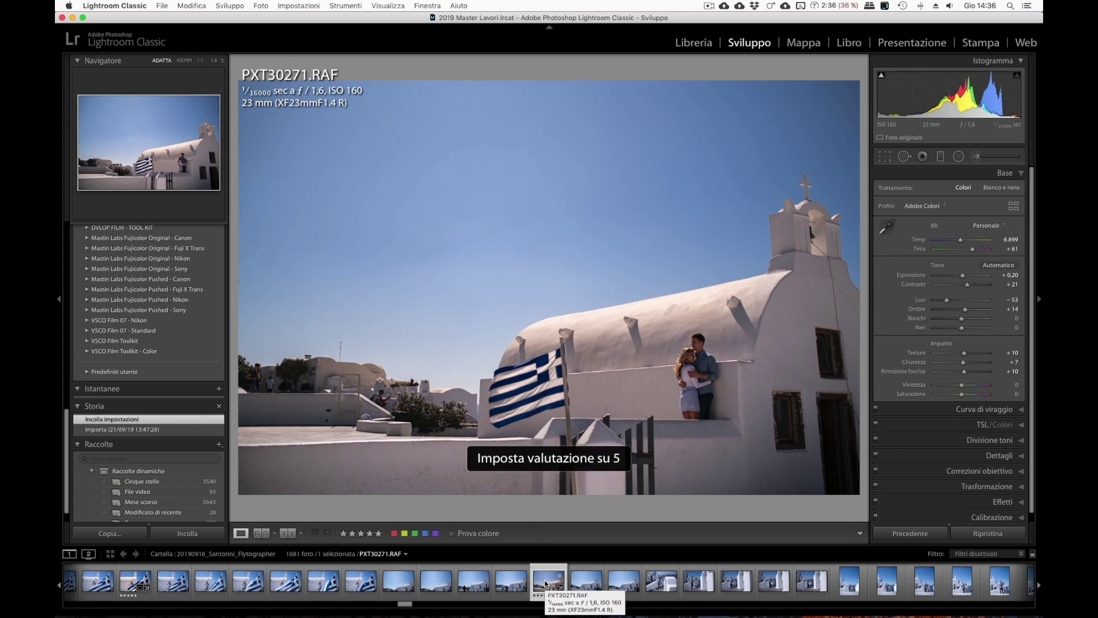
{"action": "key", "text": "equal"}
{"action": "key", "text": "equal"}
{"action": "key", "text": "equal"}
{"action": "key", "text": "equal"}
{"action": "key", "text": "equal"}
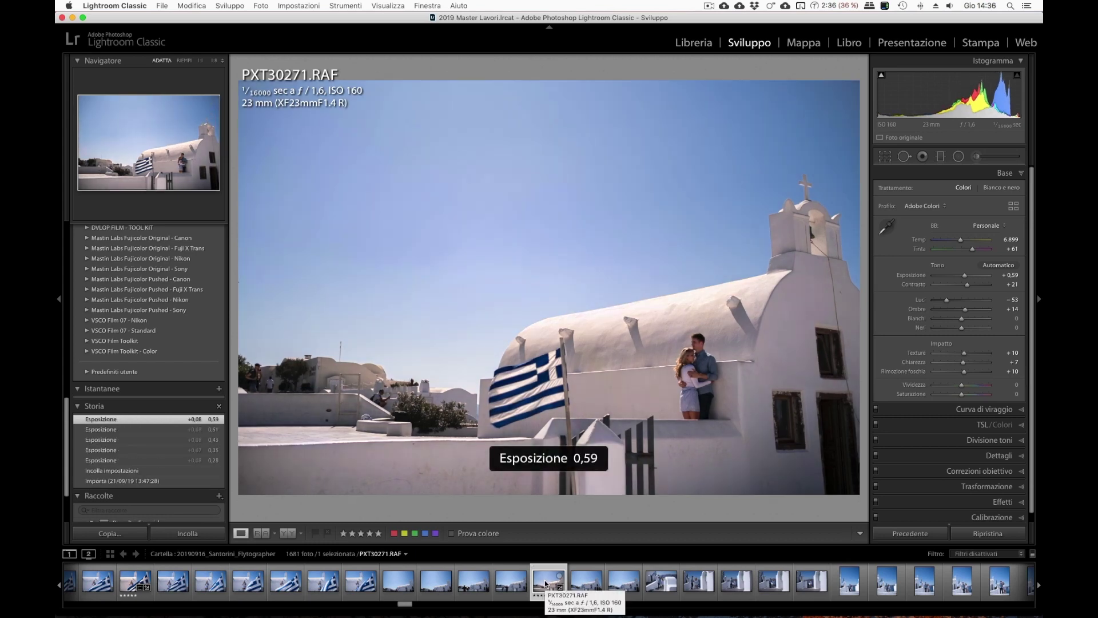
{"action": "key", "text": "equal"}
{"action": "key", "text": "equal"}
{"action": "key", "text": "equal"}
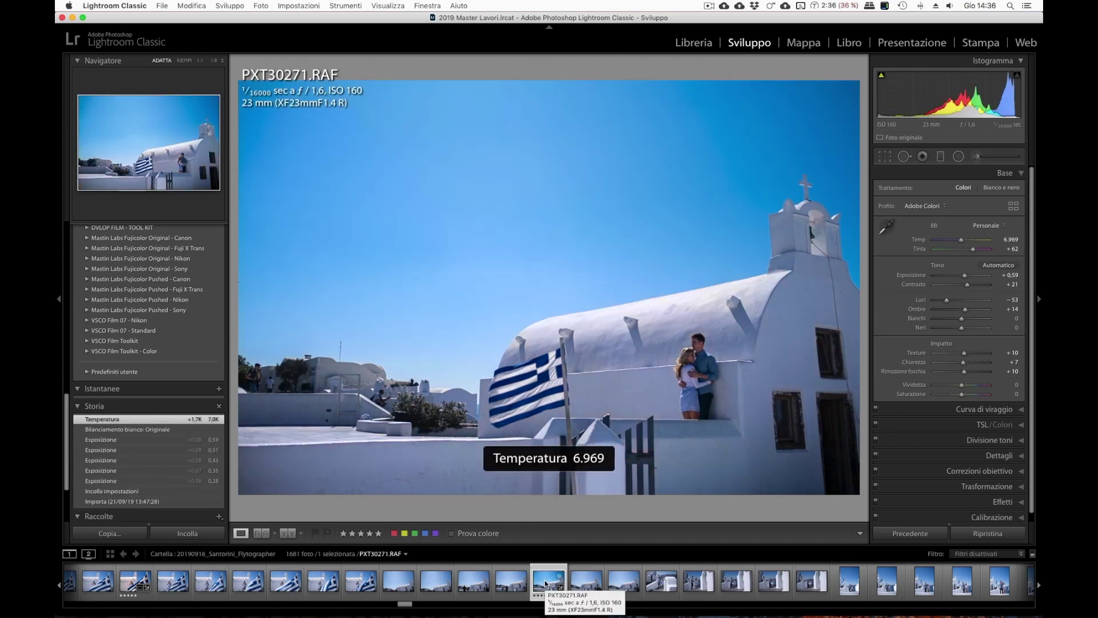
{"action": "key", "text": "minus"}
{"action": "key", "text": "minus"}
{"action": "key", "text": "minus"}
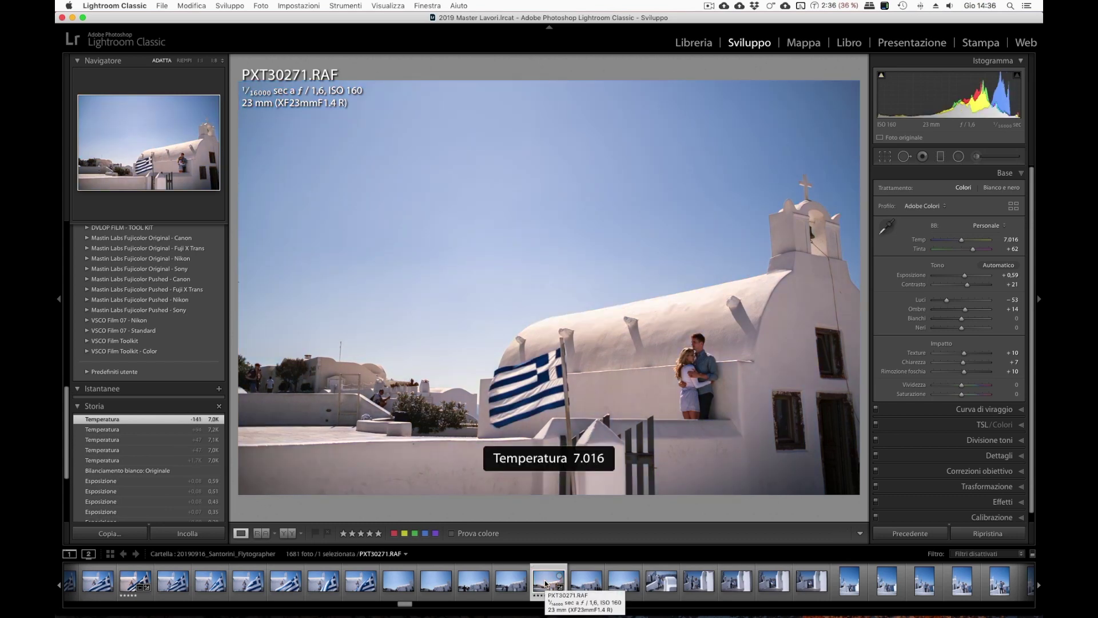
Lift Shadows to +31 and nudge the white balance temperature.
{"action": "key", "text": "period"}
{"action": "key", "text": "period"}
{"action": "key", "text": "minus"}
{"action": "key", "text": "minus"}
{"action": "key", "text": "minus"}
{"action": "key", "text": "period"}
{"action": "key", "text": "period"}
{"action": "key", "text": "period"}
{"action": "key", "text": "equal"}
{"action": "key", "text": "equal"}
{"action": "key", "text": "equal"}
{"action": "key", "text": "equal"}
{"action": "key", "text": "equal"}
{"action": "key", "text": "equal"}
{"action": "key", "text": "equal"}
{"action": "key", "text": "equal"}
{"action": "key", "text": "equal"}
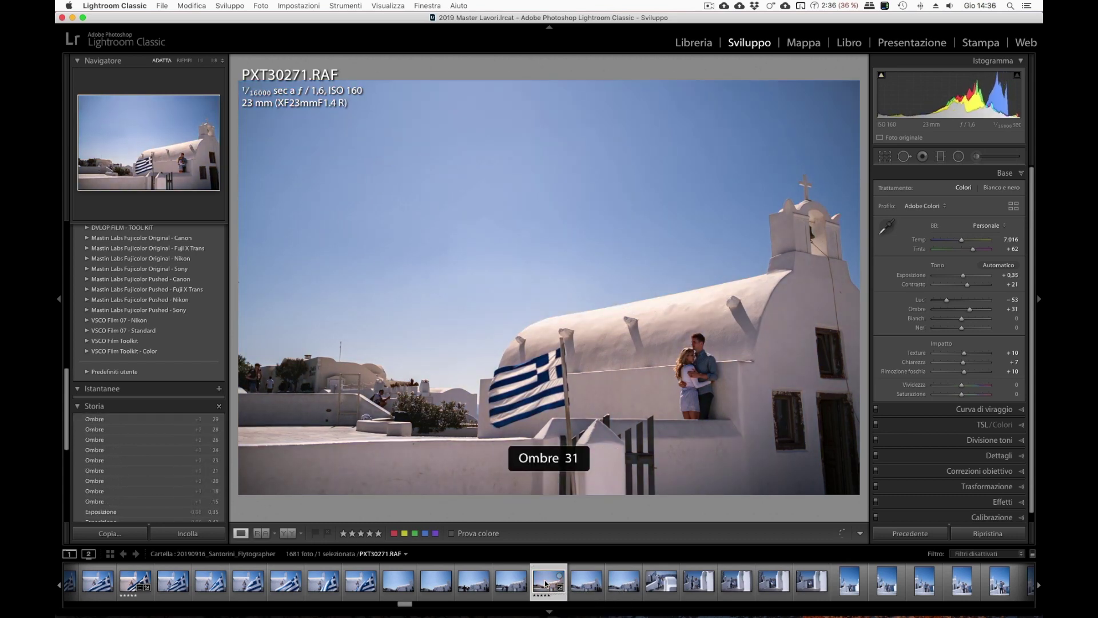
{"action": "key", "text": "comma"}
{"action": "key", "text": "comma"}
{"action": "key", "text": "comma"}
Cool Temp to 6.638, set Exposure back to +0.59, and bring up the copy-settings options.
{"action": "key", "text": "equal"}
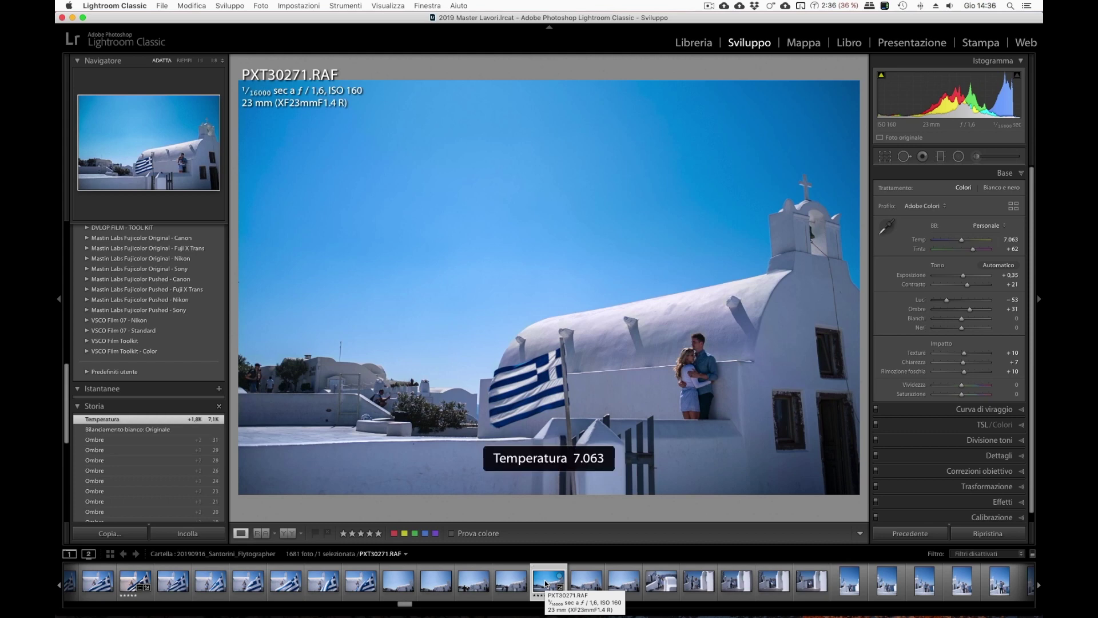
{"action": "key", "text": "minus"}
{"action": "key", "text": "minus"}
{"action": "key", "text": "minus"}
{"action": "key", "text": "minus"}
{"action": "key", "text": "minus"}
{"action": "key", "text": "minus"}
{"action": "key", "text": "minus"}
{"action": "key", "text": "equal"}
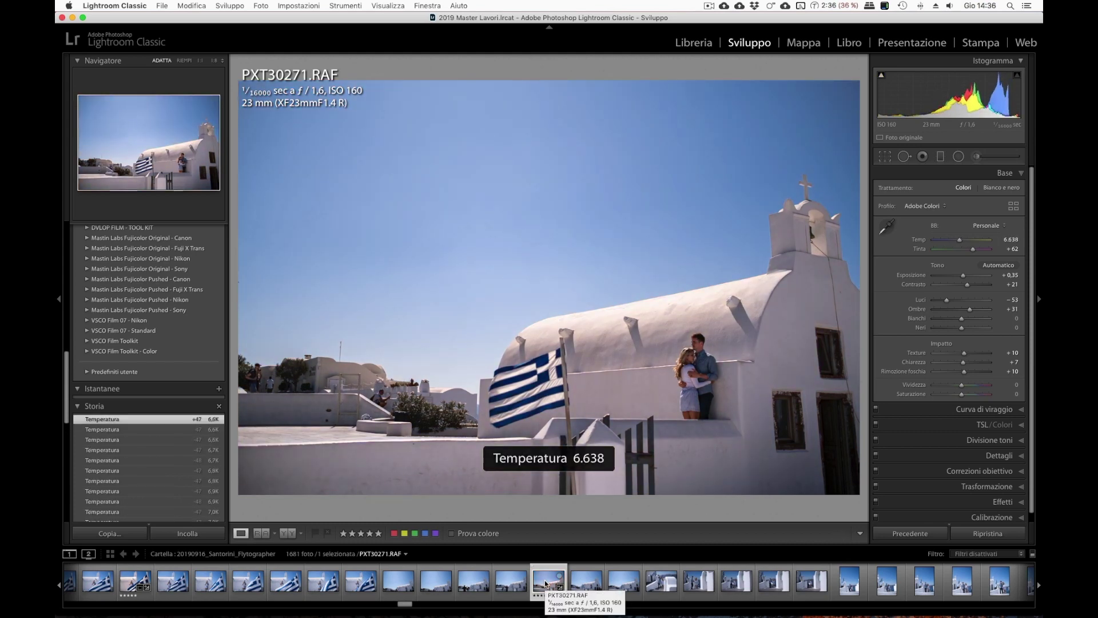
{"action": "key", "text": "period"}
{"action": "key", "text": "period"}
{"action": "key", "text": "equal"}
{"action": "key", "text": "equal"}
{"action": "key", "text": "equal"}
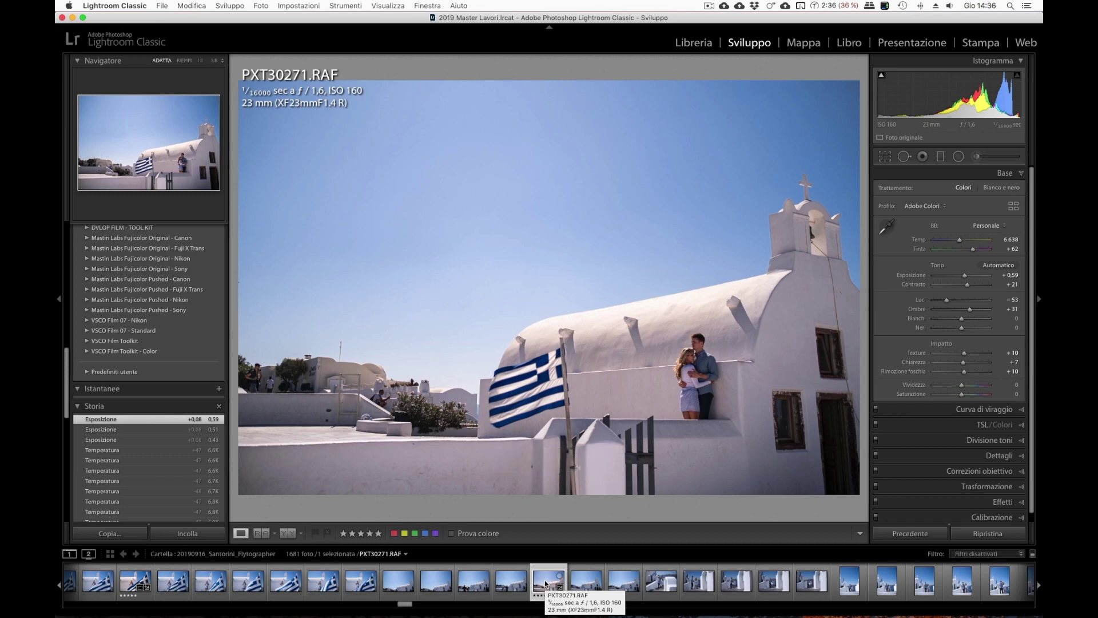
{"action": "key", "text": "super+shift+c"}
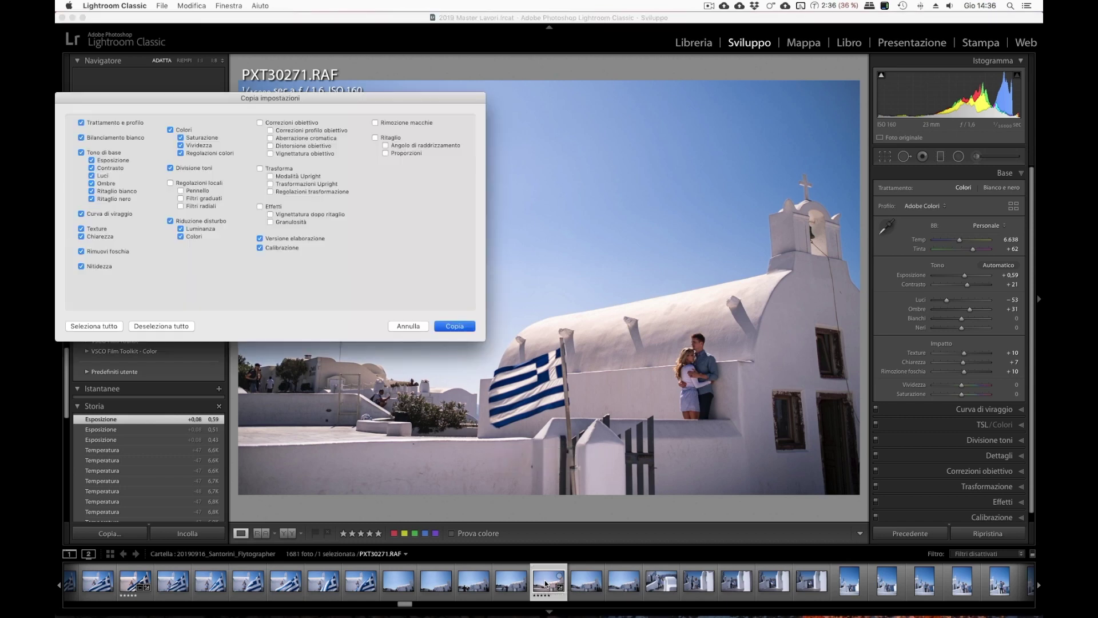
Confirm copying PXT30271's develop settings and step ahead to the following photos.
{"action": "key", "text": "Return"}
{"action": "key", "text": "Right"}
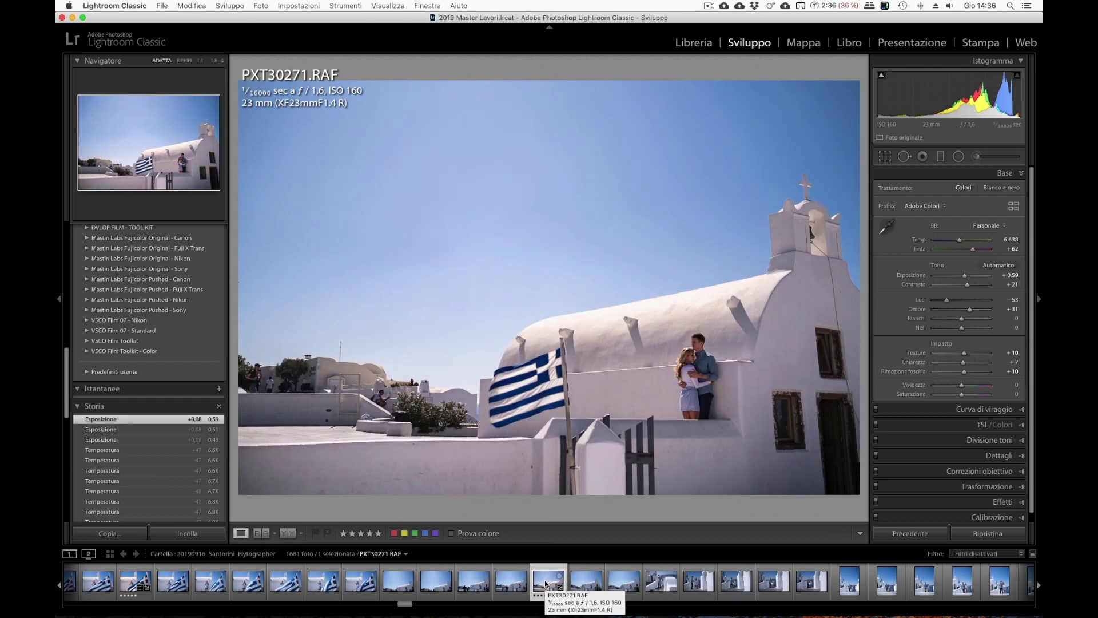
{"action": "key", "text": "Right"}
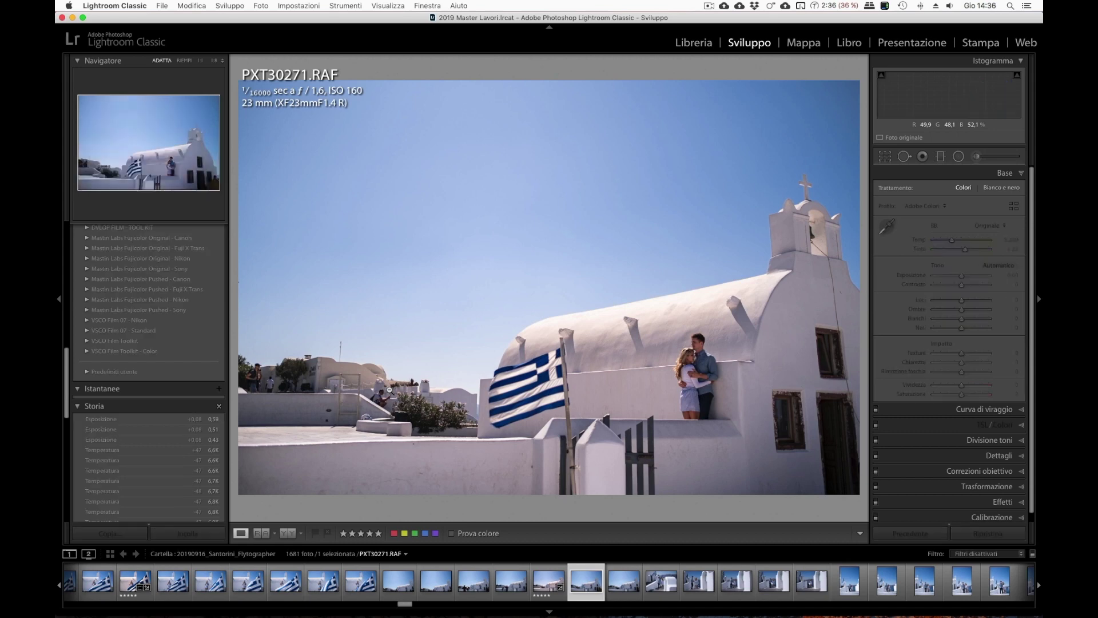
Browse forward through the next photos and settle back on PXT30279.
{"action": "key", "text": "Right"}
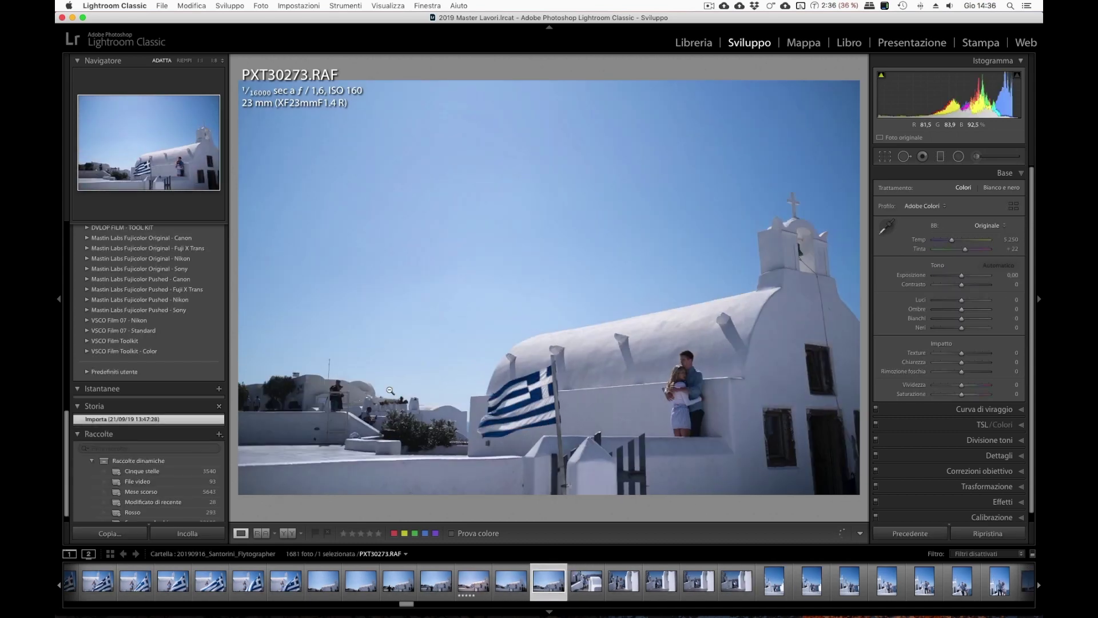
{"action": "key", "text": "Right"}
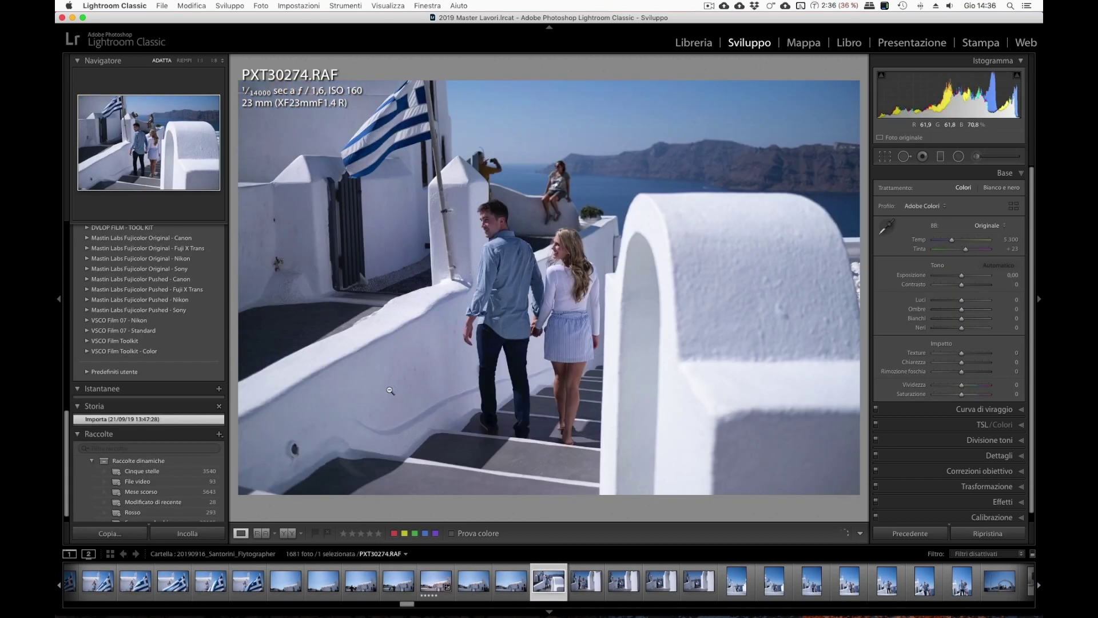
{"action": "key", "text": "Right"}
{"action": "key", "text": "Right"}
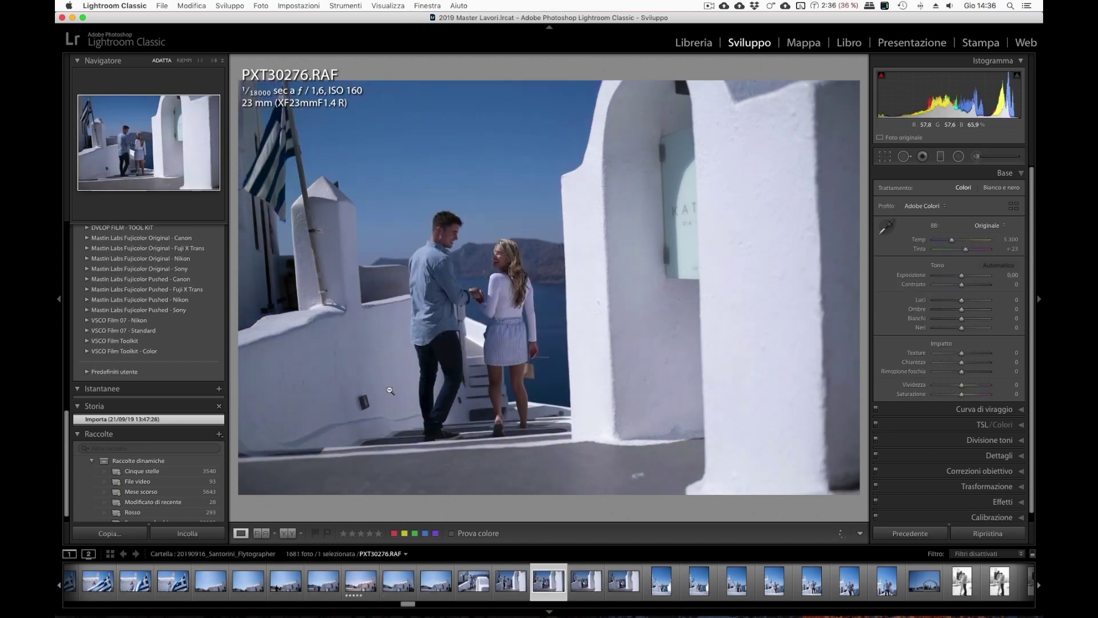
{"action": "key", "text": "Right"}
{"action": "key", "text": "Right"}
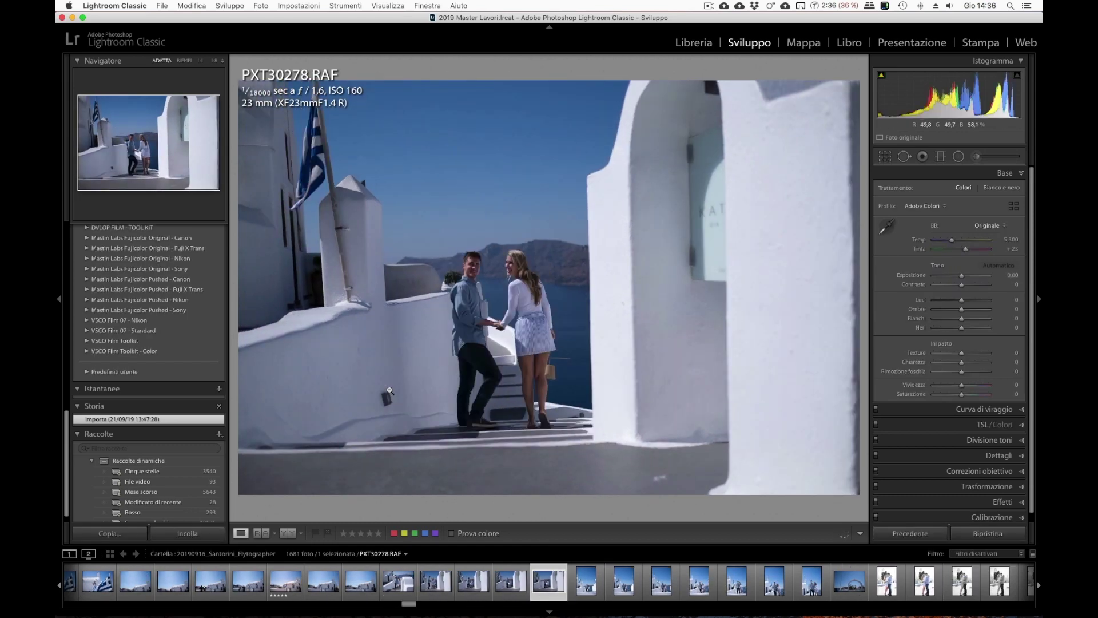
{"action": "key", "text": "Right"}
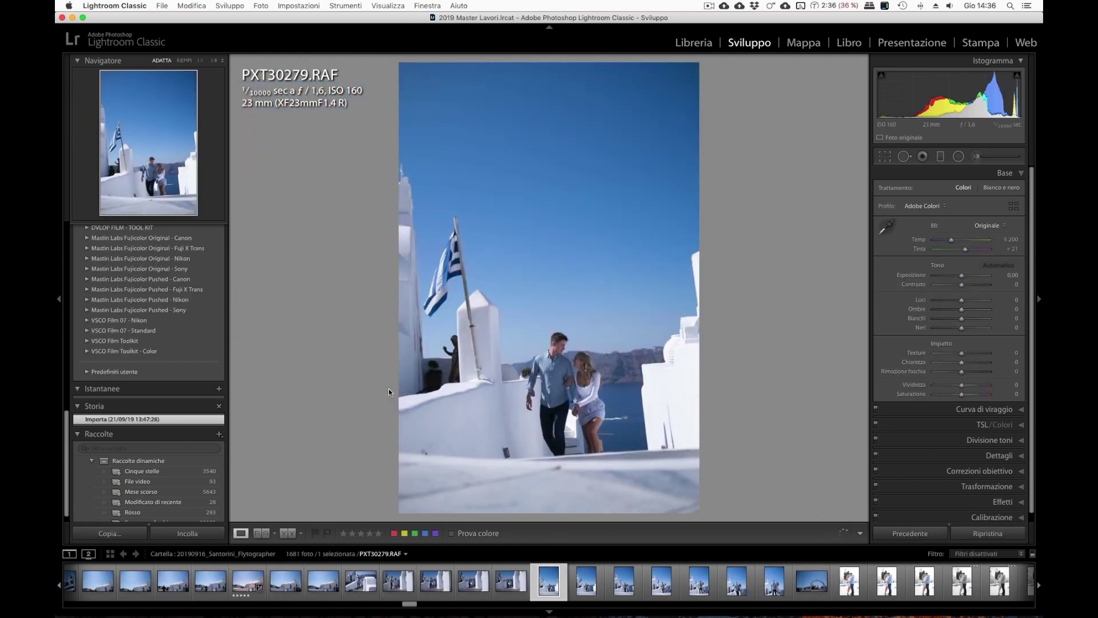
{"action": "key", "text": "Right"}
{"action": "key", "text": "Left"}
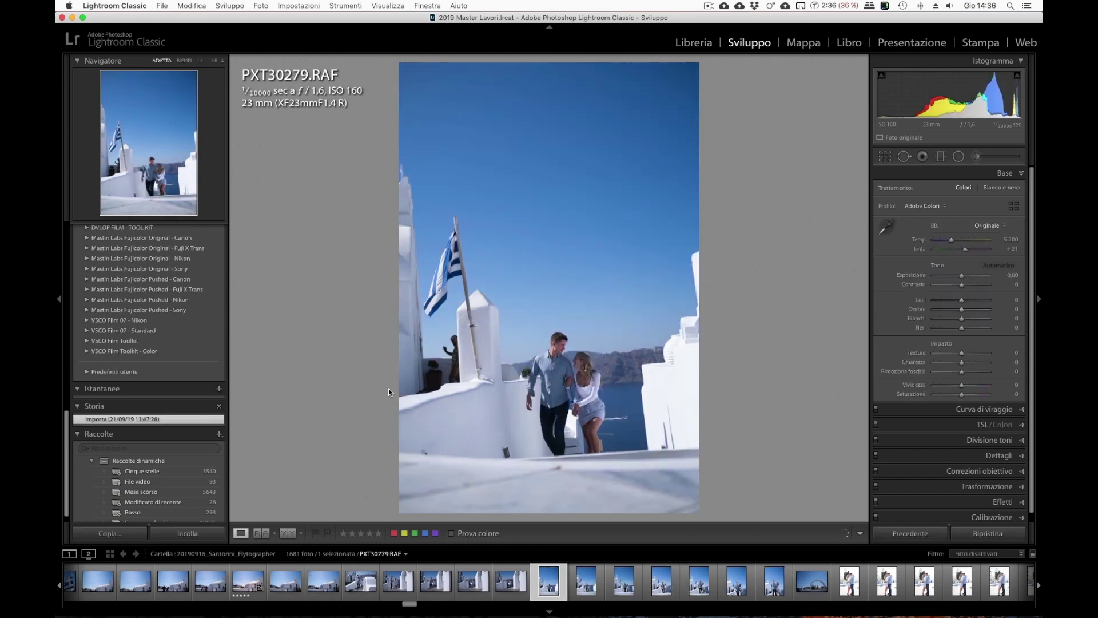
Paste the copied settings onto PXT30279, rate it five stars, and apply a 4.82° straighten.
{"action": "key", "text": "super+shift+v"}
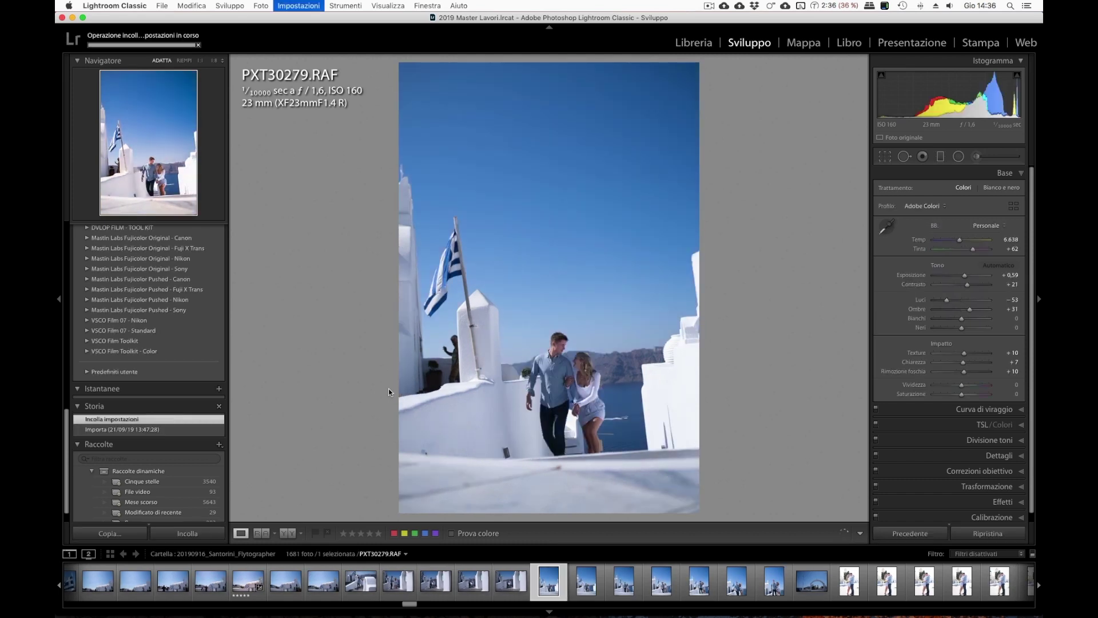
{"action": "key", "text": "5"}
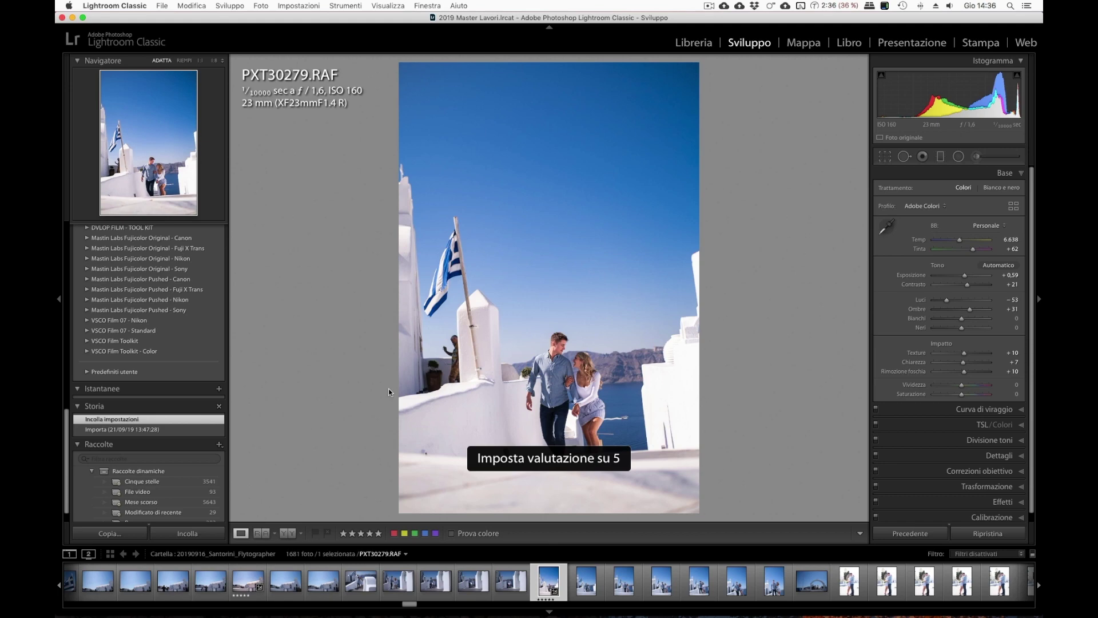
{"action": "key", "text": "Return"}
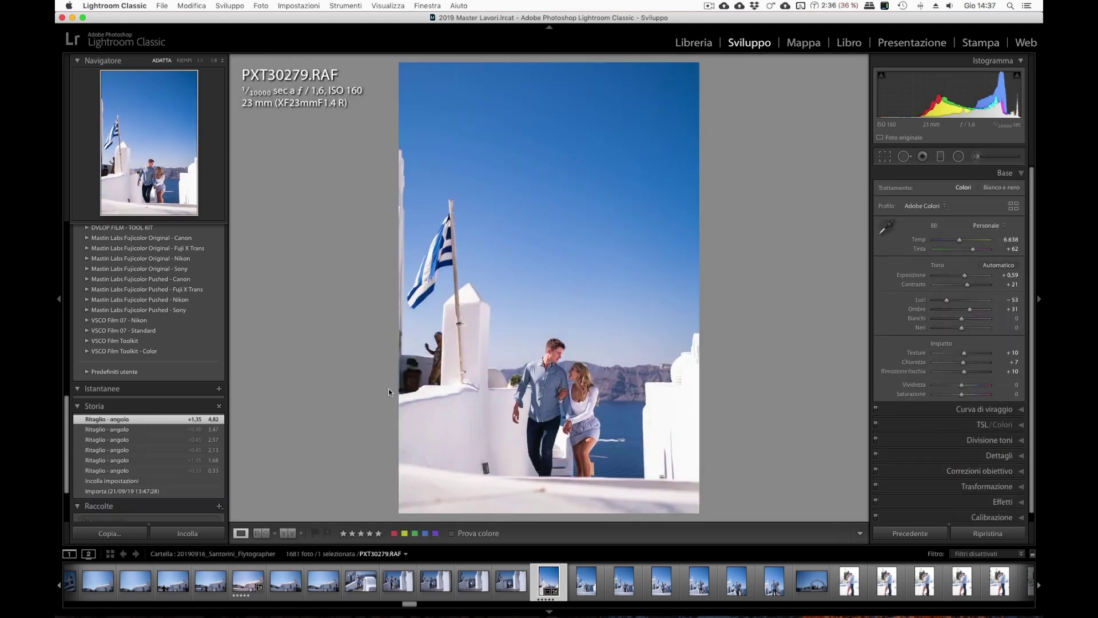
Reopen Crop & Straighten on PXT30279, pull the left crop edge inward, and close the tool.
{"action": "left_click", "coordinate": [884, 155]}
{"action": "left_click_drag", "start_coordinate": [411, 290], "coordinate": [416, 290]}
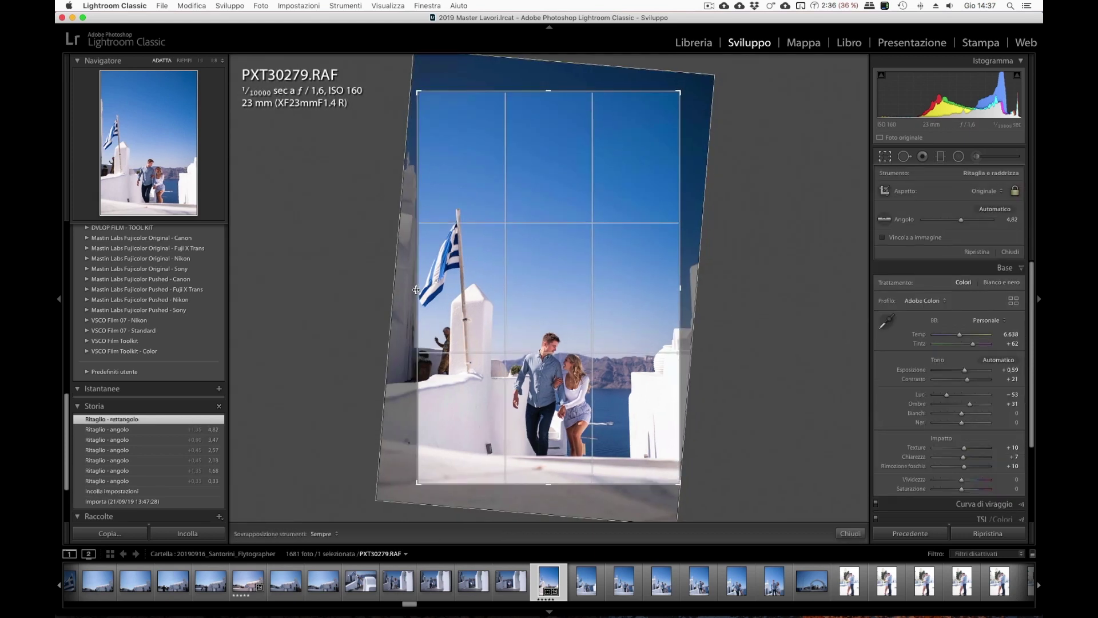
{"action": "left_click", "coordinate": [1010, 251]}
{"action": "left_click", "coordinate": [434, 349]}
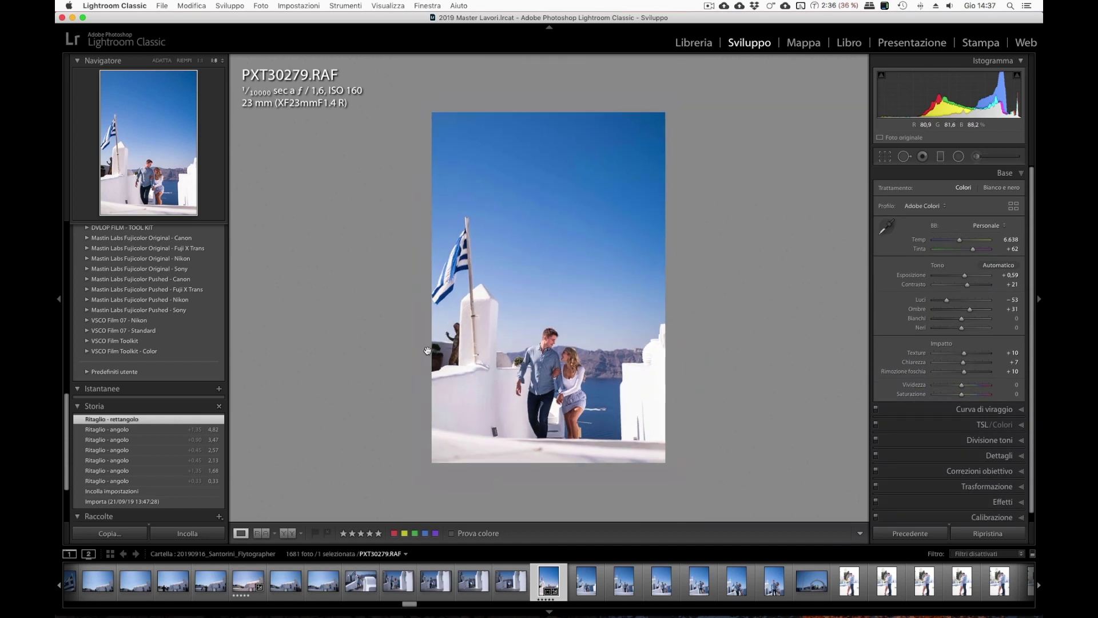
{"action": "left_click", "coordinate": [456, 340]}
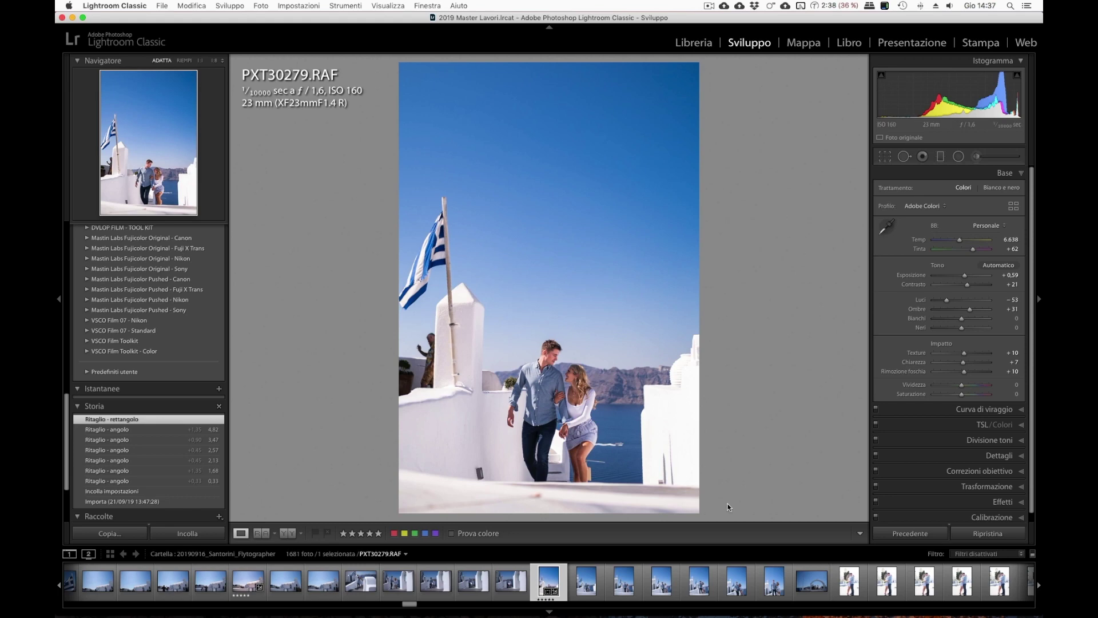
Browse back and forth through the photos and settle on PXT30283.
{"action": "key", "text": "Right"}
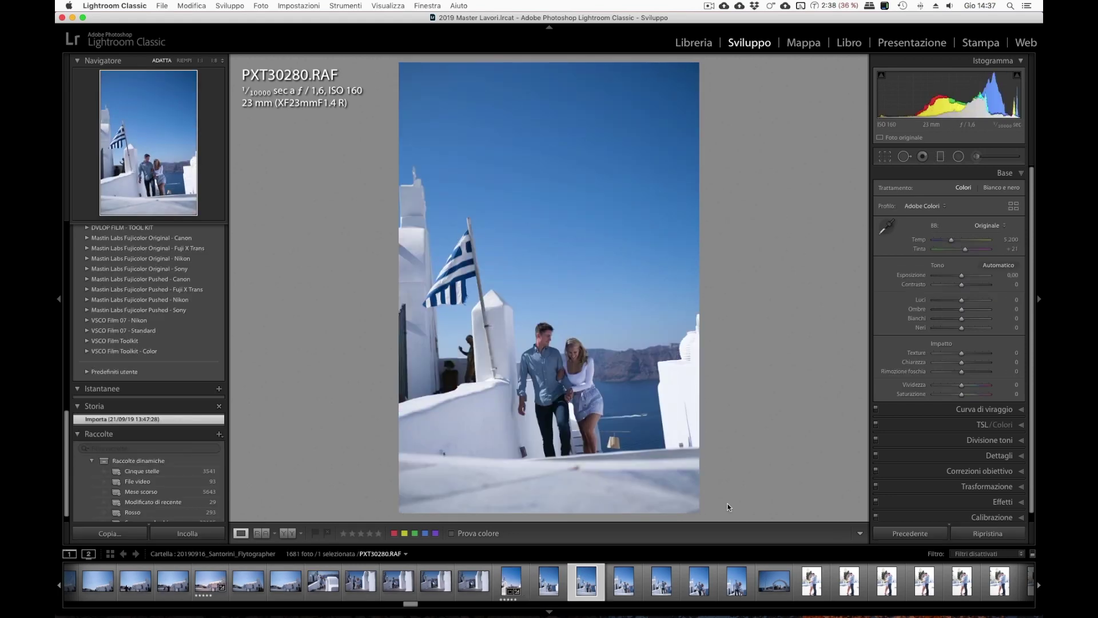
{"action": "key", "text": "Right"}
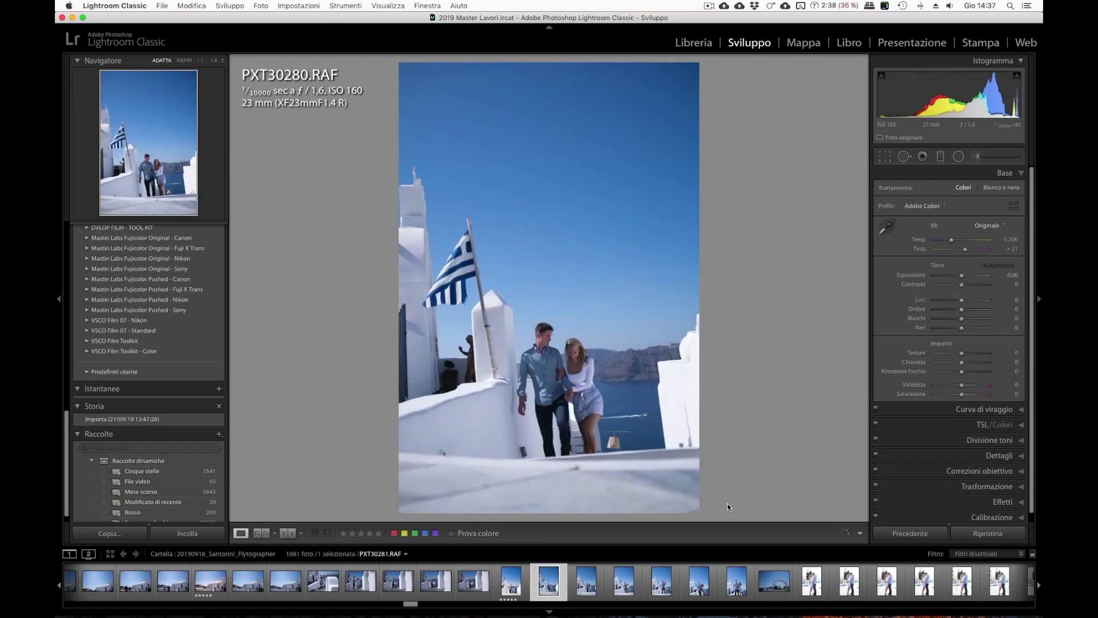
{"action": "key", "text": "Left"}
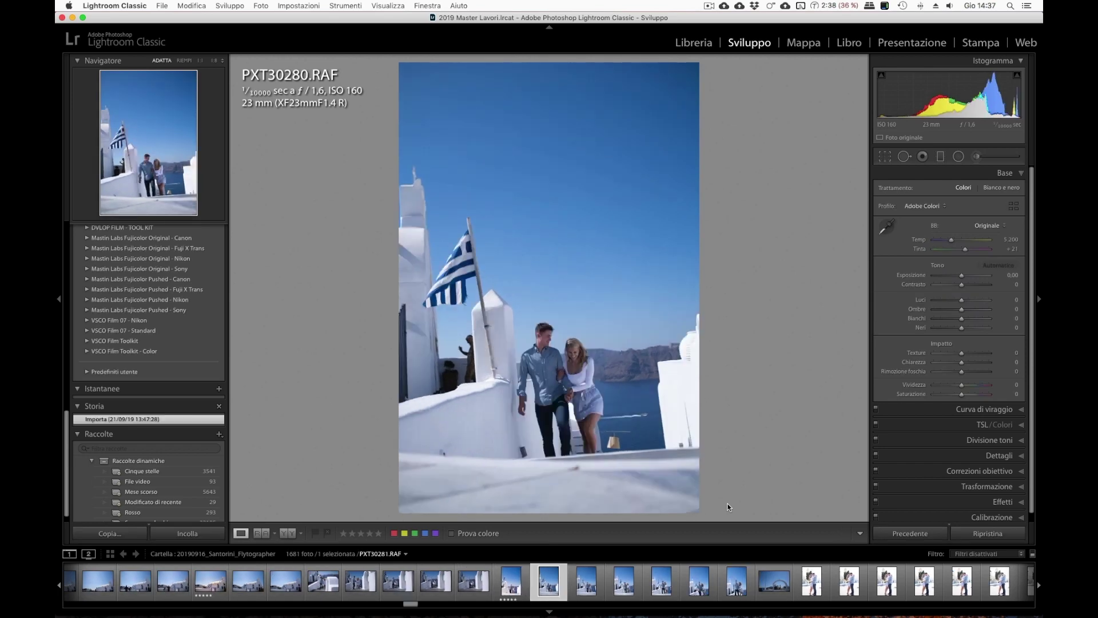
{"action": "key", "text": "Left"}
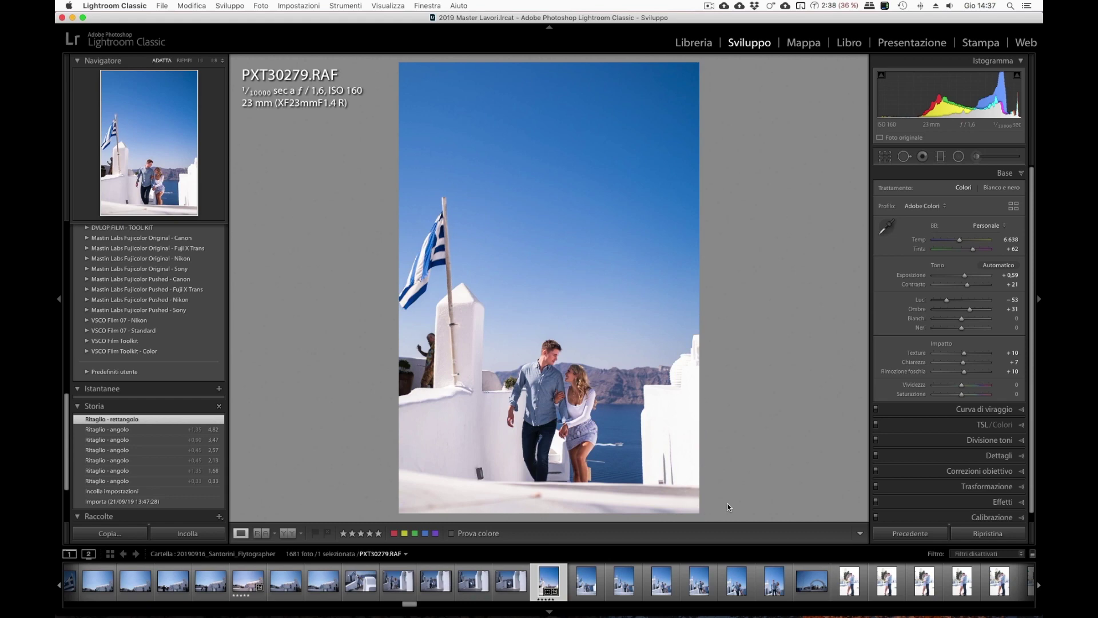
{"action": "key", "text": "Right"}
{"action": "key", "text": "Right"}
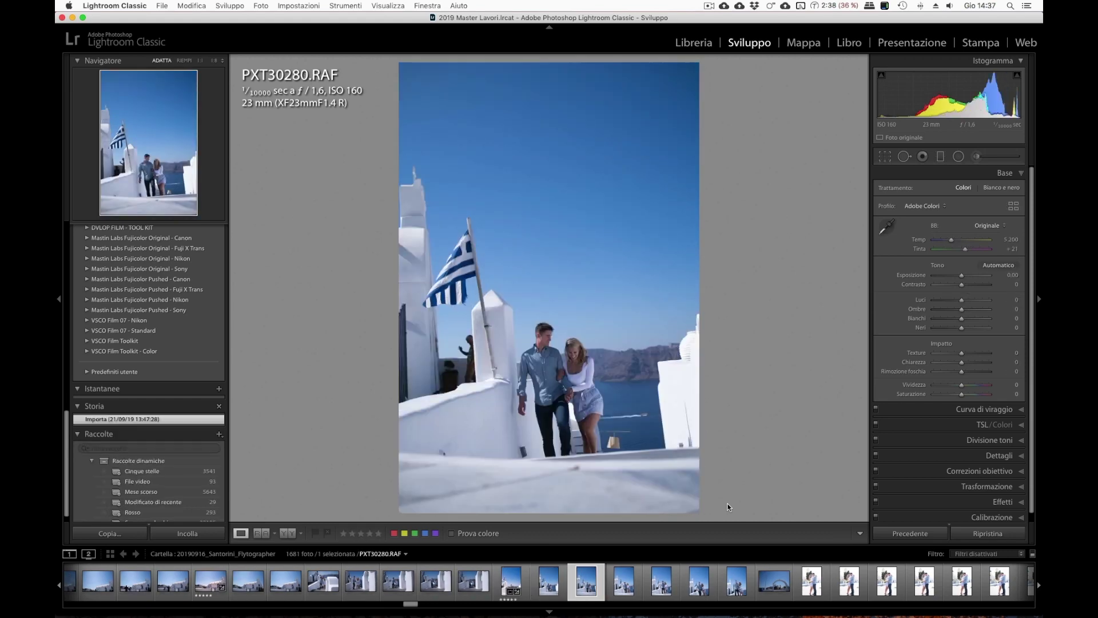
{"action": "key", "text": "Right"}
{"action": "key", "text": "Right"}
{"action": "key", "text": "Right"}
{"action": "key", "text": "Right"}
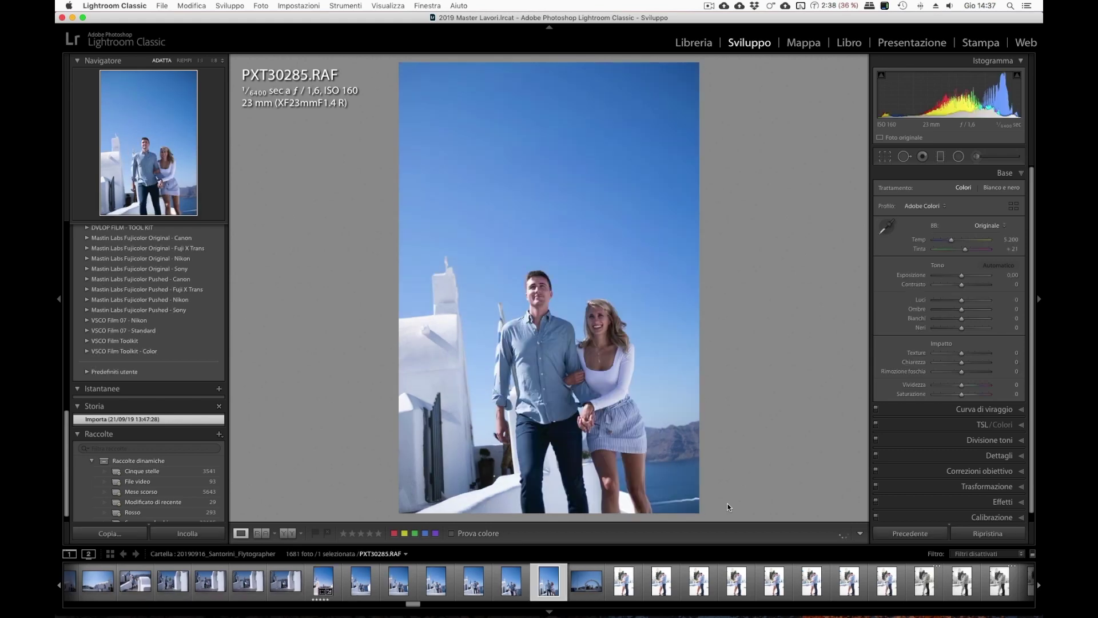
{"action": "key", "text": "Right"}
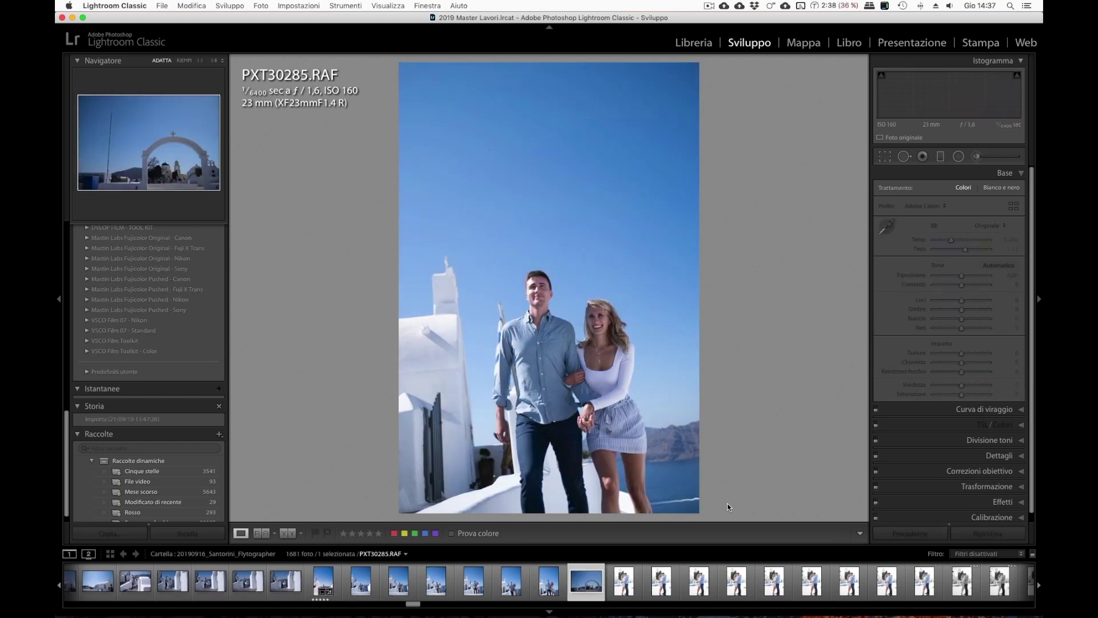
{"action": "key", "text": "Left"}
{"action": "key", "text": "Left"}
{"action": "key", "text": "Left"}
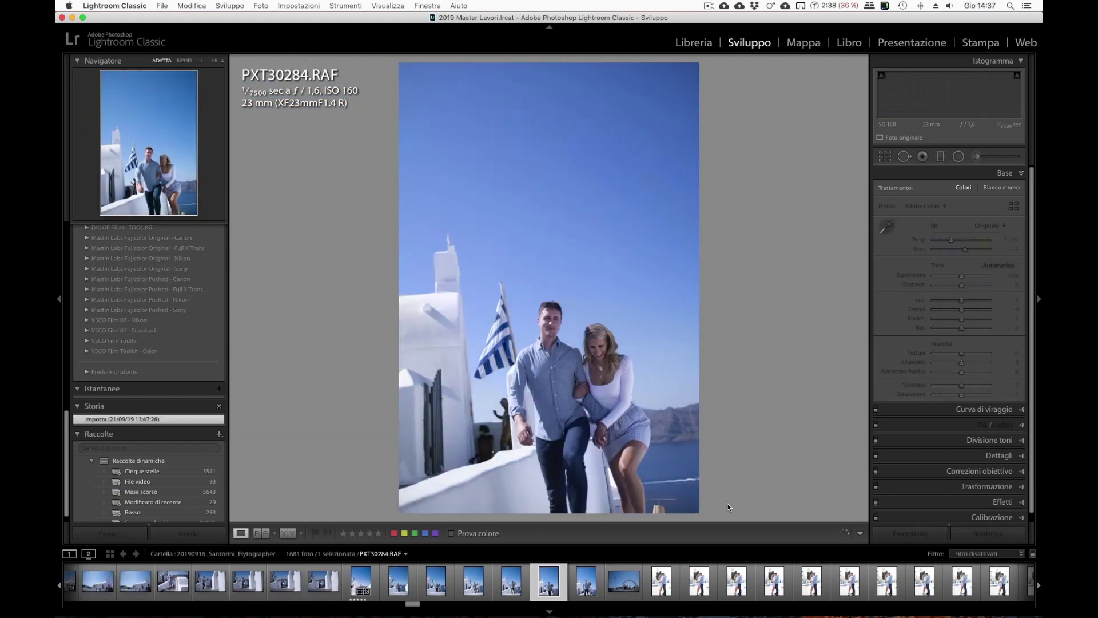
{"action": "key", "text": "Left"}
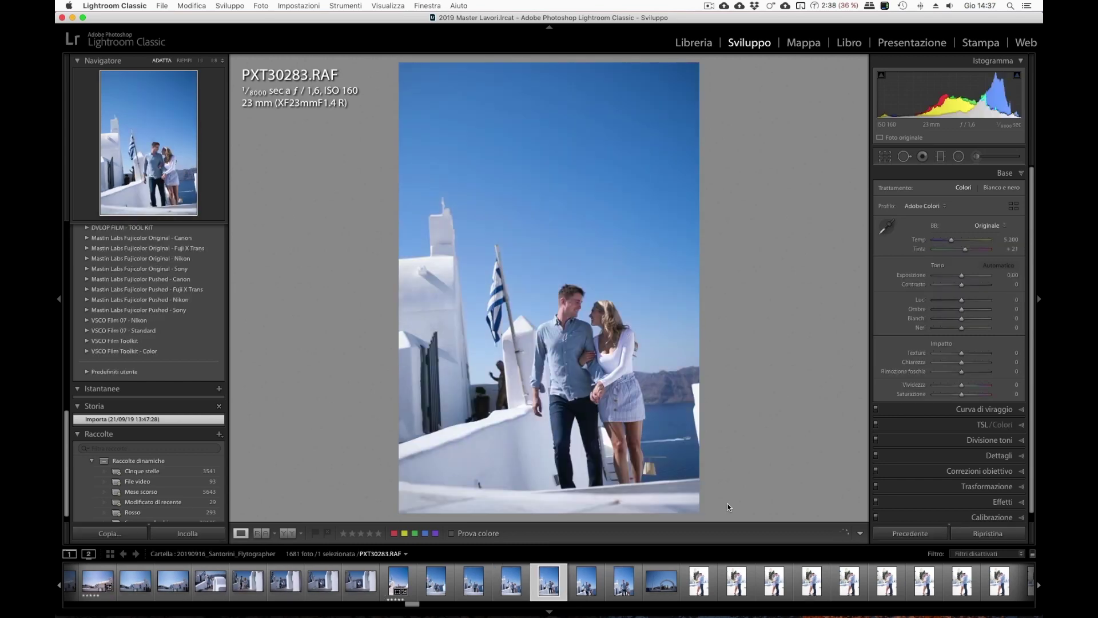
{"action": "key", "text": "Left"}
Paste the copied settings onto PXT30283, rate it five stars, and straighten it 5.27°.
{"action": "key", "text": "ctrl+shift+c"}
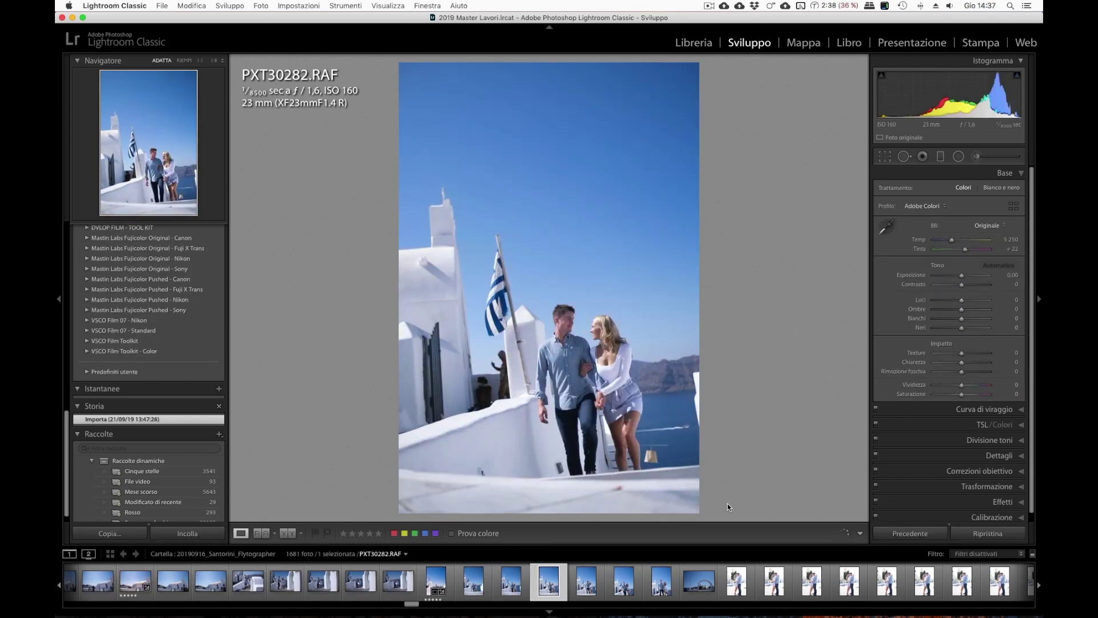
{"action": "key", "text": "Right"}
{"action": "key", "text": "ctrl+shift+v"}
{"action": "key", "text": "5"}
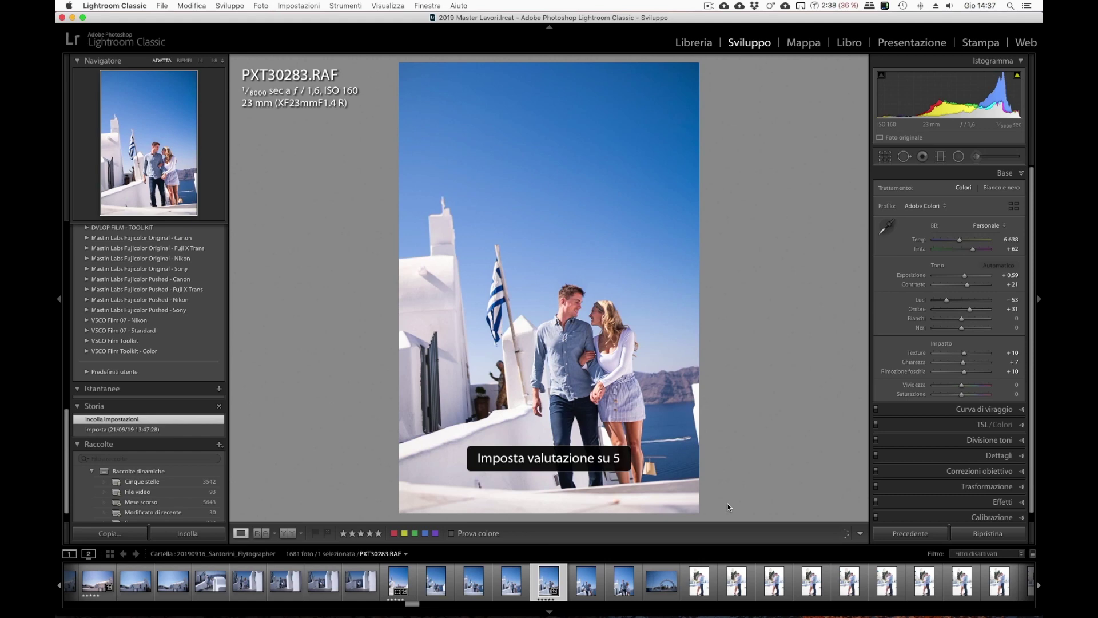
{"action": "key", "text": "r"}
{"action": "left_click_drag", "start_coordinate": [727, 507], "coordinate": [726, 503]}
{"action": "key", "text": "r"}
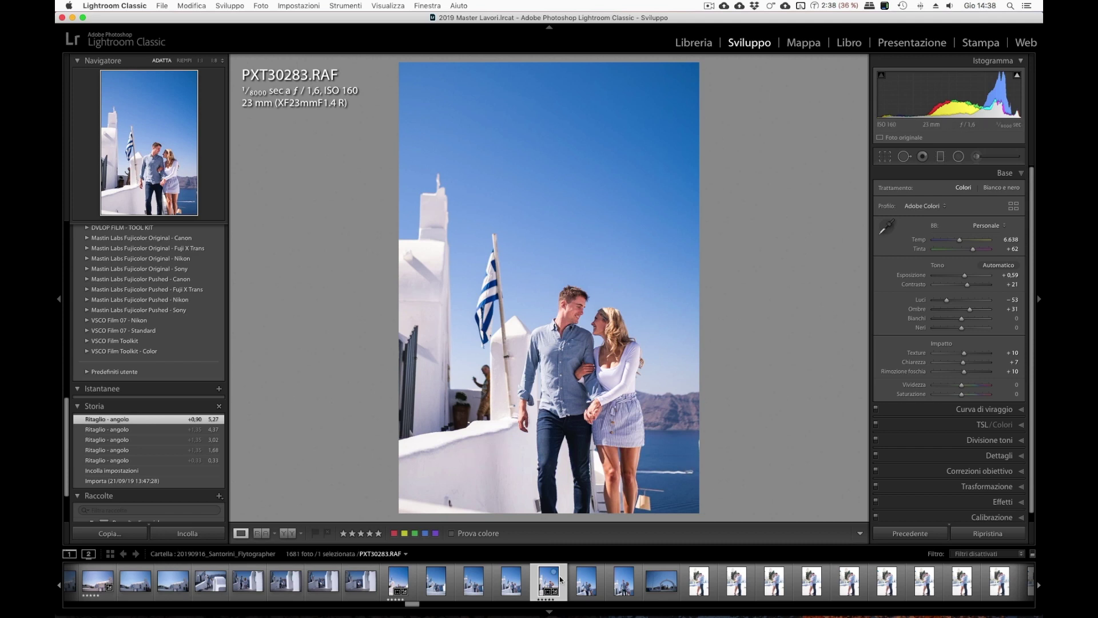
{"action": "mouse_move", "coordinate": [611, 403]}
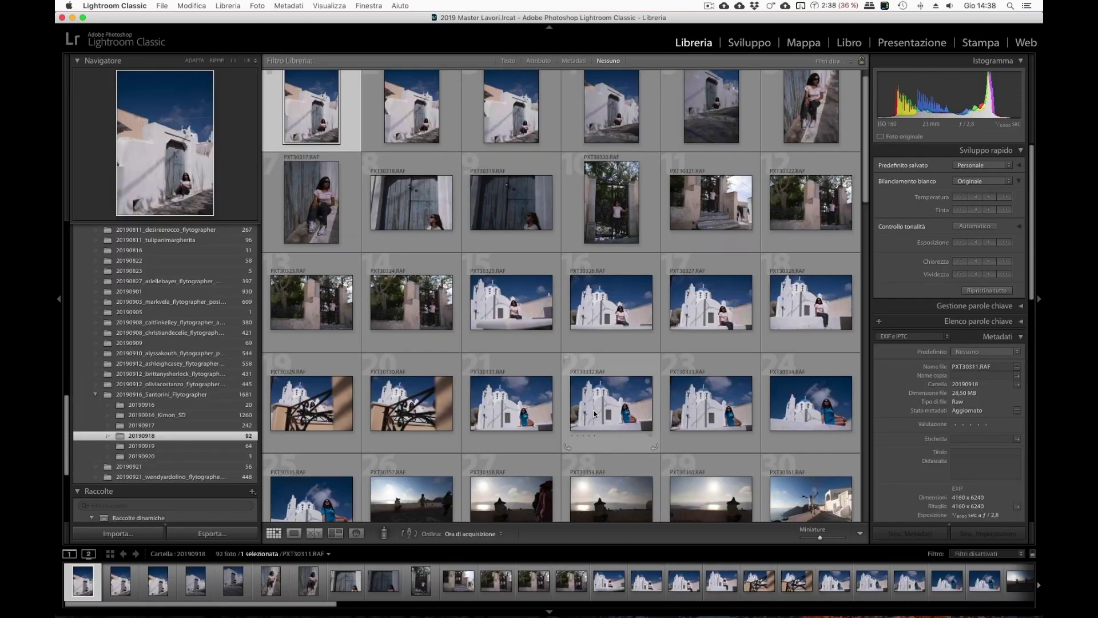
Scroll through the 20190918 Library grid, selecting PXT30440, then scroll back to the top.
{"action": "scroll", "coordinate": [623, 397], "scroll_direction": "down", "scroll_amount": 3}
{"action": "scroll", "coordinate": [620, 392], "scroll_direction": "up", "scroll_amount": 3}
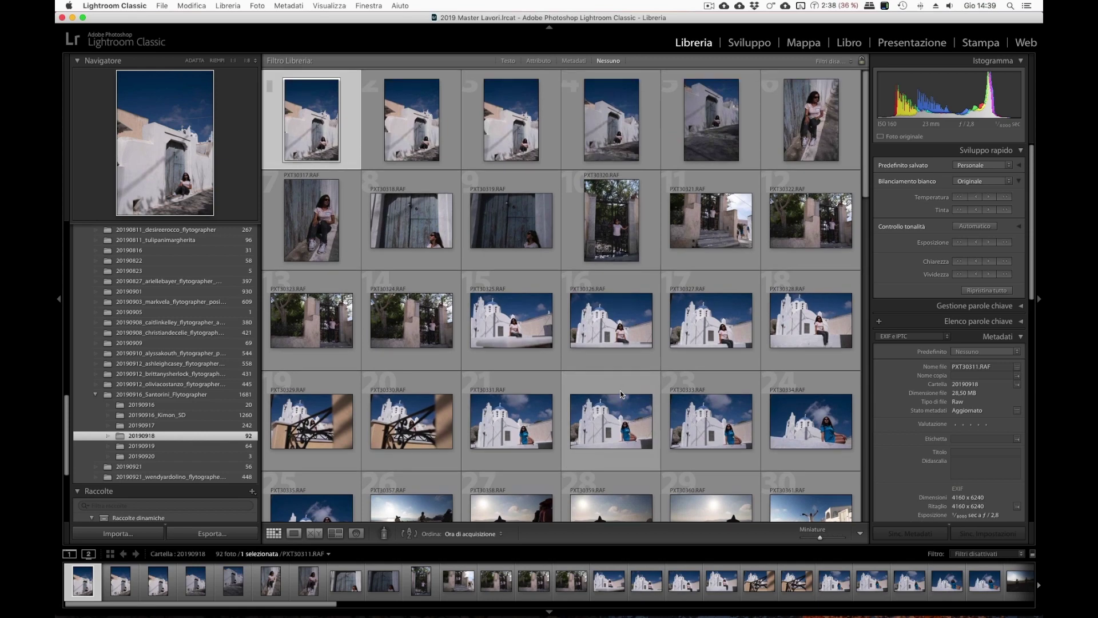
{"action": "scroll", "coordinate": [621, 394], "scroll_direction": "down", "scroll_amount": 5}
{"action": "scroll", "coordinate": [621, 392], "scroll_direction": "down", "scroll_amount": 3}
{"action": "scroll", "coordinate": [622, 392], "scroll_direction": "down", "scroll_amount": 4}
{"action": "scroll", "coordinate": [572, 383], "scroll_direction": "down", "scroll_amount": 6}
{"action": "left_click", "coordinate": [495, 375]}
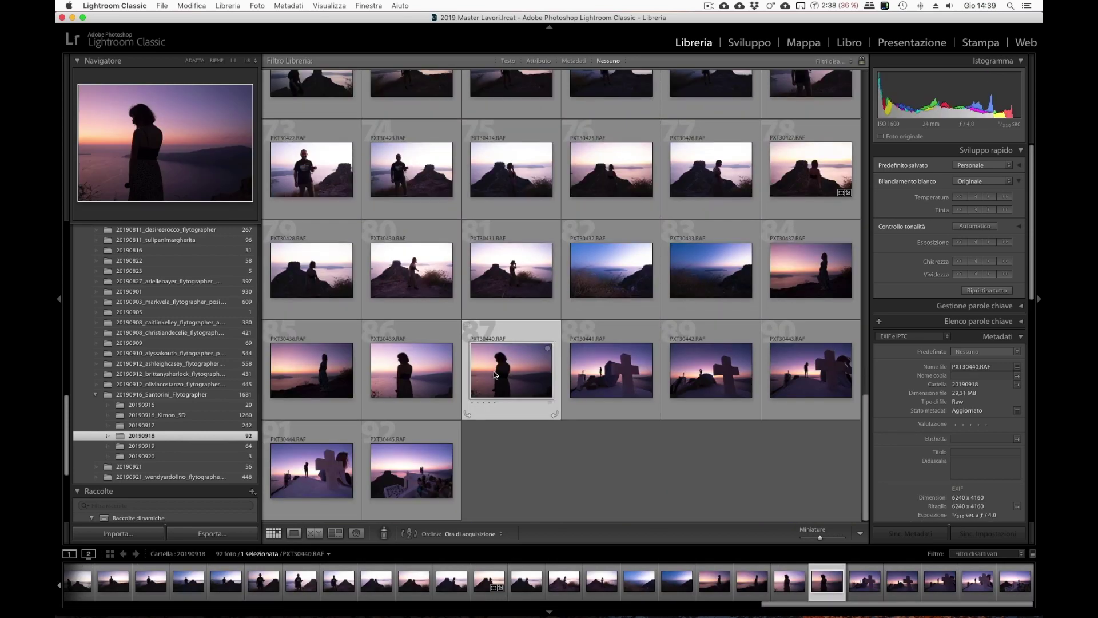
{"action": "scroll", "coordinate": [495, 375], "scroll_direction": "up", "scroll_amount": 2}
{"action": "scroll", "coordinate": [538, 375], "scroll_direction": "up", "scroll_amount": 3}
{"action": "scroll", "coordinate": [539, 375], "scroll_direction": "up", "scroll_amount": 2}
{"action": "scroll", "coordinate": [541, 376], "scroll_direction": "up", "scroll_amount": 2}
{"action": "scroll", "coordinate": [541, 375], "scroll_direction": "up", "scroll_amount": 3}
{"action": "scroll", "coordinate": [543, 375], "scroll_direction": "up", "scroll_amount": 2}
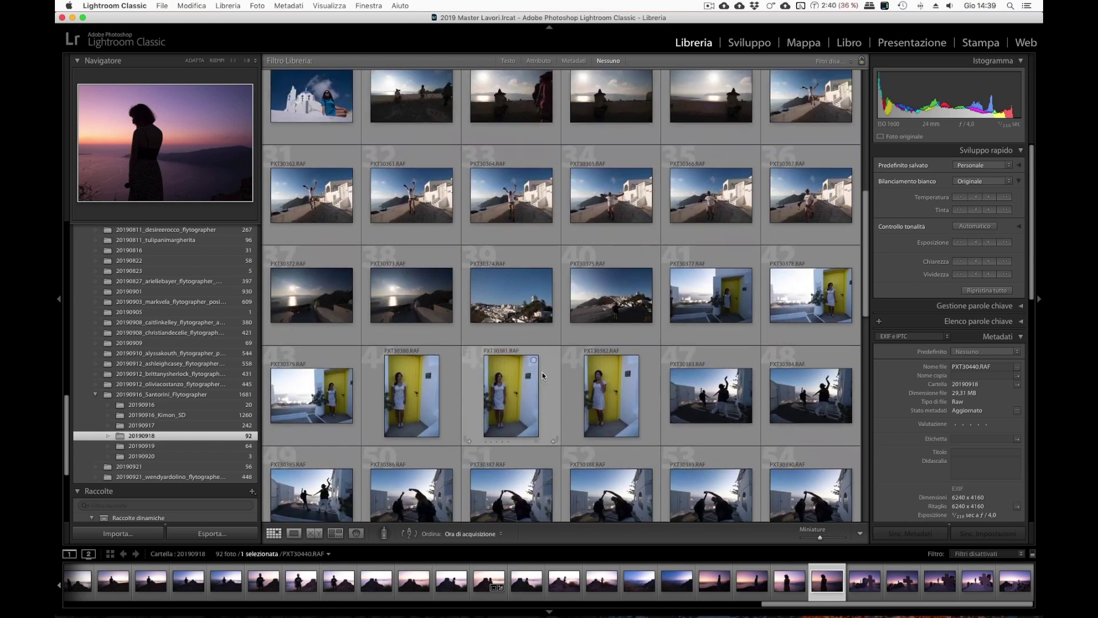
{"action": "scroll", "coordinate": [543, 376], "scroll_direction": "up", "scroll_amount": 2}
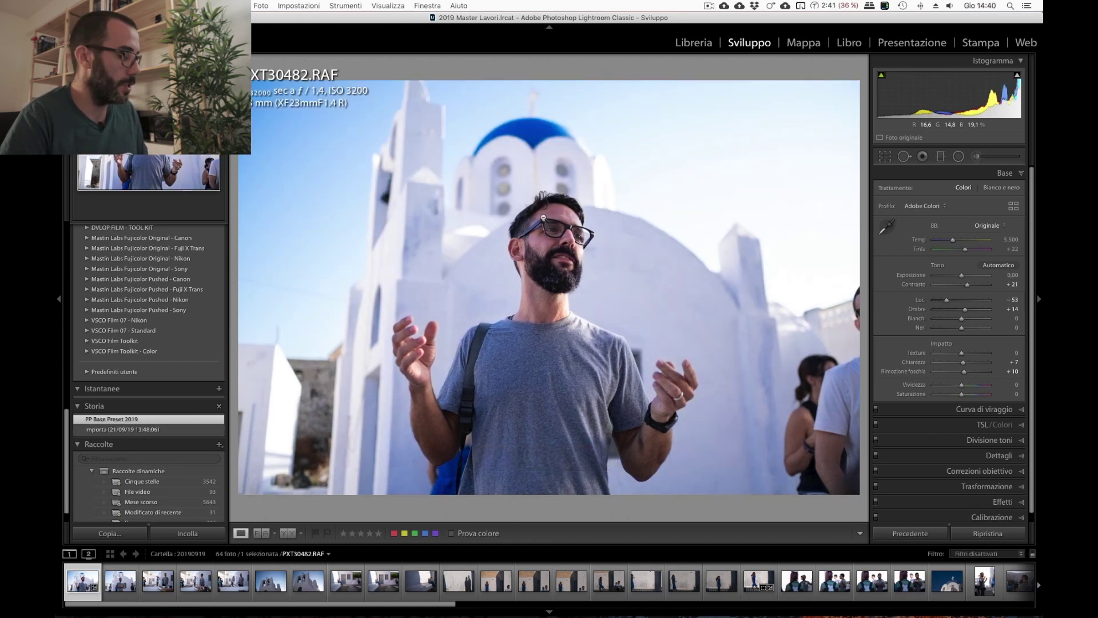
Warm PXT30482 to Temp 5.598 and rate it five stars.
{"action": "key", "text": "plus"}
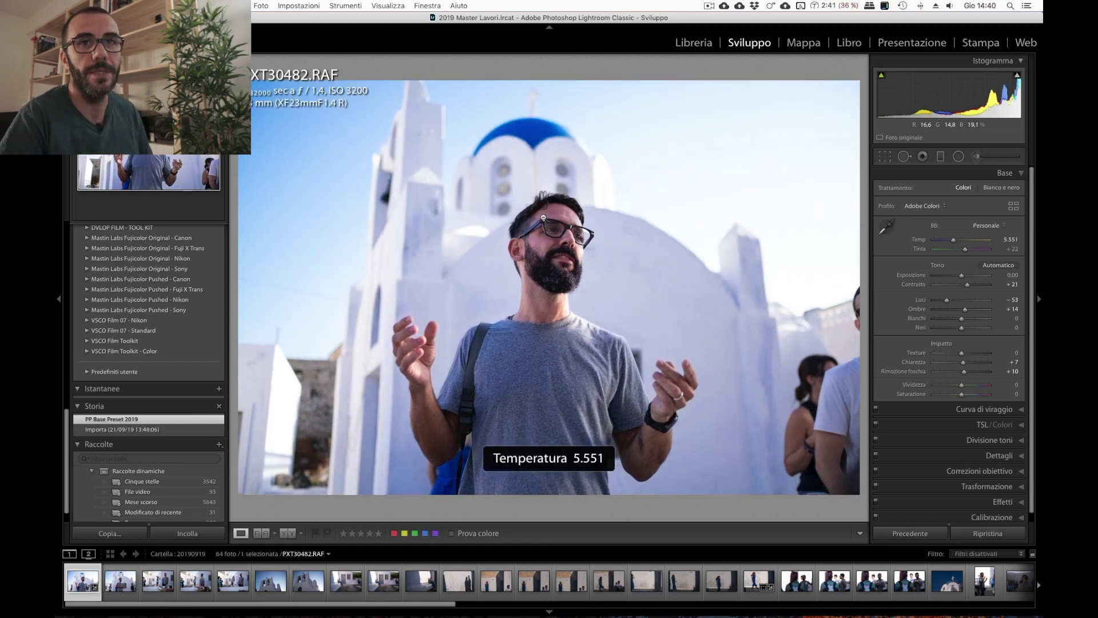
{"action": "key", "text": "plus"}
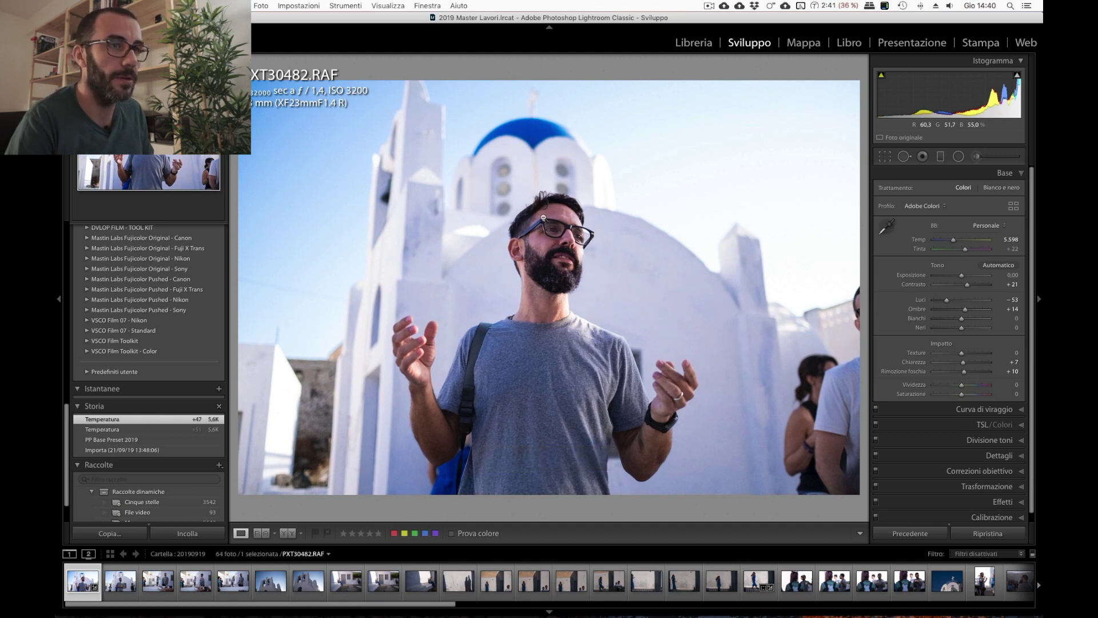
{"action": "key", "text": "5"}
Copy PXT30482's develop settings and move on to PXT30484.
{"action": "key", "text": "super+shift+c"}
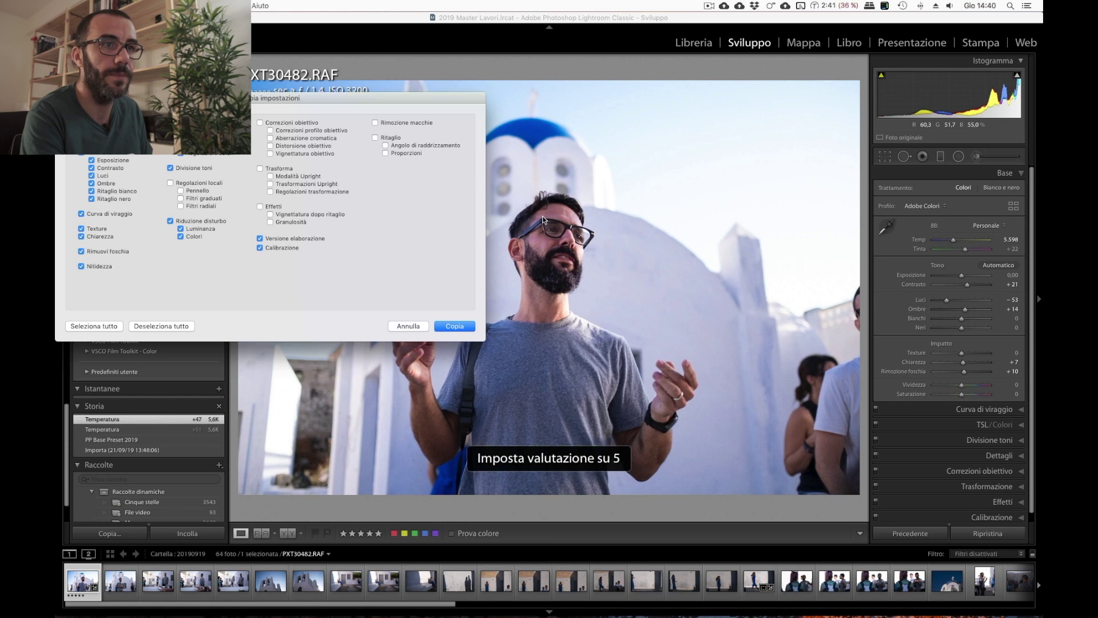
{"action": "key", "text": "Return"}
{"action": "key", "text": "Right"}
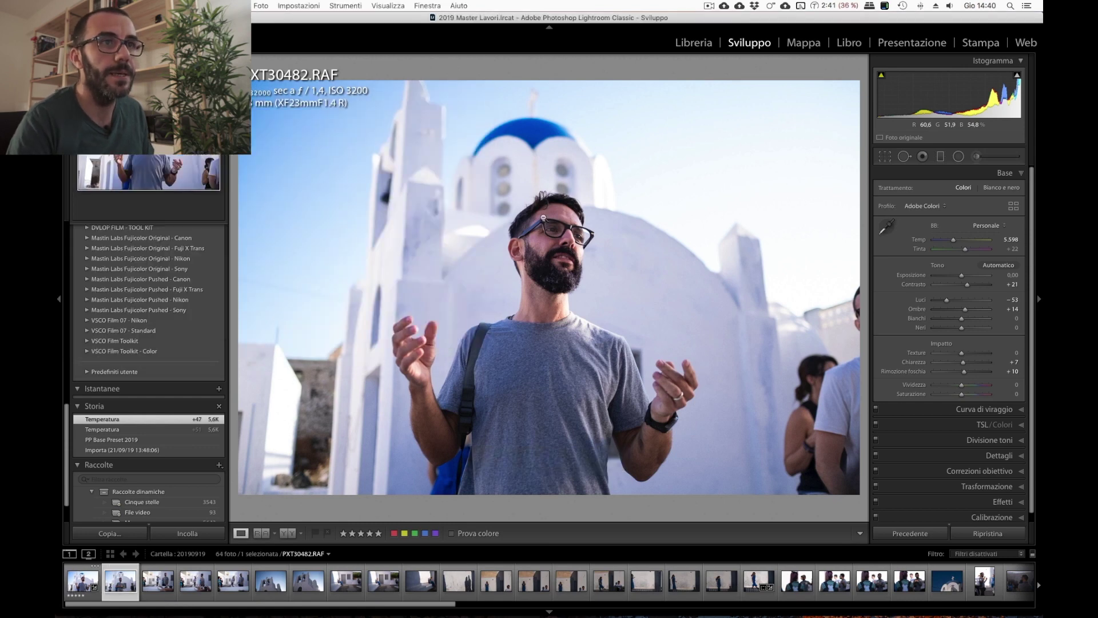
{"action": "key", "text": "Right"}
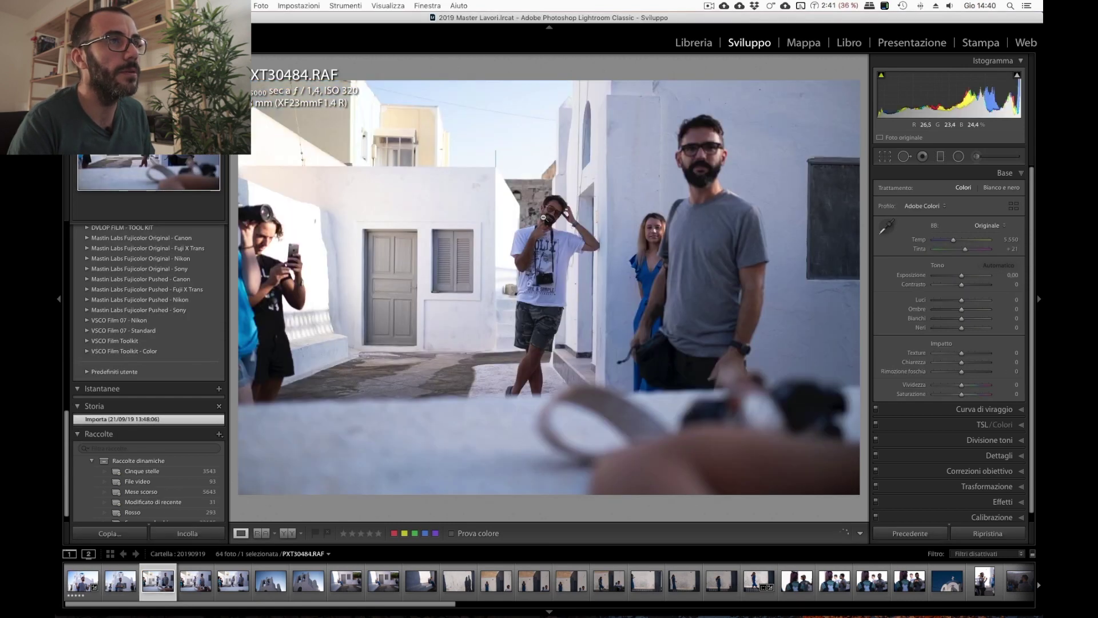
Paste settings onto PXT30484, rate it five stars, and brighten exposure to 0.28.
{"action": "key", "text": "super+shift+v"}
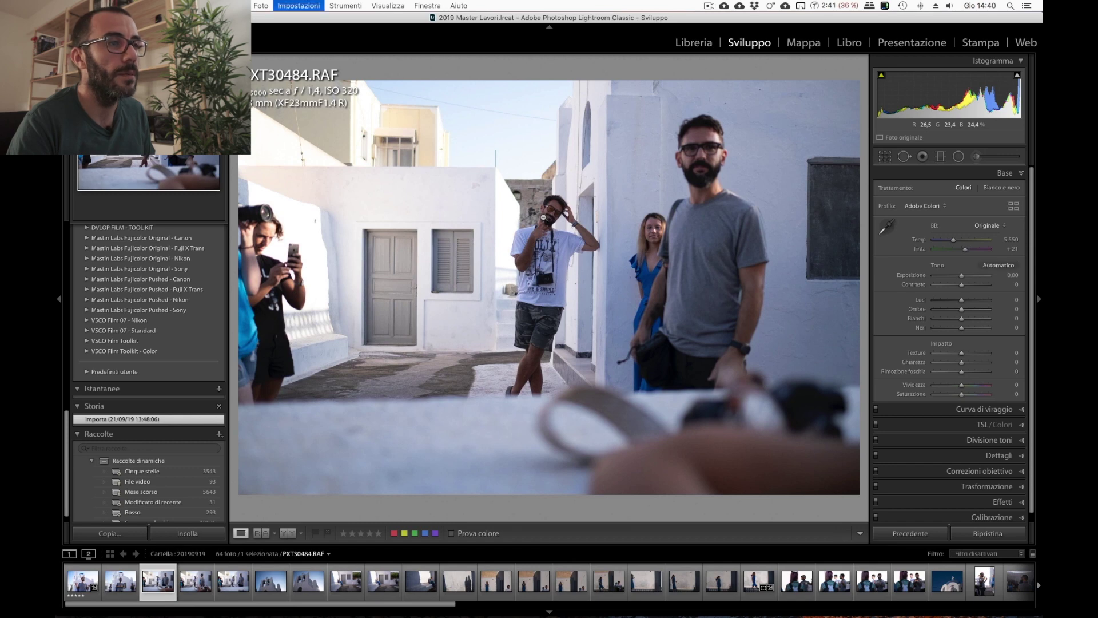
{"action": "key", "text": "5"}
{"action": "key", "text": "equal"}
{"action": "key", "text": "equal"}
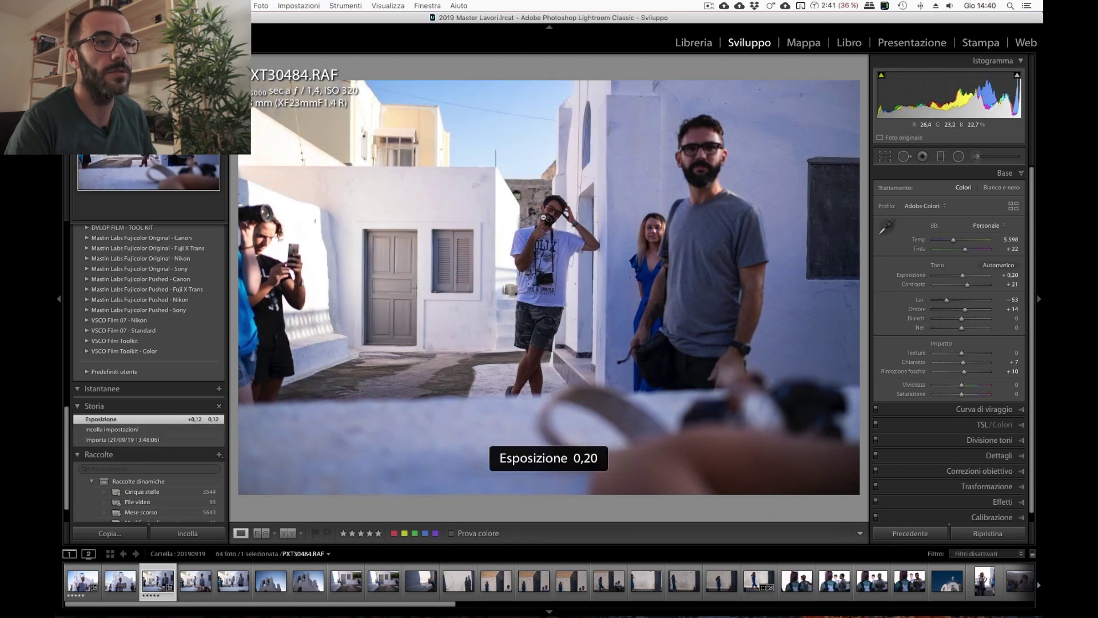
{"action": "key", "text": "equal"}
{"action": "key", "text": "Right"}
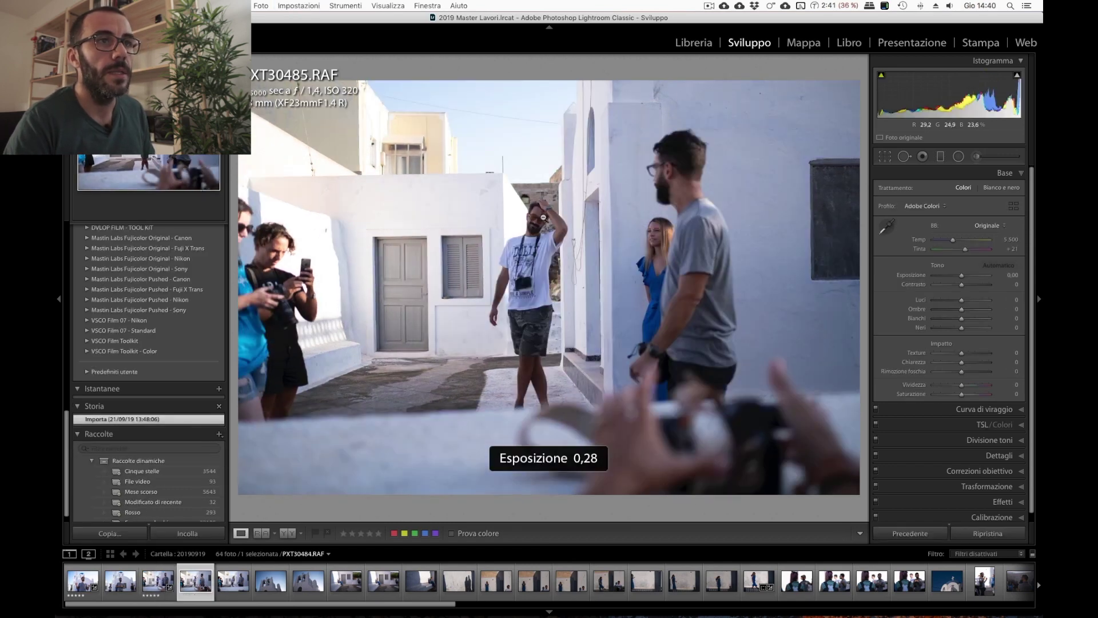
Paste settings onto PXT30485, rate it five stars, and raise exposure to 0.35.
{"action": "key", "text": "super+shift+v"}
{"action": "key", "text": "5"}
{"action": "key", "text": "r"}
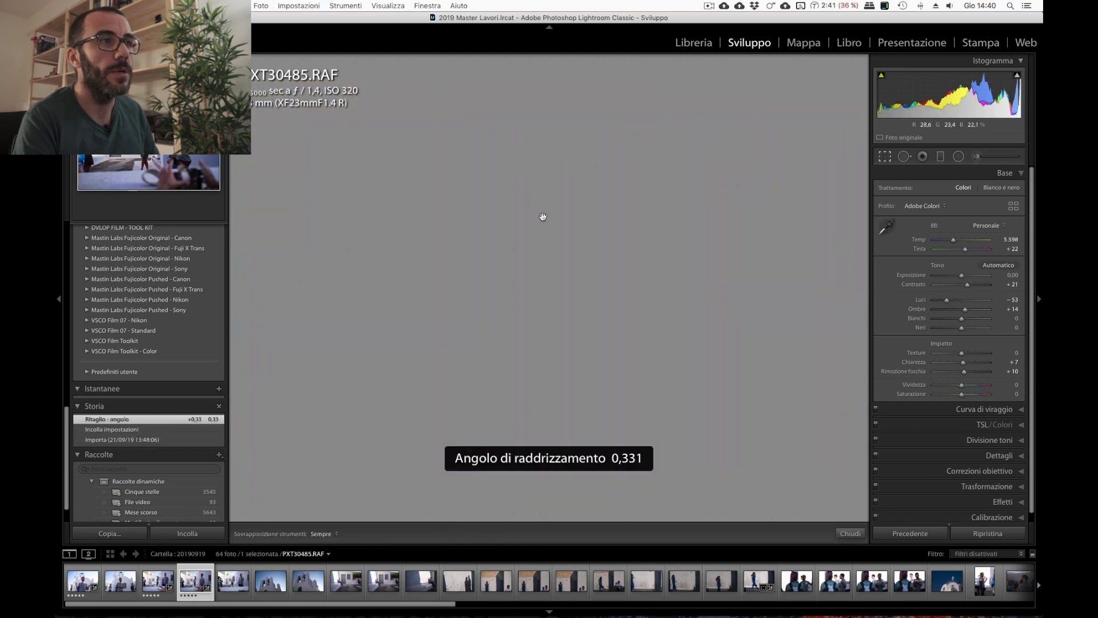
{"action": "key", "text": "r"}
{"action": "key", "text": "equal"}
{"action": "key", "text": "equal"}
{"action": "key", "text": "equal"}
{"action": "key", "text": "equal"}
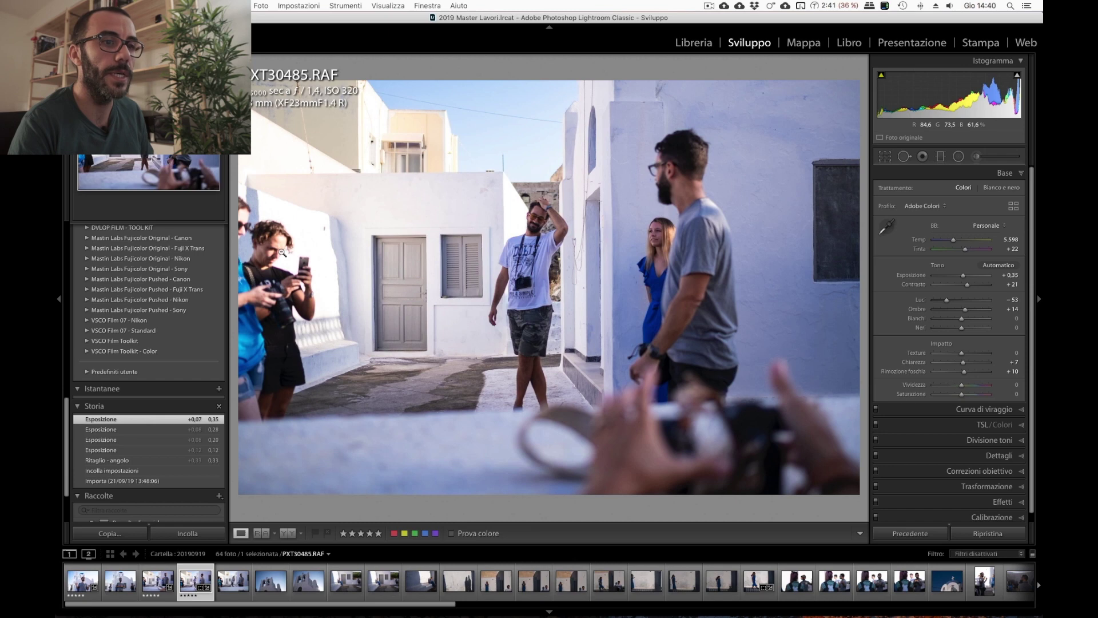
{"action": "key", "text": "Right"}
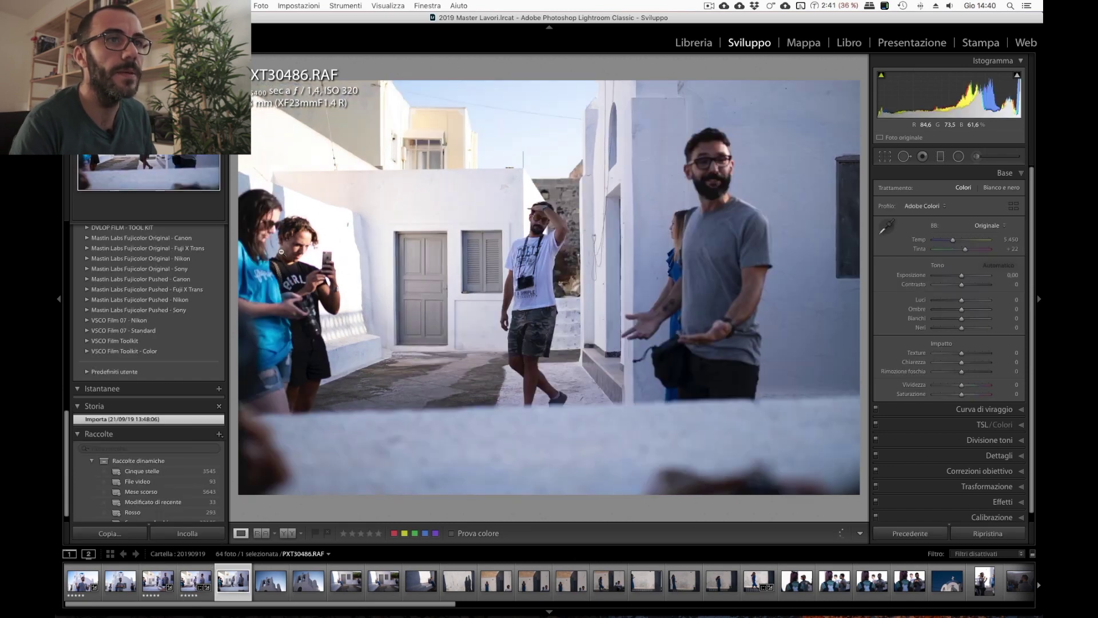
{"action": "key", "text": "Right"}
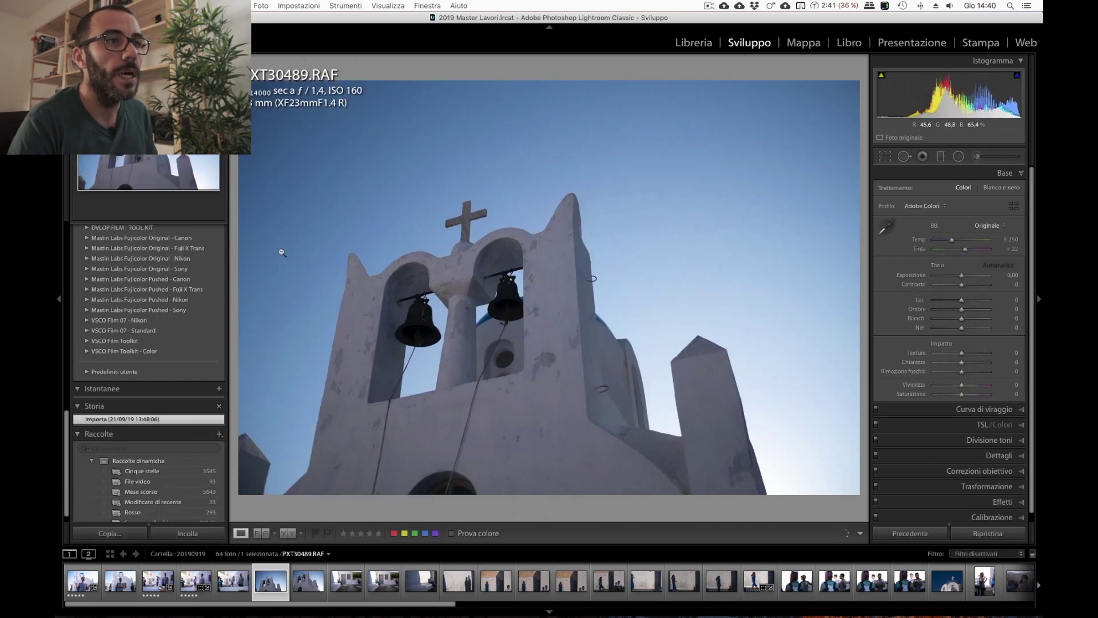
Paste settings onto the bell tower photo, rate it five stars, and set exposure 0.35.
{"action": "key", "text": "super+shift+v"}
{"action": "key", "text": "5"}
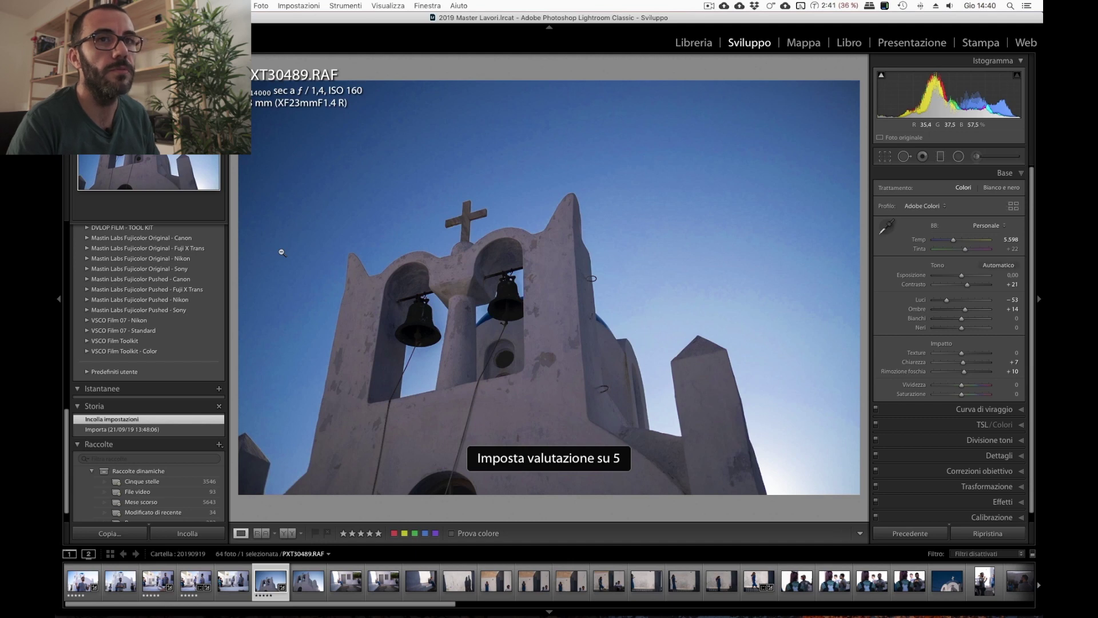
{"action": "key", "text": "equal"}
{"action": "key", "text": "equal"}
{"action": "key", "text": "equal"}
{"action": "key", "text": "equal"}
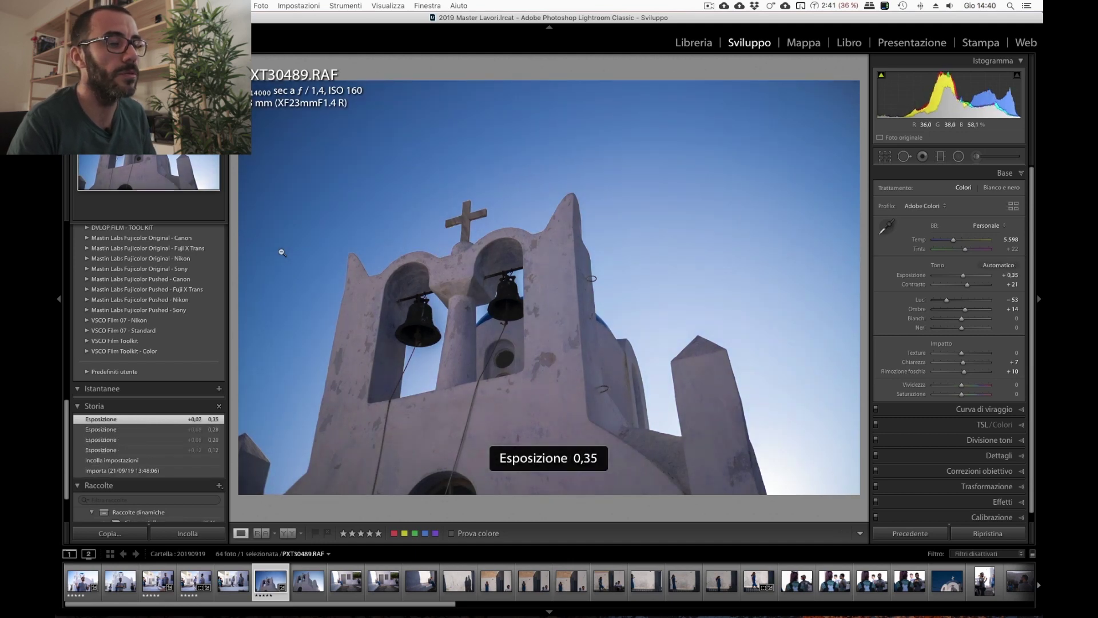
{"action": "key", "text": "Right"}
{"action": "key", "text": "0"}
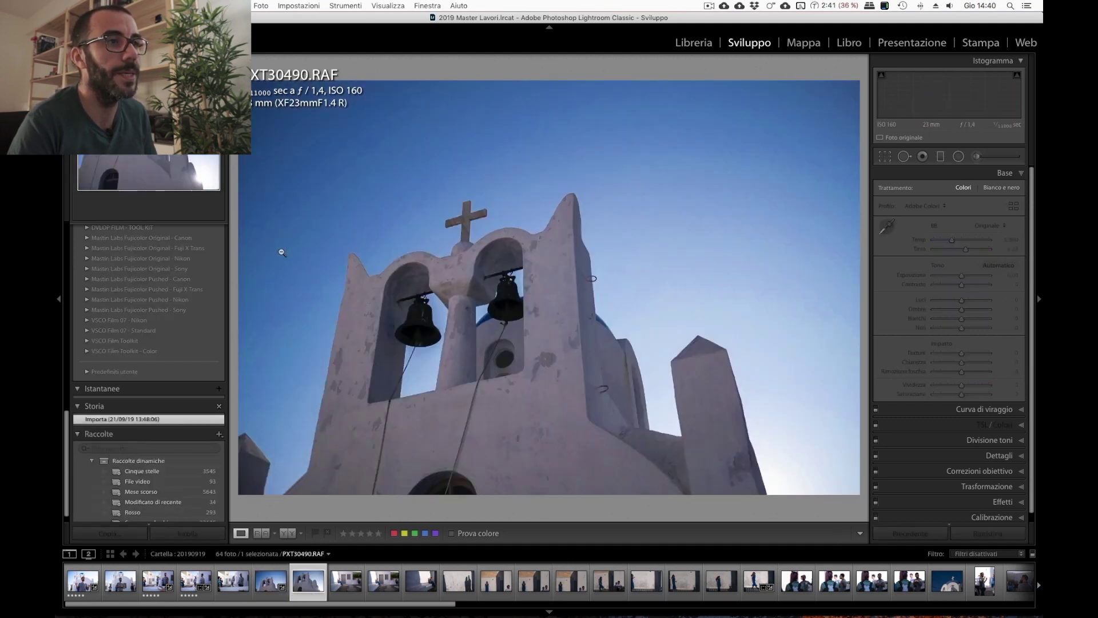
Paste settings onto PXT30490, rate it five stars, brighten exposure to 0.59, and nudge warmth.
{"action": "key", "text": "super+shift+v"}
{"action": "key", "text": "5"}
{"action": "key", "text": "equal"}
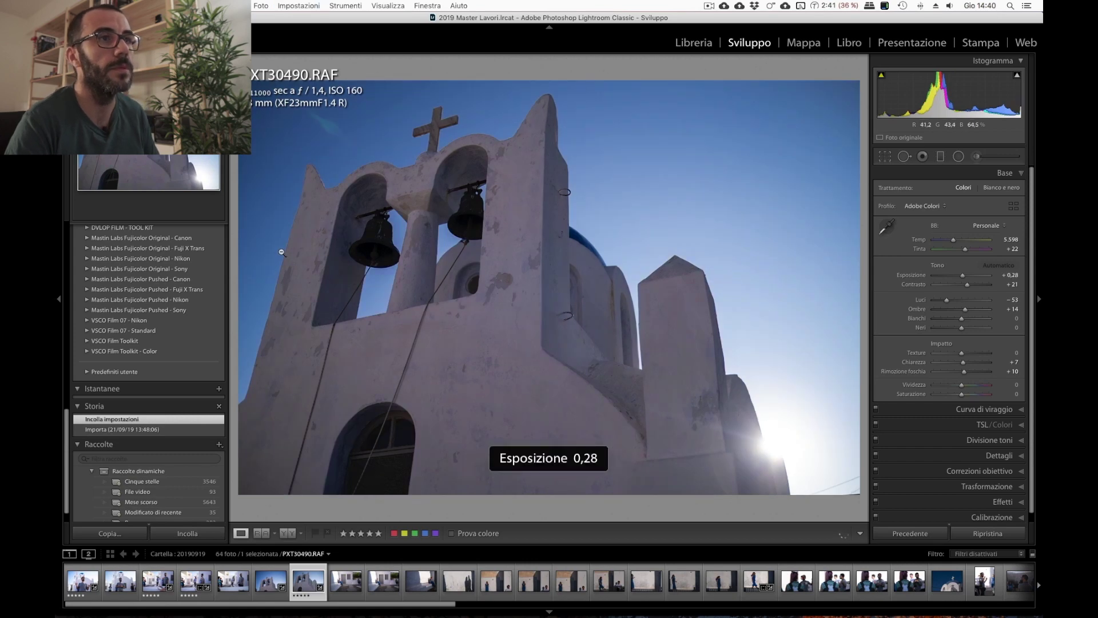
{"action": "key", "text": "equal"}
{"action": "key", "text": "equal"}
{"action": "key", "text": "equal"}
{"action": "key", "text": "equal"}
{"action": "key", "text": "comma"}
{"action": "key", "text": "comma"}
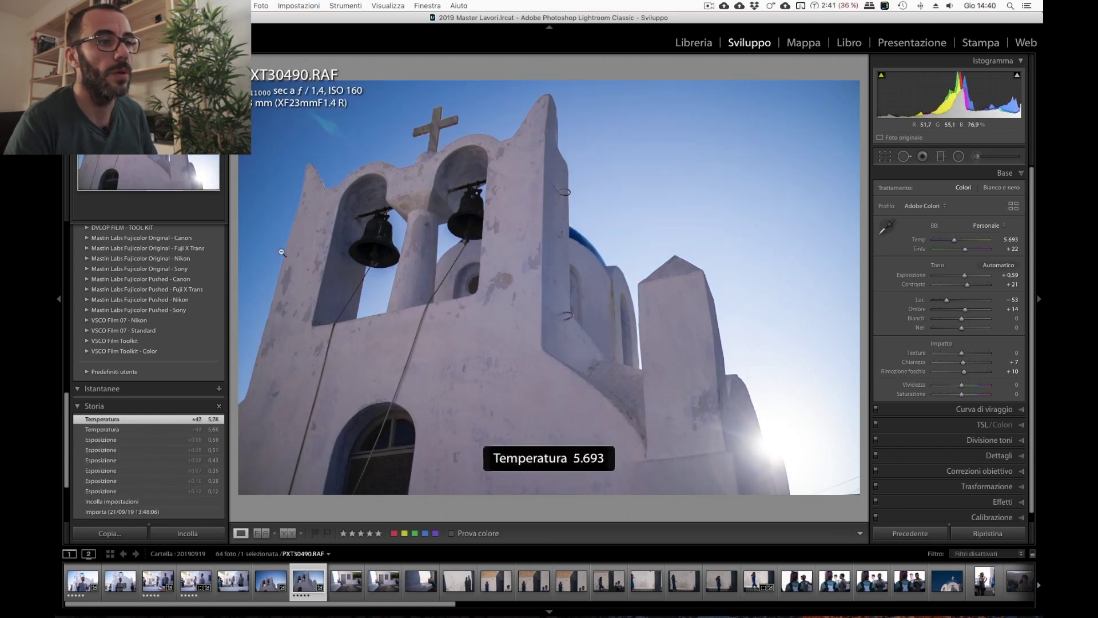
{"action": "key", "text": "Right"}
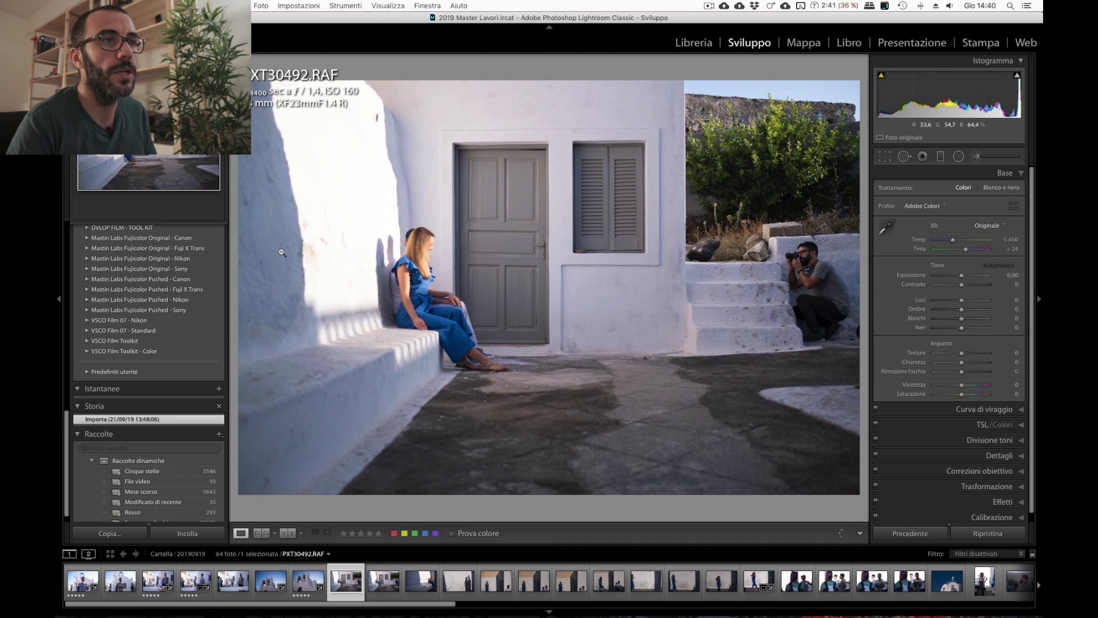
Paste settings onto the next photo, rate it five stars, and reach the shadows-on-wall photo.
{"action": "key", "text": "super+shift+v"}
{"action": "key", "text": "5"}
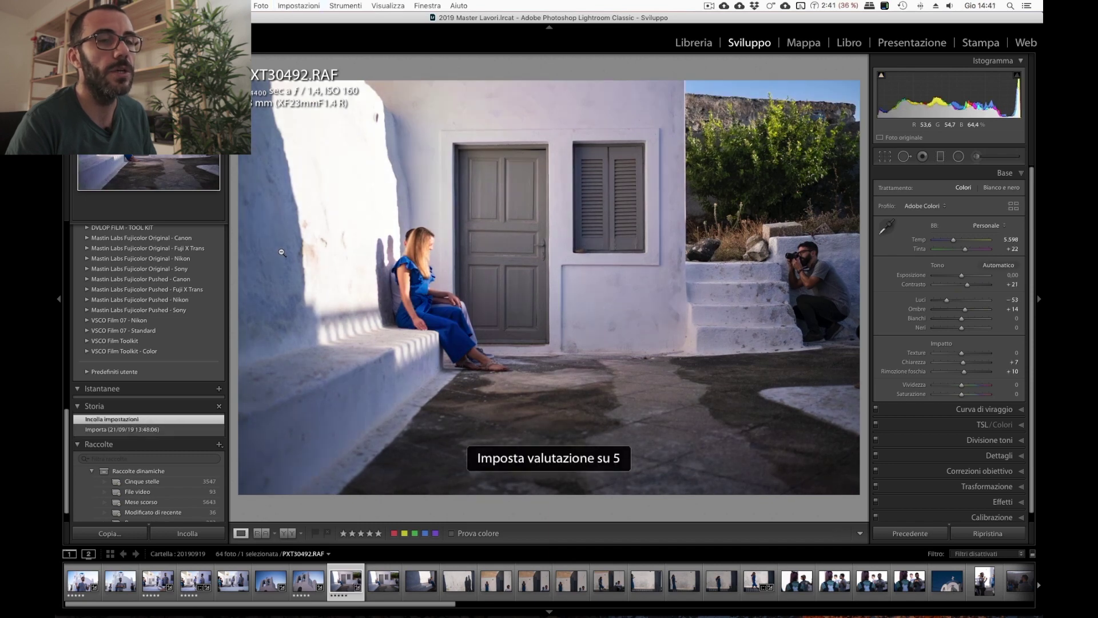
{"action": "key", "text": "Right"}
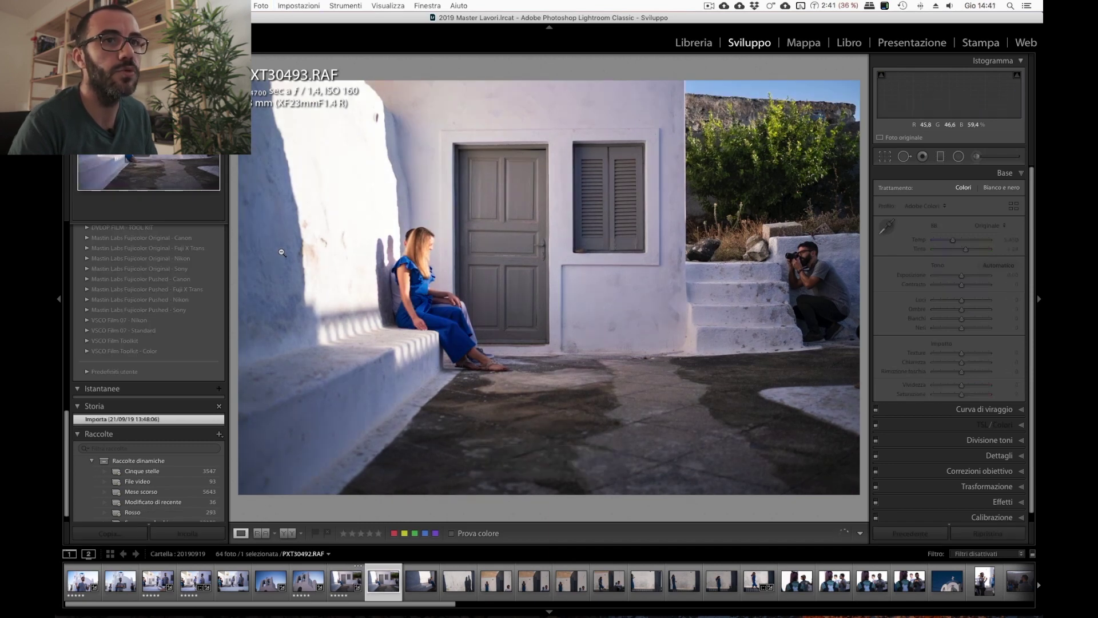
{"action": "key", "text": "Right"}
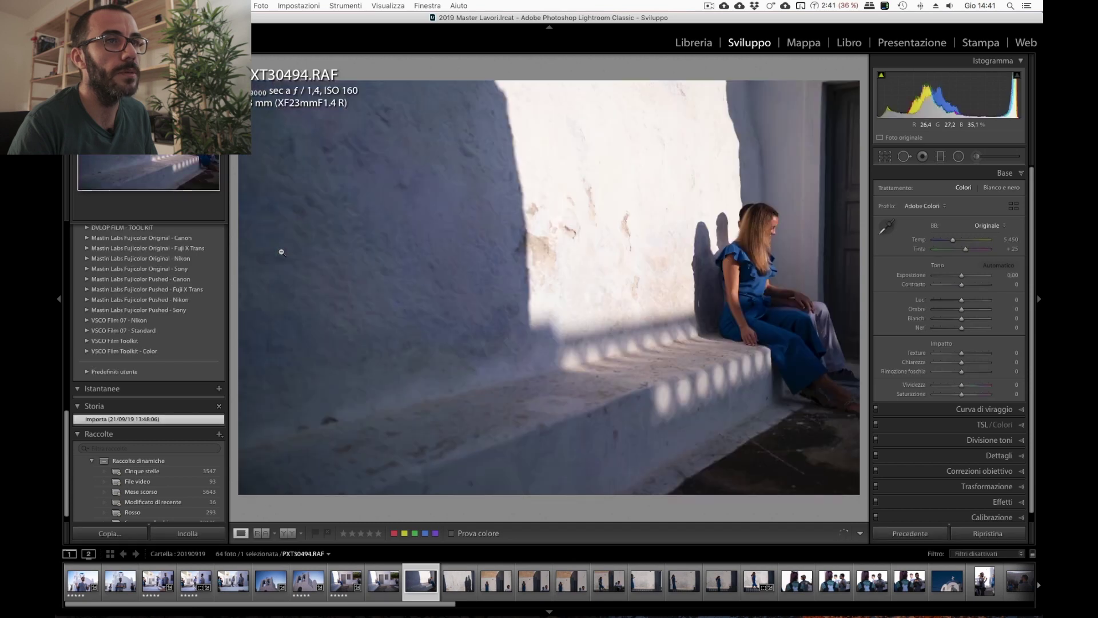
{"action": "key", "text": "Right"}
{"action": "key", "text": "Left"}
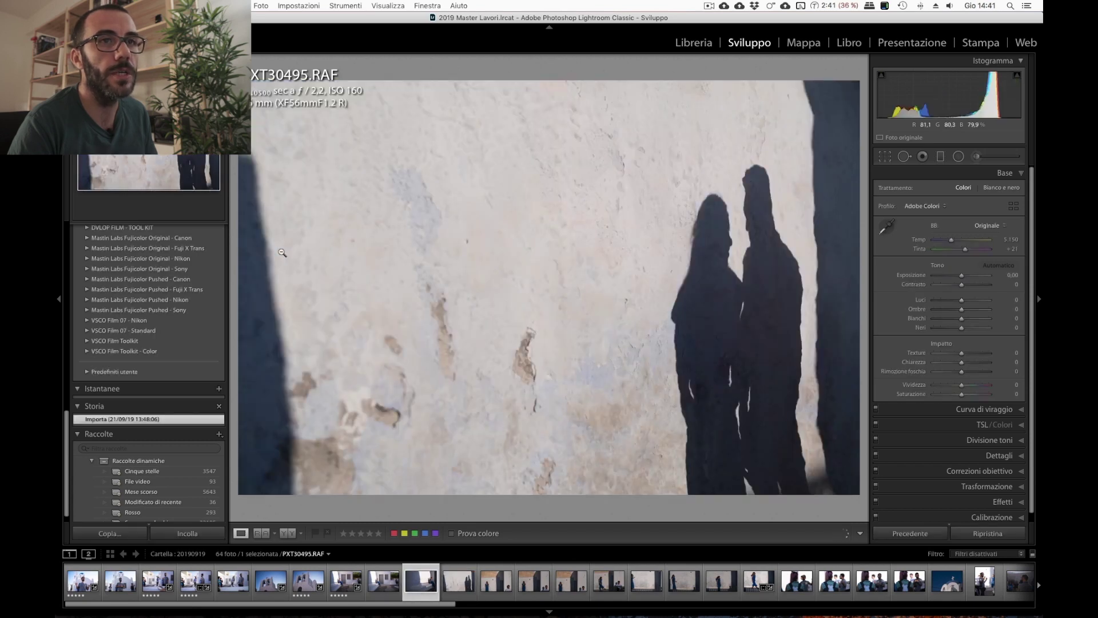
{"action": "key", "text": "Right"}
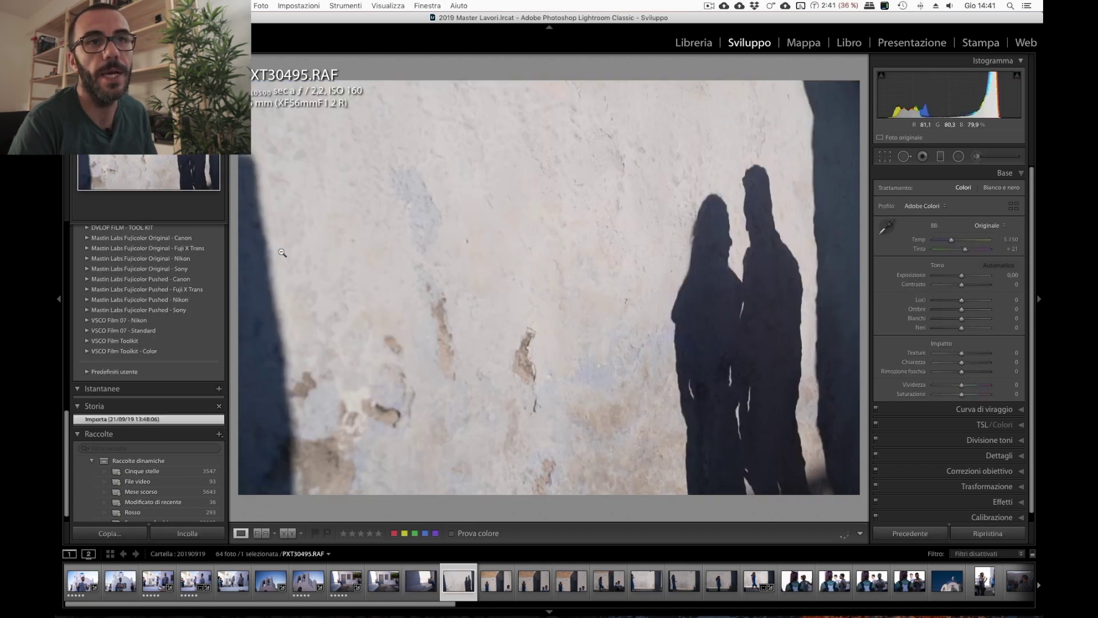
Paste settings onto the shadows-on-wall photo, rate it five stars, and browse ahead.
{"action": "key", "text": "super+shift+v"}
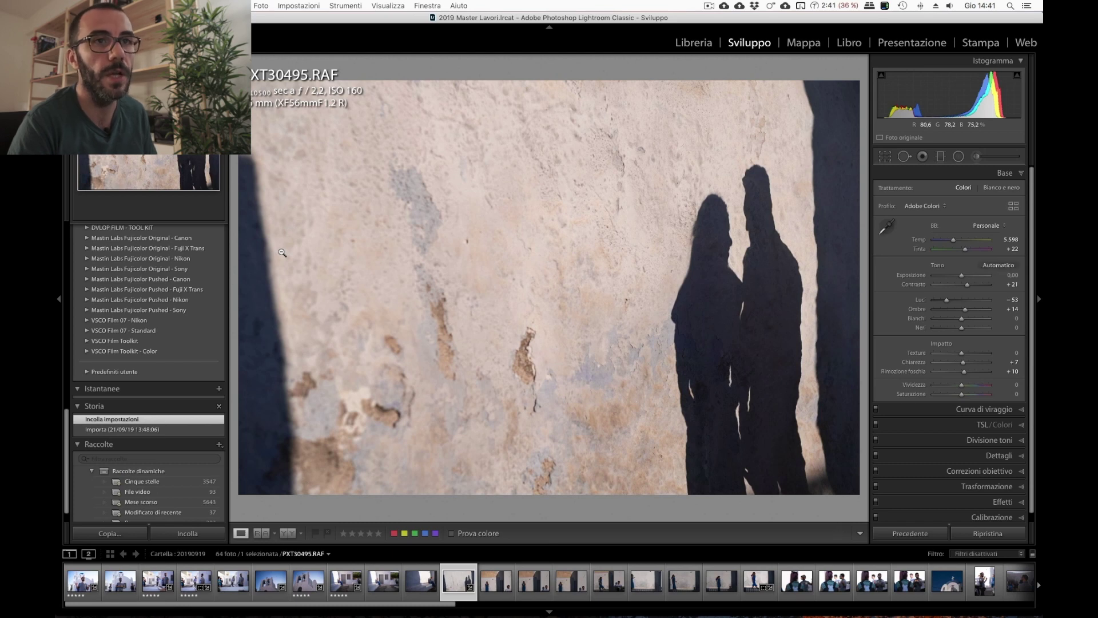
{"action": "key", "text": "5"}
{"action": "key", "text": "Right"}
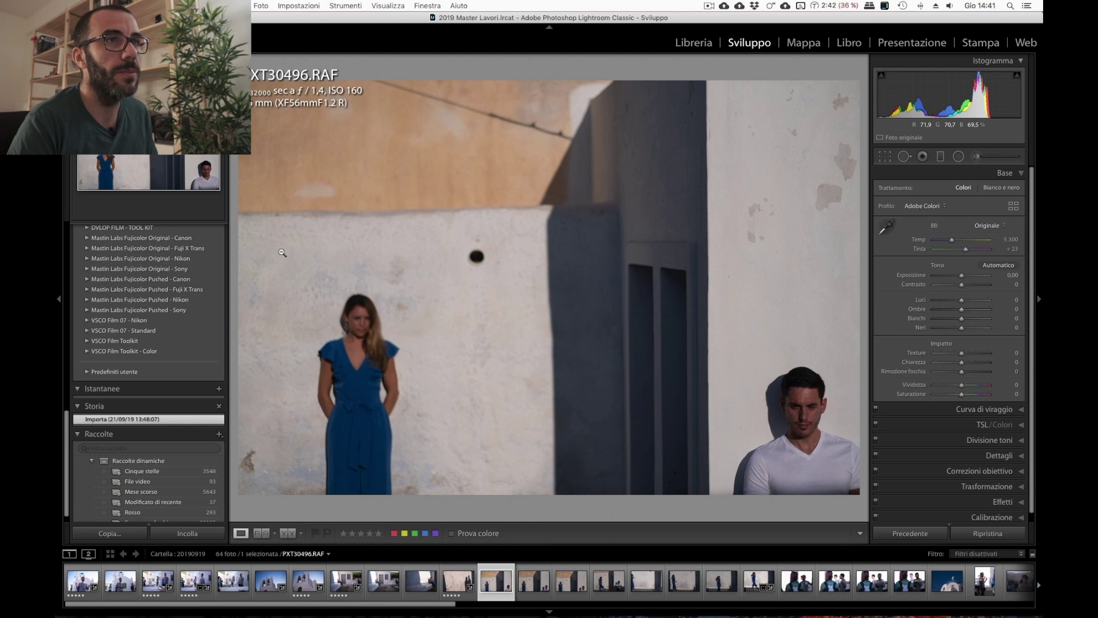
{"action": "key", "text": "Right"}
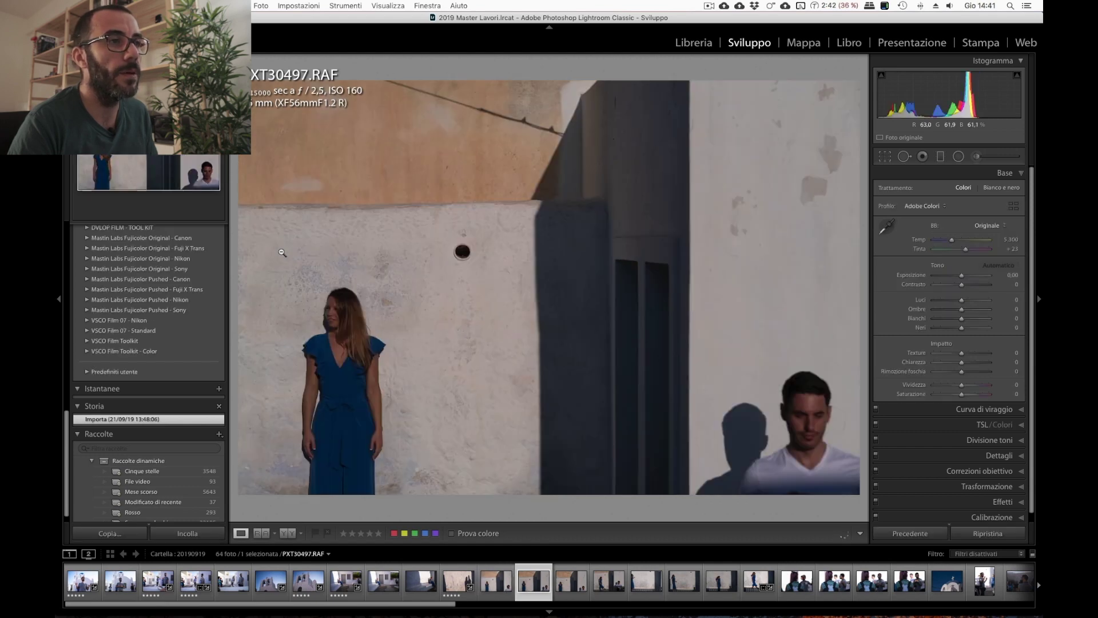
{"action": "key", "text": "Left"}
{"action": "key", "text": "Right"}
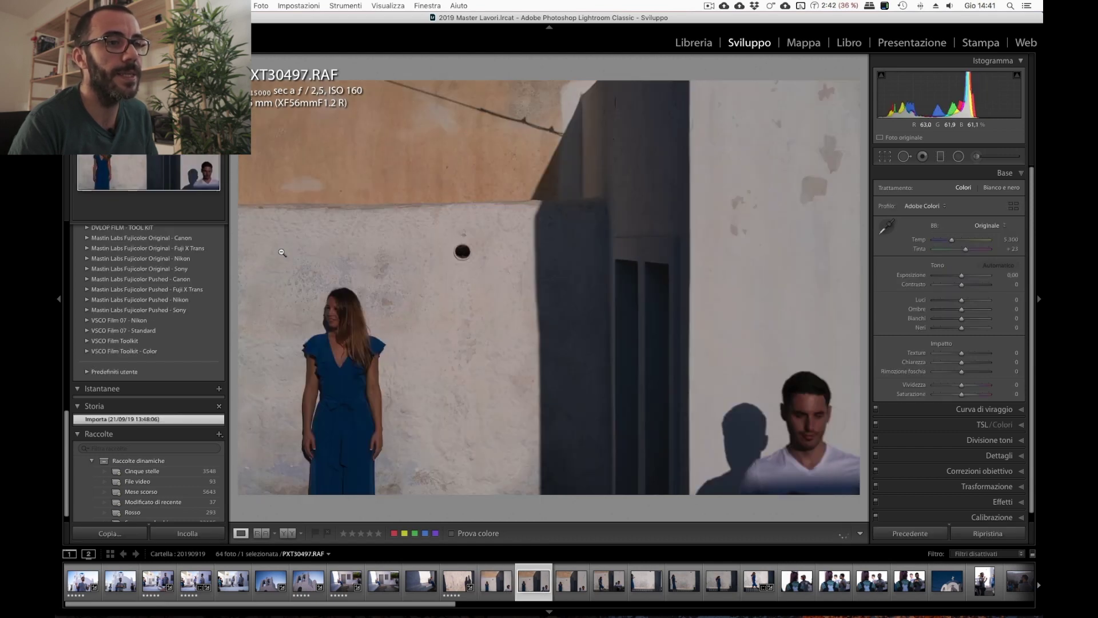
{"action": "key", "text": "Right"}
{"action": "key", "text": "Right"}
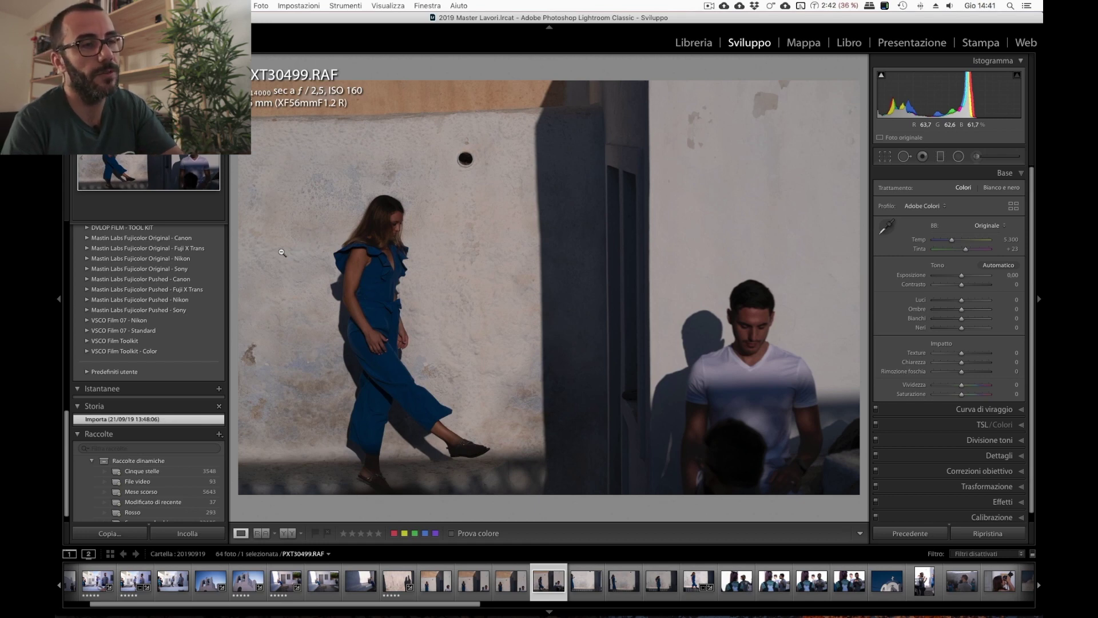
Compare PXT30498 and PXT30499, return to PXT30497, and confirm the copy-settings choice.
{"action": "key", "text": "Left"}
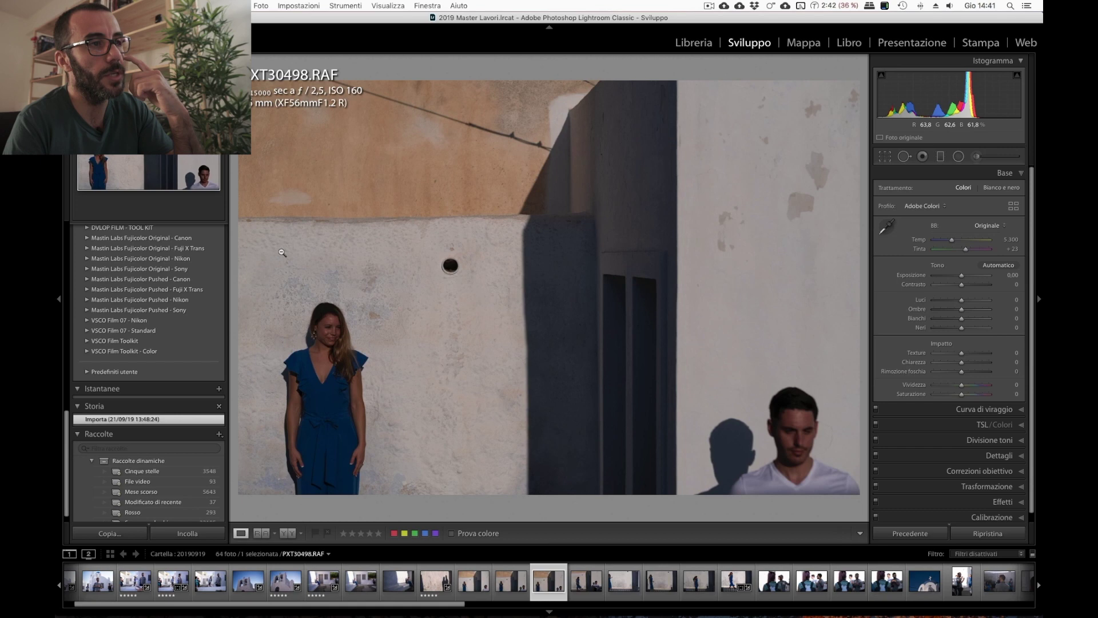
{"action": "key", "text": "Right"}
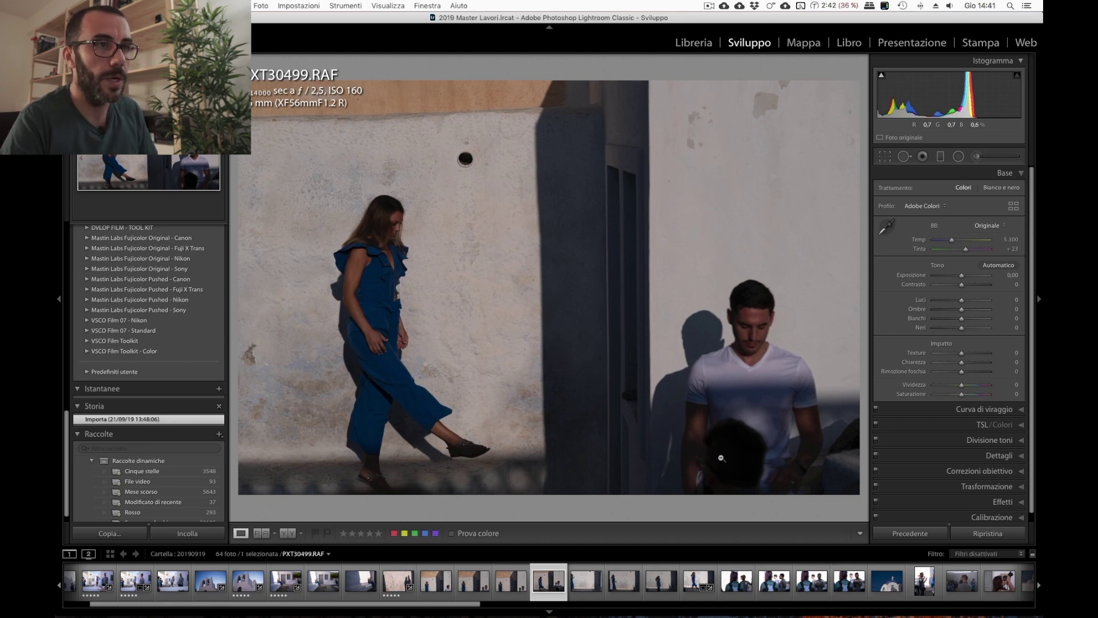
{"action": "key", "text": "Left"}
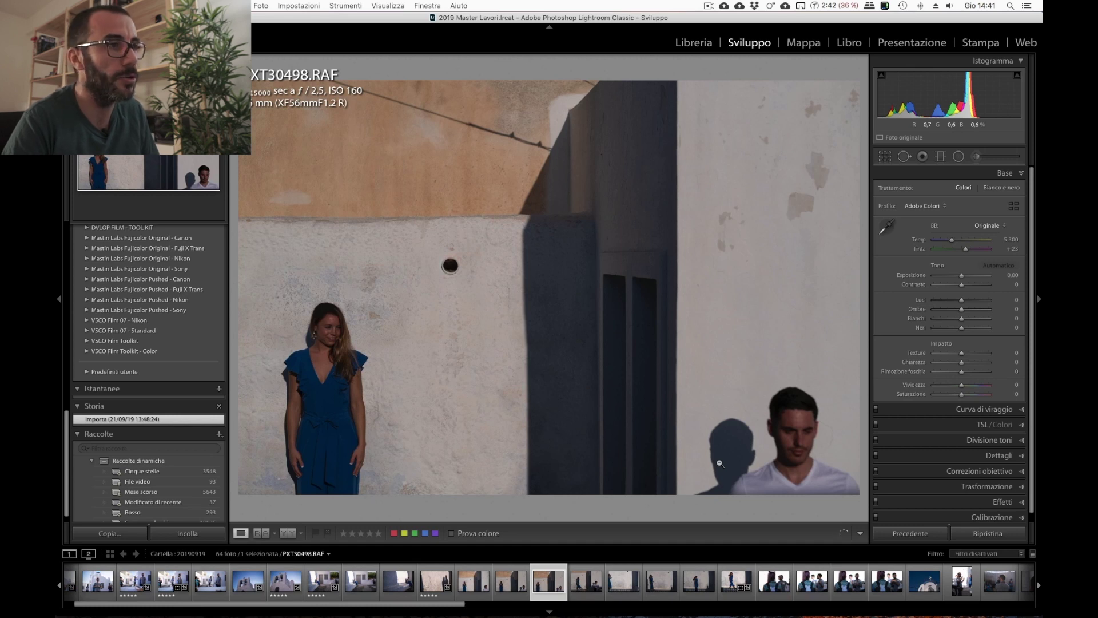
{"action": "key", "text": "Left"}
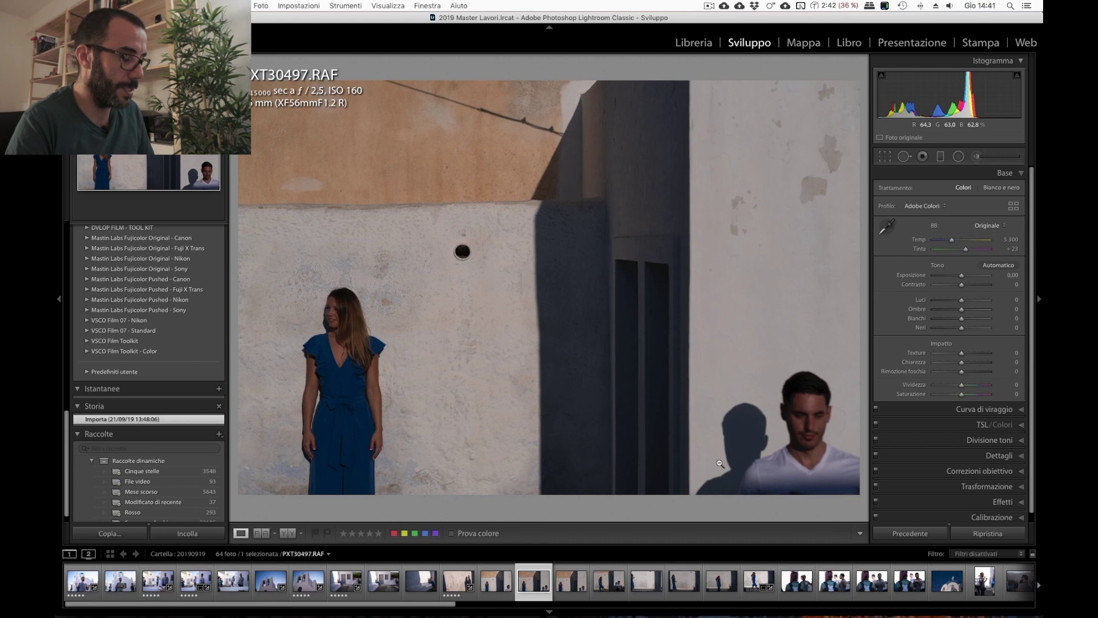
{"action": "key", "text": "super+shift+c"}
{"action": "key", "text": "Return"}
Paste the develop settings onto PXT30497, raise exposure to +0.51 and apply Auto Upright.
{"action": "key", "text": "super+shift+v"}
{"action": "key", "text": "equal"}
{"action": "key", "text": "equal"}
{"action": "key", "text": "equal"}
{"action": "key", "text": "equal"}
{"action": "key", "text": "equal"}
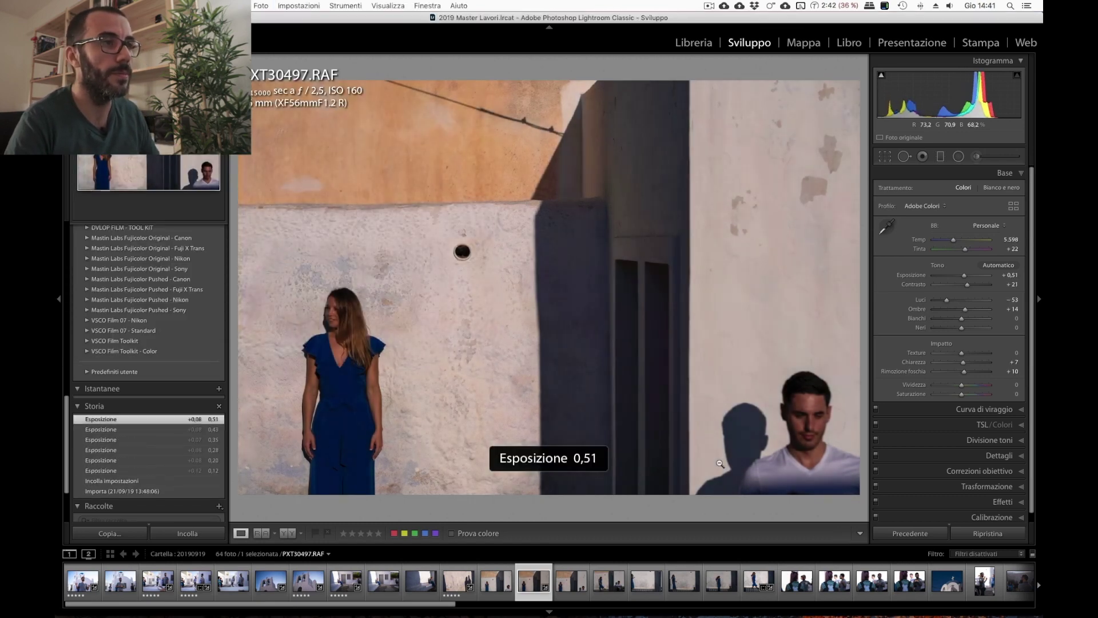
{"action": "key", "text": "super+minus"}
{"action": "key", "text": "super+equal"}
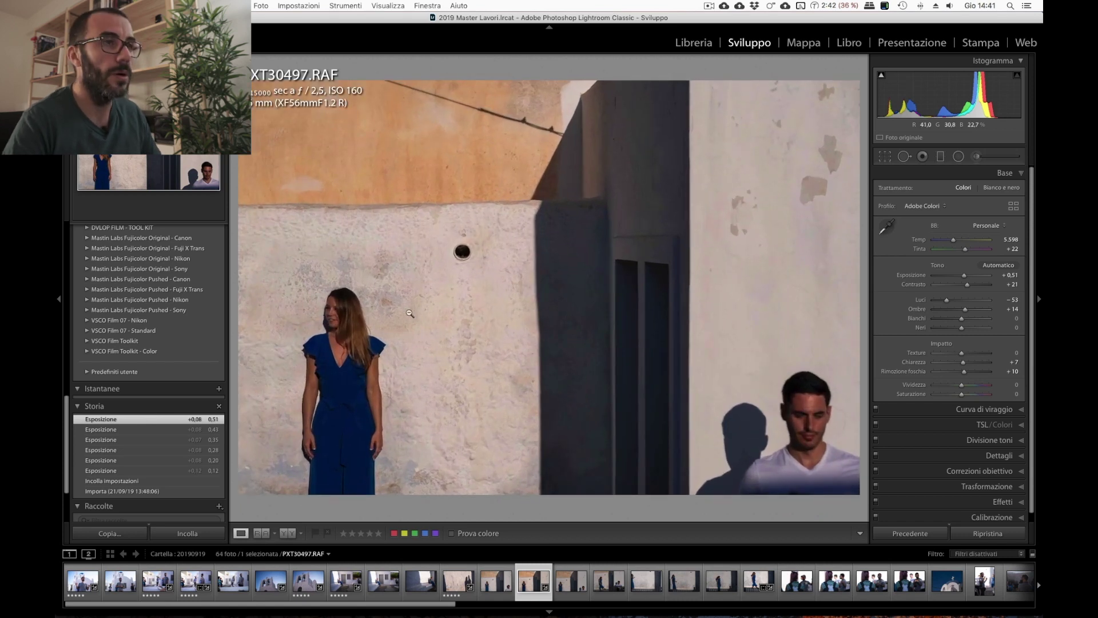
{"action": "key", "text": "super+shift+t"}
{"action": "key", "text": "super+1"}
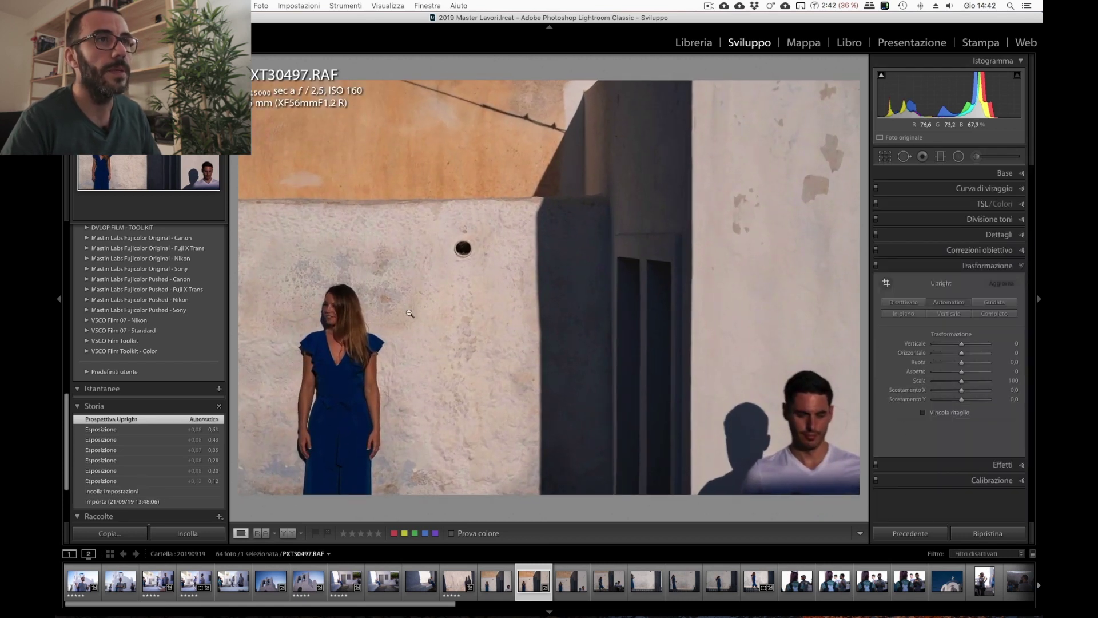
Spot-remove the dark hole in the white wall, with exposure adjusted to 0.98.
{"action": "left_click", "coordinate": [903, 156]}
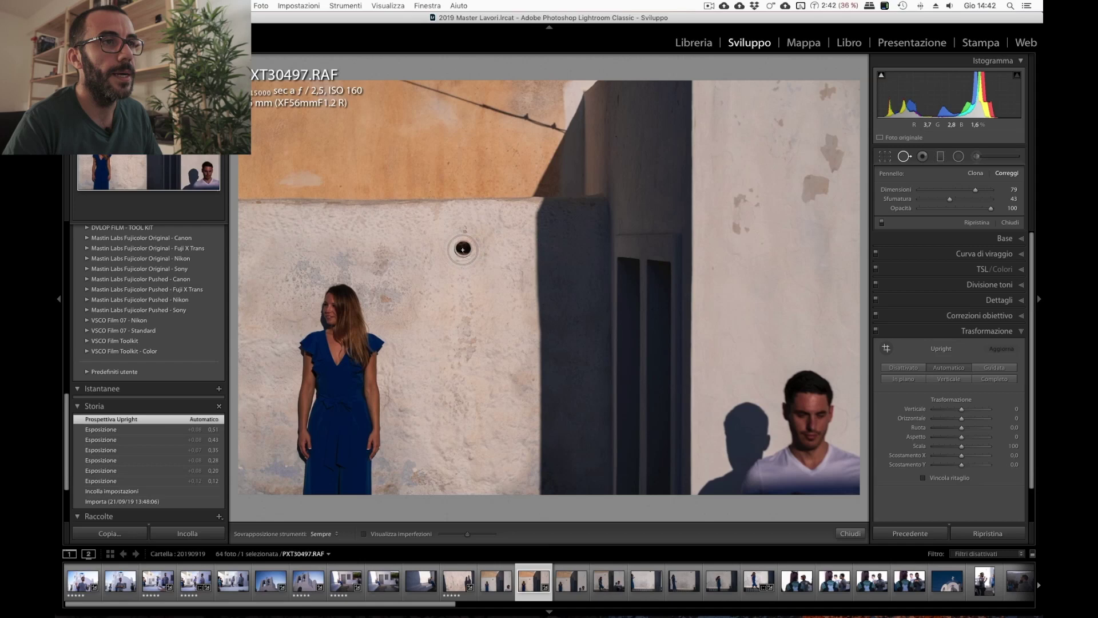
{"action": "key", "text": "plus"}
{"action": "key", "text": "plus"}
{"action": "key", "text": "plus"}
{"action": "key", "text": "plus"}
{"action": "key", "text": "plus"}
{"action": "key", "text": "plus"}
{"action": "key", "text": "plus"}
{"action": "key", "text": "minus"}
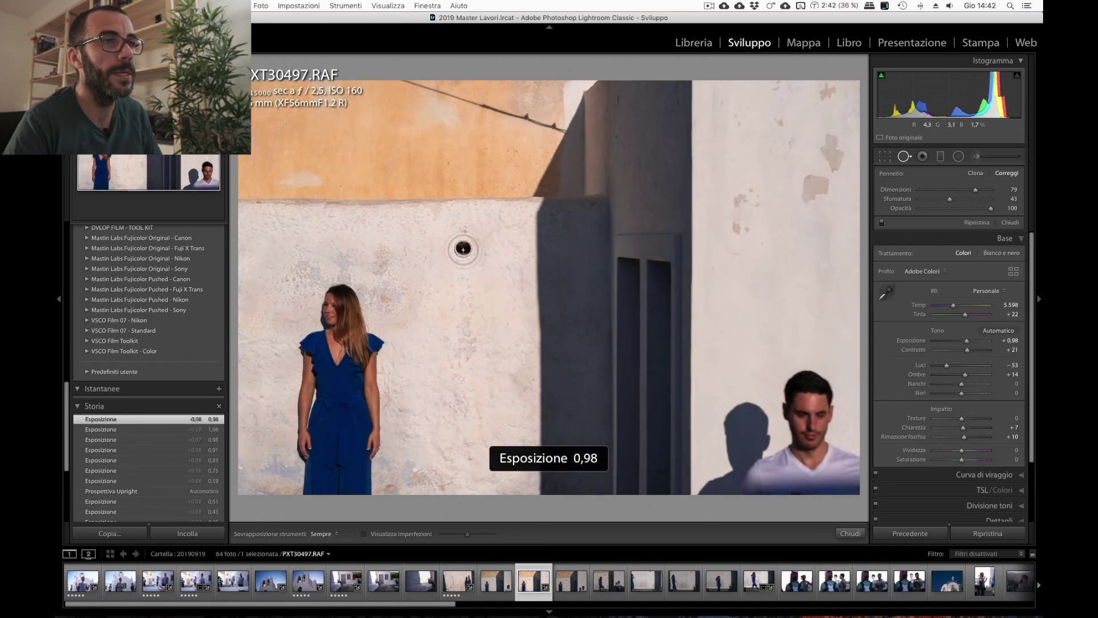
{"action": "left_click", "coordinate": [462, 249]}
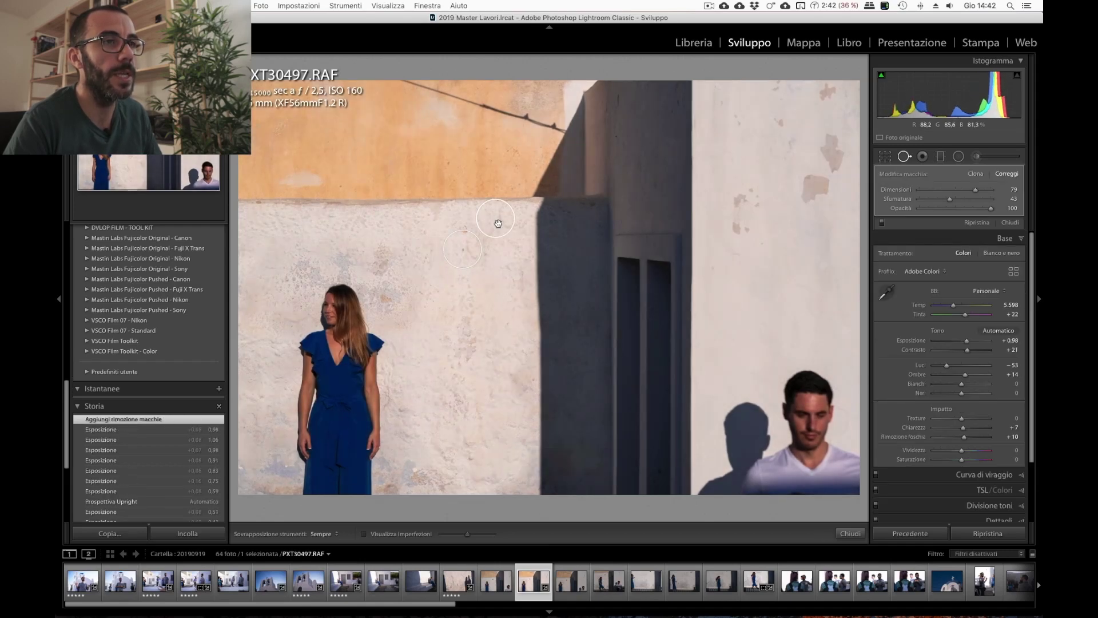
{"action": "left_click_drag", "start_coordinate": [474, 308], "coordinate": [470, 304]}
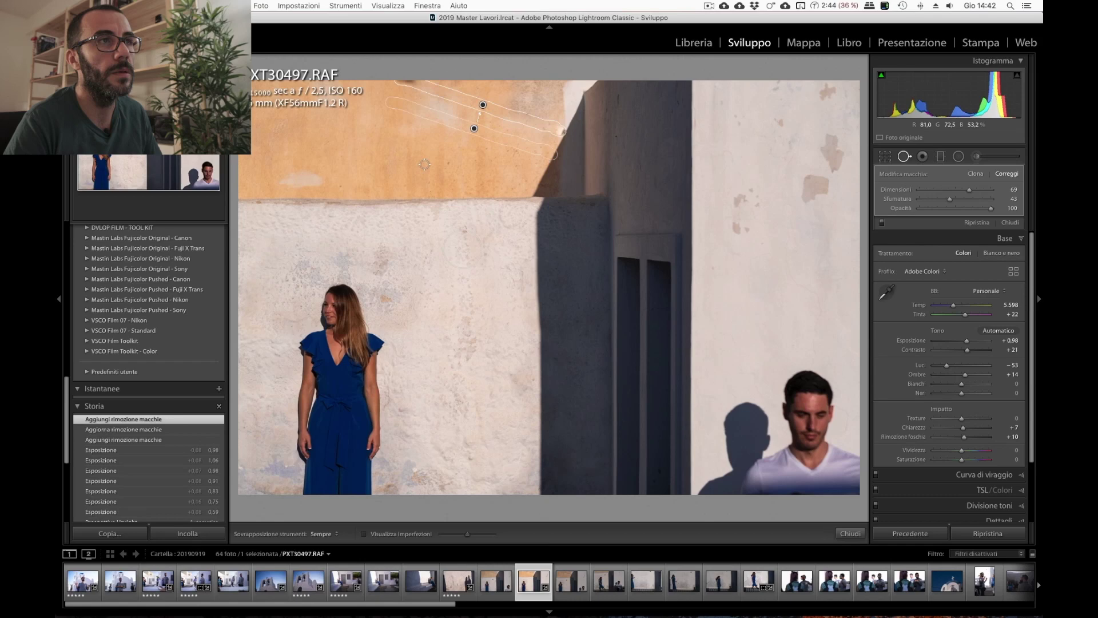
Paint out the wire on the orange wall, fix a spot near the top, and raise exposure to +1.30.
{"action": "left_click", "coordinate": [886, 155]}
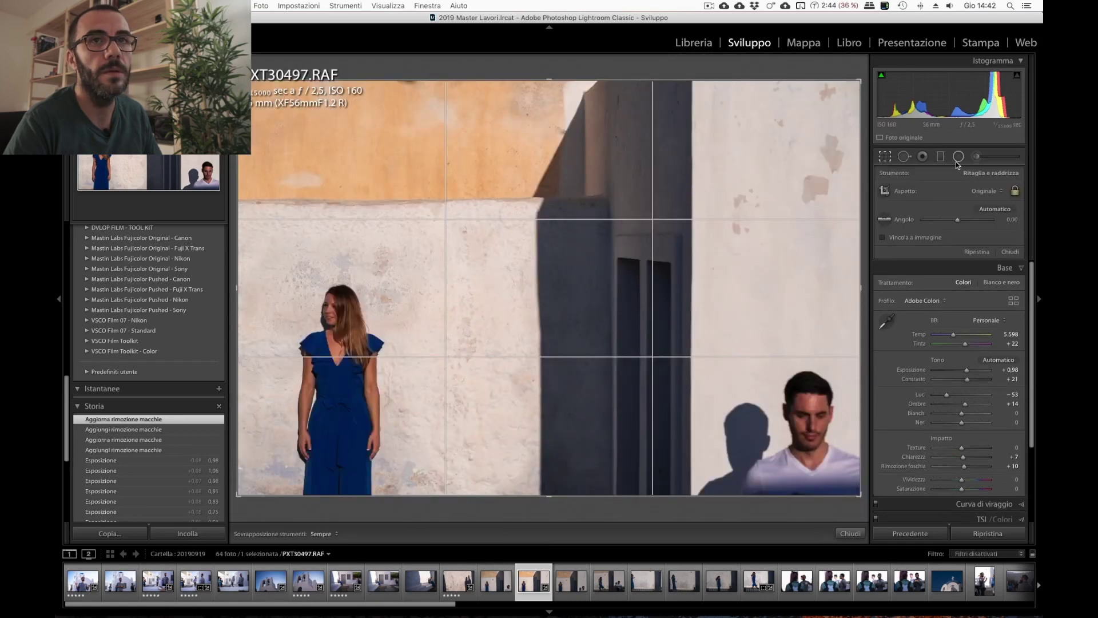
{"action": "left_click", "coordinate": [907, 157]}
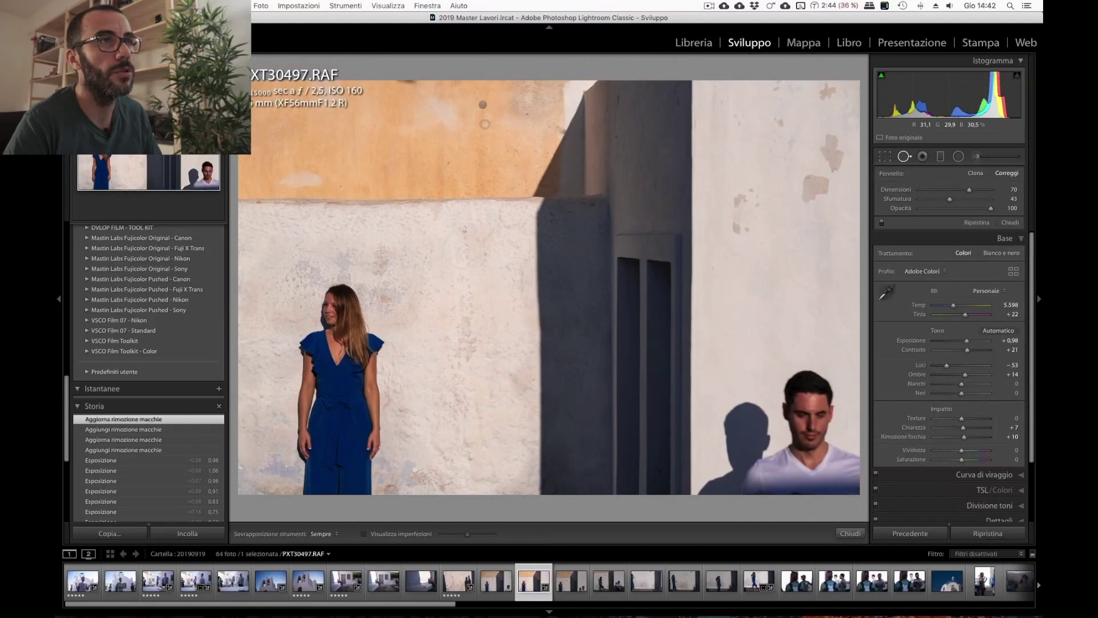
{"action": "left_click_drag", "start_coordinate": [392, 83], "coordinate": [420, 83]}
{"action": "left_click", "coordinate": [513, 93]}
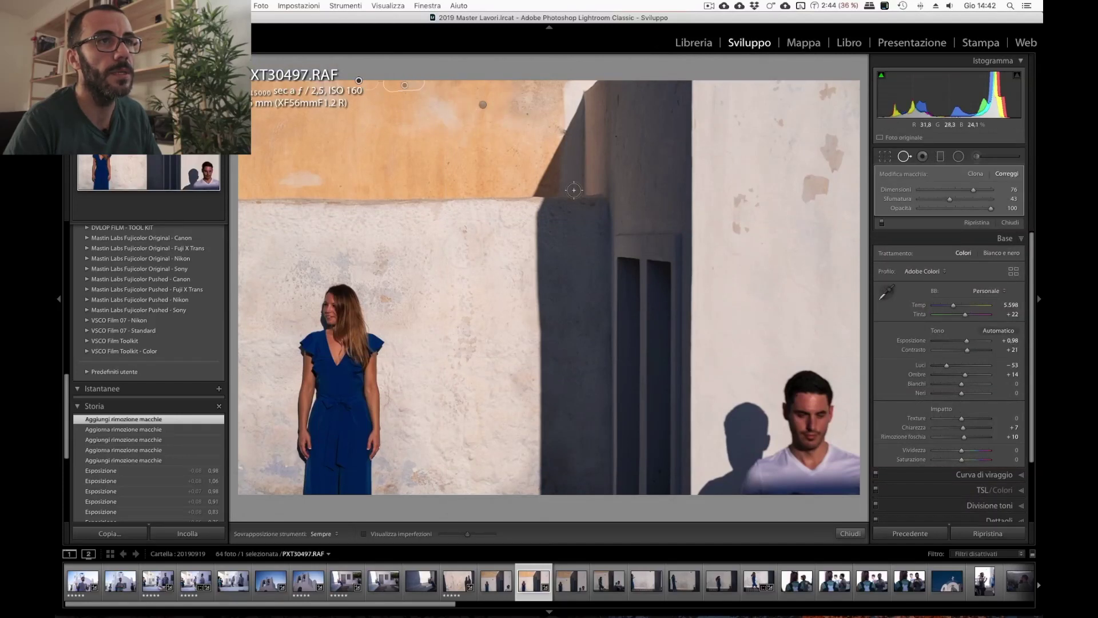
{"action": "left_click", "coordinate": [1010, 222]}
{"action": "key", "text": "plus"}
{"action": "key", "text": "plus"}
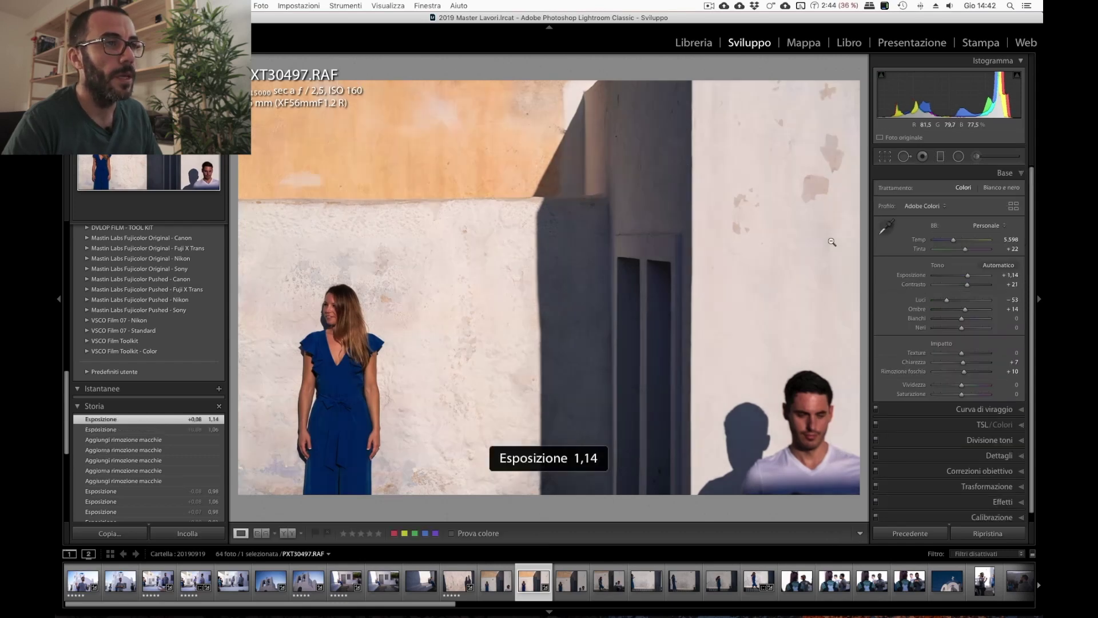
{"action": "key", "text": "plus"}
{"action": "key", "text": "plus"}
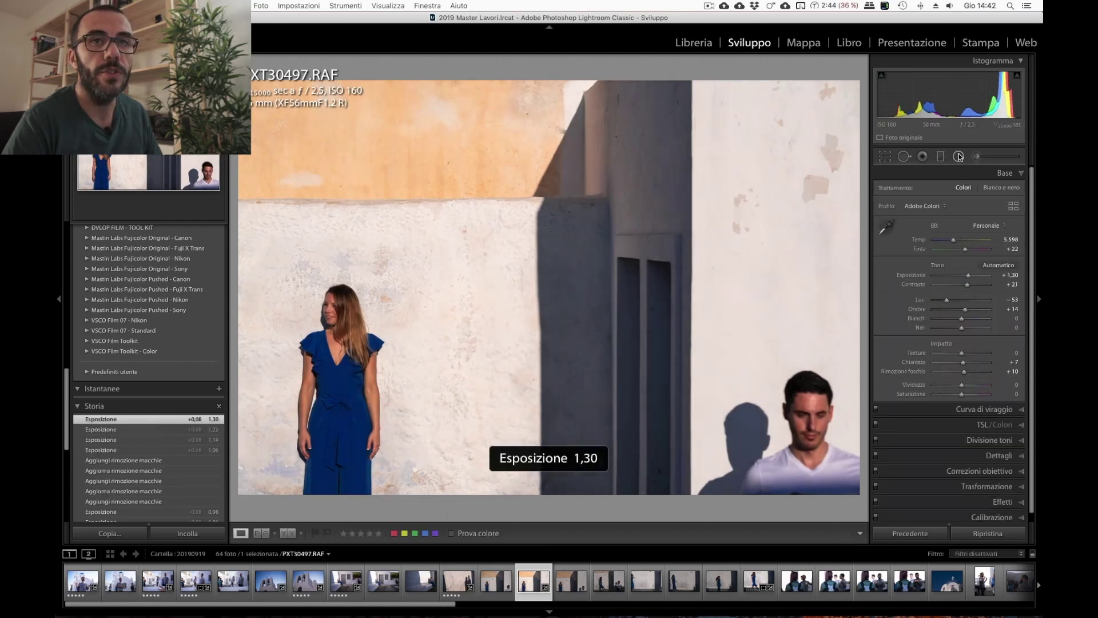
Darken the man's head with a radial filter at exposure −0.41, compare it, then advance to PXT30498.
{"action": "left_click", "coordinate": [955, 157]}
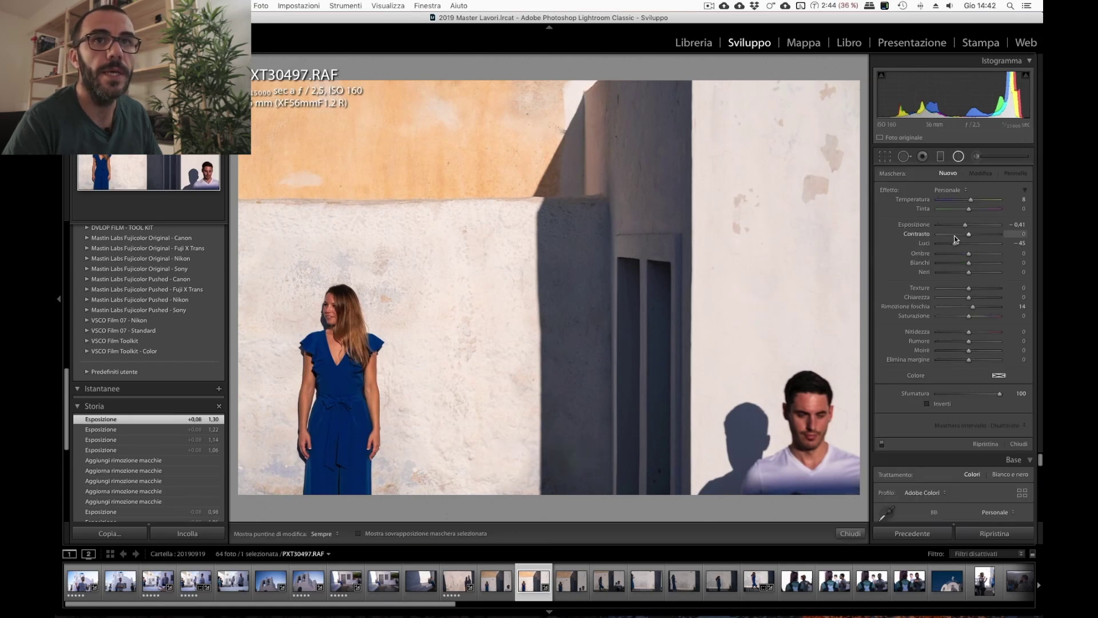
{"action": "double_click", "coordinate": [925, 244]}
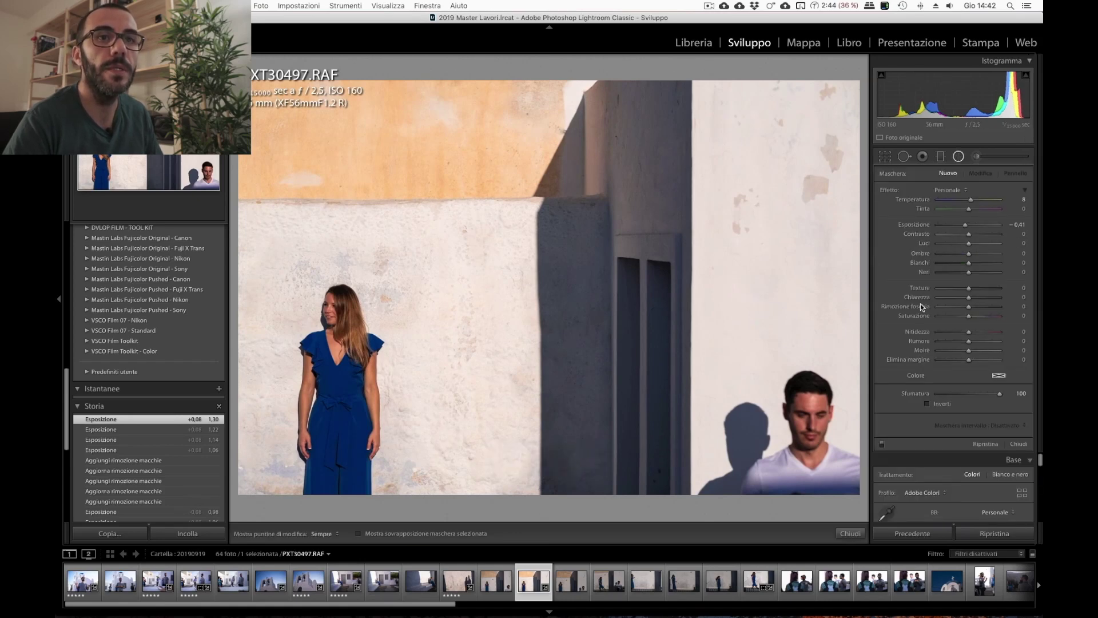
{"action": "left_click_drag", "start_coordinate": [799, 424], "coordinate": [866, 512]}
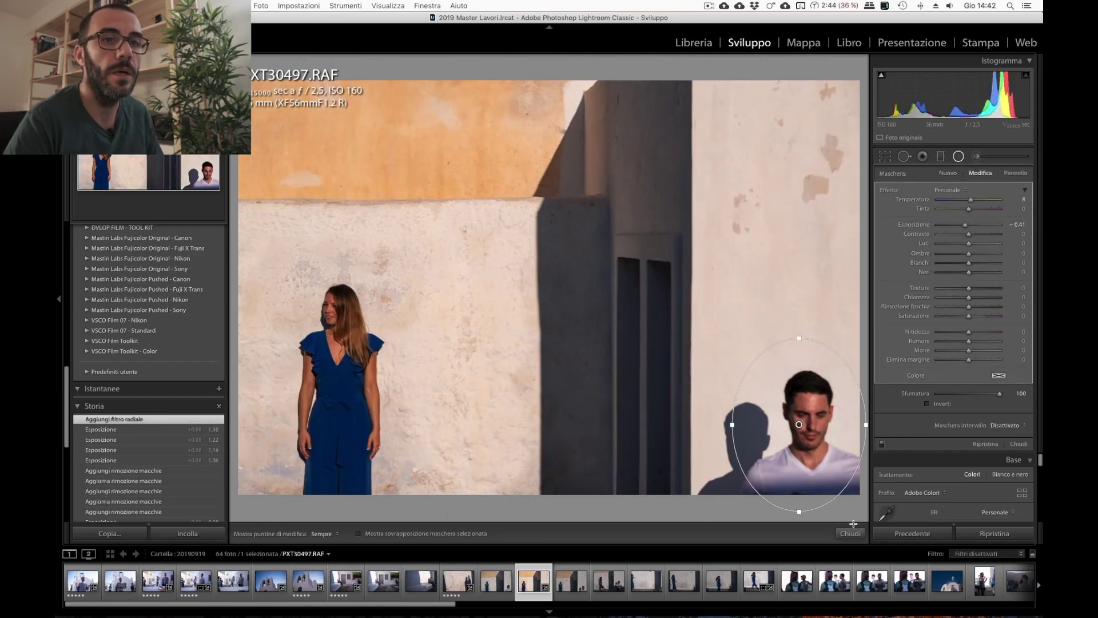
{"action": "left_click", "coordinate": [884, 444]}
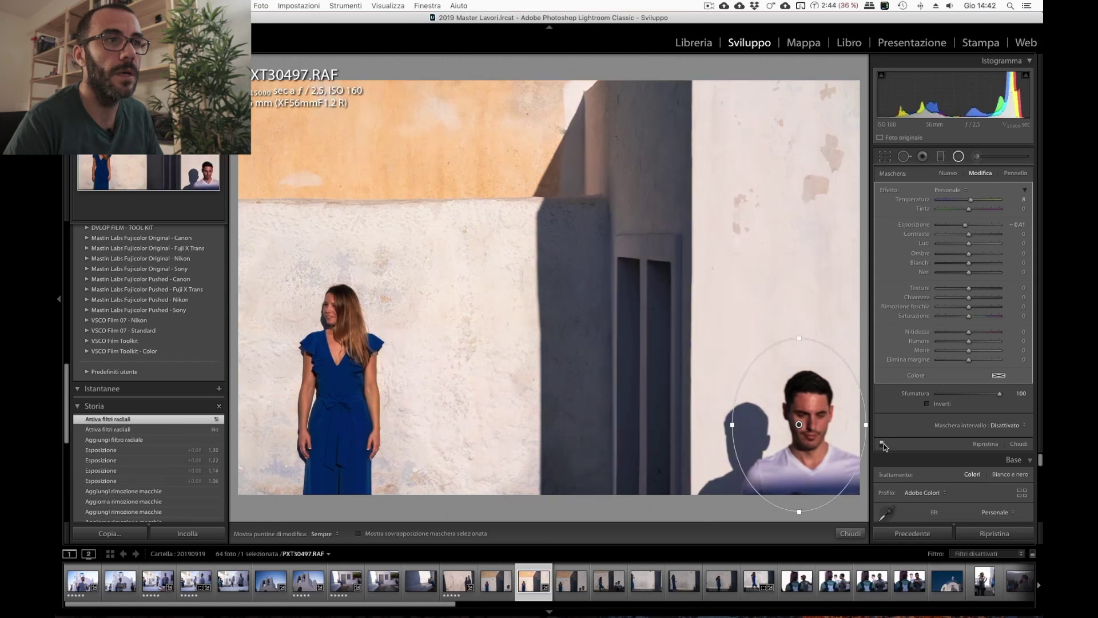
{"action": "left_click", "coordinate": [884, 444]}
{"action": "key", "text": "Right"}
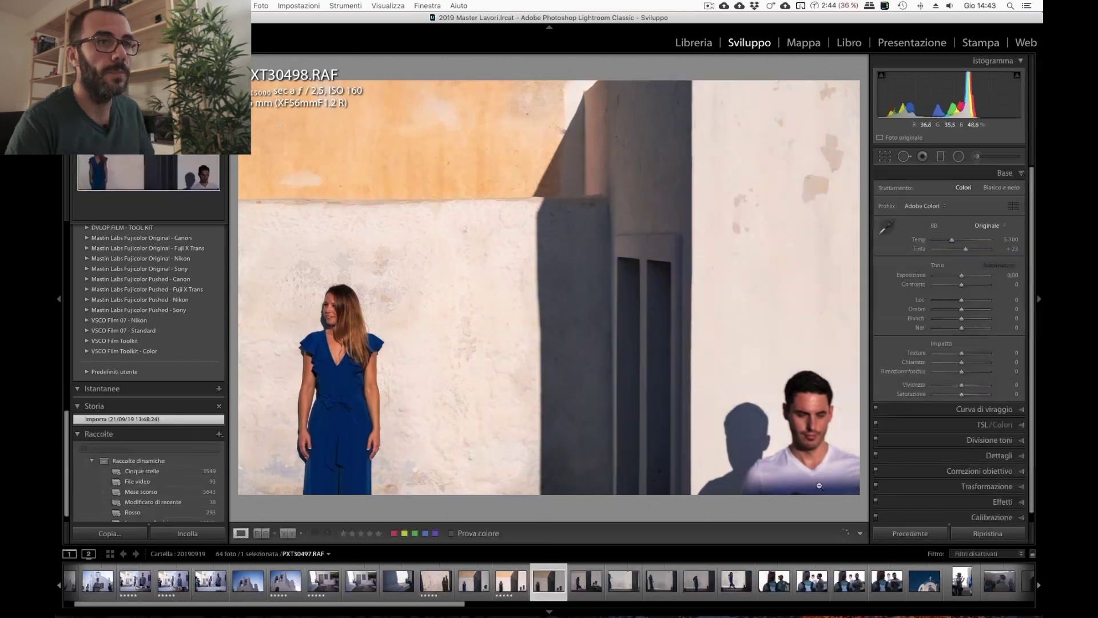
On PXT30500, paste the develop settings, rate it five stars and apply Auto Upright.
{"action": "key", "text": "Right"}
{"action": "key", "text": "Right"}
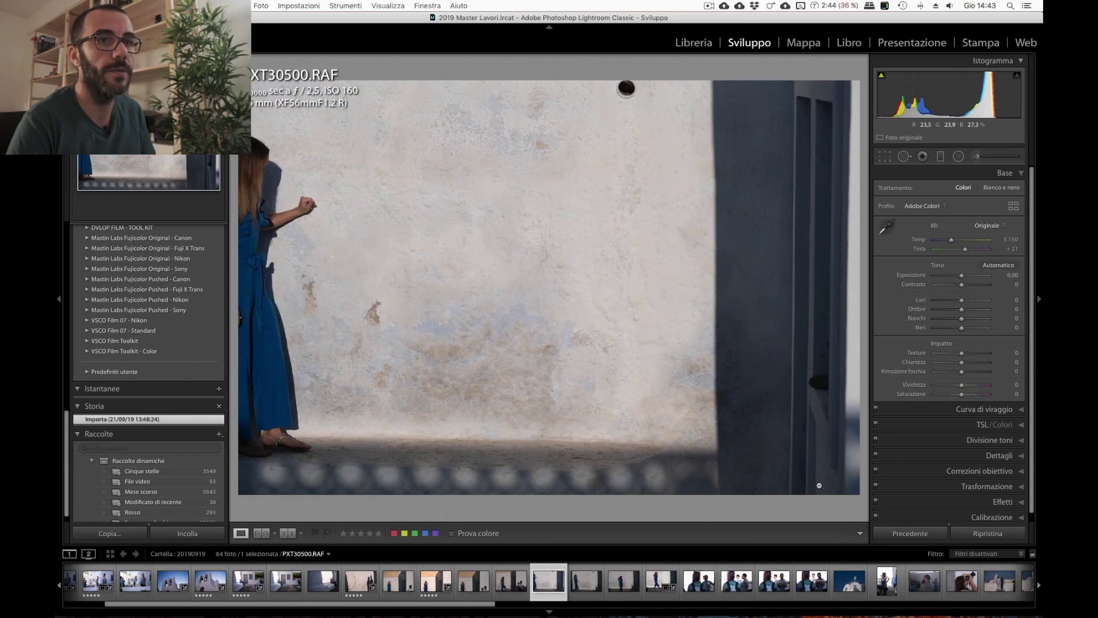
{"action": "key", "text": "ctrl+shift+v"}
{"action": "key", "text": "5"}
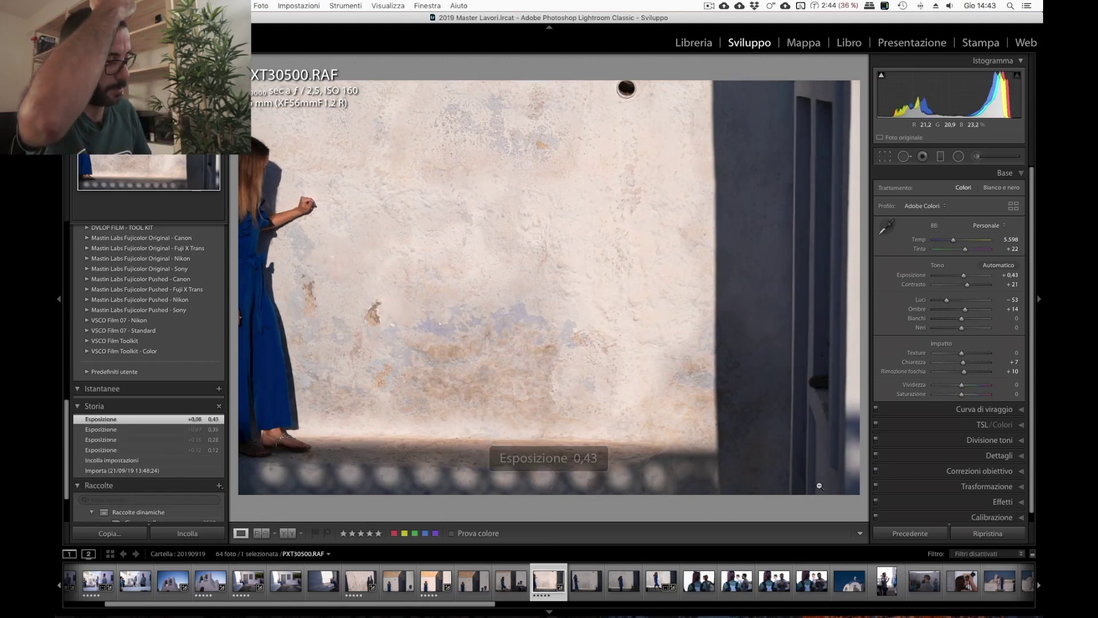
{"action": "key", "text": "ctrl+shift+t"}
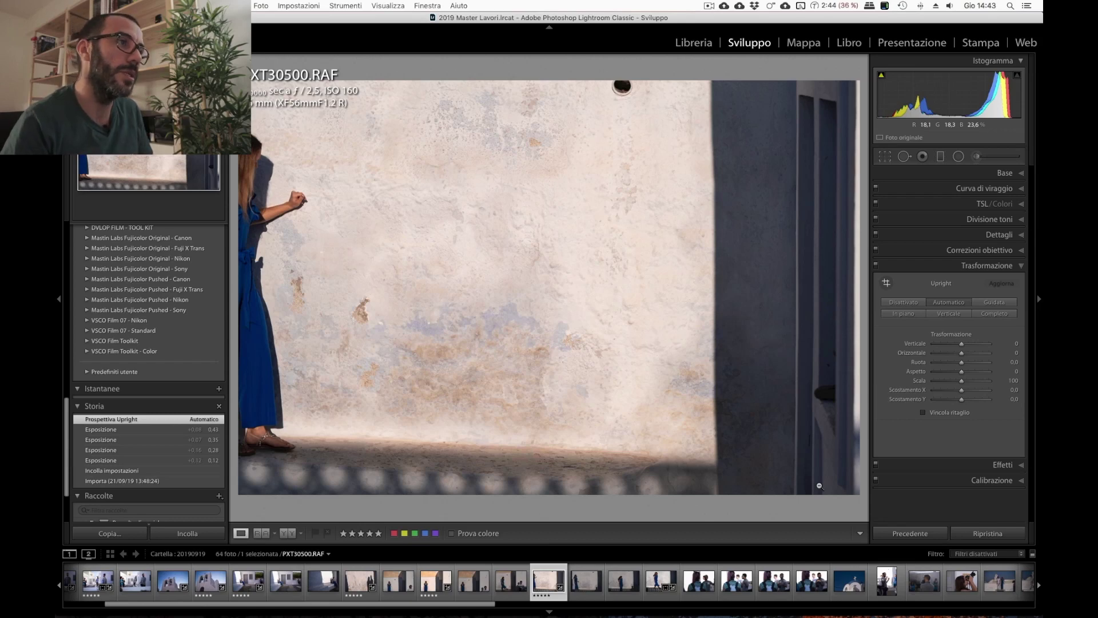
Erase the dark hole at the top of PXT30500's white wall with a spot fix.
{"action": "left_click", "coordinate": [905, 156]}
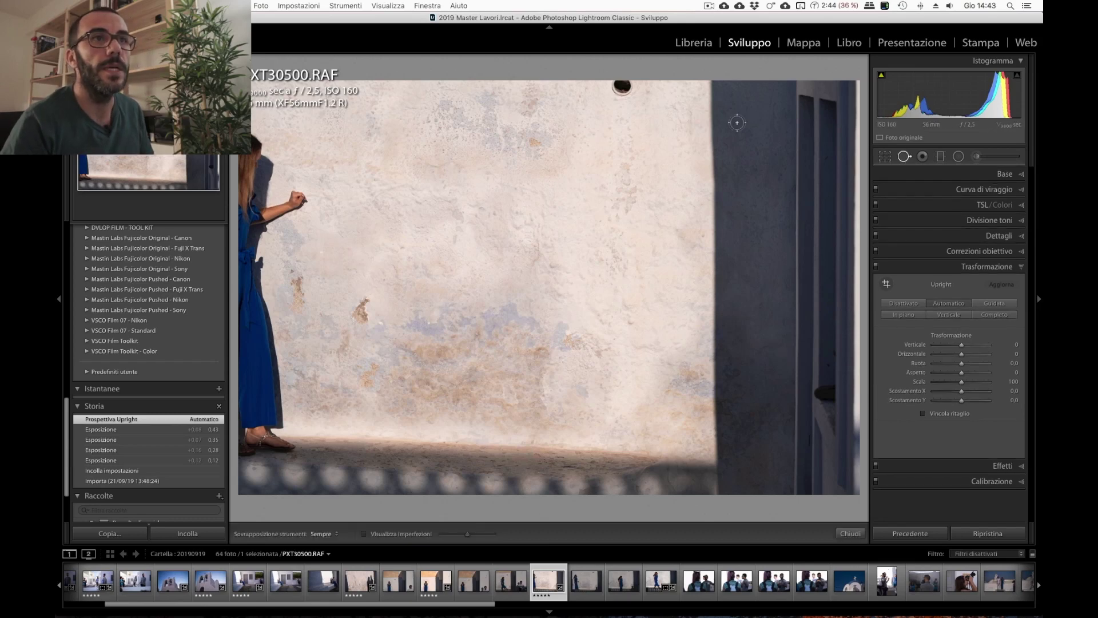
{"action": "left_click", "coordinate": [624, 86]}
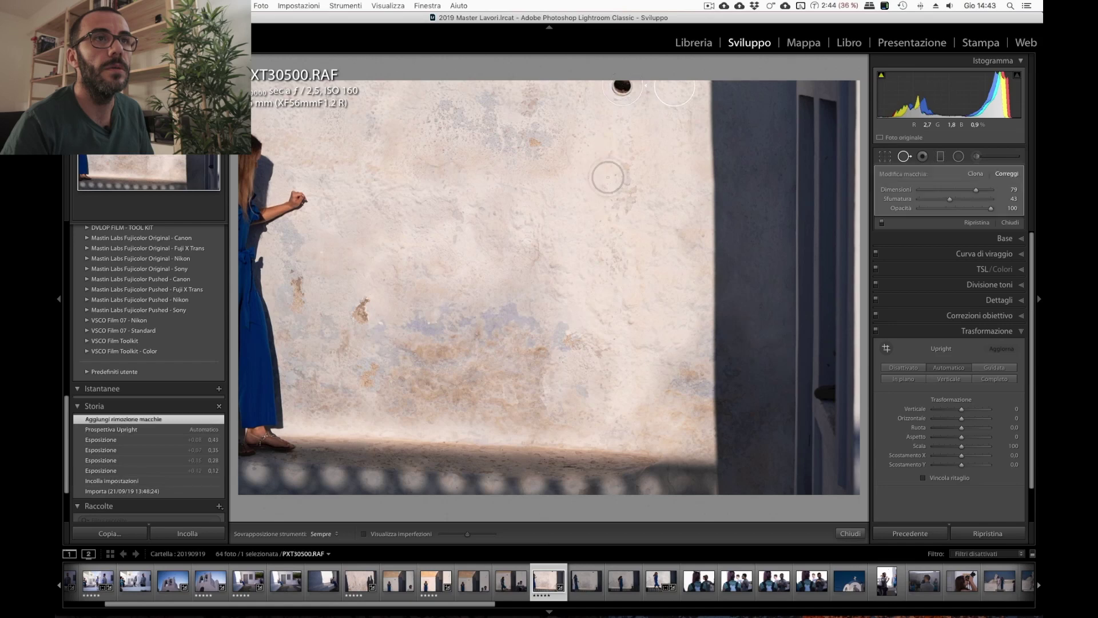
{"action": "left_click", "coordinate": [1011, 223]}
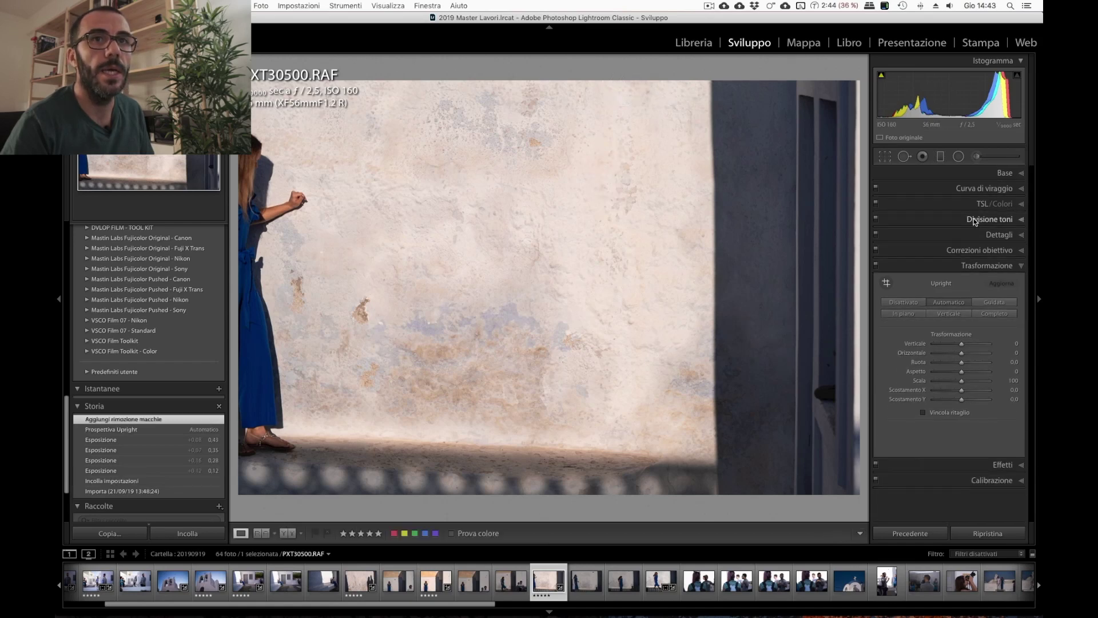
{"action": "left_click", "coordinate": [1002, 174]}
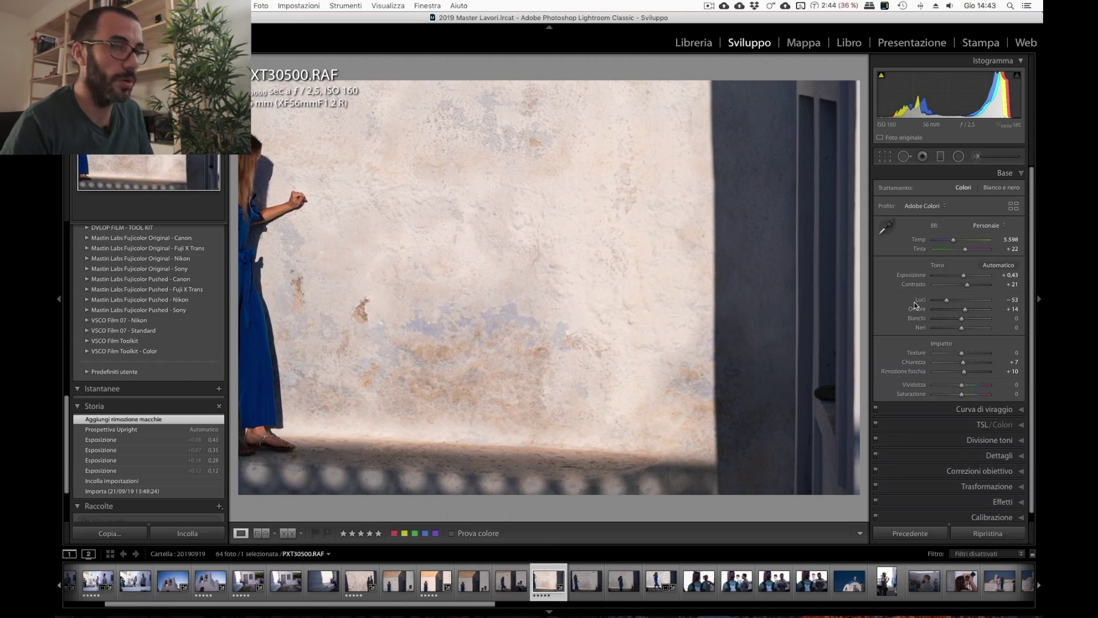
Set up an Adjustment Brush with lowered shadows and paint over the dark doorway.
{"action": "left_click", "coordinate": [977, 157]}
{"action": "left_click", "coordinate": [953, 188]}
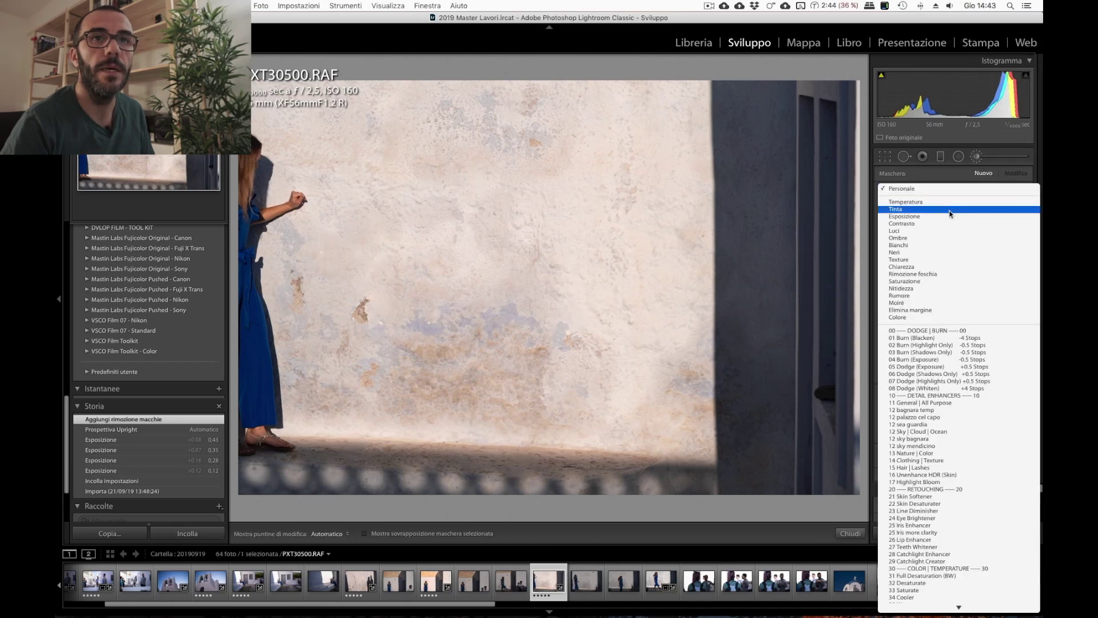
{"action": "left_click", "coordinate": [951, 217]}
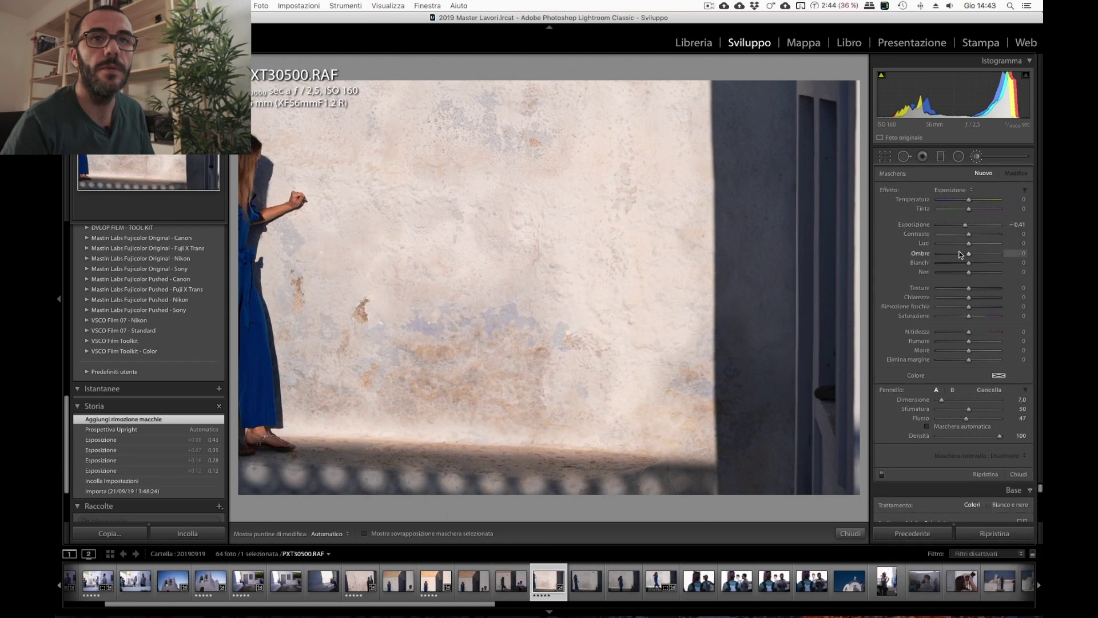
{"action": "left_click_drag", "start_coordinate": [950, 256], "coordinate": [950, 256]}
{"action": "scroll", "coordinate": [766, 164], "scroll_direction": "up", "scroll_amount": 10}
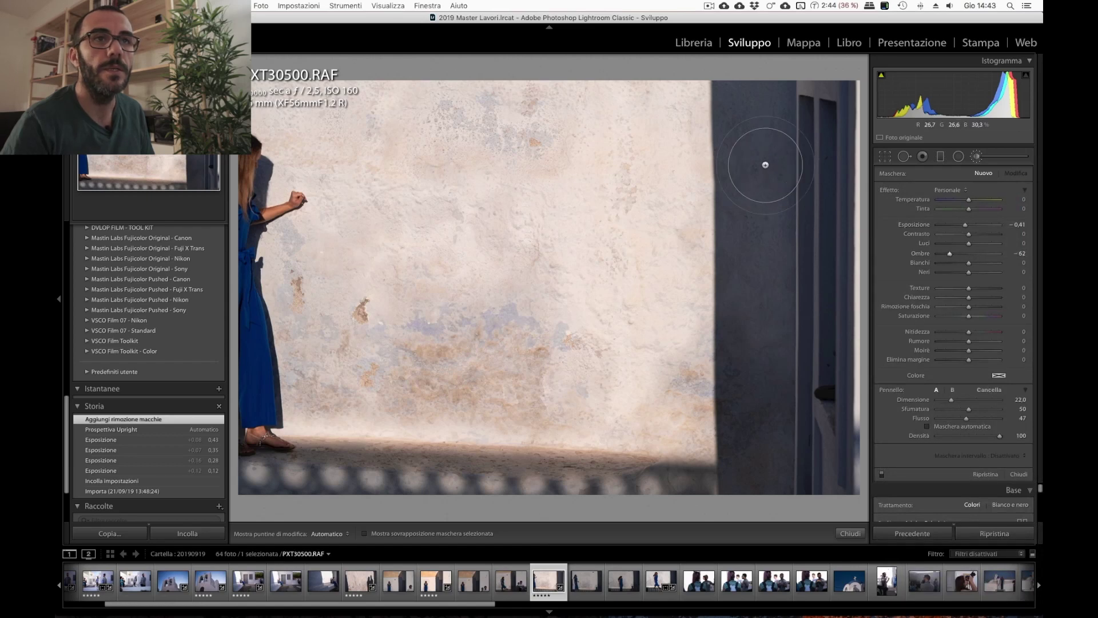
{"action": "key", "text": "h"}
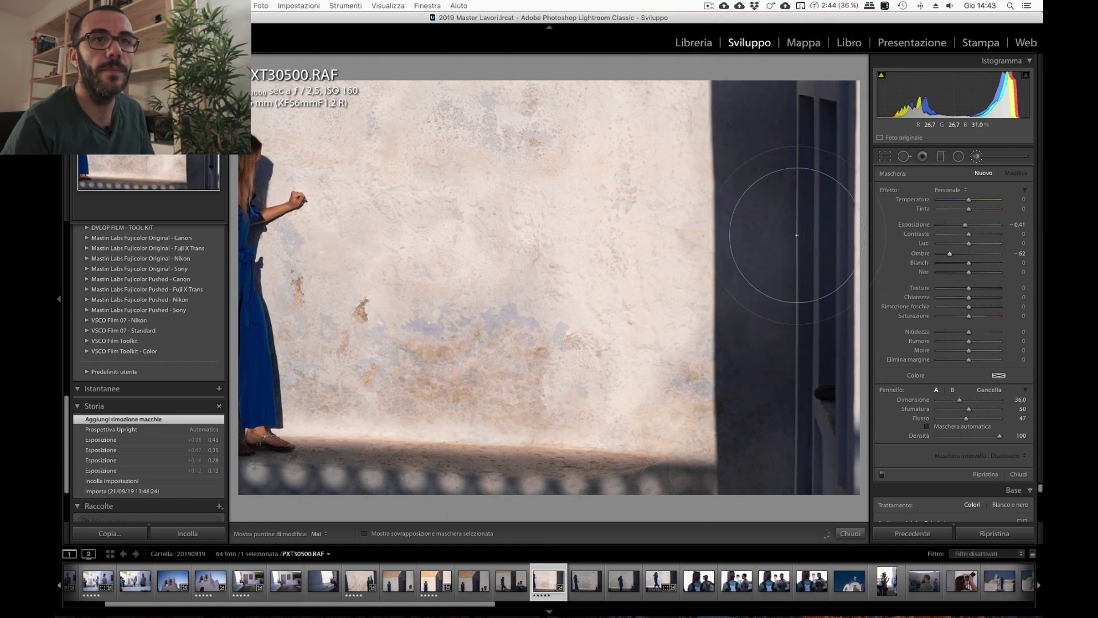
{"action": "left_click_drag", "start_coordinate": [762, 473], "coordinate": [778, 115]}
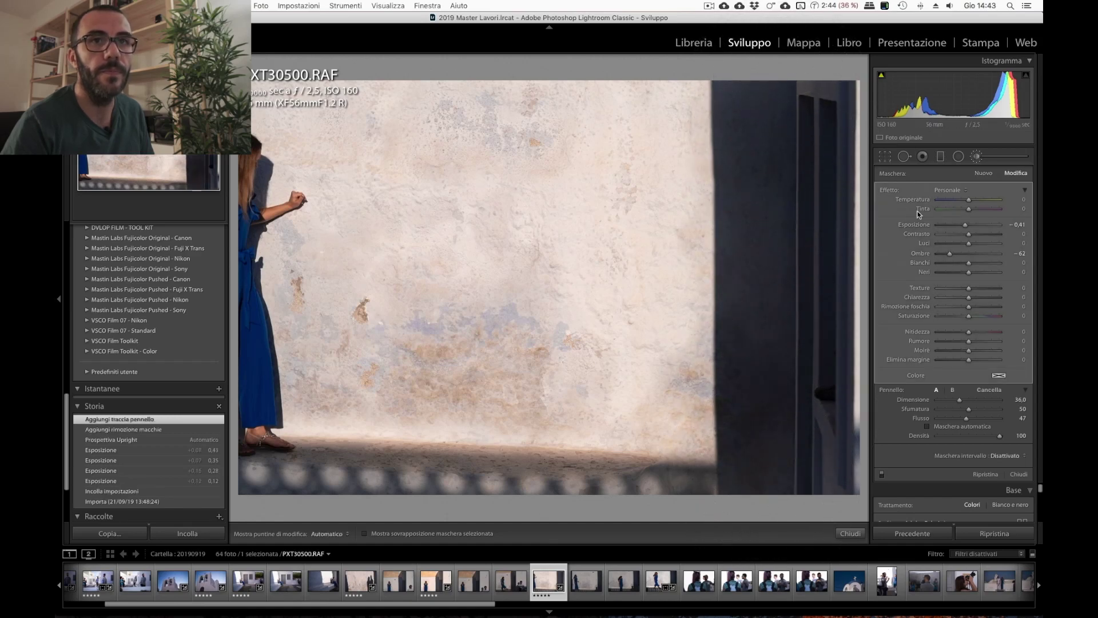
Push the brush shadows to −100 and paint along the lower-right edge.
{"action": "left_click_drag", "start_coordinate": [950, 253], "coordinate": [938, 253]}
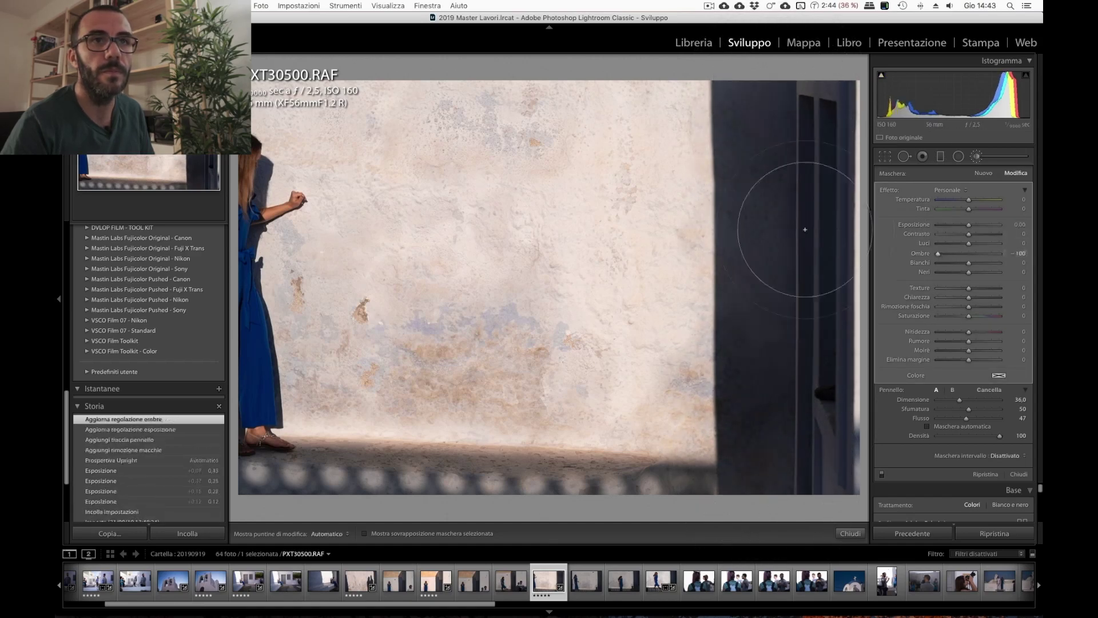
{"action": "key", "text": "h"}
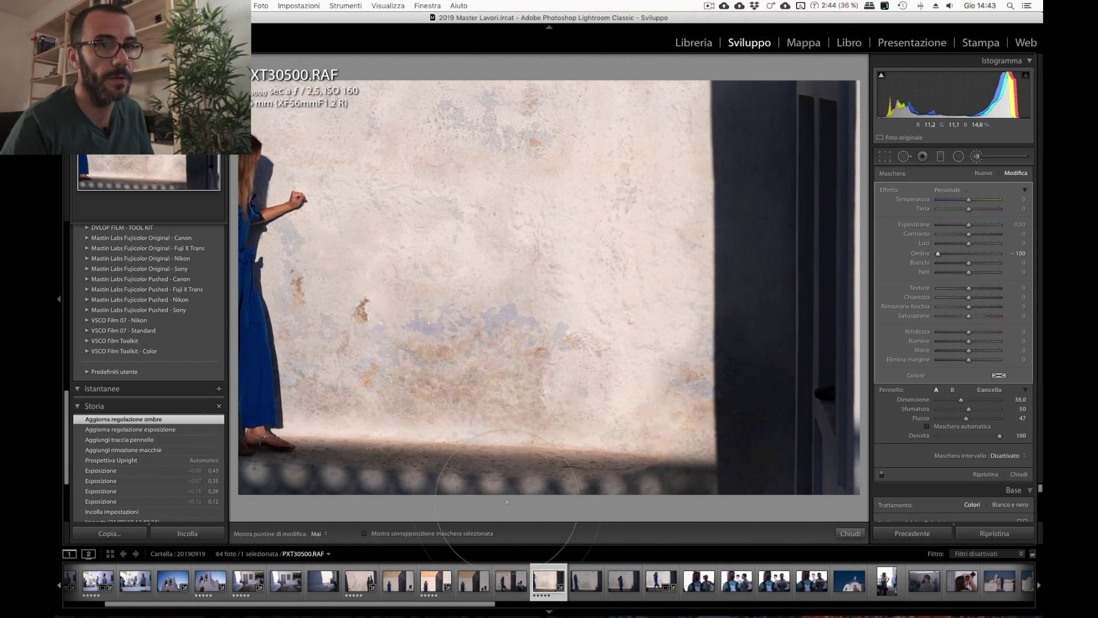
{"action": "left_click_drag", "start_coordinate": [743, 475], "coordinate": [837, 517]}
{"action": "left_click", "coordinate": [846, 533]}
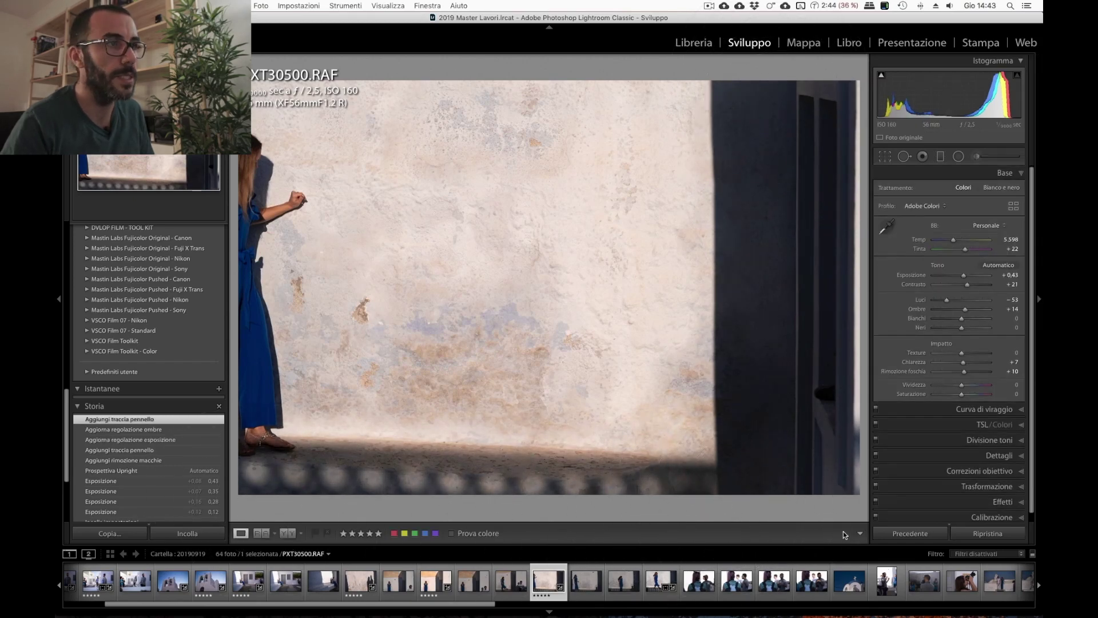
Compare with the before view, then settle on photo PXT30501.
{"action": "key", "text": "backslash"}
{"action": "key", "text": "backslash"}
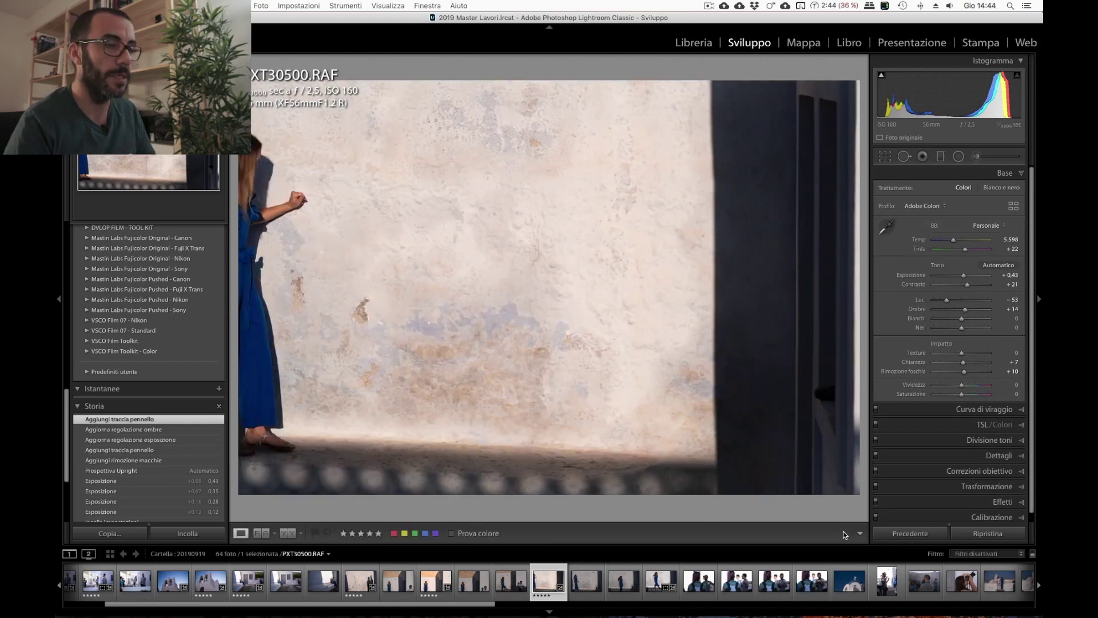
{"action": "key", "text": "Right"}
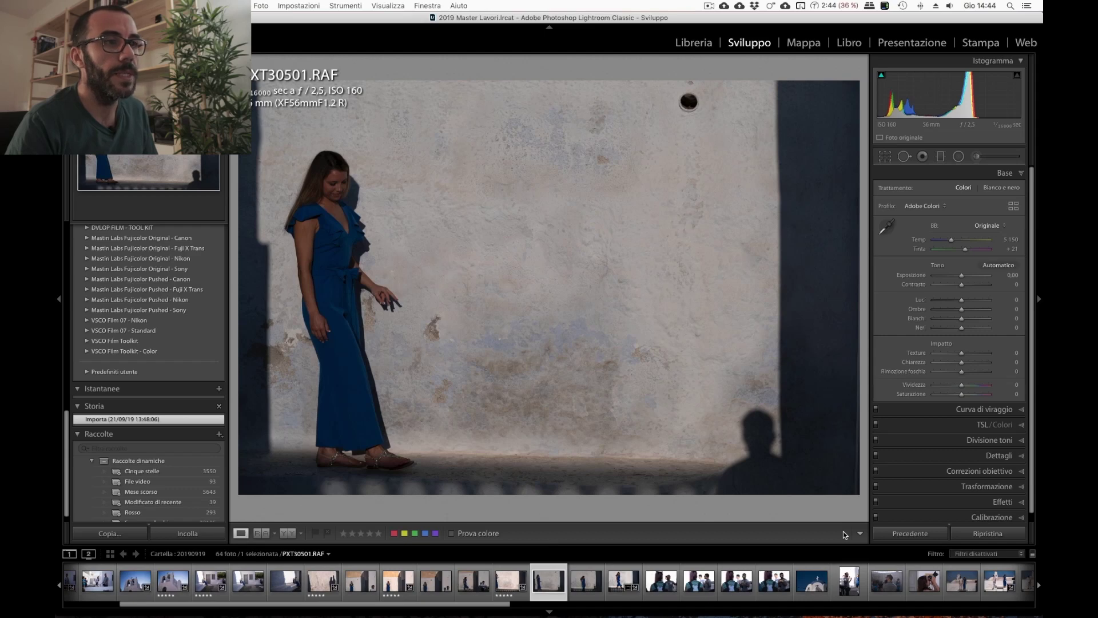
{"action": "key", "text": "Right"}
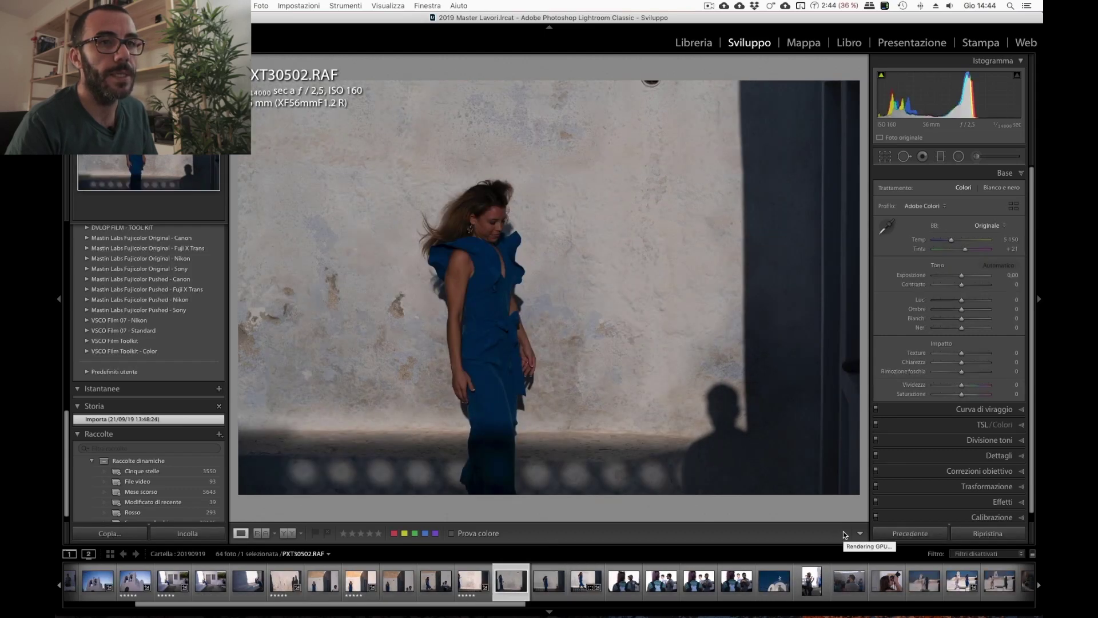
{"action": "key", "text": "Left"}
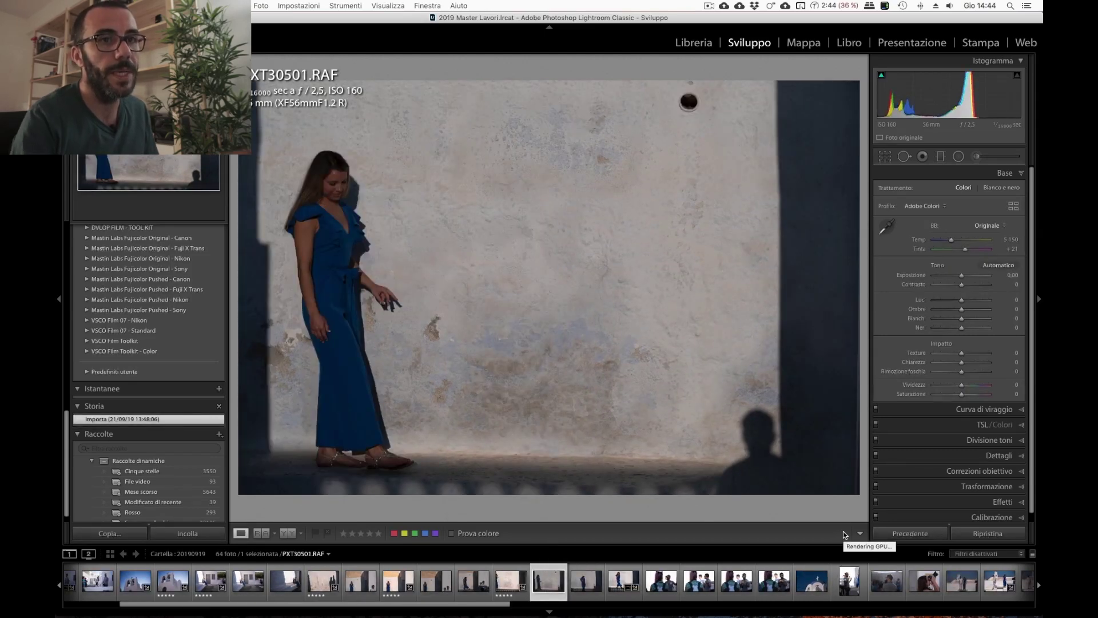
Paste the copied develop settings onto PXT30501 and start raising exposure.
{"action": "key", "text": "ctrl+shift+v"}
{"action": "key", "text": "equal"}
{"action": "key", "text": "equal"}
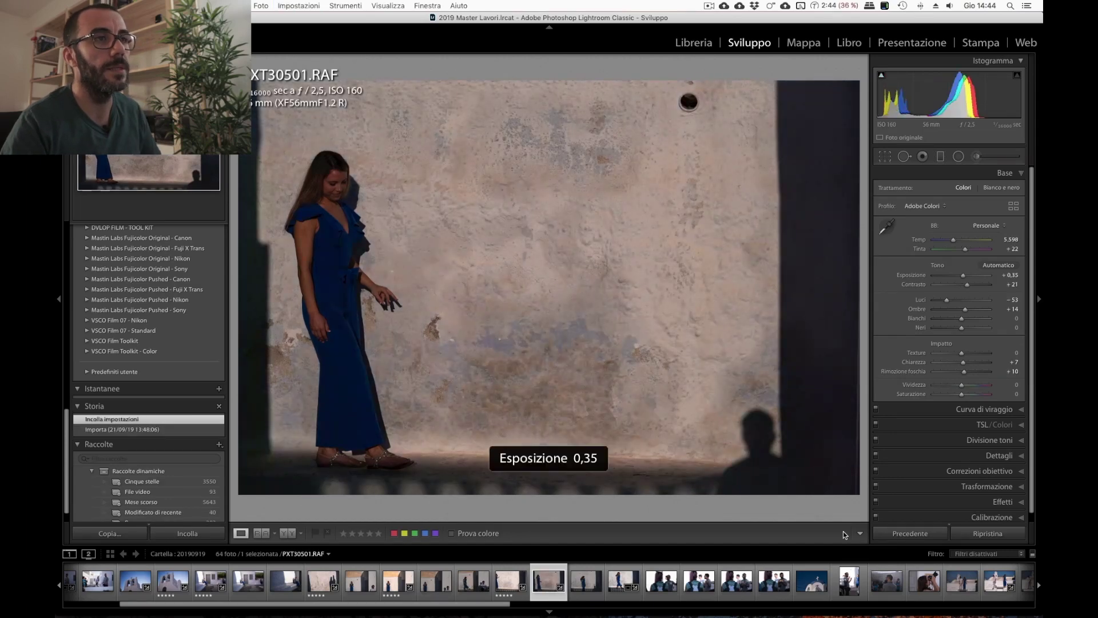
{"action": "key", "text": "minus"}
{"action": "key", "text": "equal"}
{"action": "key", "text": "equal"}
{"action": "key", "text": "ctrl+shift+u"}
Bring exposure to +0.98 and the white balance temperature to 5,551.
{"action": "key", "text": "shift+equal"}
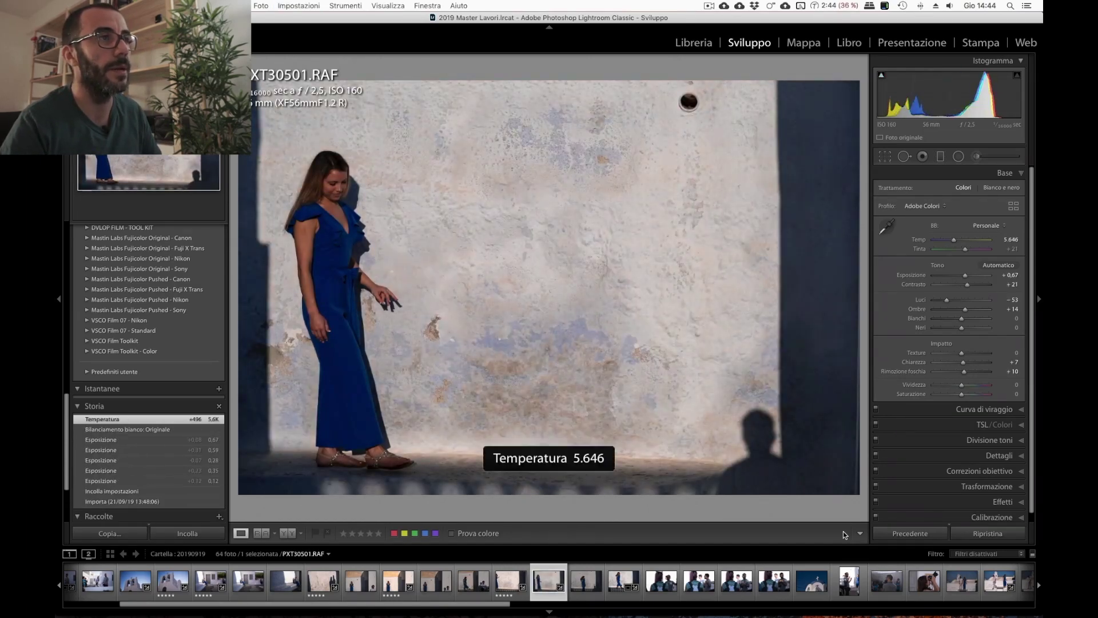
{"action": "key", "text": "equal"}
{"action": "key", "text": "period"}
{"action": "key", "text": "period"}
{"action": "key", "text": "equal"}
{"action": "key", "text": "equal"}
{"action": "key", "text": "equal"}
{"action": "key", "text": "equal"}
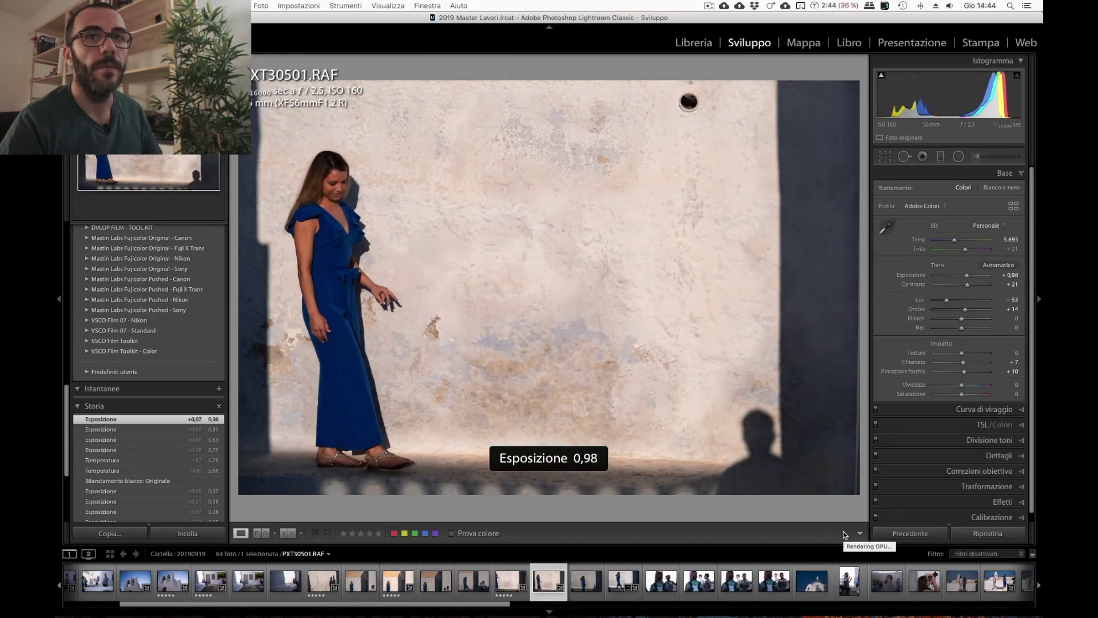
{"action": "key", "text": "ctrl+shift+u"}
{"action": "key", "text": "comma"}
{"action": "key", "text": "comma"}
{"action": "key", "text": "shift+equal"}
{"action": "key", "text": "minus"}
{"action": "key", "text": "minus"}
{"action": "key", "text": "minus"}
{"action": "key", "text": "minus"}
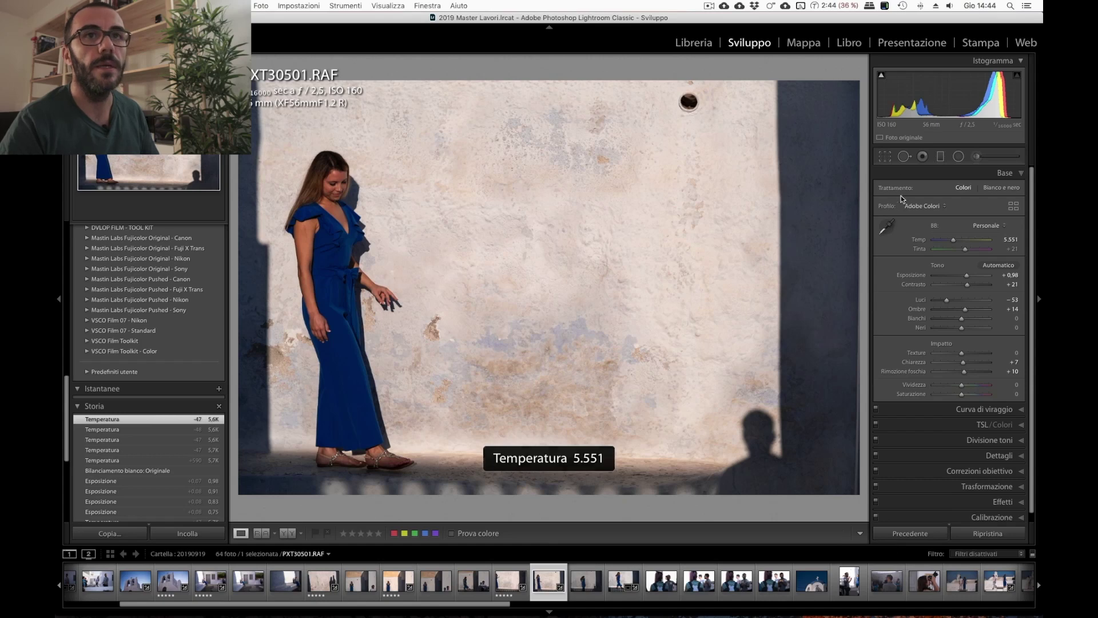
{"action": "key", "text": "q"}
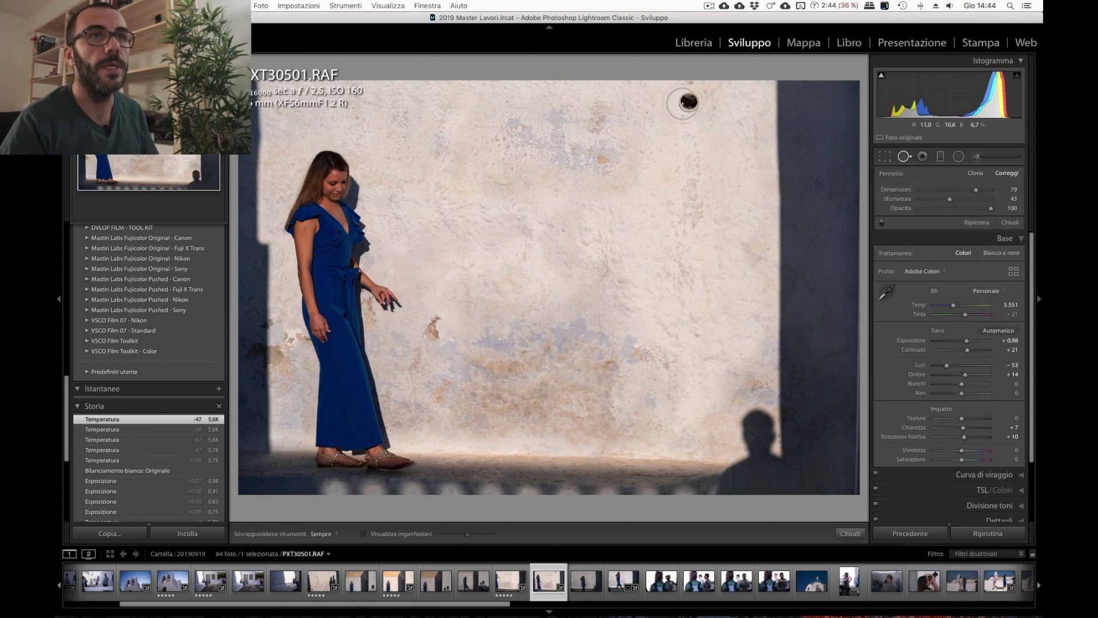
Spot-remove the dark hole at the top of the wall, then reselect PXT30501 in the filmstrip.
{"action": "left_click", "coordinate": [688, 103]}
{"action": "key", "text": "q"}
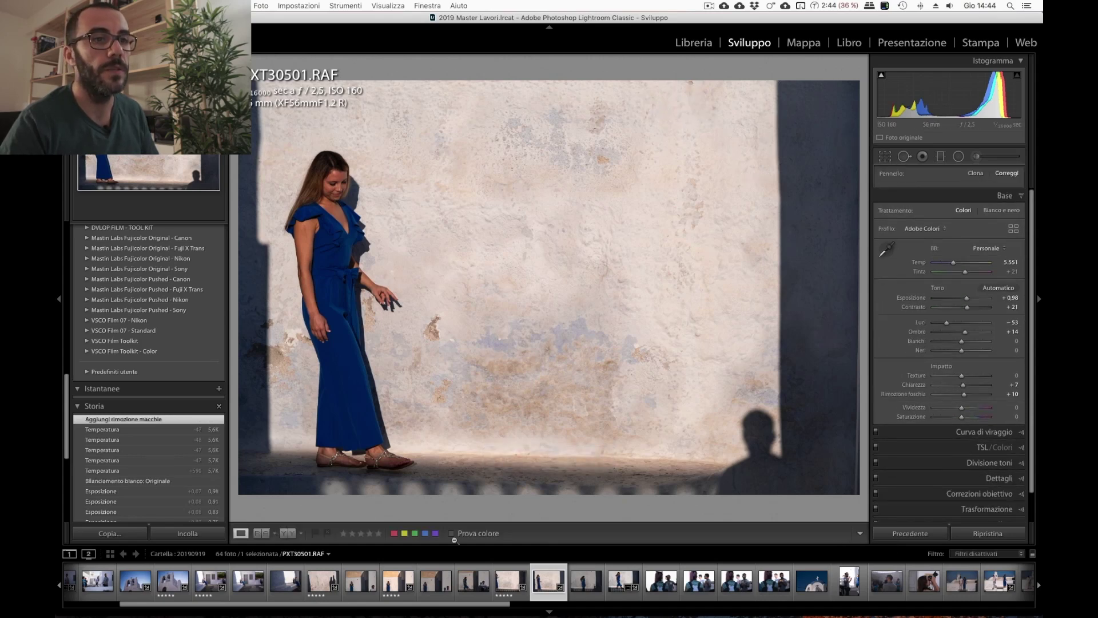
{"action": "left_click", "coordinate": [509, 589]}
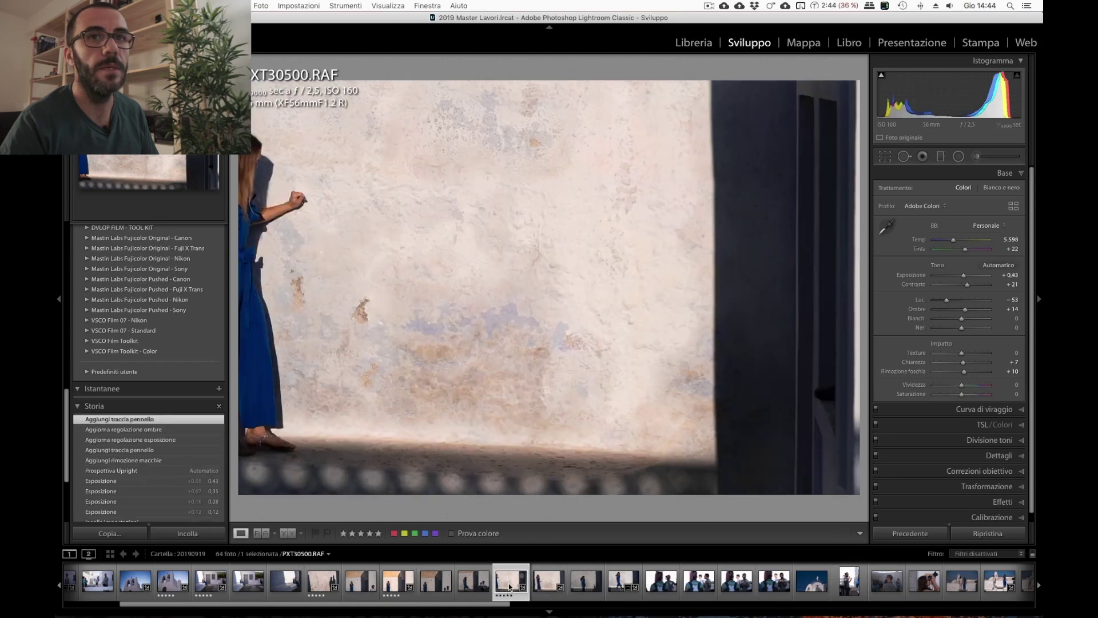
{"action": "mouse_move", "coordinate": [549, 581]}
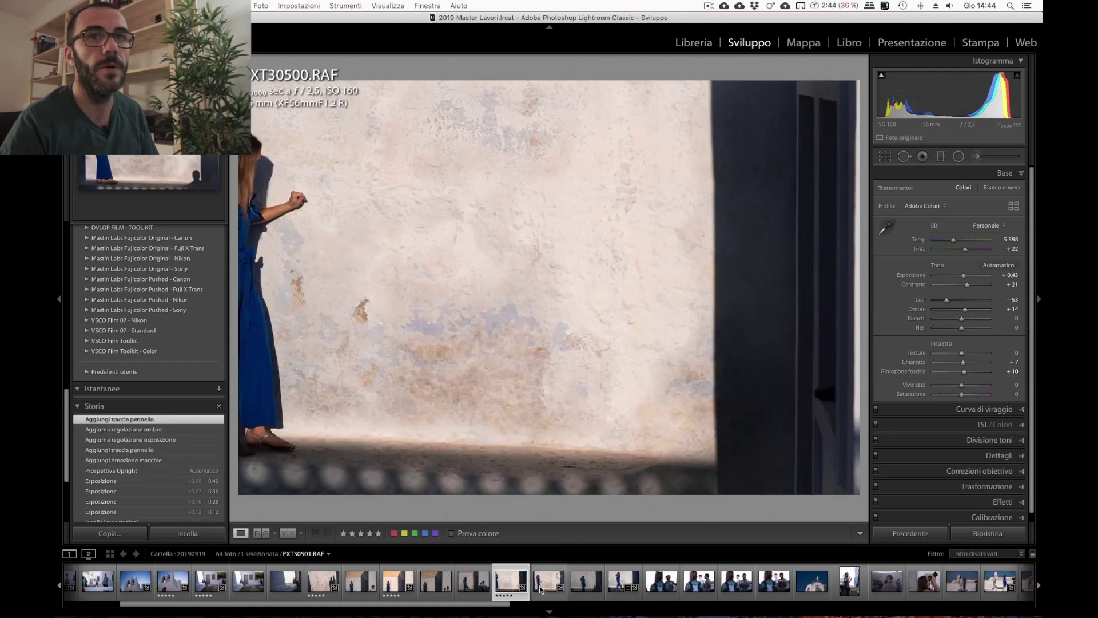
{"action": "left_click", "coordinate": [540, 586]}
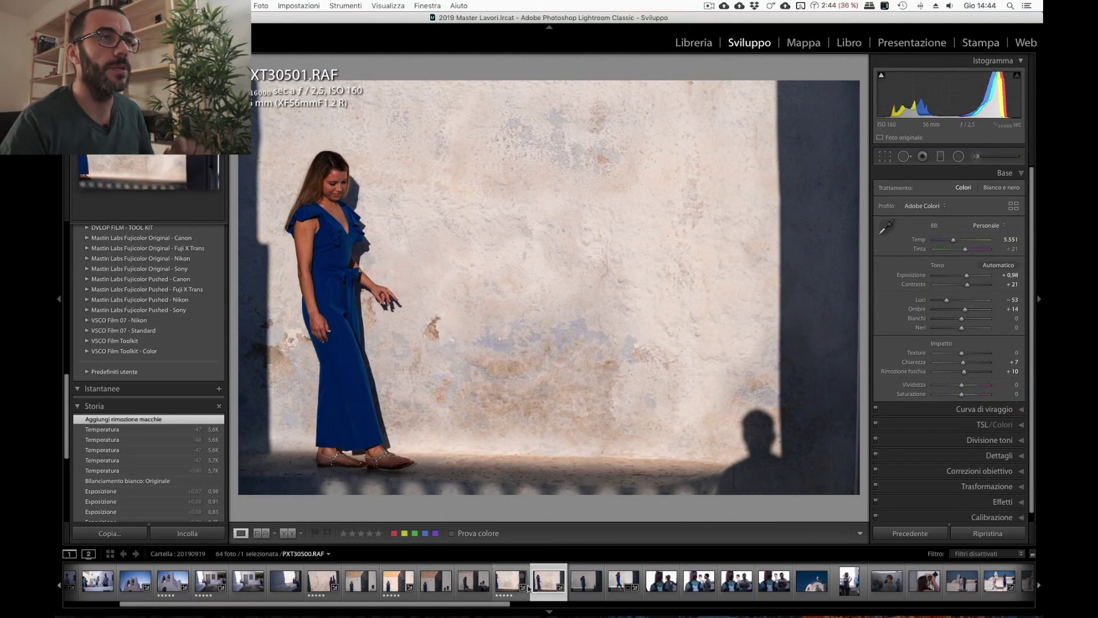
Apply Auto Upright to PXT30501 and straighten it by -0.57°.
{"action": "key", "text": "super+shift+u"}
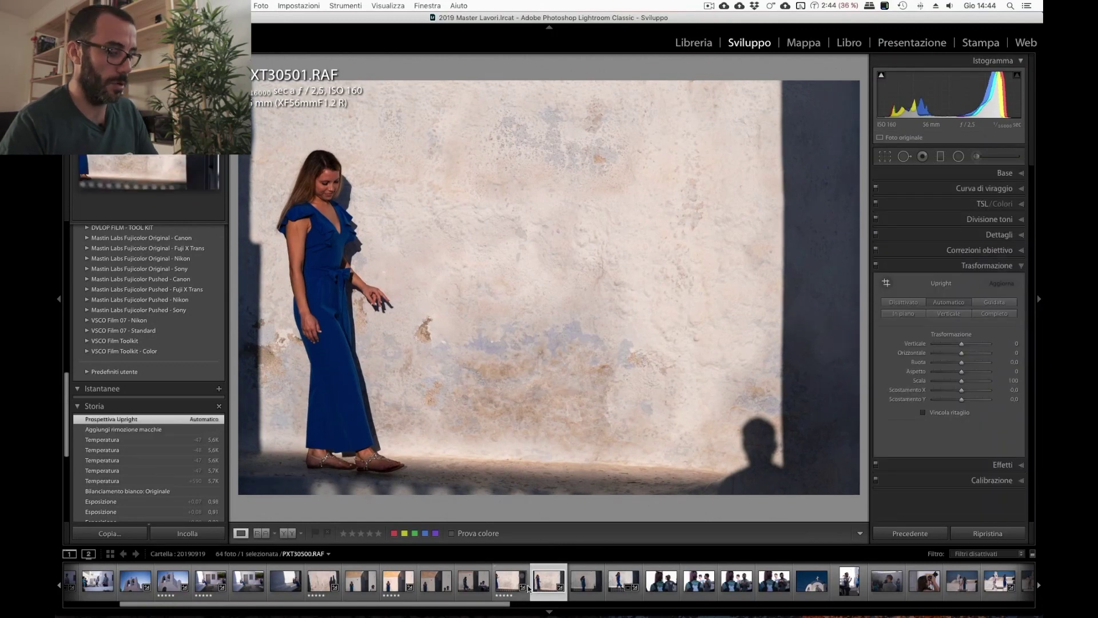
{"action": "key", "text": "r"}
{"action": "key", "text": "Return"}
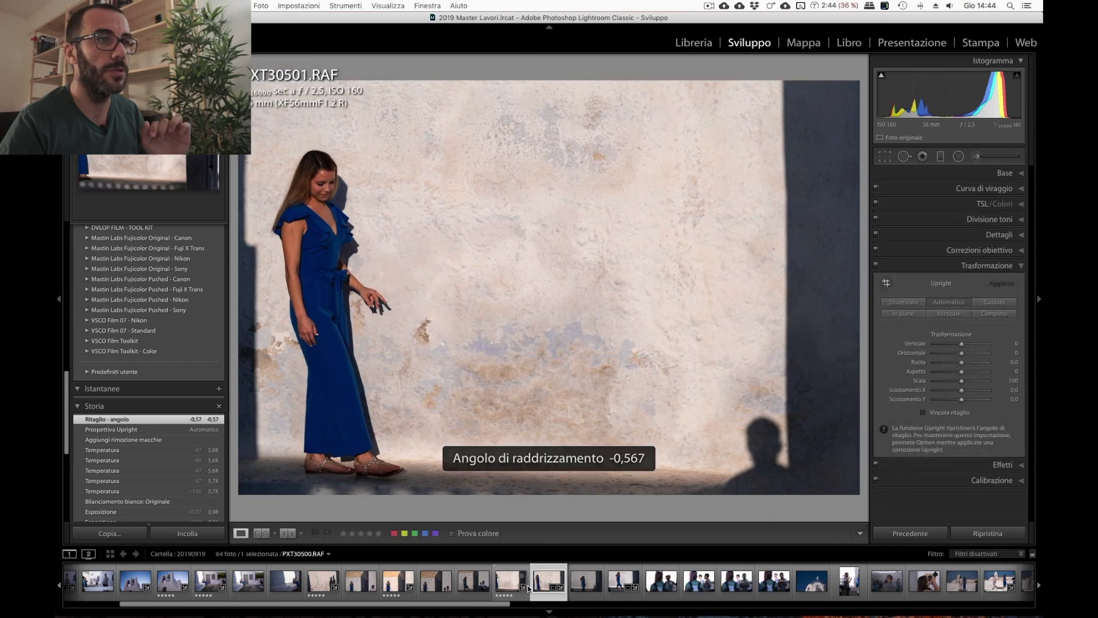
Paint the dark right-hand wall strip with an Adjustment Brush at Shadows −95.
{"action": "left_click", "coordinate": [978, 157]}
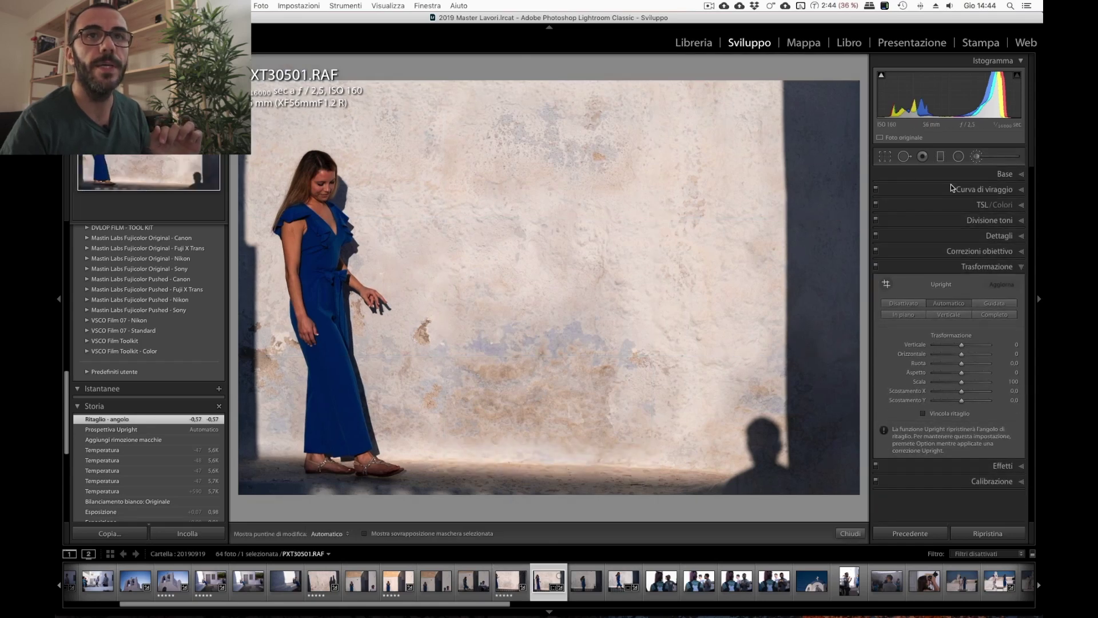
{"action": "left_click", "coordinate": [959, 193]}
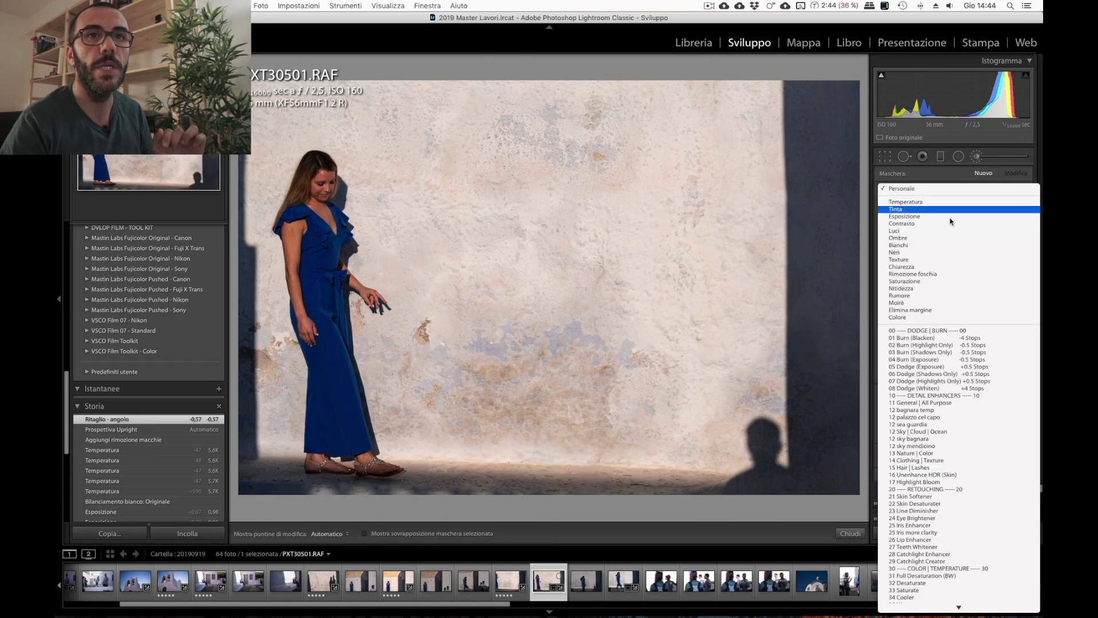
{"action": "left_click", "coordinate": [949, 213]}
{"action": "left_click", "coordinate": [949, 191]}
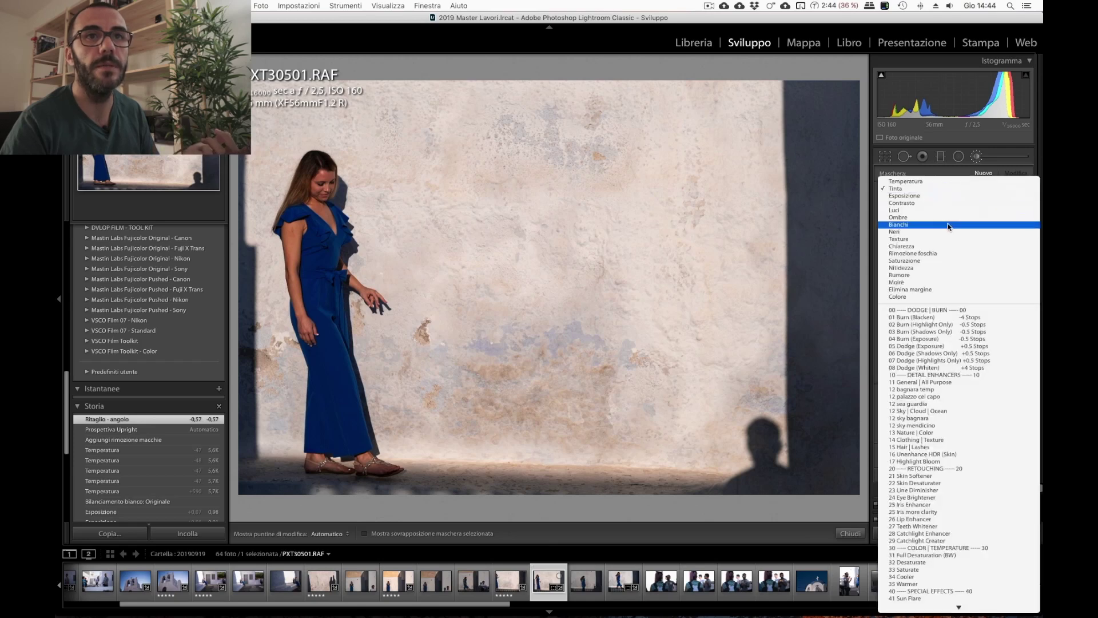
{"action": "left_click", "coordinate": [950, 217]}
{"action": "left_click_drag", "start_coordinate": [941, 256], "coordinate": [939, 255]}
{"action": "scroll", "coordinate": [836, 144], "scroll_direction": "down", "scroll_amount": 3}
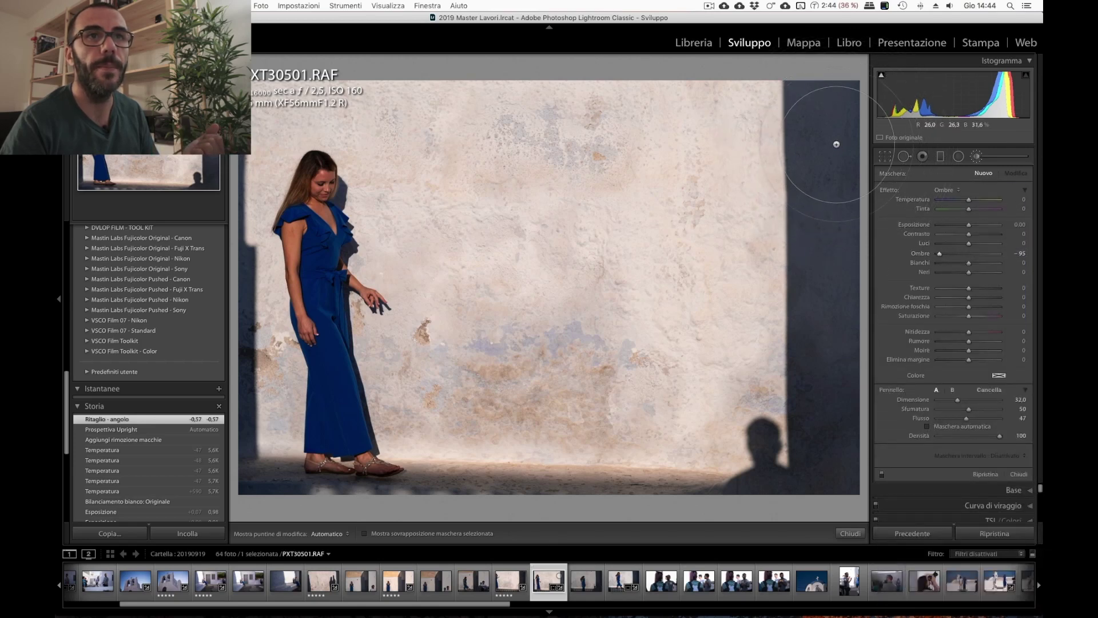
{"action": "left_click_drag", "start_coordinate": [836, 144], "coordinate": [823, 418]}
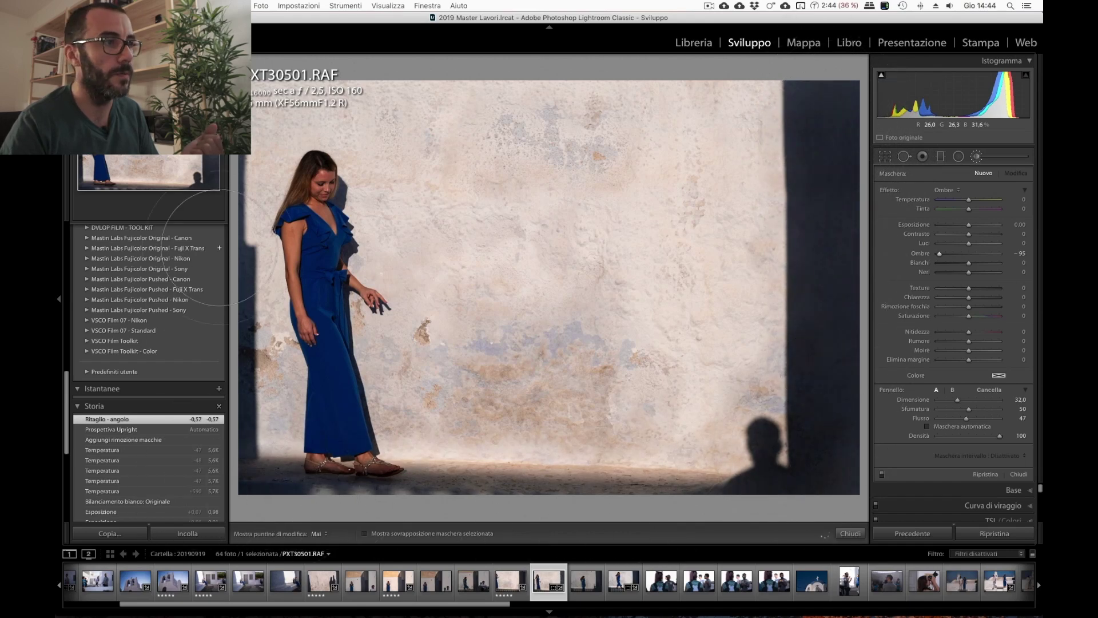
{"action": "left_click", "coordinate": [829, 421]}
{"action": "left_click", "coordinate": [850, 533]}
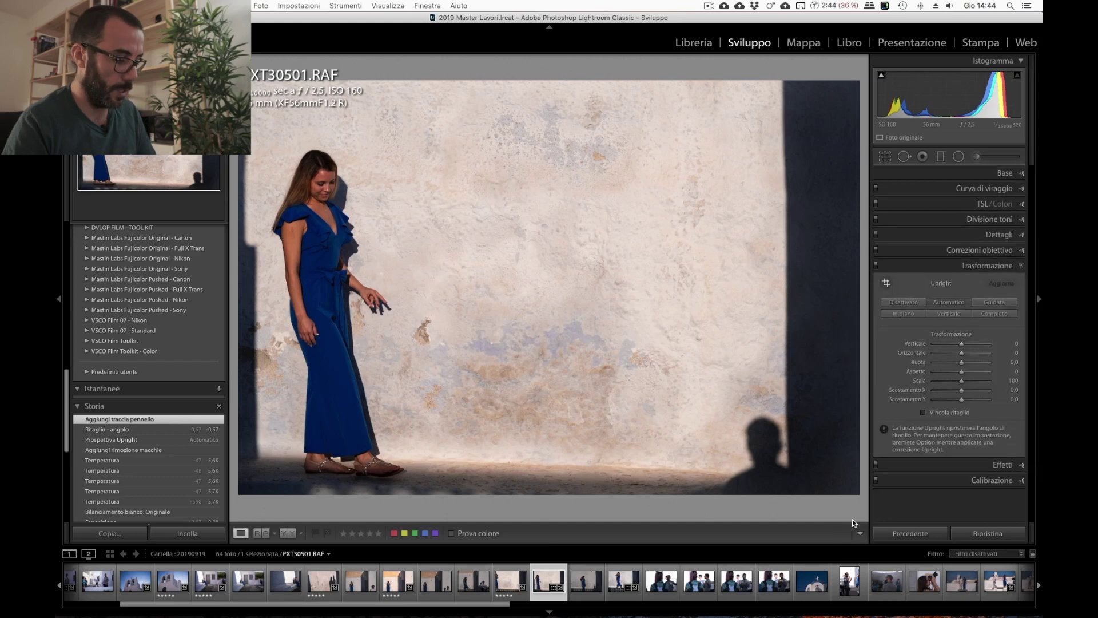
Rate PXT30501 five stars, move to PXT30503 and check its crop overlay.
{"action": "key", "text": "5"}
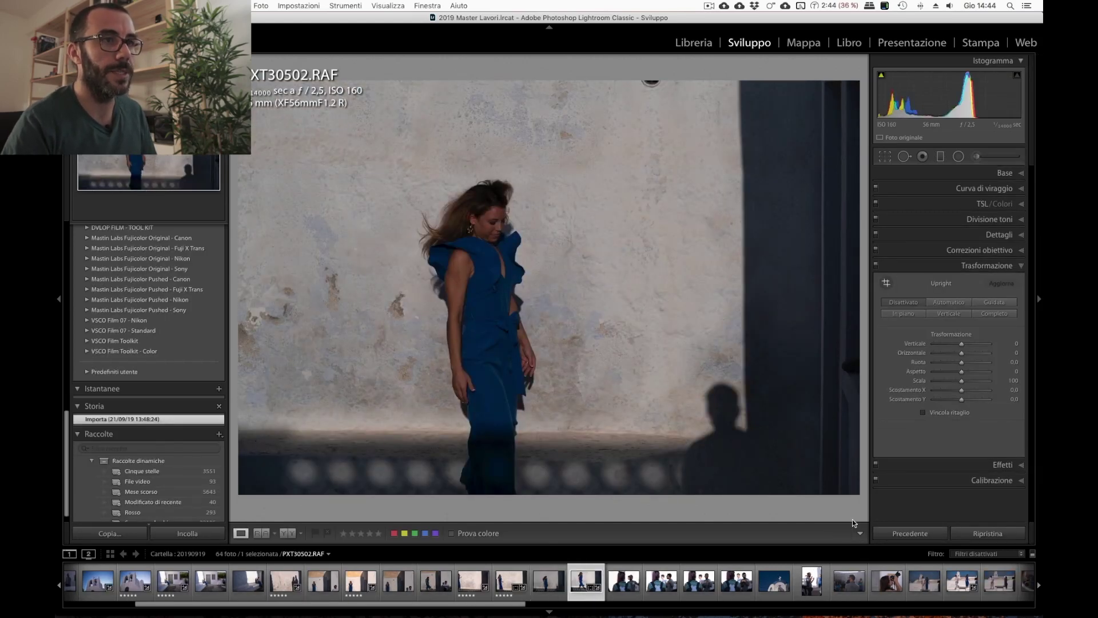
{"action": "key", "text": "Right"}
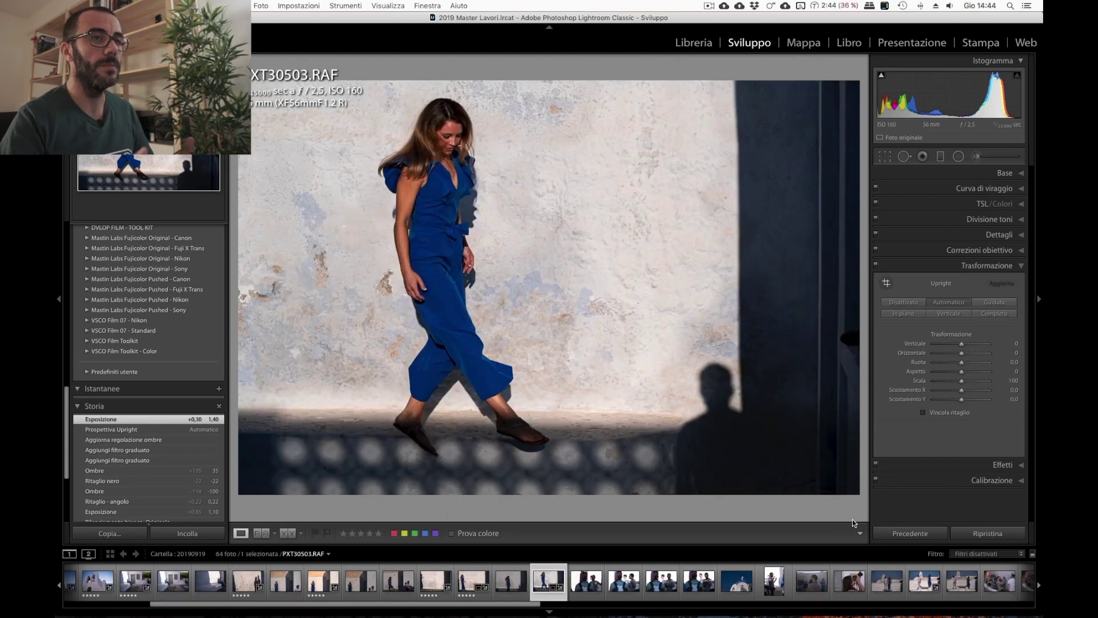
{"action": "left_click", "coordinate": [885, 156]}
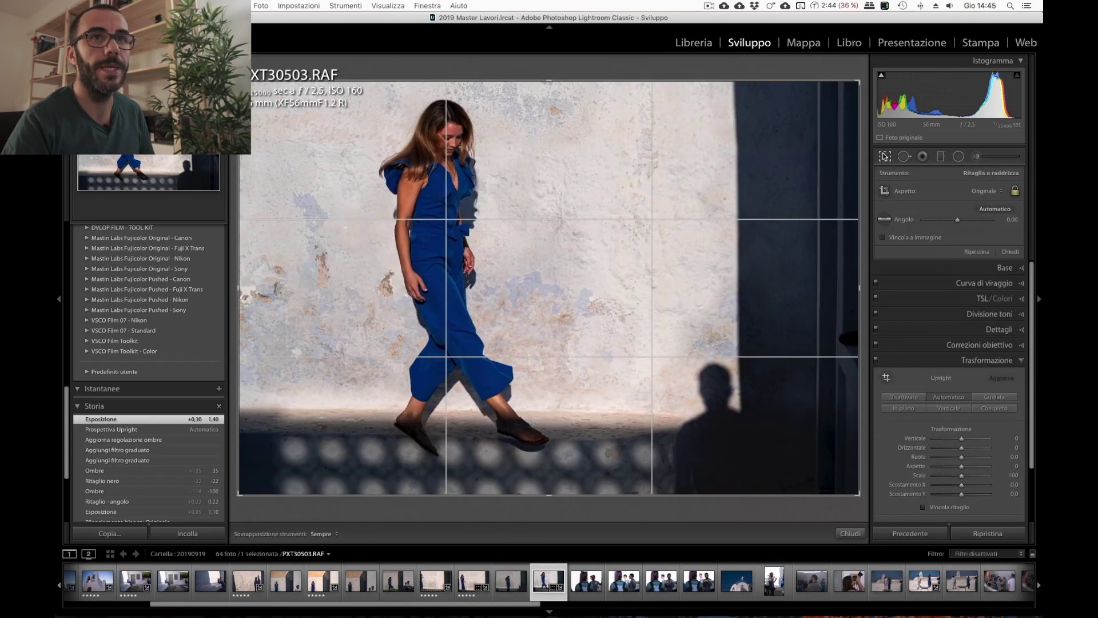
{"action": "left_click", "coordinate": [885, 156]}
{"action": "left_click", "coordinate": [885, 156]}
{"action": "left_click", "coordinate": [885, 157]}
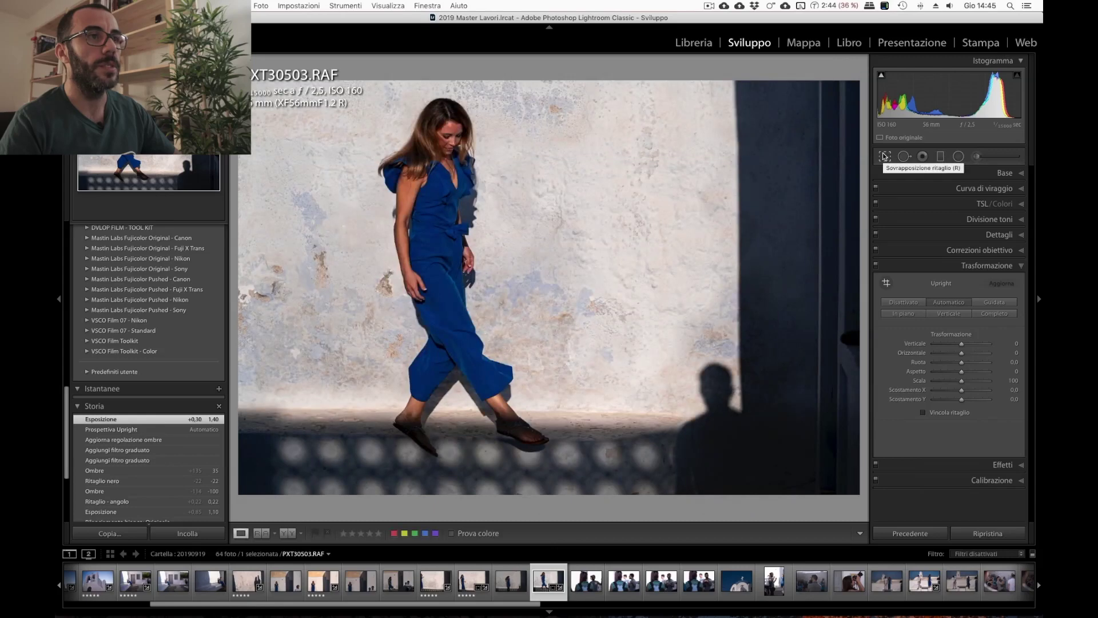
Toggle PXT30503's existing graduated filter off and on, rate it five stars, and advance.
{"action": "left_click", "coordinate": [977, 158]}
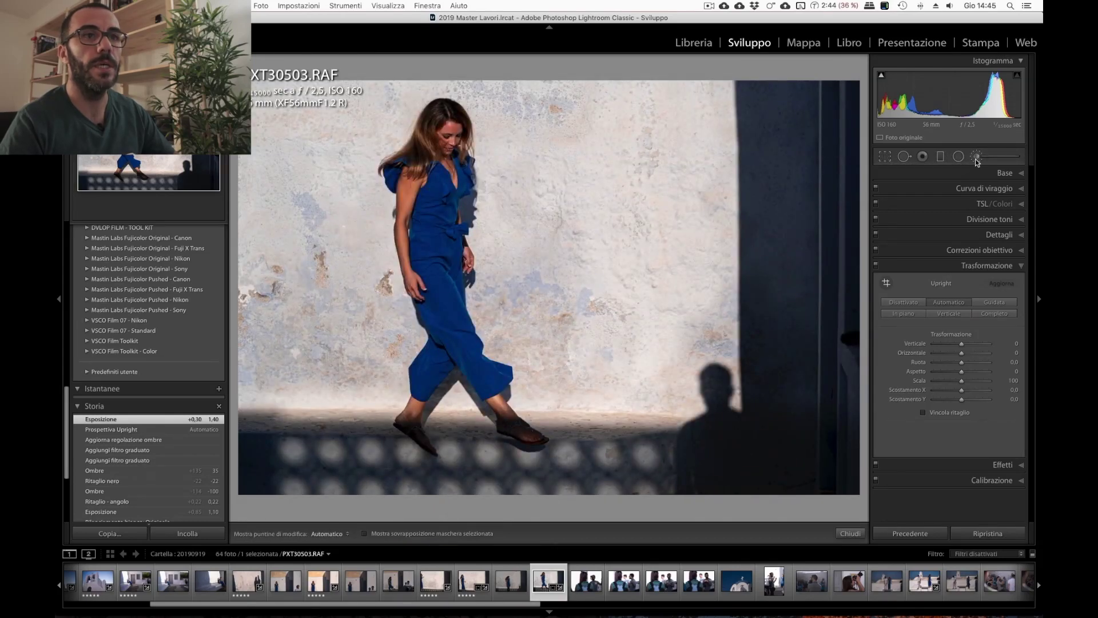
{"action": "left_click", "coordinate": [941, 158]}
{"action": "left_click", "coordinate": [710, 227]}
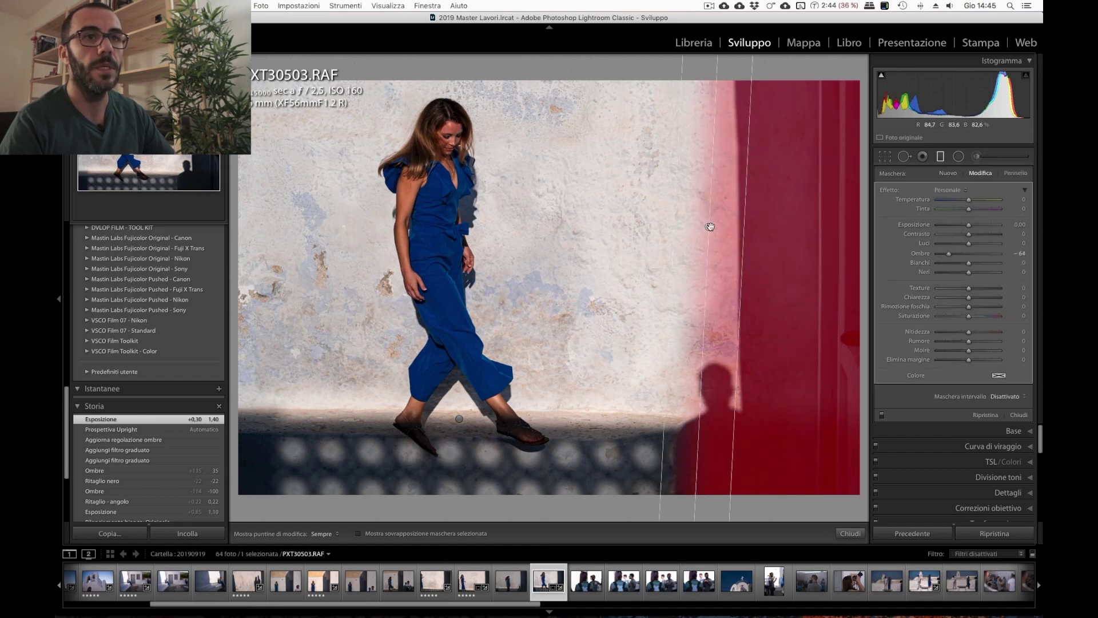
{"action": "left_click", "coordinate": [882, 416]}
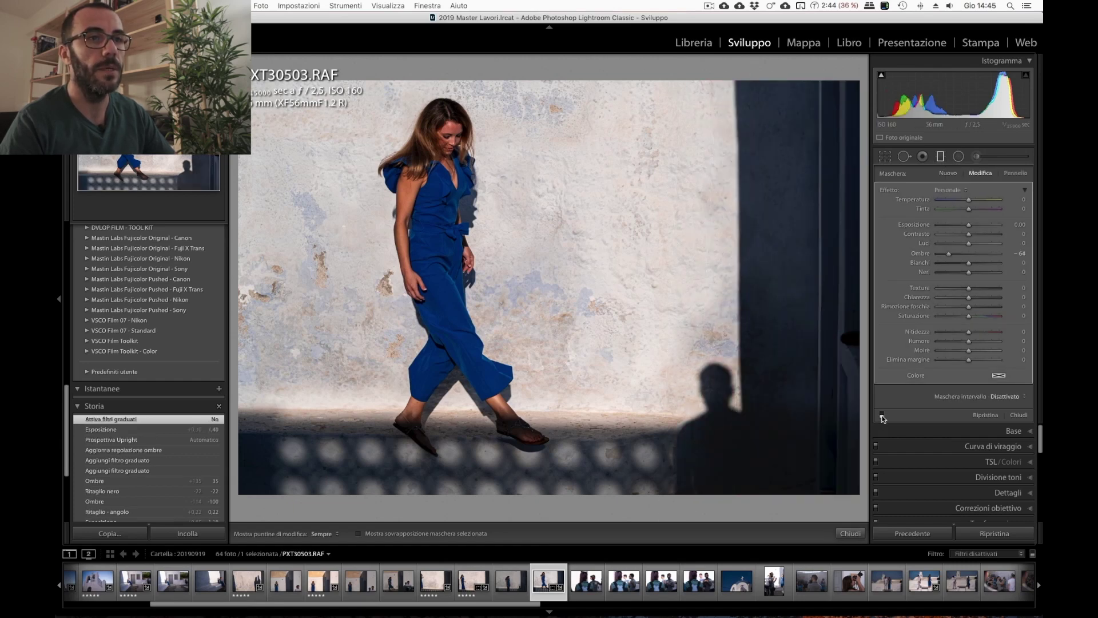
{"action": "left_click", "coordinate": [883, 416]}
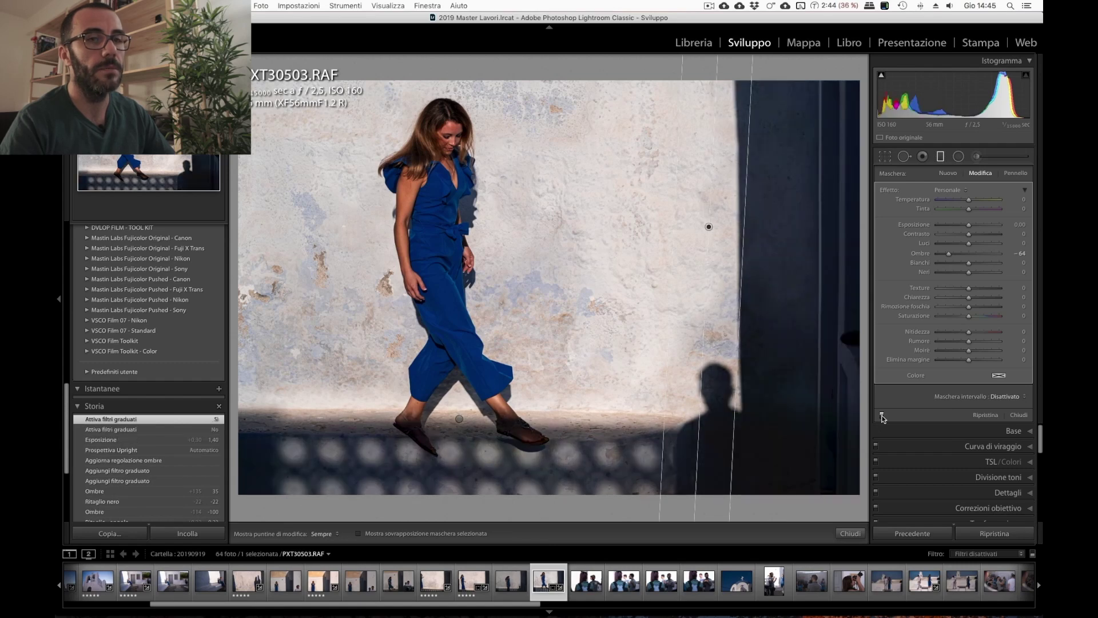
{"action": "key", "text": "m"}
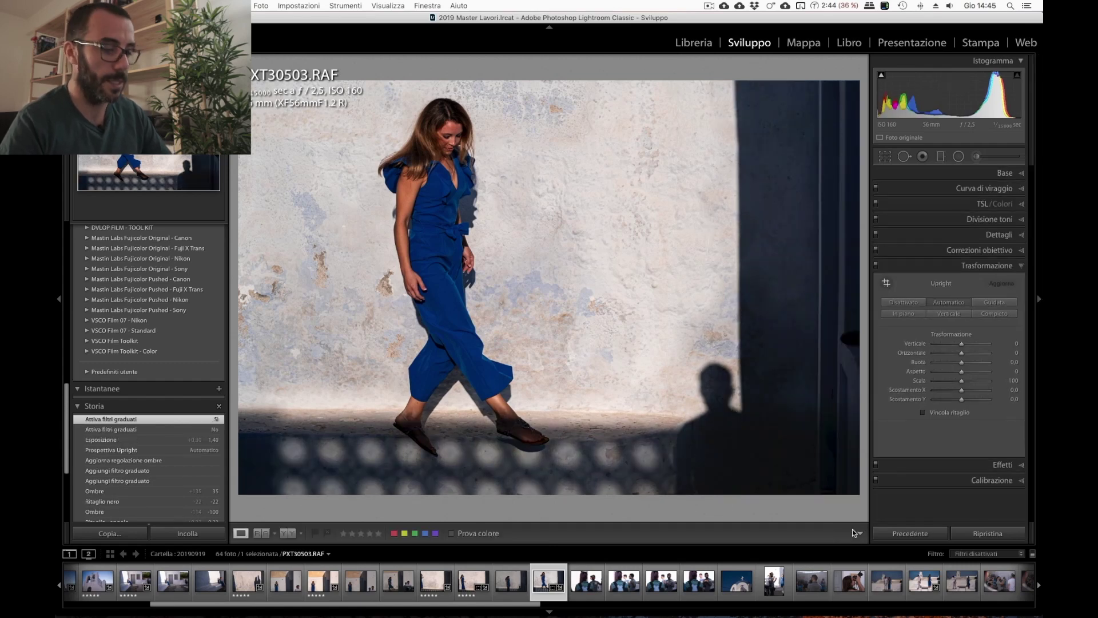
{"action": "key", "text": "5"}
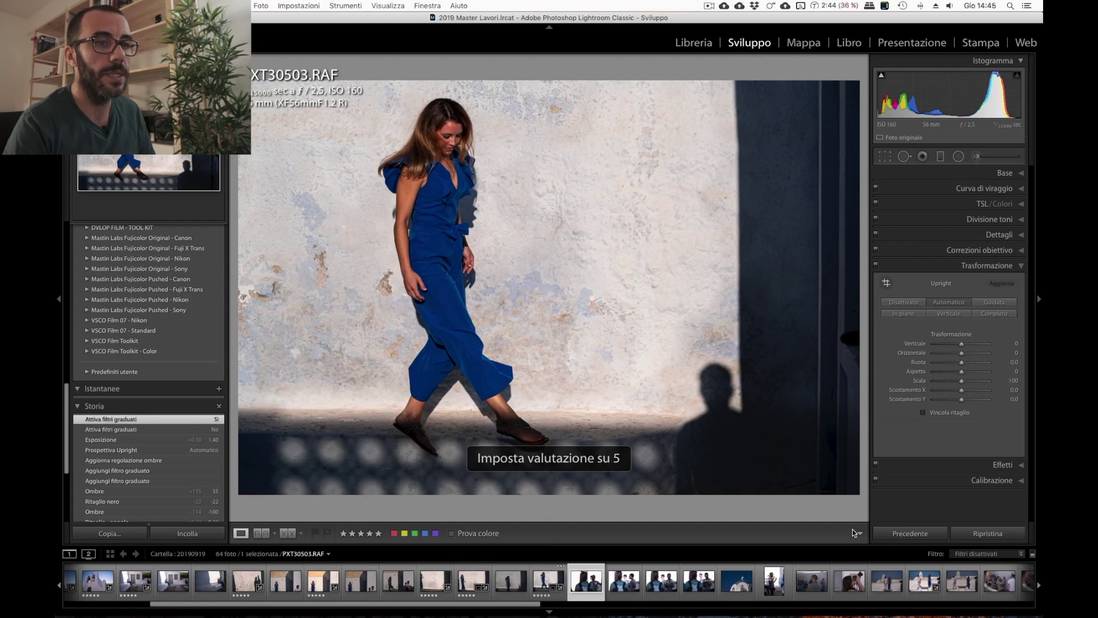
{"action": "key", "text": "Right"}
Step through the filmstrip from PXT30505 to the rooftop couple photo PXT30512.
{"action": "key", "text": "Right"}
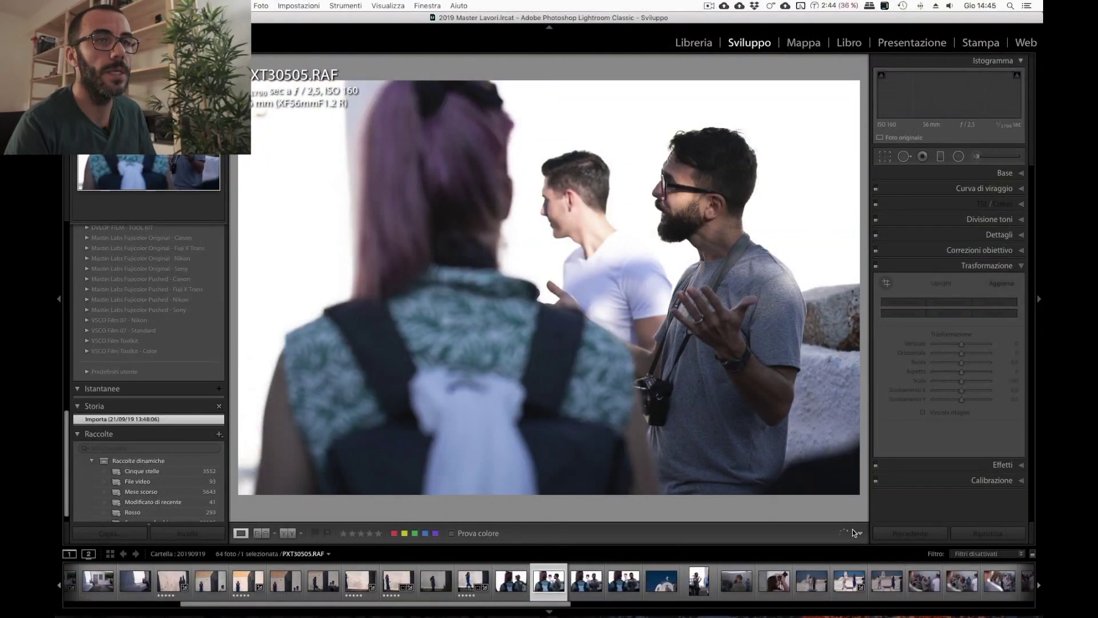
{"action": "key", "text": "Right"}
{"action": "key", "text": "Right"}
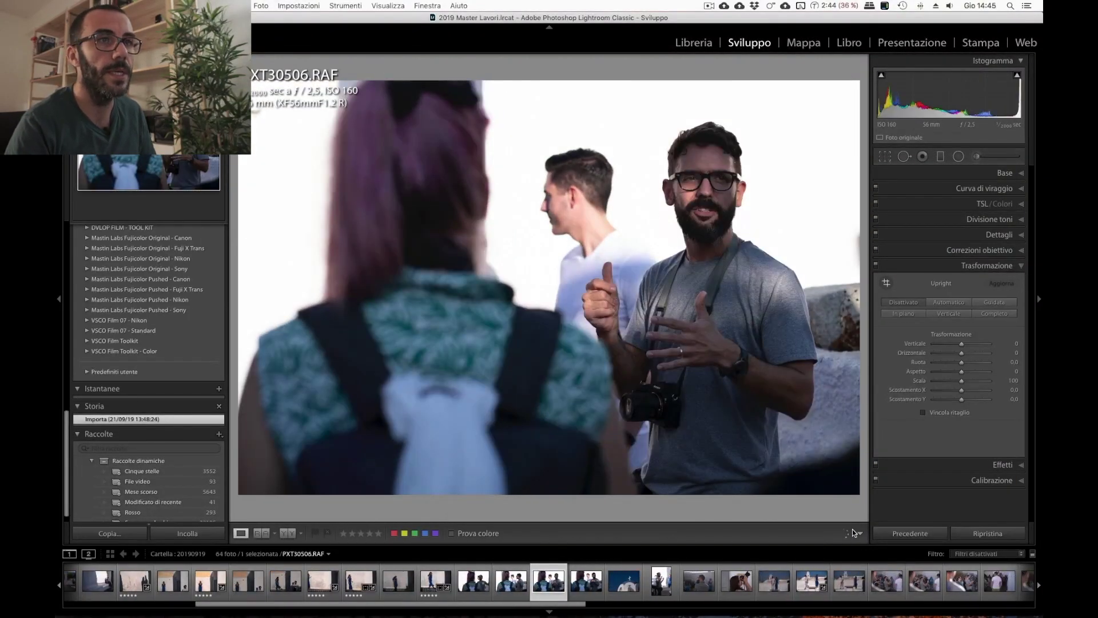
{"action": "key", "text": "Right"}
{"action": "key", "text": "Right"}
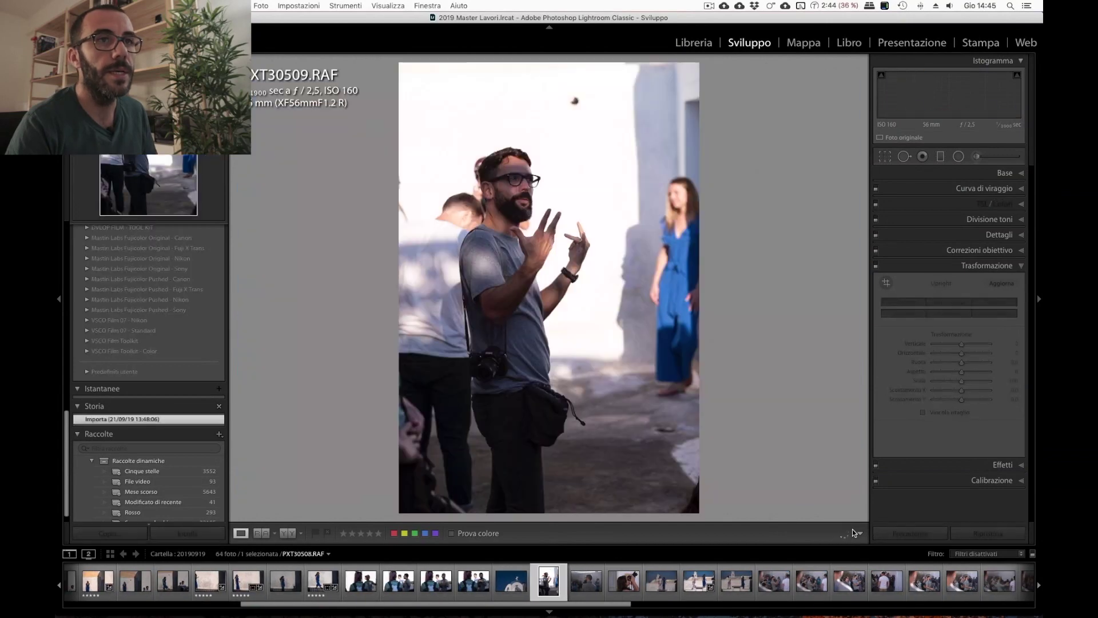
{"action": "key", "text": "Right"}
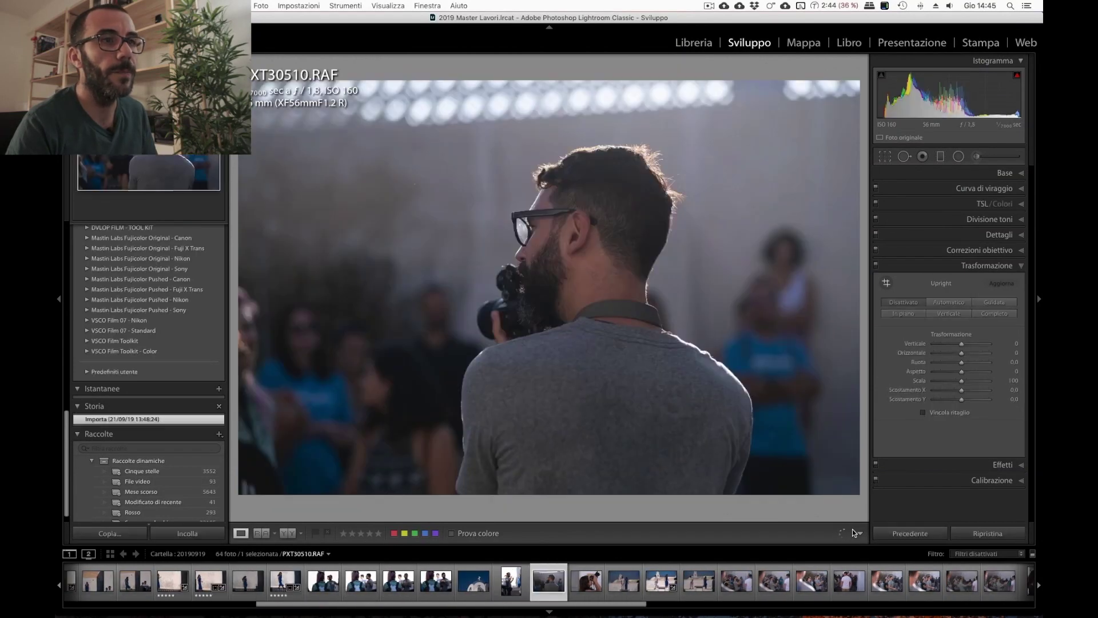
{"action": "key", "text": "Right"}
{"action": "key", "text": "Right"}
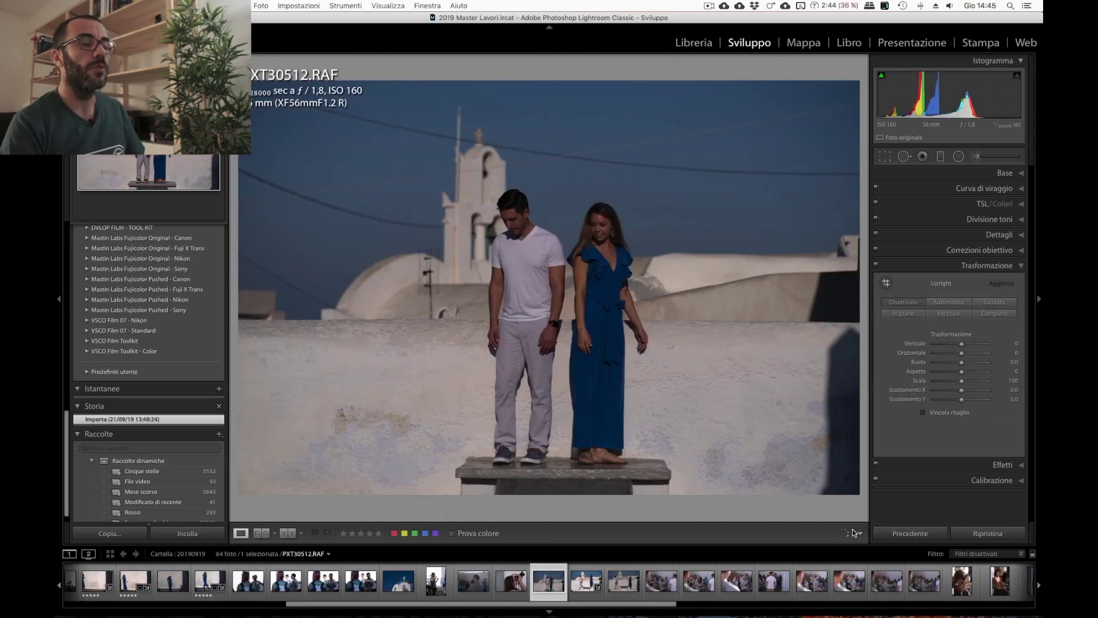
{"action": "key", "text": "Left"}
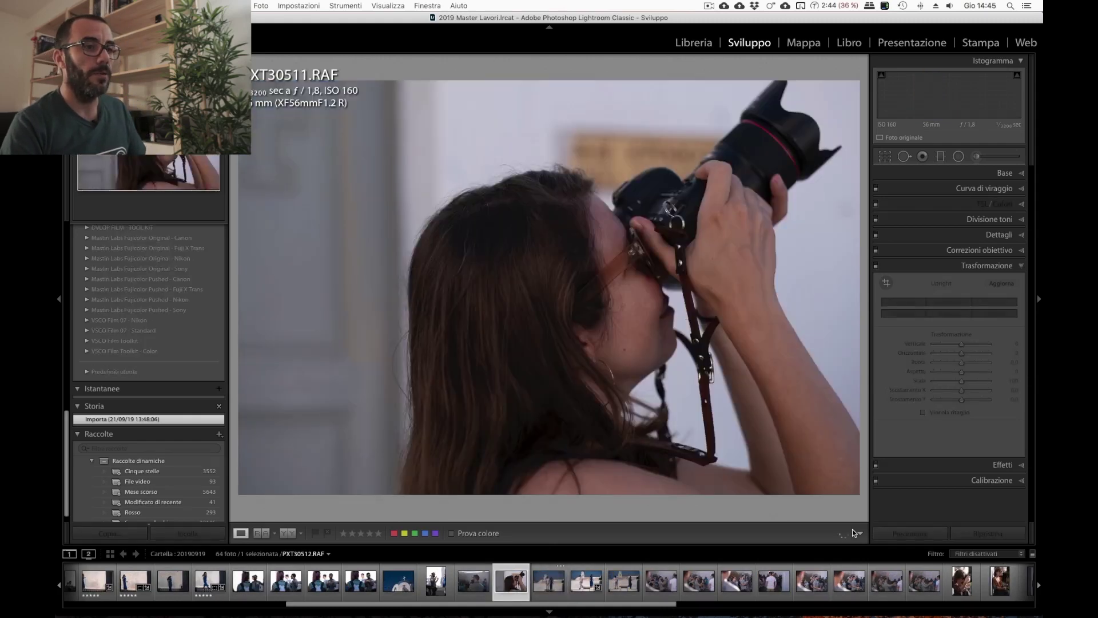
{"action": "key", "text": "Right"}
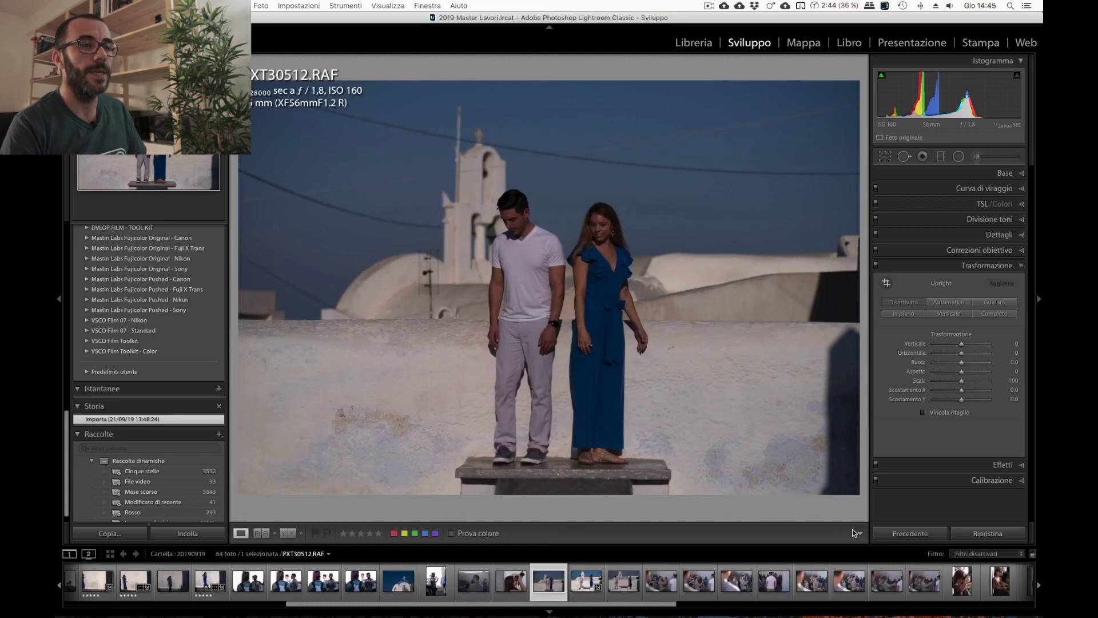
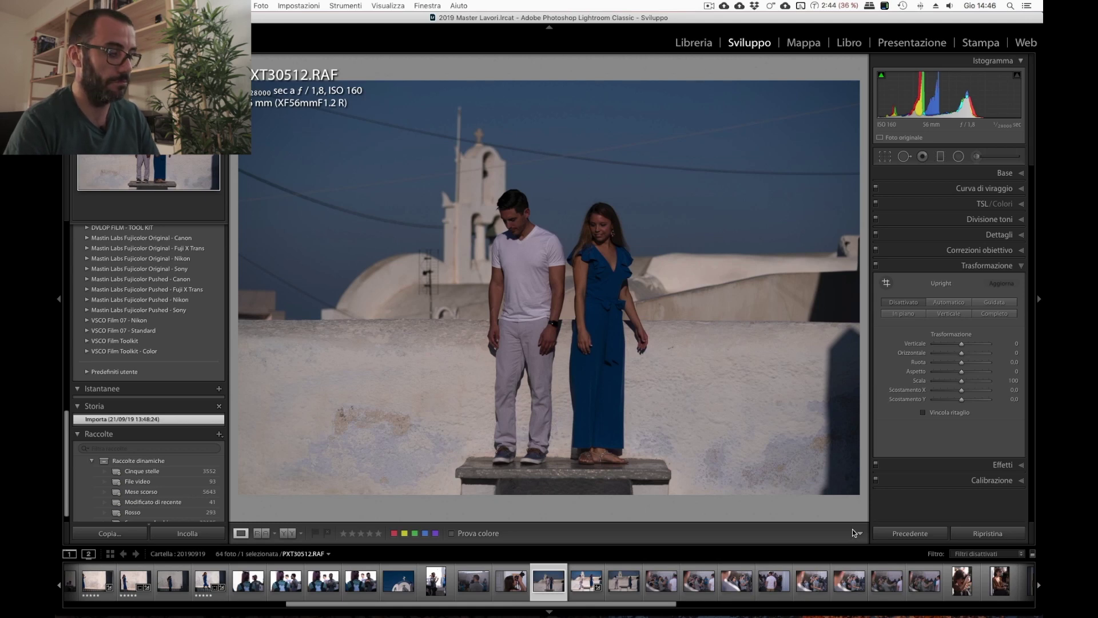
Auto-straighten PXT30512, paste the copied edits, raise exposure to +1.30 and rate it five stars.
{"action": "key", "text": "r"}
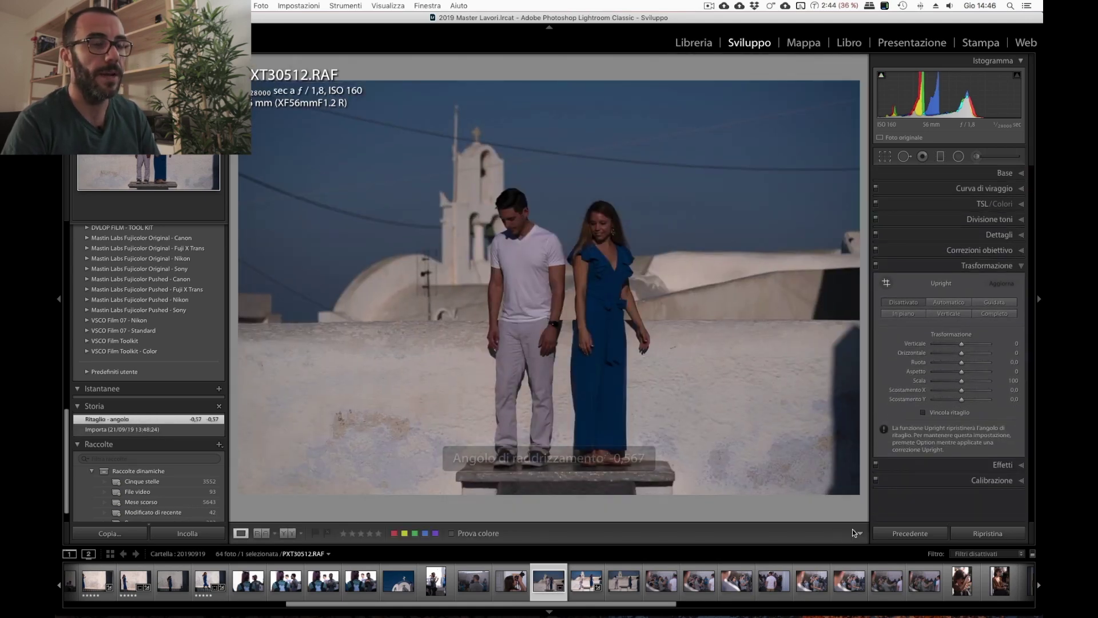
{"action": "key", "text": "super+shift+v"}
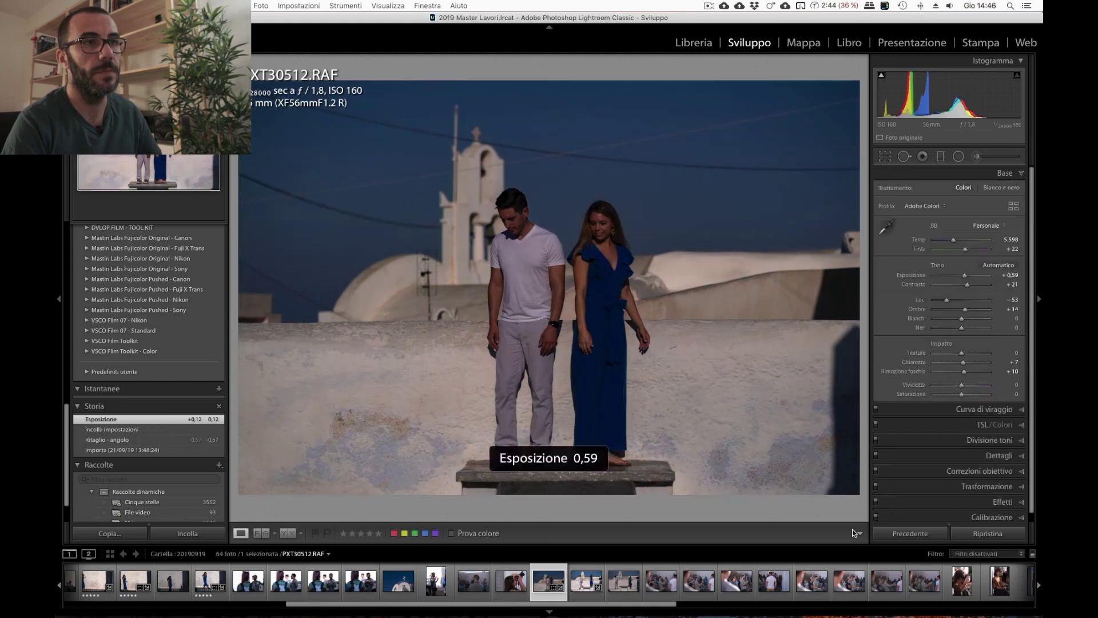
{"action": "key", "text": "equal"}
{"action": "key", "text": "equal"}
{"action": "key", "text": "equal"}
{"action": "key", "text": "equal"}
{"action": "key", "text": "equal"}
{"action": "key", "text": "equal"}
{"action": "key", "text": "equal"}
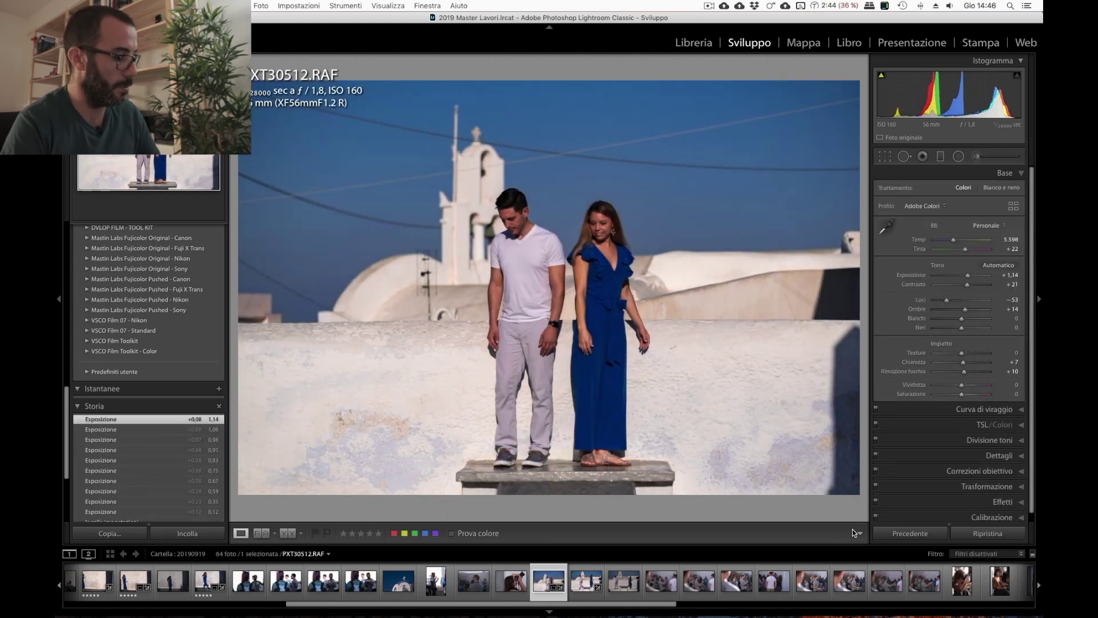
{"action": "key", "text": "equal"}
{"action": "key", "text": "equal"}
{"action": "key", "text": "5"}
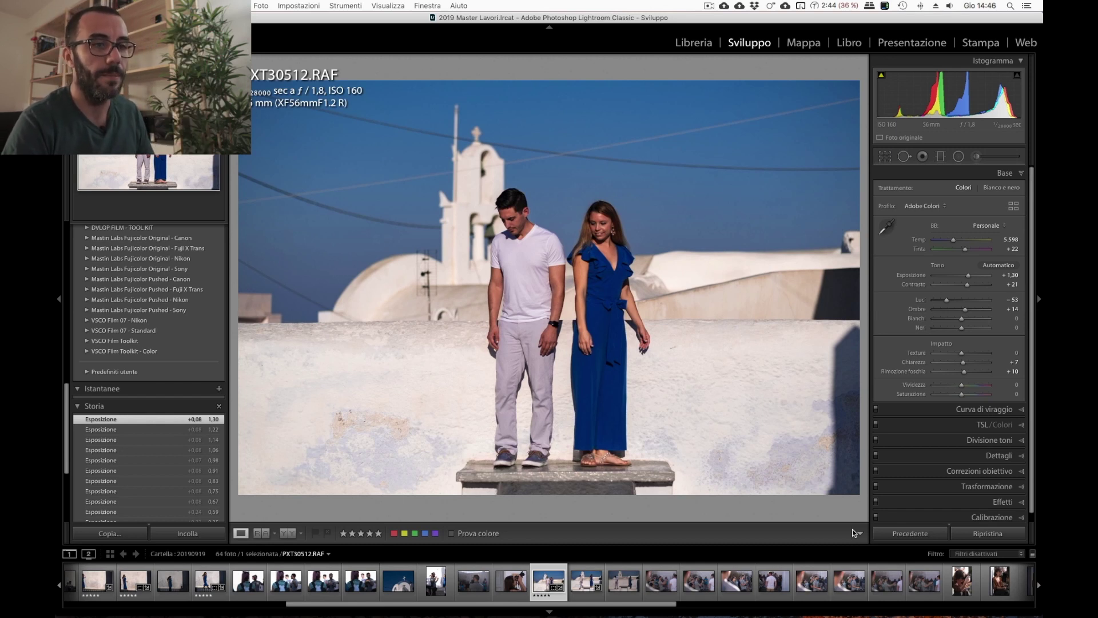
{"action": "key", "text": "Right"}
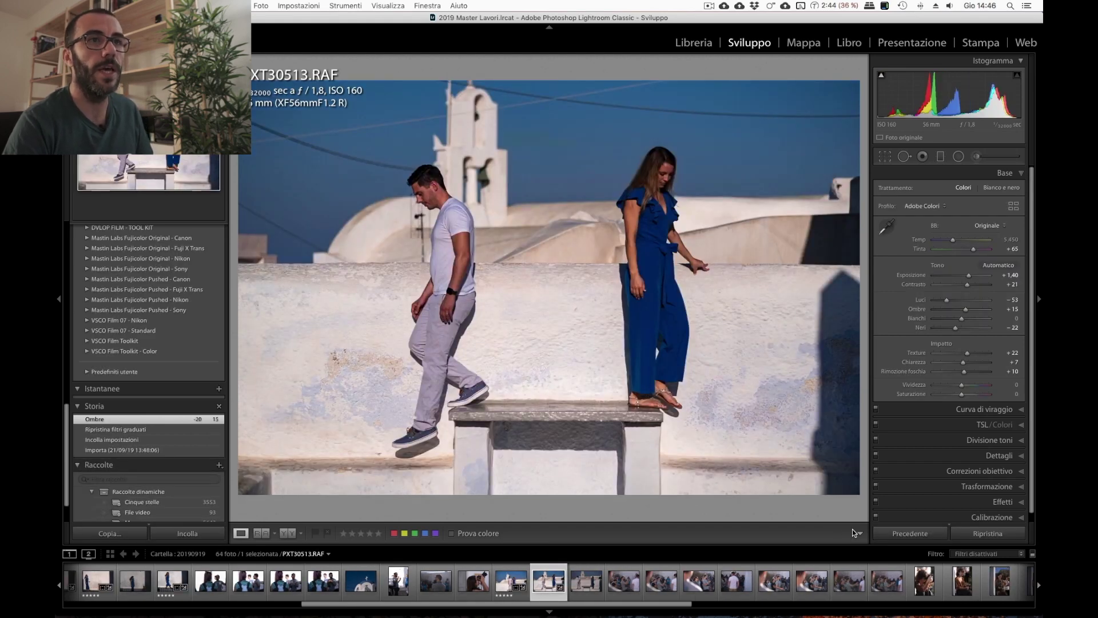
Apply automatic Upright correction to PXT30513, discarding the pasted edits.
{"action": "key", "text": "ctrl+7"}
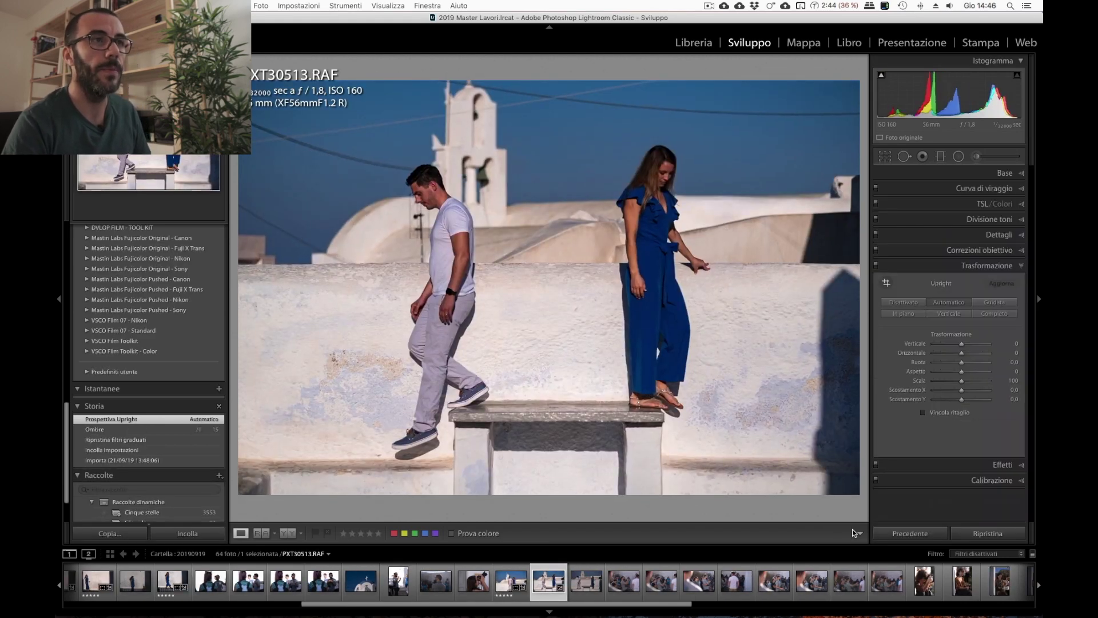
{"action": "key", "text": "ctrl+shift+v"}
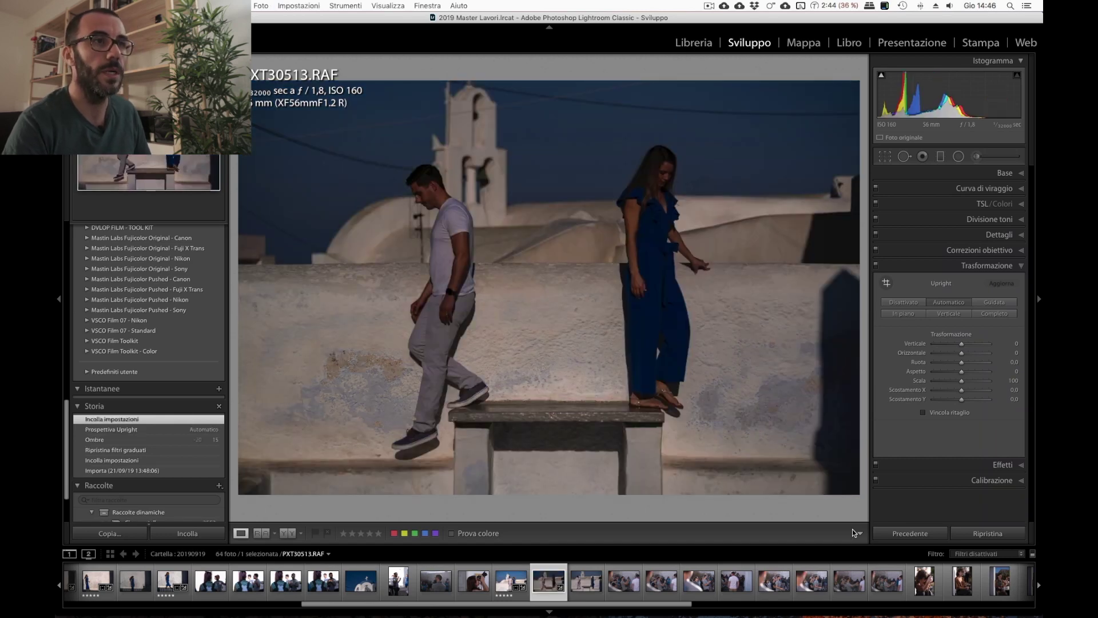
{"action": "key", "text": "ctrl+z"}
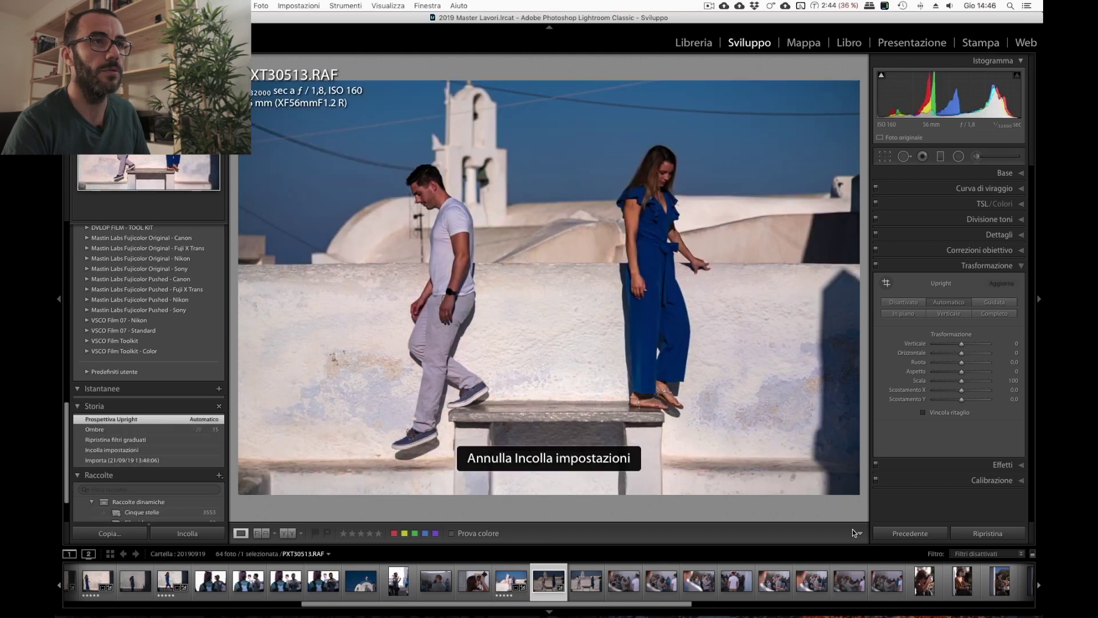
{"action": "key", "text": "ctrl+z"}
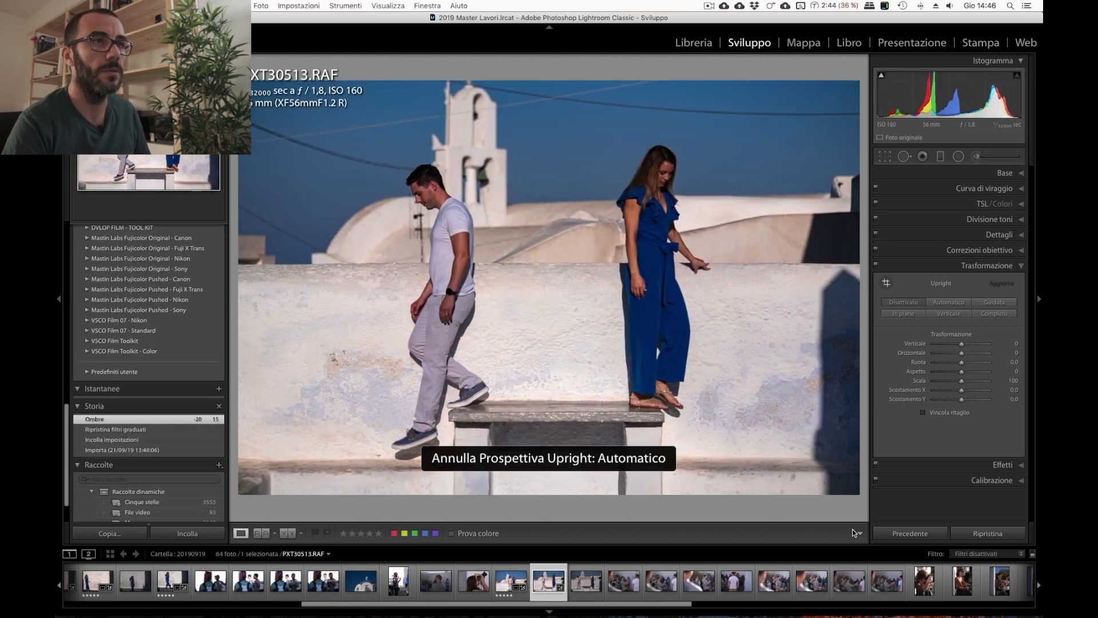
{"action": "key", "text": "ctrl+shift+z"}
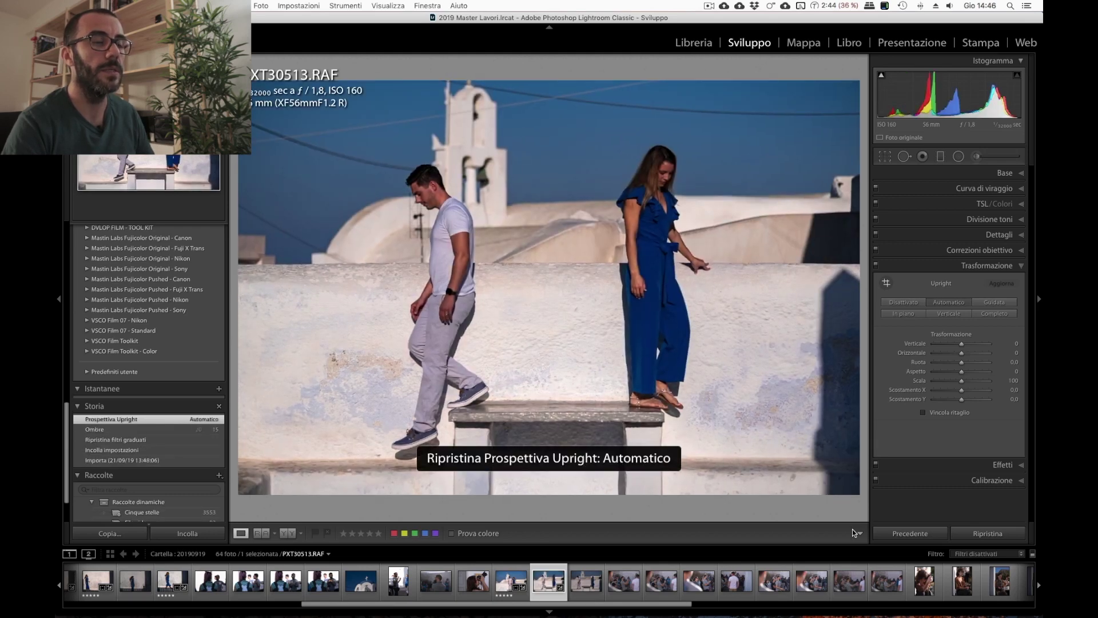
Compare PXT30513 against the previous photo PXT30512.
{"action": "key", "text": "Left"}
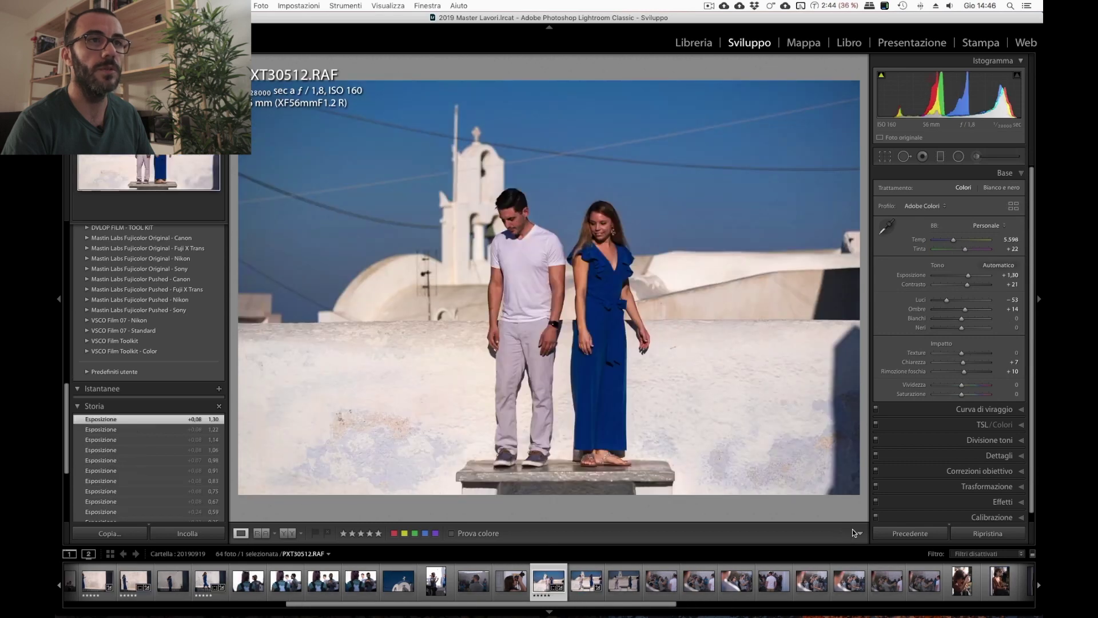
{"action": "key", "text": "Right"}
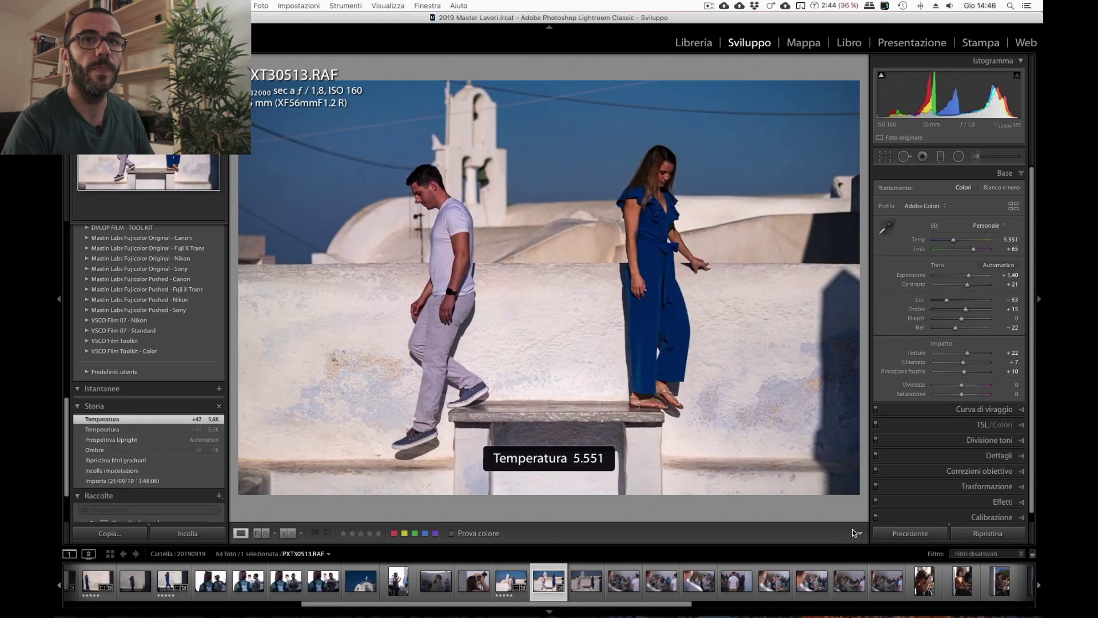
{"action": "key", "text": "Left"}
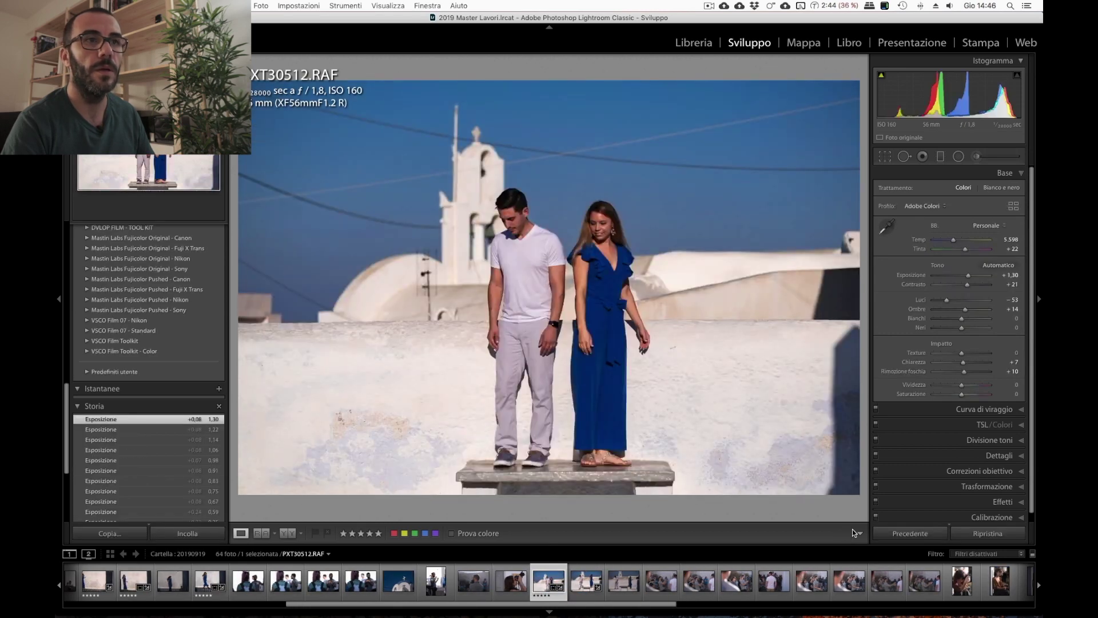
{"action": "key", "text": "Right"}
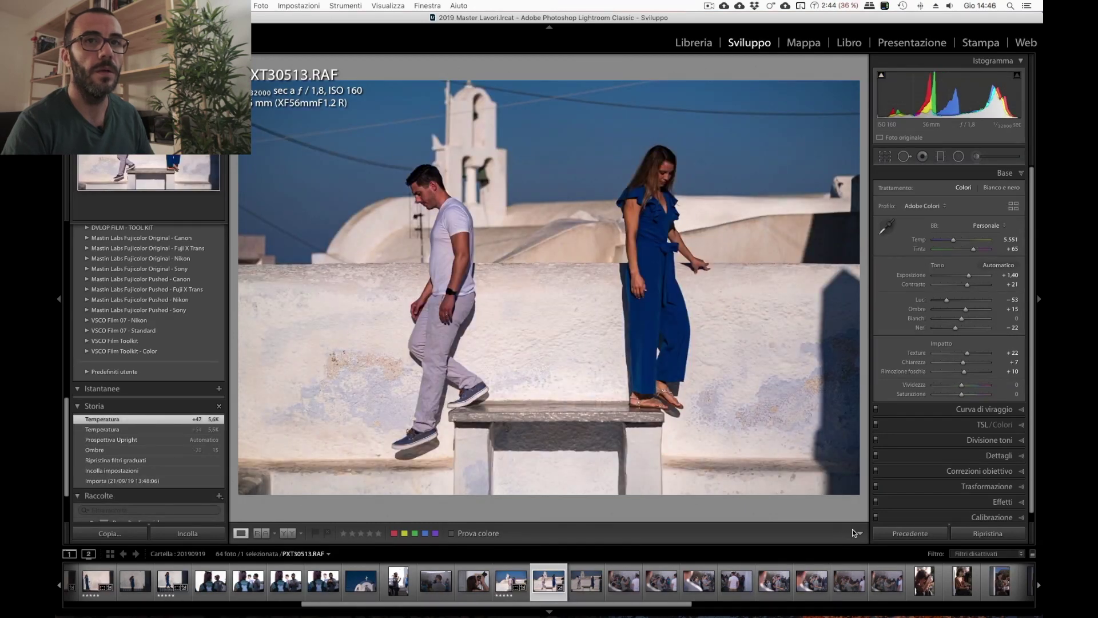
Keep PXT30513's custom white balance, rate it five stars and preview PXT30514.
{"action": "key", "text": "ctrl+shift+u"}
{"action": "key", "text": "ctrl+z"}
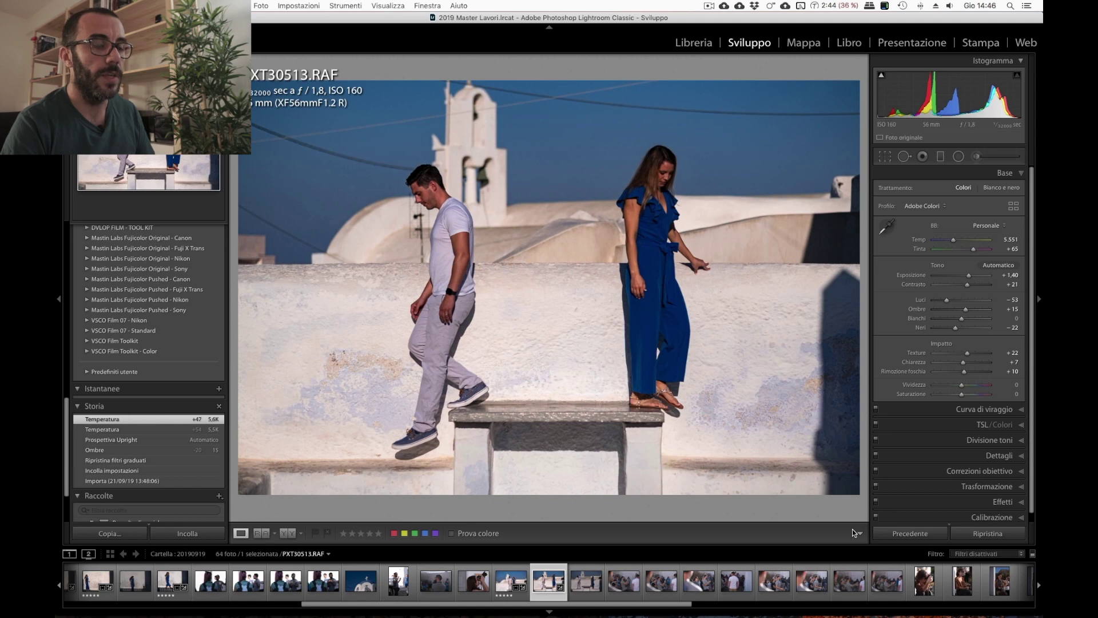
{"action": "key", "text": "5"}
{"action": "key", "text": "Right"}
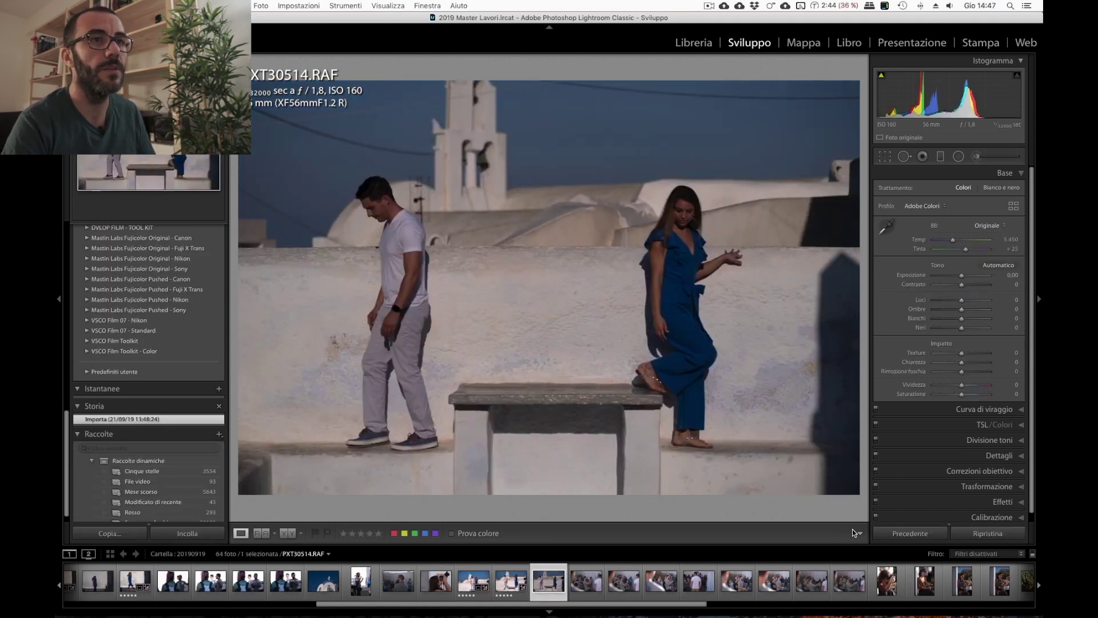
{"action": "key", "text": "Left"}
Copy PXT30513's develop settings and paste them onto PXT30514.
{"action": "key", "text": "ctrl+shift+c"}
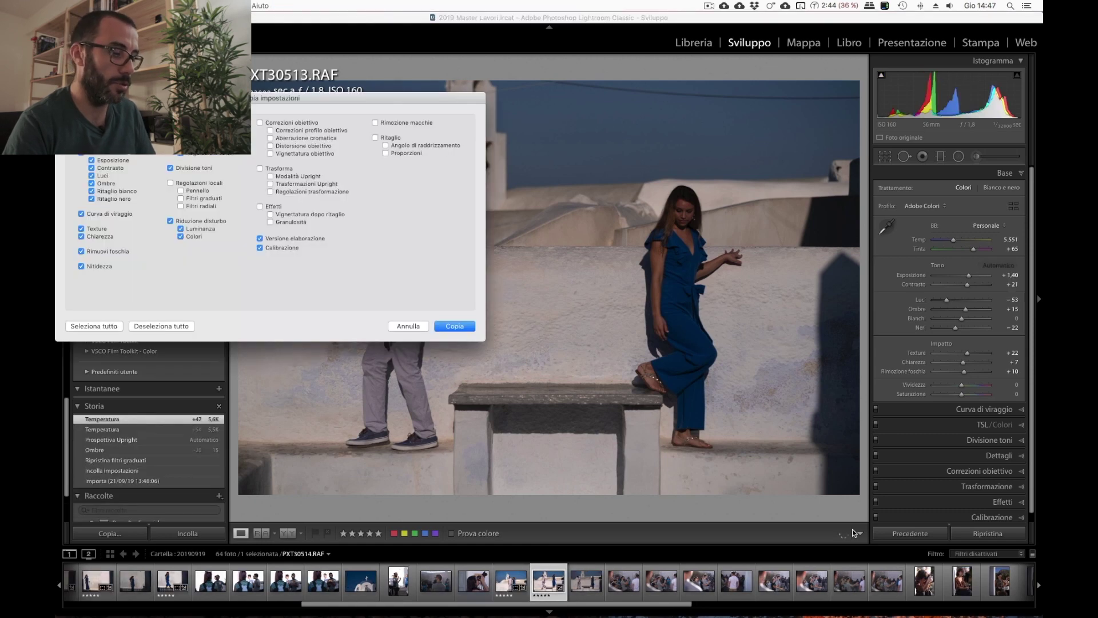
{"action": "key", "text": "Return"}
{"action": "key", "text": "Right"}
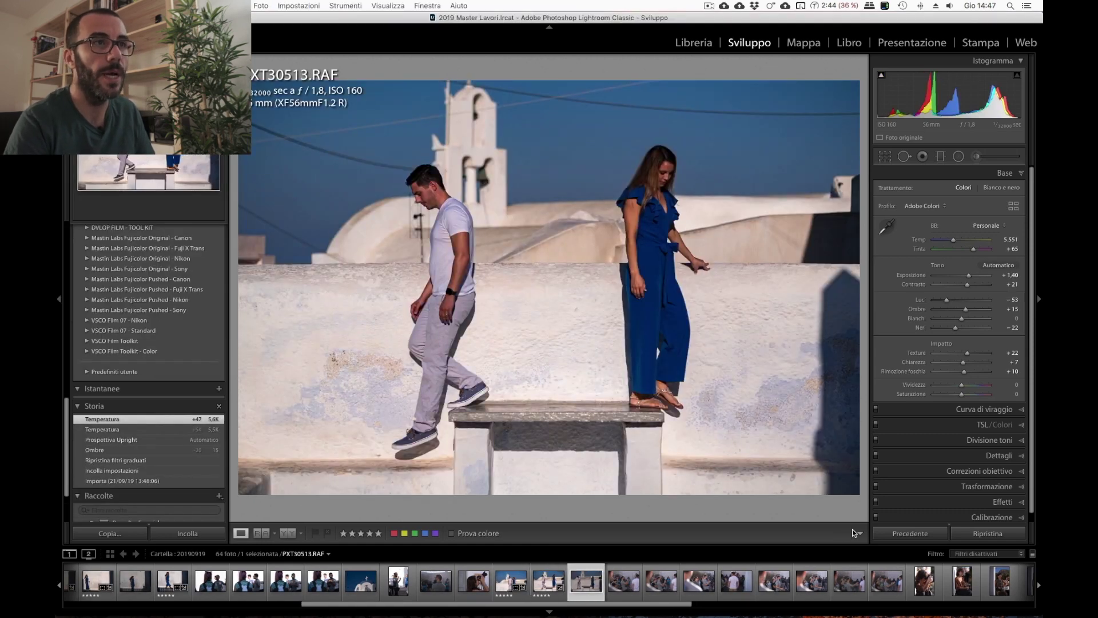
{"action": "key", "text": "ctrl+shift+v"}
Rate PXT30514 five stars, raise its exposure to +1.54 and apply automatic Upright.
{"action": "key", "text": "5"}
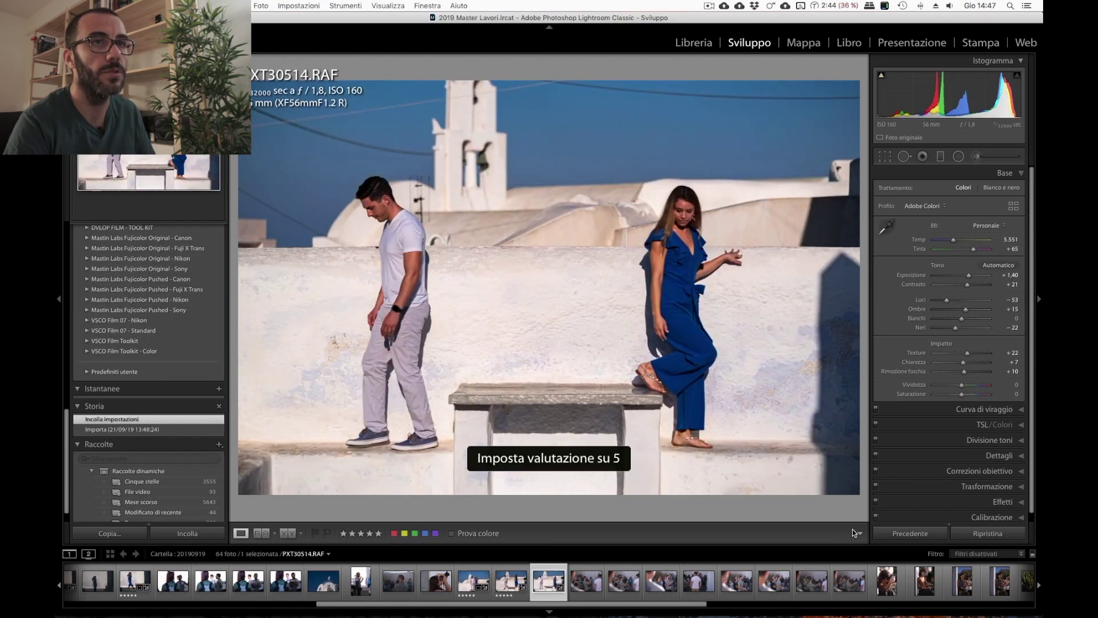
{"action": "key", "text": "equal"}
{"action": "key", "text": "equal"}
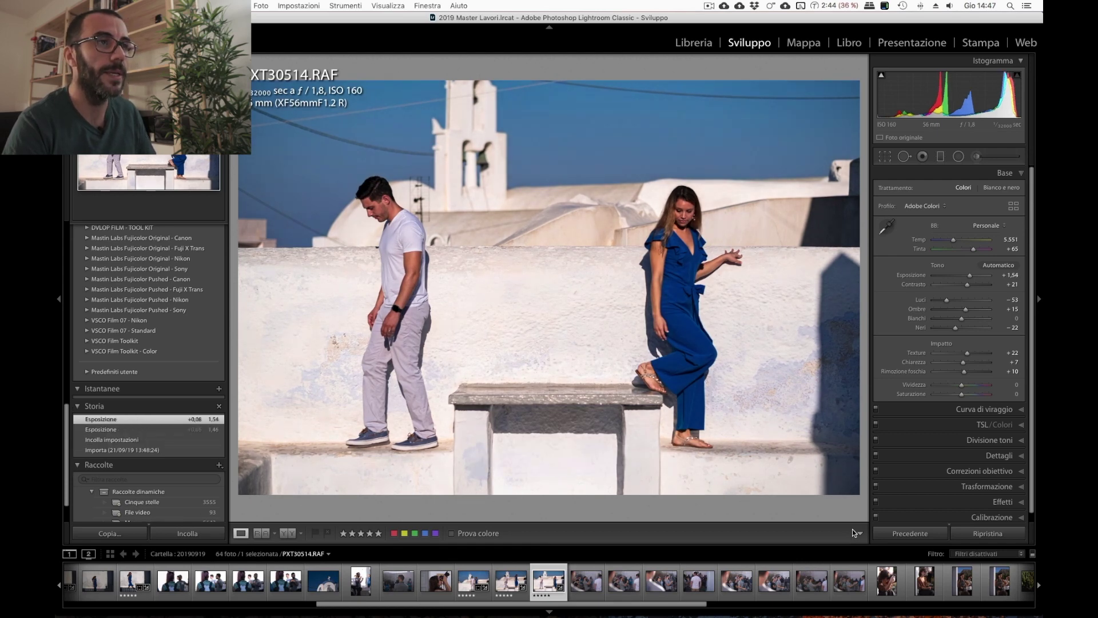
{"action": "key", "text": "ctrl+7"}
Compare PXT30514 against PXT30513 and PXT30512.
{"action": "key", "text": "Left"}
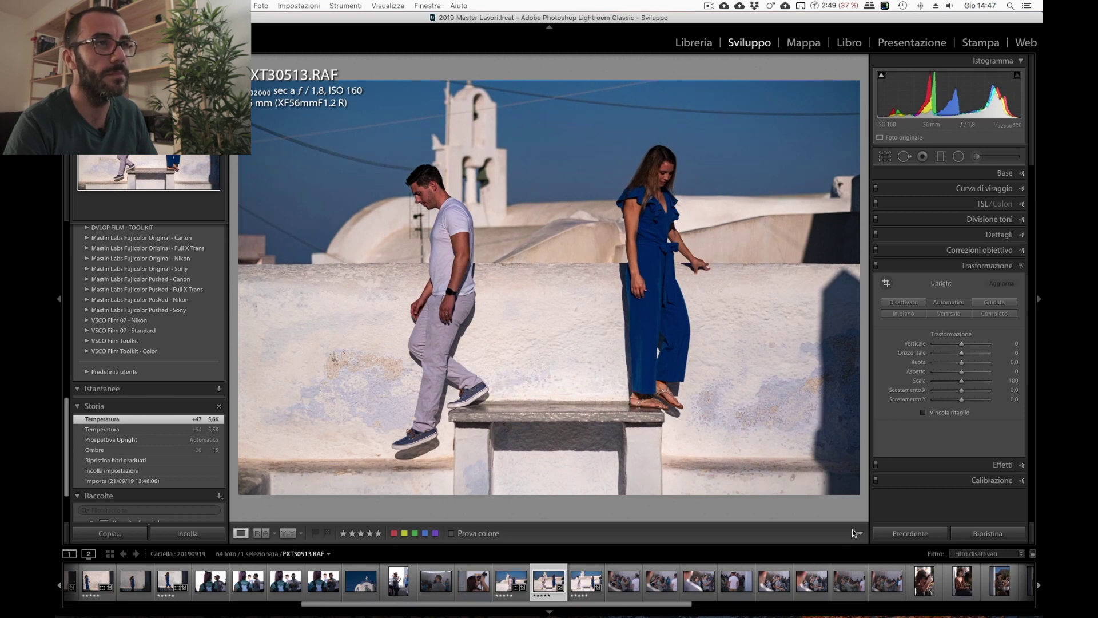
{"action": "key", "text": "Right"}
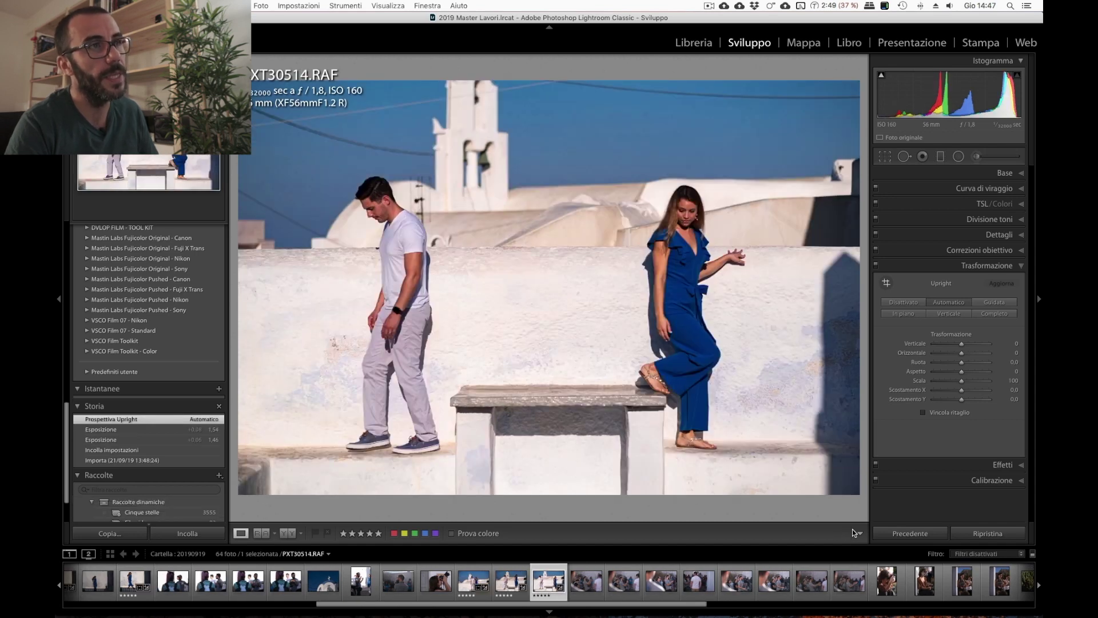
{"action": "key", "text": "Left"}
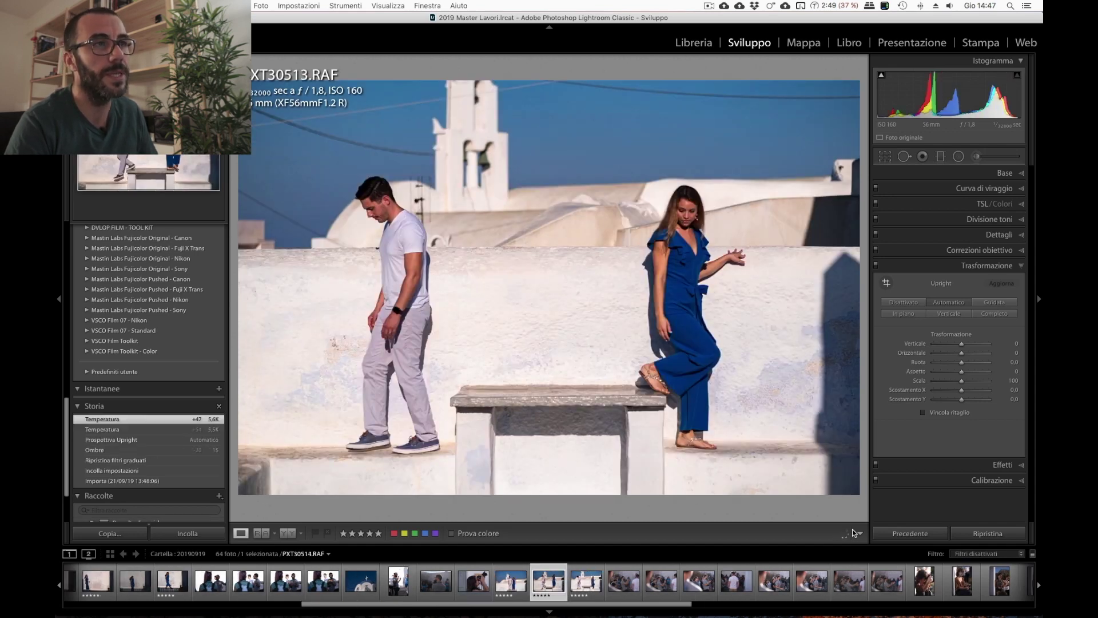
{"action": "key", "text": "Left"}
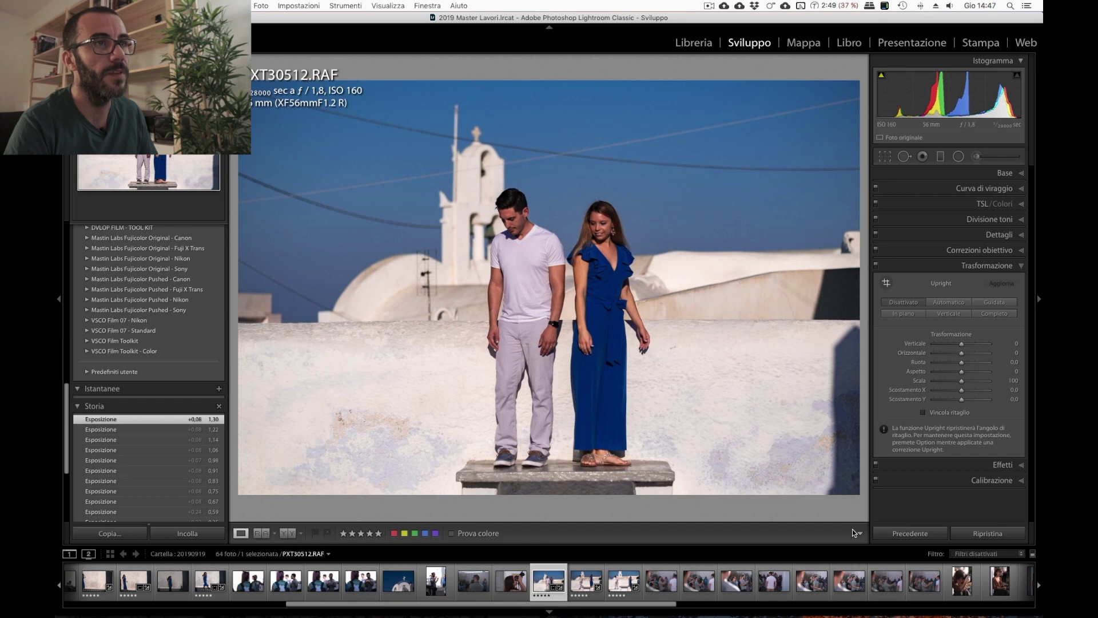
{"action": "key", "text": "Right"}
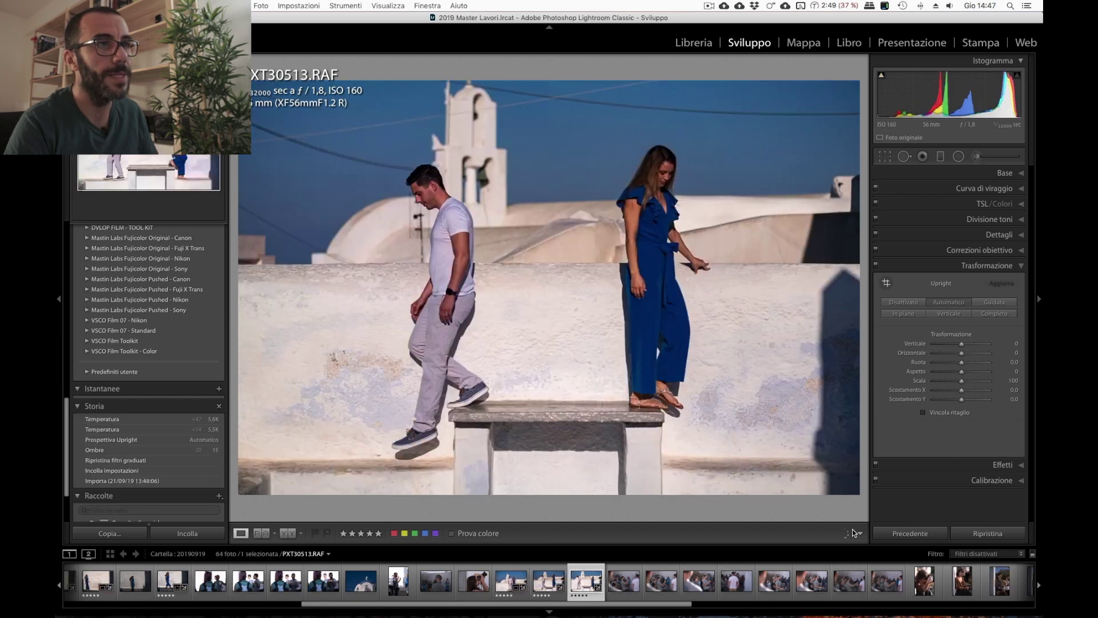
{"action": "key", "text": "Right"}
{"action": "key", "text": "Left"}
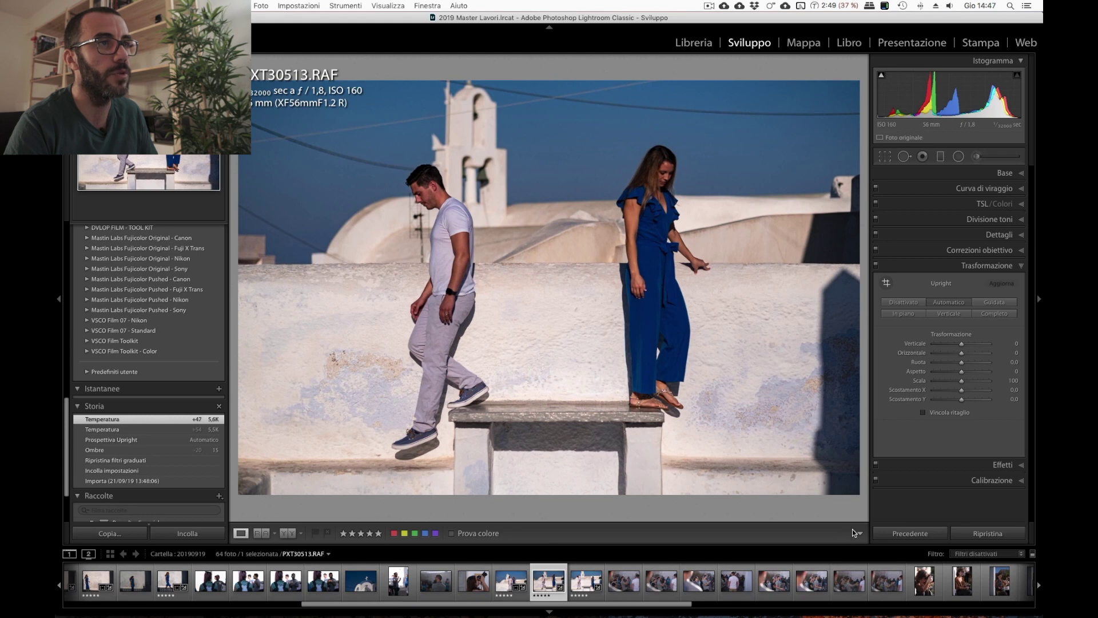
{"action": "key", "text": "Right"}
{"action": "key", "text": "Right"}
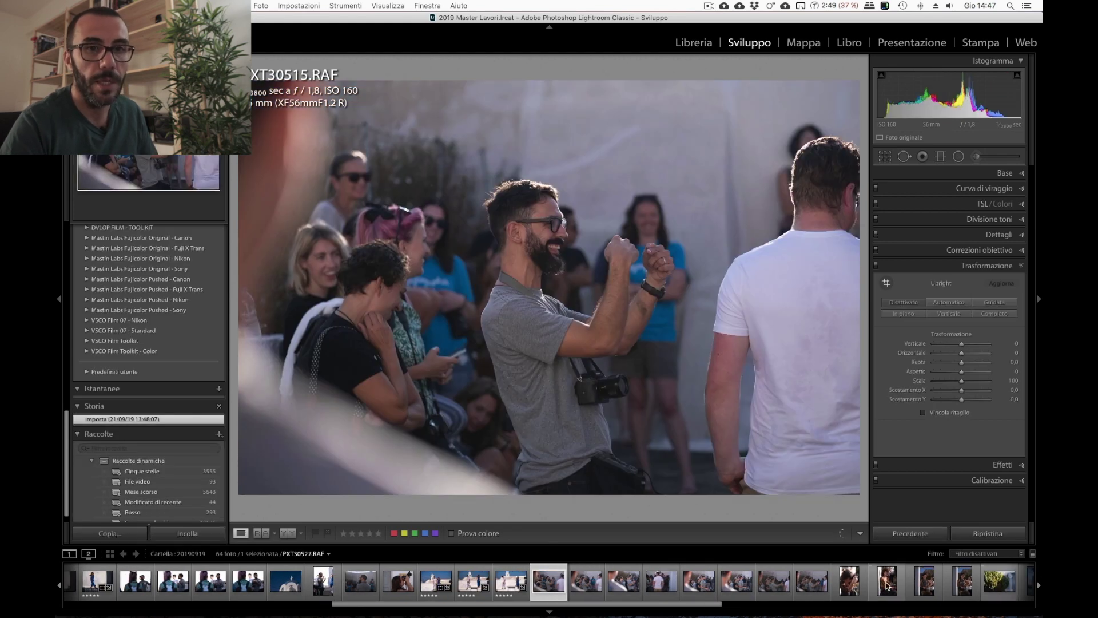
Browse later photos of the Santorini shoot in the filmstrip, including arch photo PXT30554.
{"action": "left_click", "coordinate": [888, 581]}
{"action": "left_click_drag", "start_coordinate": [712, 606], "coordinate": [991, 608]}
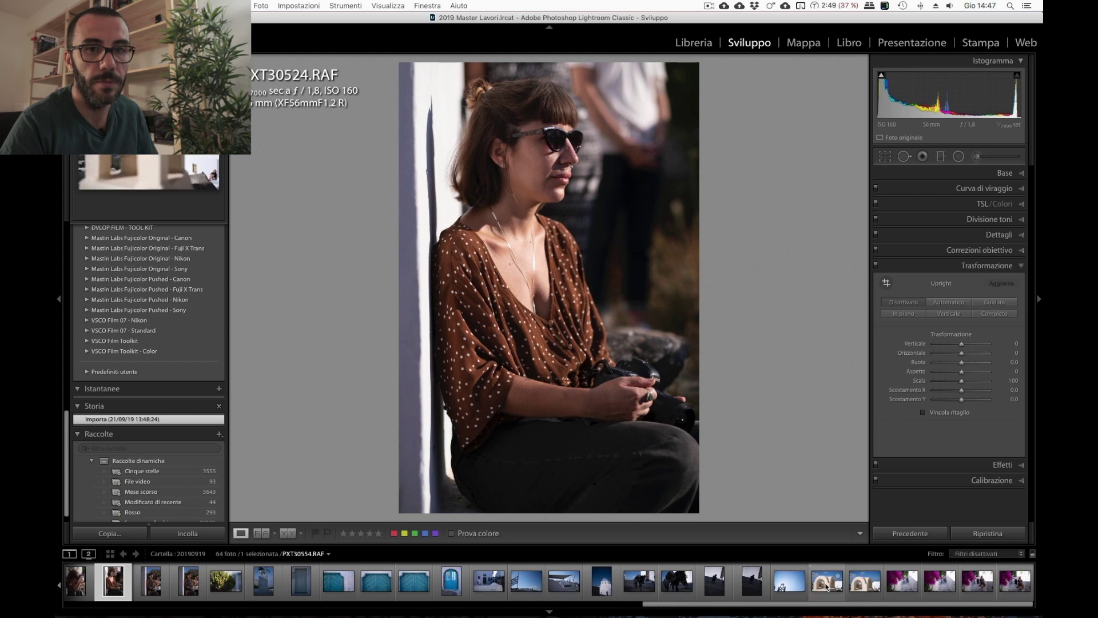
{"action": "left_click", "coordinate": [832, 585]}
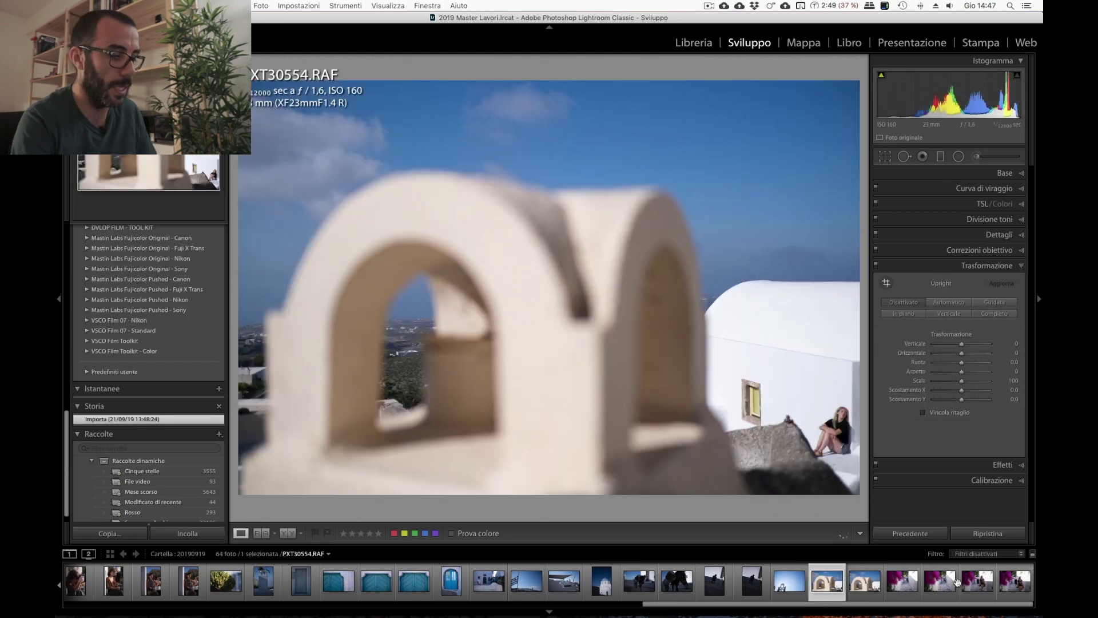
{"action": "key", "text": "Right"}
{"action": "key", "text": "Right"}
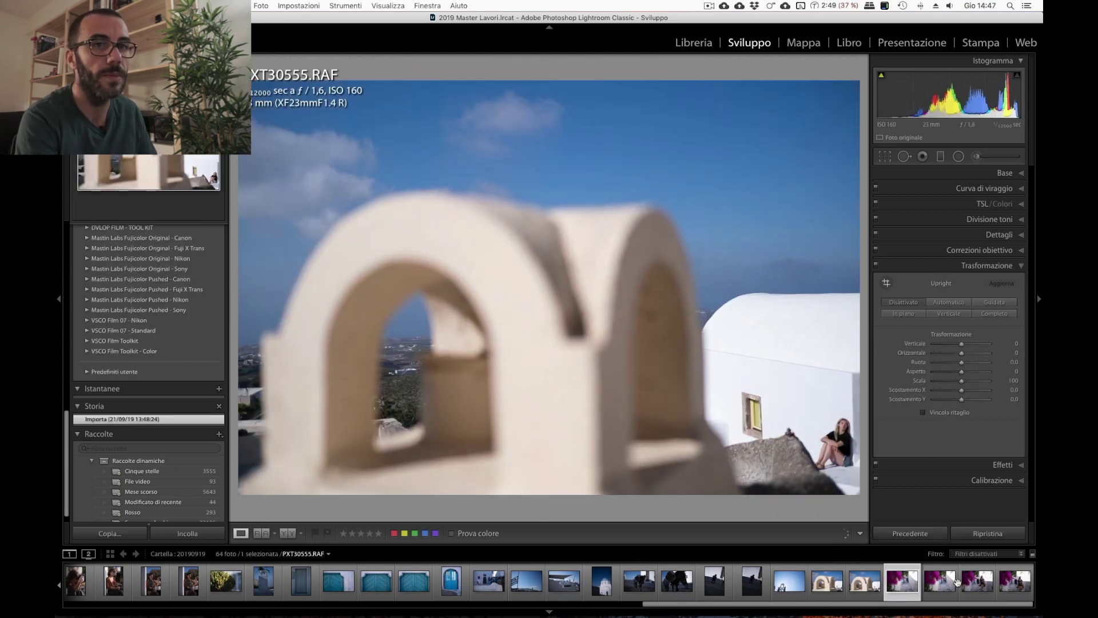
{"action": "key", "text": "Right"}
{"action": "key", "text": "Left"}
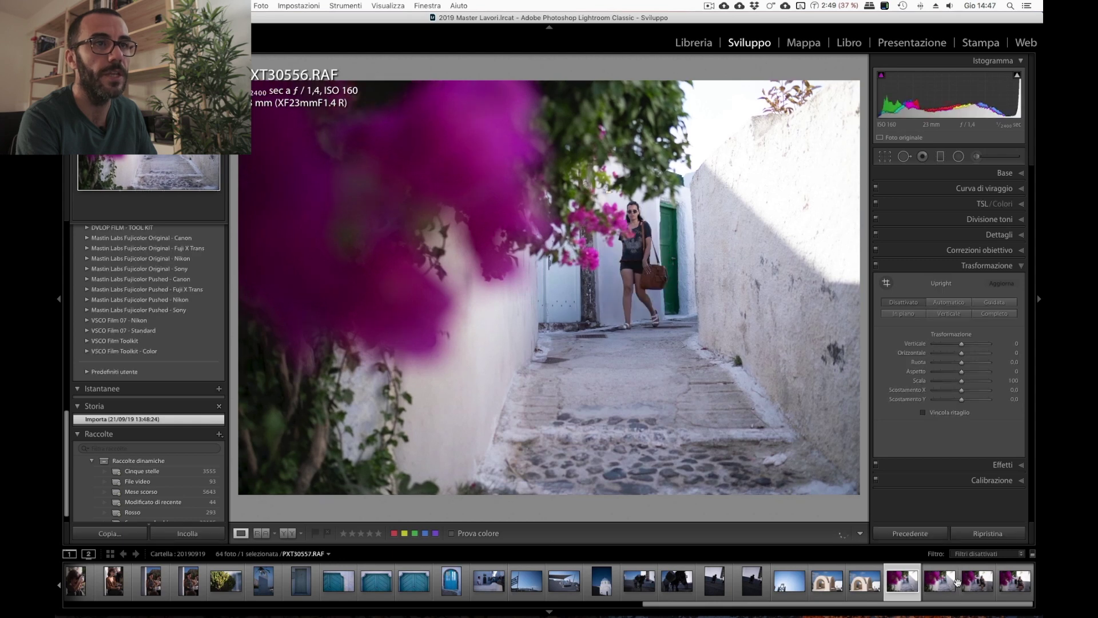
{"action": "key", "text": "Left"}
{"action": "key", "text": "Left"}
{"action": "key", "text": "Left"}
{"action": "key", "text": "Left"}
{"action": "key", "text": "Left"}
{"action": "key", "text": "Left"}
{"action": "key", "text": "Left"}
{"action": "key", "text": "Left"}
{"action": "key", "text": "Left"}
{"action": "key", "text": "Left"}
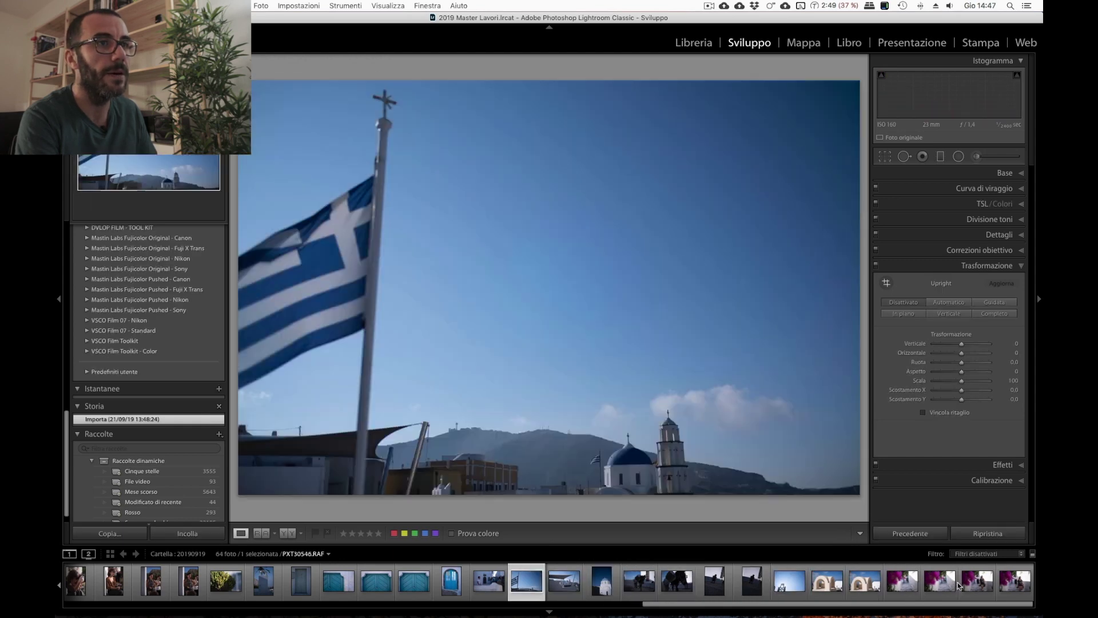
{"action": "key", "text": "Left"}
{"action": "key", "text": "Left"}
{"action": "key", "text": "Left"}
Step back through the door photos, then show the Library grid of folder 20190920.
{"action": "key", "text": "Right"}
{"action": "key", "text": "Right"}
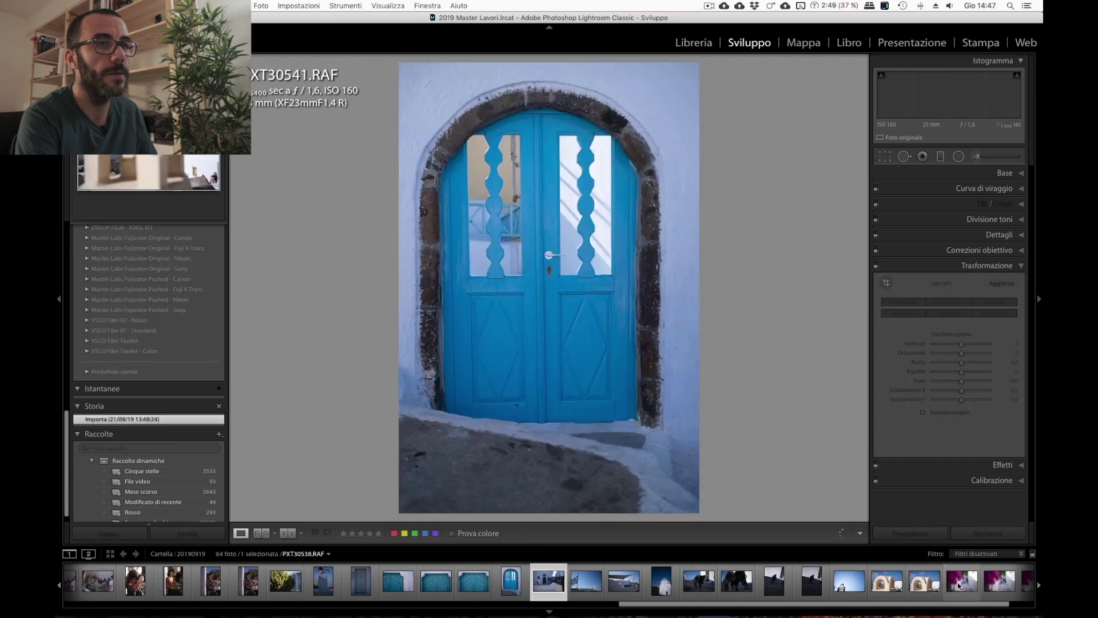
{"action": "key", "text": "Left"}
{"action": "key", "text": "Left"}
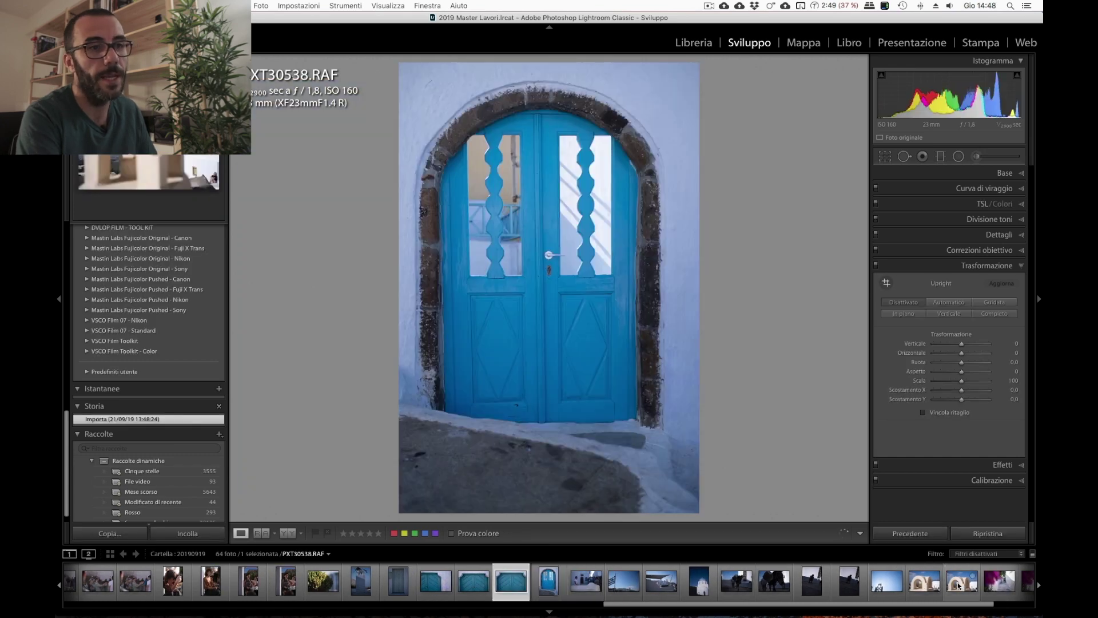
{"action": "key", "text": "Left"}
{"action": "key", "text": "Left"}
{"action": "key", "text": "Left"}
{"action": "key", "text": "Left"}
{"action": "key", "text": "Left"}
{"action": "key", "text": "Left"}
{"action": "key", "text": "Left"}
{"action": "key", "text": "Left"}
{"action": "key", "text": "Left"}
{"action": "key", "text": "Left"}
{"action": "key", "text": "Left"}
{"action": "key", "text": "Left"}
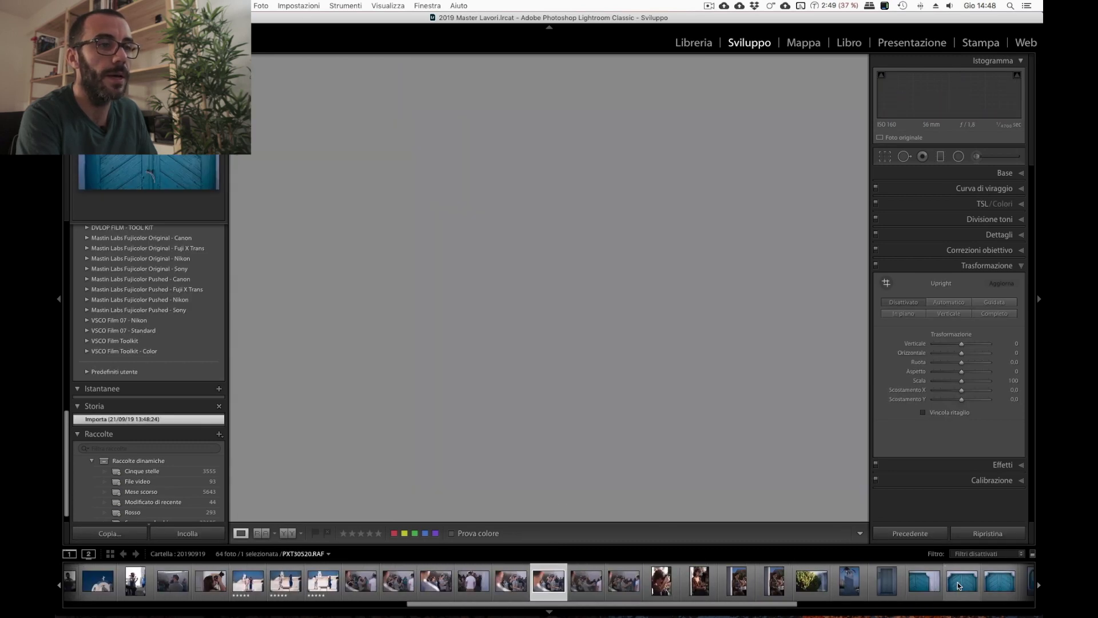
{"action": "key", "text": "Left"}
{"action": "key", "text": "Left"}
{"action": "key", "text": "Left"}
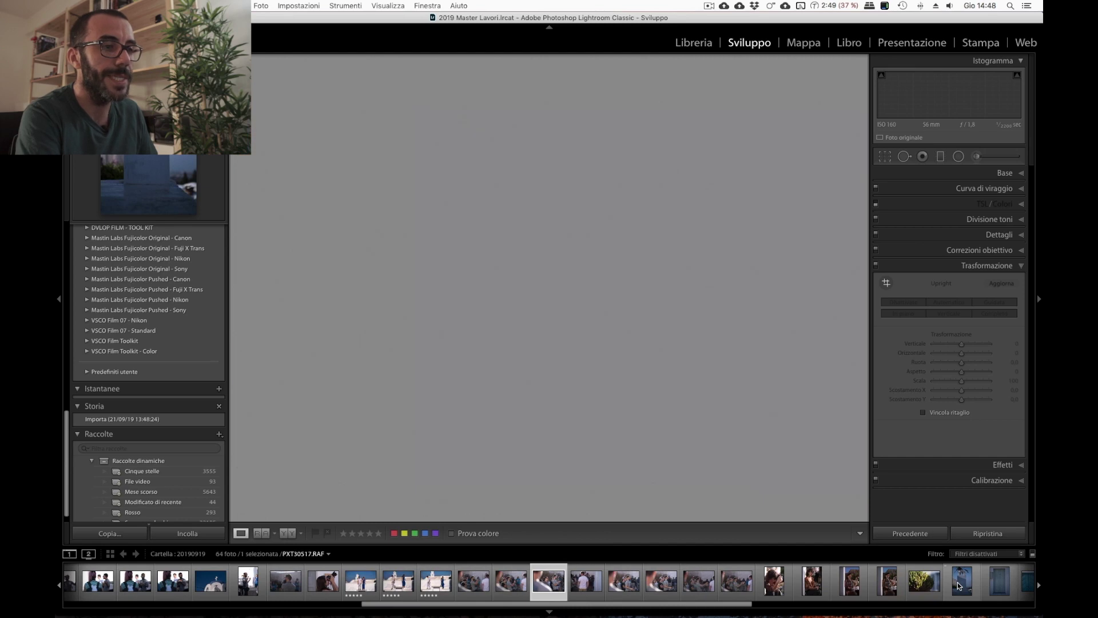
{"action": "key", "text": "Left"}
{"action": "key", "text": "Left"}
{"action": "key", "text": "Left"}
{"action": "key", "text": "Left"}
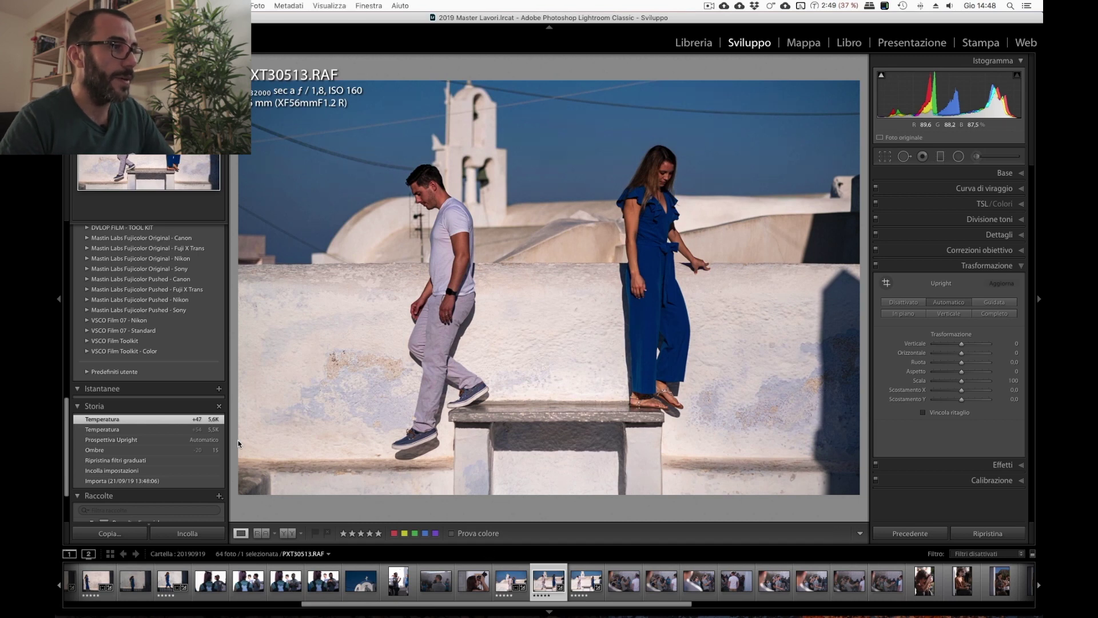
{"action": "key", "text": "g"}
{"action": "left_click", "coordinate": [188, 456]}
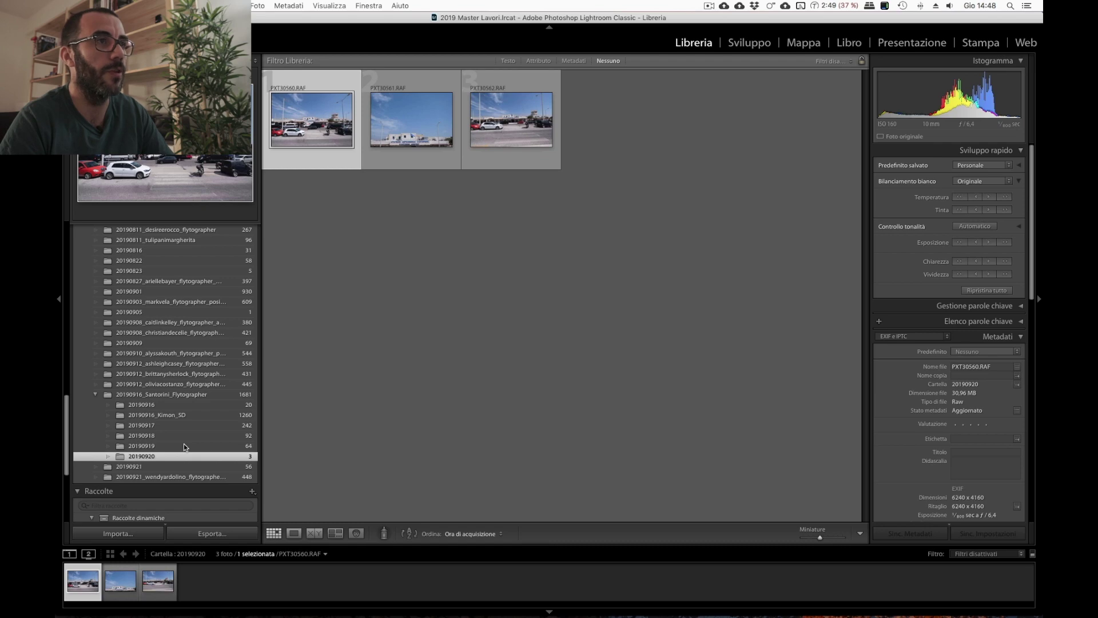
Return to folder 20190919 and open couple photo PXT30513 in the Develop module.
{"action": "left_click", "coordinate": [184, 445]}
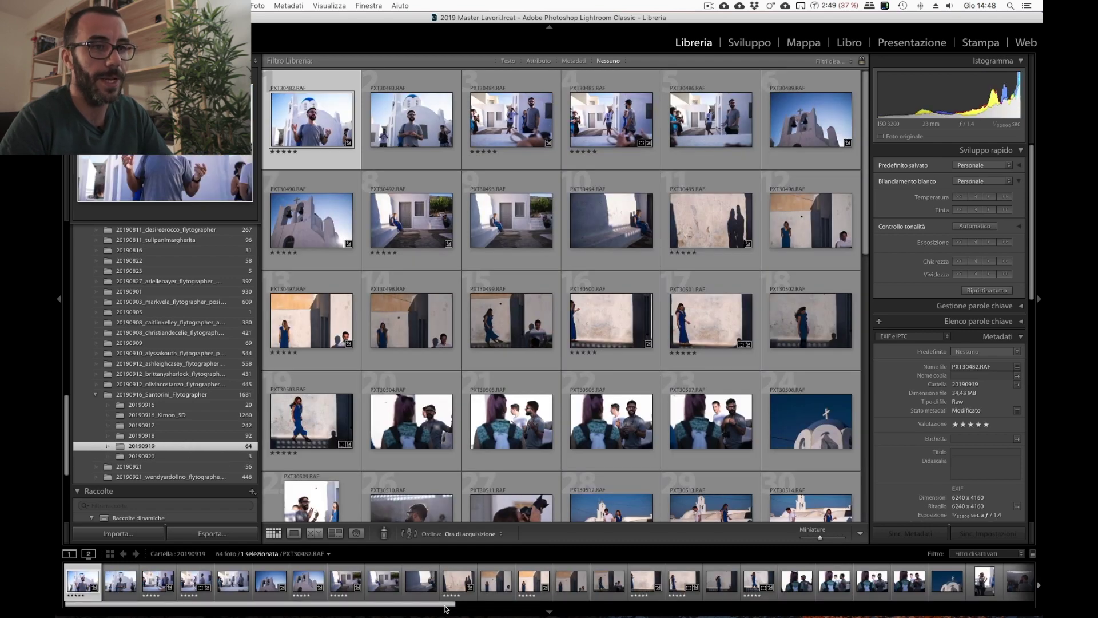
{"action": "left_click_drag", "start_coordinate": [446, 608], "coordinate": [645, 608]}
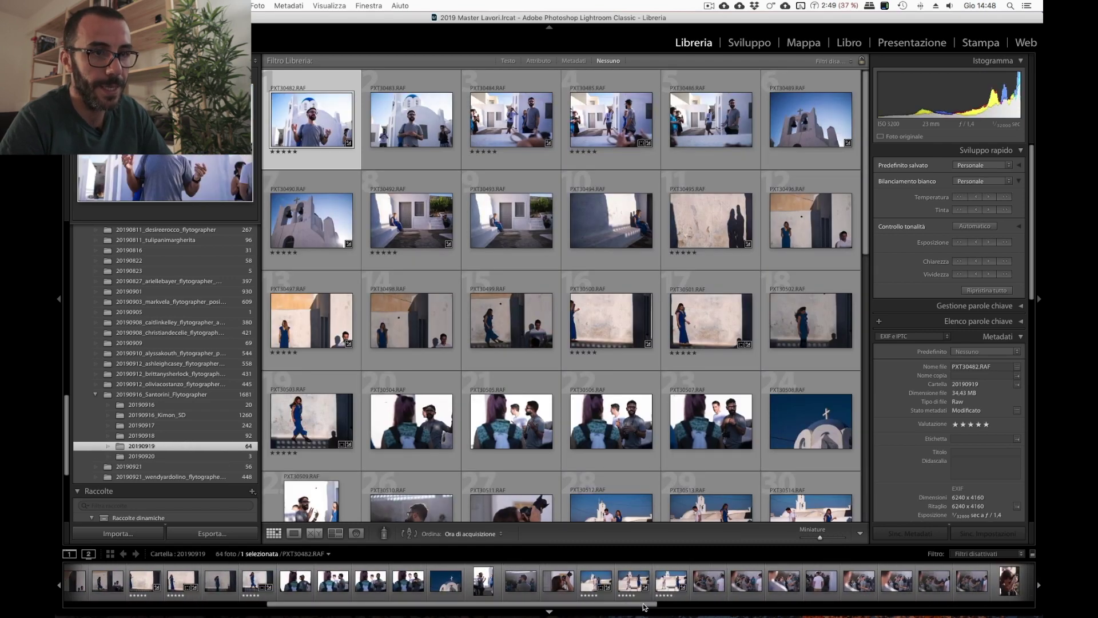
{"action": "left_click", "coordinate": [631, 584]}
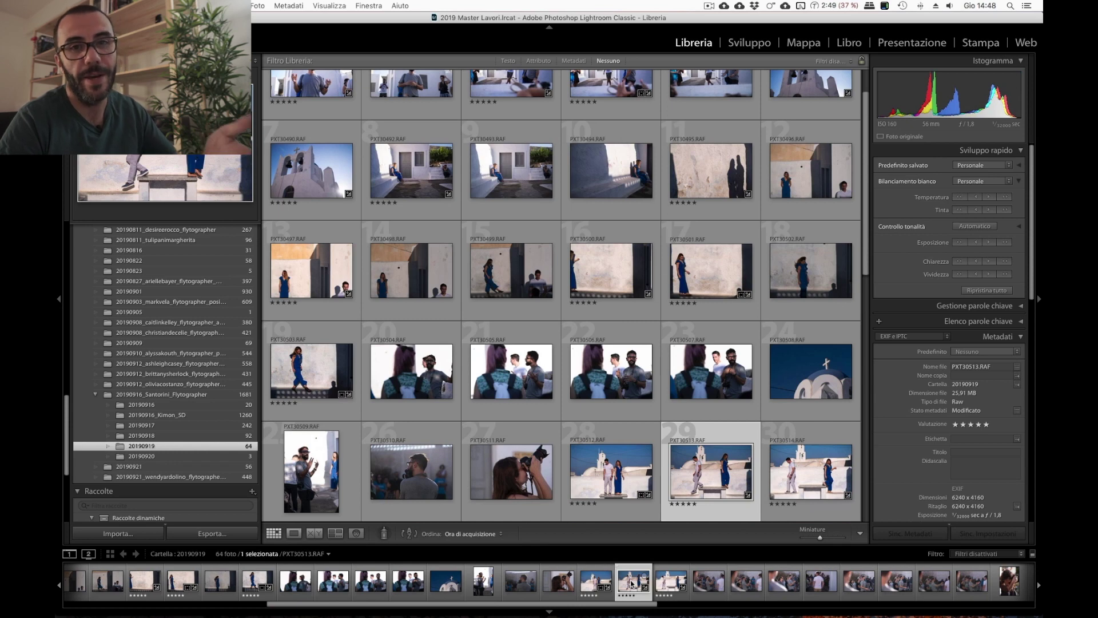
{"action": "key", "text": "d"}
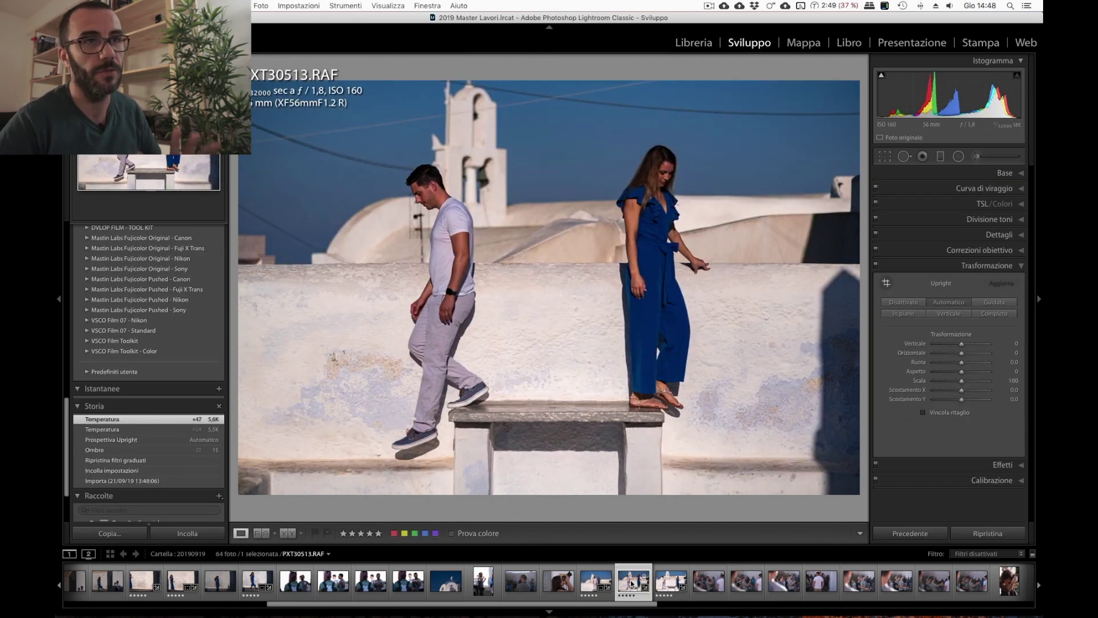
{"action": "mouse_move", "coordinate": [634, 581]}
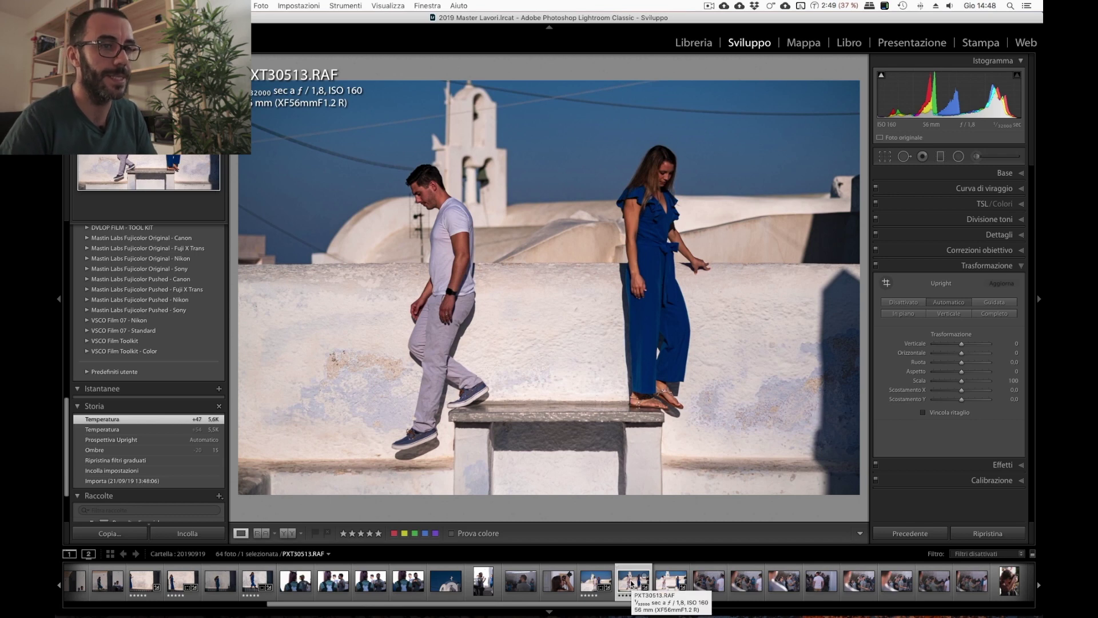
Go to PXT30512 and activate the Spot Removal tool.
{"action": "key", "text": "Left"}
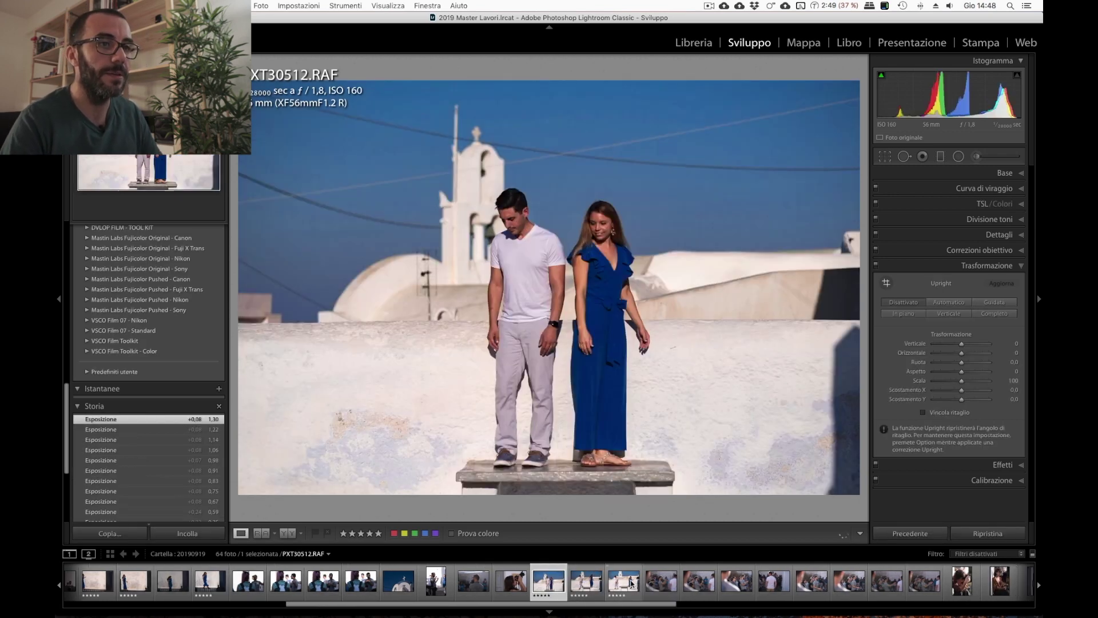
{"action": "right_click", "coordinate": [530, 288]}
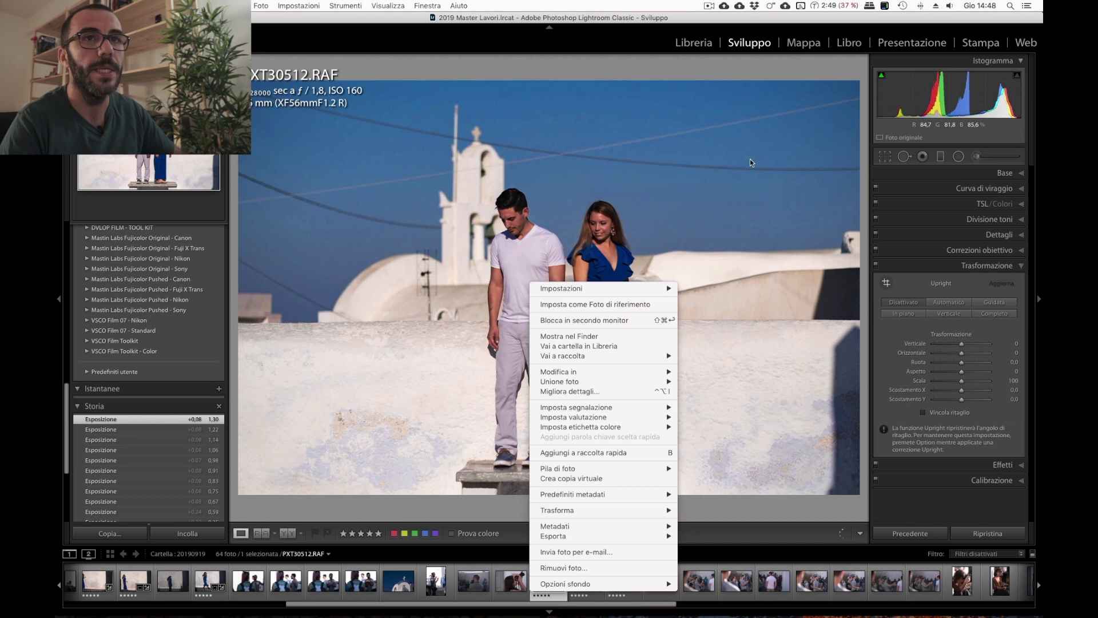
{"action": "left_click", "coordinate": [907, 156]}
{"action": "left_click", "coordinate": [908, 157]}
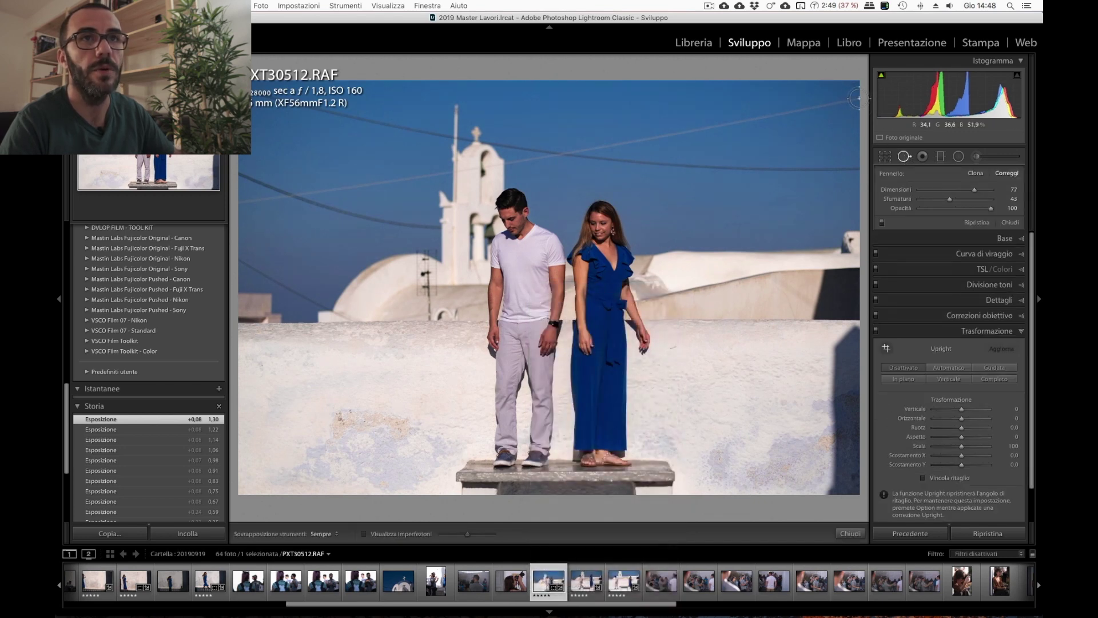
Paint trial removal strokes along the upper sky wire and move the source to cleaner sky.
{"action": "left_click_drag", "start_coordinate": [859, 98], "coordinate": [810, 110]}
{"action": "left_click_drag", "start_coordinate": [709, 131], "coordinate": [621, 164]}
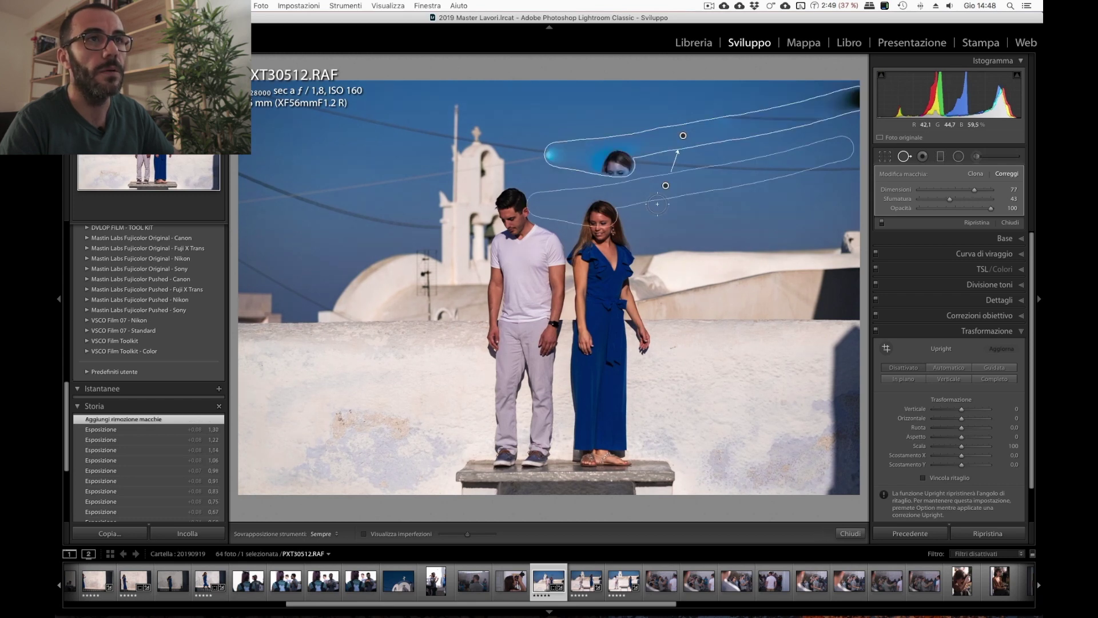
{"action": "key", "text": "BackSpace"}
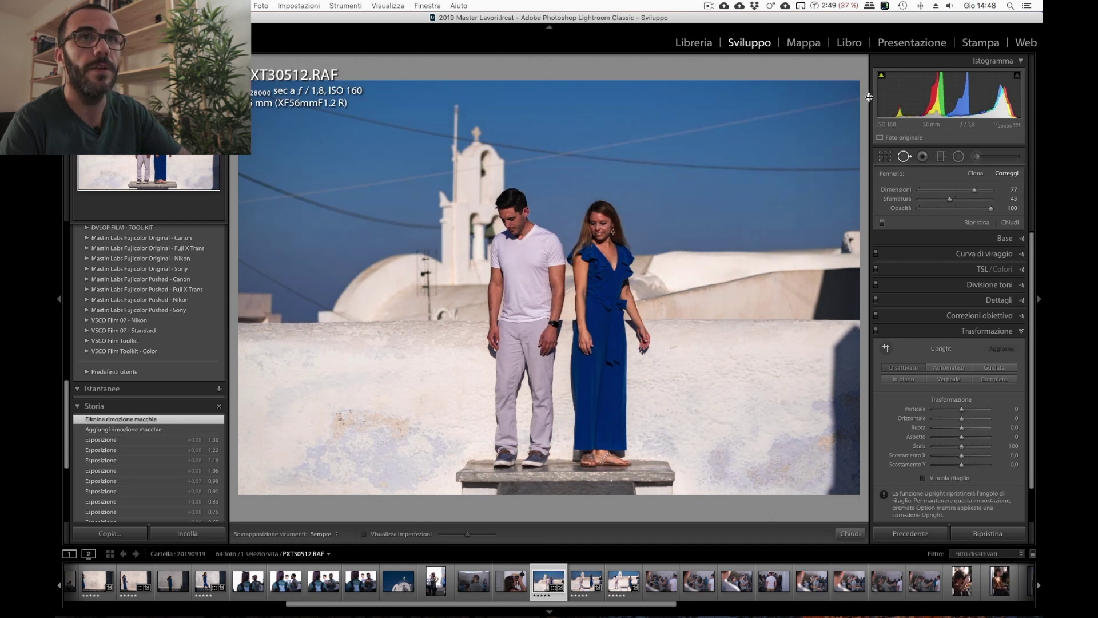
{"action": "left_click_drag", "start_coordinate": [858, 97], "coordinate": [630, 142]}
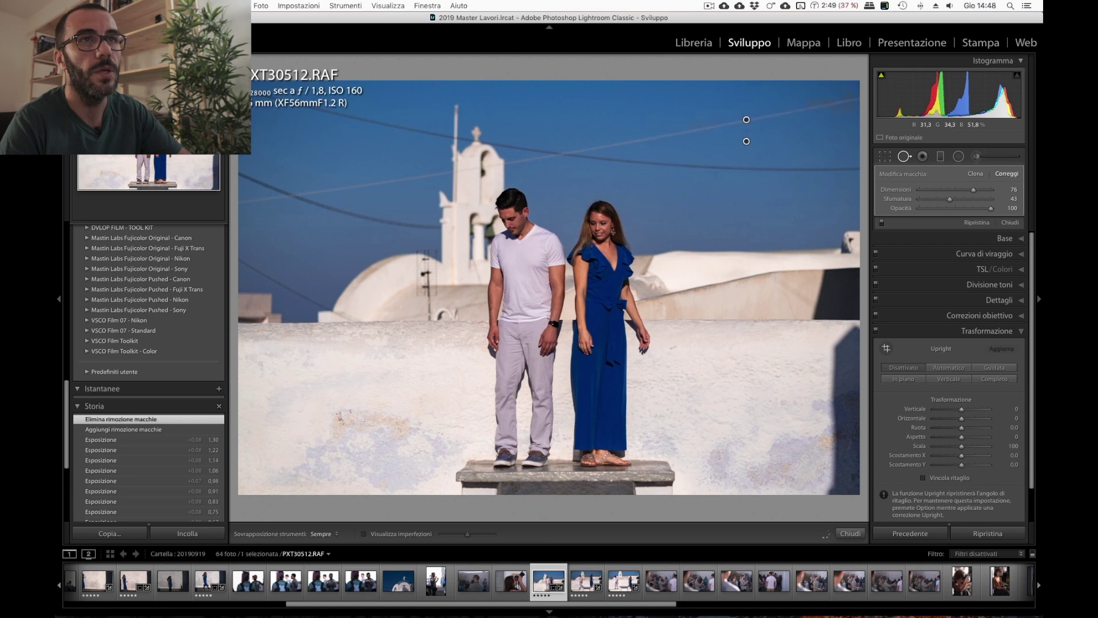
{"action": "mouse_move", "coordinate": [747, 137]}
{"action": "left_mouse_down"}
{"action": "mouse_move", "coordinate": [588, 116]}
{"action": "mouse_move", "coordinate": [746, 119]}
{"action": "left_mouse_up"}
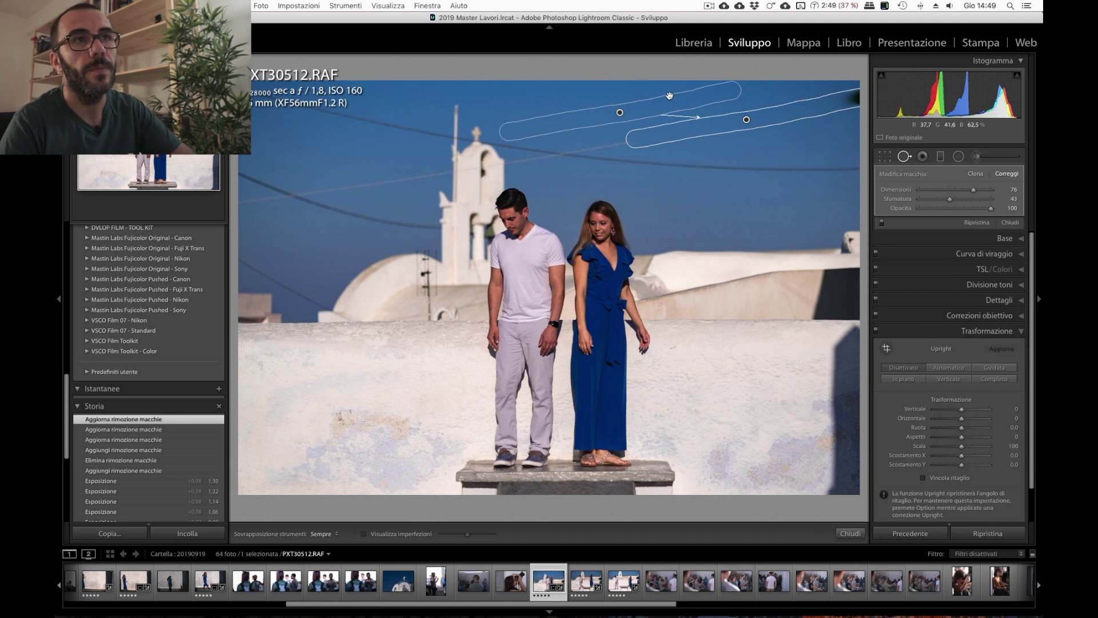
Try feather 0 and 100 and Clone mode, settle on Heal with feather 62, then delete the spots.
{"action": "left_click_drag", "start_coordinate": [950, 199], "coordinate": [915, 199]}
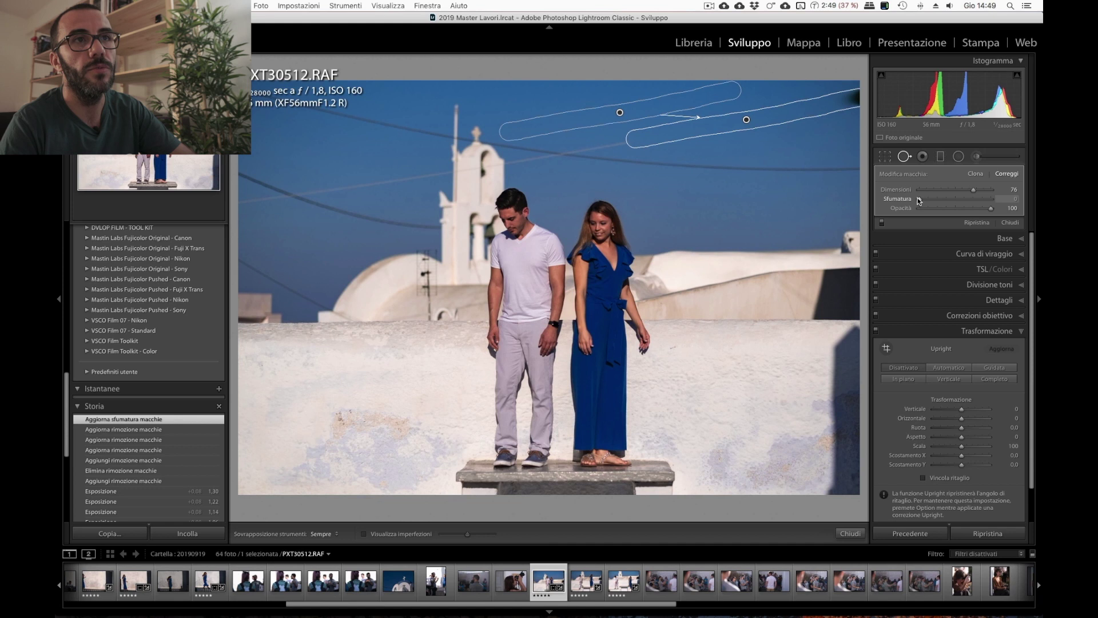
{"action": "left_click_drag", "start_coordinate": [919, 200], "coordinate": [1039, 201]}
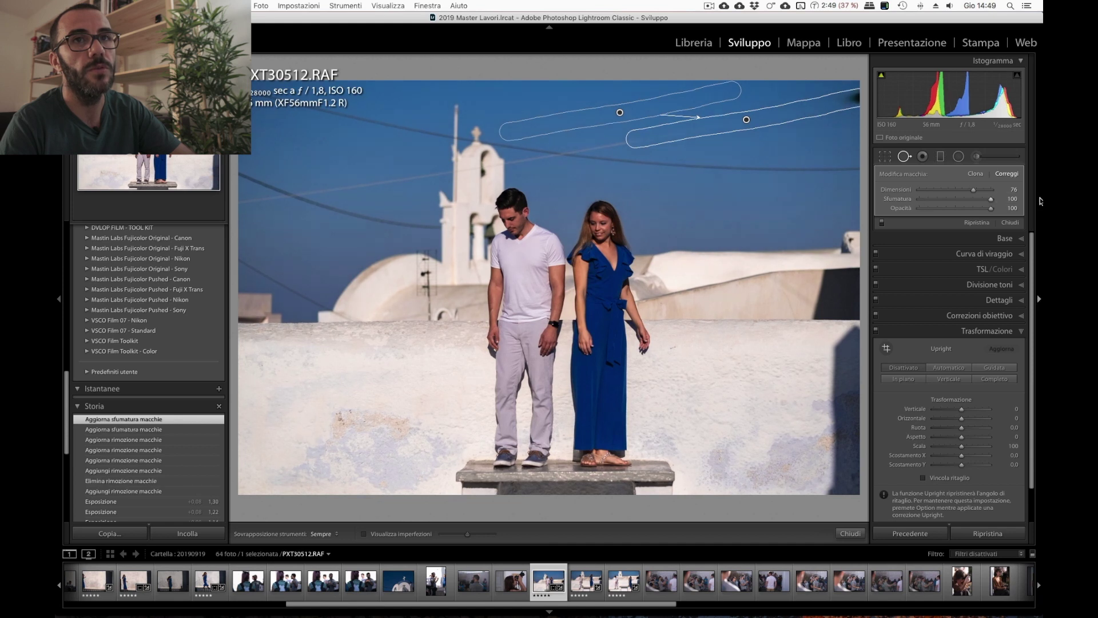
{"action": "left_click", "coordinate": [976, 174]}
{"action": "left_click", "coordinate": [965, 199]}
{"action": "left_click", "coordinate": [1007, 174]}
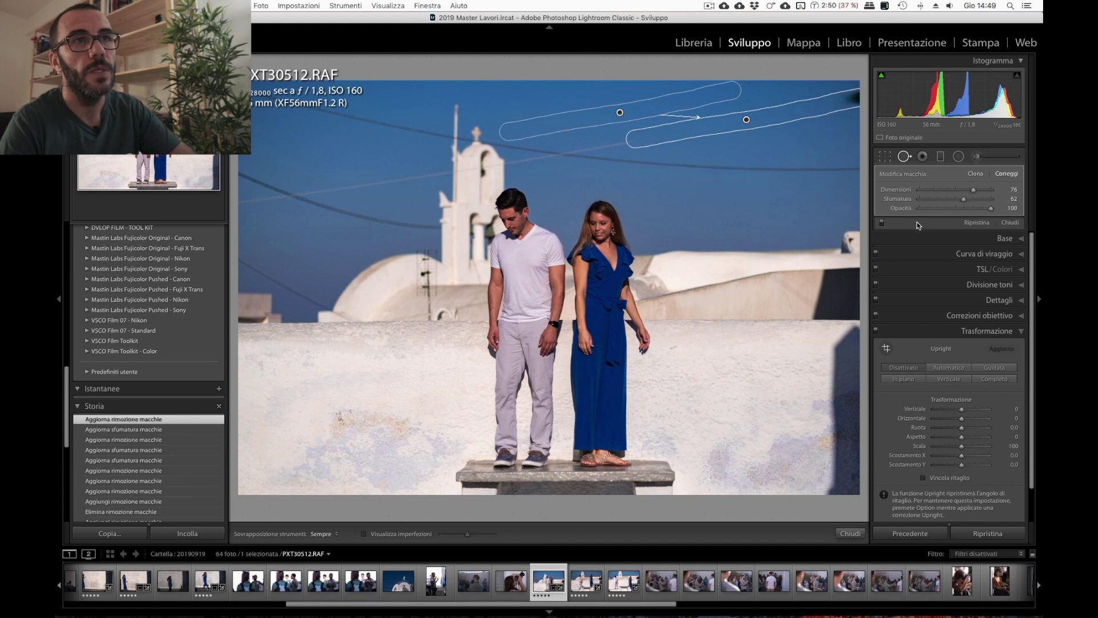
{"action": "key", "text": "Delete"}
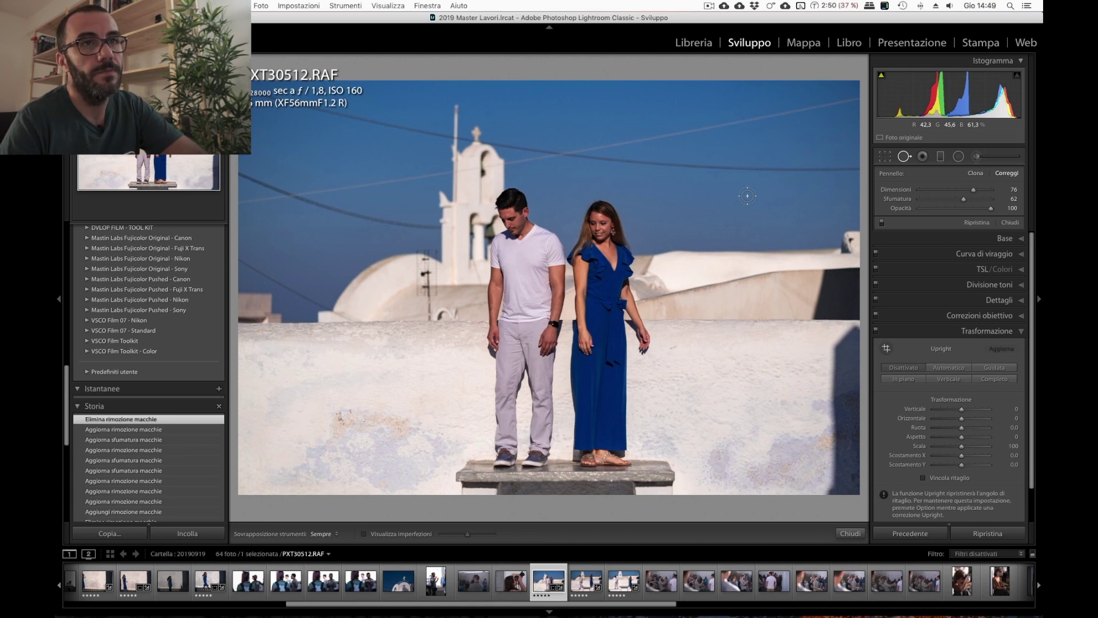
Send PXT30512 to Adobe Photoshop CC 2019 via Modifica in and confirm.
{"action": "right_click", "coordinate": [747, 196]}
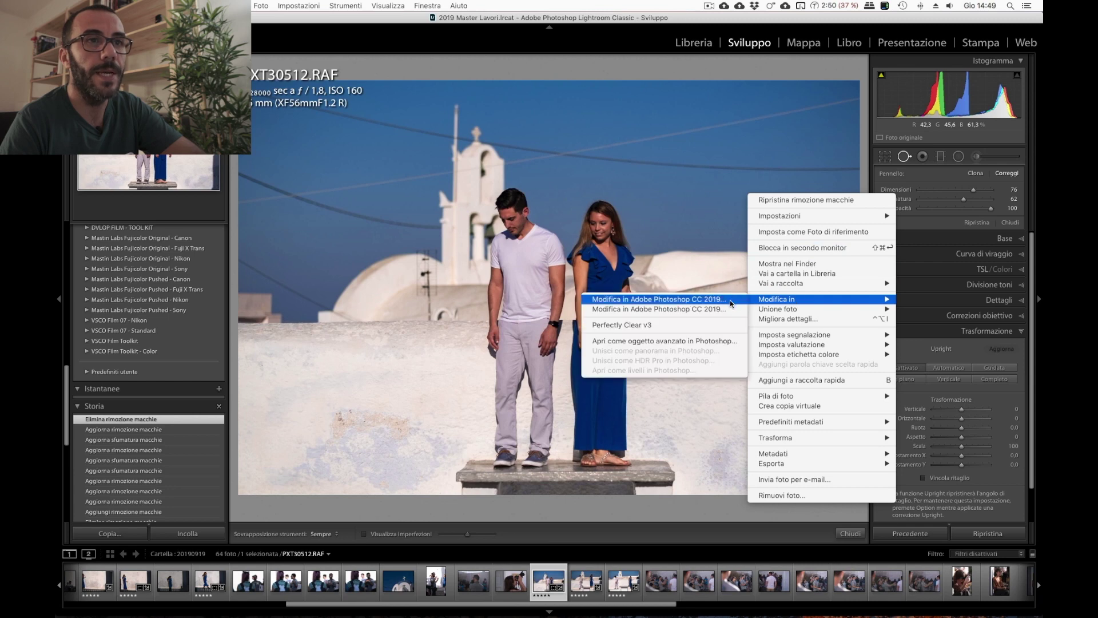
{"action": "mouse_move", "coordinate": [798, 298]}
{"action": "left_click", "coordinate": [731, 300]}
{"action": "left_click", "coordinate": [627, 223]}
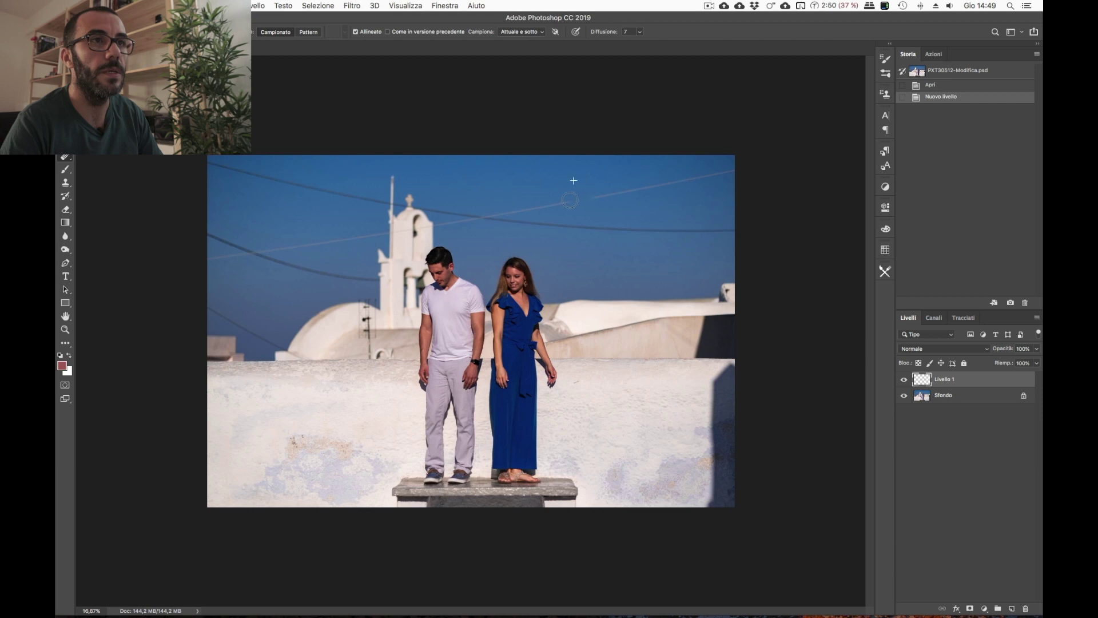
Heal away the wire across the right-side sky on Livello 1.
{"action": "mouse_move", "coordinate": [524, 210]}
{"action": "left_mouse_down"}
{"action": "mouse_move", "coordinate": [568, 180]}
{"action": "mouse_move", "coordinate": [603, 194]}
{"action": "mouse_move", "coordinate": [694, 182]}
{"action": "left_mouse_up"}
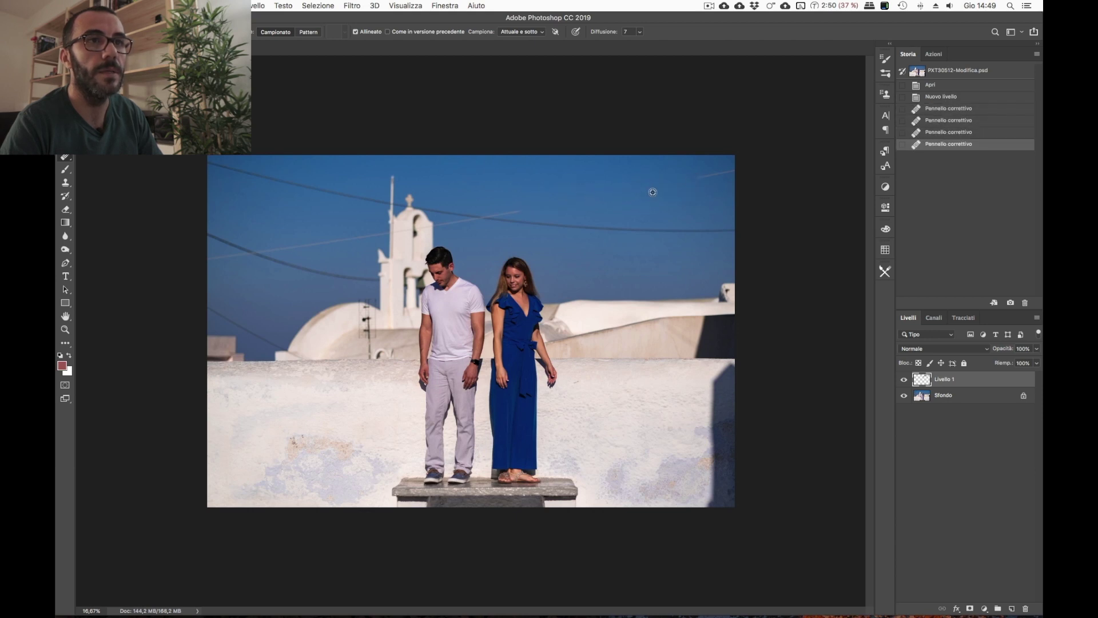
{"action": "left_click", "coordinate": [729, 172]}
{"action": "mouse_move", "coordinate": [732, 228]}
{"action": "left_mouse_down"}
{"action": "mouse_move", "coordinate": [536, 223]}
{"action": "mouse_move", "coordinate": [511, 206]}
{"action": "mouse_move", "coordinate": [461, 213]}
{"action": "left_mouse_up"}
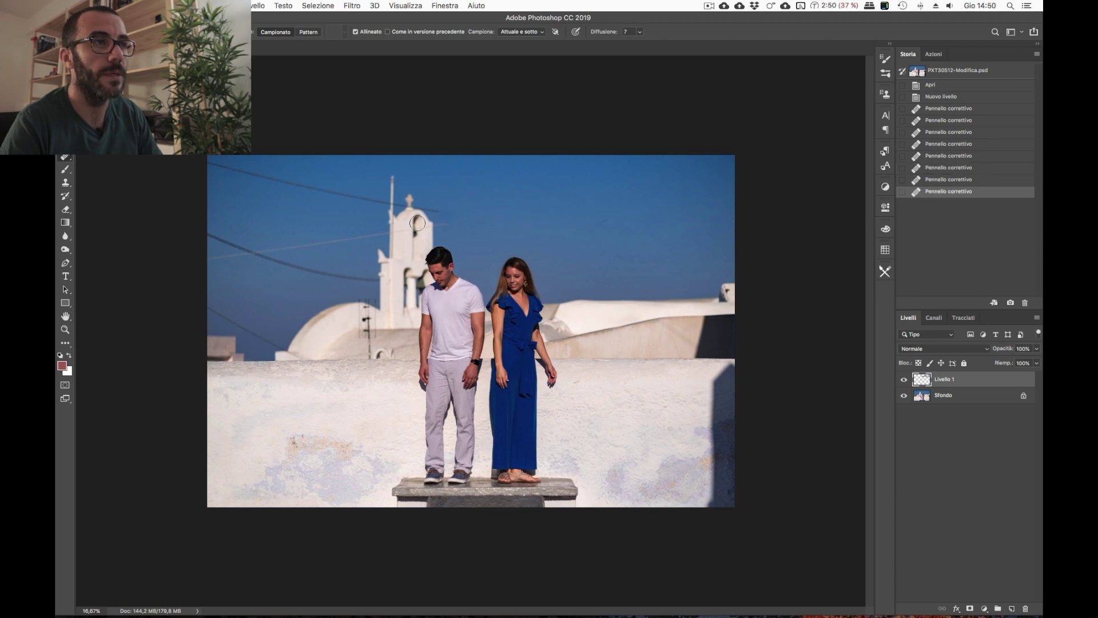
Heal the wire toward the left sky and clean up leftover wire spots.
{"action": "left_click_drag", "start_coordinate": [349, 198], "coordinate": [211, 165]}
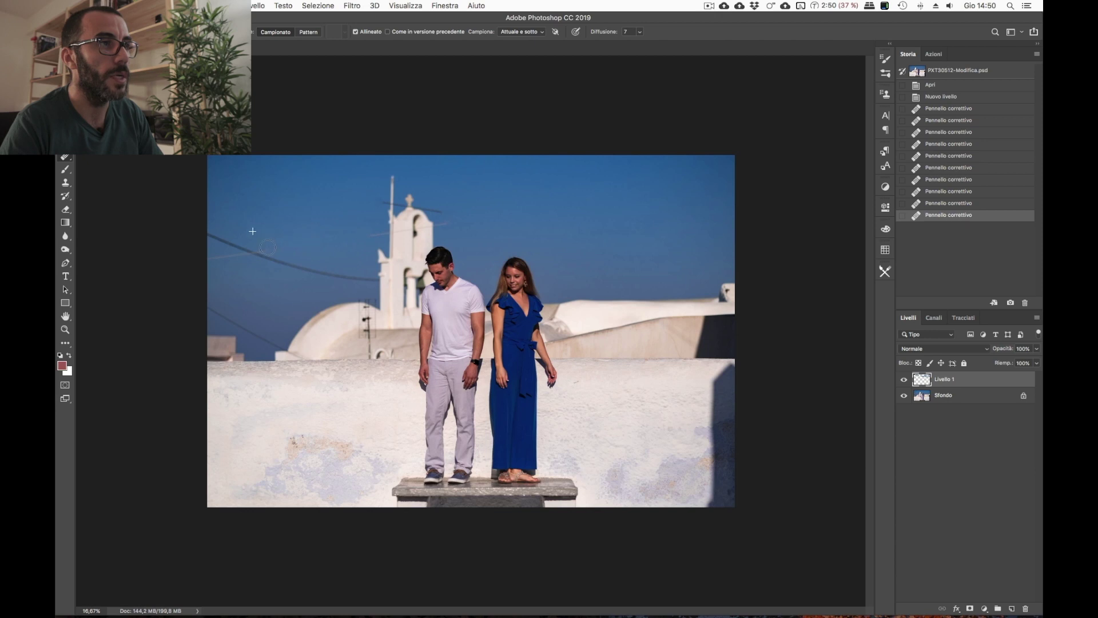
{"action": "left_click_drag", "start_coordinate": [268, 247], "coordinate": [213, 236]}
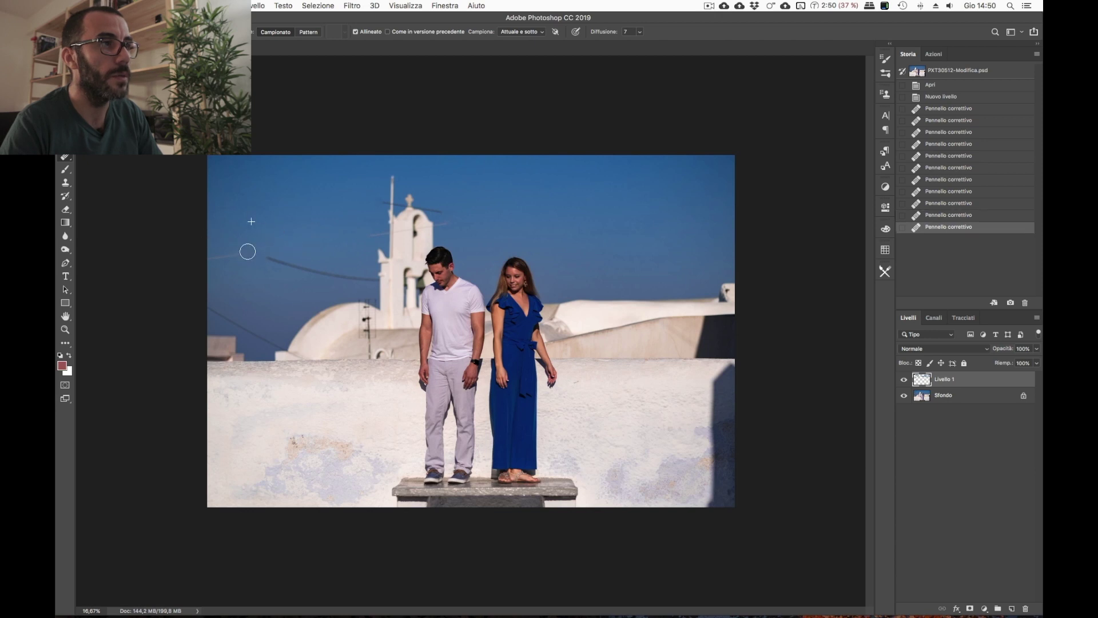
{"action": "left_click_drag", "start_coordinate": [250, 248], "coordinate": [255, 247]}
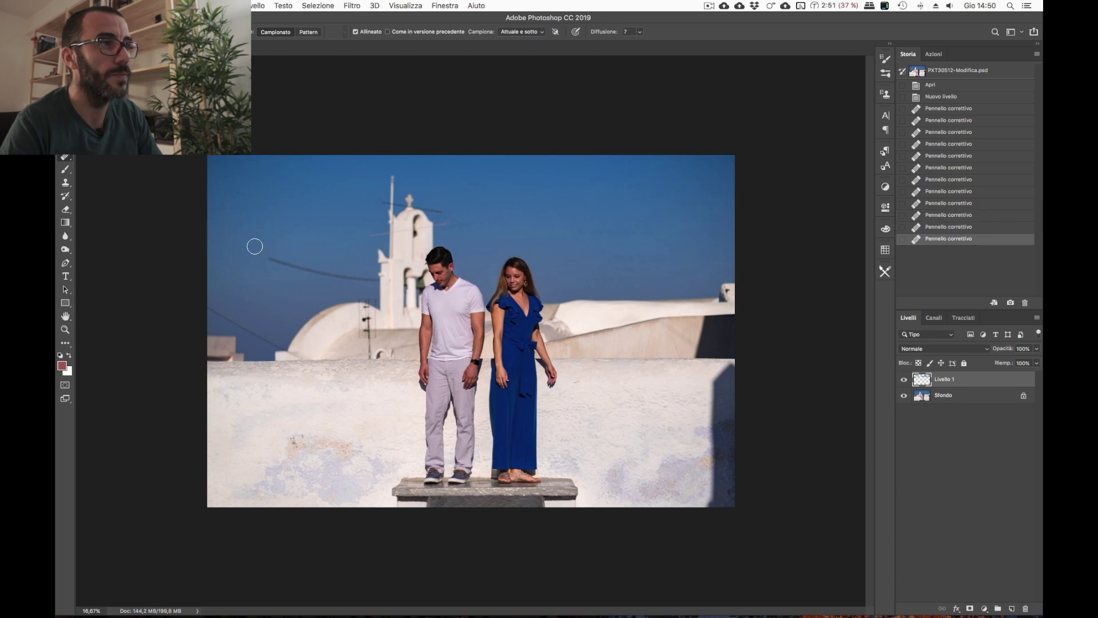
{"action": "left_click", "coordinate": [368, 276]}
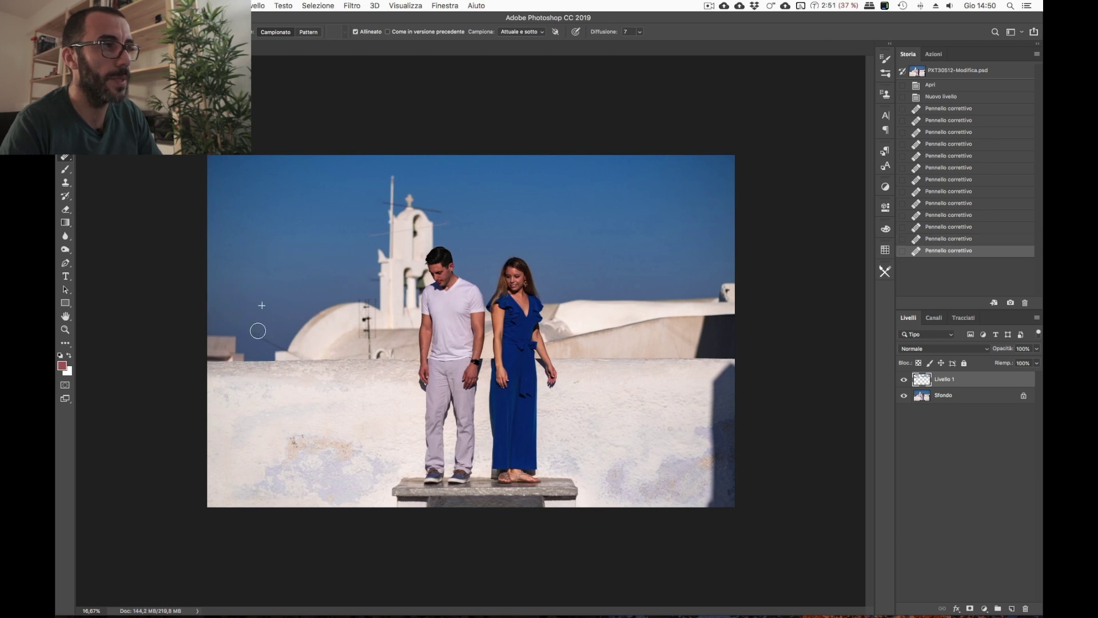
{"action": "left_click", "coordinate": [274, 338]}
{"action": "scroll", "coordinate": [309, 350], "scroll_direction": "up", "scroll_amount": 2}
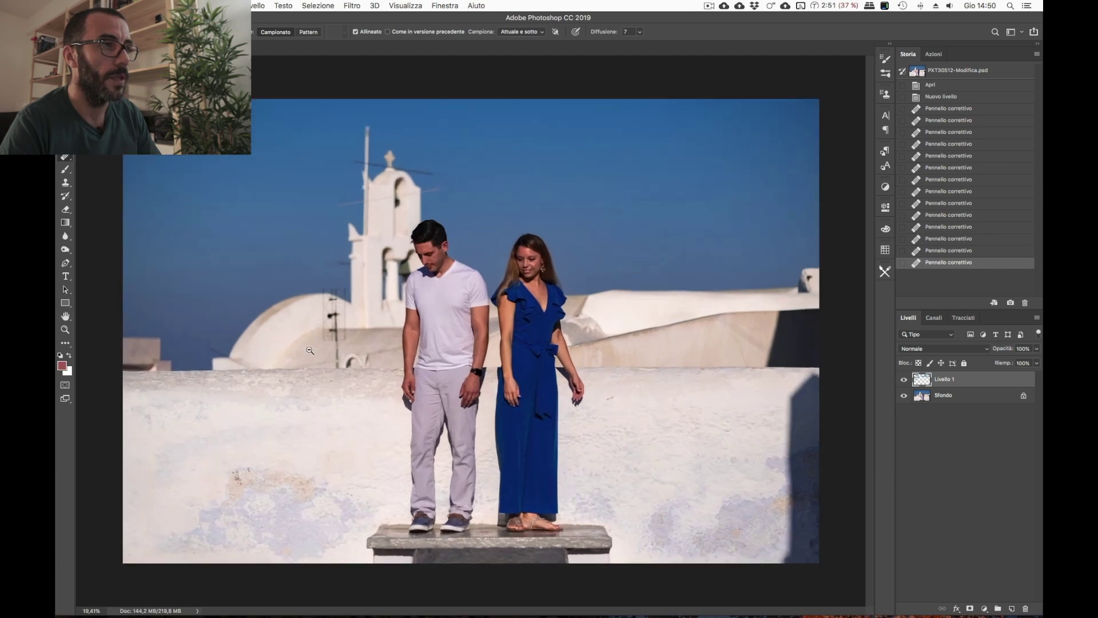
Zoom in, resize the Healing Brush and heal the wire traces beside the dome.
{"action": "scroll", "coordinate": [310, 351], "scroll_direction": "up", "scroll_amount": 2}
{"action": "scroll", "coordinate": [309, 351], "scroll_direction": "up", "scroll_amount": 3}
{"action": "left_click_drag", "start_coordinate": [257, 278], "coordinate": [241, 280]}
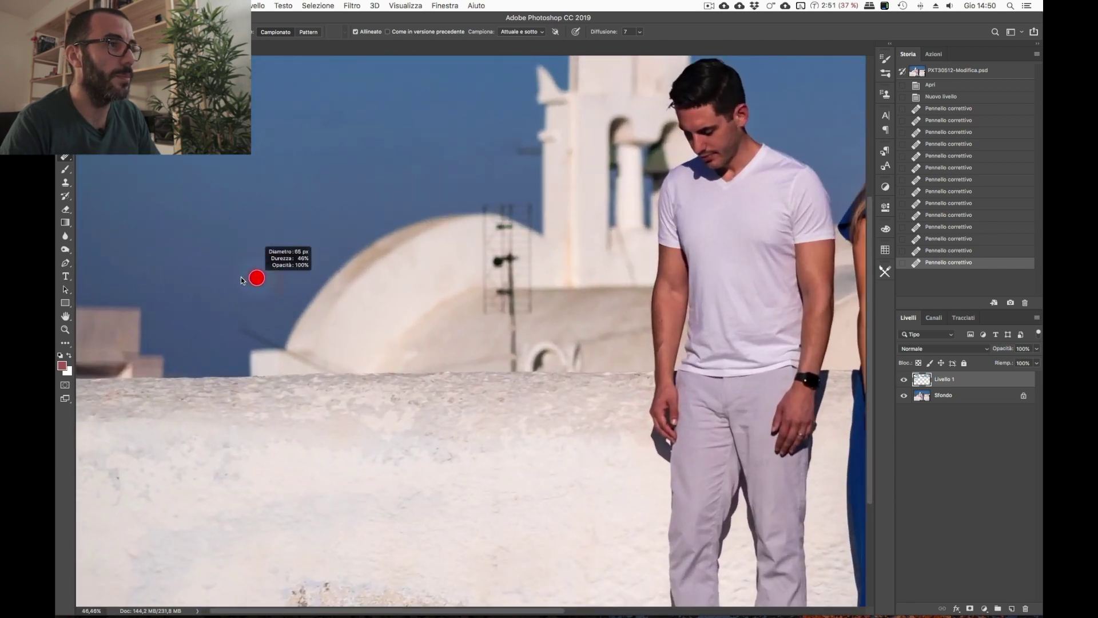
{"action": "left_click_drag", "start_coordinate": [252, 331], "coordinate": [278, 339]}
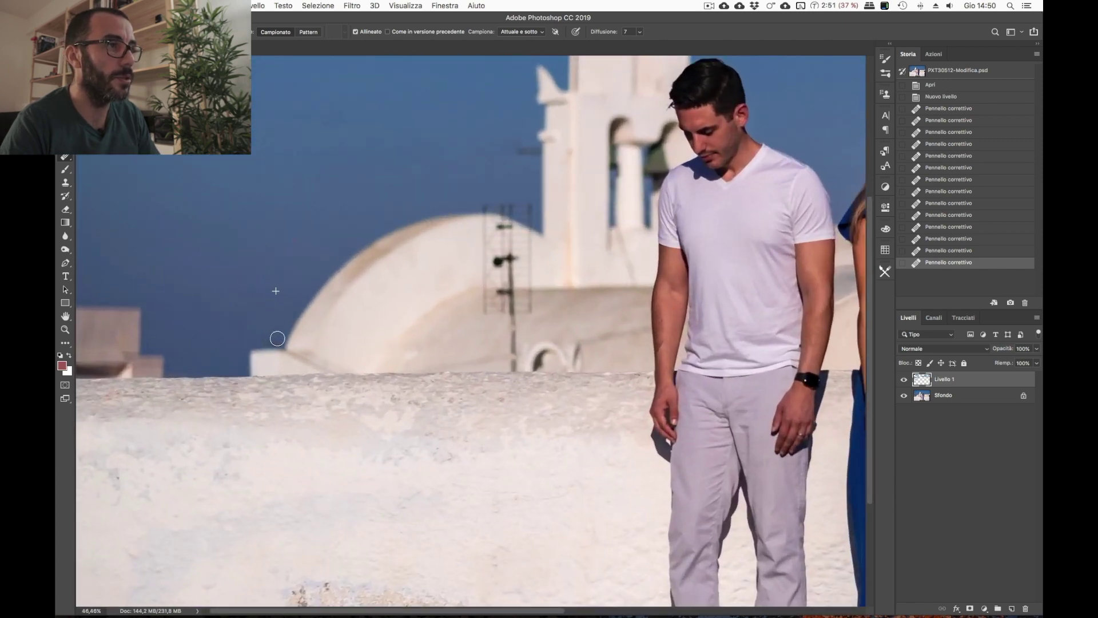
{"action": "left_click", "coordinate": [277, 339]}
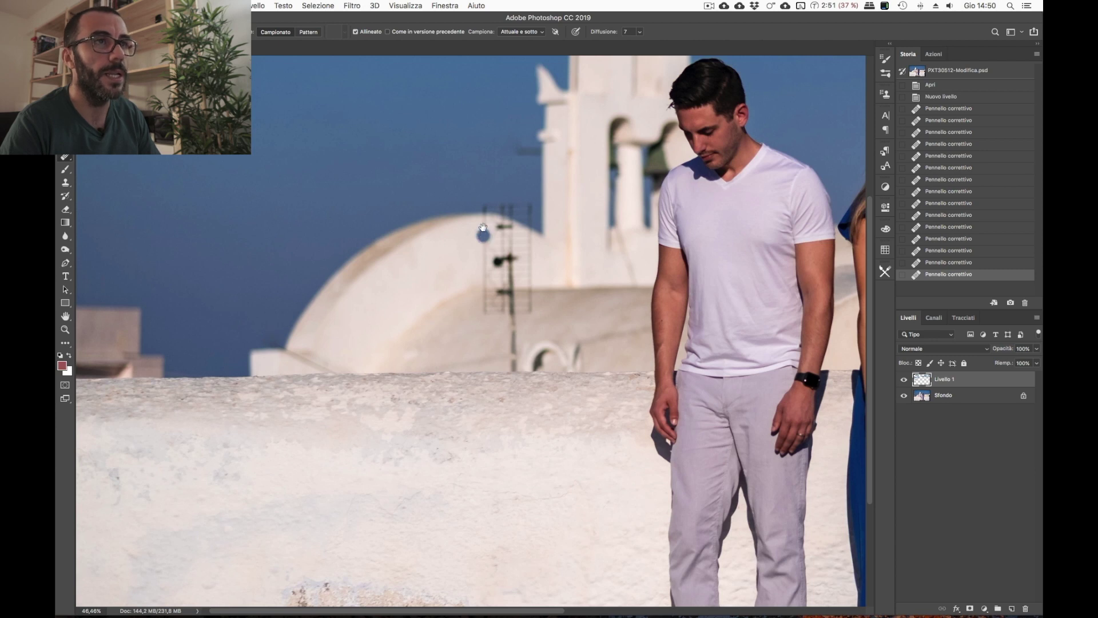
{"action": "scroll", "coordinate": [478, 233], "scroll_direction": "up", "scroll_amount": 5}
{"action": "scroll", "coordinate": [478, 233], "scroll_direction": "right", "scroll_amount": 2}
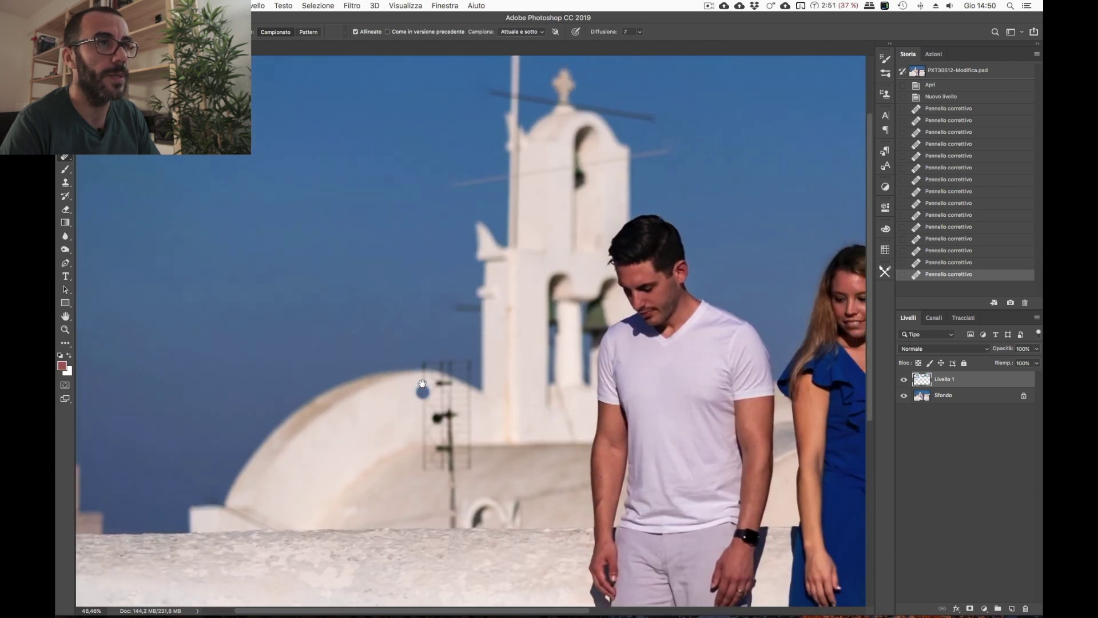
Sample clean sky and heal the wire spots left of and beside the bell tower.
{"action": "left_click", "coordinate": [460, 311]}
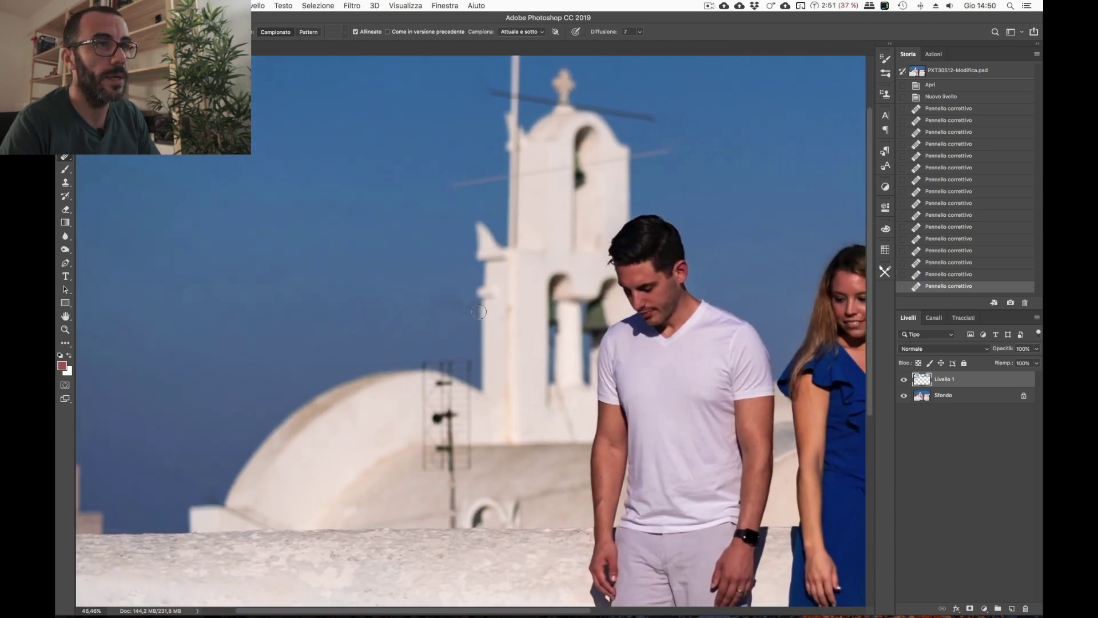
{"action": "left_click", "coordinate": [433, 300]}
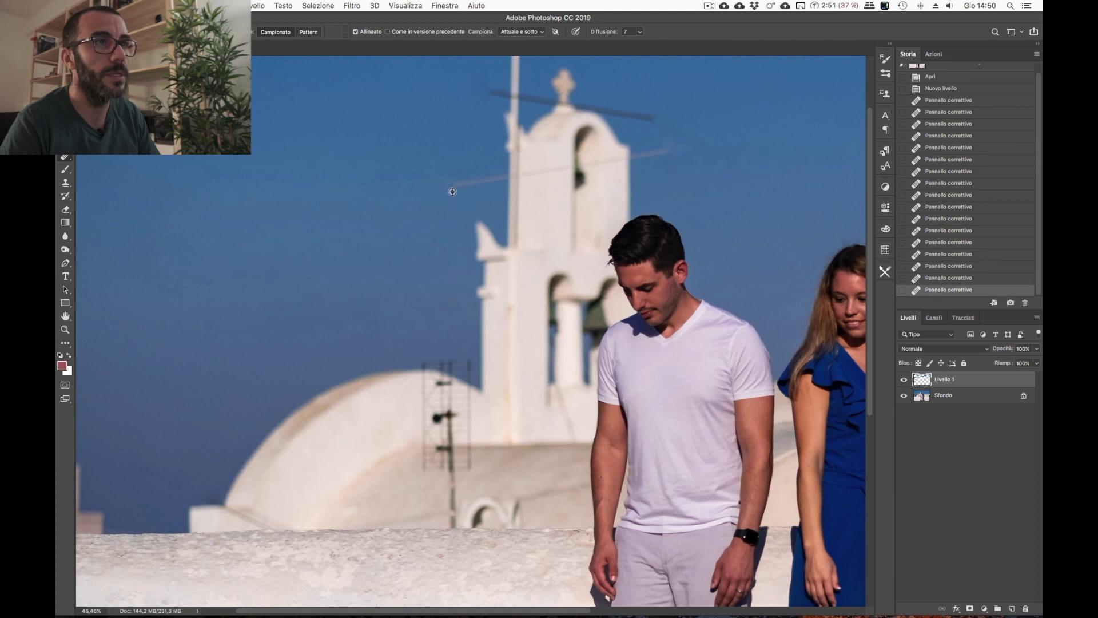
{"action": "scroll", "coordinate": [474, 297], "scroll_direction": "up", "scroll_amount": 3}
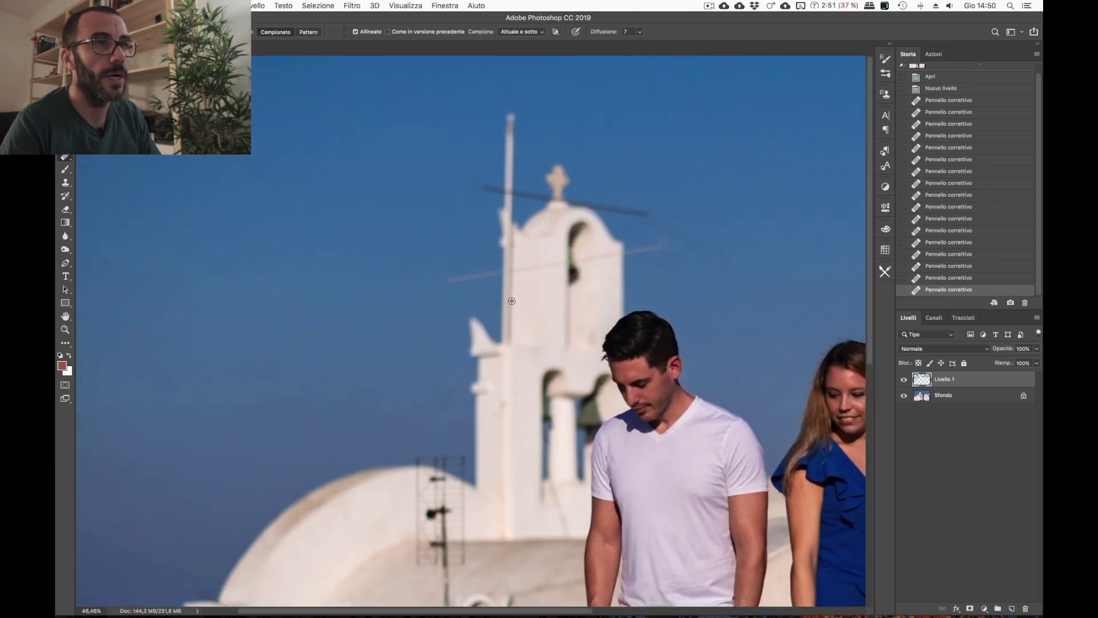
{"action": "left_click", "coordinate": [506, 301], "text": "alt"}
{"action": "left_click", "coordinate": [486, 273]}
{"action": "left_click", "coordinate": [518, 234]}
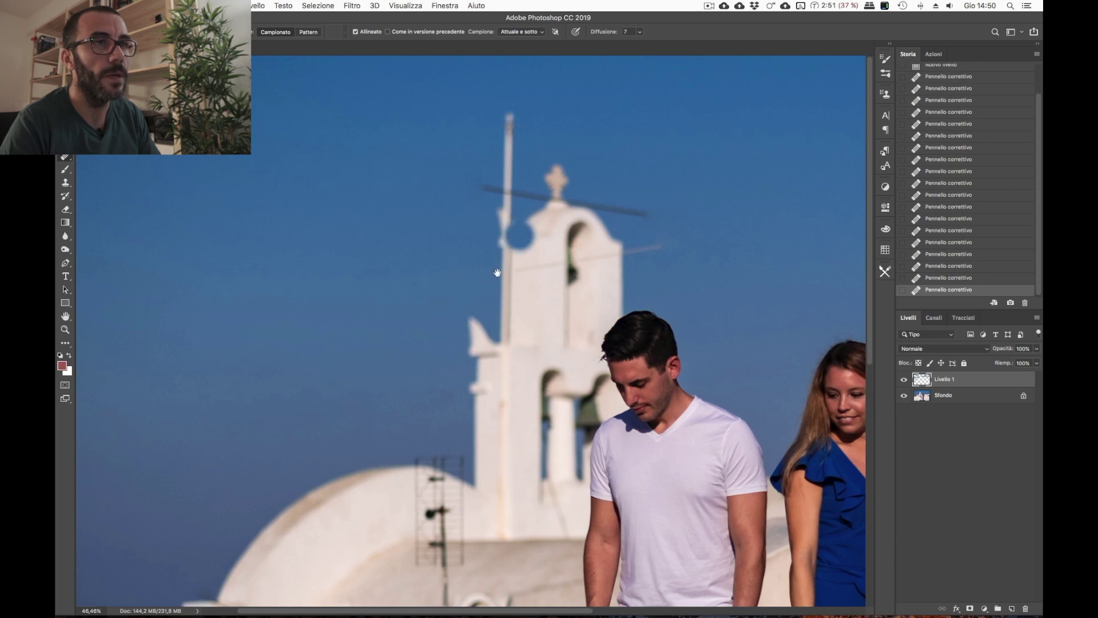
{"action": "scroll", "coordinate": [518, 235], "scroll_direction": "right", "scroll_amount": 3}
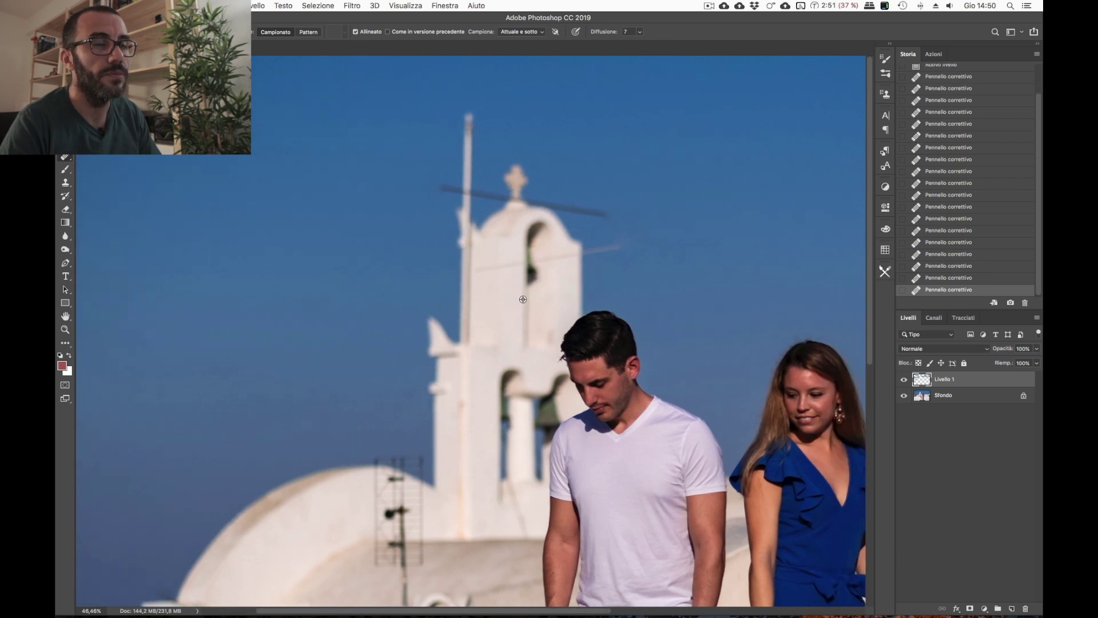
{"action": "left_click_drag", "start_coordinate": [521, 293], "coordinate": [509, 293]}
{"action": "left_click", "coordinate": [486, 277]}
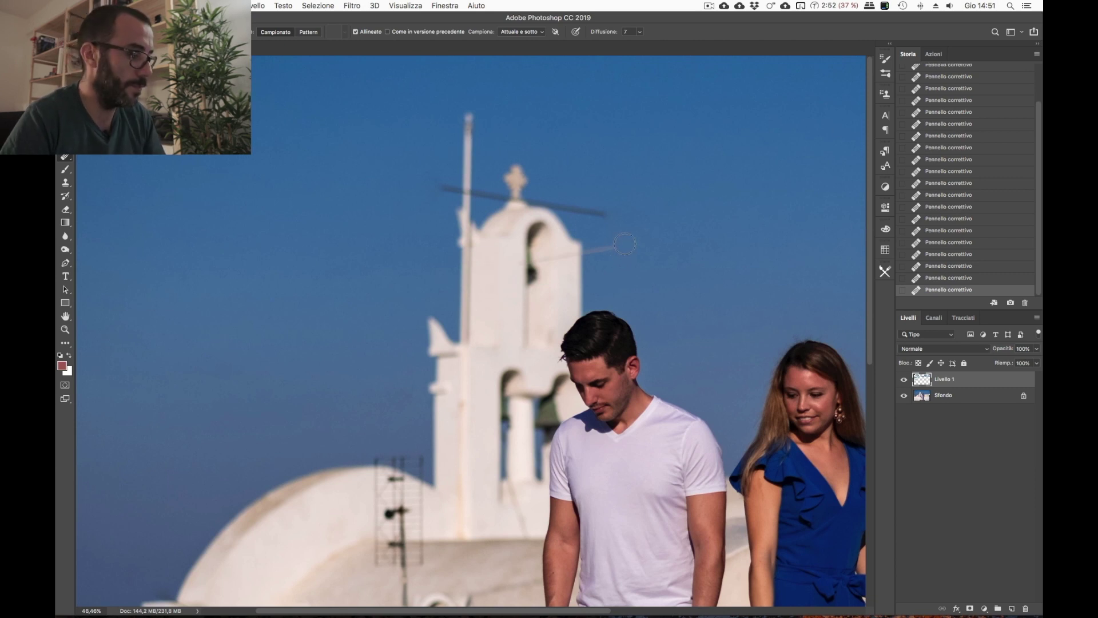
With a ~100 px brush, heal the faint wire right of the tower, undoing the last stroke.
{"action": "scroll", "coordinate": [629, 240], "scroll_direction": "up", "scroll_amount": 5}
{"action": "left_click_drag", "start_coordinate": [645, 290], "coordinate": [631, 290]}
{"action": "left_click_drag", "start_coordinate": [537, 325], "coordinate": [539, 325]}
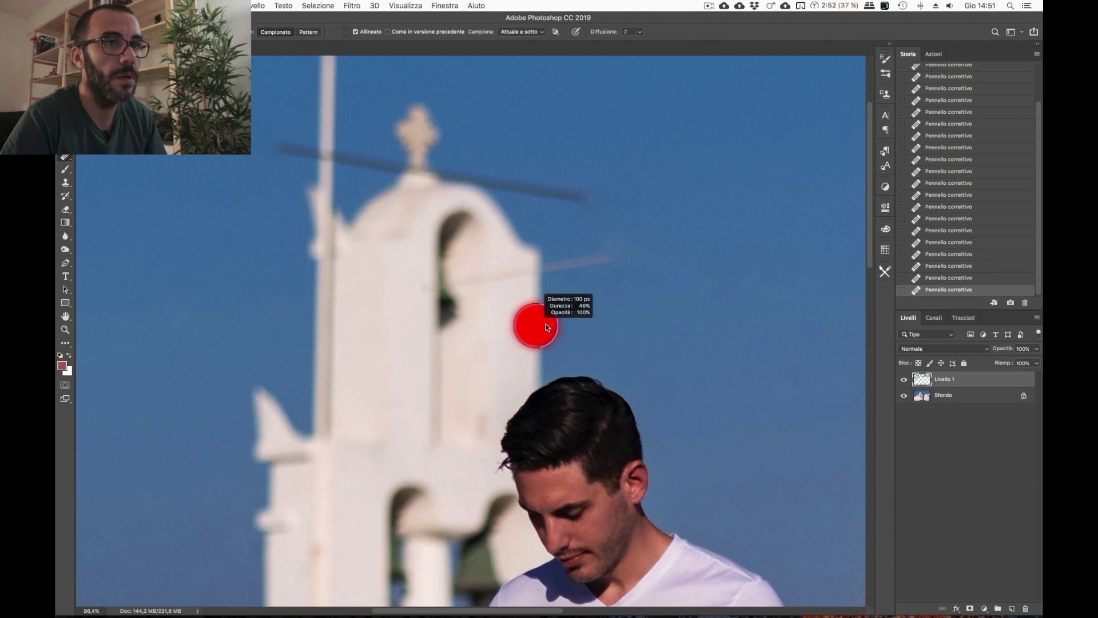
{"action": "left_click_drag", "start_coordinate": [546, 273], "coordinate": [552, 277]}
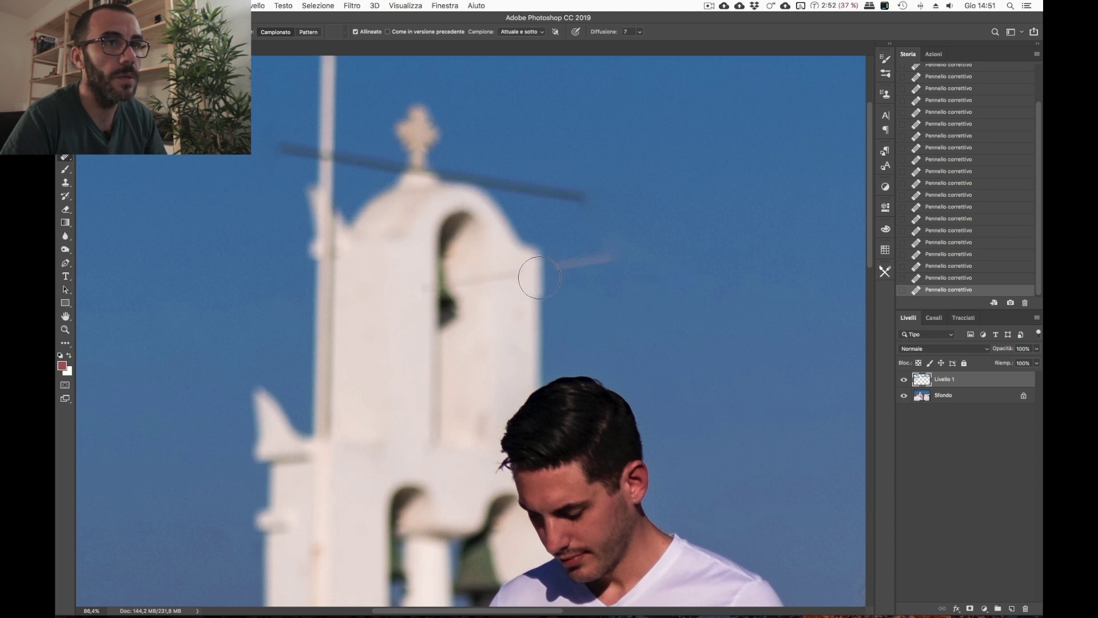
{"action": "left_click_drag", "start_coordinate": [669, 256], "coordinate": [668, 256]}
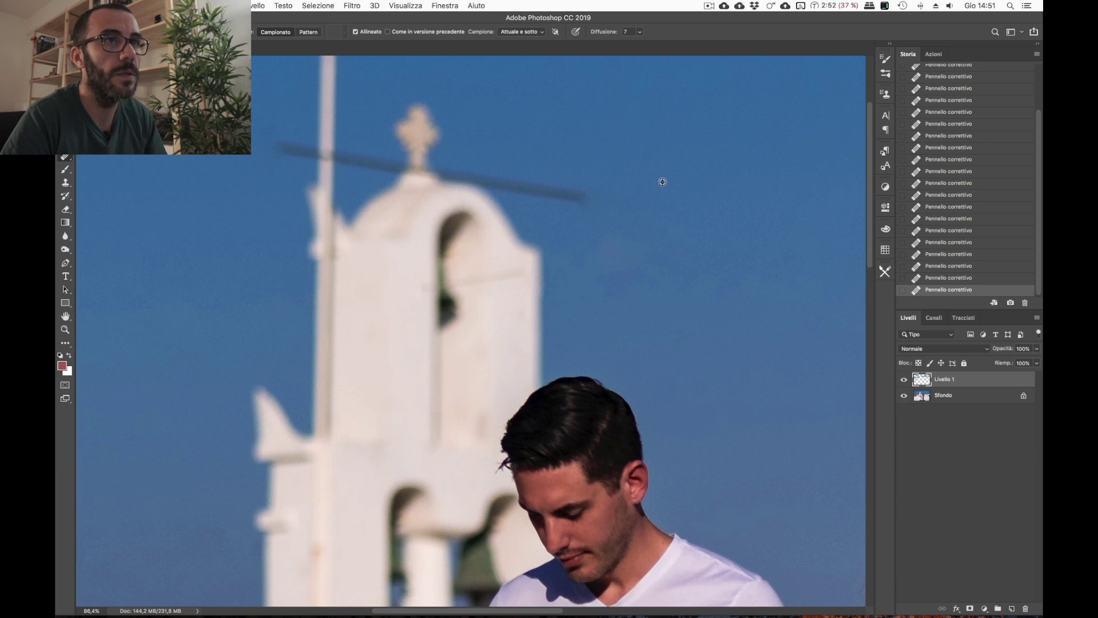
{"action": "mouse_move", "coordinate": [579, 197]}
{"action": "left_mouse_down"}
{"action": "mouse_move", "coordinate": [503, 171]}
{"action": "mouse_move", "coordinate": [518, 164]}
{"action": "left_mouse_up"}
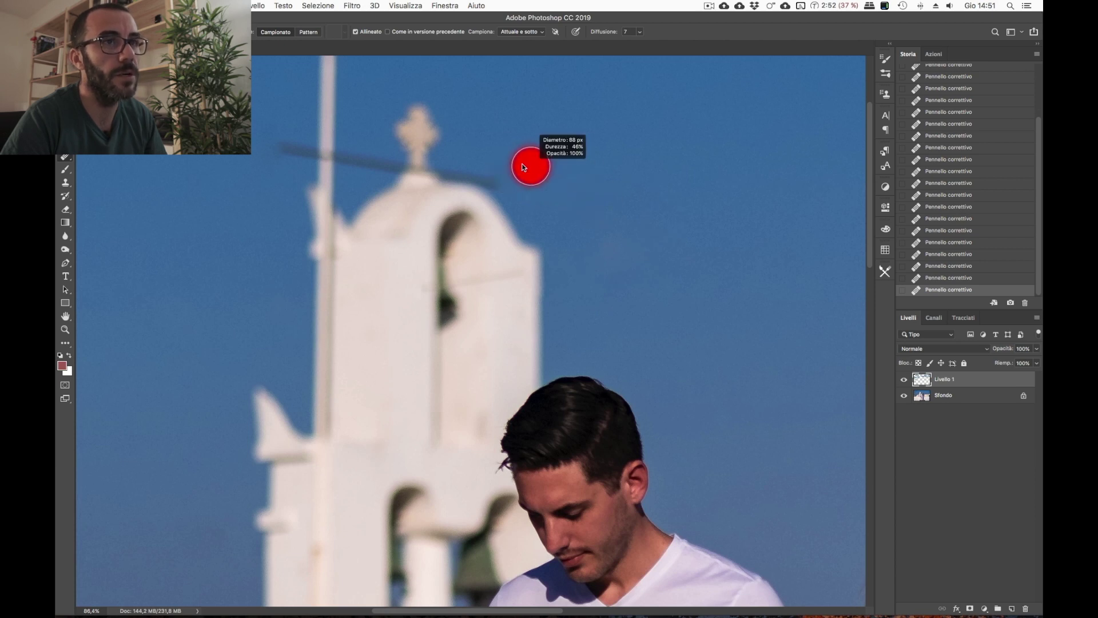
{"action": "left_click_drag", "start_coordinate": [694, 206], "coordinate": [711, 204]}
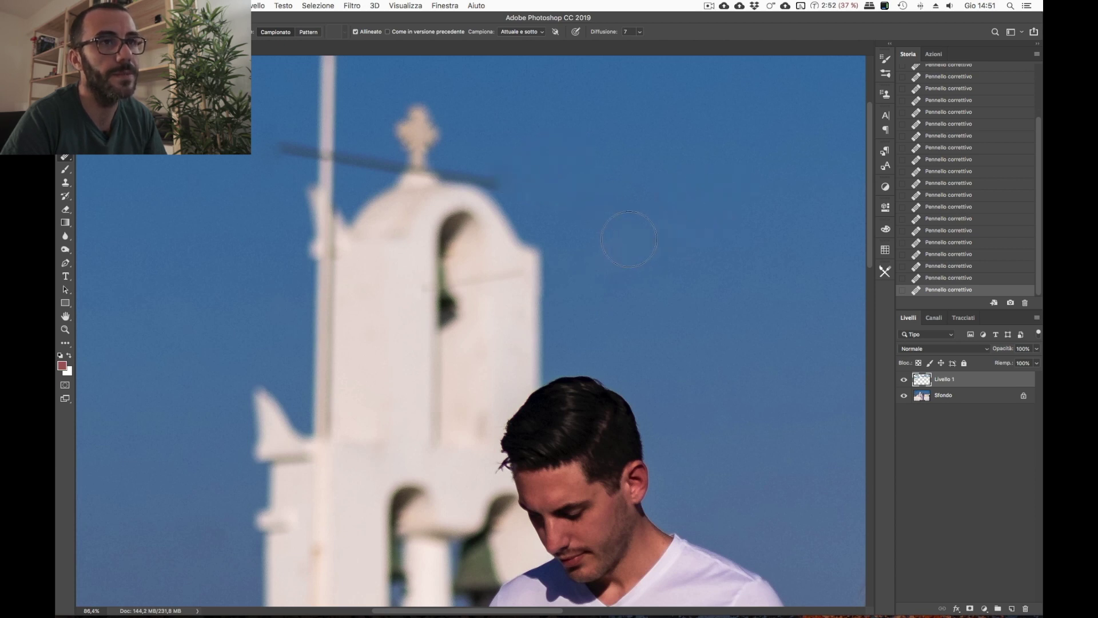
{"action": "mouse_move", "coordinate": [529, 139]}
{"action": "left_mouse_down"}
{"action": "mouse_move", "coordinate": [517, 140]}
{"action": "mouse_move", "coordinate": [505, 170]}
{"action": "left_mouse_up"}
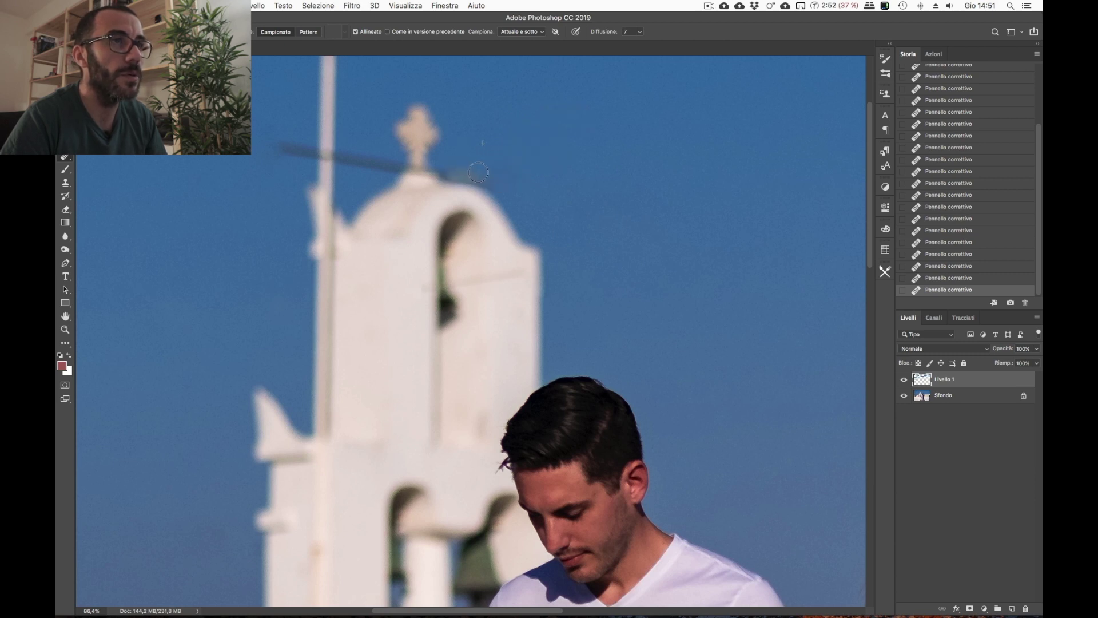
{"action": "key", "text": "ctrl+z"}
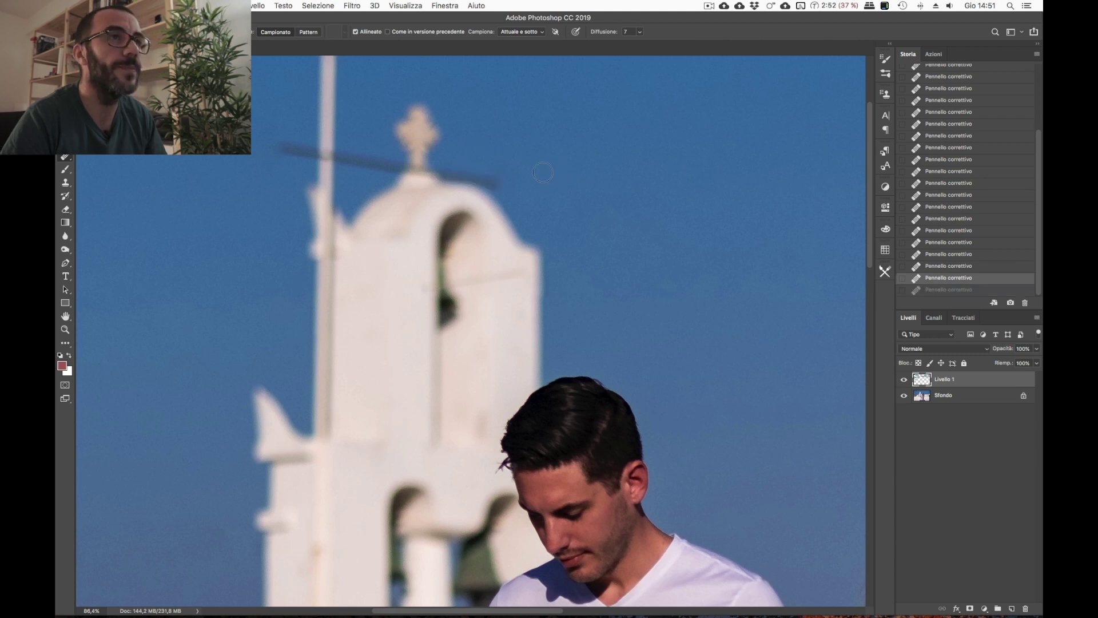
Clone sky over the dark bar near the cross using the Clone Stamp at 59% opacity.
{"action": "key", "text": "s"}
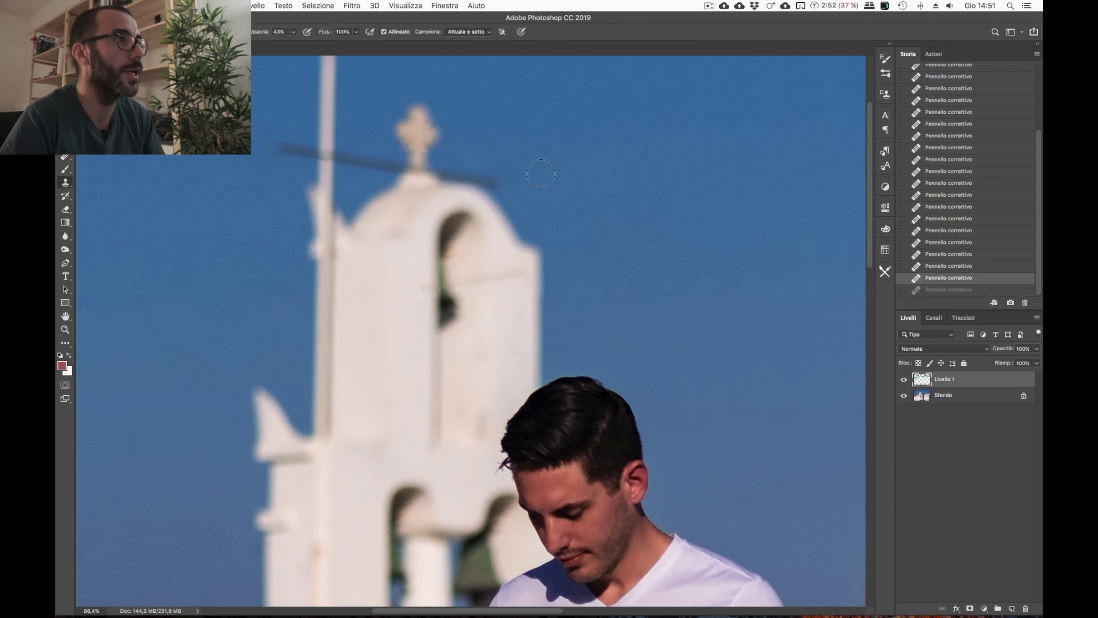
{"action": "left_click_drag", "start_coordinate": [258, 33], "coordinate": [267, 36]}
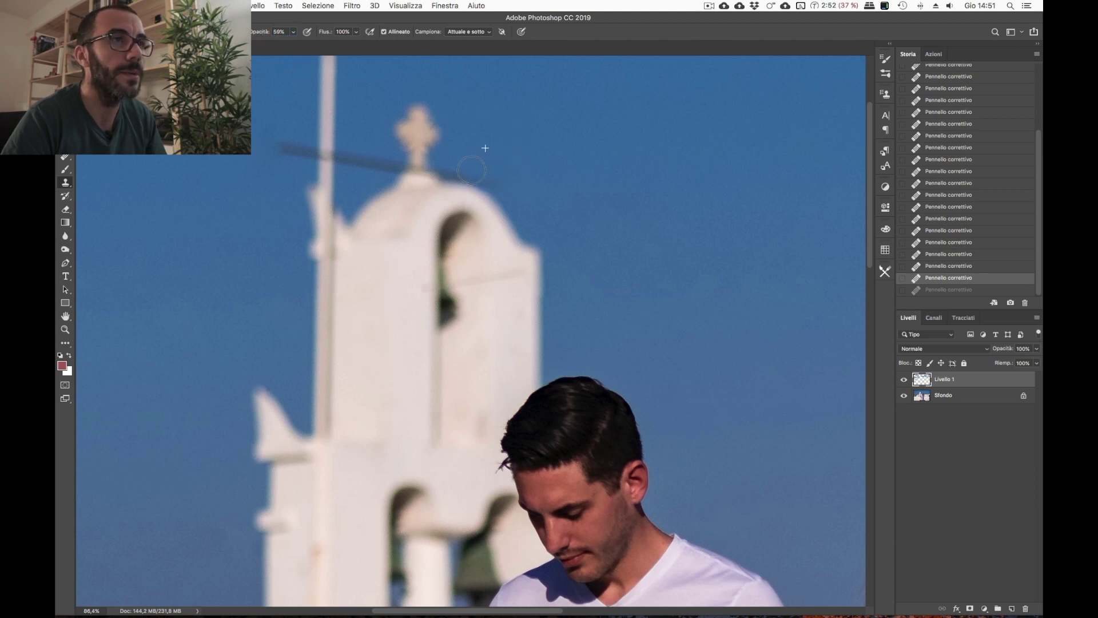
{"action": "left_click_drag", "start_coordinate": [507, 185], "coordinate": [510, 188]}
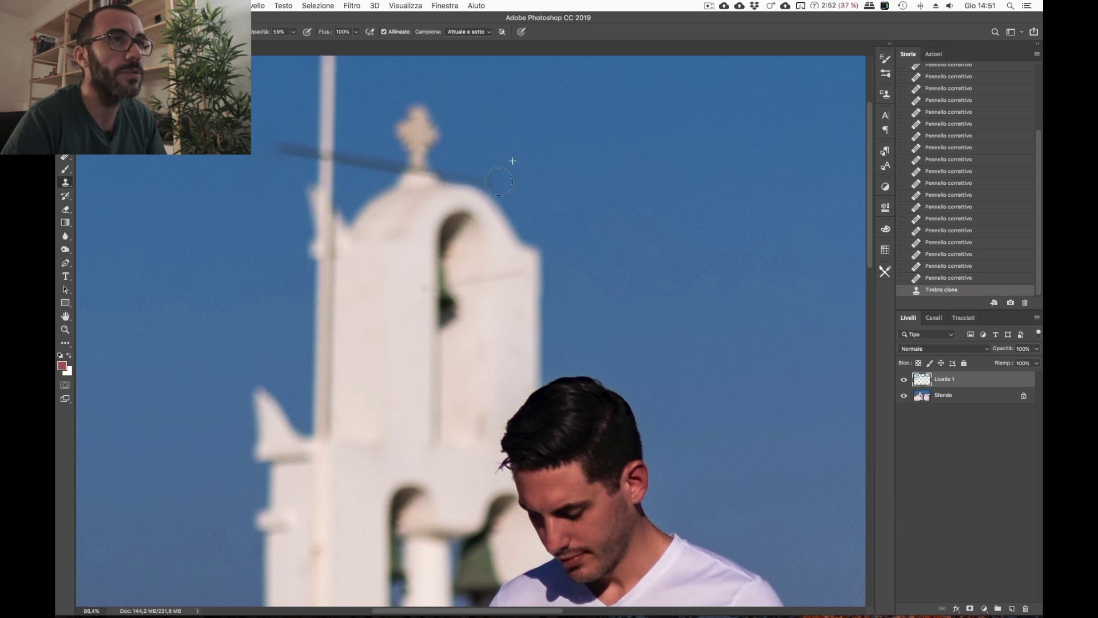
{"action": "mouse_move", "coordinate": [453, 168]}
{"action": "left_mouse_down"}
{"action": "mouse_move", "coordinate": [412, 174]}
{"action": "mouse_move", "coordinate": [452, 346]}
{"action": "left_mouse_up"}
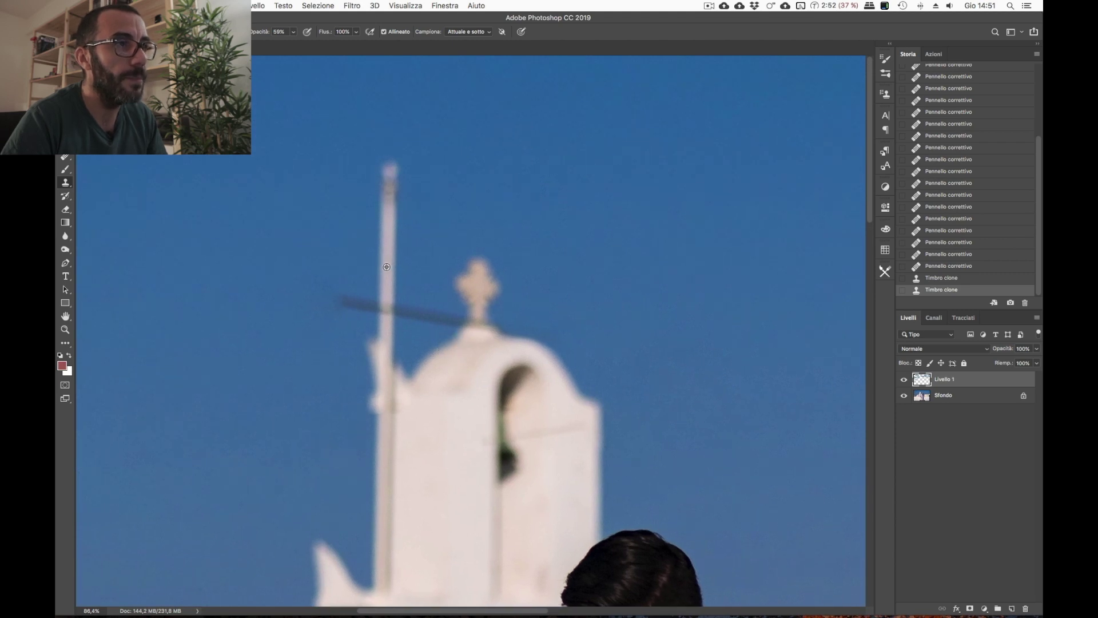
Clone out the wire crossing the pole and leftover spots, then view the whole photo.
{"action": "mouse_move", "coordinate": [333, 297]}
{"action": "left_mouse_down"}
{"action": "mouse_move", "coordinate": [383, 303]}
{"action": "mouse_move", "coordinate": [333, 322]}
{"action": "left_mouse_up"}
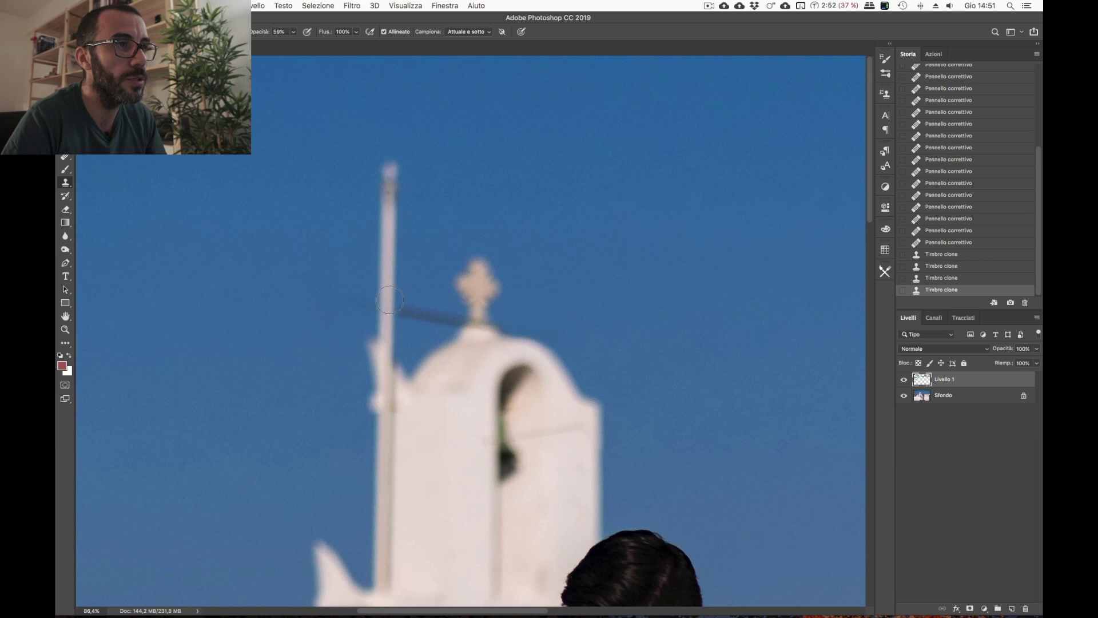
{"action": "mouse_move", "coordinate": [431, 314]}
{"action": "left_mouse_down"}
{"action": "mouse_move", "coordinate": [409, 315]}
{"action": "mouse_move", "coordinate": [451, 318]}
{"action": "mouse_move", "coordinate": [429, 307]}
{"action": "left_mouse_up"}
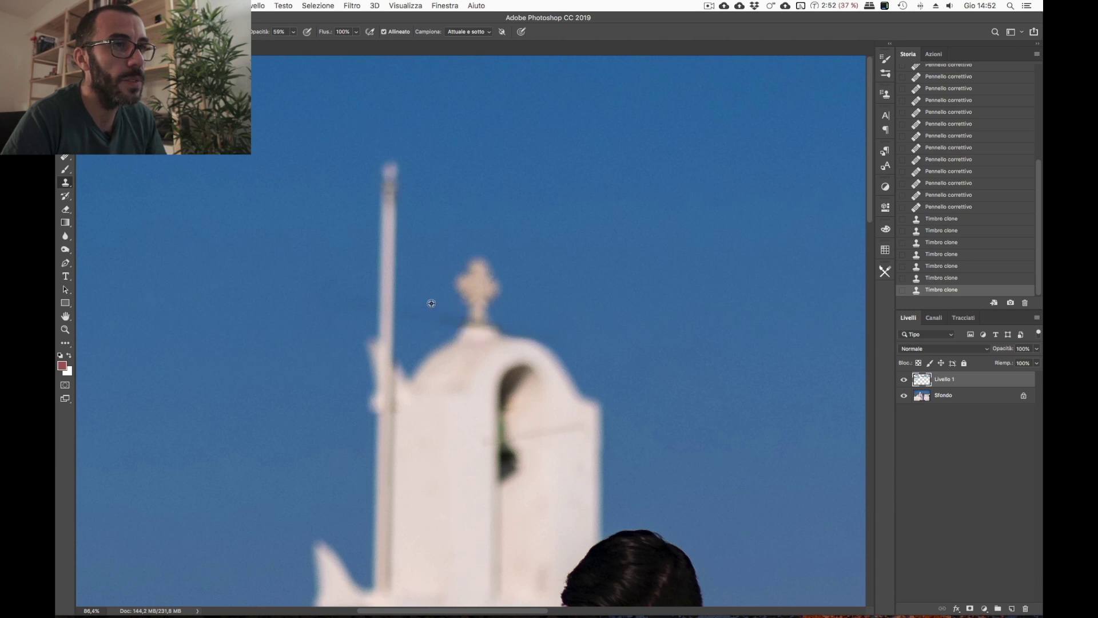
{"action": "left_click_drag", "start_coordinate": [451, 320], "coordinate": [441, 319]}
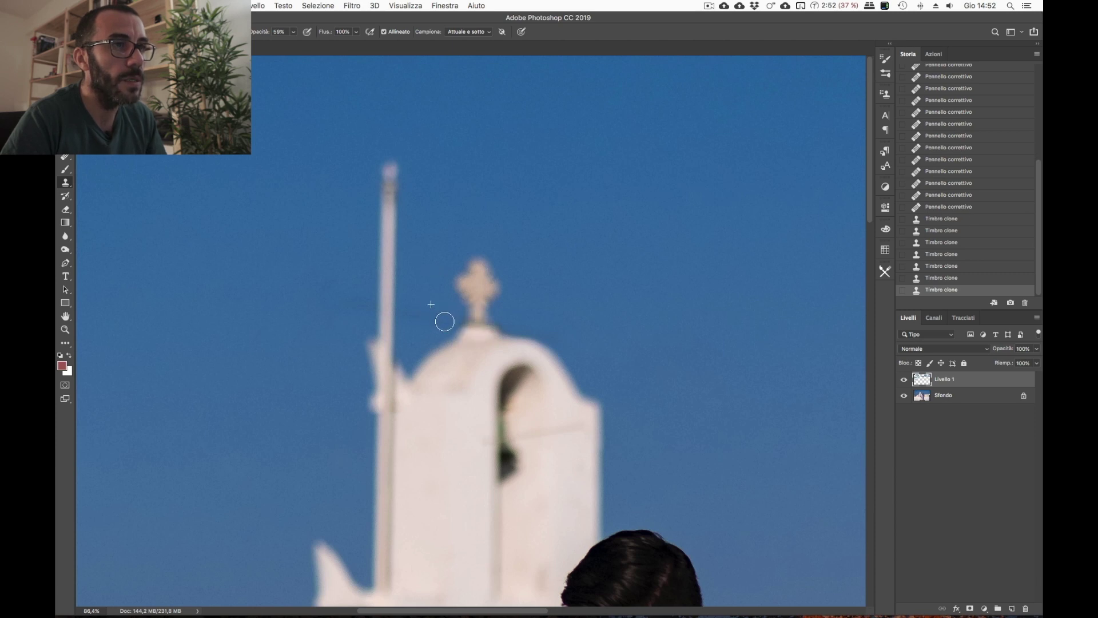
{"action": "left_click", "coordinate": [408, 310]}
{"action": "scroll", "coordinate": [572, 297], "scroll_direction": "down", "scroll_amount": 5}
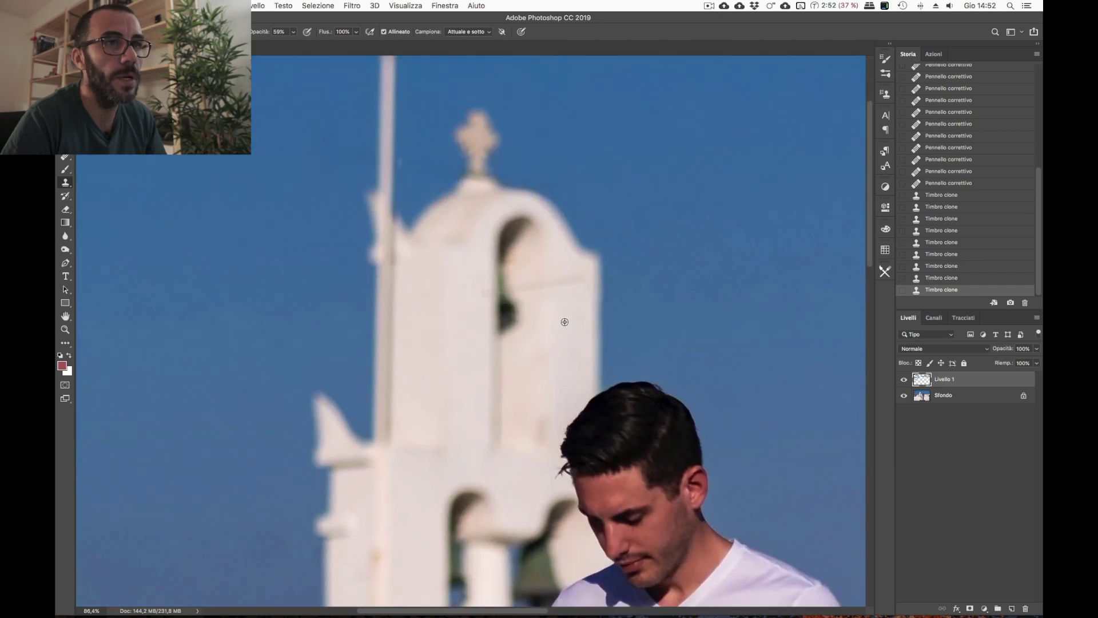
{"action": "mouse_move", "coordinate": [572, 280]}
{"action": "left_mouse_down"}
{"action": "mouse_move", "coordinate": [541, 289]}
{"action": "mouse_move", "coordinate": [555, 318]}
{"action": "left_mouse_up"}
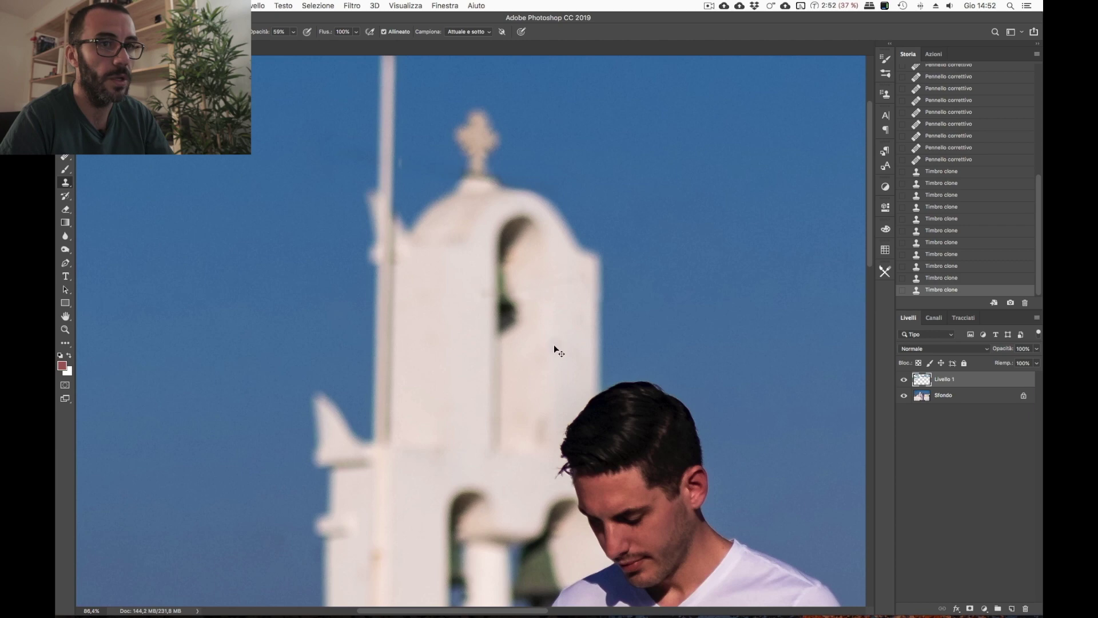
{"action": "key", "text": "super+0"}
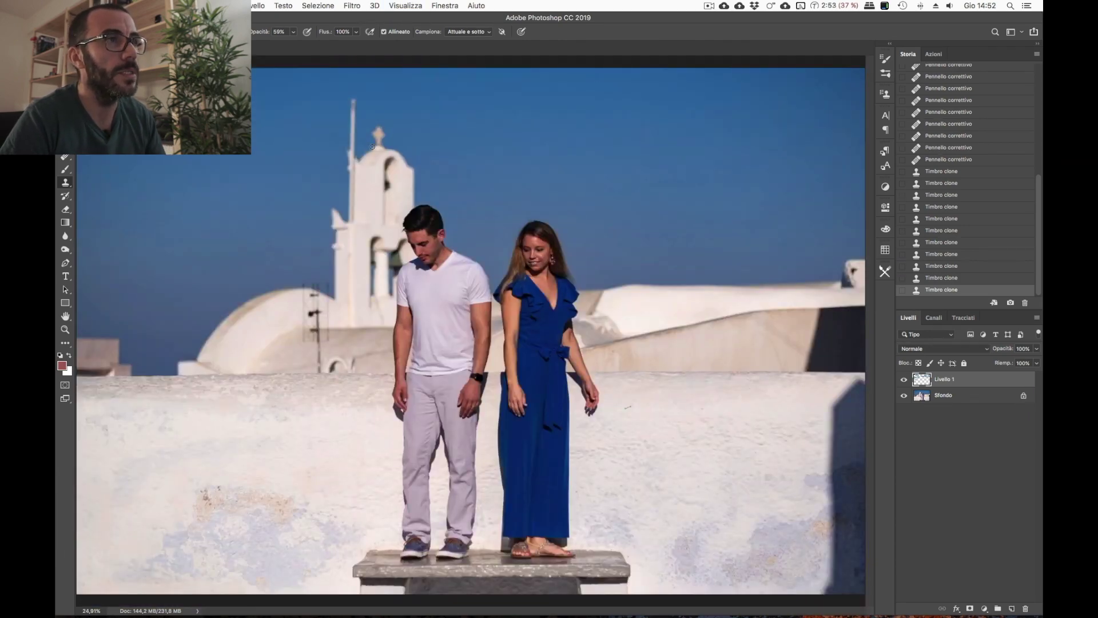
Clone-stamp the pole near the bell tower top with a brush of about 30 px.
{"action": "scroll", "coordinate": [369, 145], "scroll_direction": "up", "scroll_amount": 4}
{"action": "scroll", "coordinate": [374, 112], "scroll_direction": "up", "scroll_amount": 2}
{"action": "mouse_move", "coordinate": [383, 107]}
{"action": "left_mouse_down"}
{"action": "mouse_move", "coordinate": [363, 114]}
{"action": "mouse_move", "coordinate": [353, 146]}
{"action": "left_mouse_up"}
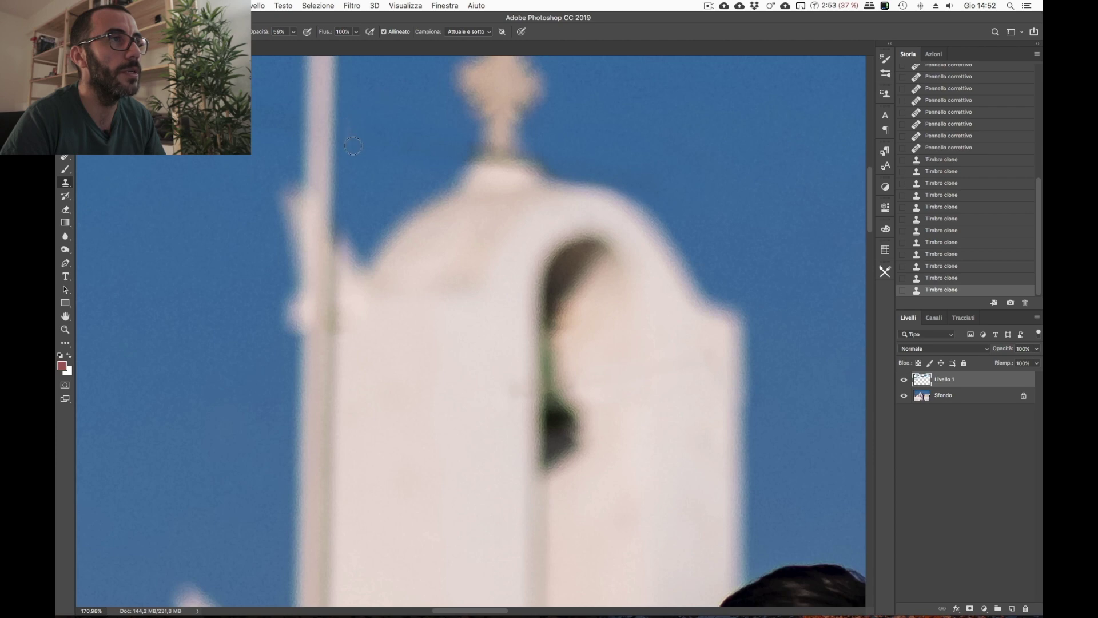
{"action": "left_click", "coordinate": [317, 116]}
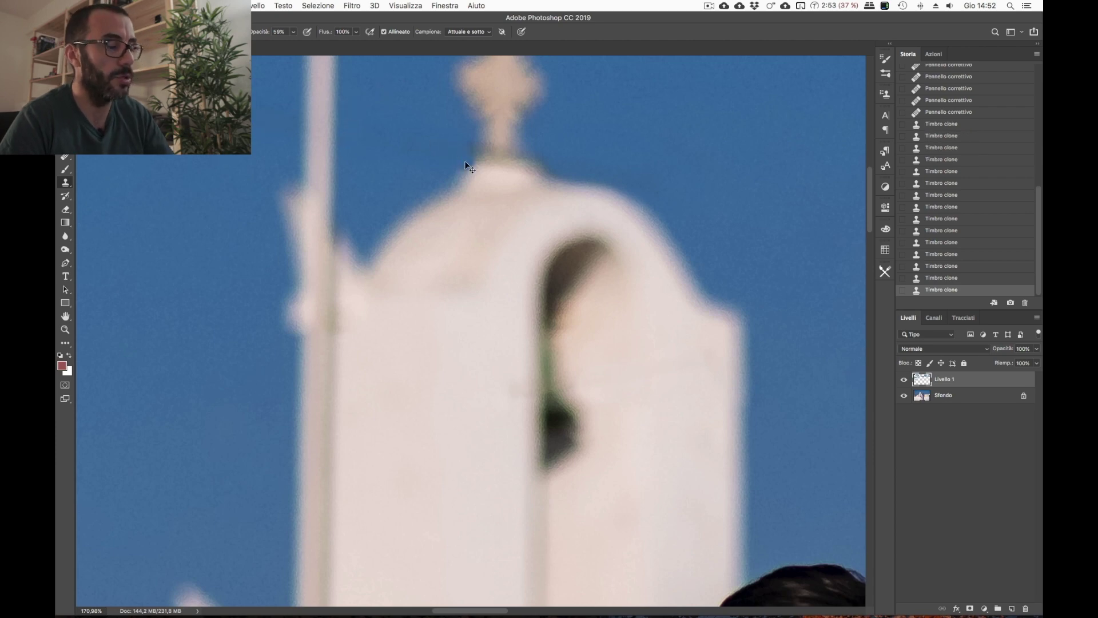
Fit the photo on screen and toggle Livello 1 off and on to compare with the original.
{"action": "key", "text": "super+0"}
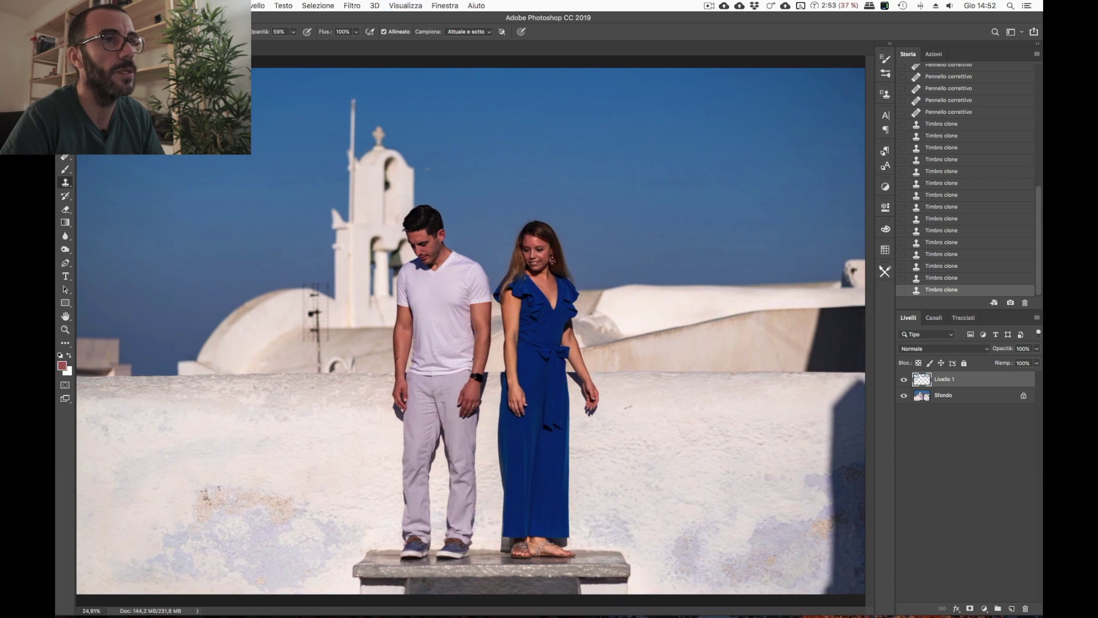
{"action": "left_click", "coordinate": [904, 379]}
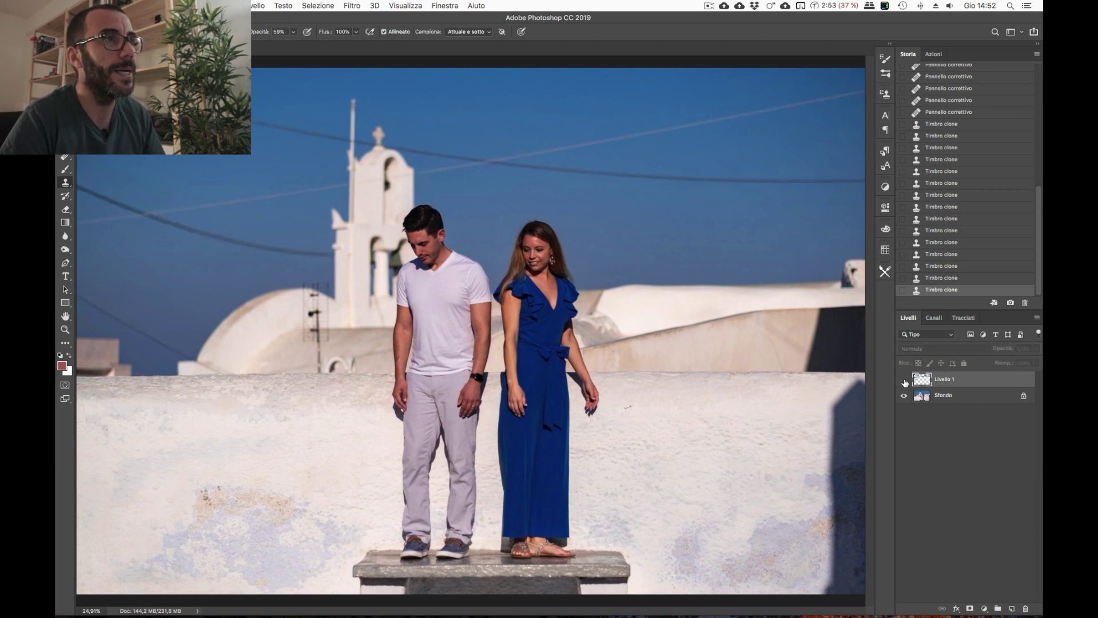
{"action": "left_click", "coordinate": [904, 380]}
{"action": "left_click", "coordinate": [904, 380]}
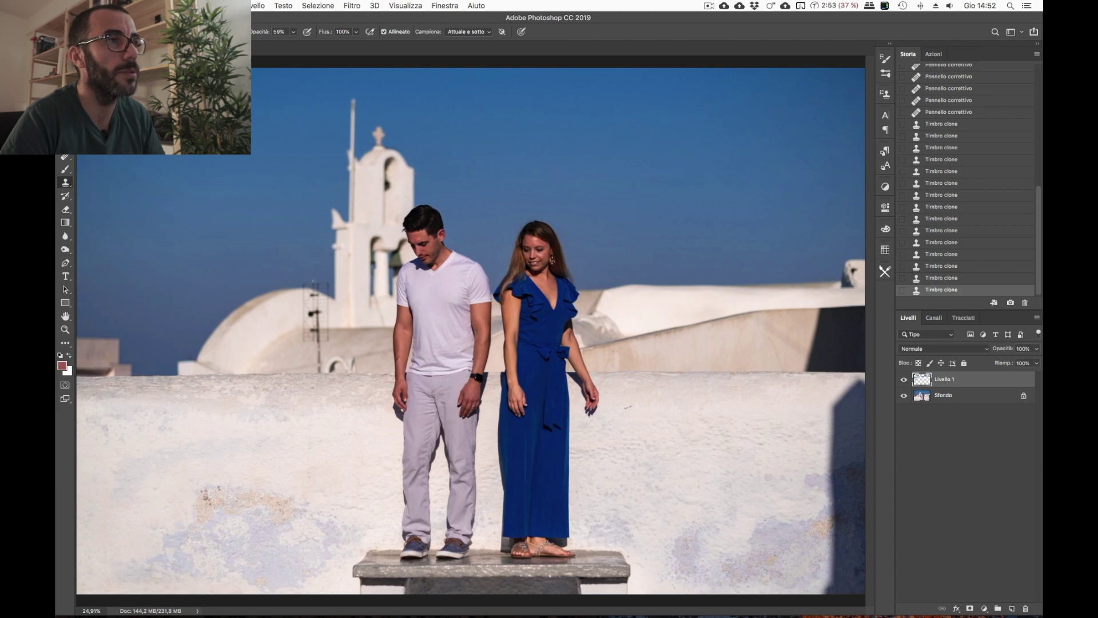
{"action": "scroll", "coordinate": [321, 306], "scroll_direction": "up", "scroll_amount": 3}
{"action": "scroll", "coordinate": [321, 306], "scroll_direction": "up", "scroll_amount": 2}
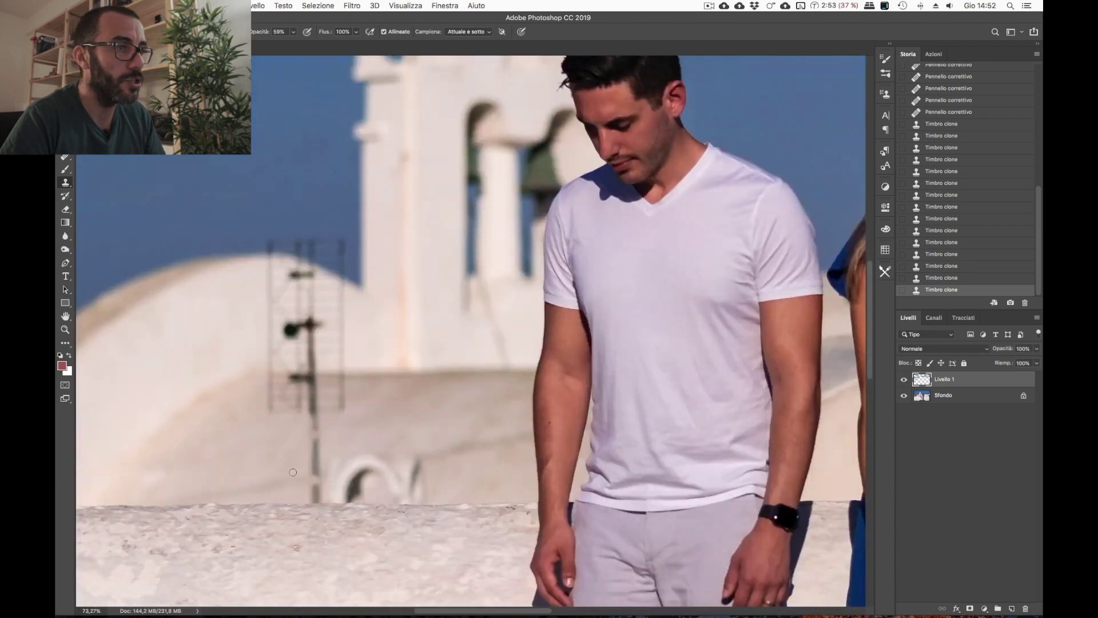
Heal away the lower part of the antenna pole with a resized Healing Brush of about 50 px.
{"action": "key", "text": "j"}
{"action": "left_click_drag", "start_coordinate": [260, 504], "coordinate": [223, 502]}
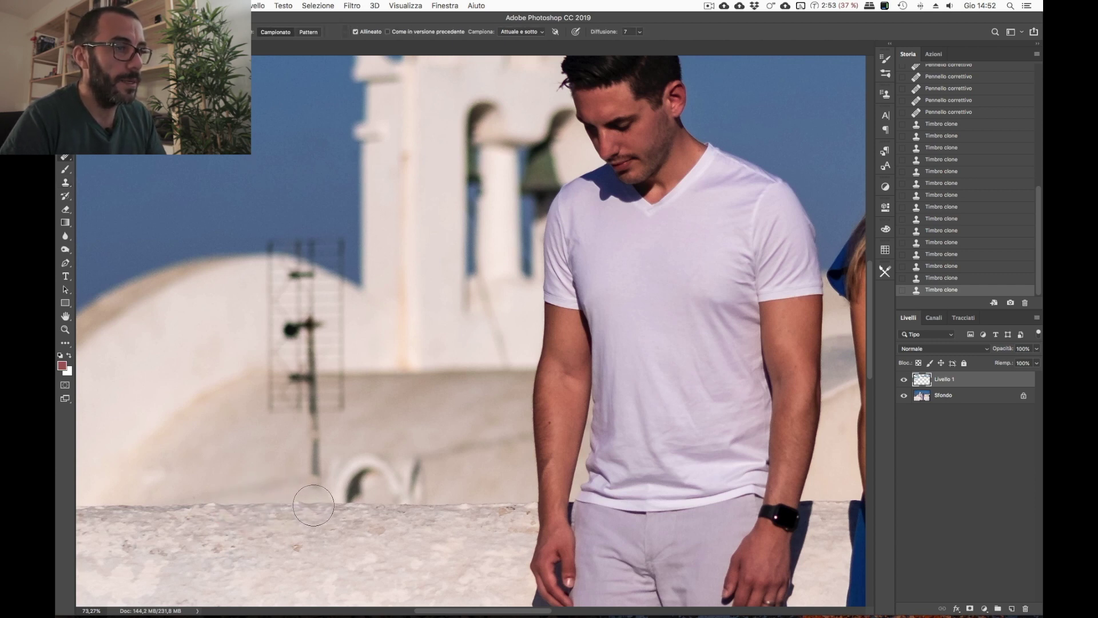
{"action": "mouse_move", "coordinate": [314, 506]}
{"action": "left_mouse_down"}
{"action": "mouse_move", "coordinate": [311, 473]}
{"action": "mouse_move", "coordinate": [298, 483]}
{"action": "left_mouse_up"}
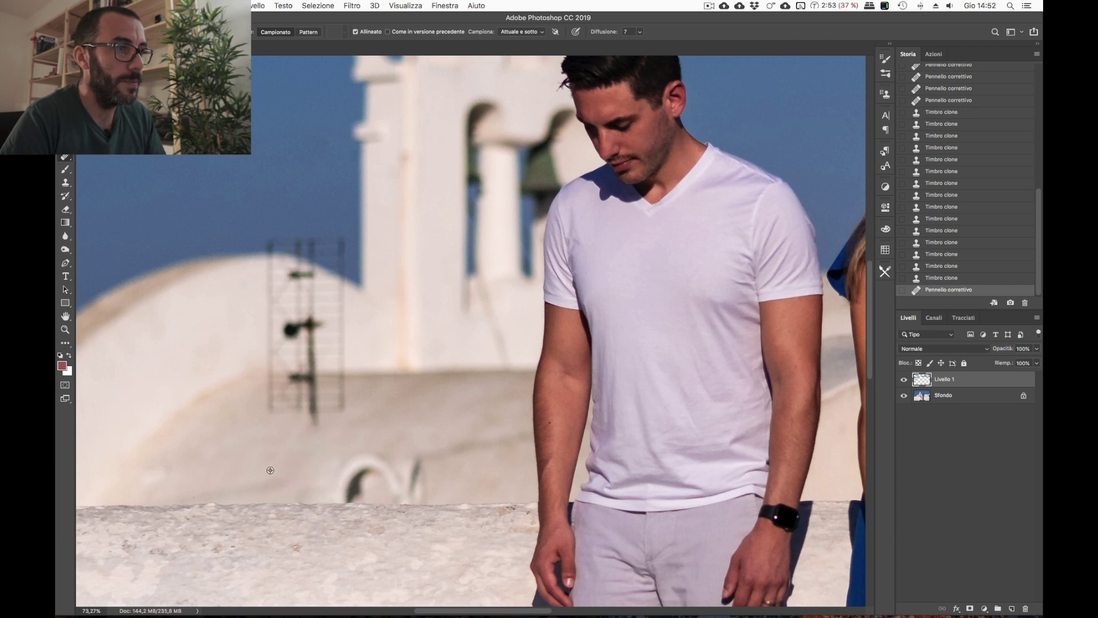
{"action": "left_click_drag", "start_coordinate": [272, 477], "coordinate": [285, 479]}
{"action": "key", "text": "super+0"}
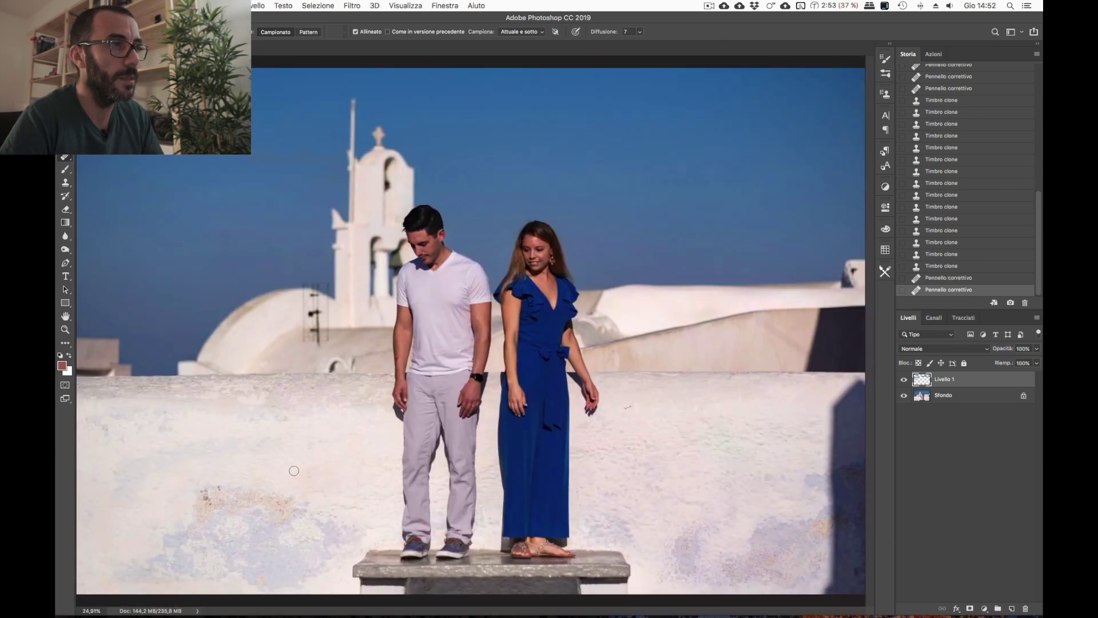
{"action": "scroll", "coordinate": [318, 347], "scroll_direction": "up", "scroll_amount": 5}
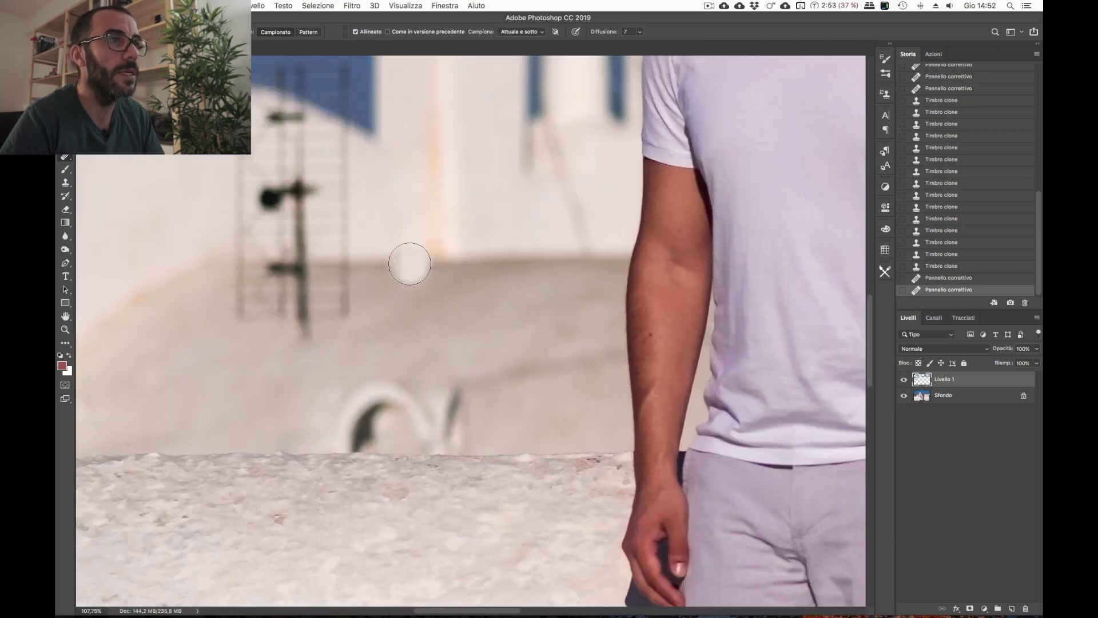
{"action": "left_click_drag", "start_coordinate": [405, 264], "coordinate": [402, 262]}
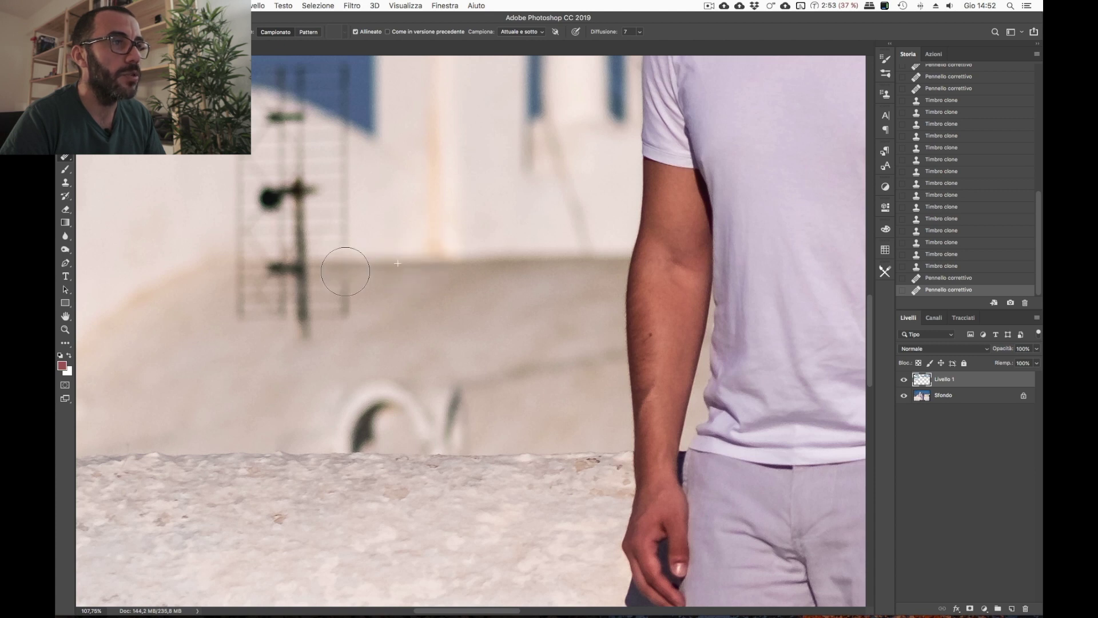
Heal the lower ladder and its poles into the wall from a clean sample, undoing the final stroke.
{"action": "left_click_drag", "start_coordinate": [302, 272], "coordinate": [303, 335]}
{"action": "left_click", "coordinate": [336, 243]}
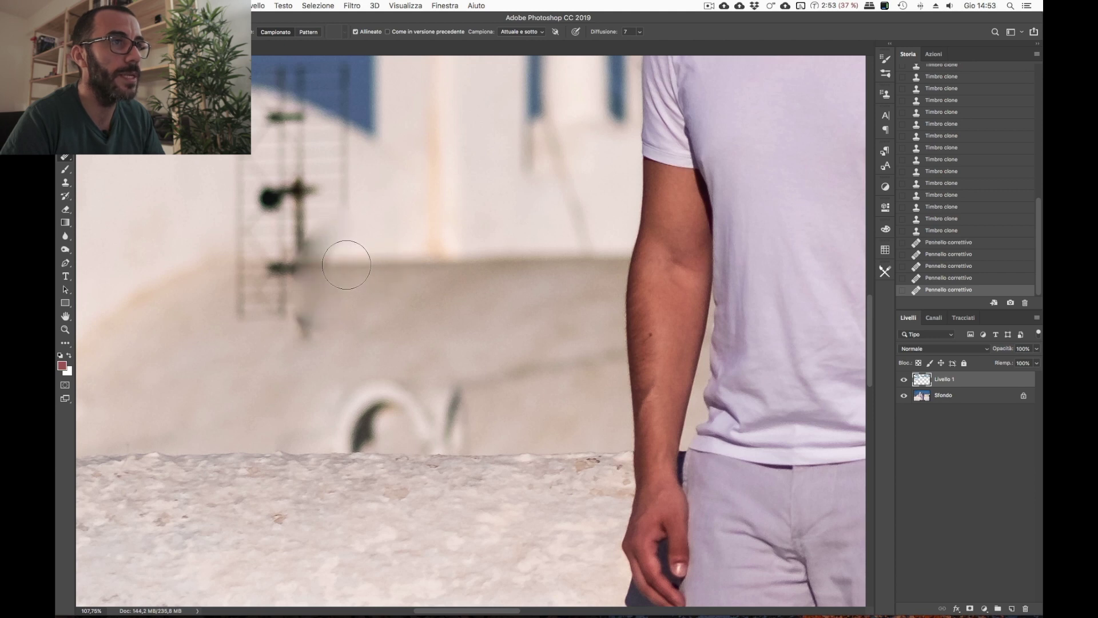
{"action": "left_click_drag", "start_coordinate": [337, 265], "coordinate": [336, 253]}
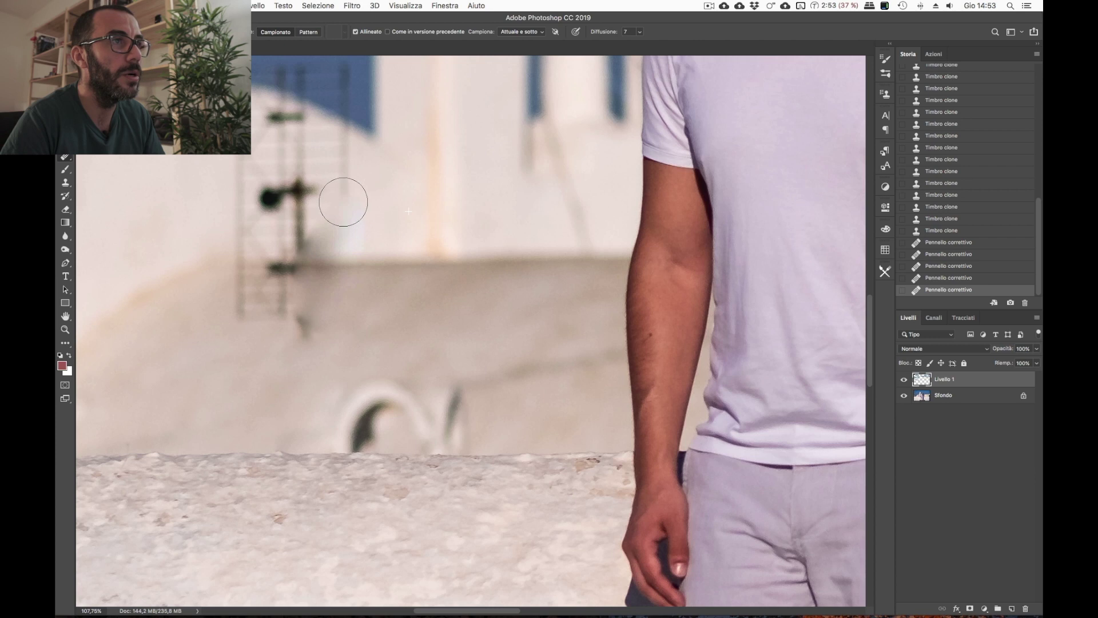
{"action": "left_click_drag", "start_coordinate": [344, 204], "coordinate": [344, 321]}
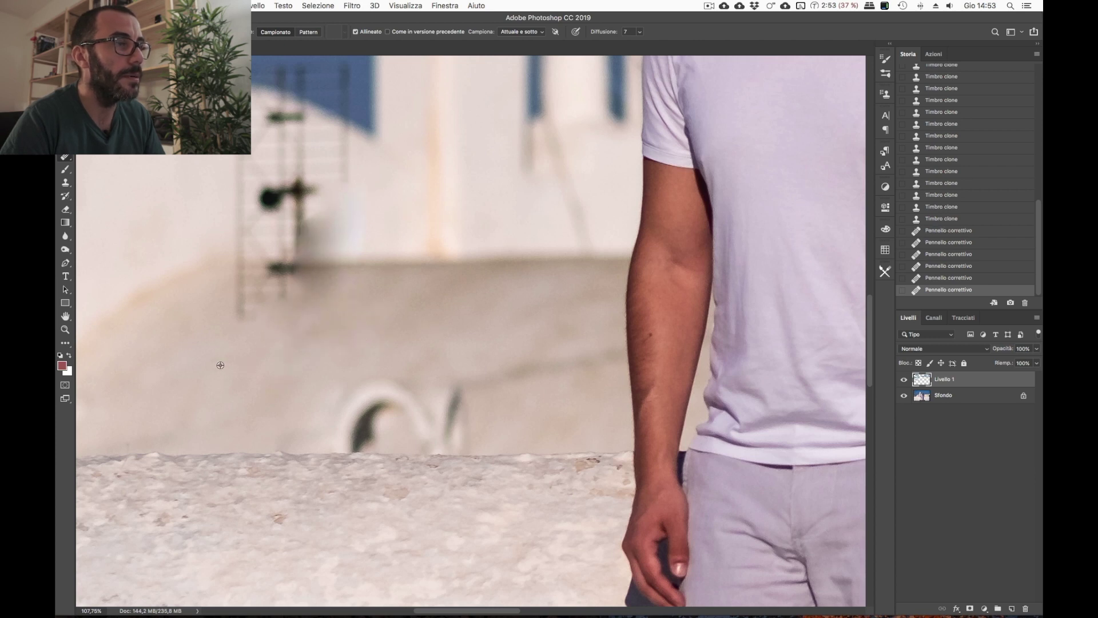
{"action": "left_click_drag", "start_coordinate": [242, 318], "coordinate": [274, 294]}
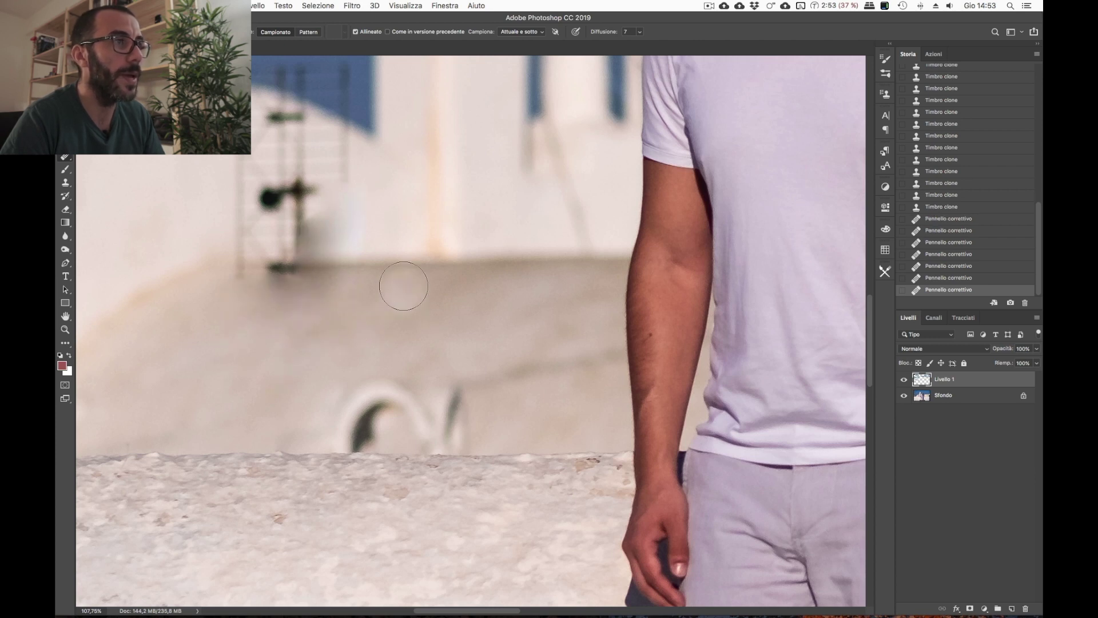
{"action": "mouse_move", "coordinate": [401, 259]}
{"action": "left_mouse_down"}
{"action": "mouse_move", "coordinate": [336, 198]}
{"action": "mouse_move", "coordinate": [343, 166]}
{"action": "mouse_move", "coordinate": [334, 253]}
{"action": "left_mouse_up"}
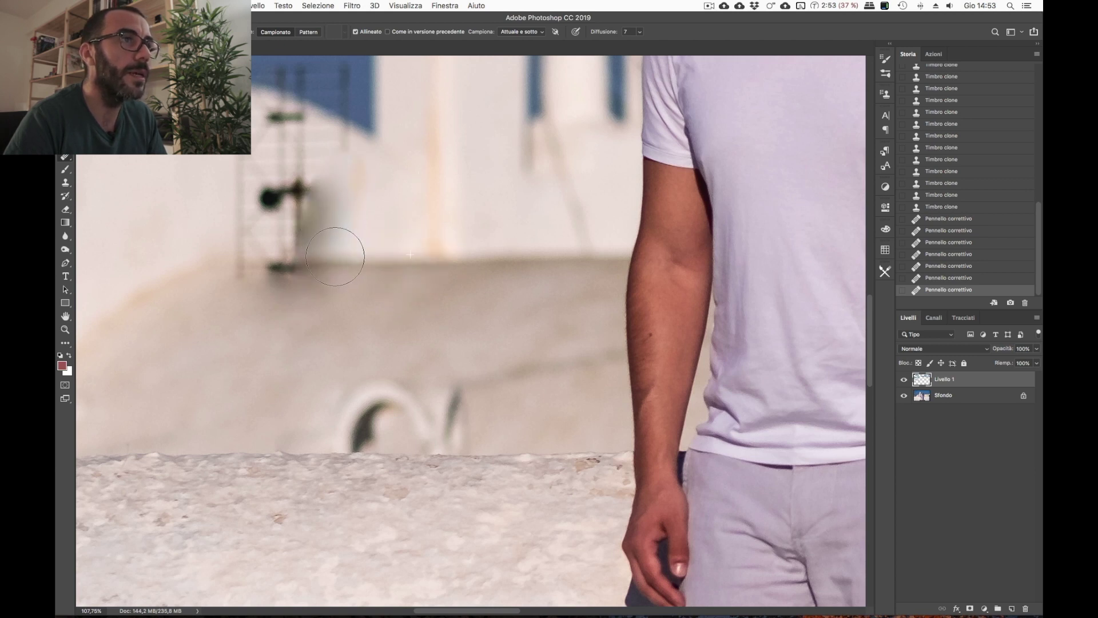
{"action": "key", "text": "ctrl+z"}
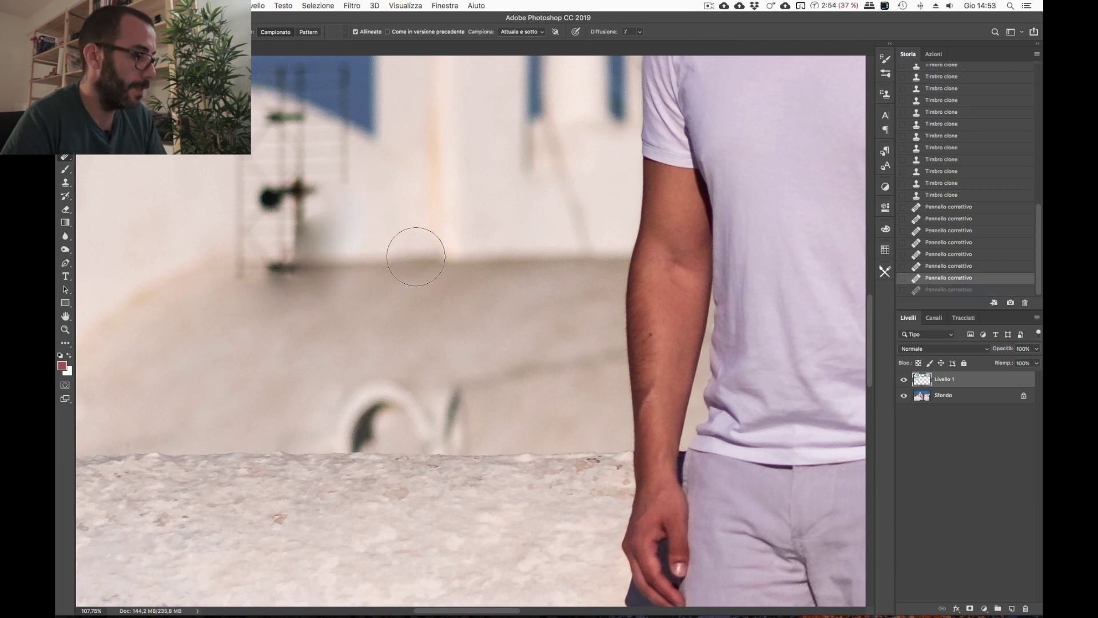
{"action": "key", "text": "s"}
{"action": "left_click_drag", "start_coordinate": [397, 267], "coordinate": [406, 268]}
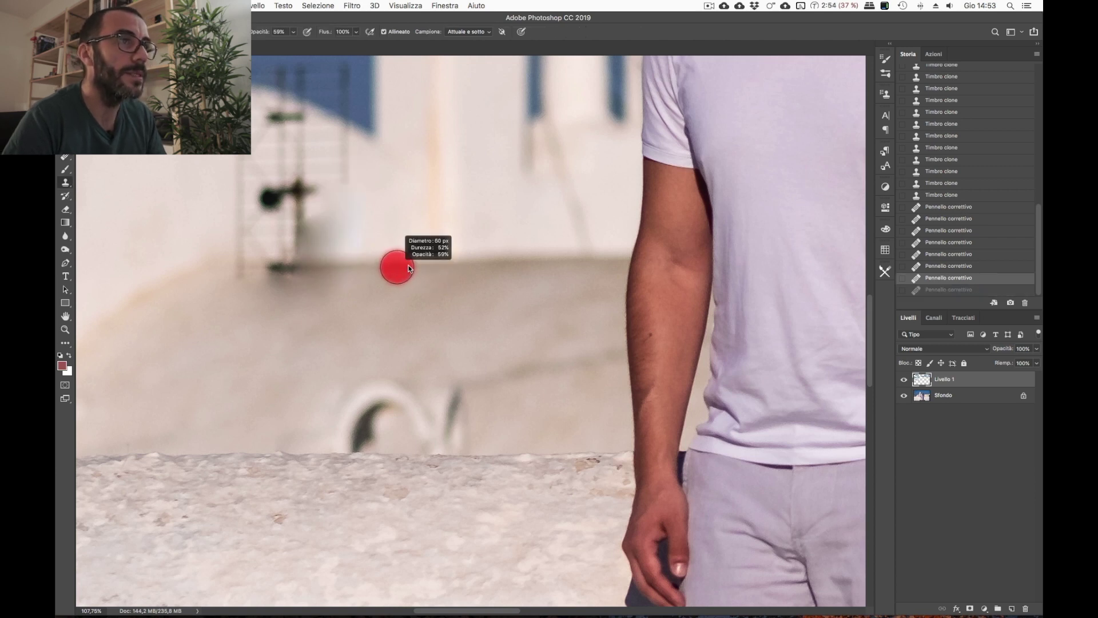
Clone over the ladder's shadow on the wall, then undo that and two earlier healing strokes.
{"action": "mouse_move", "coordinate": [309, 206]}
{"action": "left_mouse_down"}
{"action": "mouse_move", "coordinate": [311, 280]}
{"action": "mouse_move", "coordinate": [294, 252]}
{"action": "mouse_move", "coordinate": [287, 265]}
{"action": "mouse_move", "coordinate": [380, 265]}
{"action": "mouse_move", "coordinate": [255, 269]}
{"action": "mouse_move", "coordinate": [258, 250]}
{"action": "left_mouse_up"}
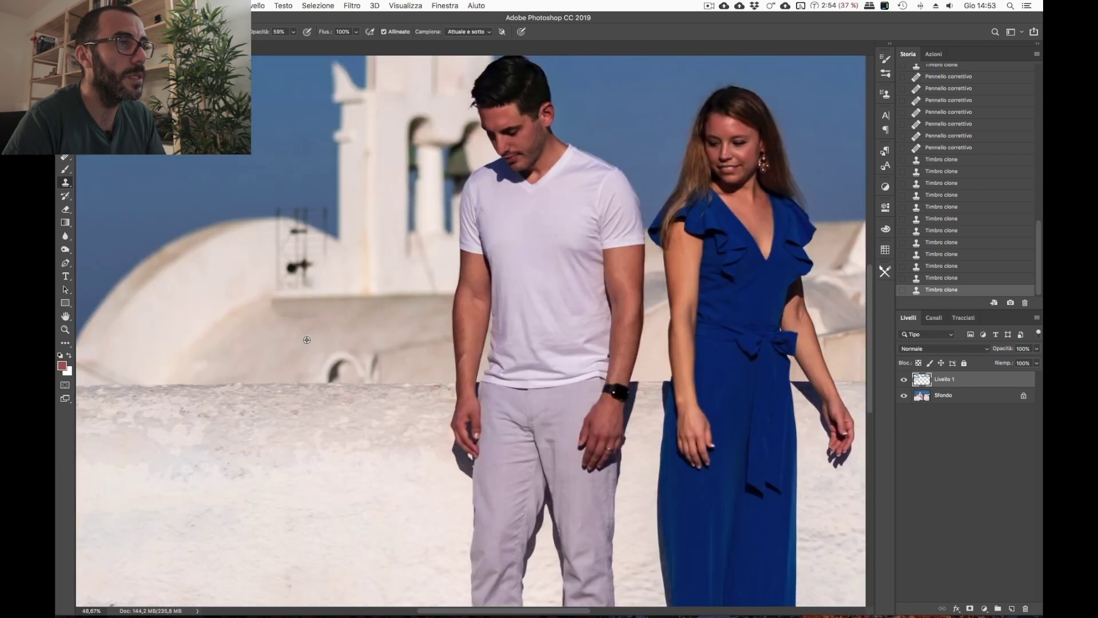
{"action": "scroll", "coordinate": [308, 355], "scroll_direction": "down", "scroll_amount": 5}
{"action": "scroll", "coordinate": [331, 350], "scroll_direction": "up", "scroll_amount": 3}
{"action": "scroll", "coordinate": [331, 351], "scroll_direction": "up", "scroll_amount": 2}
{"action": "scroll", "coordinate": [335, 349], "scroll_direction": "down", "scroll_amount": 2}
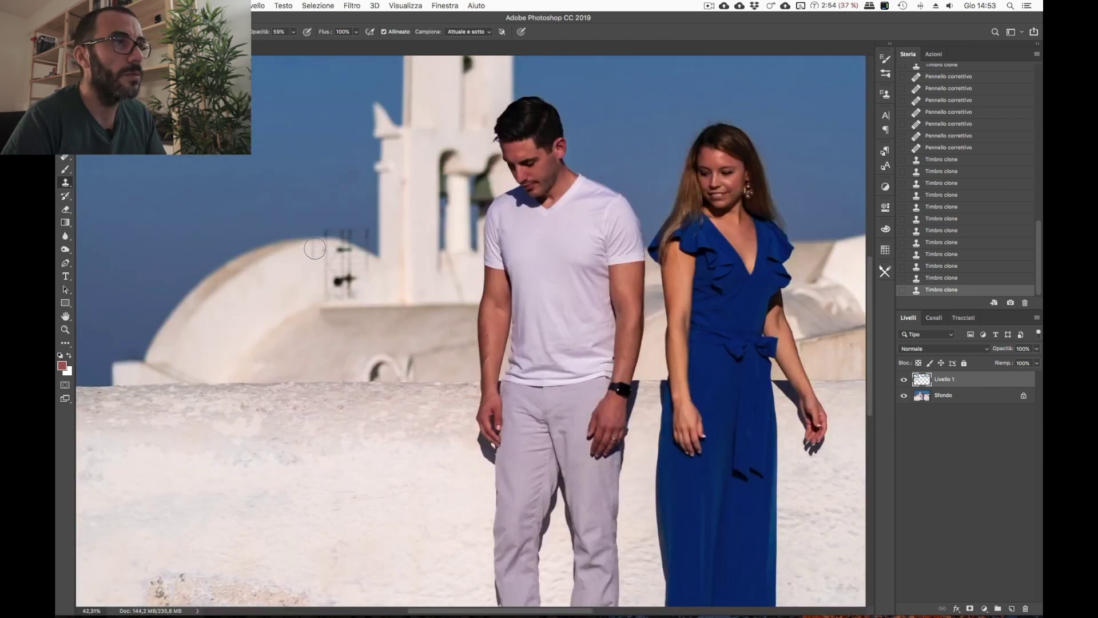
{"action": "scroll", "coordinate": [315, 246], "scroll_direction": "up", "scroll_amount": 2}
{"action": "scroll", "coordinate": [315, 247], "scroll_direction": "up", "scroll_amount": 2}
{"action": "scroll", "coordinate": [340, 205], "scroll_direction": "up", "scroll_amount": 3}
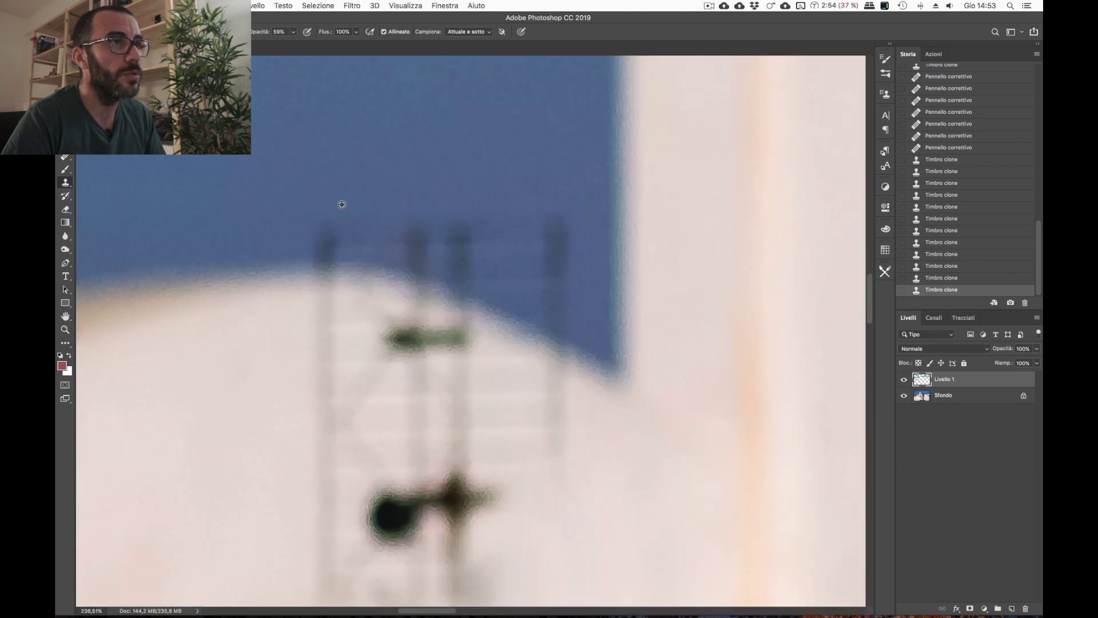
{"action": "scroll", "coordinate": [407, 196], "scroll_direction": "down", "scroll_amount": 2}
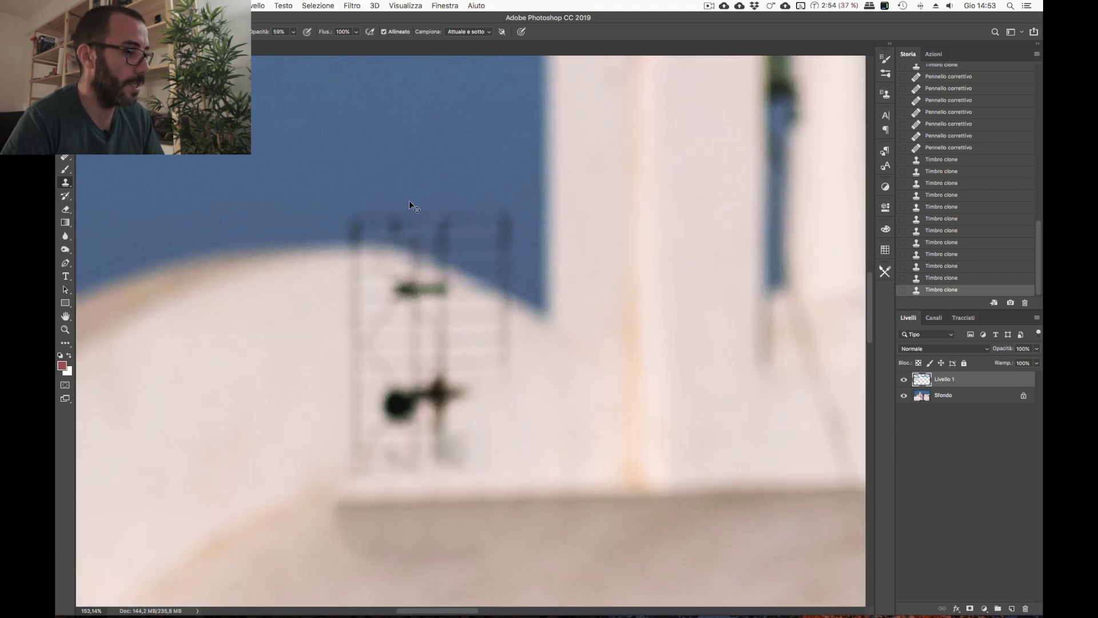
{"action": "key", "text": "ctrl+z"}
{"action": "key", "text": "ctrl+z"}
{"action": "key", "text": "ctrl+z"}
{"action": "key", "text": "ctrl+z"}
{"action": "key", "text": "ctrl+z"}
{"action": "key", "text": "ctrl+z"}
{"action": "key", "text": "ctrl+z"}
{"action": "key", "text": "ctrl+z"}
{"action": "key", "text": "ctrl+z"}
{"action": "key", "text": "ctrl+z"}
{"action": "key", "text": "ctrl+z"}
{"action": "key", "text": "ctrl+z"}
{"action": "key", "text": "ctrl+z"}
{"action": "key", "text": "ctrl+z"}
{"action": "scroll", "coordinate": [438, 258], "scroll_direction": "down", "scroll_amount": 1}
{"action": "scroll", "coordinate": [438, 260], "scroll_direction": "down", "scroll_amount": 1}
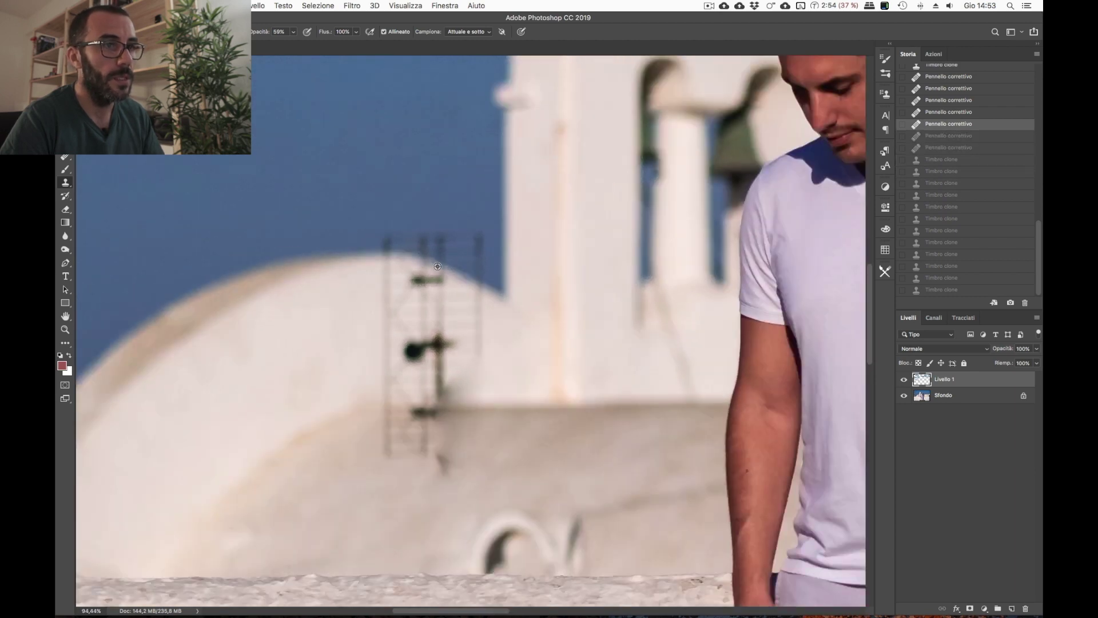
{"action": "scroll", "coordinate": [441, 269], "scroll_direction": "down", "scroll_amount": 1}
{"action": "key", "text": "ctrl+z"}
{"action": "key", "text": "ctrl+z"}
{"action": "key", "text": "ctrl+z"}
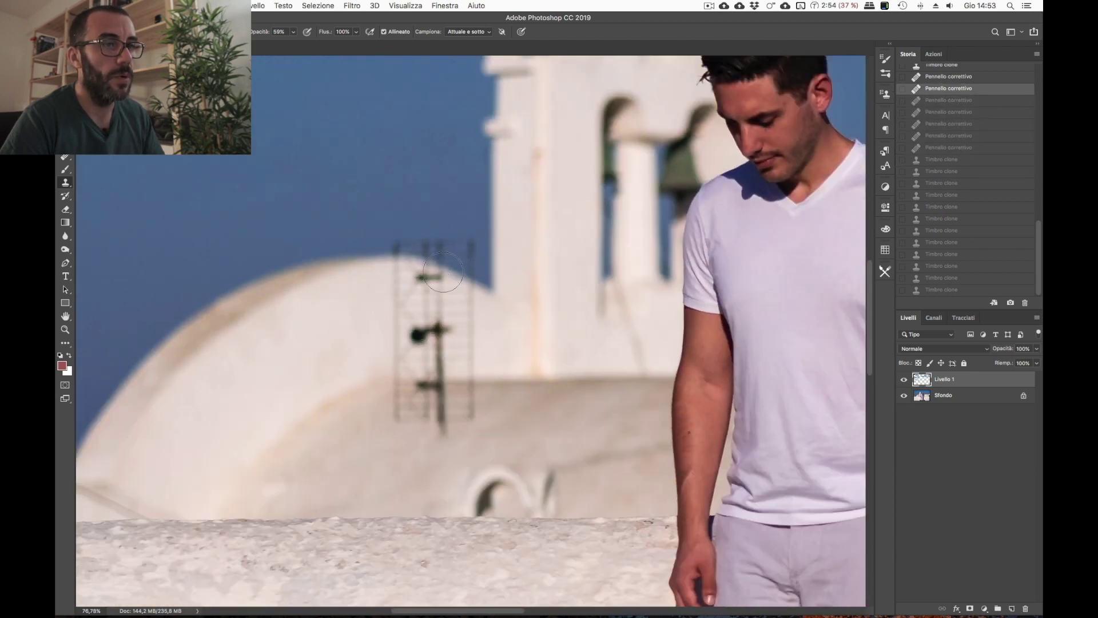
{"action": "scroll", "coordinate": [399, 231], "scroll_direction": "up", "scroll_amount": 1}
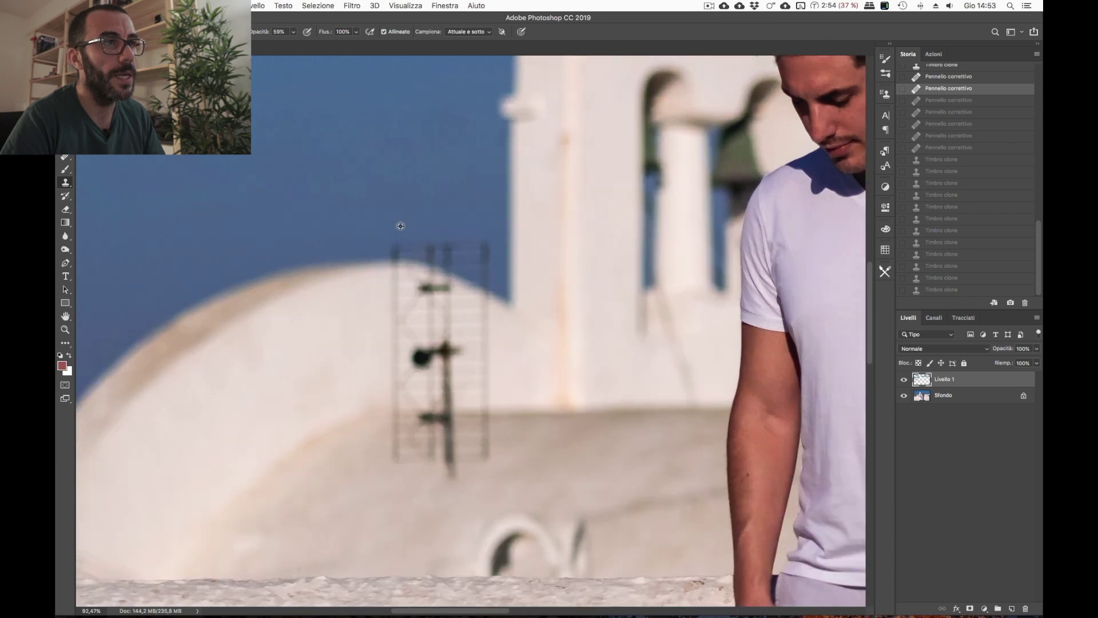
{"action": "scroll", "coordinate": [399, 225], "scroll_direction": "up", "scroll_amount": 1}
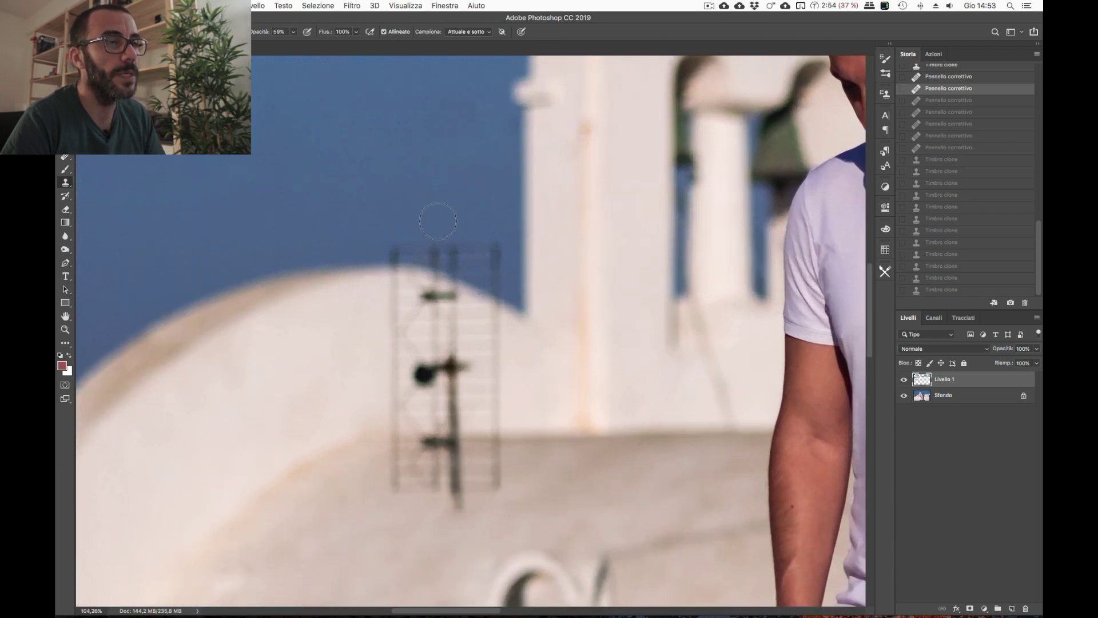
{"action": "scroll", "coordinate": [438, 221], "scroll_direction": "up", "scroll_amount": 1}
{"action": "scroll", "coordinate": [423, 228], "scroll_direction": "up", "scroll_amount": 1}
Clone blue sky over the antenna tips poking above the dome edge.
{"action": "left_click_drag", "start_coordinate": [418, 234], "coordinate": [498, 203]}
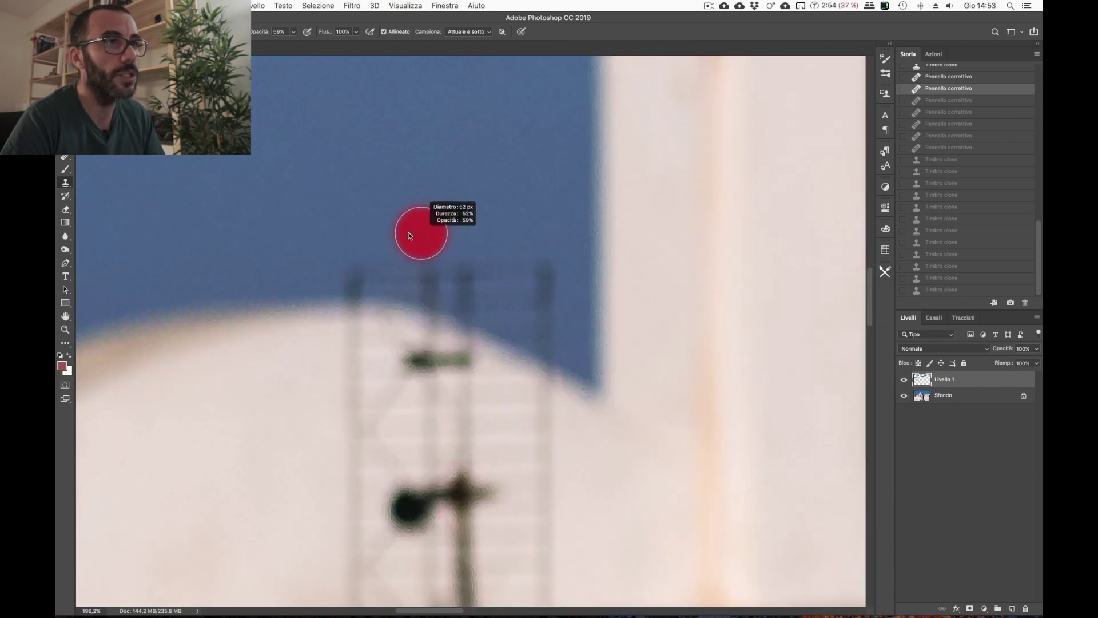
{"action": "left_click", "coordinate": [538, 279]}
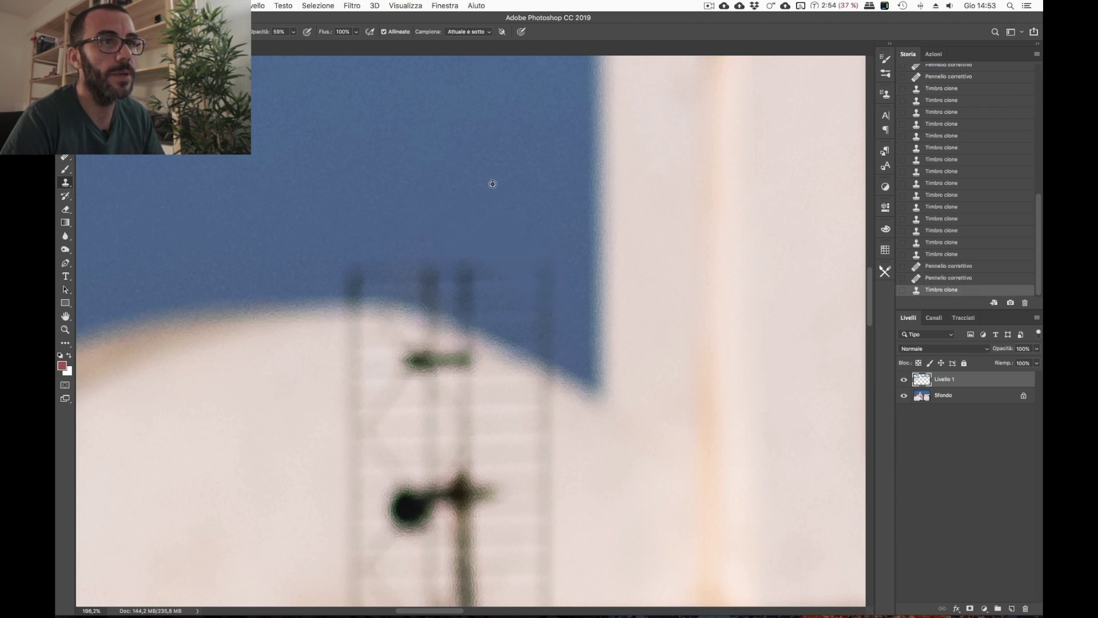
{"action": "left_click_drag", "start_coordinate": [534, 269], "coordinate": [500, 253]}
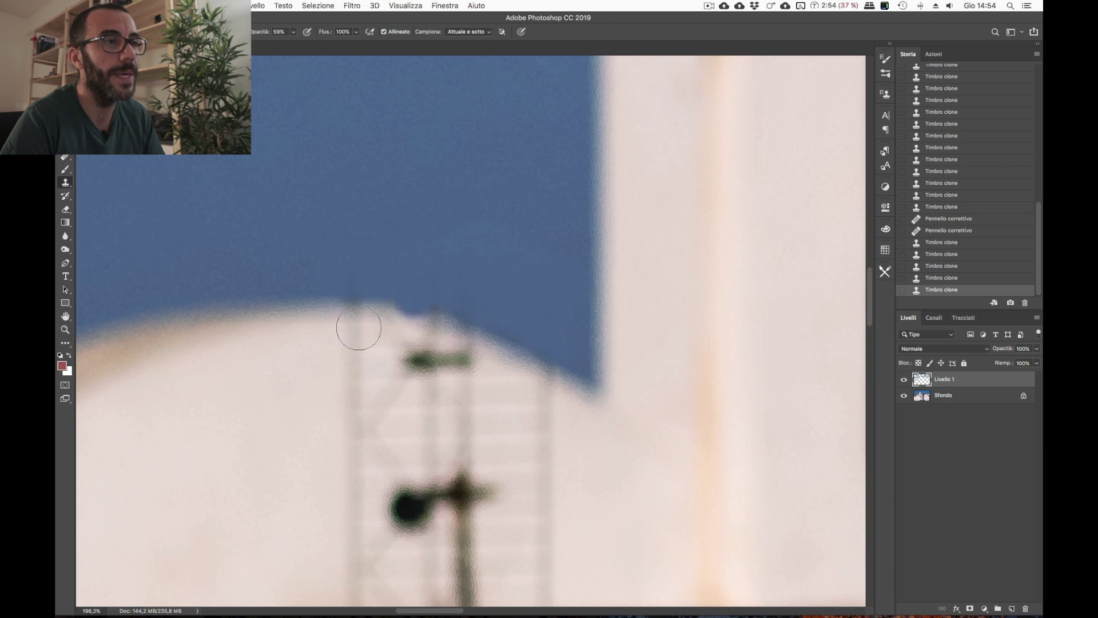
{"action": "left_click_drag", "start_coordinate": [342, 309], "coordinate": [335, 309]}
{"action": "left_click", "coordinate": [350, 313]}
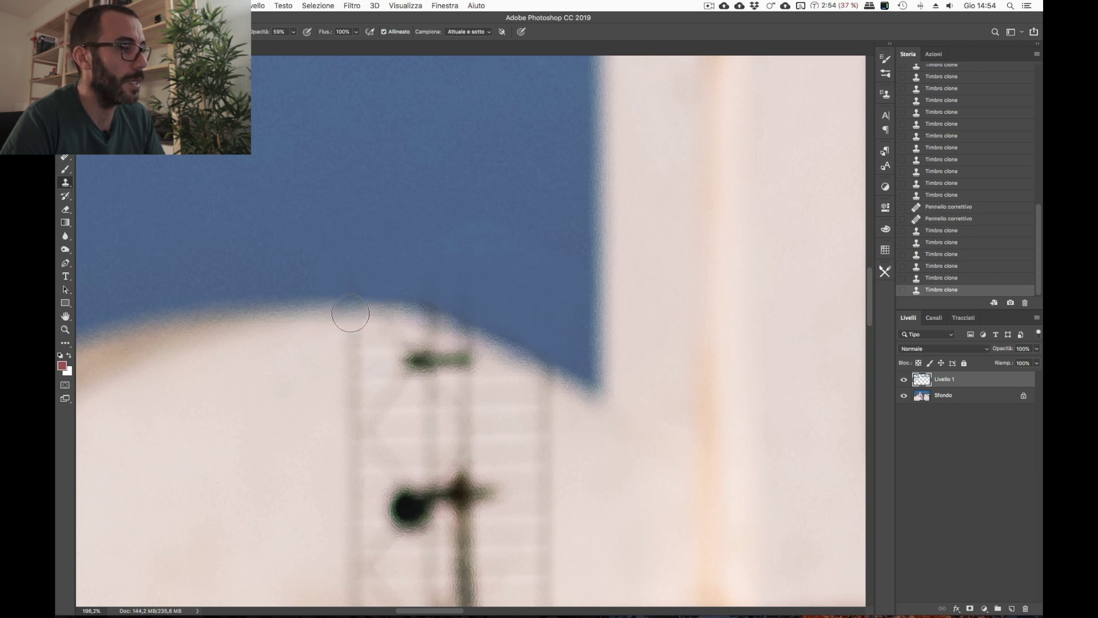
{"action": "key", "text": "ctrl+0"}
{"action": "scroll", "coordinate": [449, 332], "scroll_direction": "up", "scroll_amount": 5}
{"action": "scroll", "coordinate": [449, 332], "scroll_direction": "up", "scroll_amount": 1}
{"action": "scroll", "coordinate": [480, 287], "scroll_direction": "up", "scroll_amount": 1}
{"action": "left_click_drag", "start_coordinate": [441, 221], "coordinate": [441, 255]}
Heal out the antenna's left rails, the dark blob and the green crossbar near the top.
{"action": "key", "text": "j"}
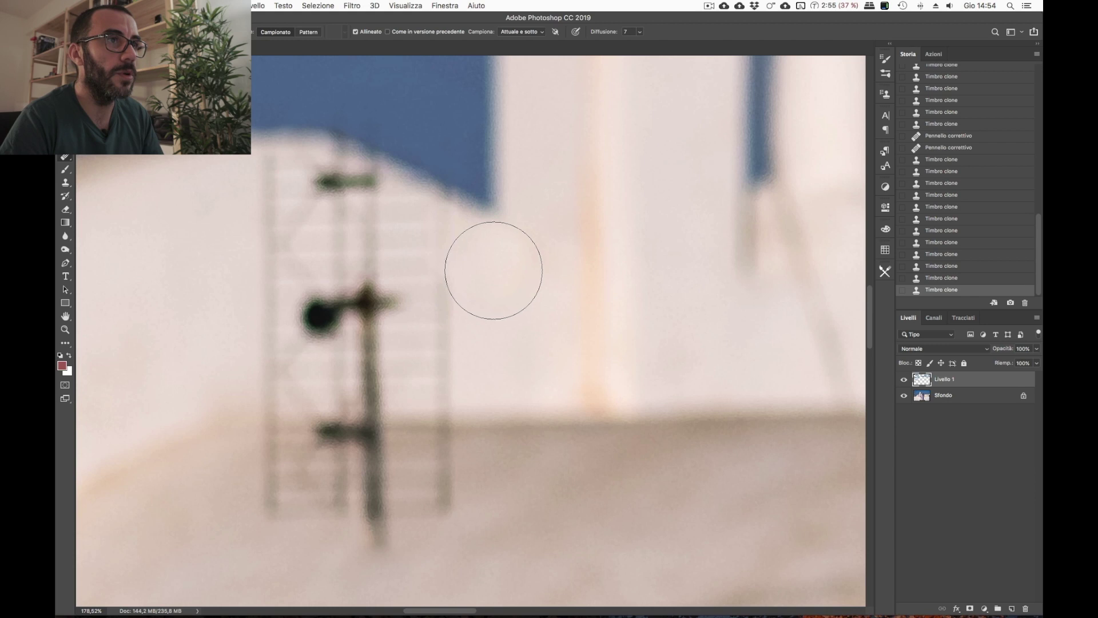
{"action": "key", "text": "ctrl+z"}
{"action": "left_click_drag", "start_coordinate": [490, 281], "coordinate": [475, 286]}
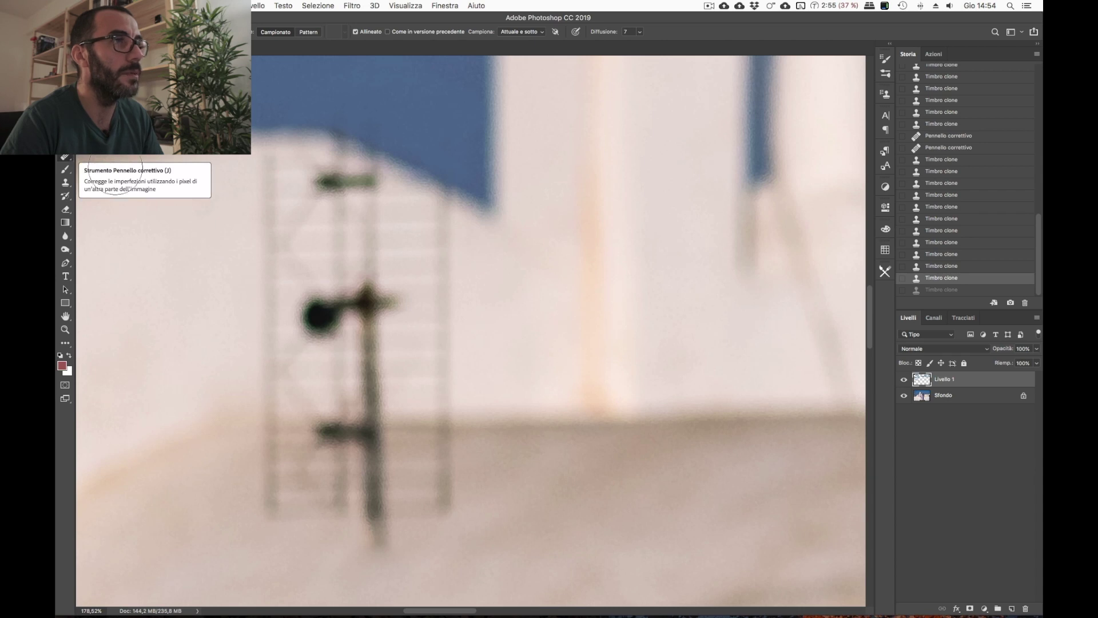
{"action": "mouse_move", "coordinate": [444, 227]}
{"action": "left_mouse_down"}
{"action": "mouse_move", "coordinate": [448, 363]}
{"action": "mouse_move", "coordinate": [439, 350]}
{"action": "left_mouse_up"}
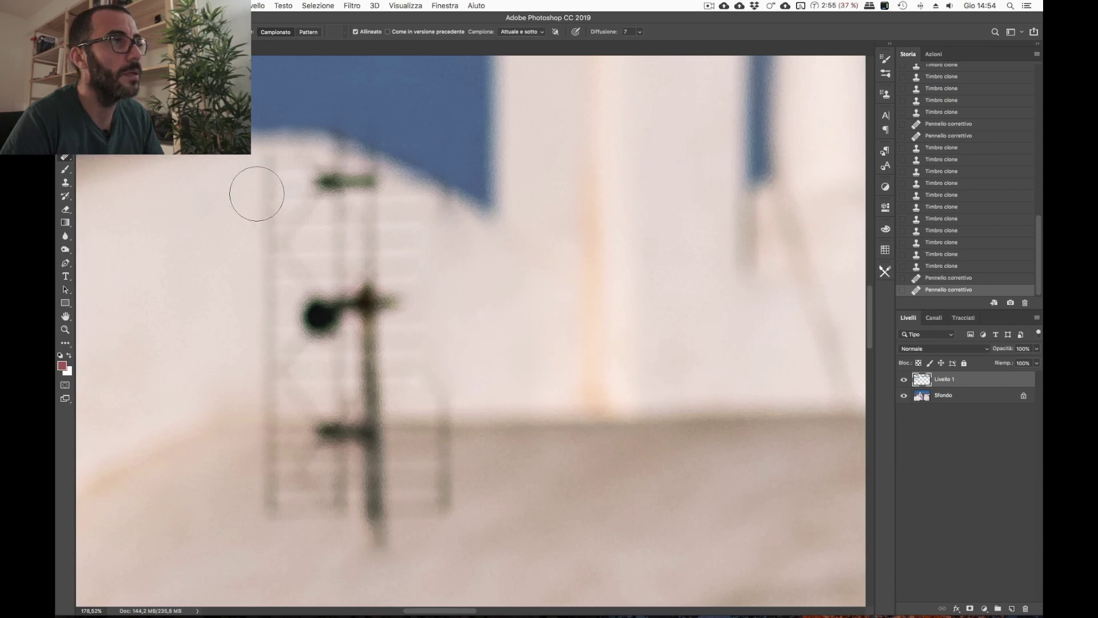
{"action": "left_click_drag", "start_coordinate": [257, 194], "coordinate": [256, 286]}
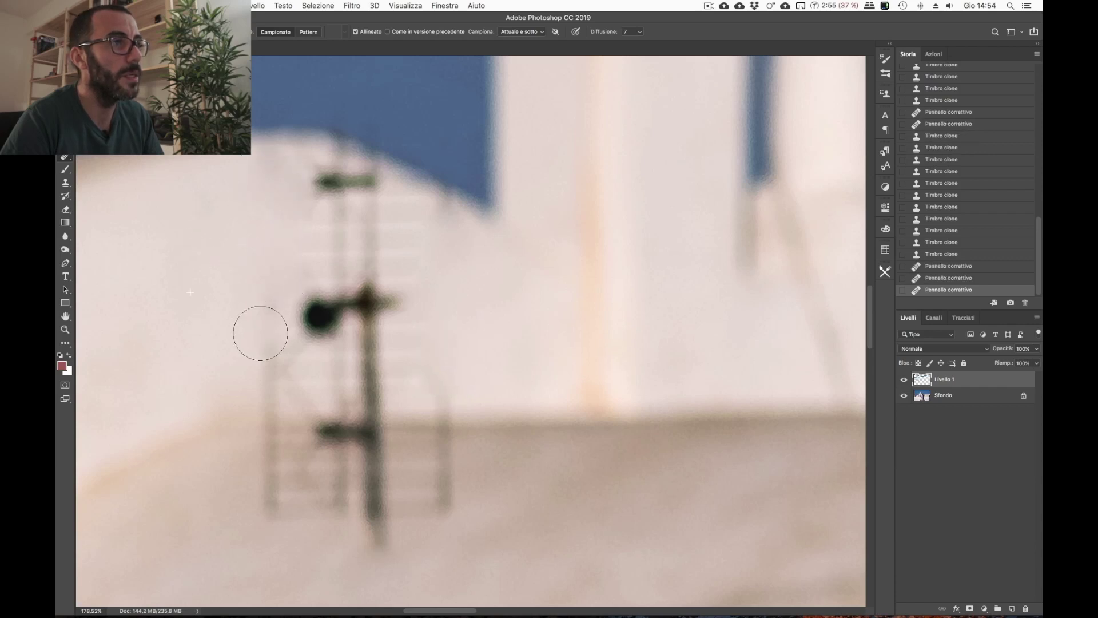
{"action": "left_click_drag", "start_coordinate": [265, 364], "coordinate": [289, 301]}
{"action": "left_click", "coordinate": [294, 311]}
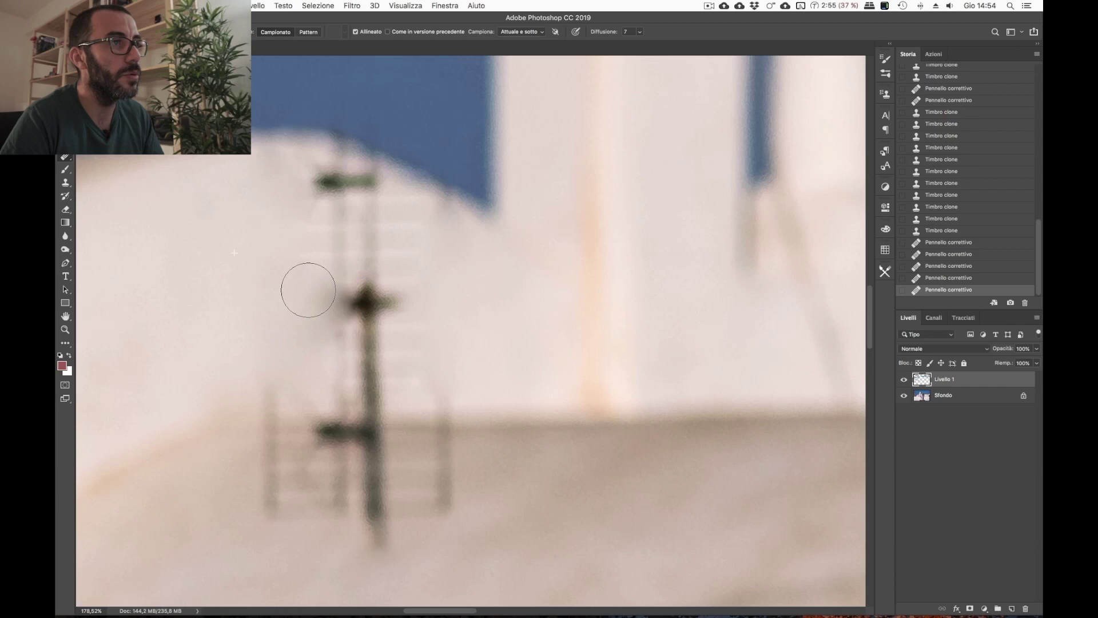
{"action": "left_click_drag", "start_coordinate": [315, 184], "coordinate": [349, 182]}
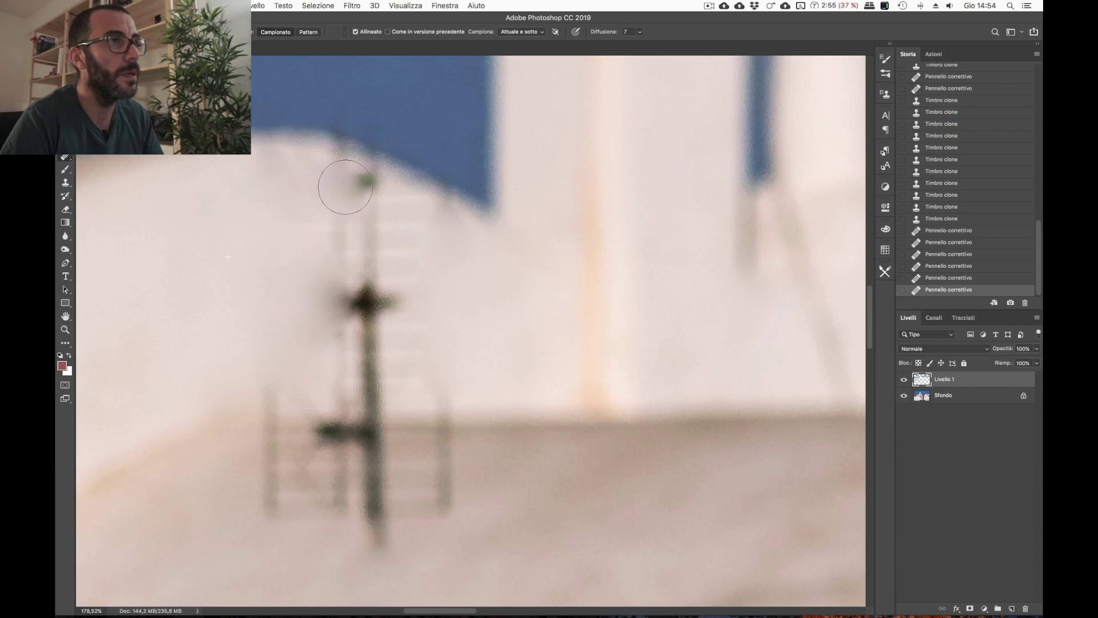
{"action": "left_click", "coordinate": [349, 182]}
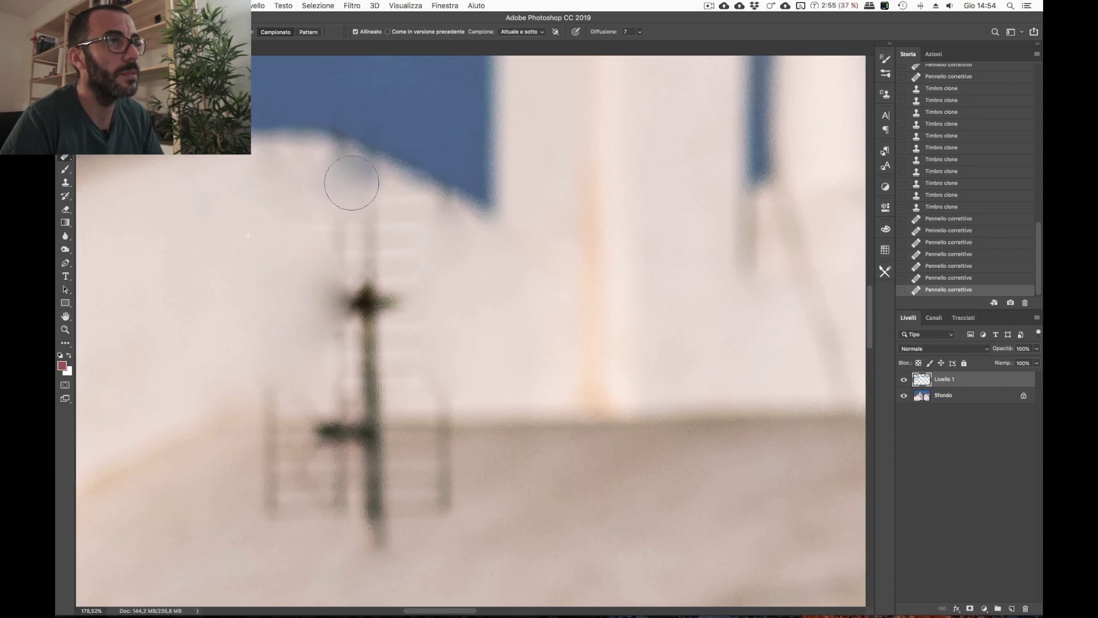
Heal the dark cross and the tops of the antenna posts into clean wall.
{"action": "left_click", "coordinate": [248, 262], "text": "alt"}
{"action": "left_click", "coordinate": [347, 267]}
{"action": "mouse_move", "coordinate": [350, 283]}
{"action": "left_mouse_down"}
{"action": "mouse_move", "coordinate": [372, 300]}
{"action": "mouse_move", "coordinate": [417, 222]}
{"action": "left_mouse_up"}
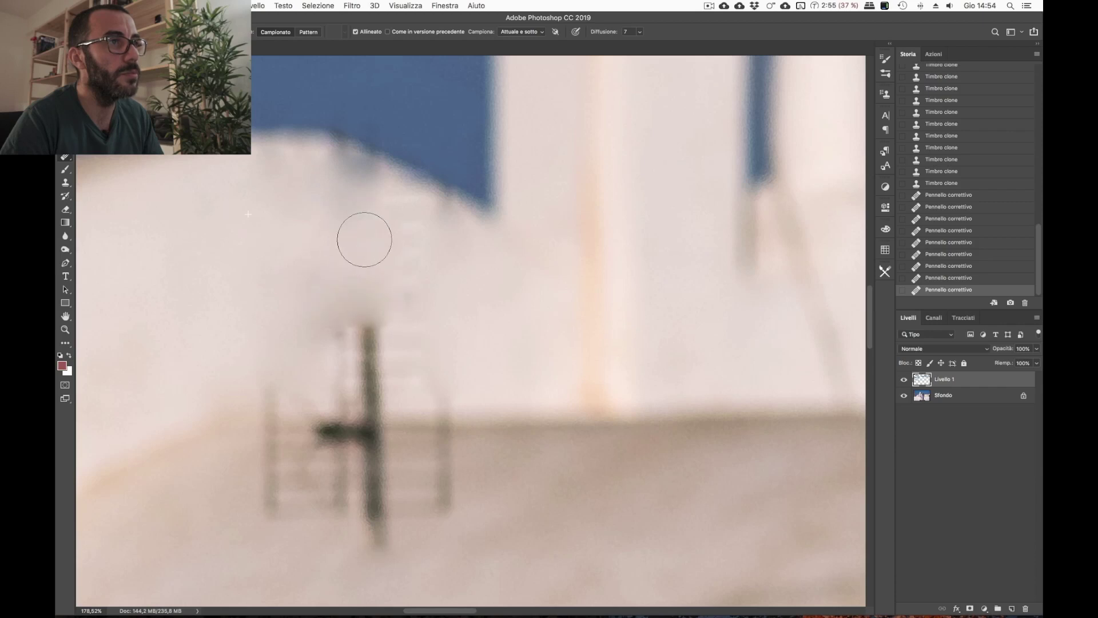
{"action": "left_click", "coordinate": [322, 202]}
{"action": "left_click_drag", "start_coordinate": [312, 180], "coordinate": [295, 189]}
{"action": "left_click", "coordinate": [232, 288], "text": "alt"}
{"action": "left_click_drag", "start_coordinate": [345, 335], "coordinate": [324, 322]}
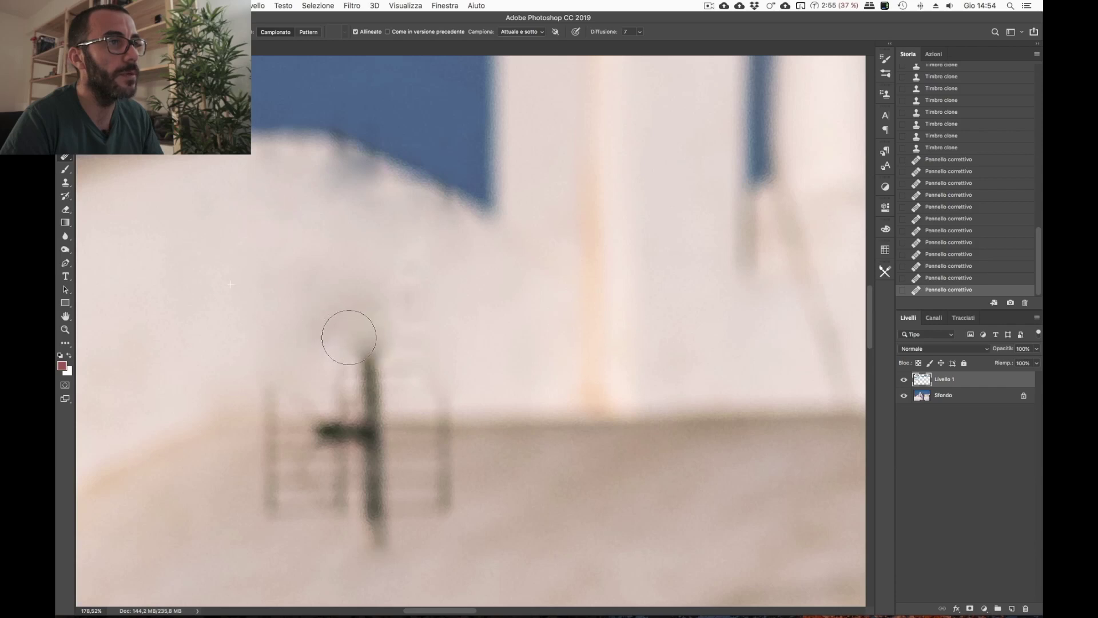
{"action": "left_click", "coordinate": [578, 314]}
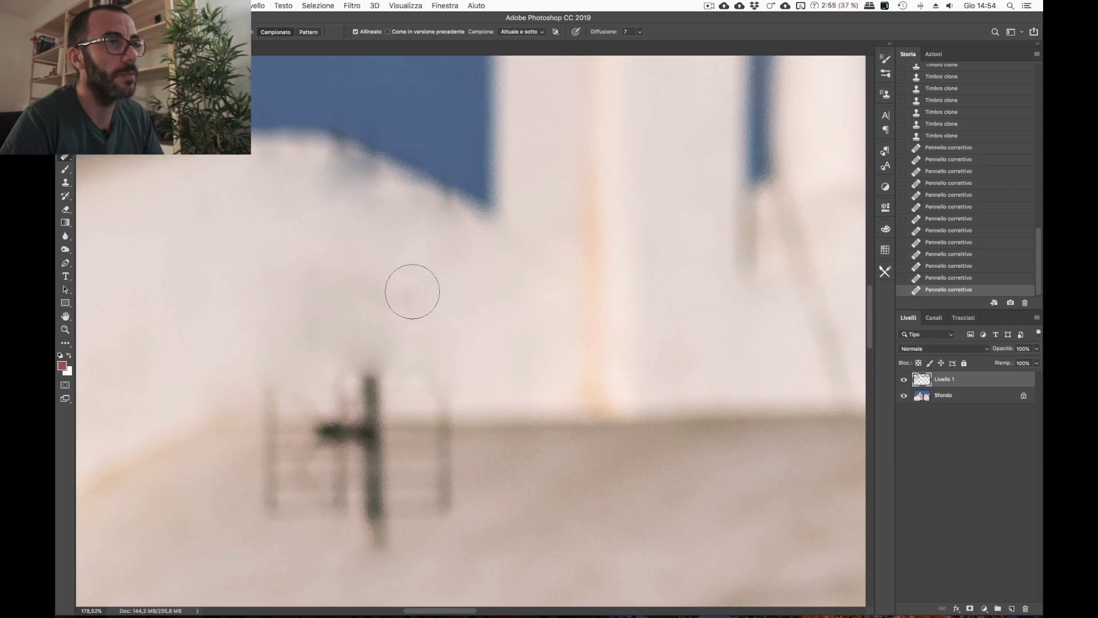
{"action": "mouse_move", "coordinate": [439, 373]}
{"action": "left_mouse_down"}
{"action": "mouse_move", "coordinate": [456, 348]}
{"action": "mouse_move", "coordinate": [461, 379]}
{"action": "mouse_move", "coordinate": [451, 385]}
{"action": "mouse_move", "coordinate": [272, 368]}
{"action": "mouse_move", "coordinate": [429, 385]}
{"action": "mouse_move", "coordinate": [360, 376]}
{"action": "left_mouse_up"}
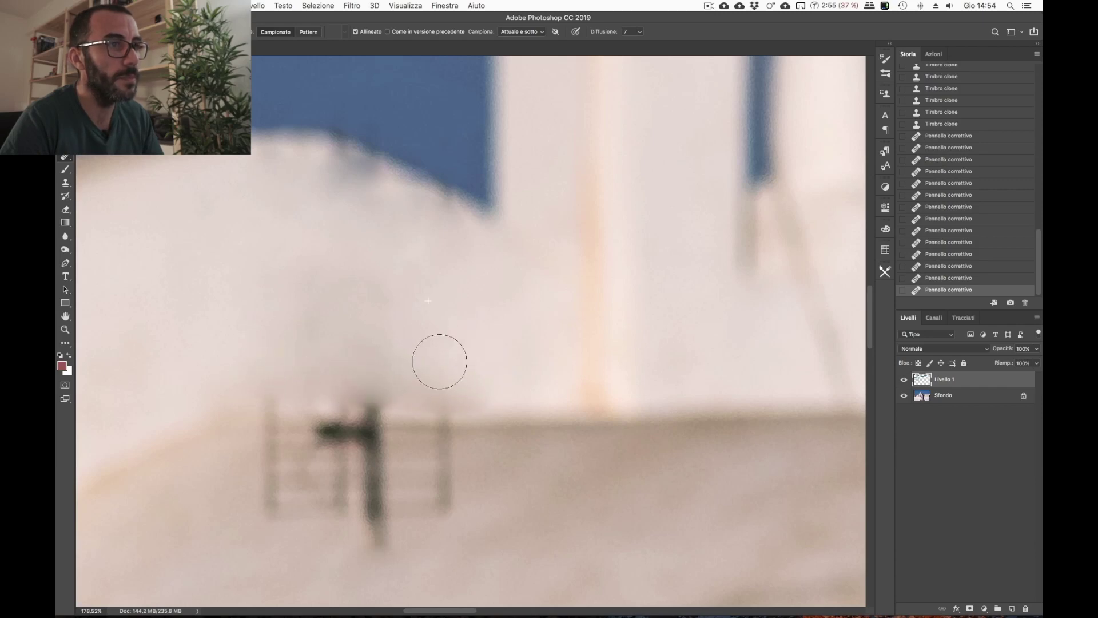
{"action": "scroll", "coordinate": [318, 263], "scroll_direction": "down", "scroll_amount": 5}
{"action": "scroll", "coordinate": [452, 299], "scroll_direction": "down", "scroll_amount": 5}
{"action": "scroll", "coordinate": [462, 320], "scroll_direction": "down", "scroll_amount": 4}
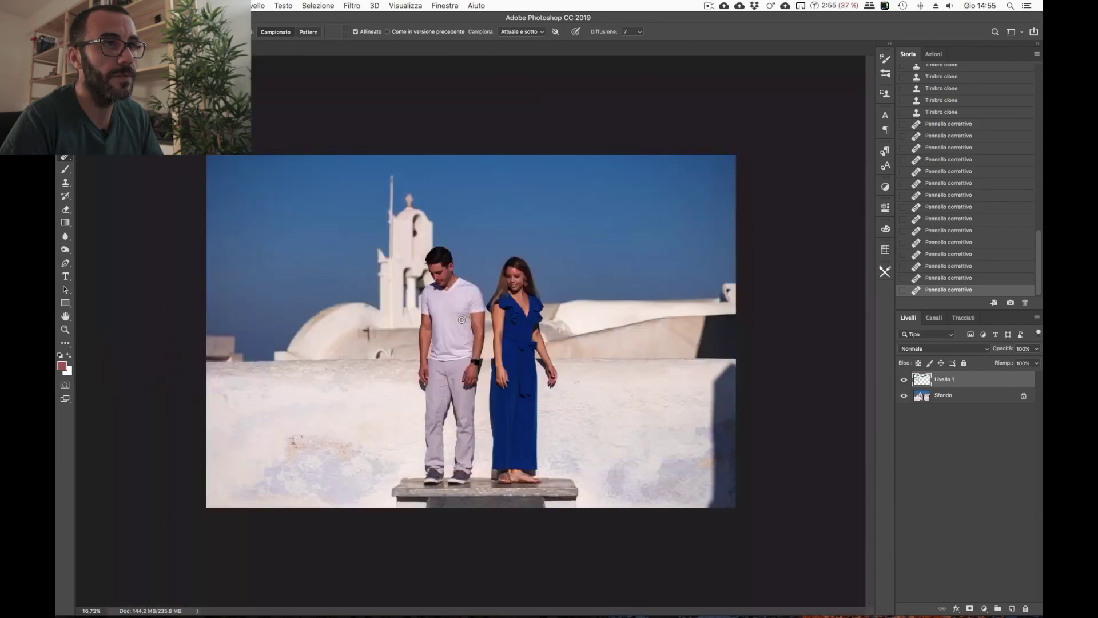
Clone clean wall along the dome edge beside the antenna, redoing a stroke that left a blue patch.
{"action": "scroll", "coordinate": [374, 324], "scroll_direction": "up", "scroll_amount": 5}
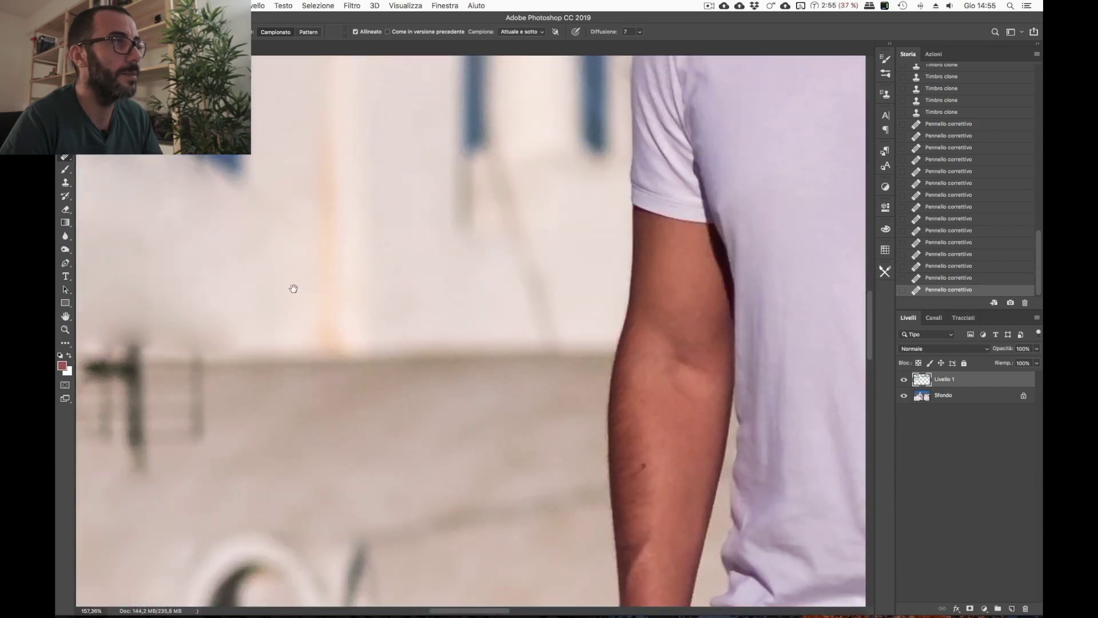
{"action": "left_click_drag", "start_coordinate": [294, 288], "coordinate": [522, 429]}
{"action": "key", "text": "s"}
{"action": "left_click_drag", "start_coordinate": [267, 346], "coordinate": [284, 346]}
{"action": "left_click", "coordinate": [203, 338], "text": "alt"}
{"action": "left_click_drag", "start_coordinate": [329, 291], "coordinate": [362, 299]}
{"action": "left_click", "coordinate": [316, 299]}
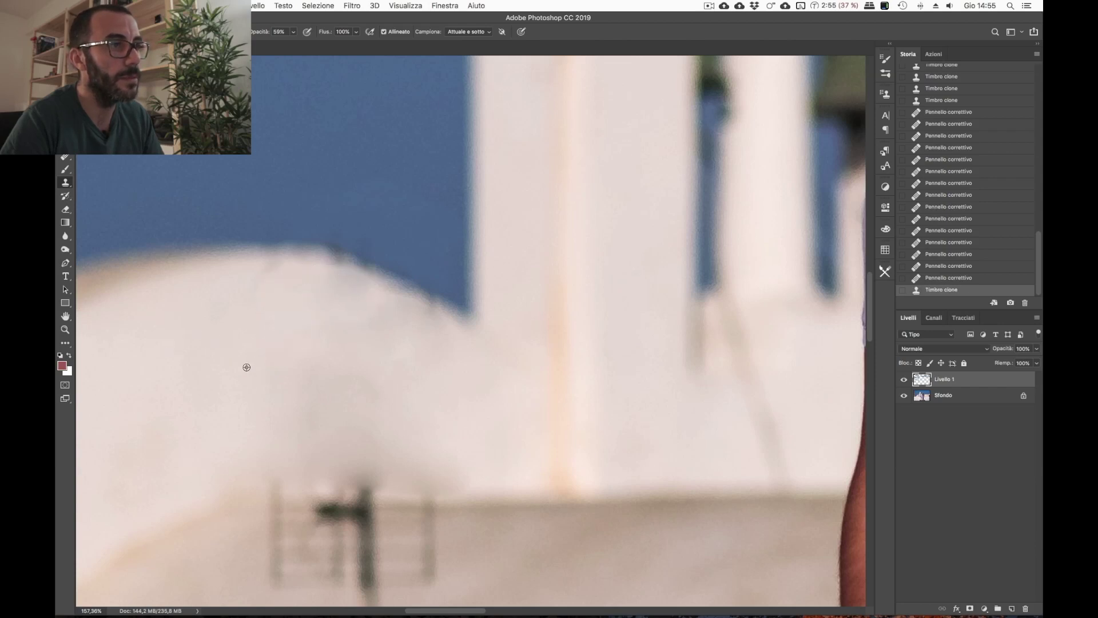
{"action": "left_click_drag", "start_coordinate": [269, 290], "coordinate": [276, 284]}
{"action": "key", "text": "ctrl+z"}
{"action": "left_click_drag", "start_coordinate": [325, 318], "coordinate": [372, 304]}
Heal the streaks above the antenna and most of its lower legs into the wall.
{"action": "key", "text": "j"}
{"action": "left_click", "coordinate": [194, 397], "text": "alt"}
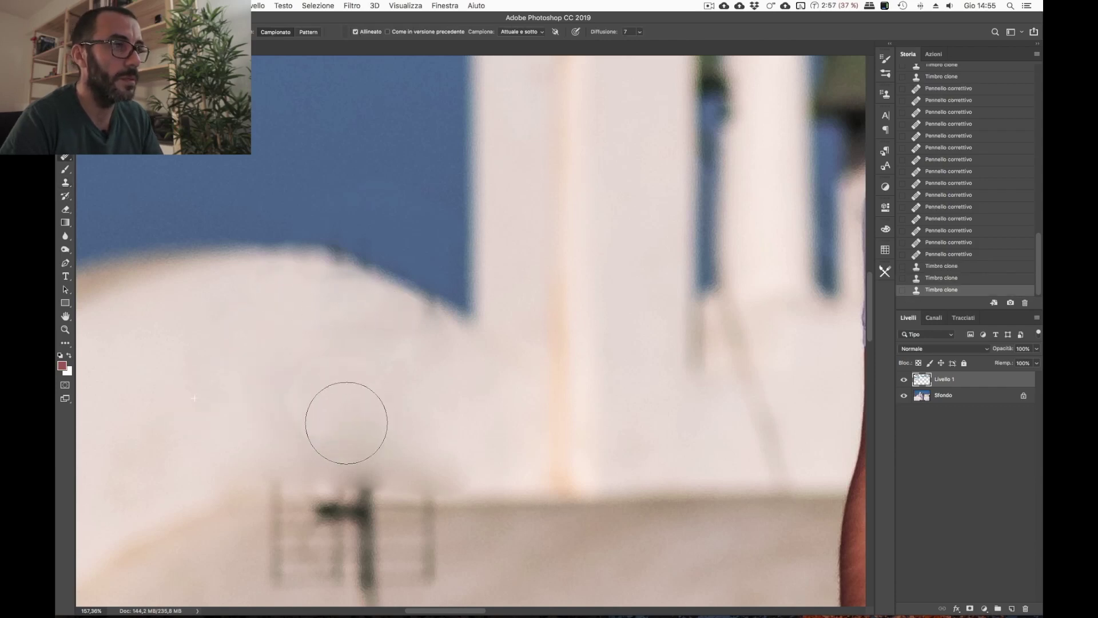
{"action": "mouse_move", "coordinate": [326, 400]}
{"action": "left_mouse_down"}
{"action": "mouse_move", "coordinate": [326, 383]}
{"action": "mouse_move", "coordinate": [301, 362]}
{"action": "mouse_move", "coordinate": [350, 351]}
{"action": "left_mouse_up"}
{"action": "mouse_move", "coordinate": [350, 352]}
{"action": "left_mouse_down"}
{"action": "mouse_move", "coordinate": [358, 346]}
{"action": "mouse_move", "coordinate": [338, 312]}
{"action": "mouse_move", "coordinate": [421, 330]}
{"action": "mouse_move", "coordinate": [354, 366]}
{"action": "mouse_move", "coordinate": [335, 329]}
{"action": "mouse_move", "coordinate": [292, 314]}
{"action": "mouse_move", "coordinate": [393, 338]}
{"action": "left_mouse_up"}
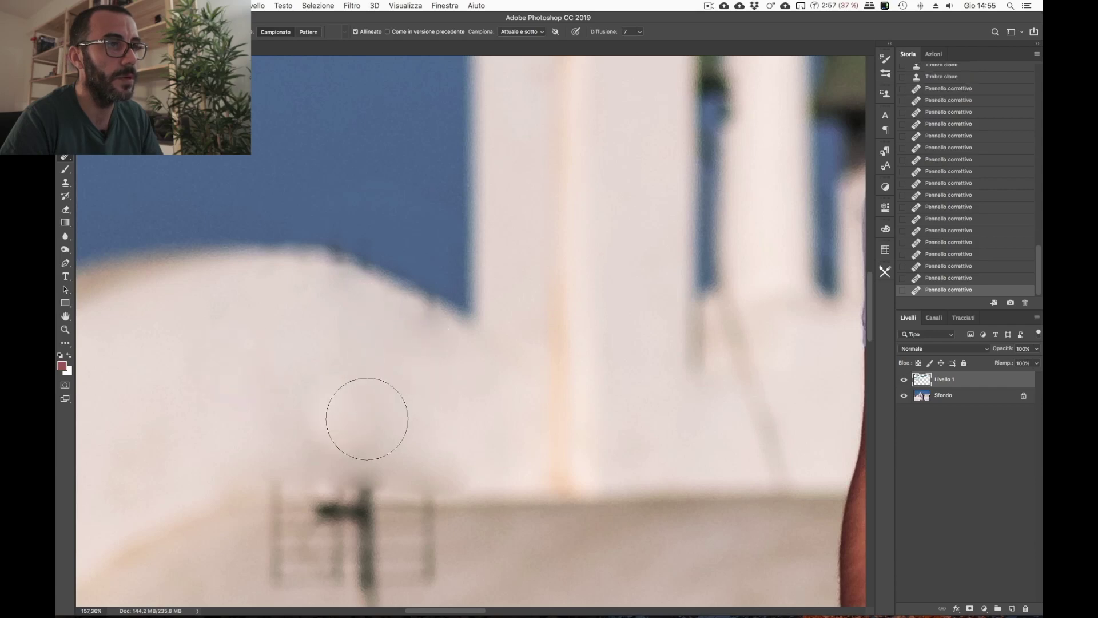
{"action": "scroll", "coordinate": [483, 409], "scroll_direction": "down", "scroll_amount": 5}
{"action": "scroll", "coordinate": [483, 409], "scroll_direction": "up", "scroll_amount": 2}
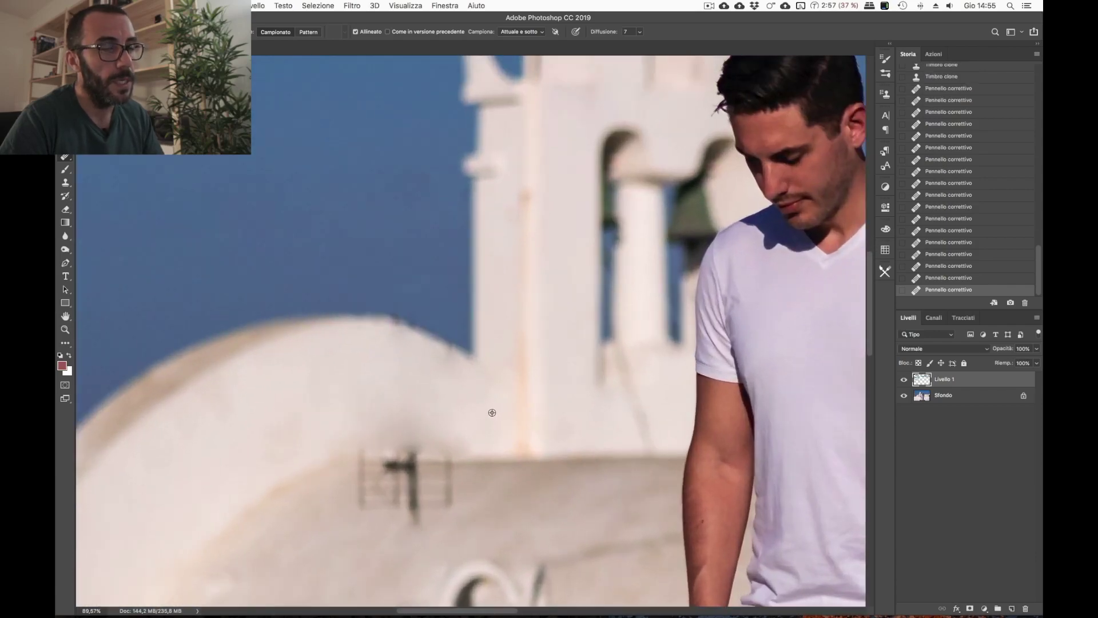
{"action": "scroll", "coordinate": [489, 411], "scroll_direction": "up", "scroll_amount": 3}
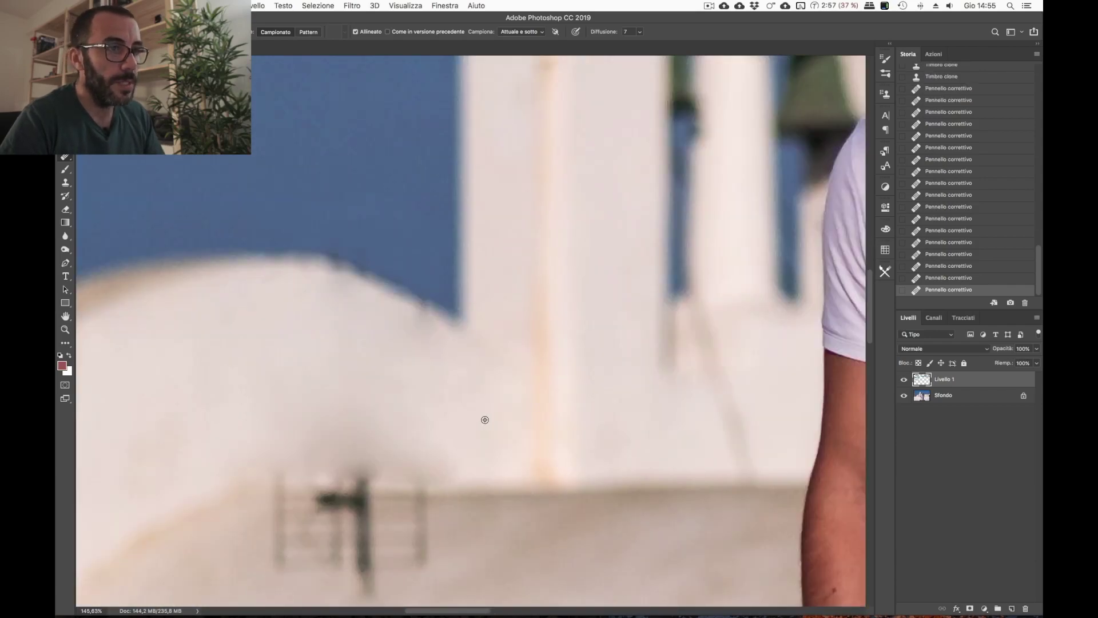
{"action": "left_click_drag", "start_coordinate": [478, 493], "coordinate": [482, 370]}
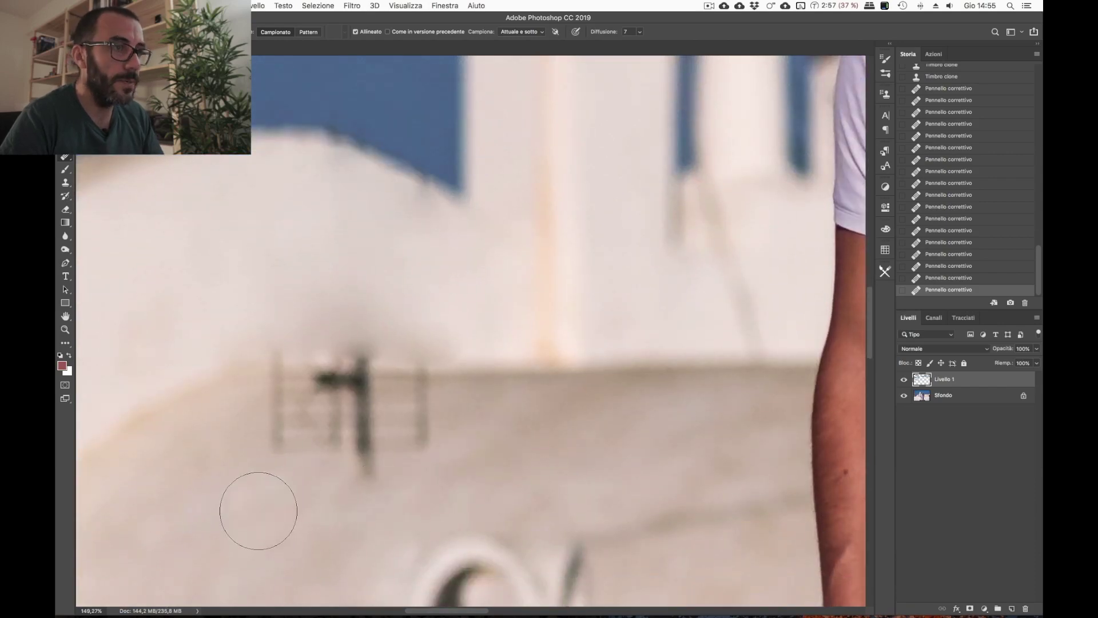
{"action": "mouse_move", "coordinate": [279, 462]}
{"action": "left_mouse_down"}
{"action": "mouse_move", "coordinate": [360, 461]}
{"action": "mouse_move", "coordinate": [322, 483]}
{"action": "left_mouse_up"}
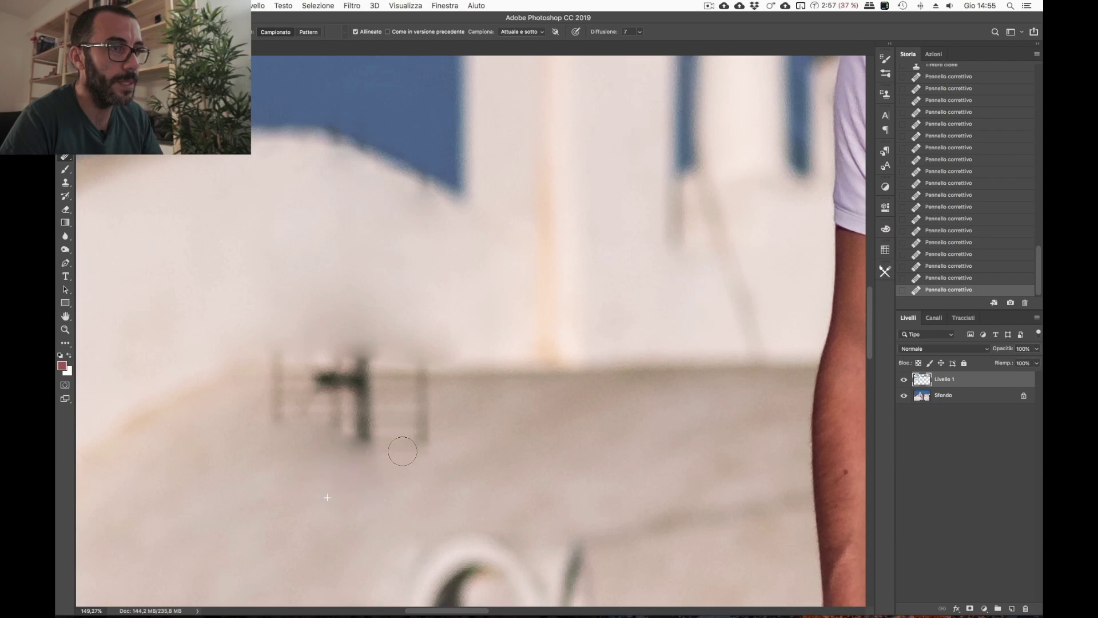
{"action": "left_click", "coordinate": [333, 484]}
{"action": "left_click_drag", "start_coordinate": [443, 435], "coordinate": [393, 414]}
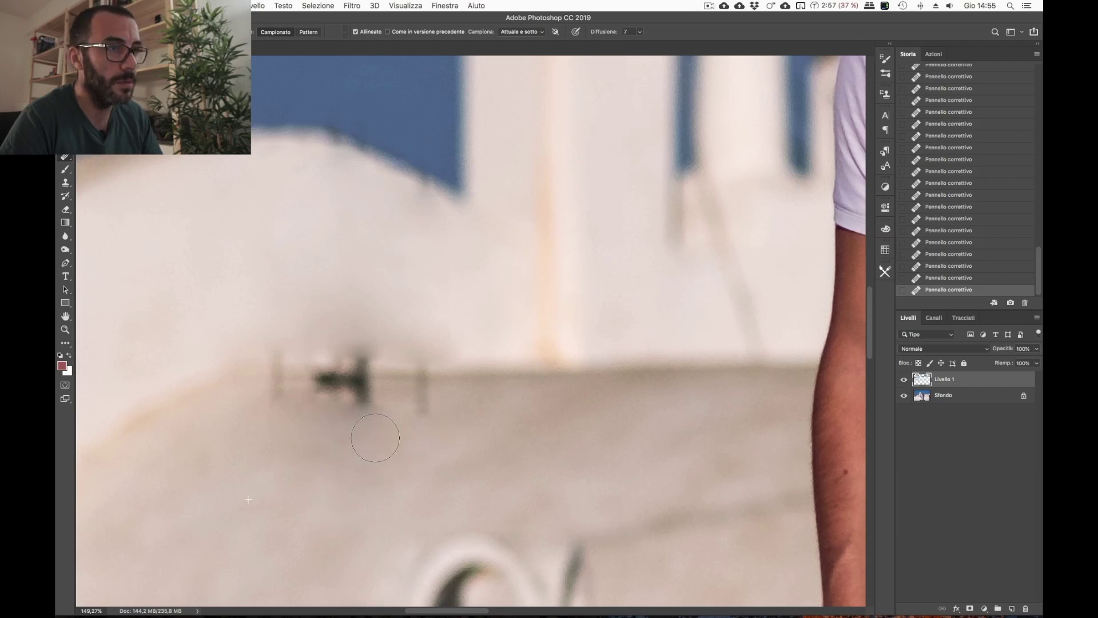
{"action": "key", "text": "s"}
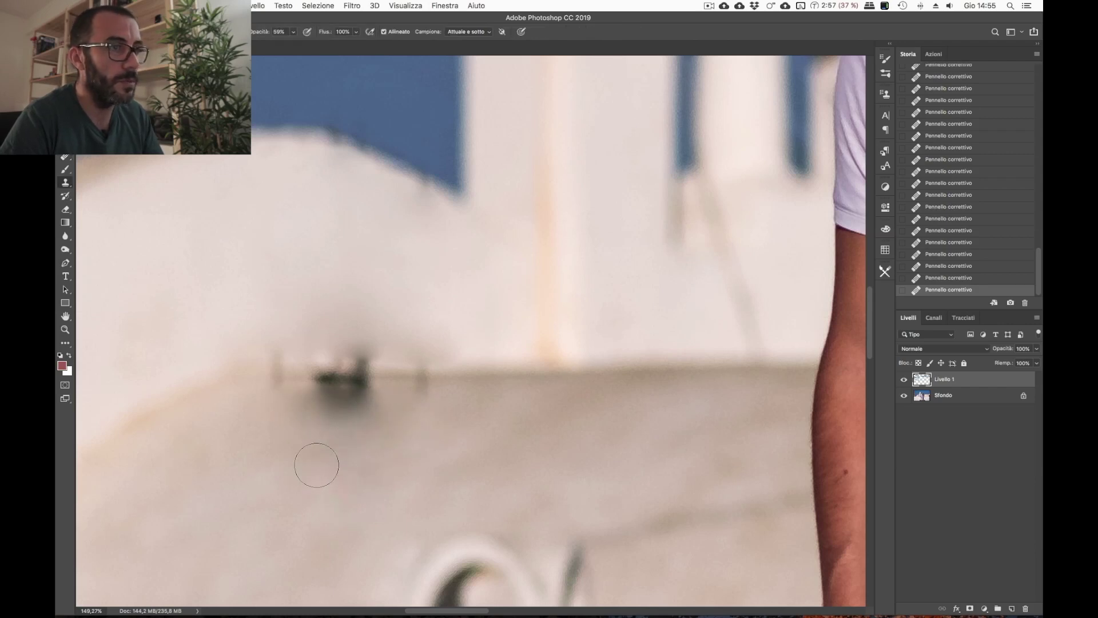
Clone clean wall over the dark smudge beneath the antenna base.
{"action": "left_click", "coordinate": [353, 412]}
{"action": "key", "text": "ctrl+z"}
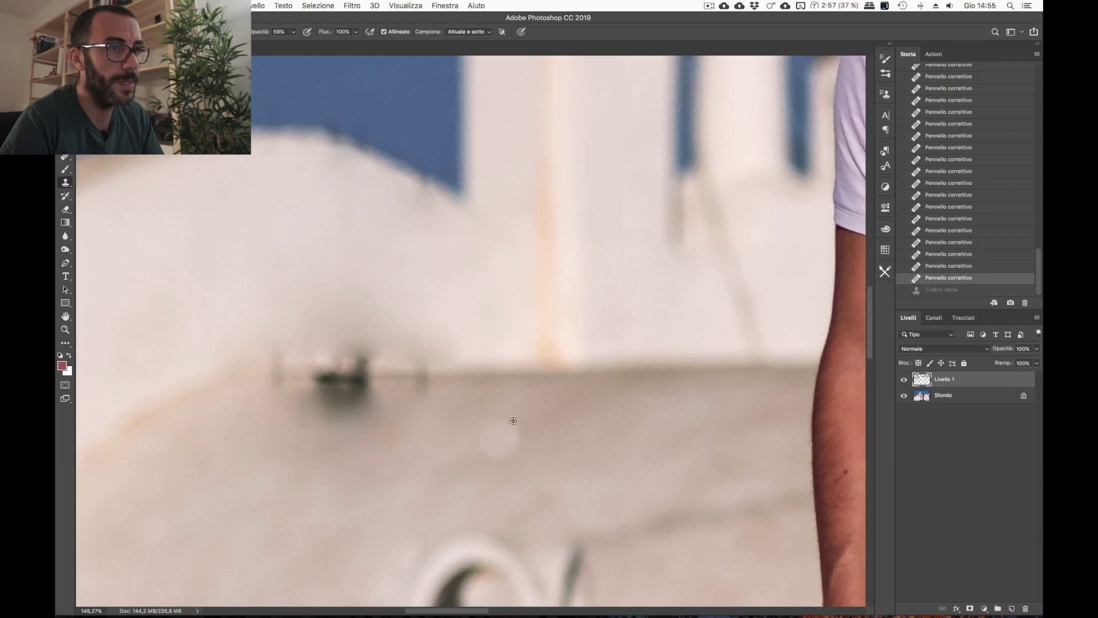
{"action": "left_click_drag", "start_coordinate": [312, 416], "coordinate": [367, 414]}
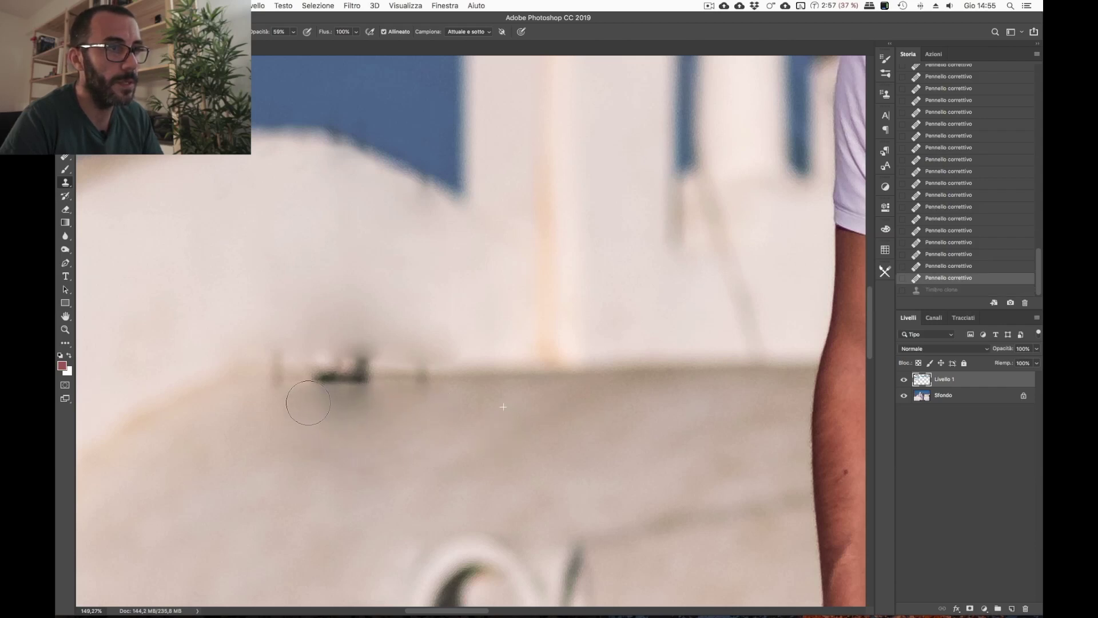
{"action": "left_click_drag", "start_coordinate": [325, 402], "coordinate": [392, 395]}
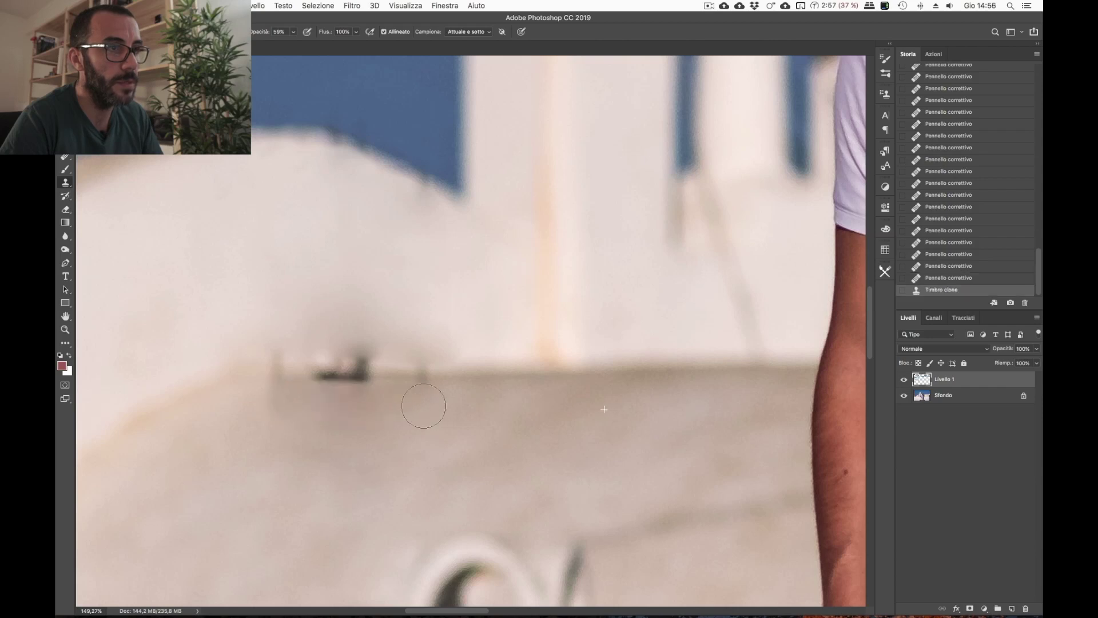
{"action": "left_click_drag", "start_coordinate": [329, 444], "coordinate": [400, 426]}
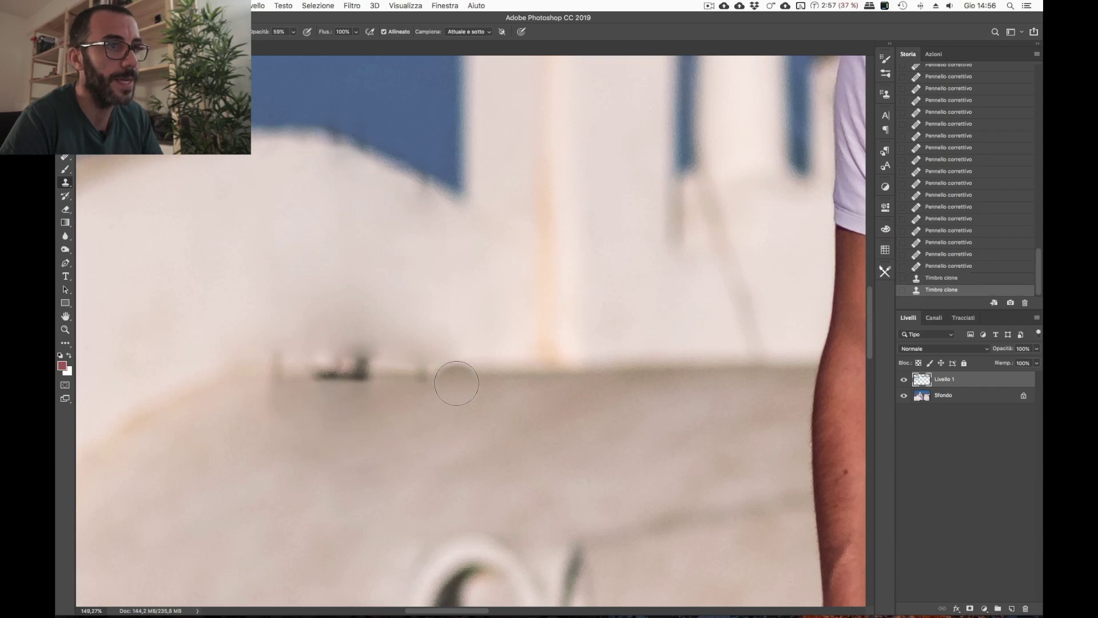
{"action": "key", "text": "bracketright"}
{"action": "key", "text": "bracketright"}
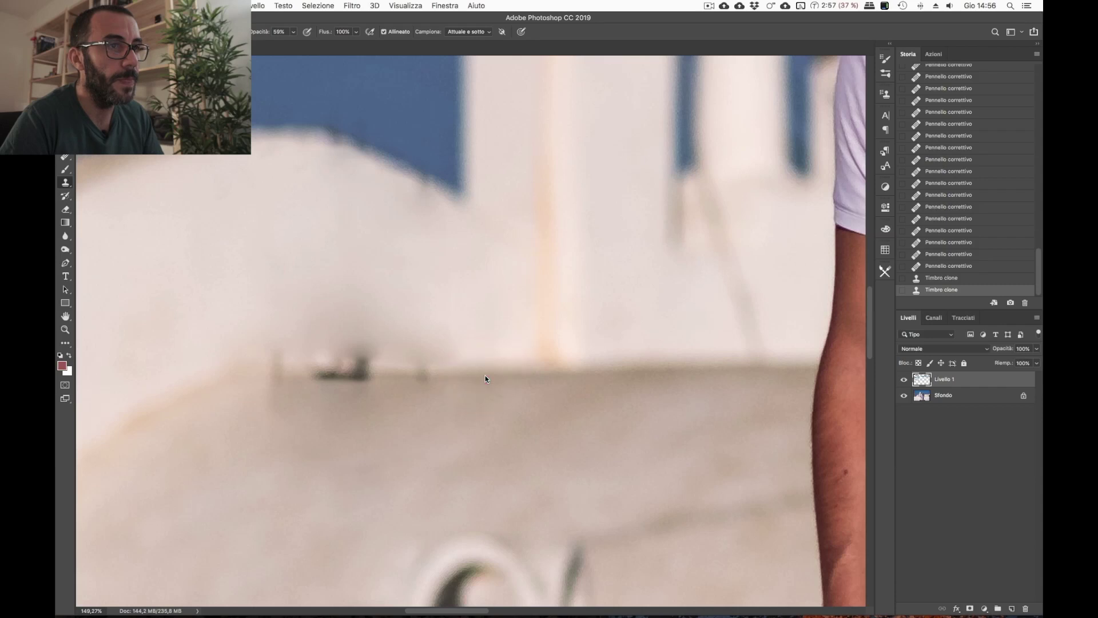
Heal along the wall edge beside the antenna remnant, then fit the photo on screen.
{"action": "key", "text": "j"}
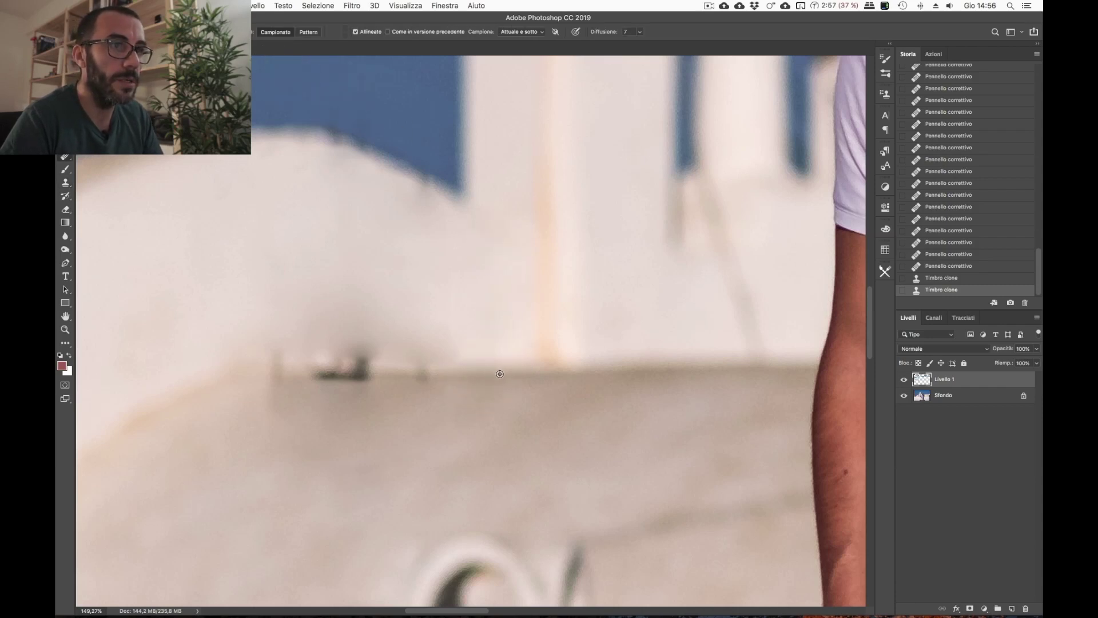
{"action": "mouse_move", "coordinate": [445, 378]}
{"action": "left_mouse_down"}
{"action": "mouse_move", "coordinate": [429, 378]}
{"action": "mouse_move", "coordinate": [445, 376]}
{"action": "mouse_move", "coordinate": [437, 354]}
{"action": "left_mouse_up"}
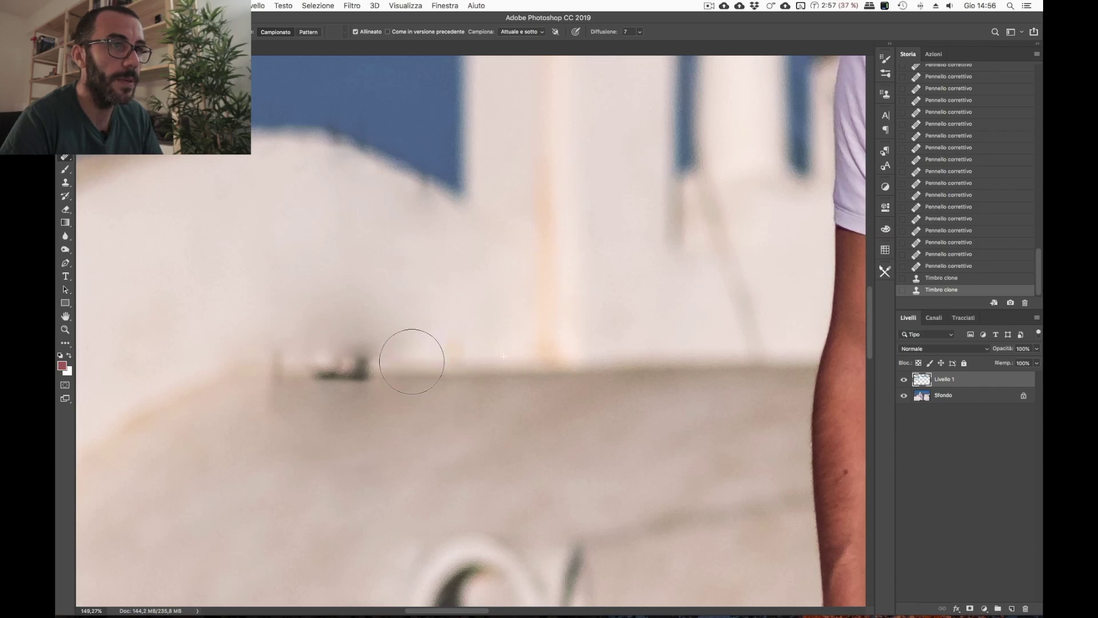
{"action": "mouse_move", "coordinate": [408, 360]}
{"action": "left_mouse_down"}
{"action": "mouse_move", "coordinate": [404, 368]}
{"action": "mouse_move", "coordinate": [468, 328]}
{"action": "mouse_move", "coordinate": [437, 316]}
{"action": "left_mouse_up"}
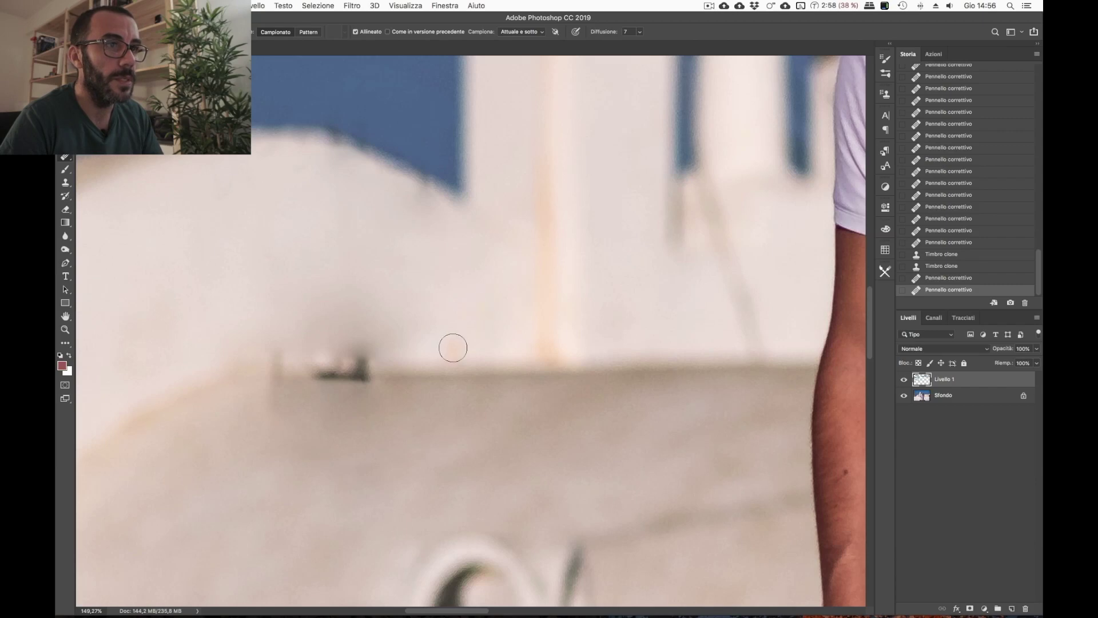
{"action": "left_click_drag", "start_coordinate": [452, 352], "coordinate": [503, 376]}
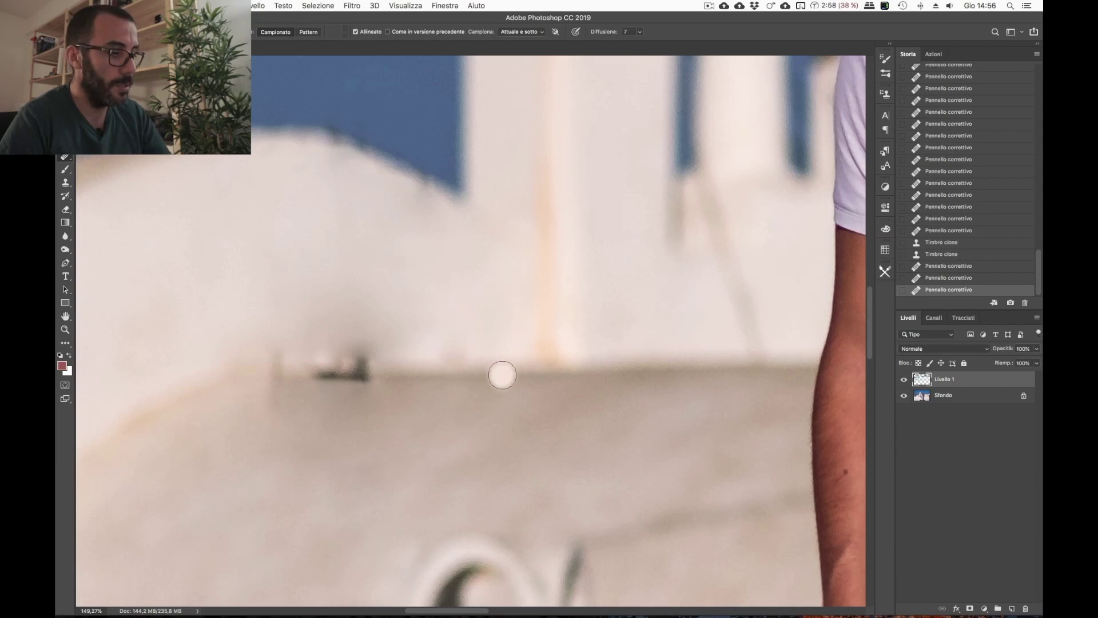
{"action": "key", "text": "ctrl+0"}
{"action": "scroll", "coordinate": [328, 338], "scroll_direction": "up", "scroll_amount": 8}
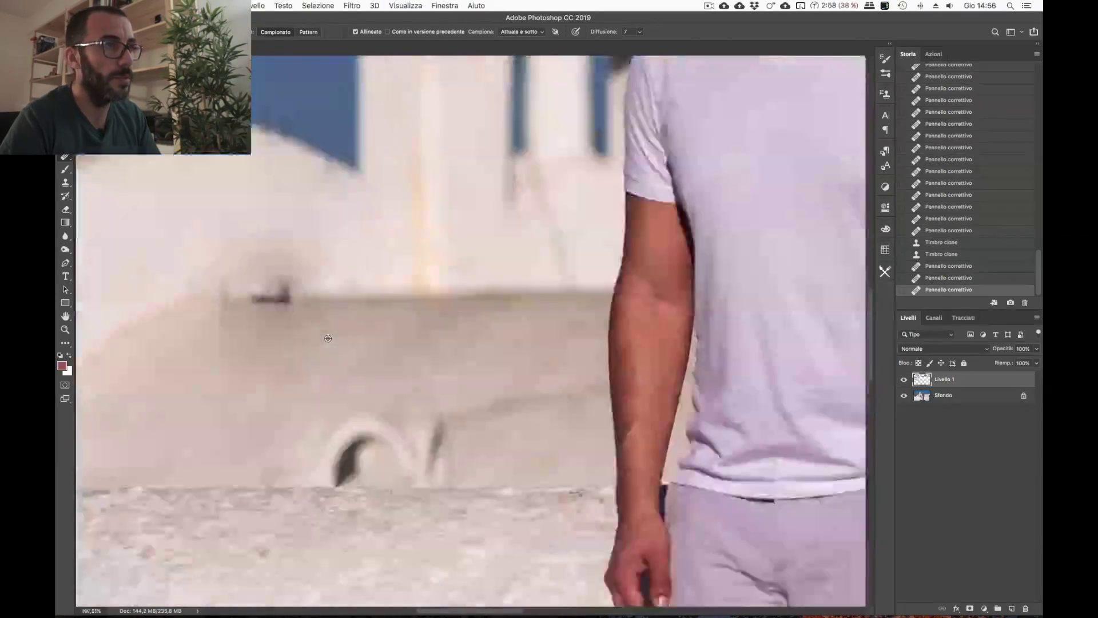
Heal the last dark stub, the leftover marks and the wall's top edge into plain white wall.
{"action": "scroll", "coordinate": [405, 295], "scroll_direction": "up", "scroll_amount": 5}
{"action": "scroll", "coordinate": [417, 405], "scroll_direction": "up", "scroll_amount": 3}
{"action": "scroll", "coordinate": [428, 408], "scroll_direction": "down", "scroll_amount": 5}
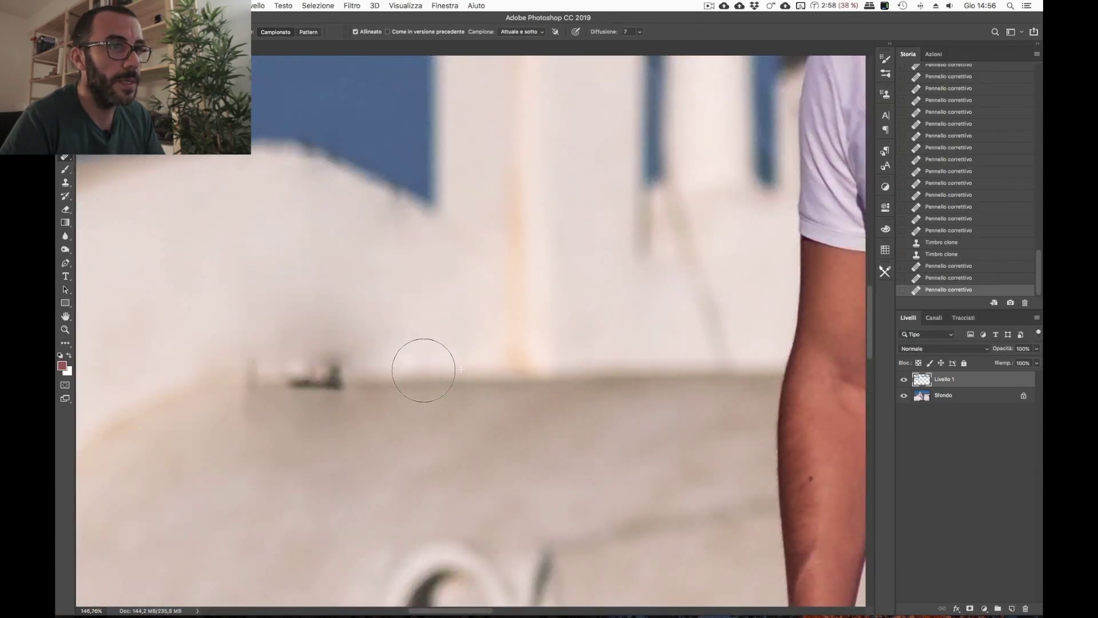
{"action": "mouse_move", "coordinate": [404, 358]}
{"action": "left_mouse_down"}
{"action": "mouse_move", "coordinate": [349, 385]}
{"action": "mouse_move", "coordinate": [345, 367]}
{"action": "mouse_move", "coordinate": [274, 377]}
{"action": "left_mouse_up"}
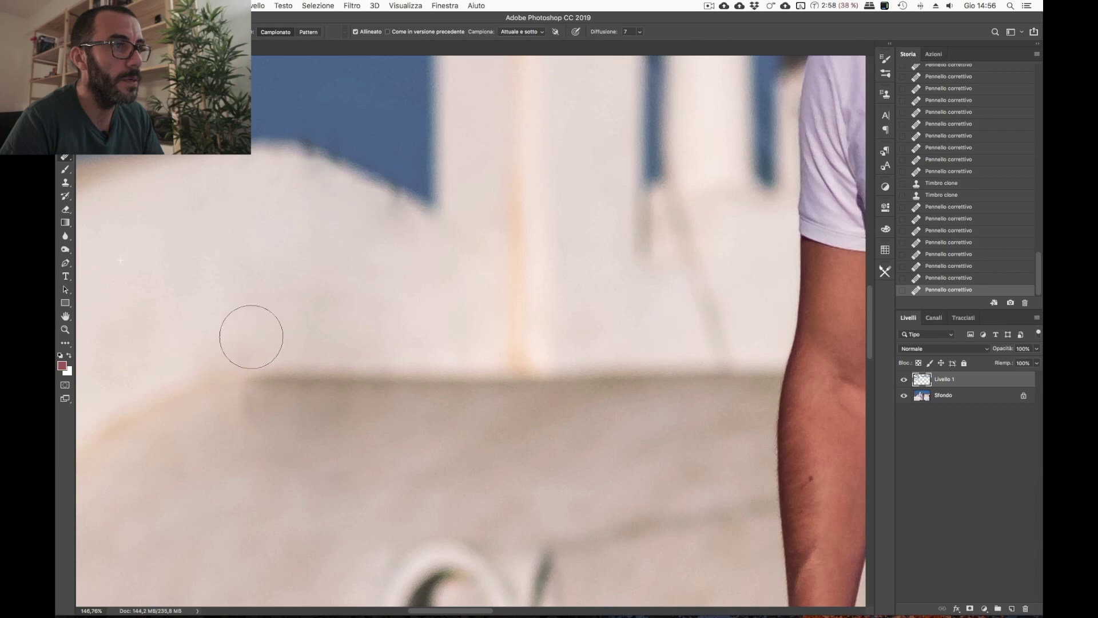
{"action": "left_click_drag", "start_coordinate": [399, 321], "coordinate": [294, 307]}
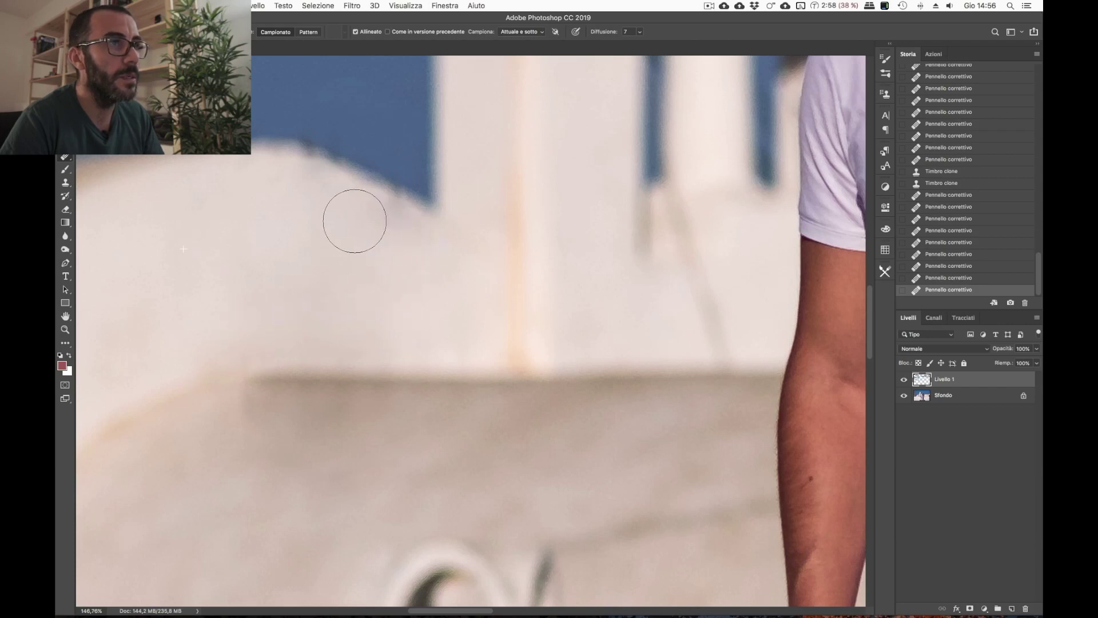
{"action": "left_click_drag", "start_coordinate": [387, 232], "coordinate": [376, 319]}
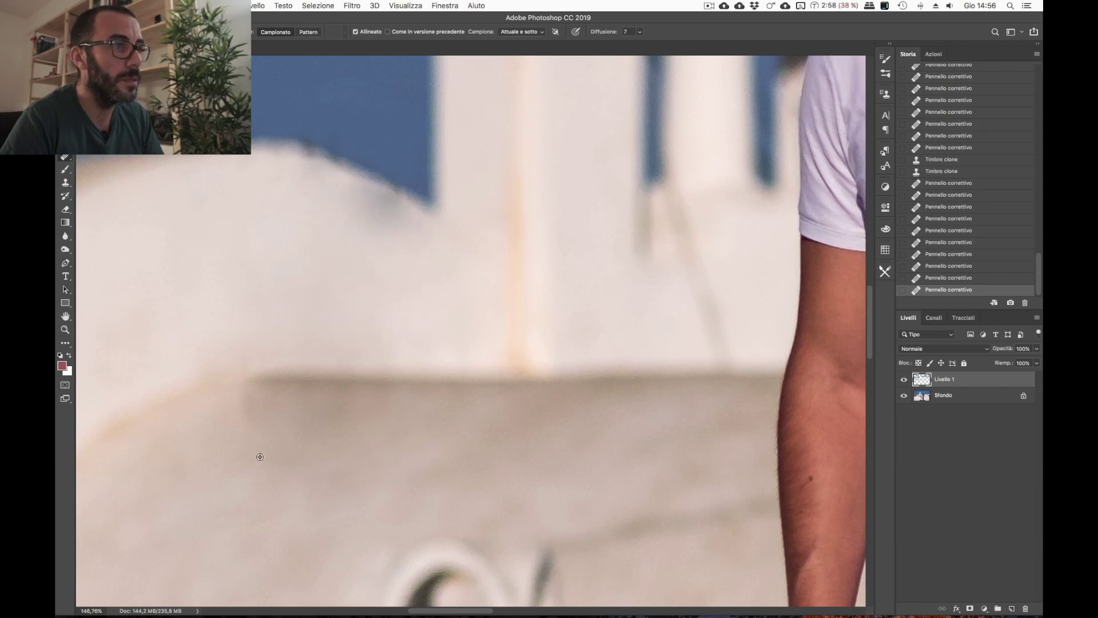
{"action": "left_click_drag", "start_coordinate": [317, 431], "coordinate": [532, 435]}
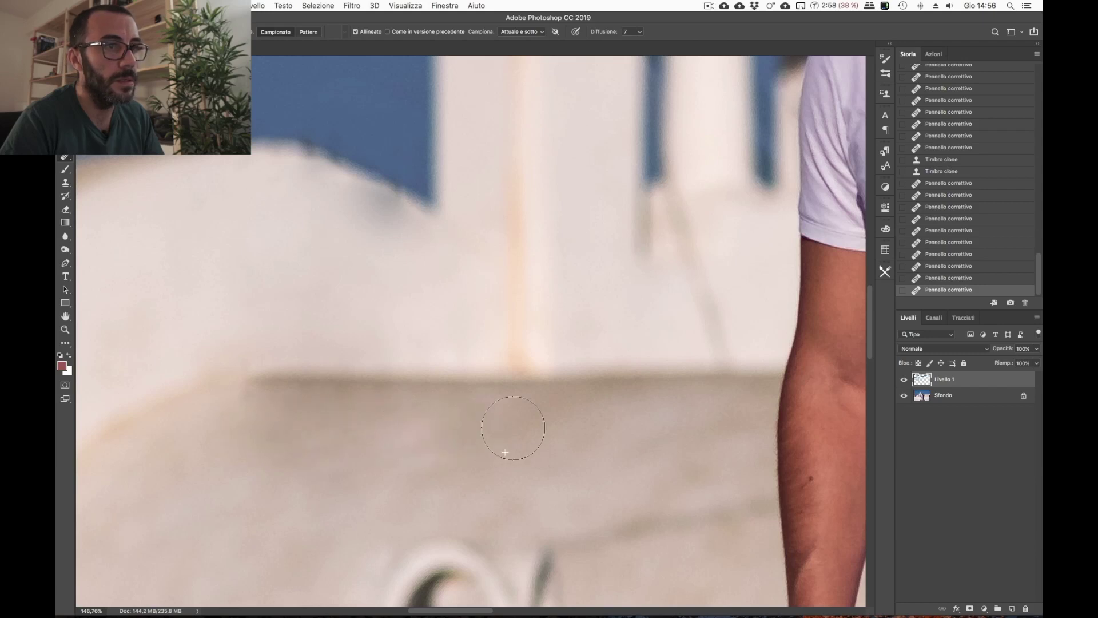
{"action": "left_click_drag", "start_coordinate": [237, 417], "coordinate": [214, 503]}
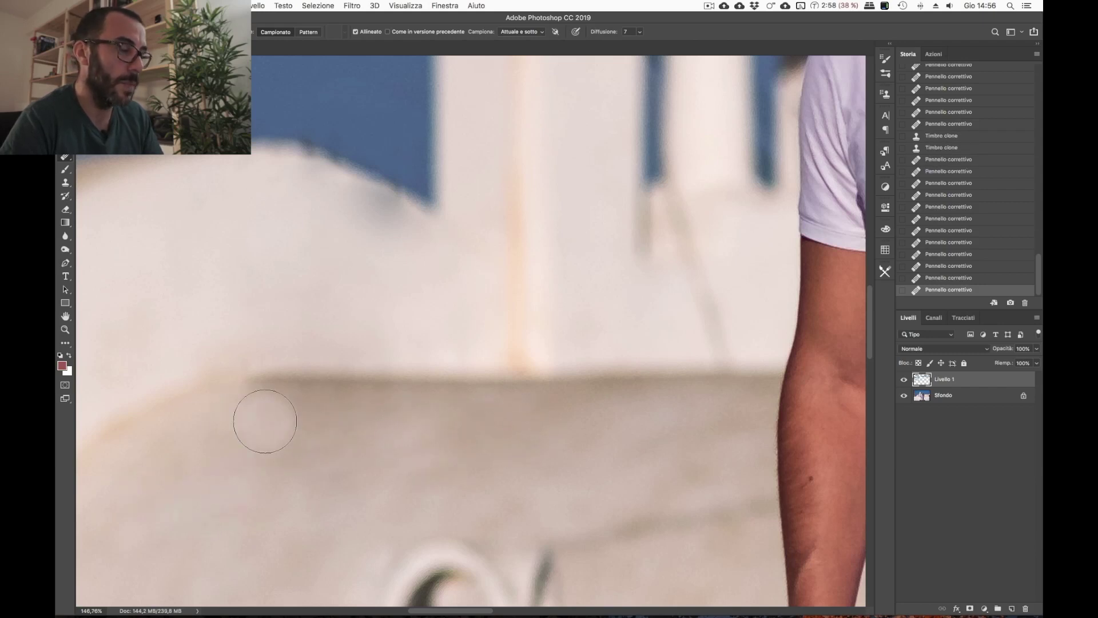
{"action": "key", "text": "super+0"}
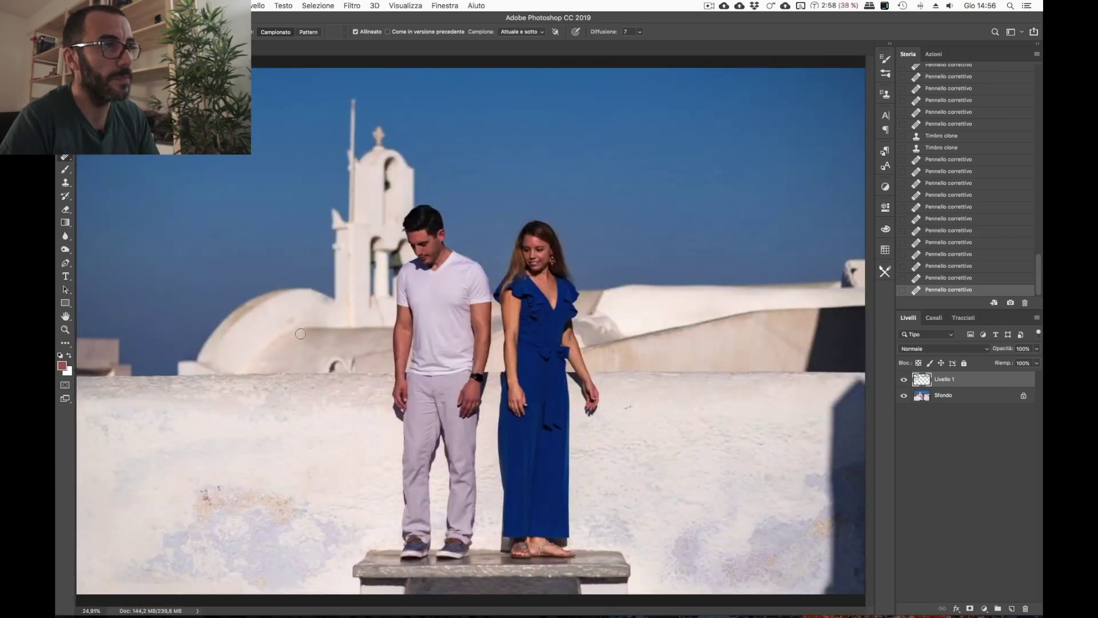
Heal the remaining dark shadow edge on the wall with a brush of about 107 px.
{"action": "scroll", "coordinate": [304, 334], "scroll_direction": "up", "scroll_amount": 2}
{"action": "scroll", "coordinate": [307, 337], "scroll_direction": "up", "scroll_amount": 4}
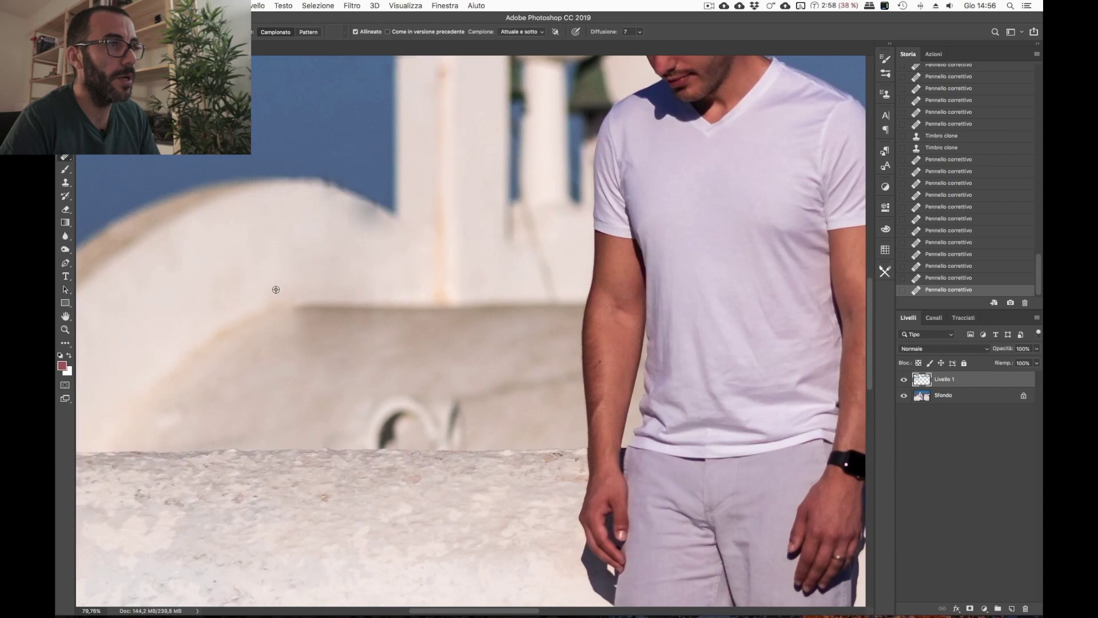
{"action": "left_click_drag", "start_coordinate": [250, 321], "coordinate": [255, 322]}
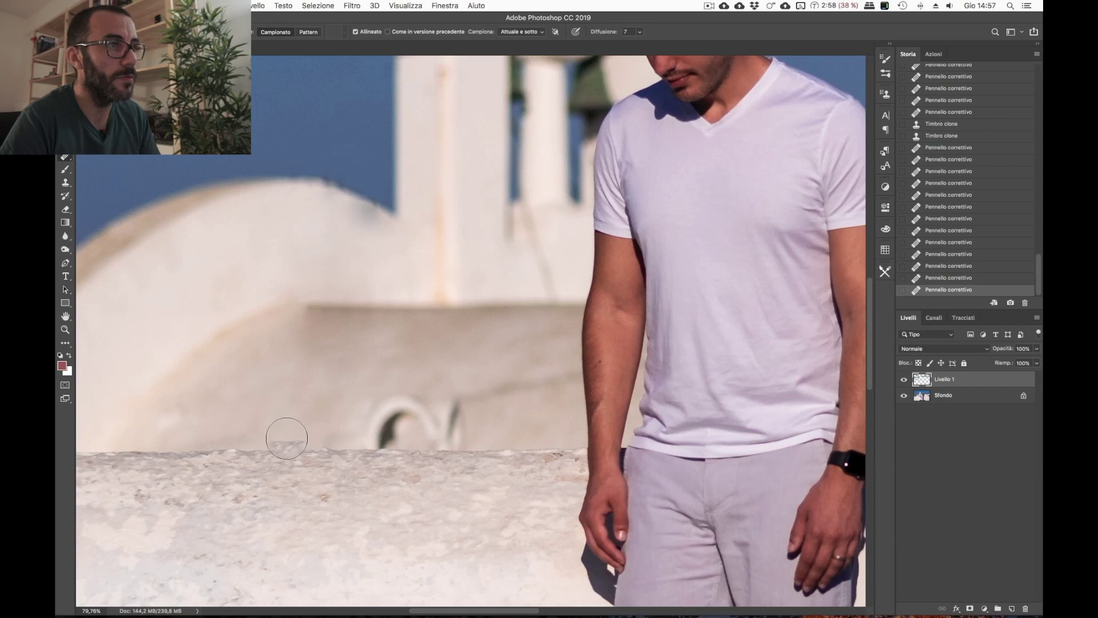
{"action": "scroll", "coordinate": [342, 404], "scroll_direction": "down", "scroll_amount": 1}
{"action": "scroll", "coordinate": [343, 403], "scroll_direction": "down", "scroll_amount": 3}
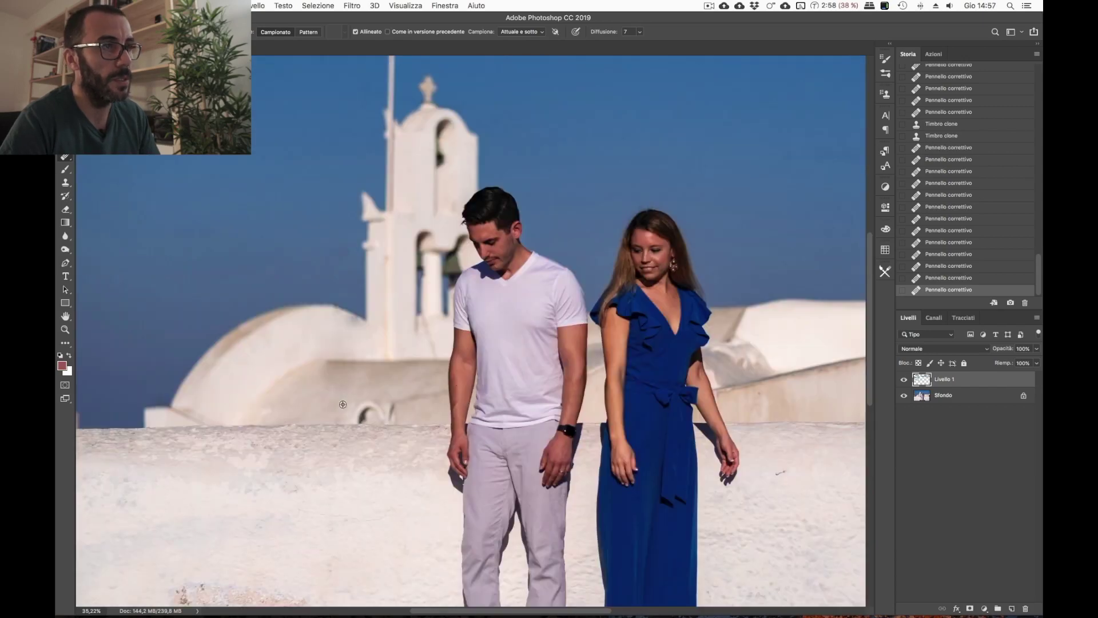
{"action": "key", "text": "ctrl+z"}
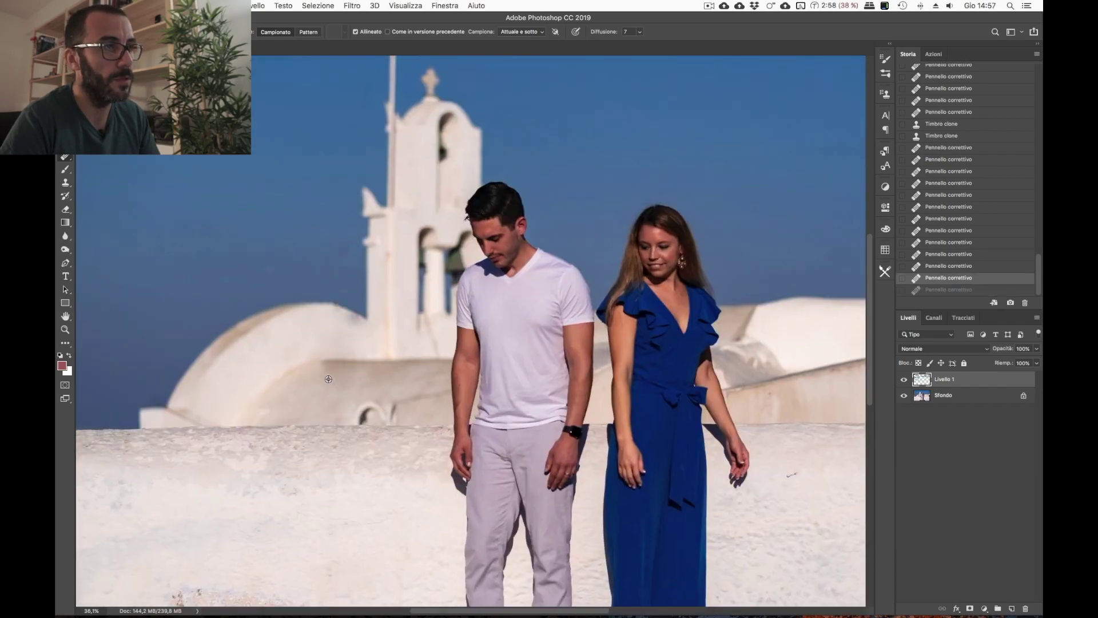
{"action": "scroll", "coordinate": [334, 390], "scroll_direction": "up", "scroll_amount": 5}
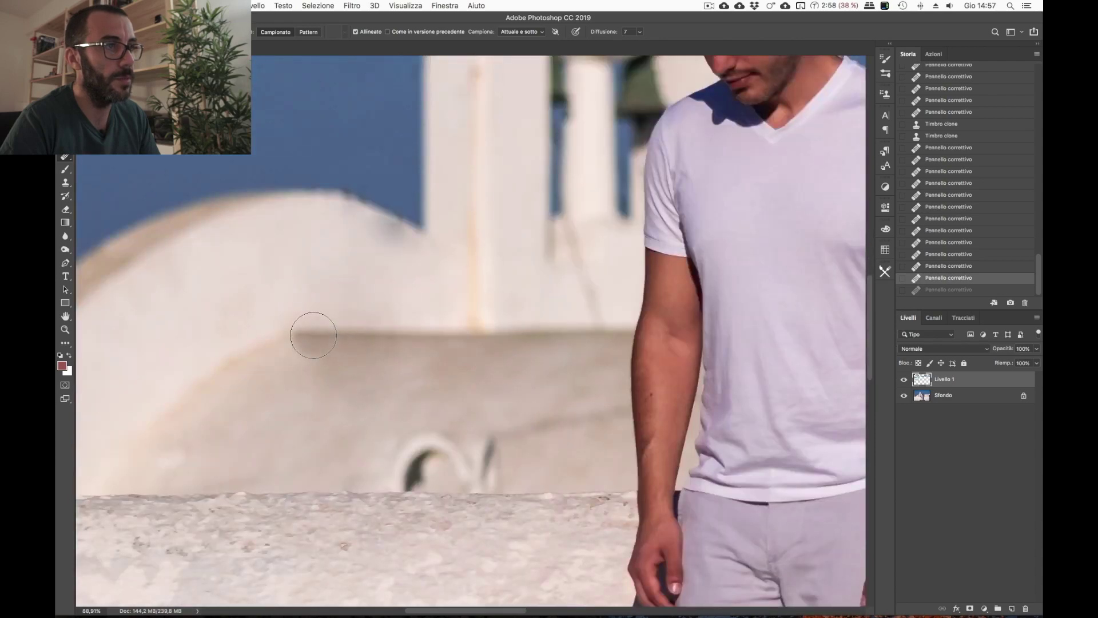
{"action": "left_click", "coordinate": [313, 338]}
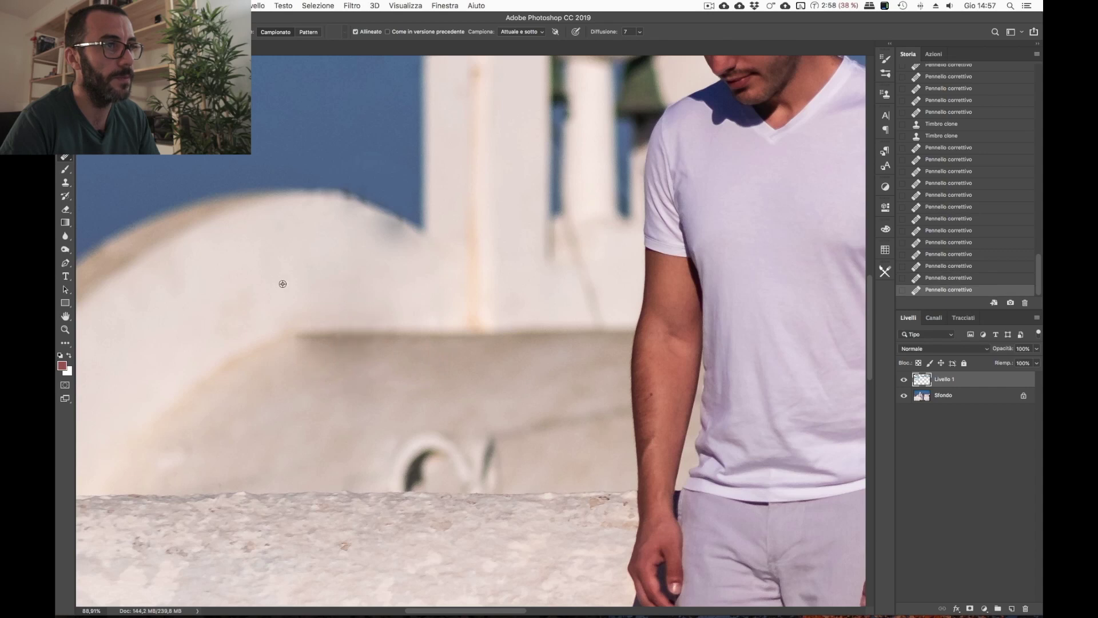
{"action": "left_click_drag", "start_coordinate": [368, 260], "coordinate": [361, 262]}
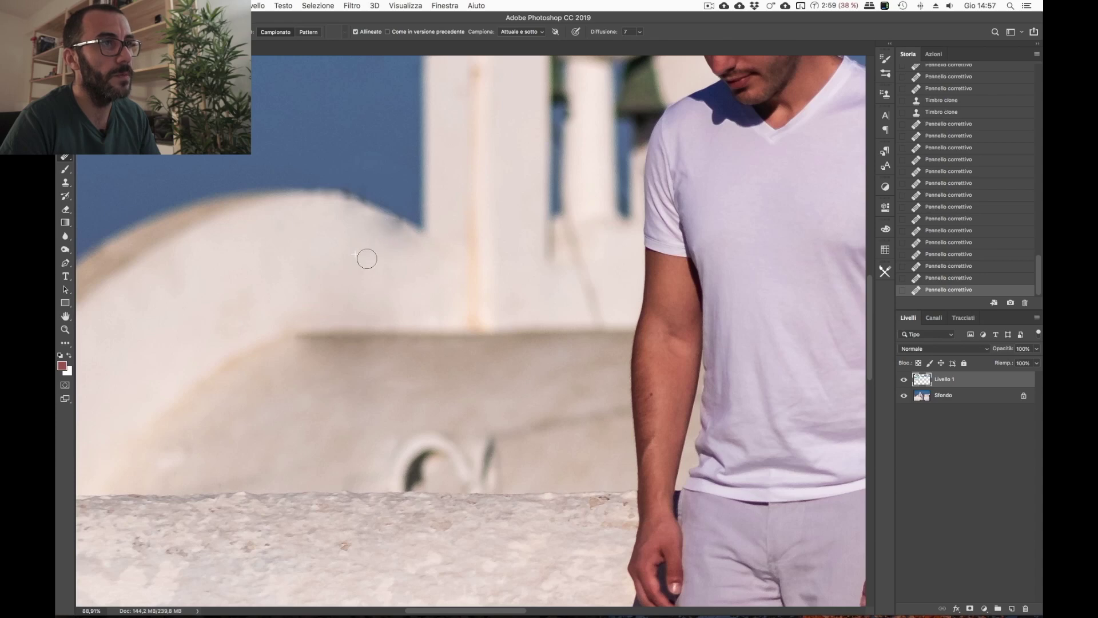
Save the retouched photo and toggle Livello 1 to compare before and after.
{"action": "key", "text": "super+0"}
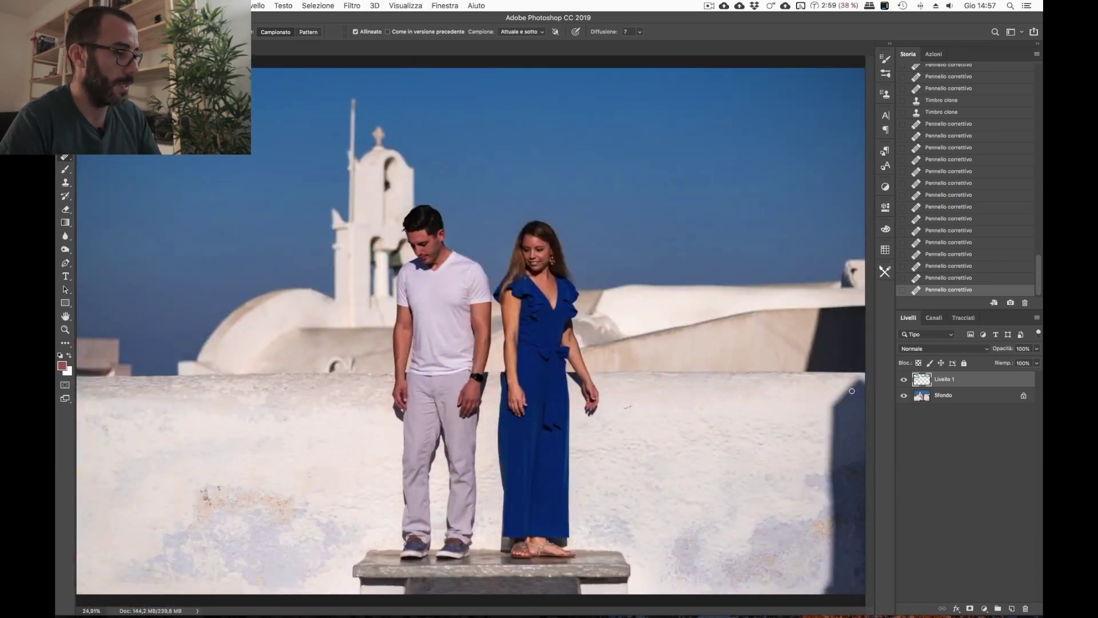
{"action": "key", "text": "super+s"}
{"action": "left_click", "coordinate": [906, 381]}
{"action": "left_click", "coordinate": [905, 380]}
{"action": "left_click", "coordinate": [906, 381]}
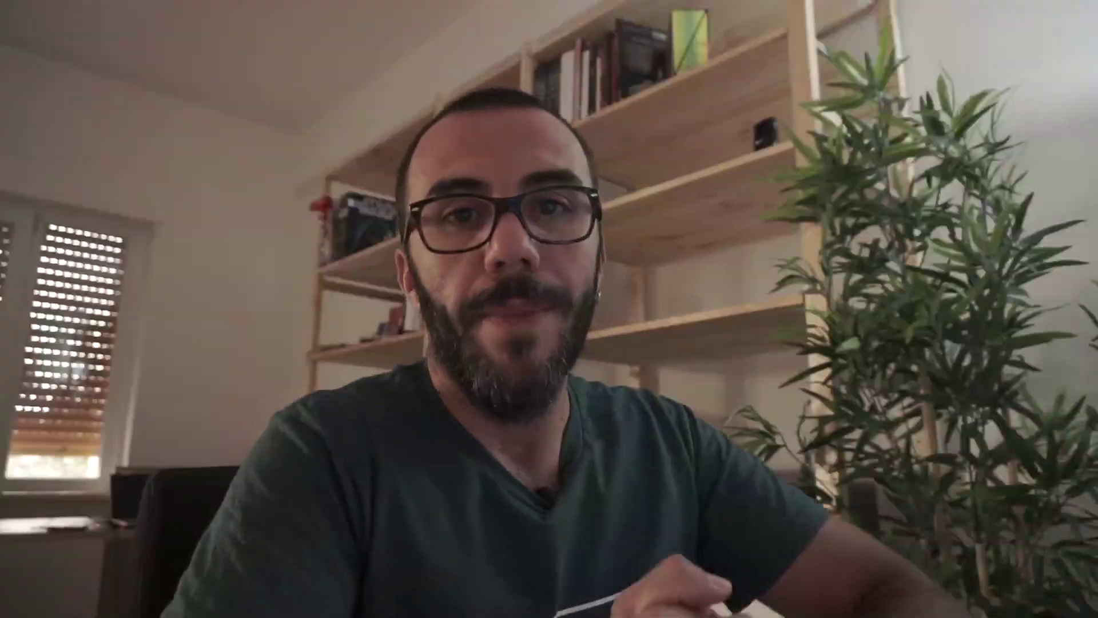